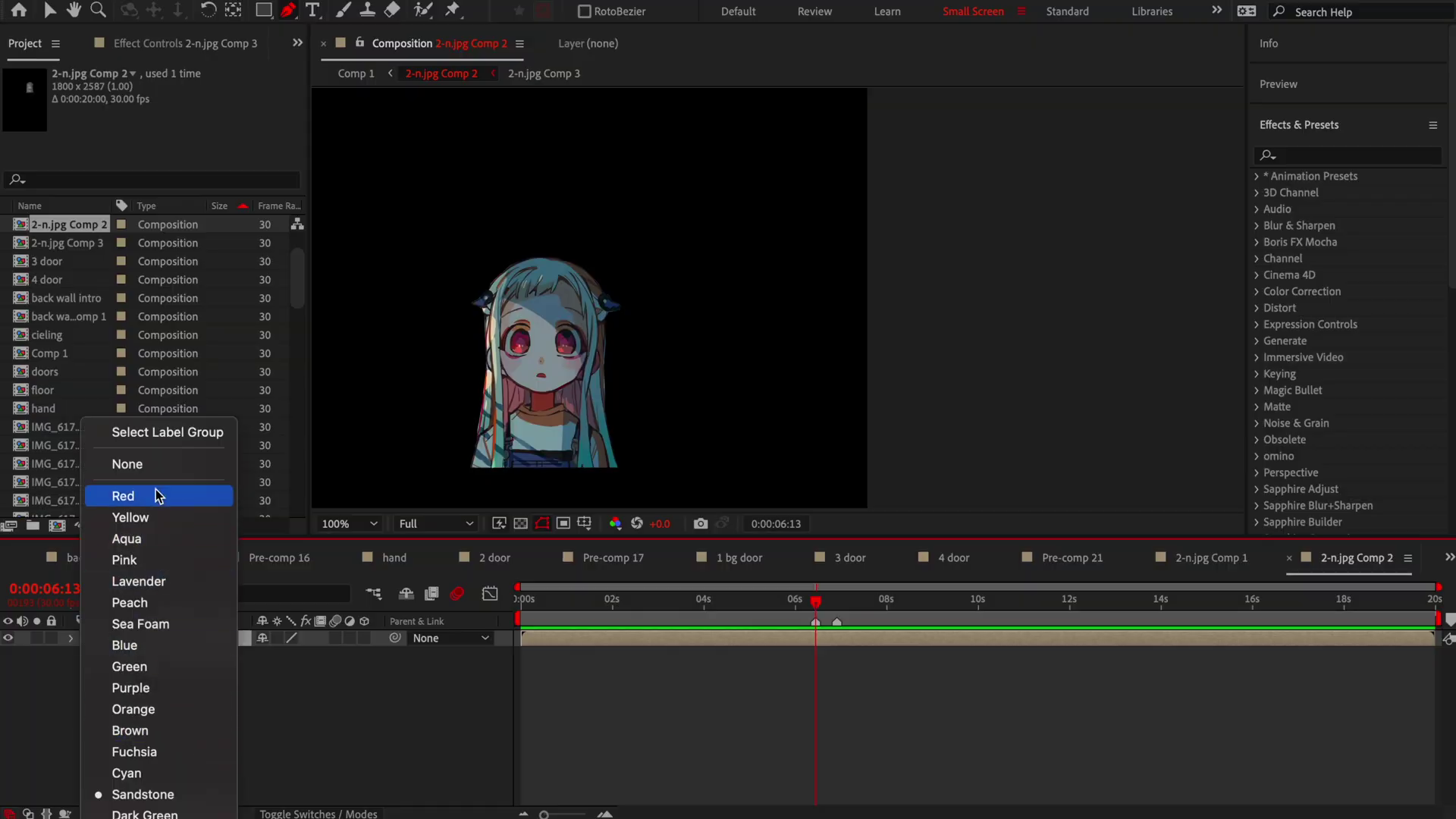
# Label the portrait layer Lavender, duplicate it, and zoom in on the eyes.
pyautogui.click(139, 581)
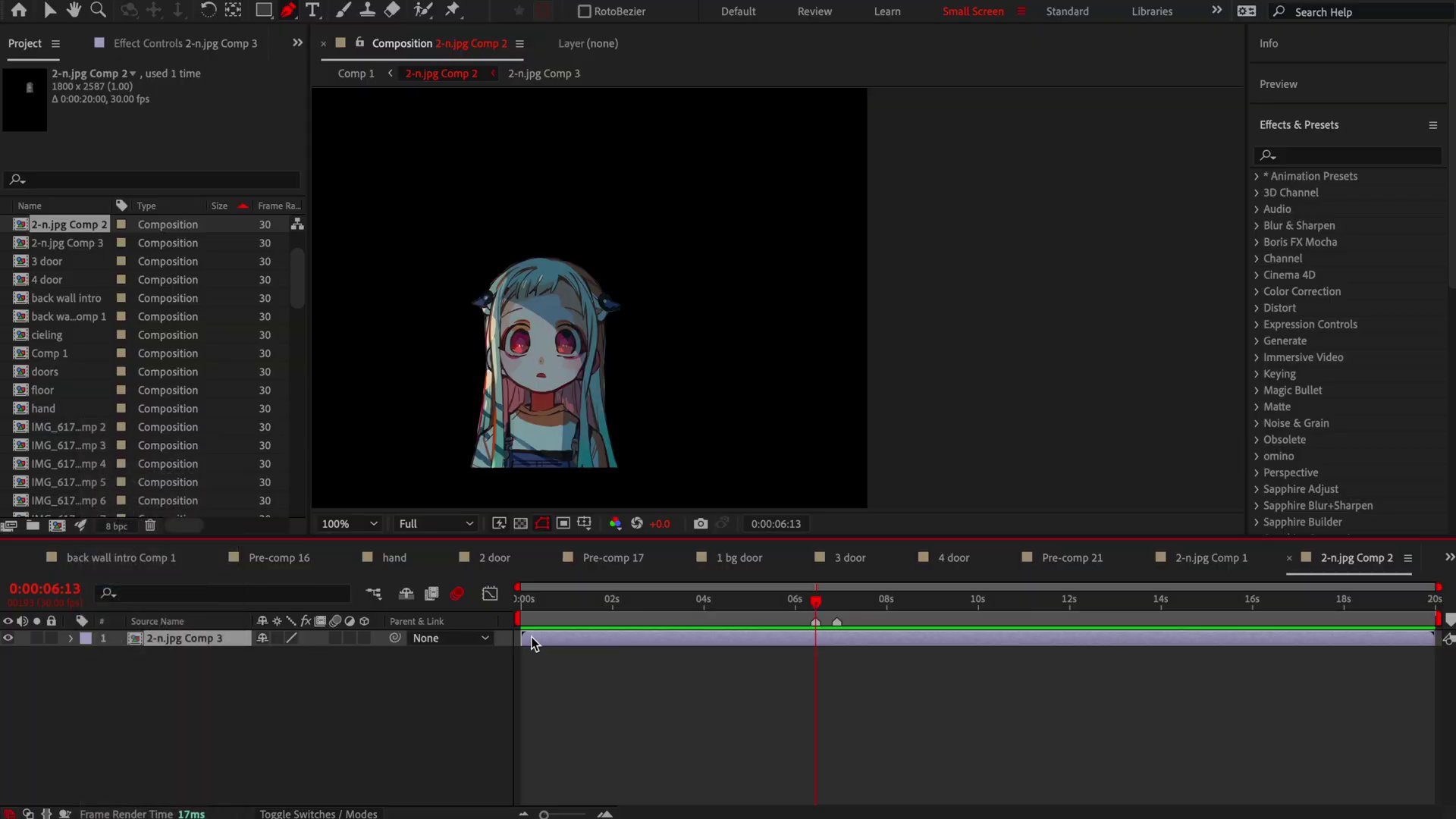
pyautogui.hotkey('ctrl', 'd')
pyautogui.hotkey('ctrl', 'd')
pyautogui.scroll(5, 509, 345)
pyautogui.scroll(-1, 607, 295)
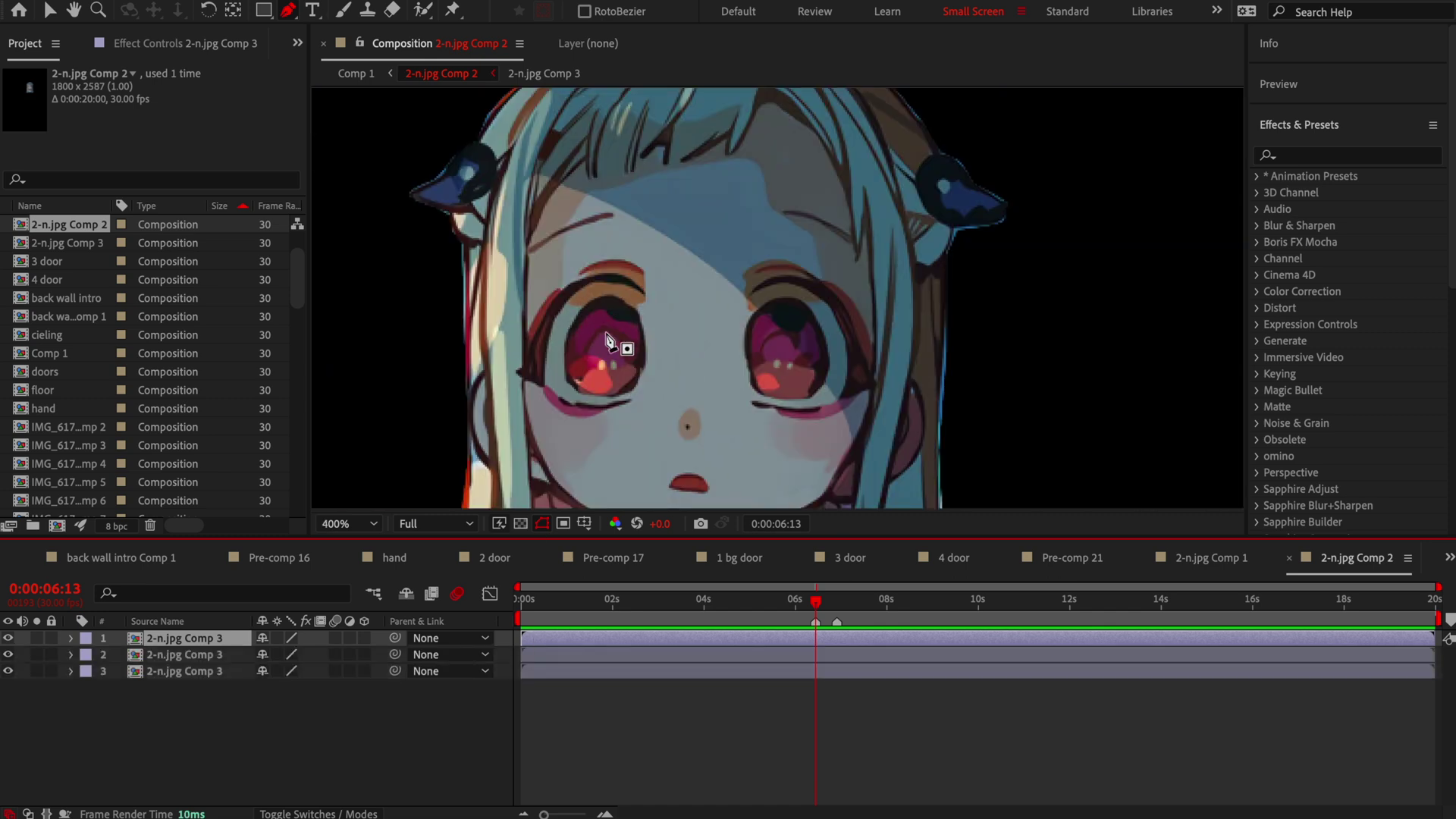
pyautogui.scroll(1, 618, 284)
# Cut out the left eye with a Pen mask set to Subtract.
pyautogui.click(679, 258)
pyautogui.moveTo(620, 234); pyautogui.dragTo(587, 231)
pyautogui.click(554, 248)
pyautogui.click(501, 313)
pyautogui.click(487, 377)
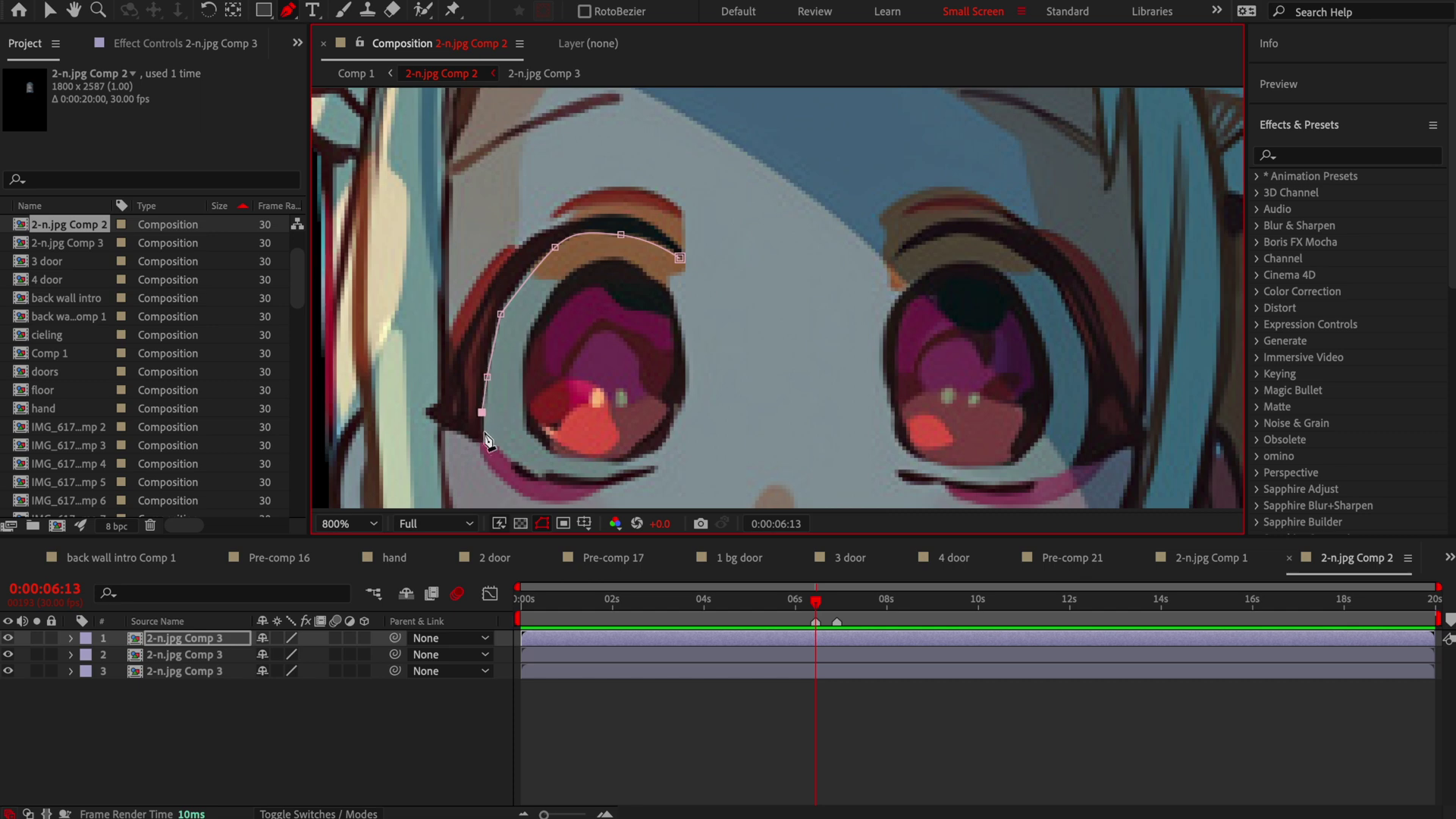
pyautogui.click(541, 478)
pyautogui.moveTo(557, 474); pyautogui.dragTo(566, 476)
pyautogui.click(695, 385)
pyautogui.click(694, 331)
pyautogui.click(679, 258)
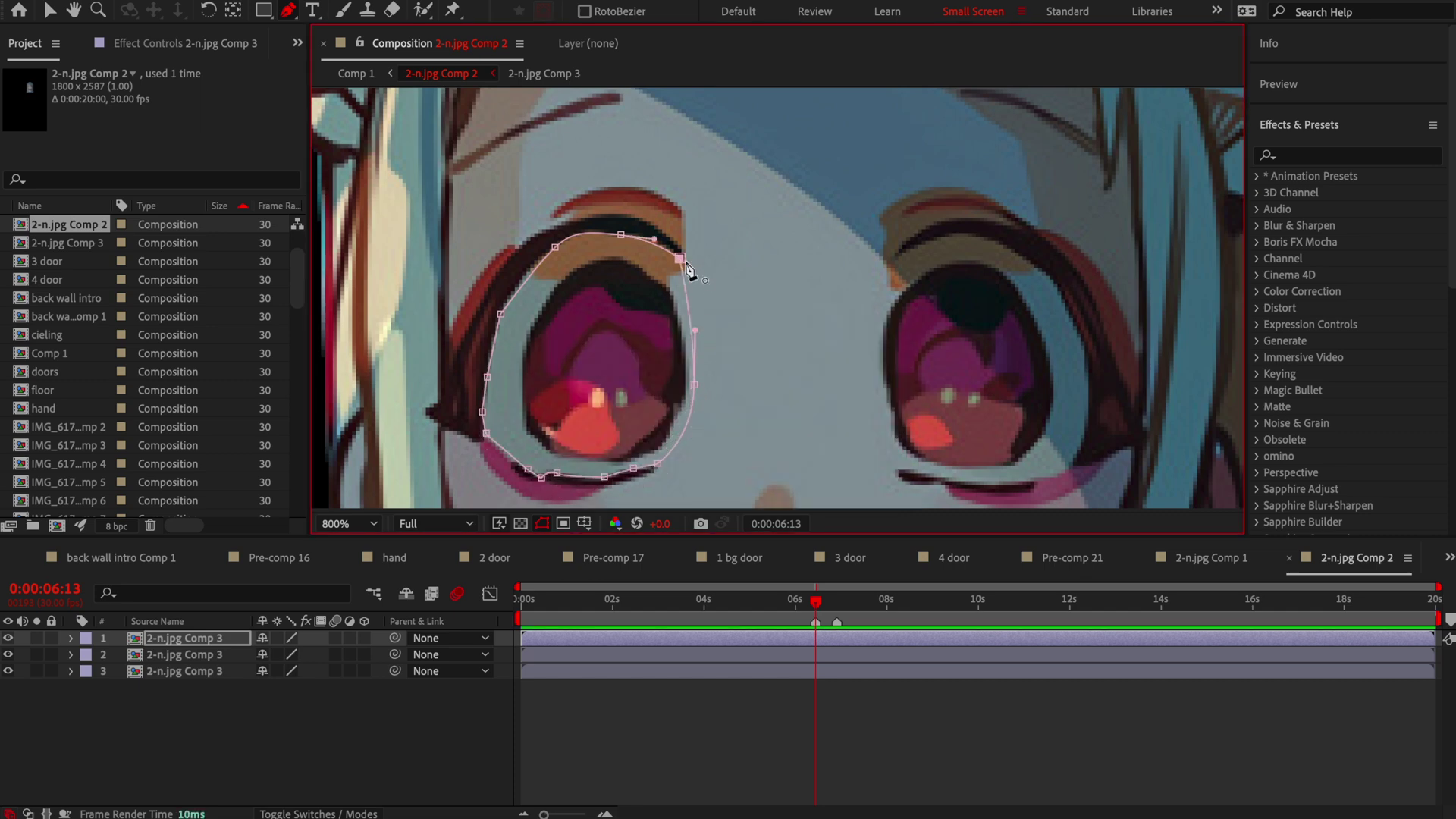
pyautogui.press('m')
pyautogui.click(286, 655)
pyautogui.click(314, 718)
# Cut out the right eye with a second Pen mask set to Subtract.
pyautogui.click(969, 231)
pyautogui.click(914, 247)
pyautogui.click(893, 266)
pyautogui.click(878, 291)
pyautogui.click(870, 378)
pyautogui.click(873, 418)
pyautogui.click(898, 468)
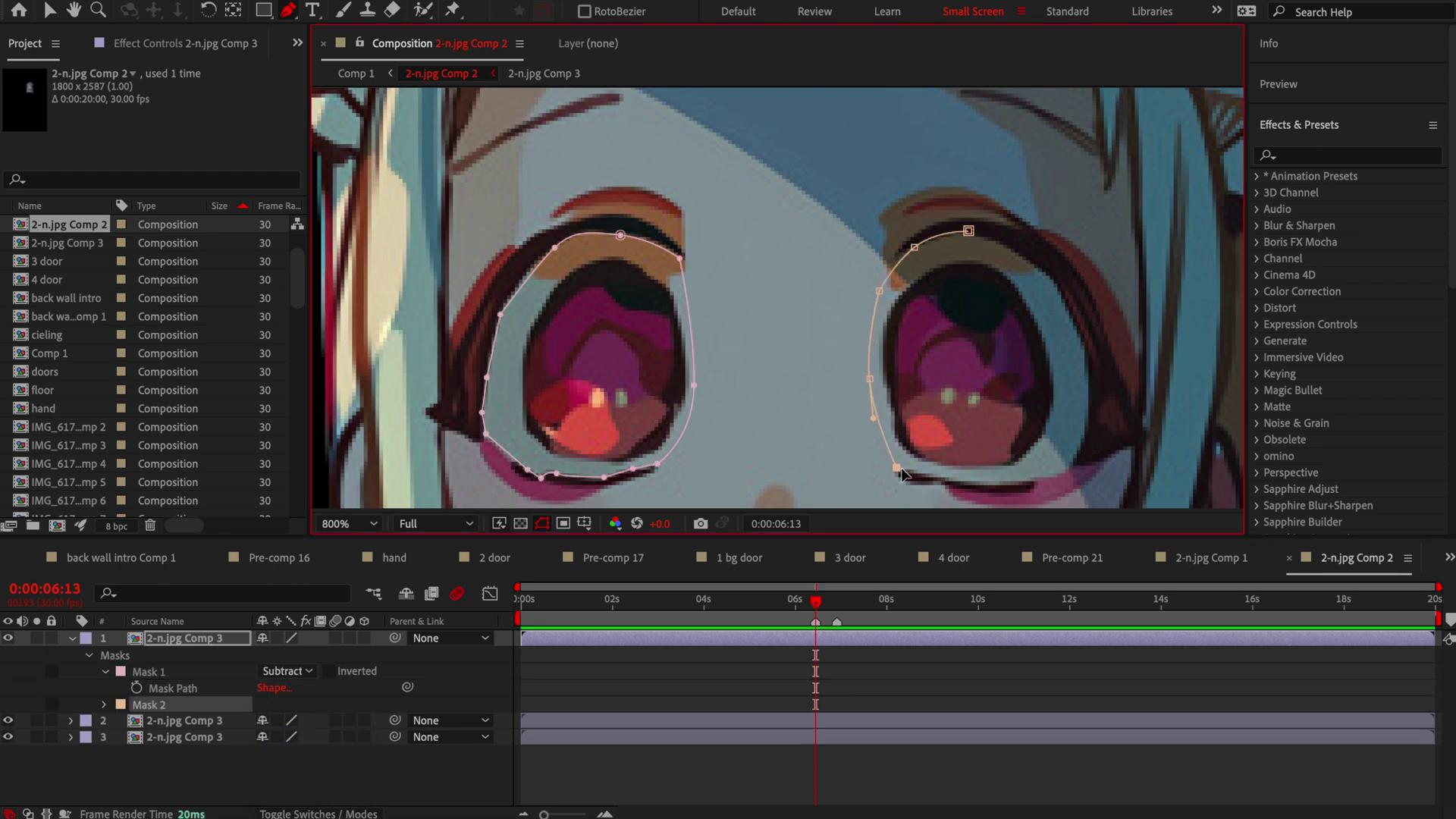
pyautogui.click(1090, 389)
pyautogui.click(1056, 279)
pyautogui.click(1006, 240)
pyautogui.click(968, 230)
pyautogui.click(296, 703)
pyautogui.click(315, 728)
# Duplicate the layer and trace a new mask around the left eye.
pyautogui.hotkey('ctrl', 'd')
pyautogui.click(616, 259)
pyautogui.click(563, 278)
pyautogui.click(525, 340)
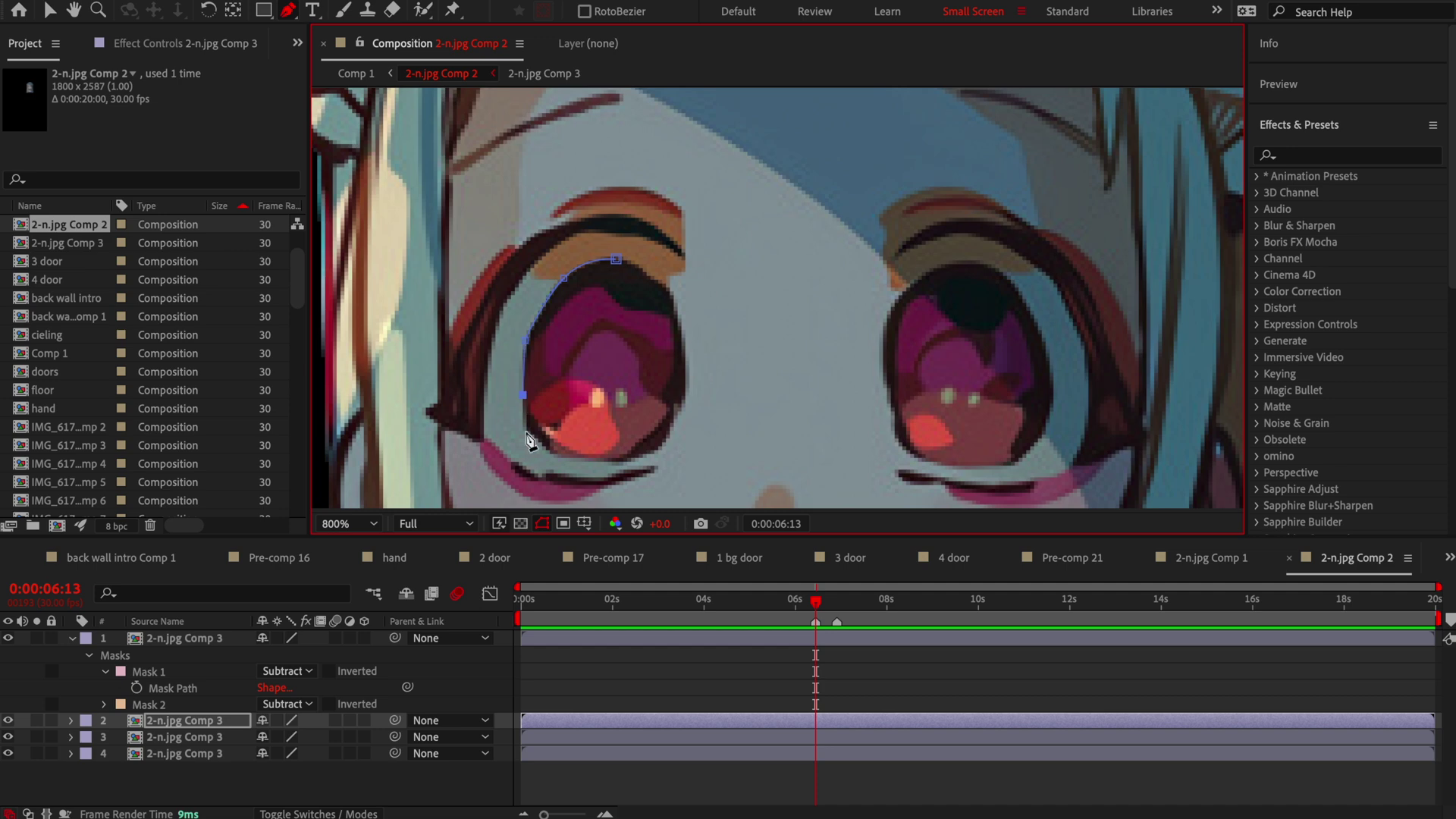
pyautogui.click(663, 448)
pyautogui.click(682, 404)
pyautogui.click(617, 262)
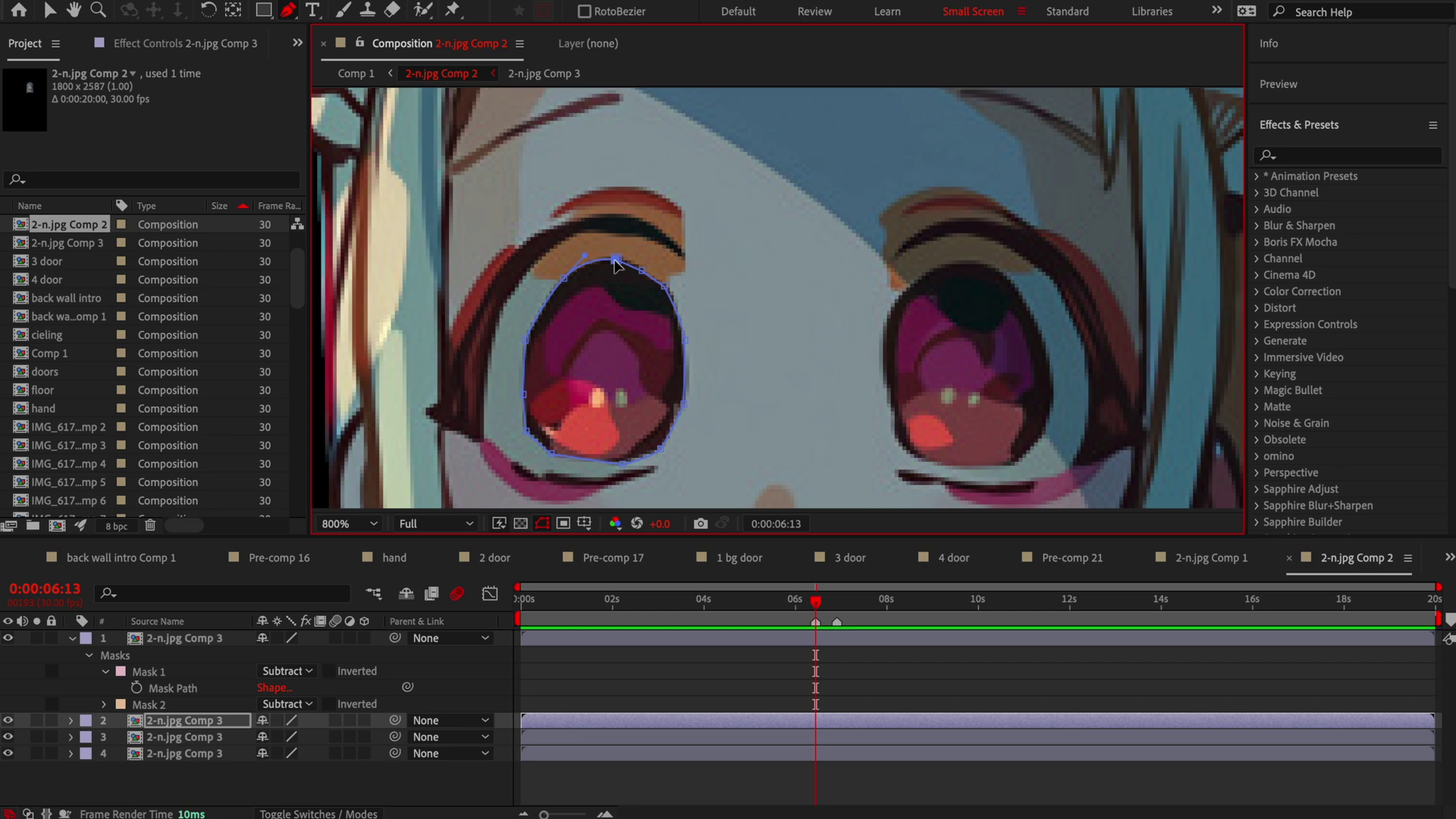
# Trace a curved mask around the right eye on the same copy.
pyautogui.click(966, 261)
pyautogui.moveTo(929, 273); pyautogui.dragTo(903, 291)
pyautogui.click(883, 338)
pyautogui.moveTo(887, 403); pyautogui.dragTo(895, 429)
pyautogui.click(1026, 455)
pyautogui.click(1050, 411)
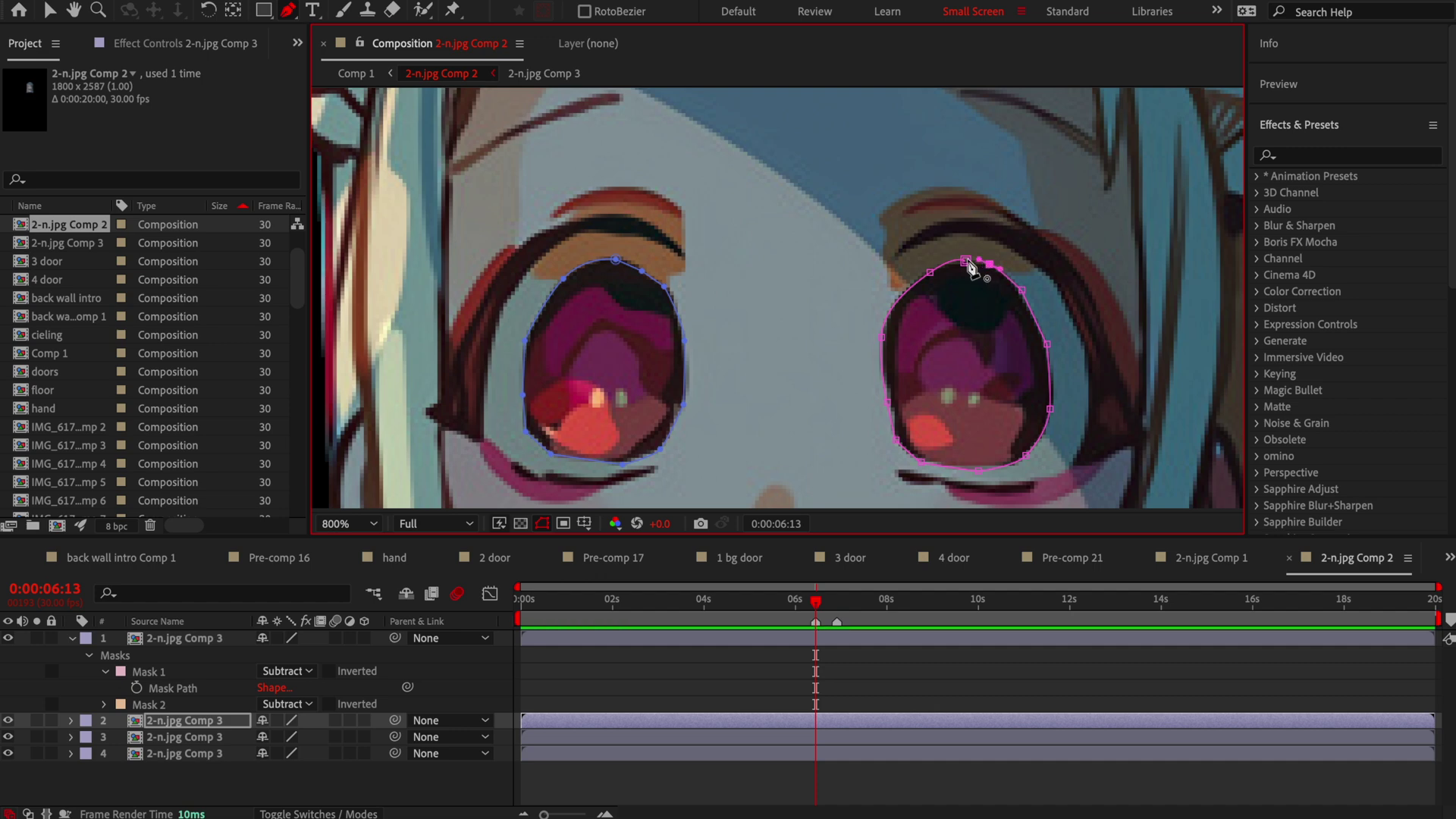
# Duplicate the third portrait copy and return to the timeline start.
pyautogui.click(757, 739)
pyautogui.hotkey('ctrl', 'd')
pyautogui.press('Home')
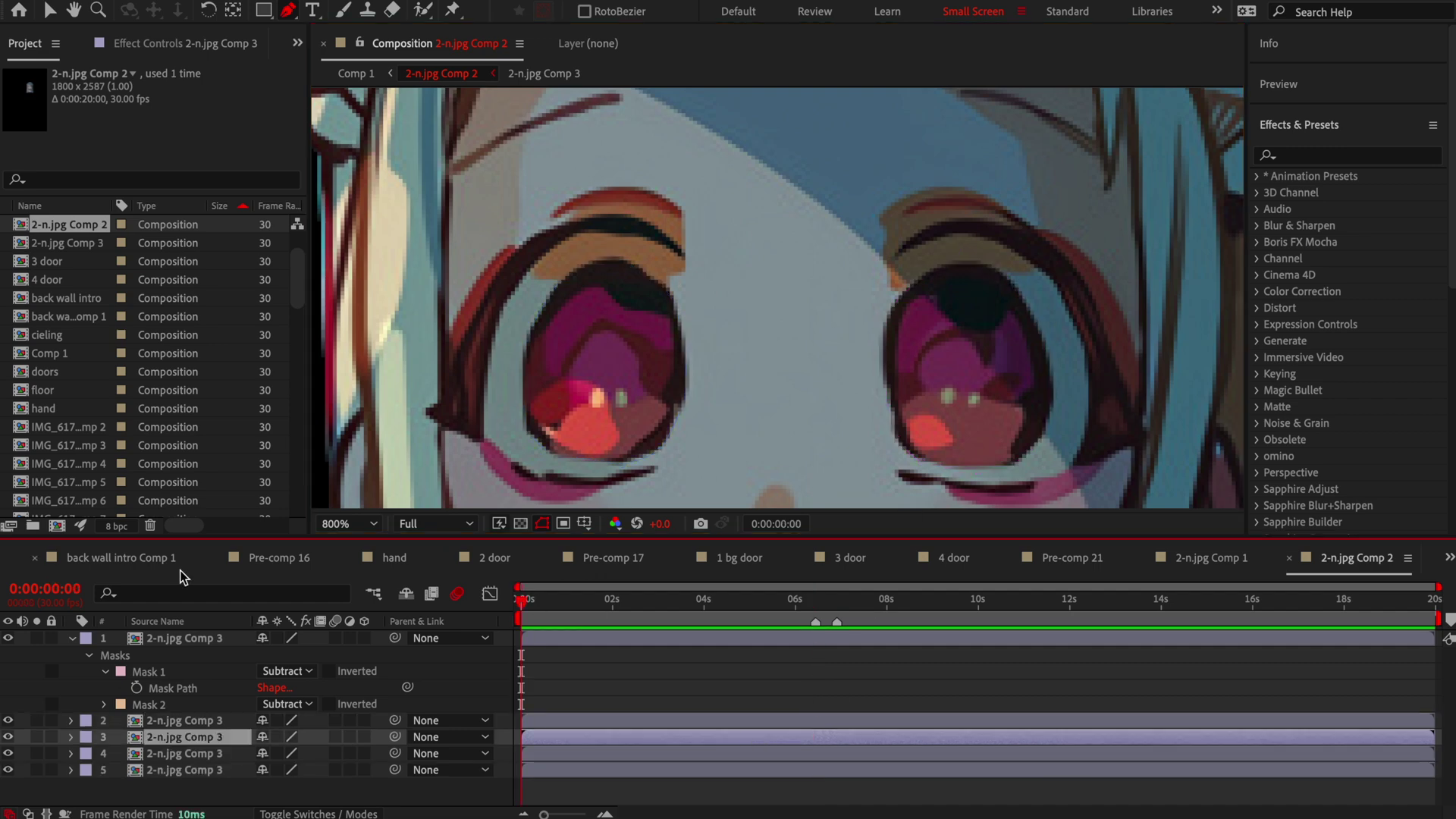
# In the Layer panel, paint sampled skin and brown tones over the left eye.
pyautogui.hotkey('ctrl', 'b')
pyautogui.doubleClick(552, 741)
pyautogui.scroll(-10, 691, 320)
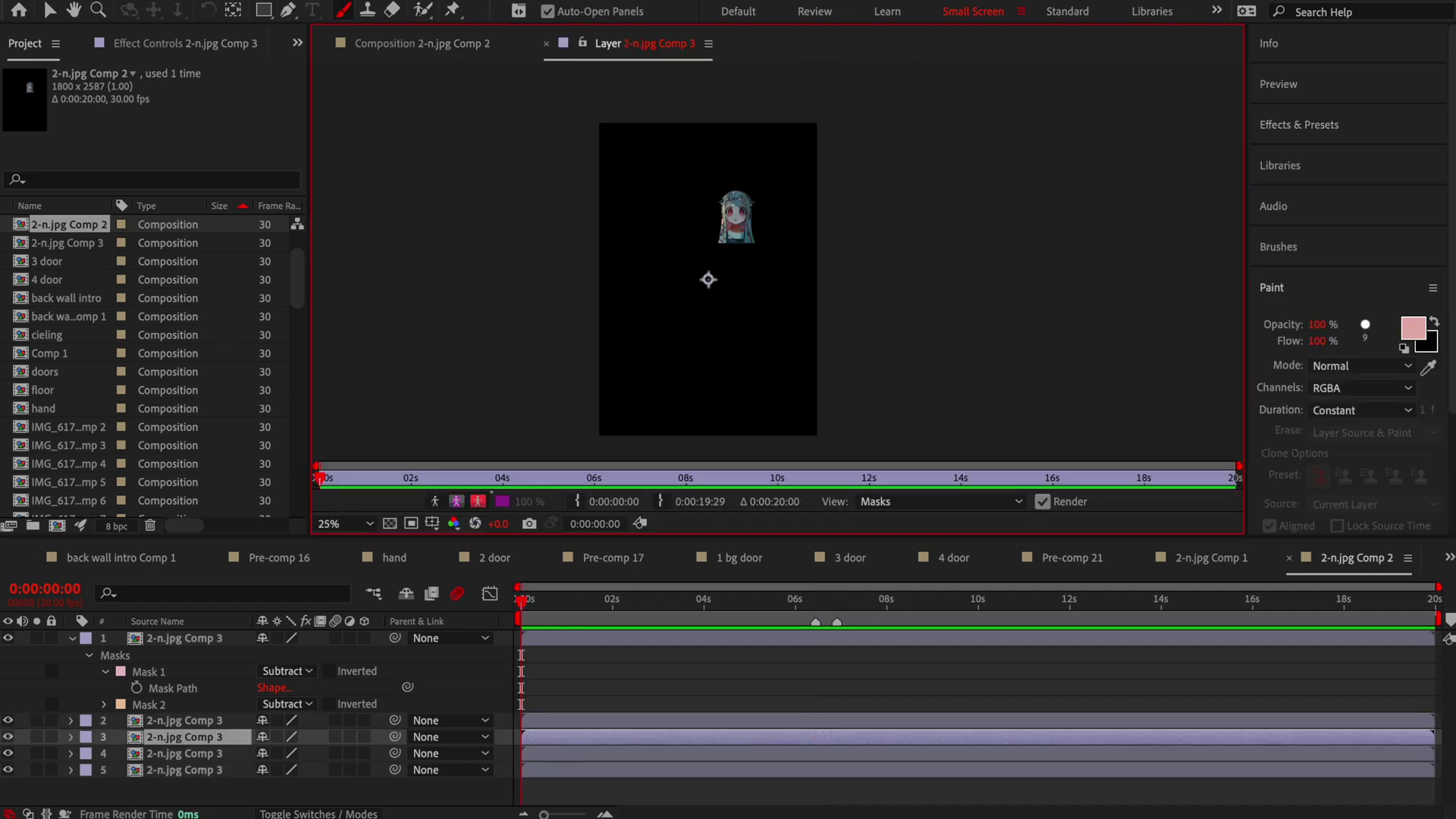
pyautogui.scroll(10, 712, 331)
pyautogui.keyDown('alt'); pyautogui.click(658, 176); pyautogui.keyUp('alt')
pyautogui.moveTo(650, 159)
pyautogui.mouseDown()
pyautogui.moveTo(653, 300)
pyautogui.moveTo(692, 182)
pyautogui.mouseUp()
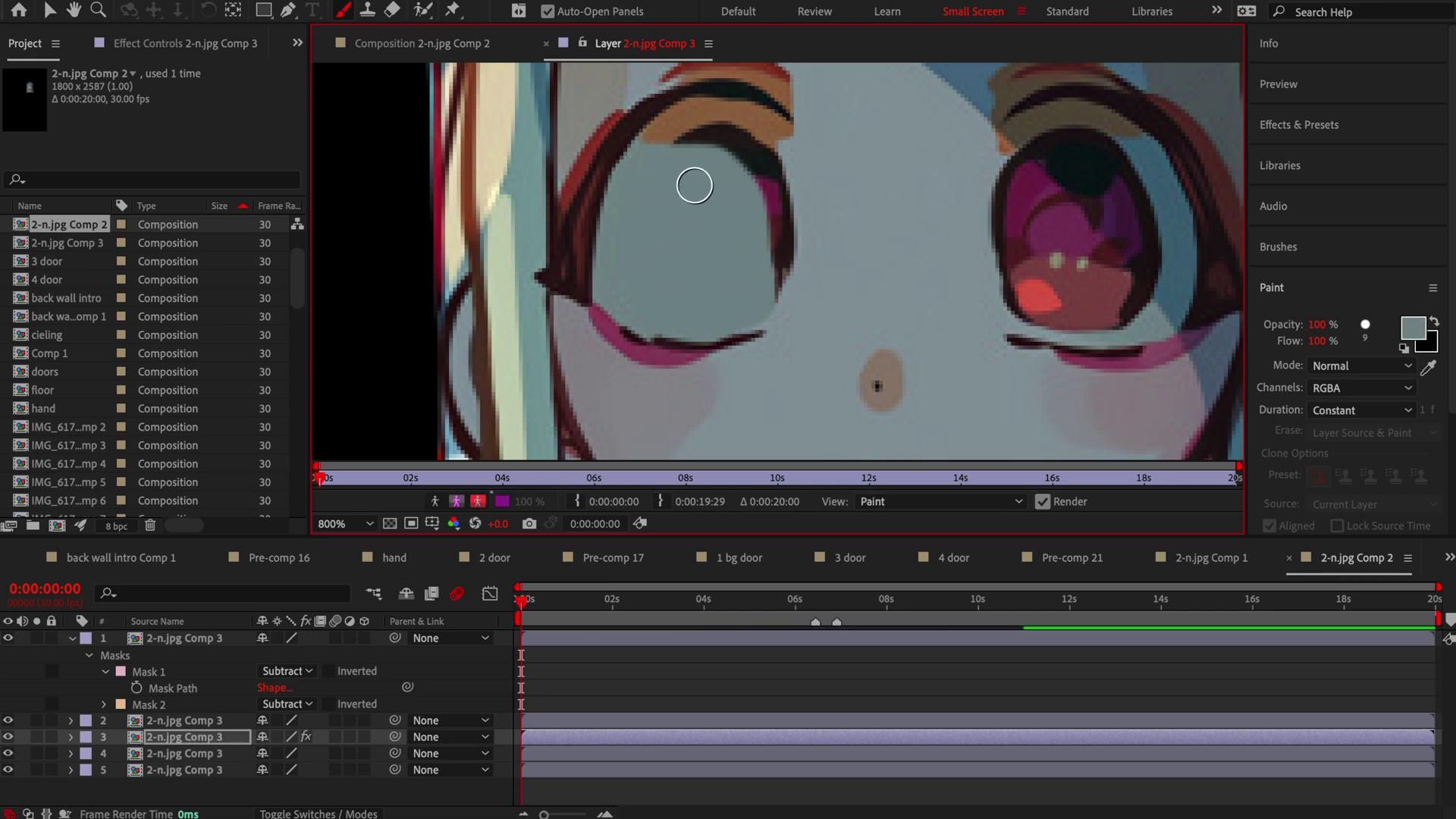
pyautogui.keyDown('alt'); pyautogui.click(764, 130); pyautogui.keyUp('alt')
pyautogui.moveTo(765, 130); pyautogui.dragTo(692, 120)
pyautogui.keyDown('alt'); pyautogui.click(832, 144); pyautogui.keyUp('alt')
pyautogui.moveTo(789, 163)
pyautogui.mouseDown()
pyautogui.moveTo(748, 156)
pyautogui.moveTo(794, 295)
pyautogui.moveTo(754, 161)
pyautogui.mouseUp()
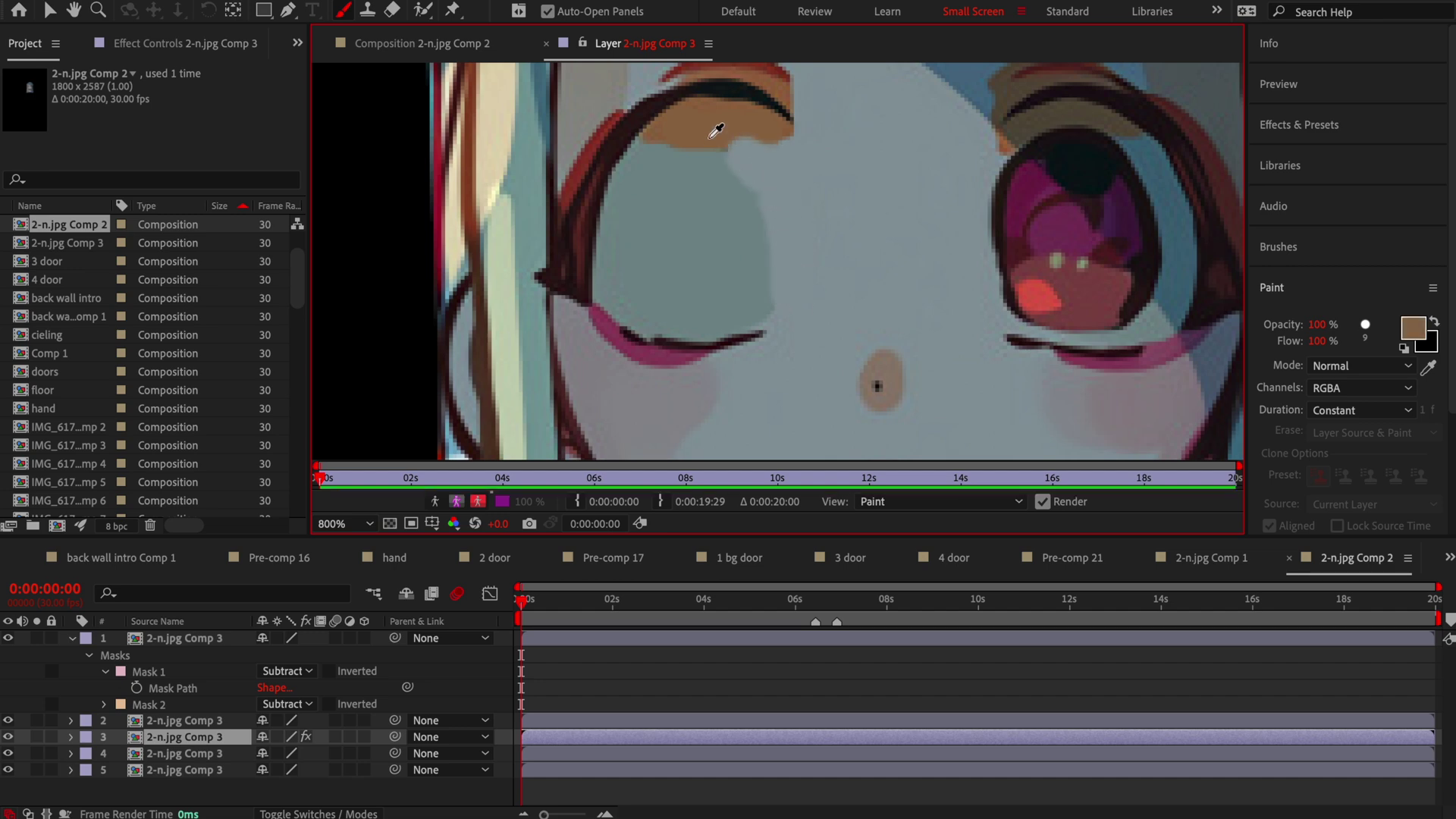
# Paint grey-brown lid and skin shades over the right eye's iris and red areas.
pyautogui.keyDown('alt'); pyautogui.click(1046, 121); pyautogui.keyUp('alt')
pyautogui.moveTo(1030, 143); pyautogui.dragTo(1110, 133)
pyautogui.keyDown('alt'); pyautogui.click(1181, 270); pyautogui.keyUp('alt')
pyautogui.moveTo(1169, 291); pyautogui.dragTo(1099, 179)
pyautogui.keyDown('alt'); pyautogui.click(1040, 143); pyautogui.keyUp('alt')
pyautogui.keyDown('alt'); pyautogui.click(991, 166); pyautogui.keyUp('alt')
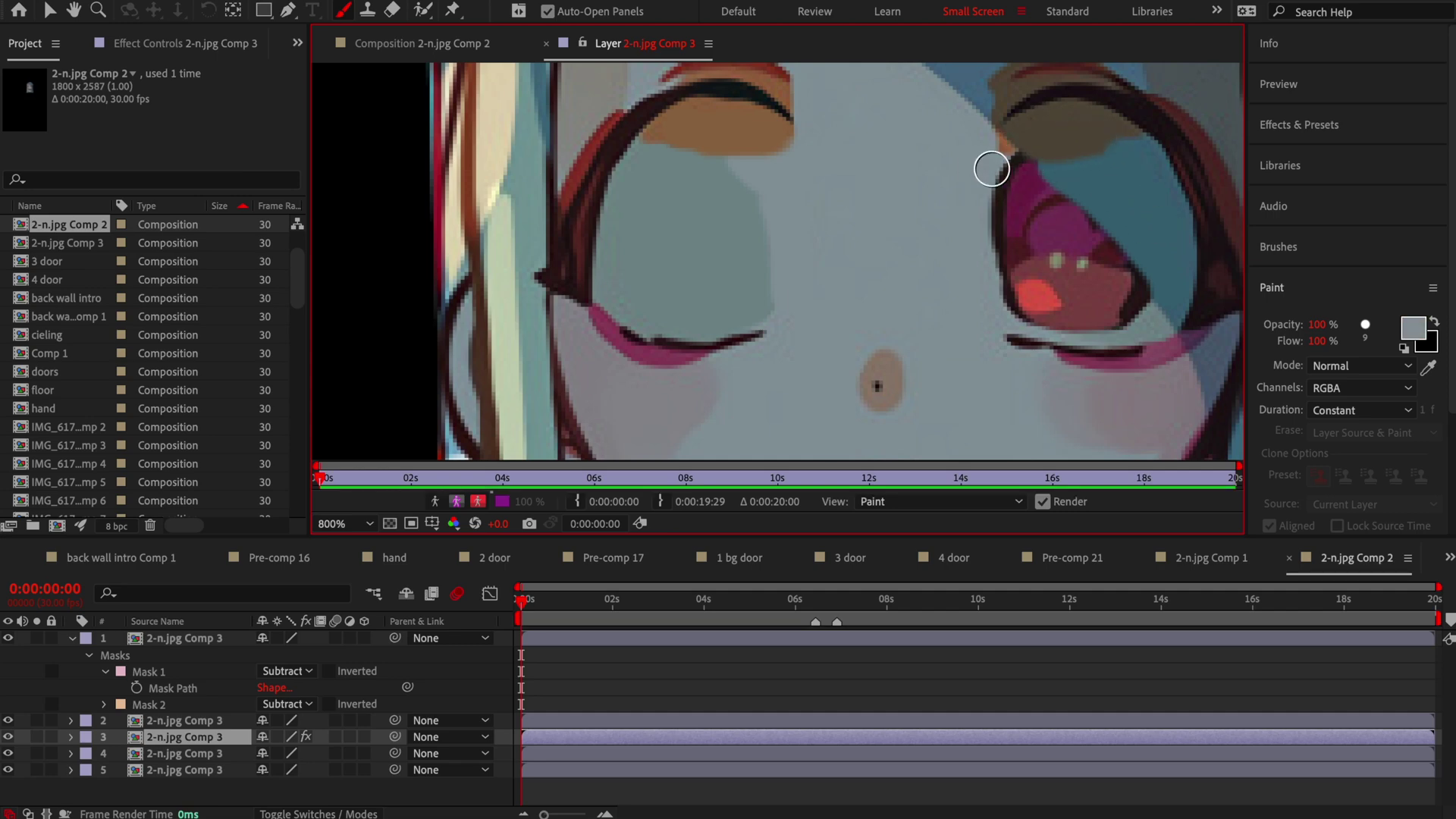
pyautogui.moveTo(991, 166); pyautogui.dragTo(1030, 182)
pyautogui.moveTo(1118, 269); pyautogui.dragTo(1034, 309)
pyautogui.keyDown('alt'); pyautogui.click(1160, 324); pyautogui.keyUp('alt')
pyautogui.moveTo(1160, 325); pyautogui.dragTo(1072, 273)
pyautogui.keyDown('alt'); pyautogui.click(979, 276); pyautogui.keyUp('alt')
pyautogui.moveTo(979, 276)
pyautogui.mouseDown()
pyautogui.moveTo(1020, 281)
pyautogui.moveTo(984, 210)
pyautogui.mouseUp()
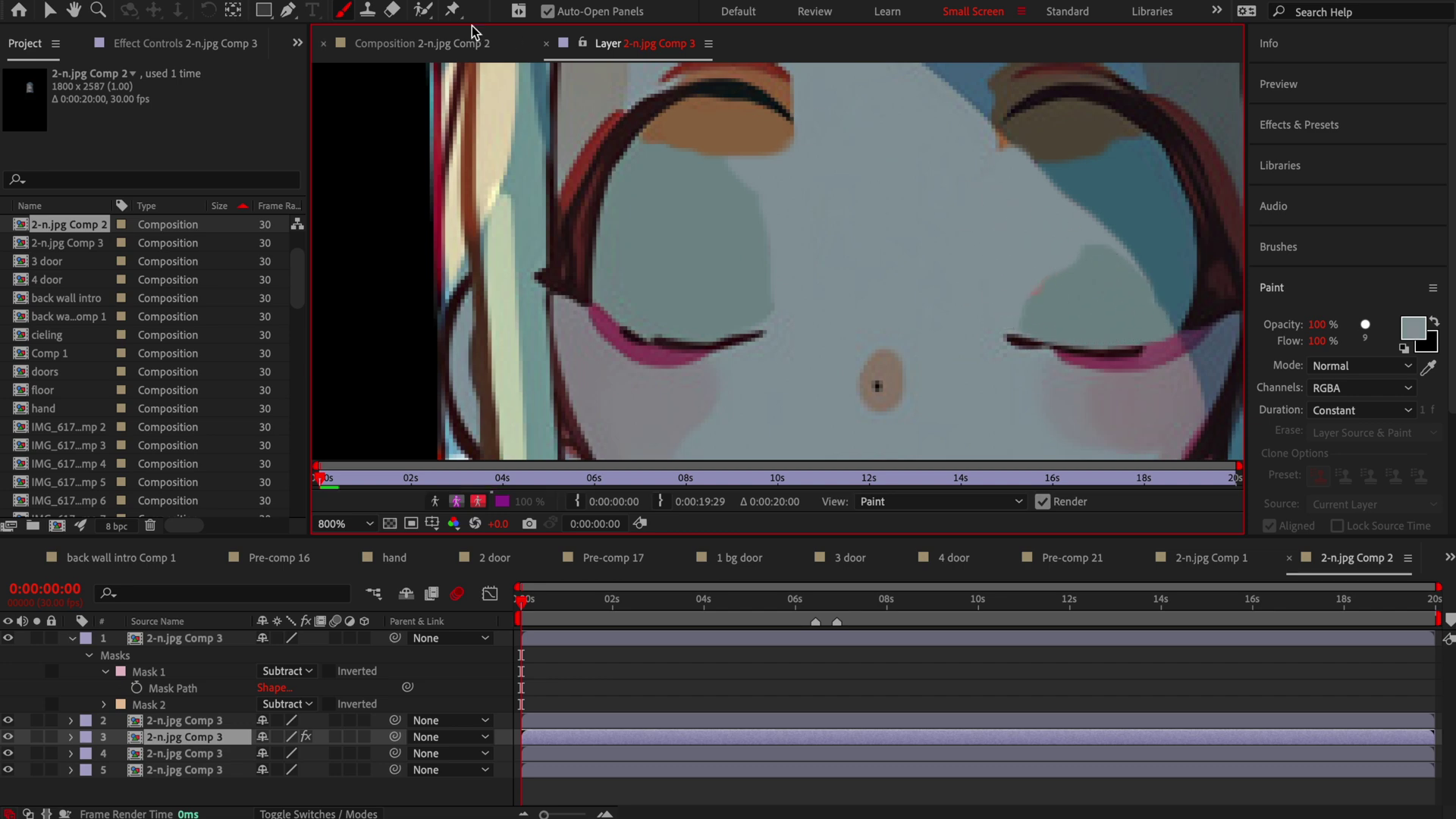
# Return to the composition and move the time marker to 6:26.
pyautogui.click(425, 43)
pyautogui.scroll(3, 811, 591)
pyautogui.scroll(2, 875, 665)
pyautogui.click(859, 599)
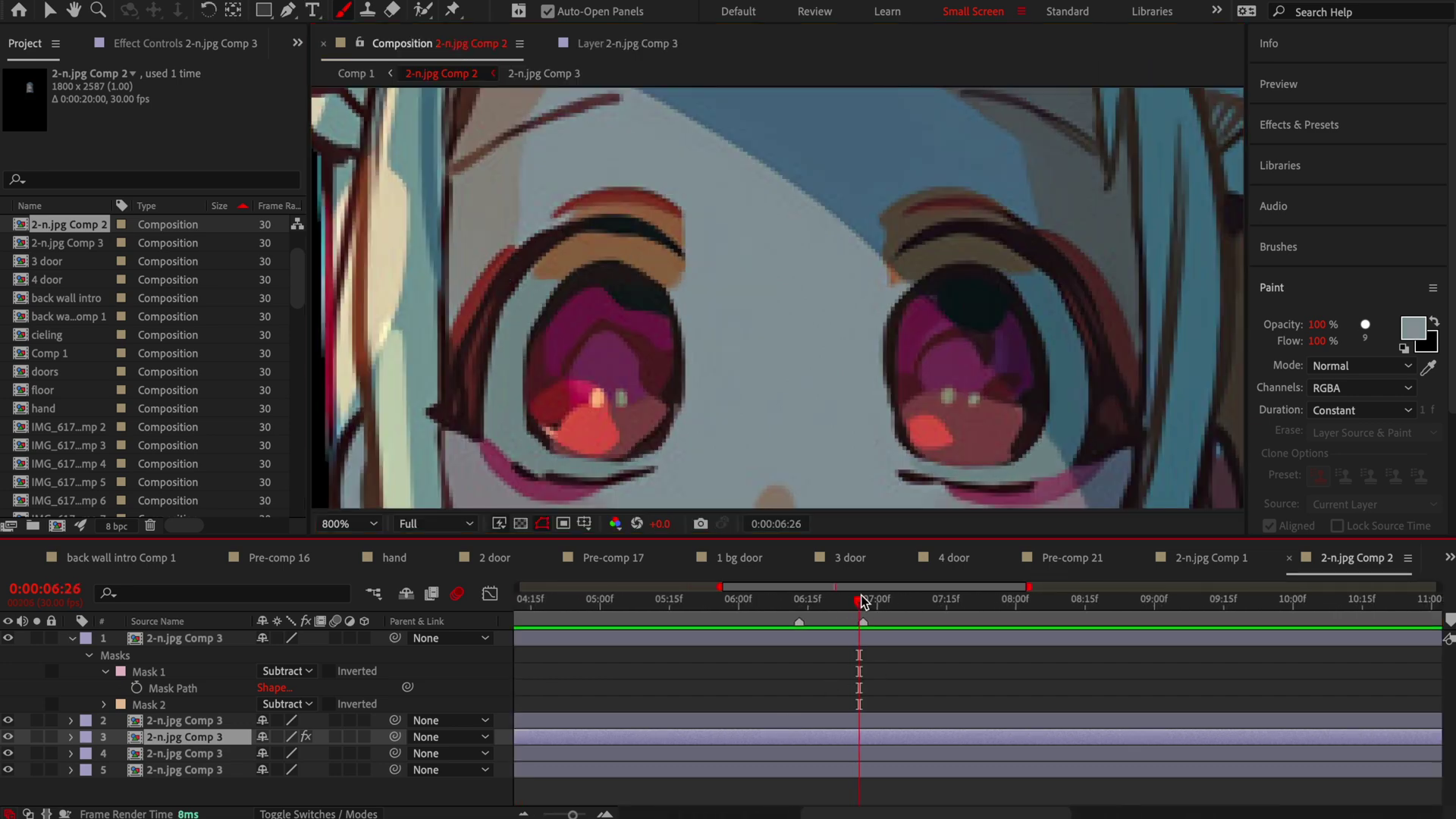
# Pin both eyes of layer 2 and pull the pins down at 6:13 to close them.
pyautogui.click(868, 727)
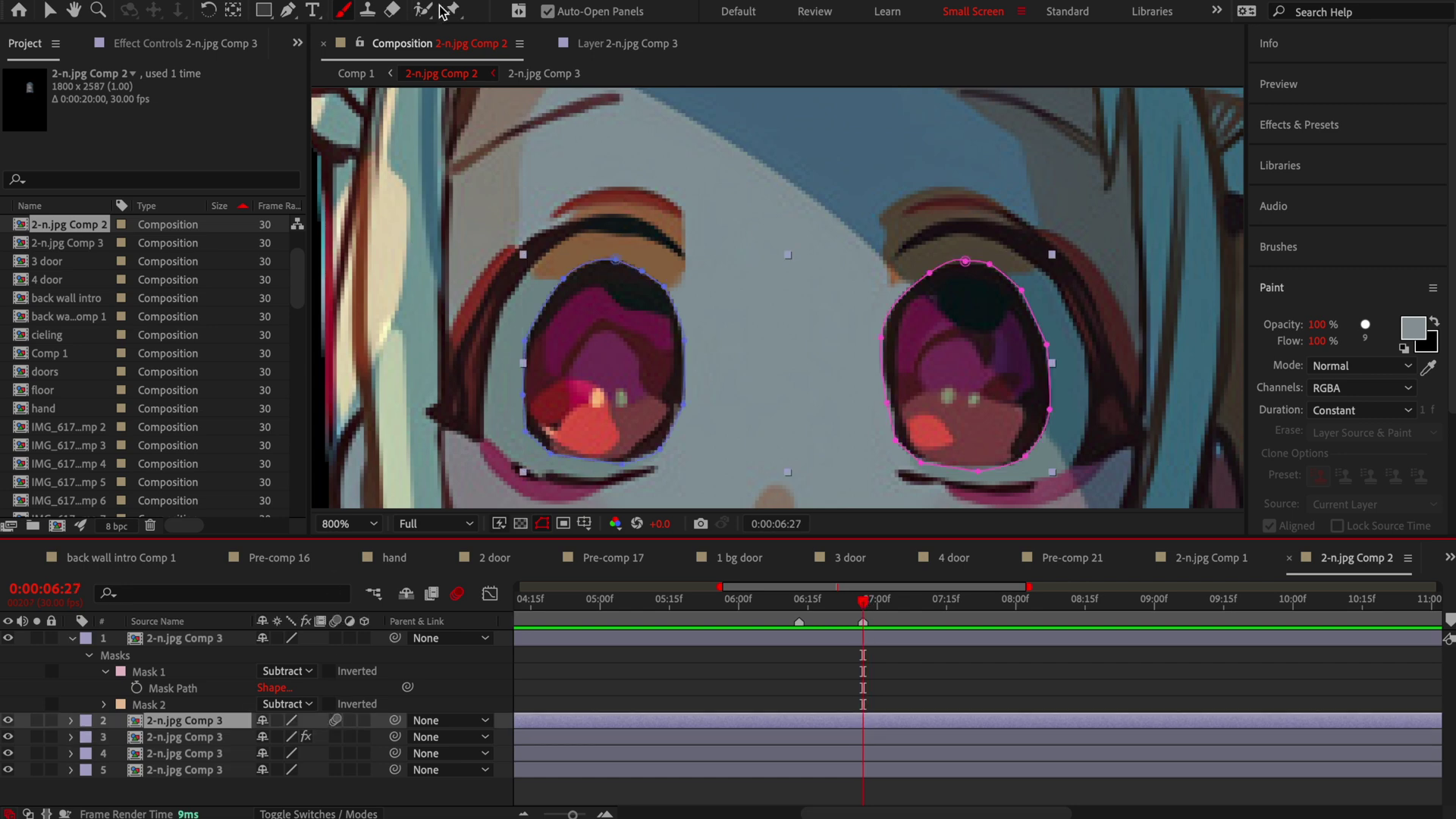
pyautogui.click(452, 10)
pyautogui.click(979, 382)
pyautogui.click(804, 603)
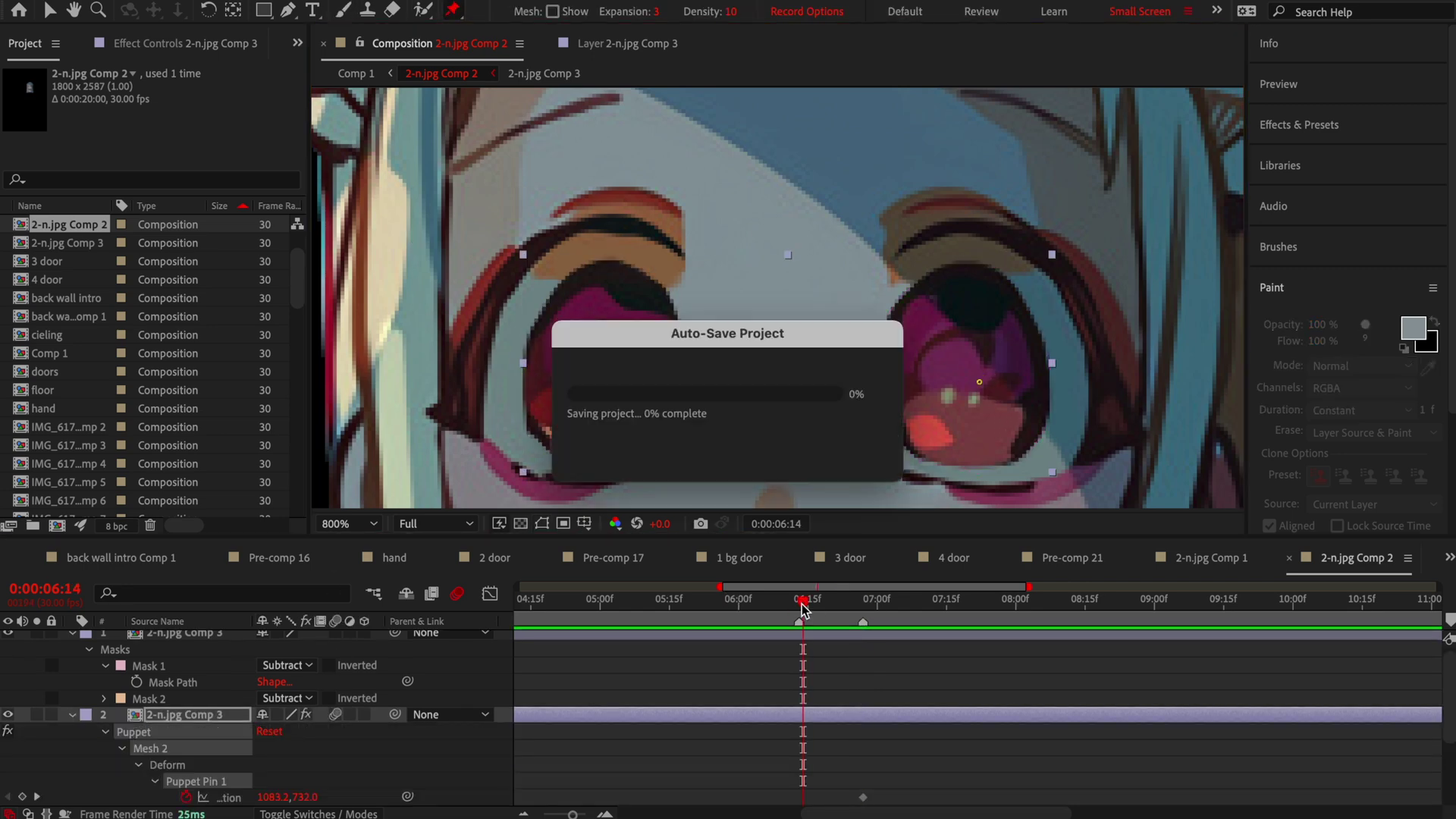
pyautogui.moveTo(802, 607); pyautogui.dragTo(798, 607)
pyautogui.press('v')
pyautogui.moveTo(898, 279)
pyautogui.mouseDown()
pyautogui.moveTo(931, 307)
pyautogui.moveTo(936, 407)
pyautogui.mouseUp()
pyautogui.moveTo(561, 275); pyautogui.dragTo(533, 396)
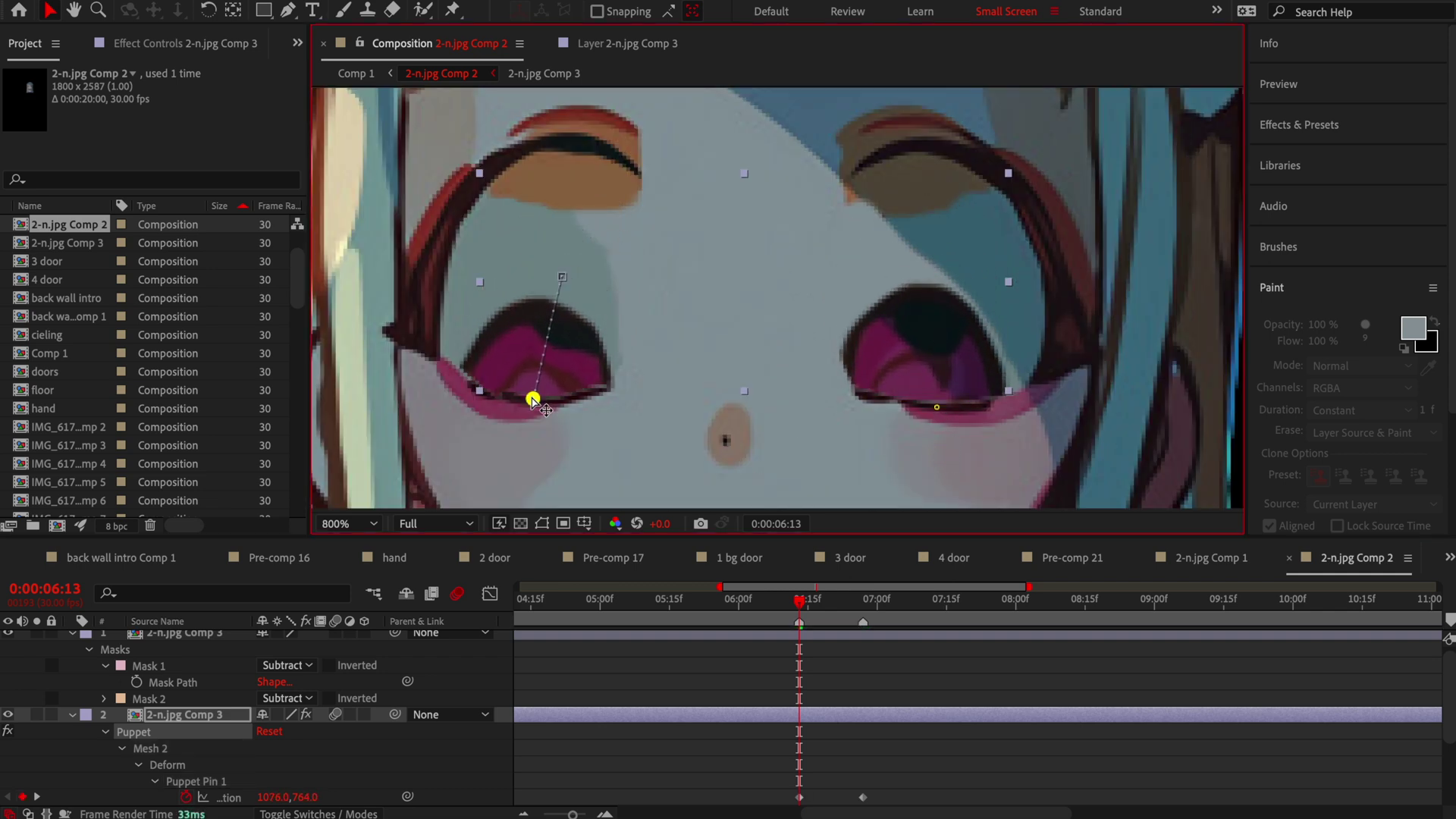
# Select both eye pins' keyframes at 6:20 and apply Easy Ease.
pyautogui.click(831, 599)
pyautogui.scroll(-5, 826, 698)
pyautogui.moveTo(880, 674); pyautogui.dragTo(785, 759)
pyautogui.press('F9')
# Adjust the ease influence in the speed graph with snapping on, then open Comp 1.
pyautogui.click(490, 593)
pyautogui.rightClick(835, 706)
pyautogui.click(833, 708)
pyautogui.moveTo(1035, 759)
pyautogui.mouseDown()
pyautogui.moveTo(868, 759)
pyautogui.moveTo(902, 759)
pyautogui.mouseUp()
pyautogui.click(837, 601)
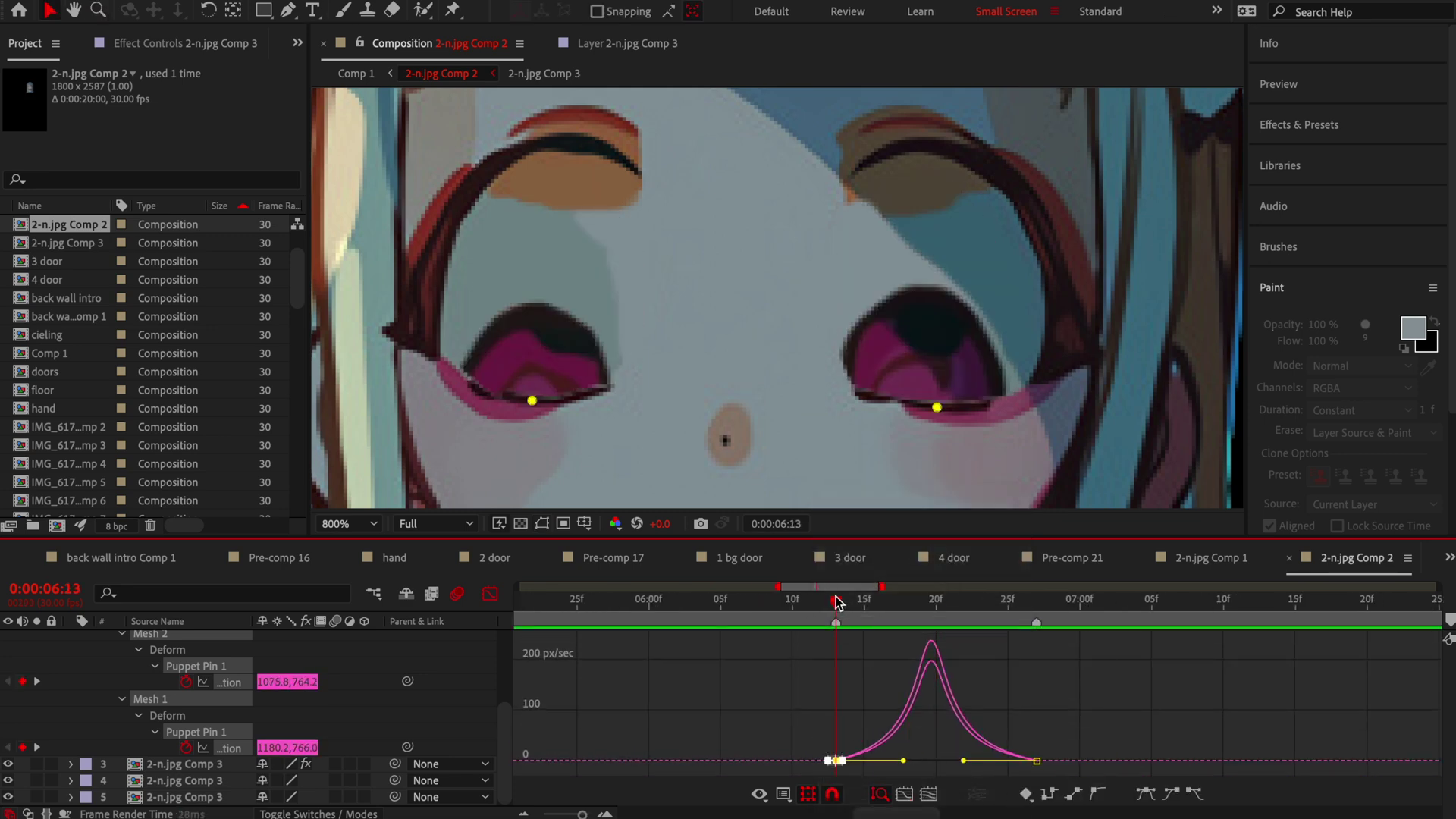
pyautogui.click(355, 73)
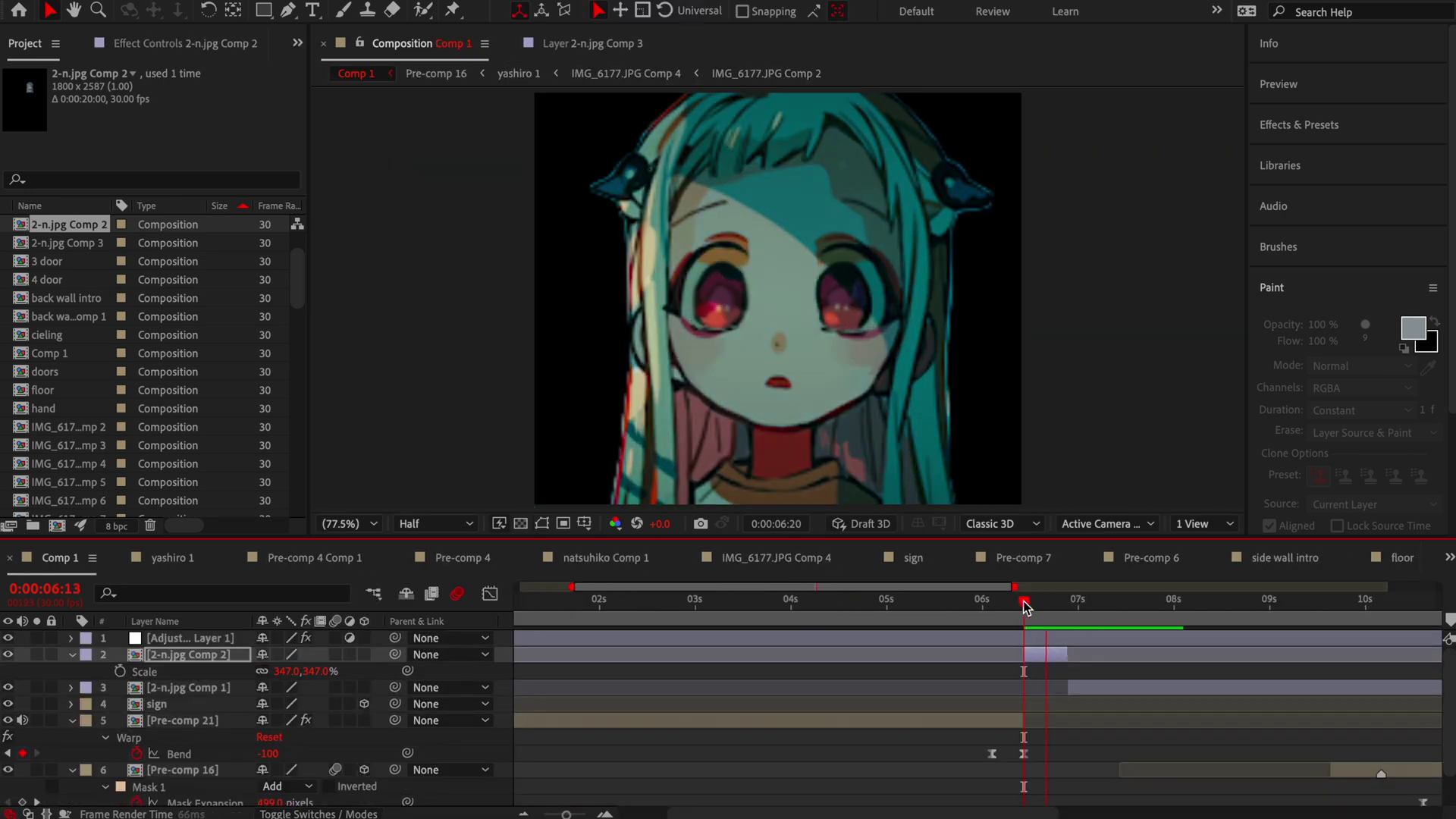
# Back in 2-n.jpg Comp 2, tighten the ease influences to speed up the blink.
pyautogui.doubleClick(1031, 654)
pyautogui.moveTo(903, 758)
pyautogui.mouseDown()
pyautogui.moveTo(879, 760)
pyautogui.moveTo(945, 760)
pyautogui.mouseUp()
pyautogui.click(488, 594)
# Pre-compose the blink layer.
pyautogui.scroll(5, 542, 728)
pyautogui.rightClick(558, 640)
pyautogui.click(613, 697)
pyautogui.click(870, 526)
# Label the first four layers Blue and layers 5–8 Purple.
pyautogui.click(86, 638)
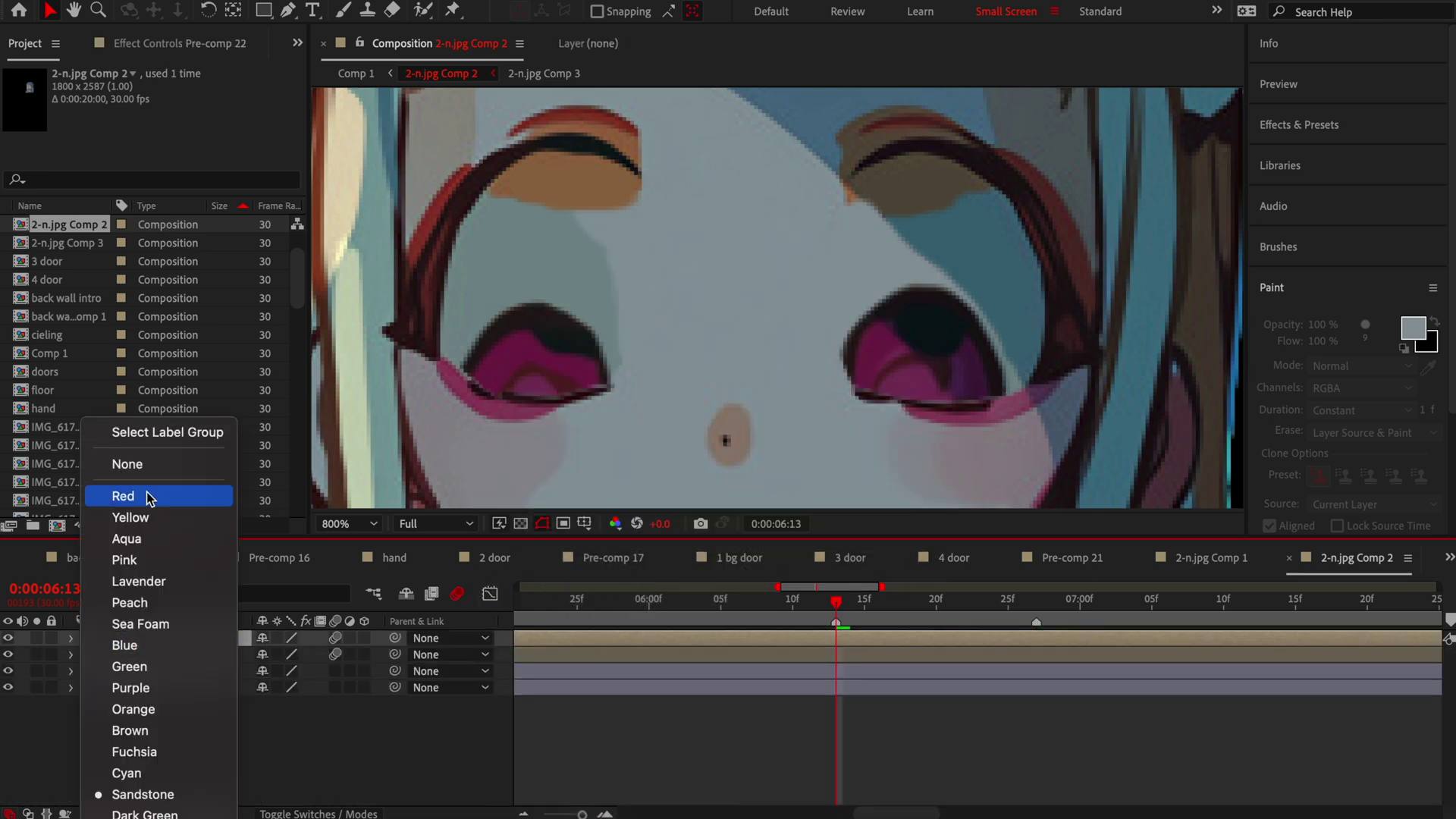
pyautogui.click(148, 647)
pyautogui.click(85, 704)
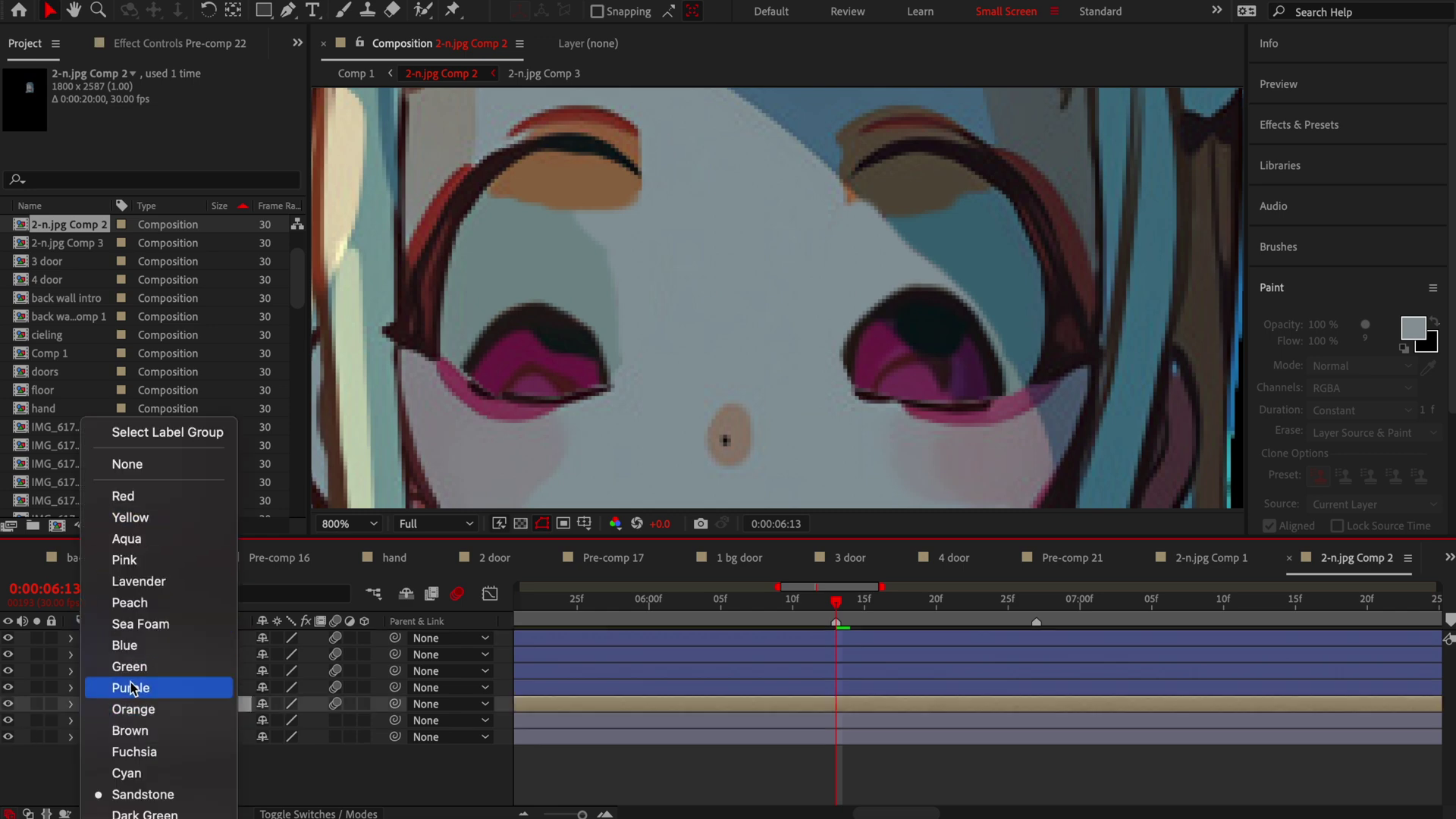
pyautogui.click(130, 687)
# Start a mask path with two points along a hair strand.
pyautogui.scroll(-3, 607, 347)
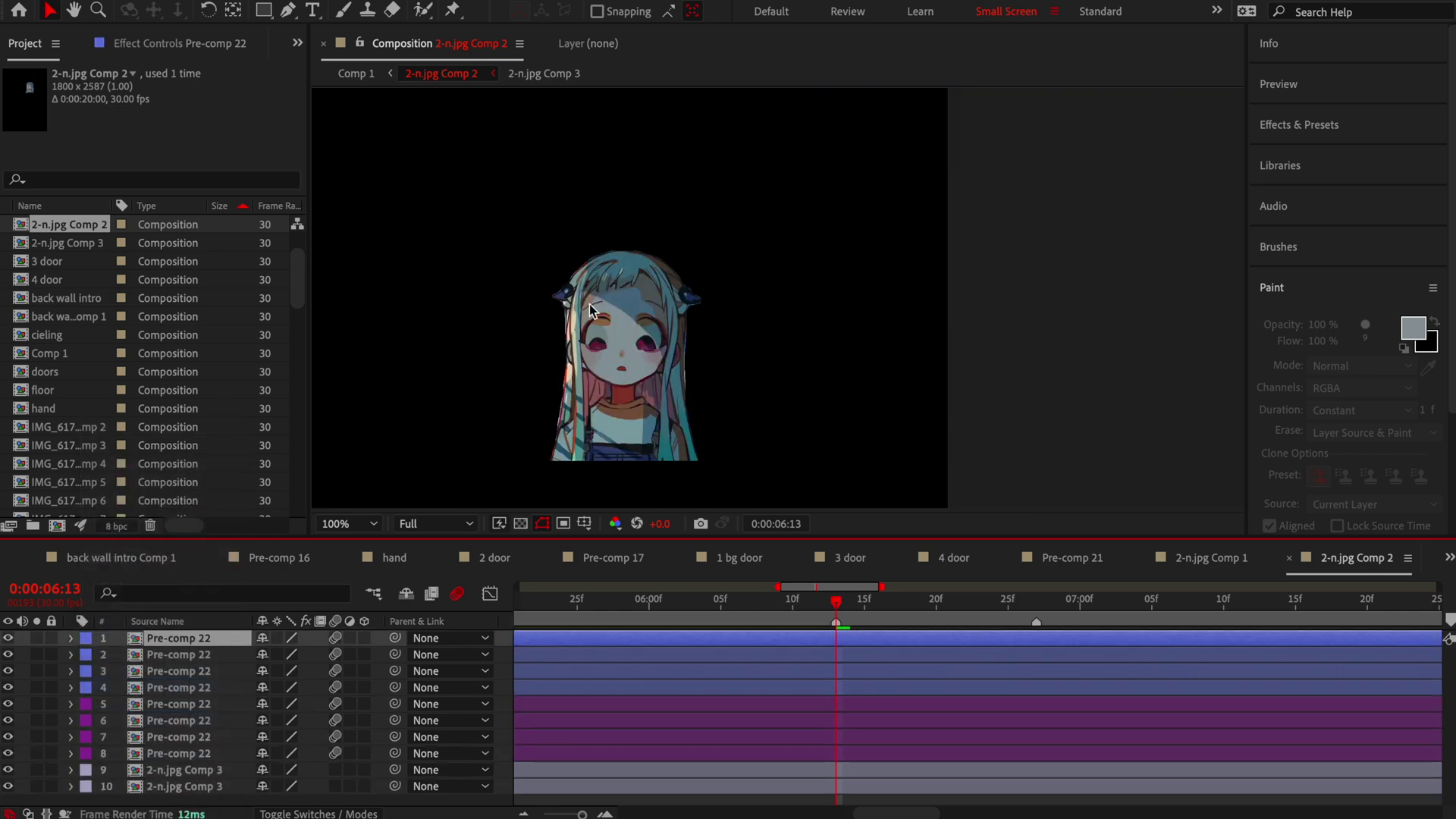
pyautogui.scroll(5, 591, 311)
pyautogui.press('g')
pyautogui.click(692, 281)
pyautogui.click(632, 298)
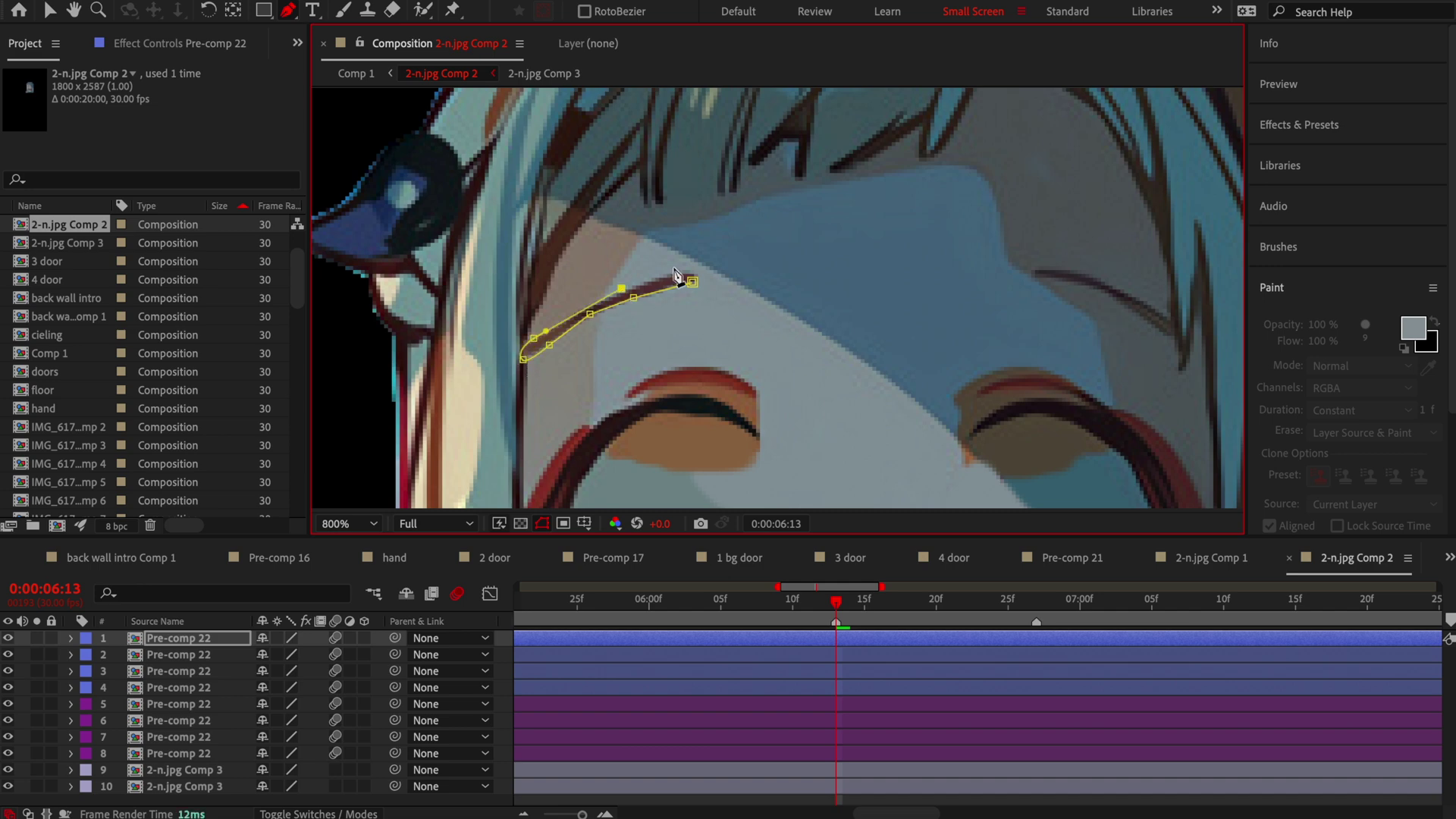
# Replace the hair-strand mask's last point with a new end point, then select layer 2.
pyautogui.hotkey('ctrl', 'z')
pyautogui.click(700, 269)
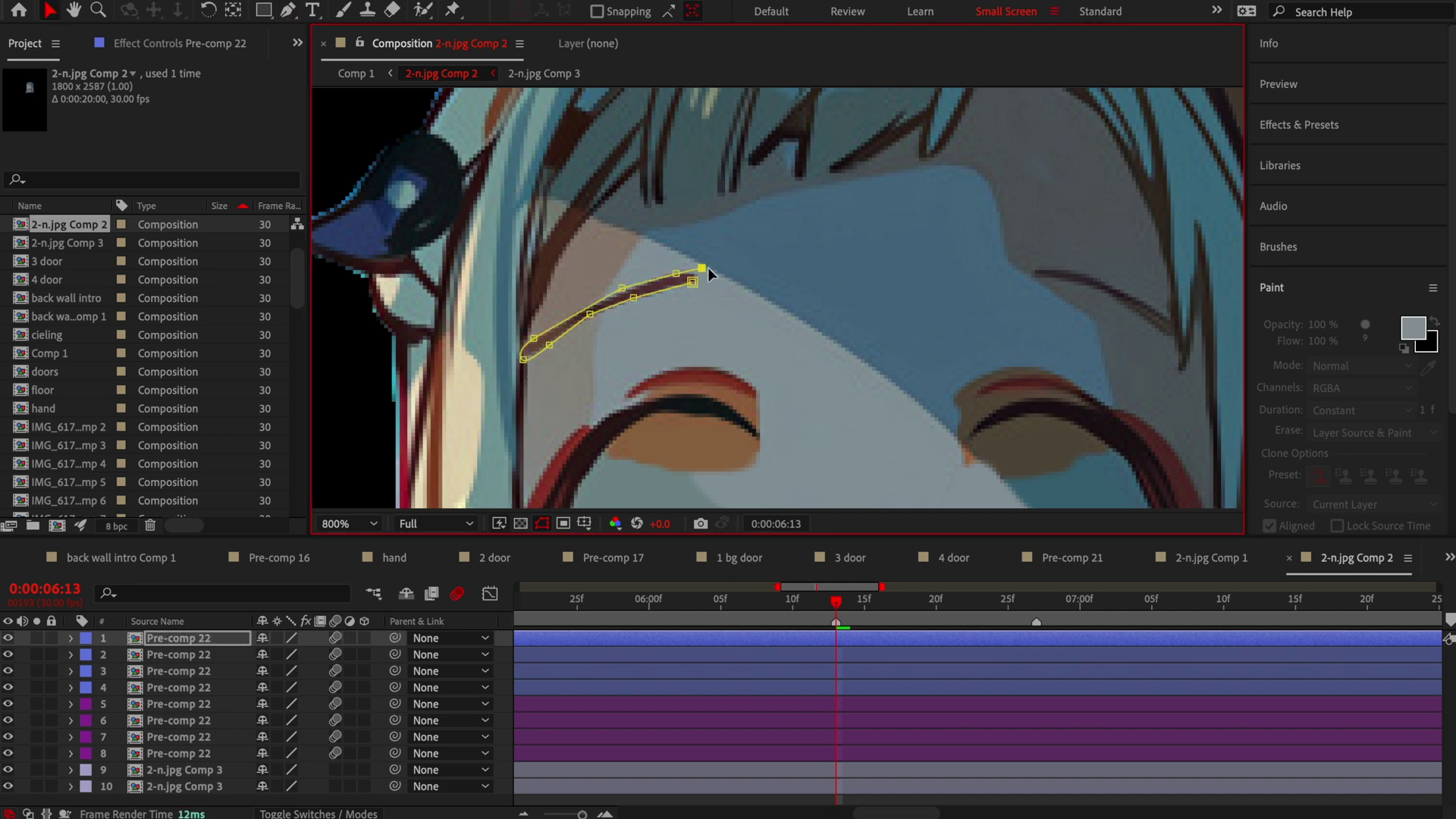
pyautogui.click(758, 654)
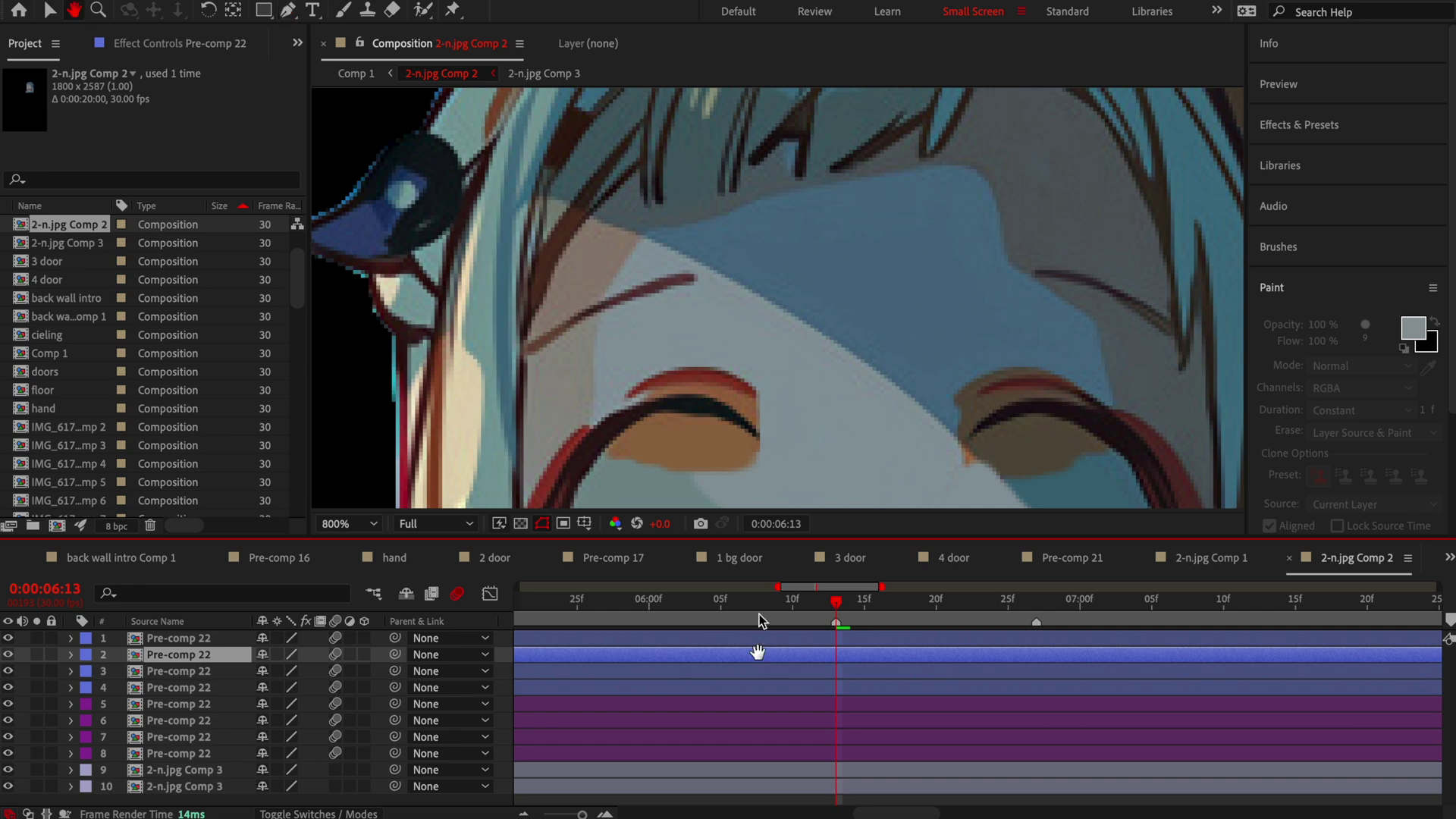
pyautogui.scroll(-5, 891, 169)
pyautogui.hscroll(-3, 890, 169)
# Draw a closed mask along the left eyebrow and upper lid.
pyautogui.click(897, 225)
pyautogui.click(890, 179)
pyautogui.moveTo(828, 160); pyautogui.dragTo(813, 159)
pyautogui.click(777, 169)
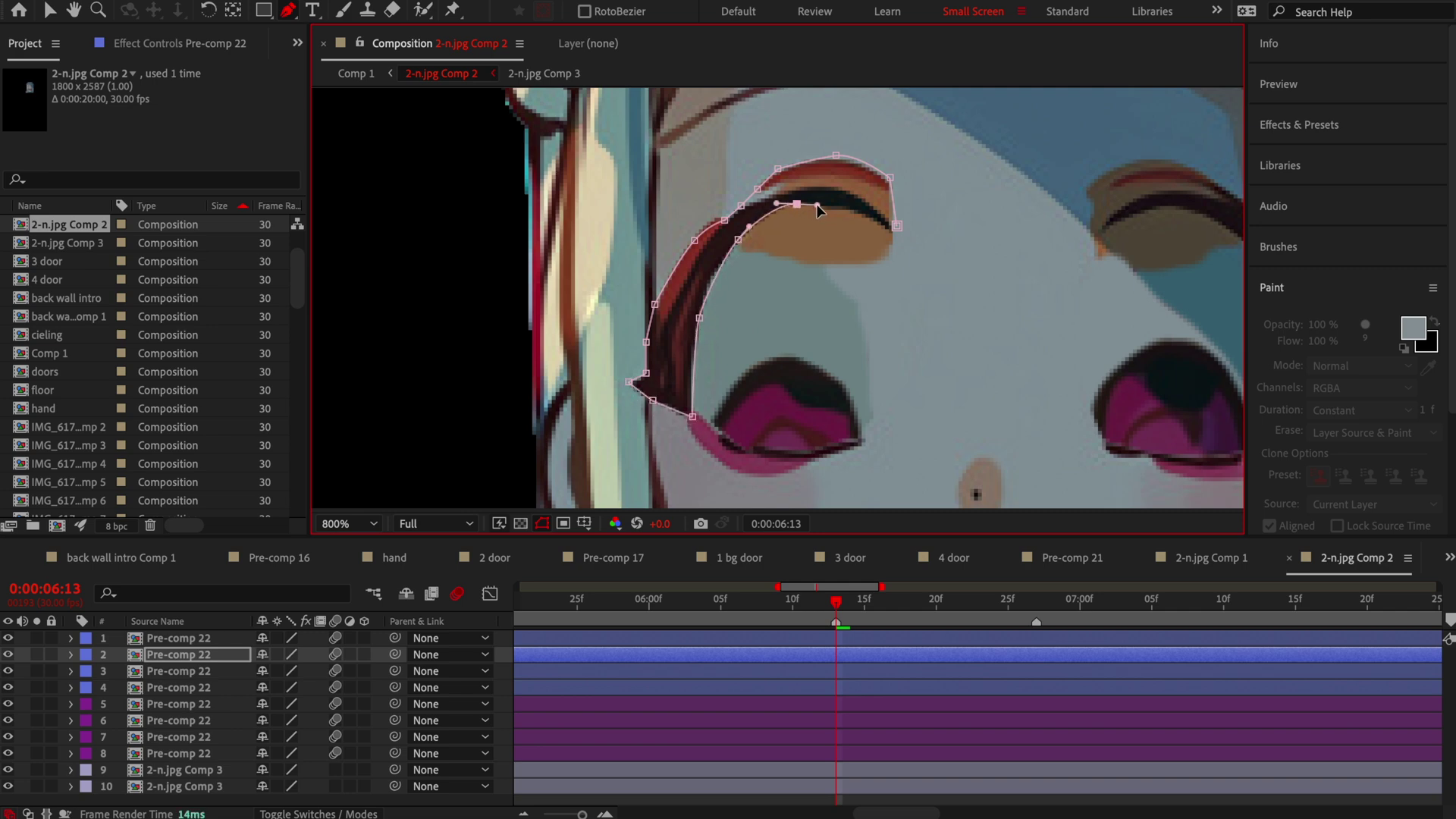
pyautogui.click(898, 227)
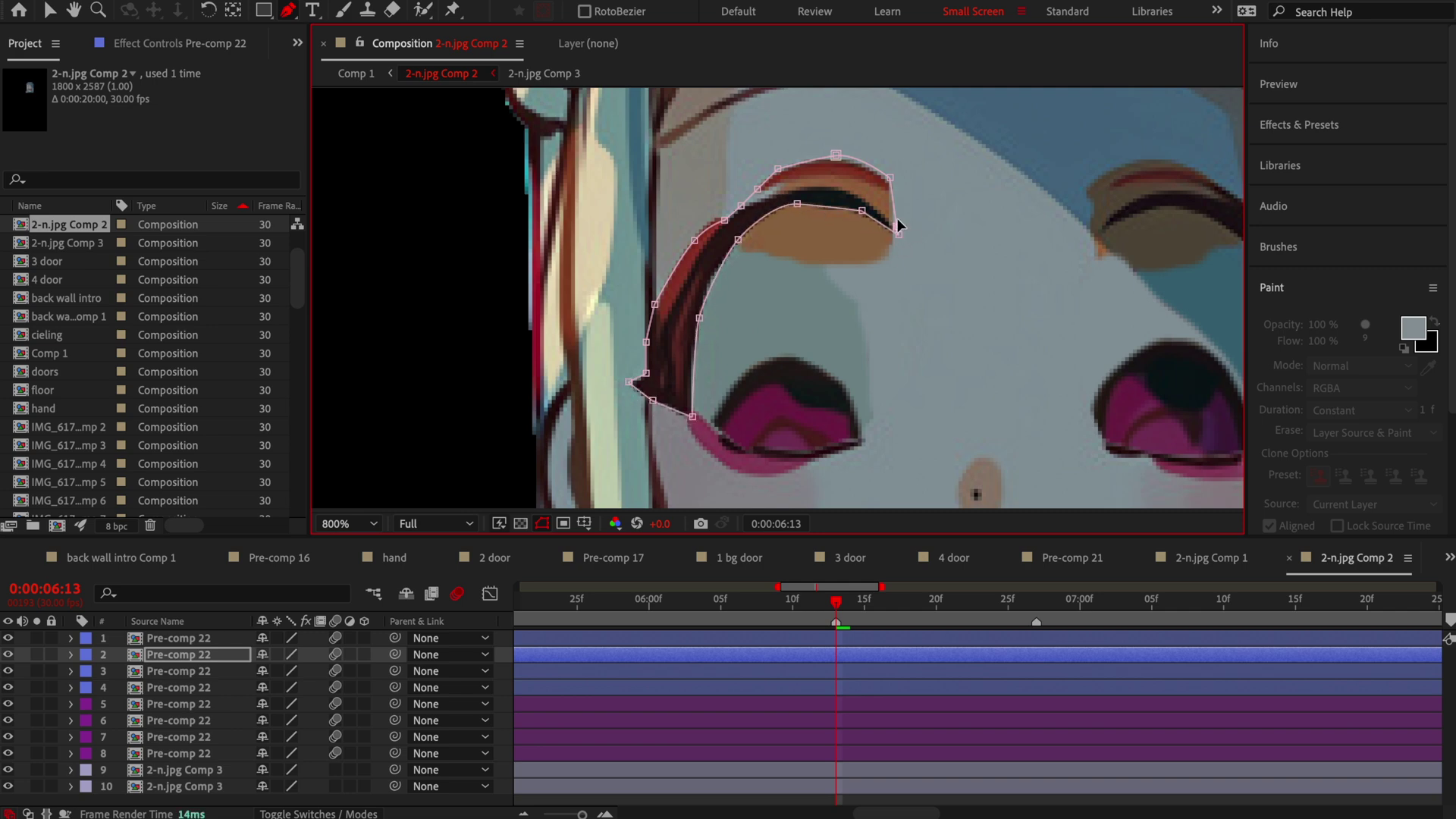
# On layer 4 at the open-eye frame, begin a mask outlining the left eye.
pyautogui.click(662, 672)
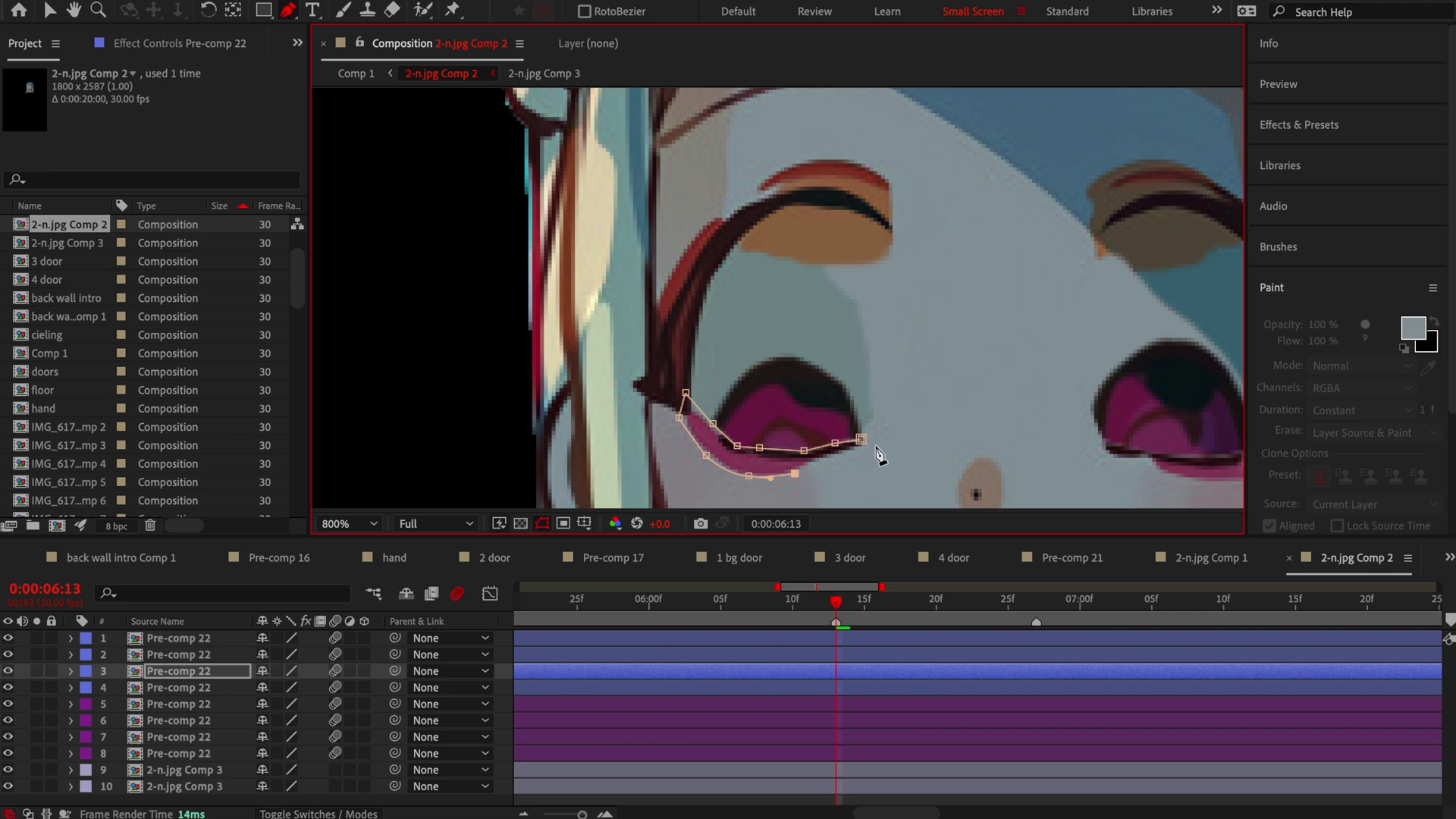
pyautogui.hotkey('ctrl', 'Down')
pyautogui.press('k')
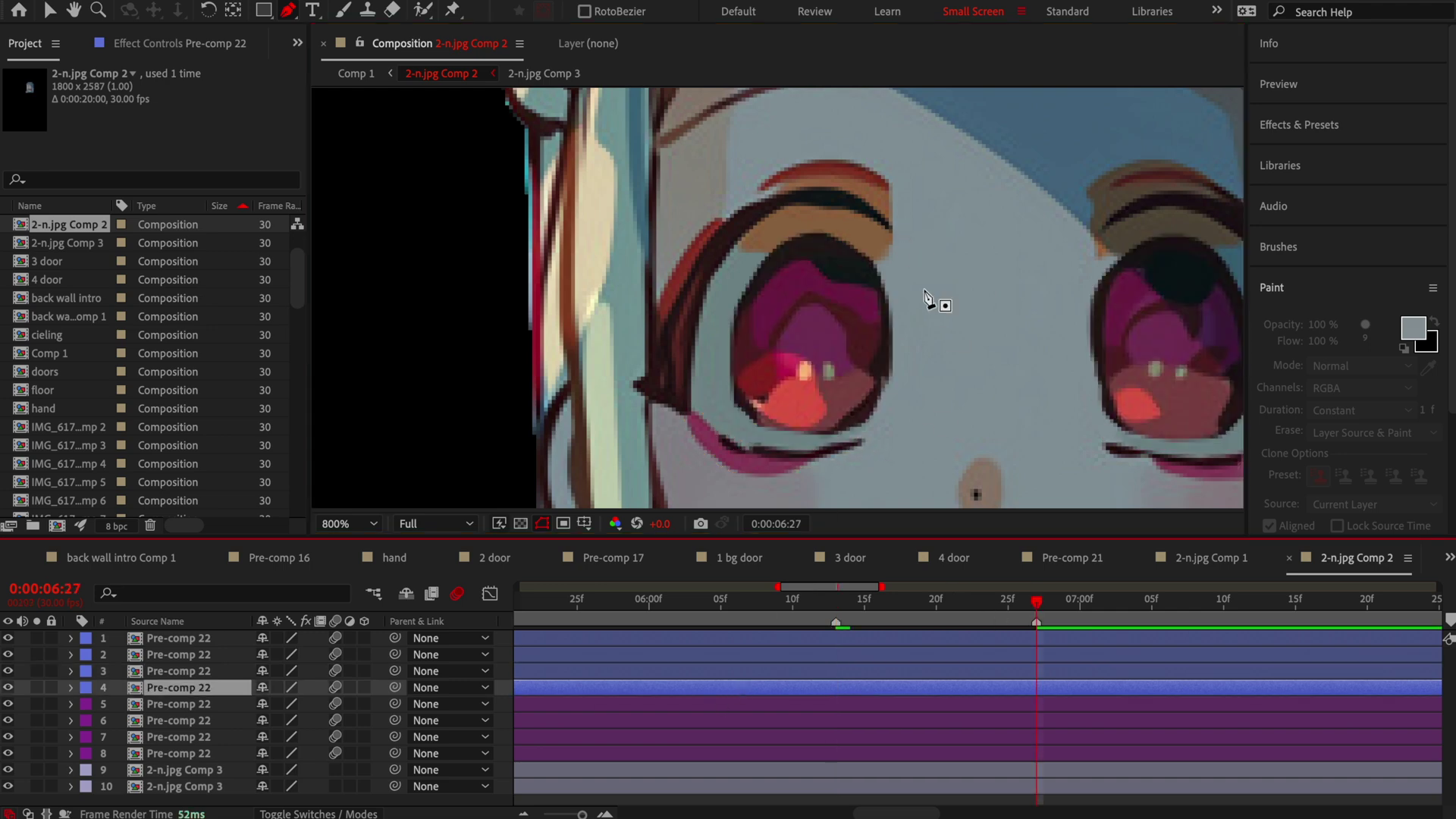
pyautogui.click(909, 230)
pyautogui.click(918, 441)
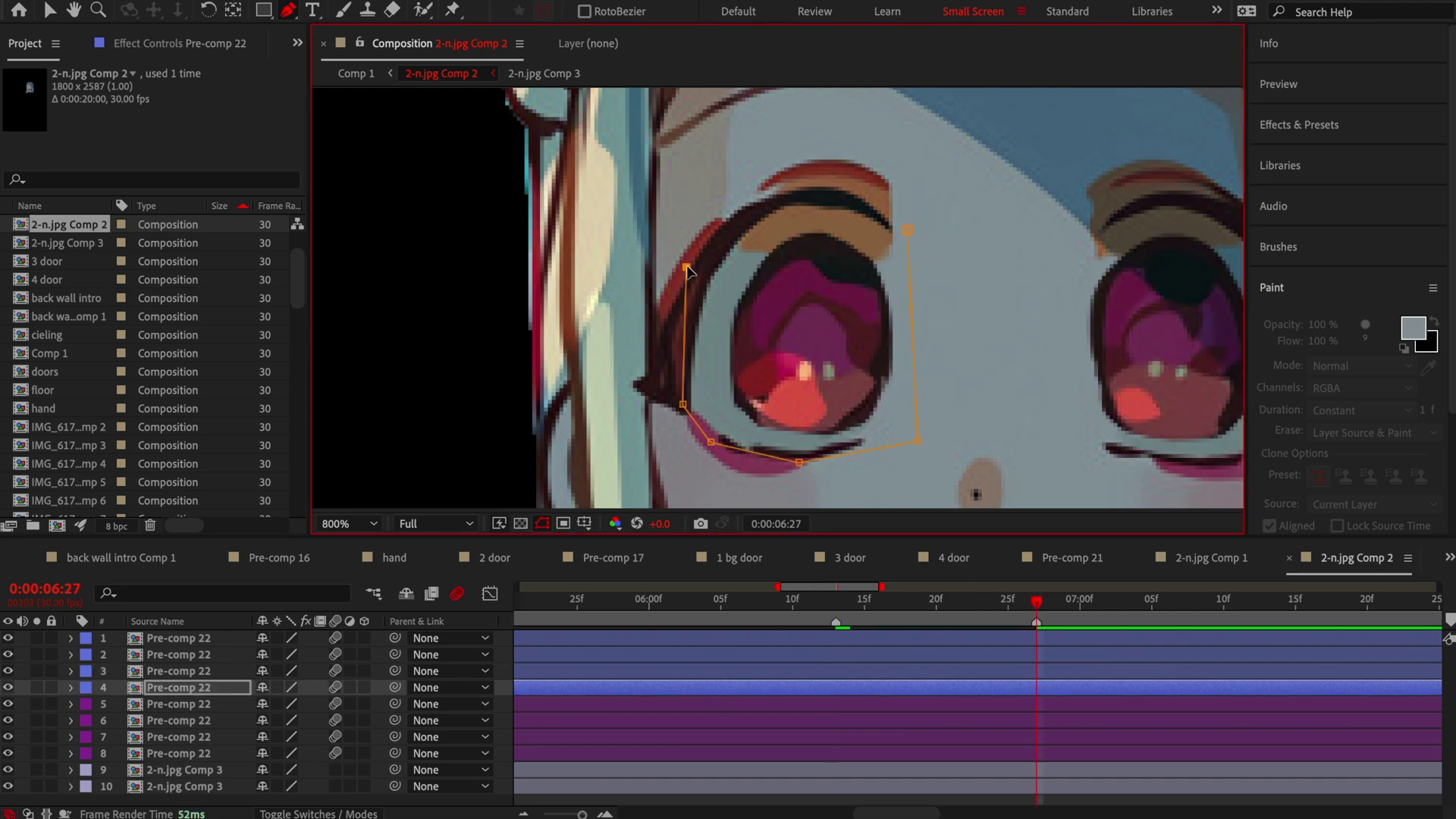
pyautogui.click(924, 702)
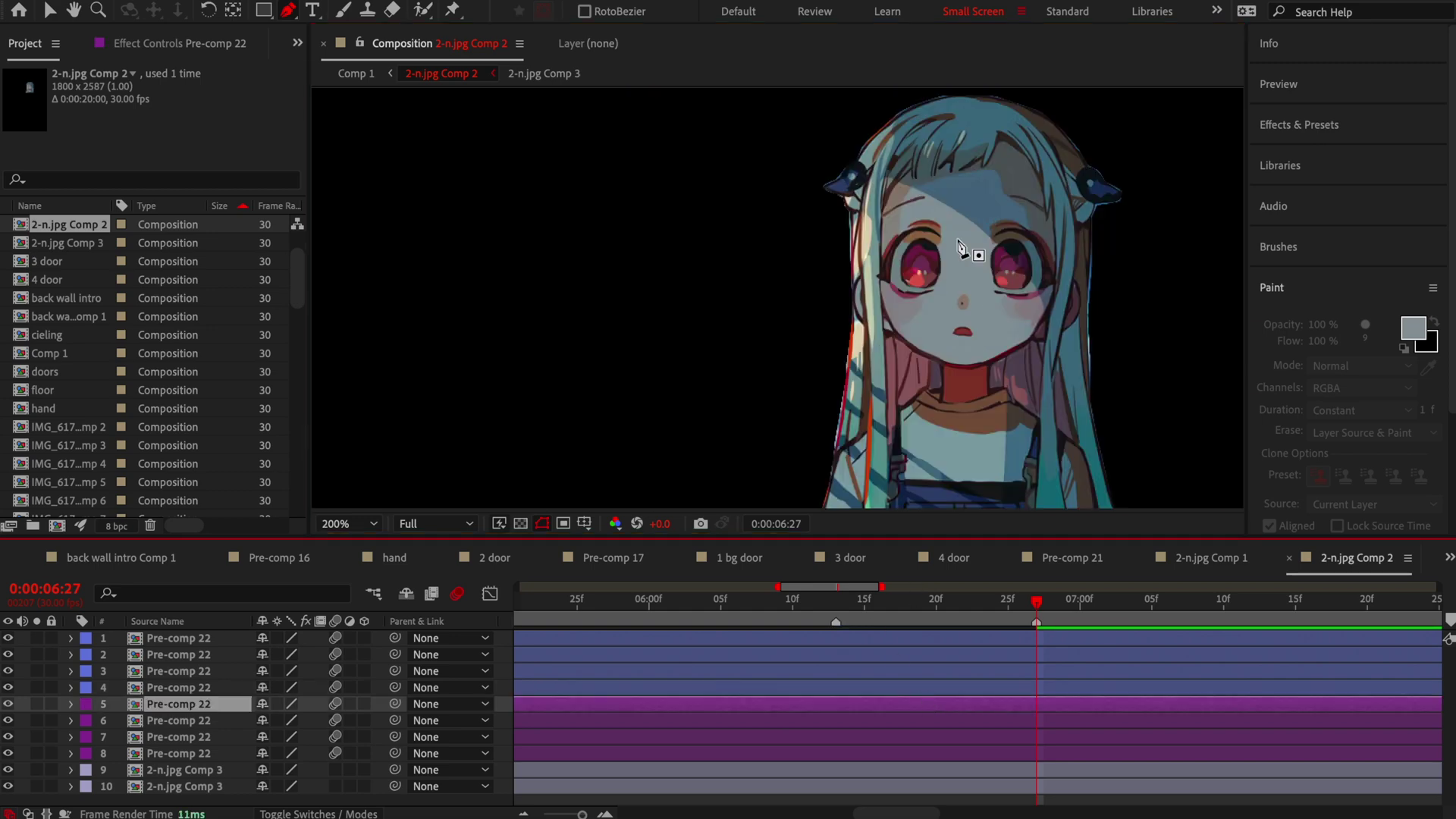
# Draw a closed mask around the right eyebrow on layer 5 and save the project.
pyautogui.scroll(-4, 966, 237)
pyautogui.scroll(4, 1039, 214)
pyautogui.click(1042, 202)
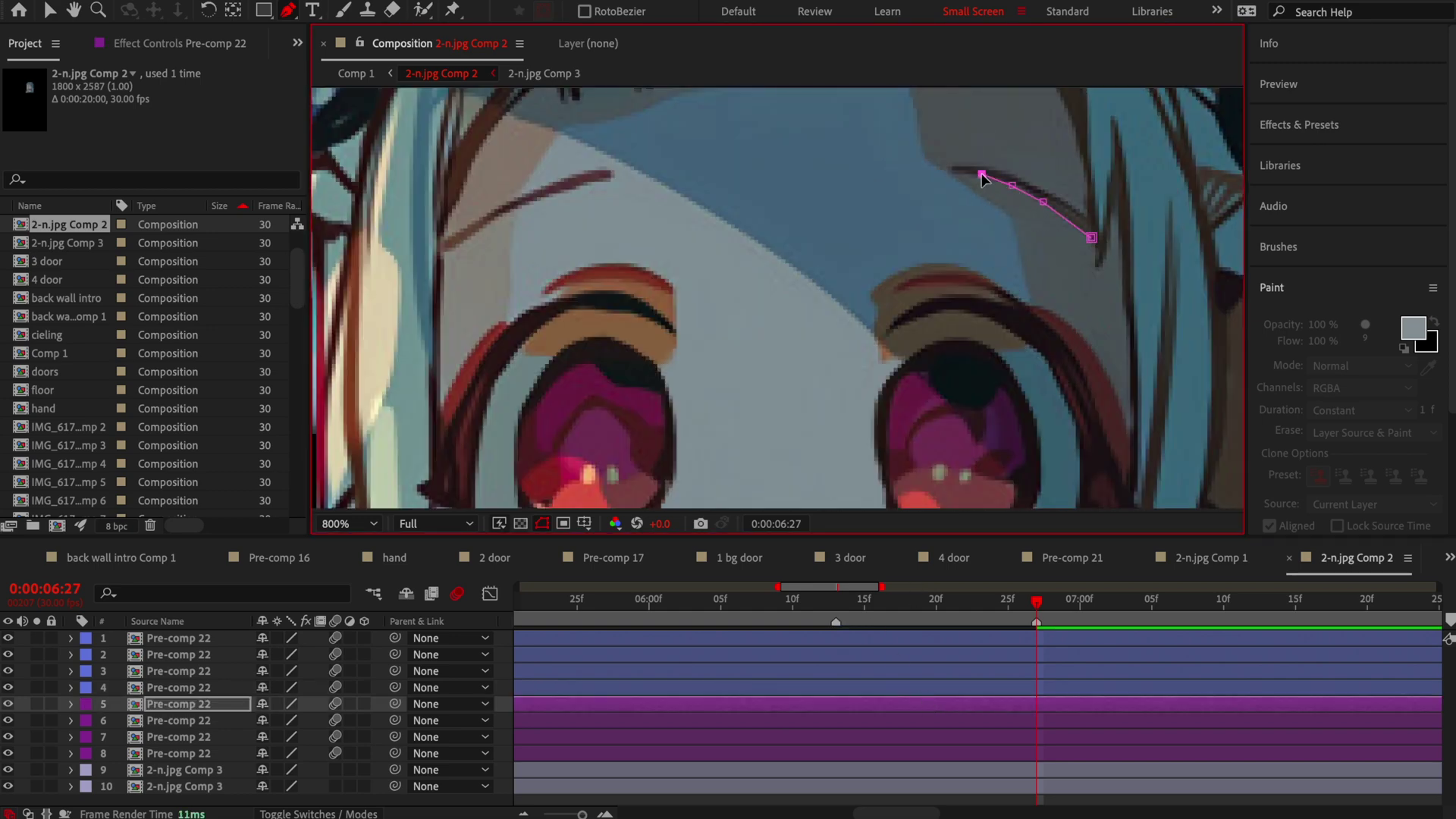
pyautogui.moveTo(998, 169); pyautogui.dragTo(1015, 171)
pyautogui.click(1091, 238)
pyautogui.hotkey('ctrl', 's')
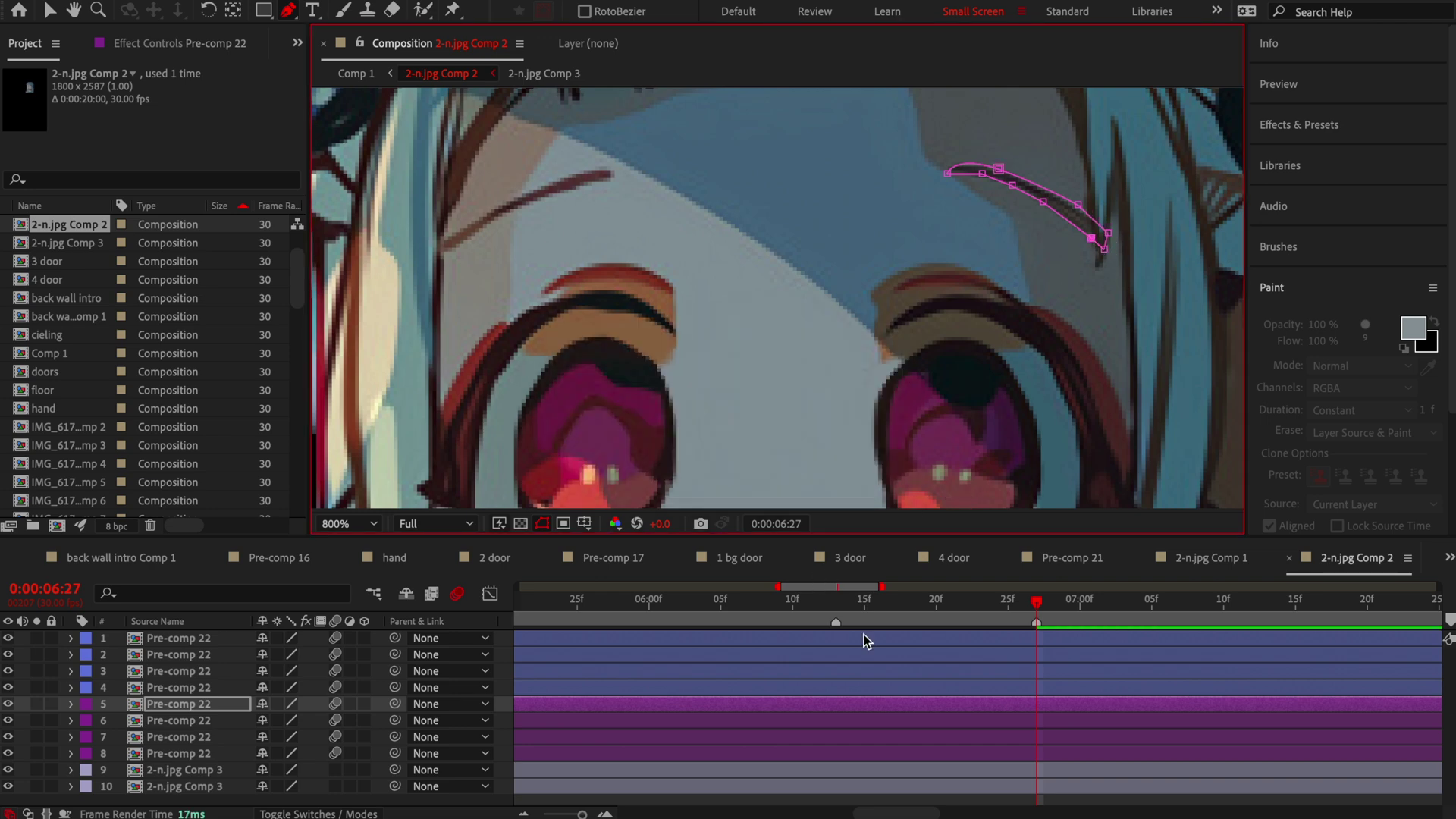
# On layer 6, trace a mask outlining the right eye's upper lid.
pyautogui.hotkey('ctrl', 'Down')
pyautogui.click(1023, 304)
pyautogui.click(969, 267)
pyautogui.click(907, 267)
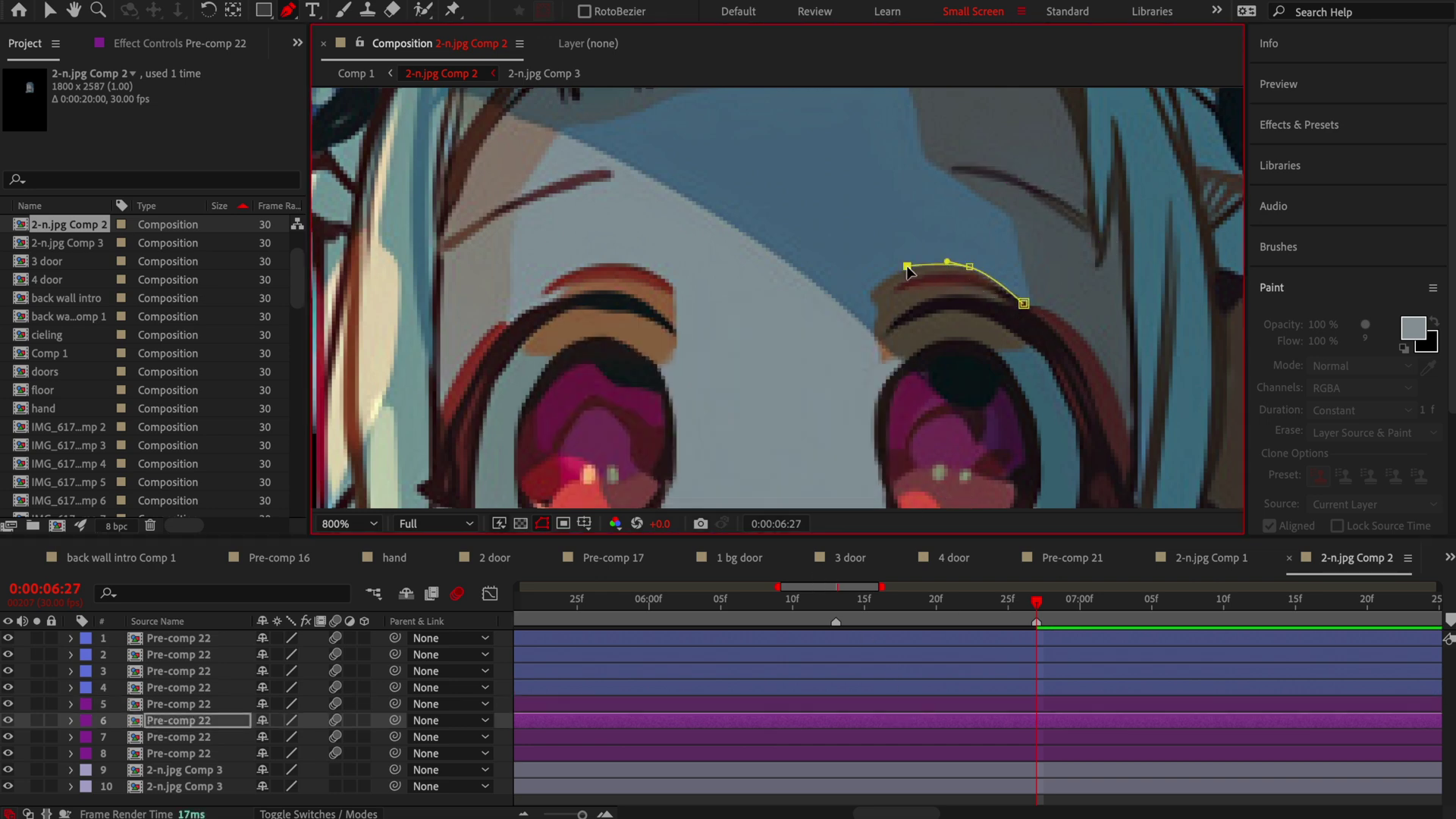
pyautogui.click(910, 321)
pyautogui.click(986, 321)
pyautogui.click(1021, 339)
pyautogui.click(1046, 360)
pyautogui.click(1068, 409)
pyautogui.moveTo(1068, 409); pyautogui.dragTo(913, 234)
pyautogui.click(926, 282)
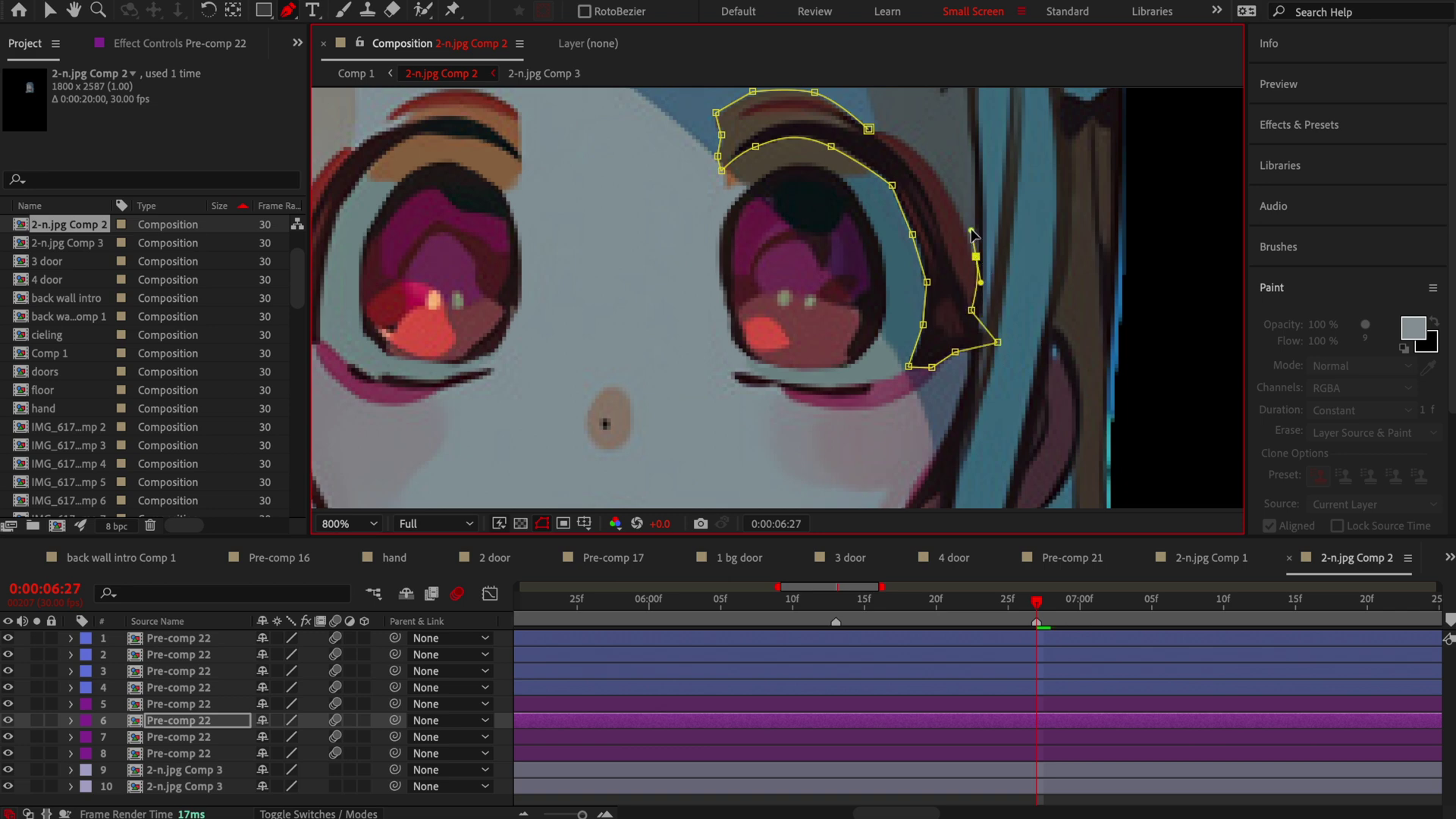
# On layer 7, draw a mask along the right eye's lower lash line.
pyautogui.click(755, 742)
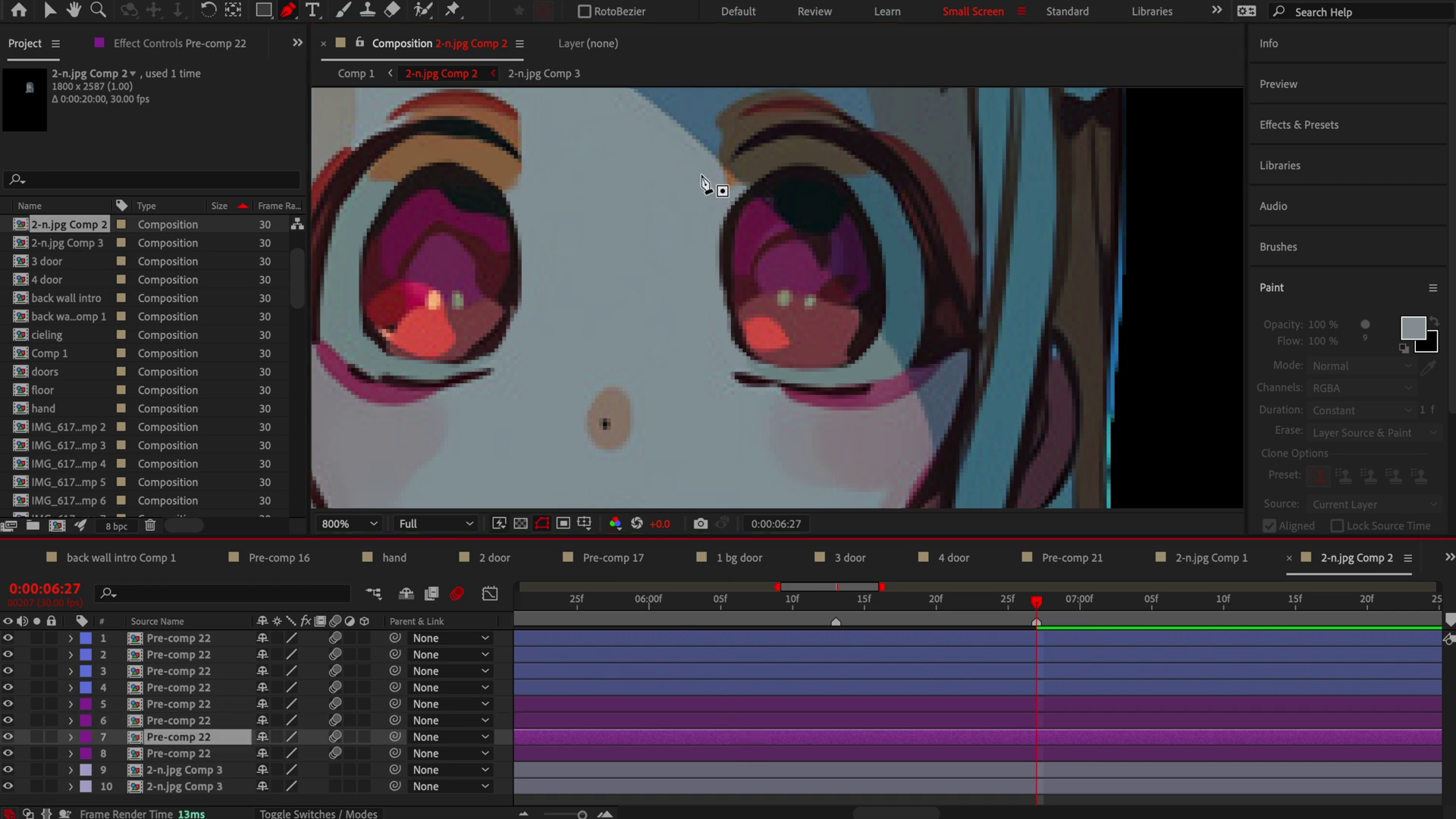
pyautogui.click(732, 370)
pyautogui.click(792, 384)
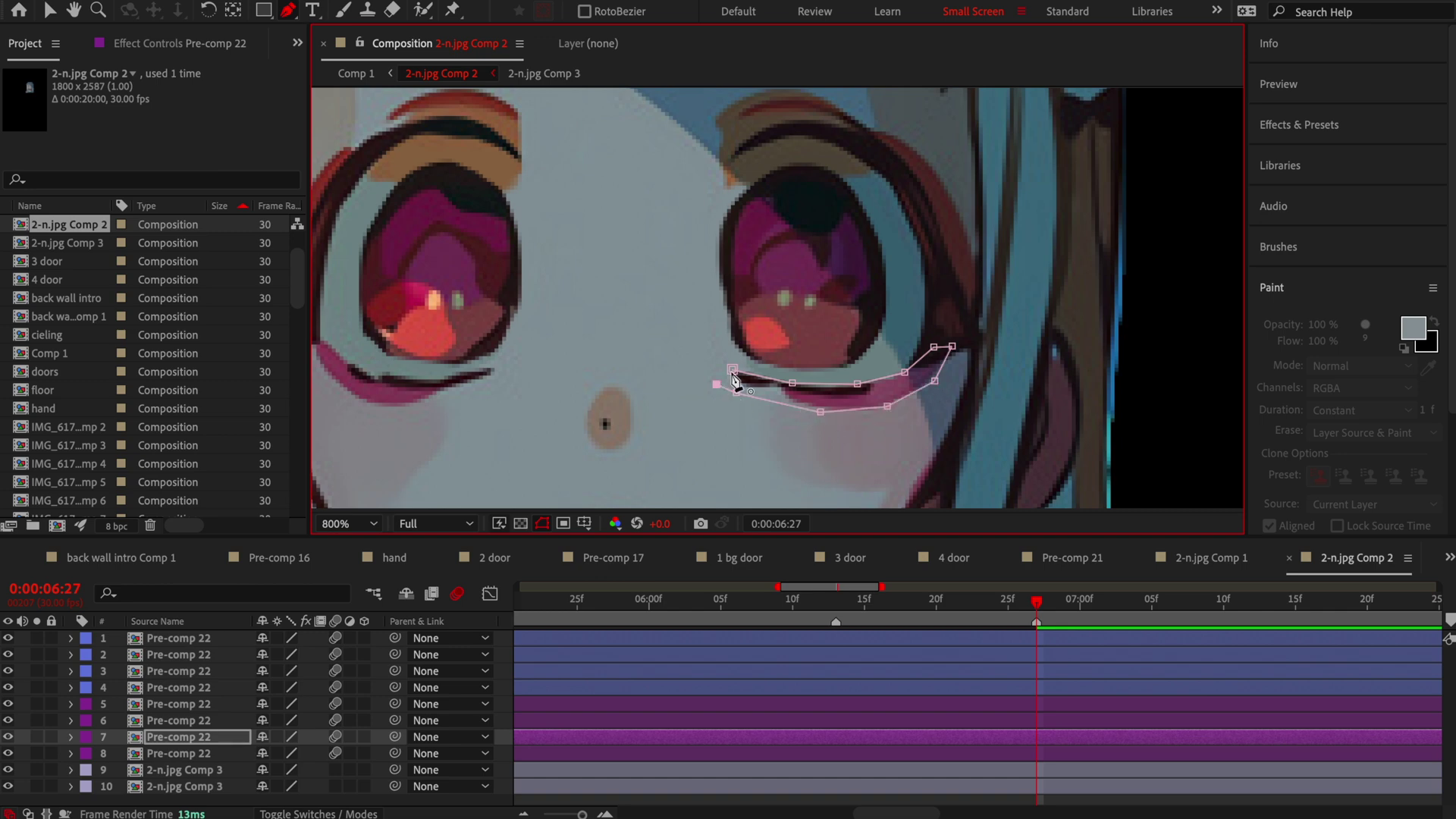
# On layer 8, draw a closed mask around the whole right eye and brow.
pyautogui.click(742, 752)
pyautogui.click(696, 175)
pyautogui.click(694, 383)
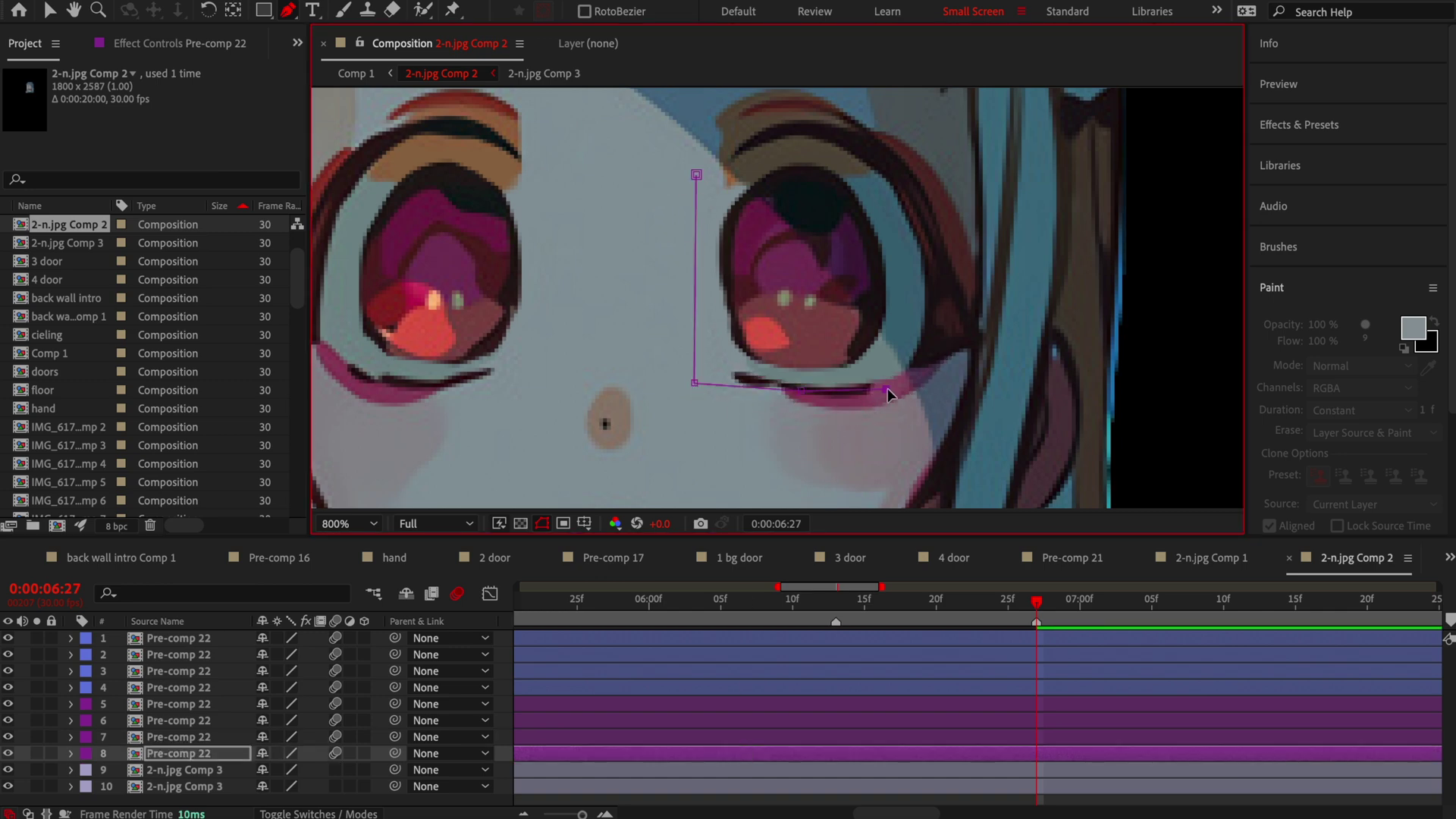
pyautogui.click(942, 233)
pyautogui.click(881, 151)
pyautogui.click(807, 123)
pyautogui.click(697, 176)
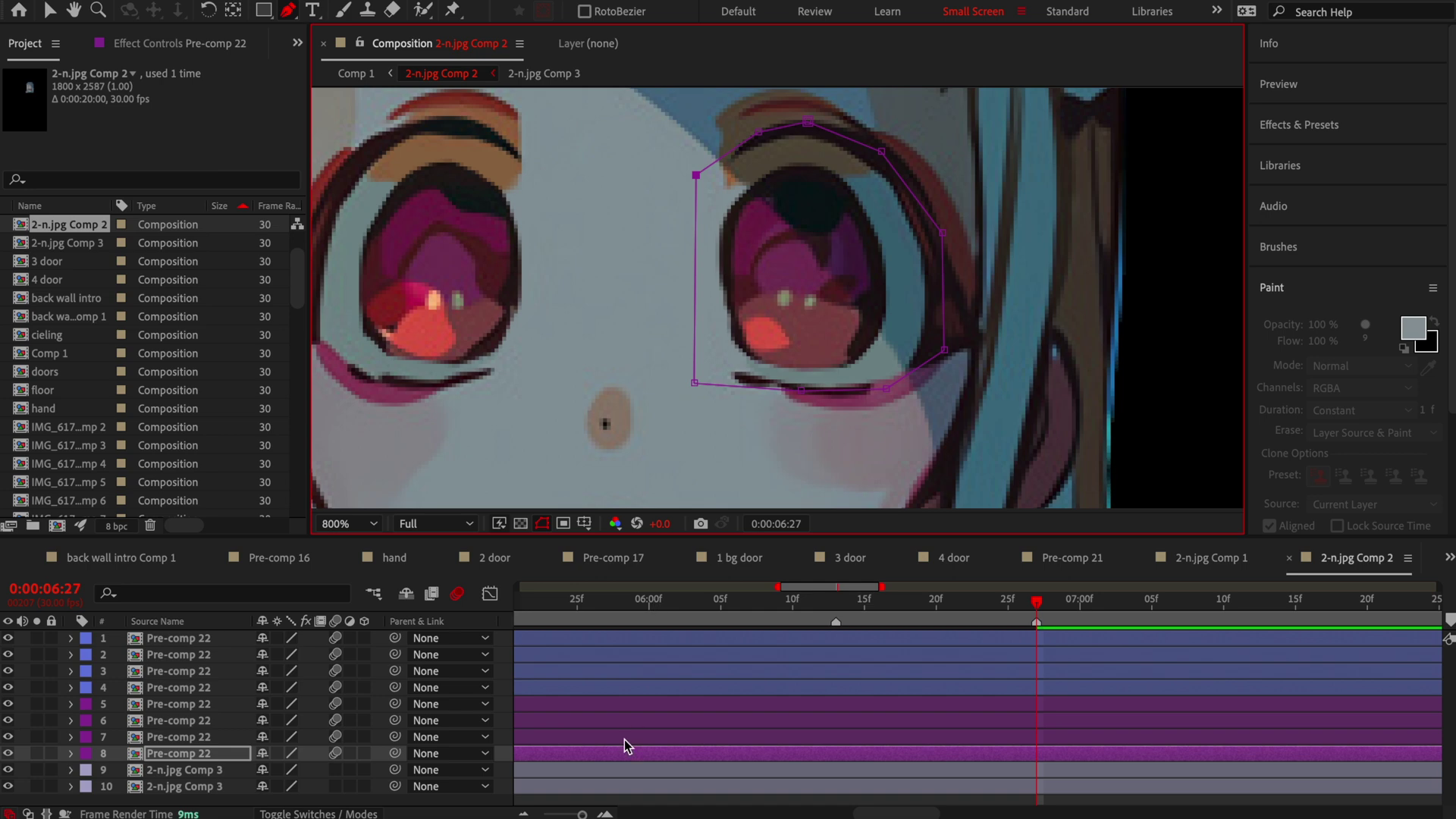
pyautogui.scroll(-3, 658, 263)
pyautogui.moveTo(994, 599); pyautogui.dragTo(965, 606)
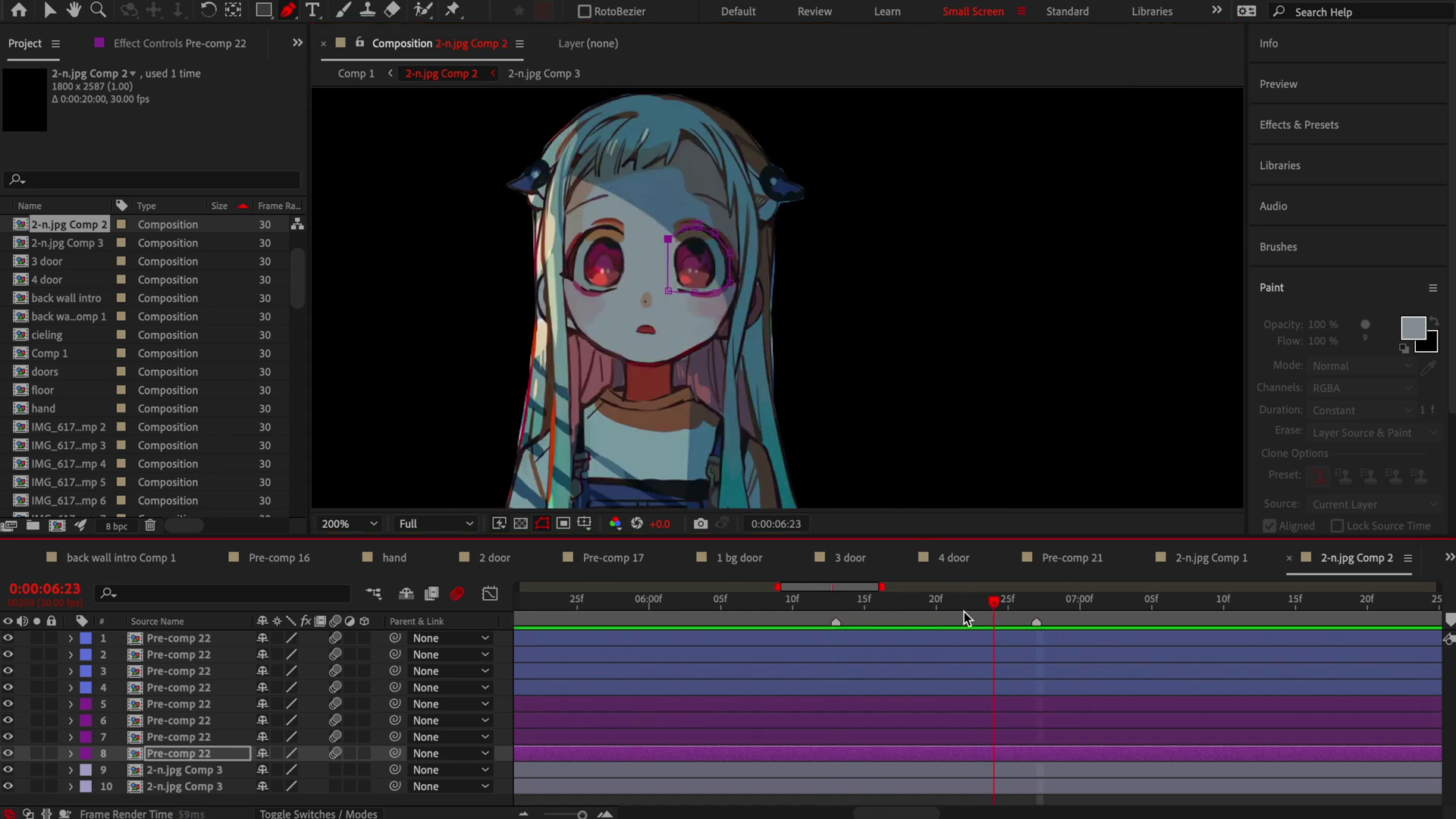
# Place puppet pins on the top eye layers, including the second eye layer and below the left eye.
pyautogui.scroll(2, 572, 179)
pyautogui.hotkey('ctrl', 'p')
pyautogui.click(648, 219)
pyautogui.click(787, 687)
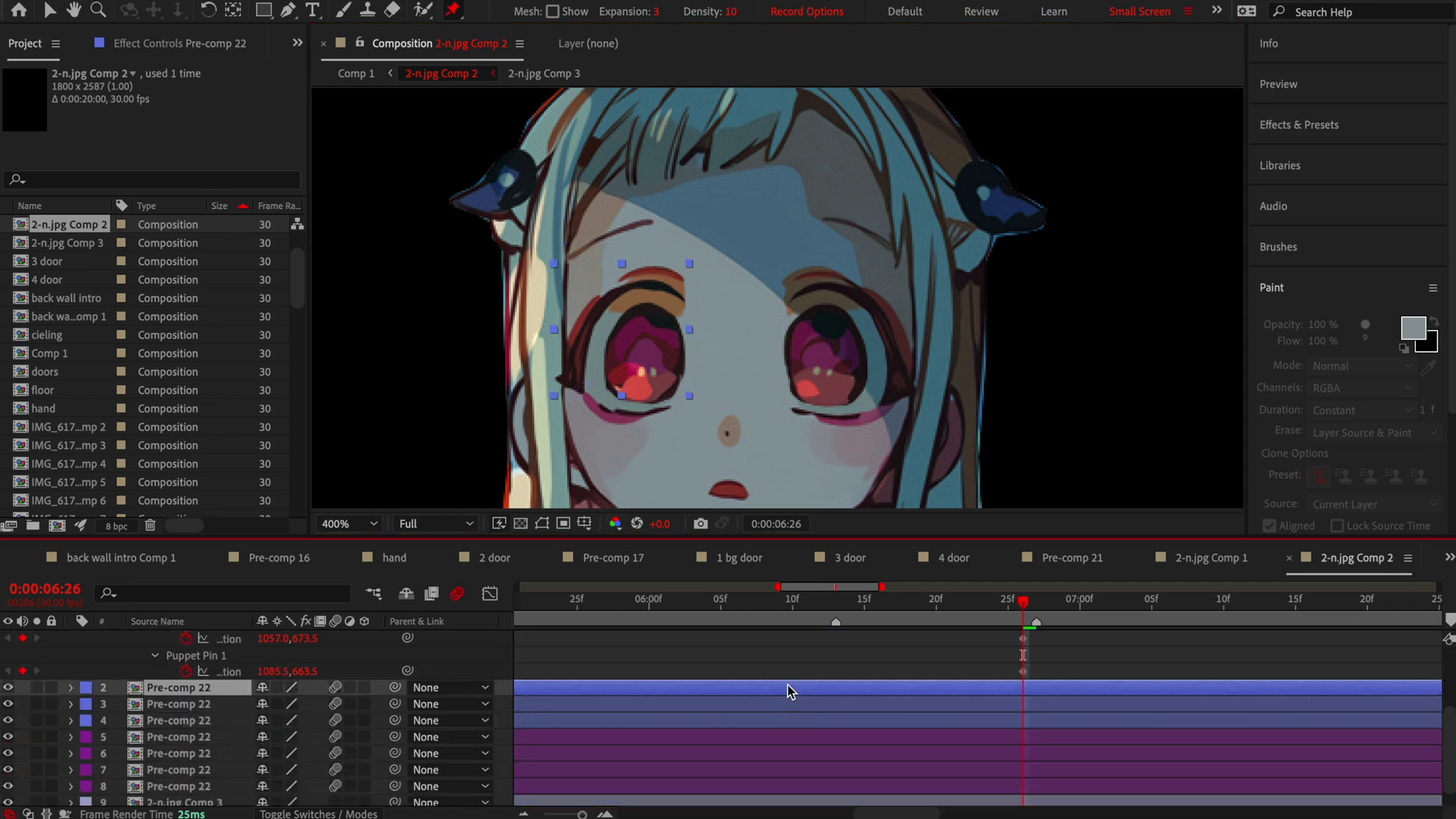
pyautogui.click(683, 296)
pyautogui.click(722, 721)
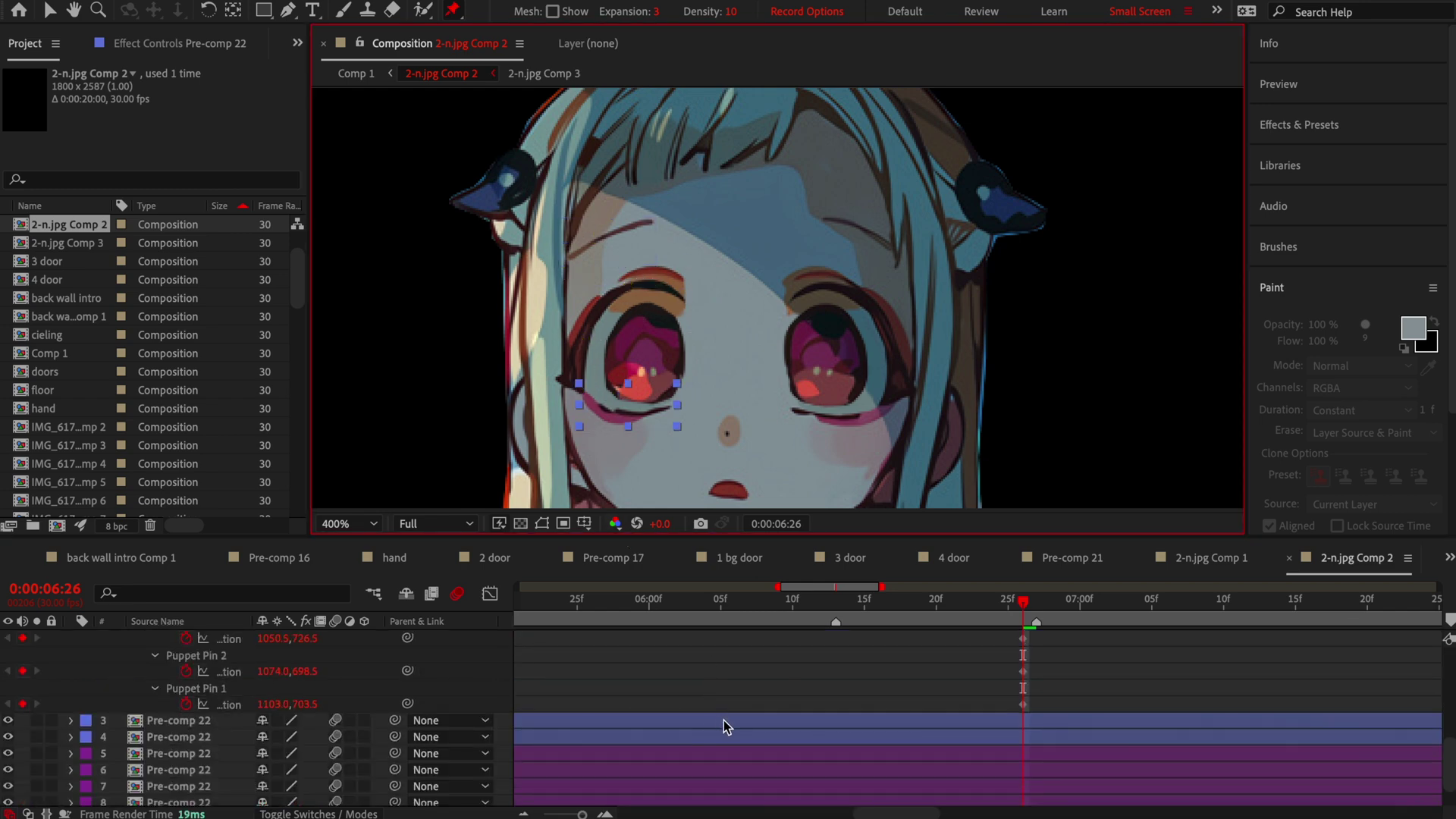
pyautogui.click(667, 406)
pyautogui.click(625, 412)
# Add puppet pins to the fifth layer, the right eyebrow and the under-eye shape.
pyautogui.click(741, 708)
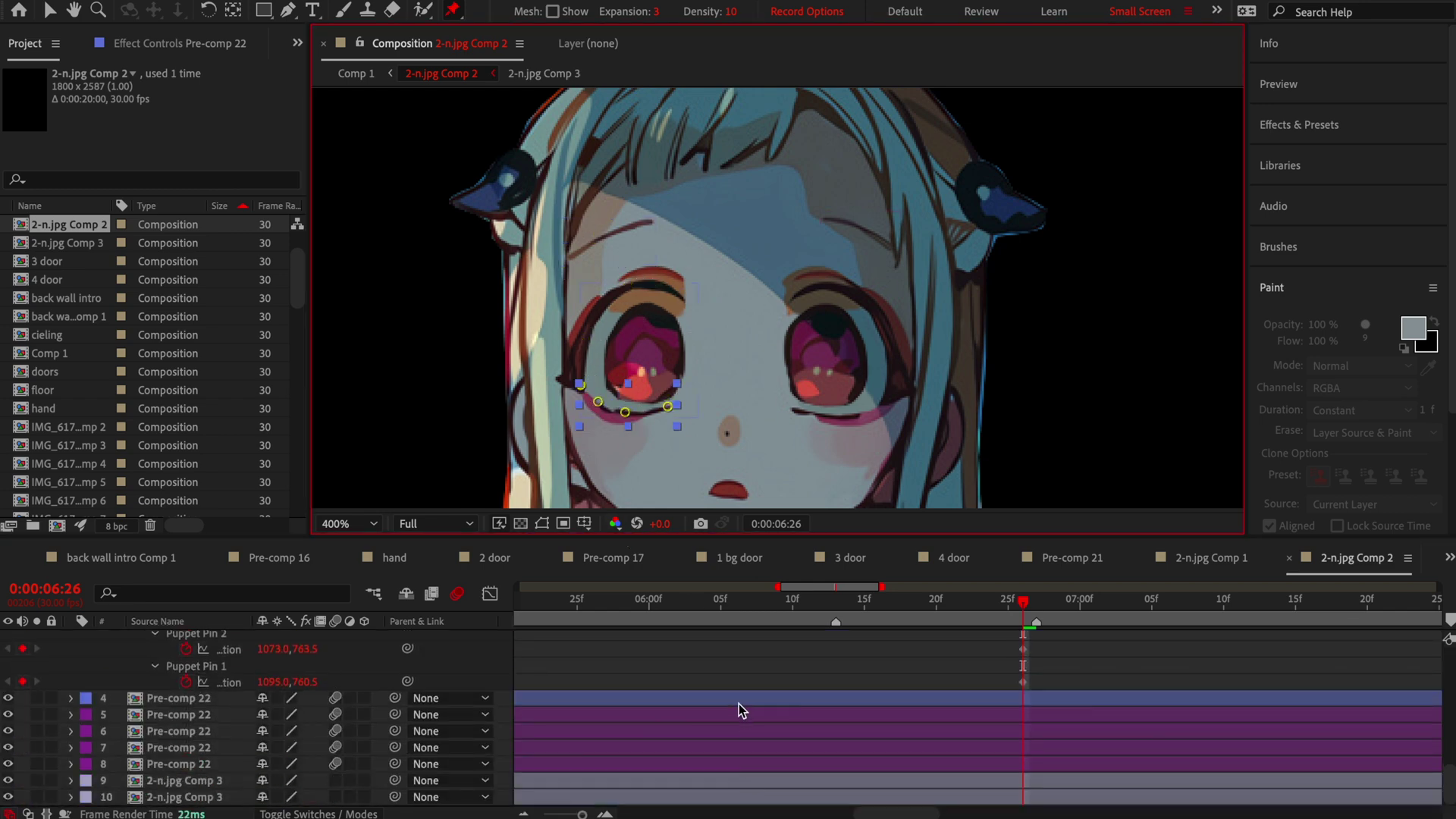
pyautogui.click(825, 215)
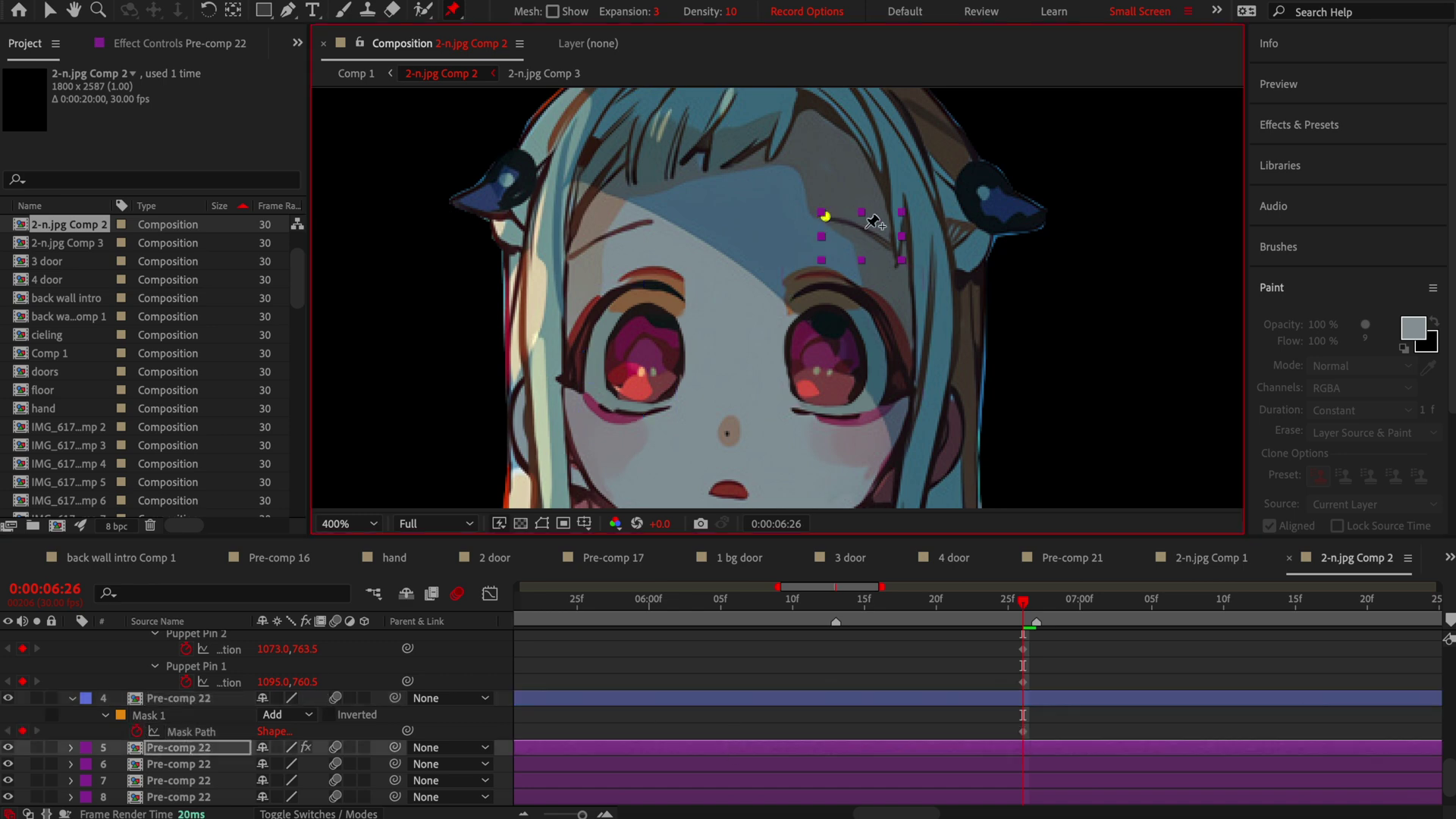
pyautogui.click(884, 731)
pyautogui.click(798, 292)
pyautogui.click(841, 286)
pyautogui.click(932, 747)
pyautogui.click(795, 410)
pyautogui.click(845, 413)
pyautogui.click(888, 764)
pyautogui.press('m')
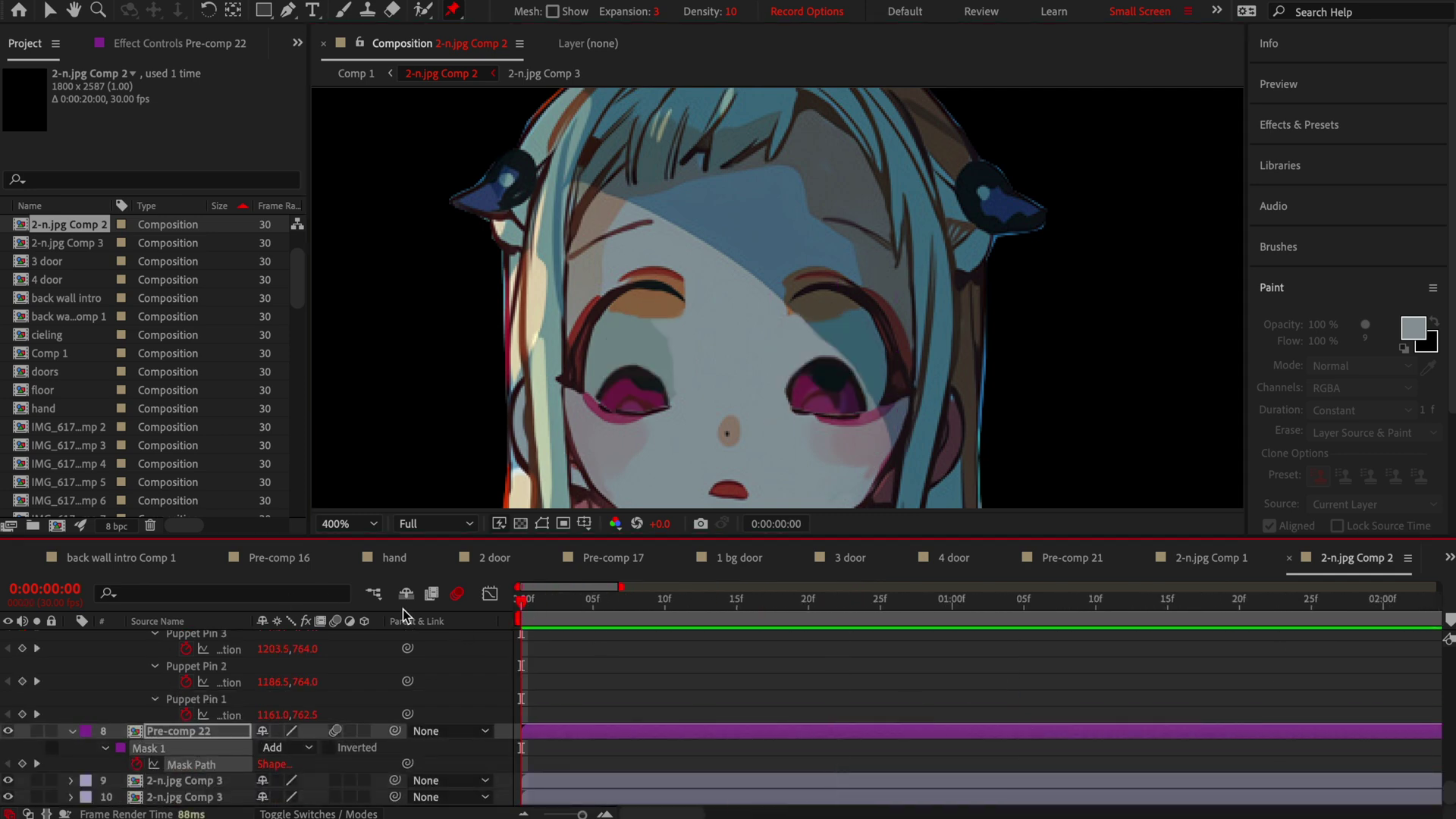
# At the first frame, open base layer 9 (2-n.jpg Comp 3) in Layer view for brush painting.
pyautogui.press('Home')
pyautogui.hotkey('ctrl', 'b')
pyautogui.doubleClick(606, 781)
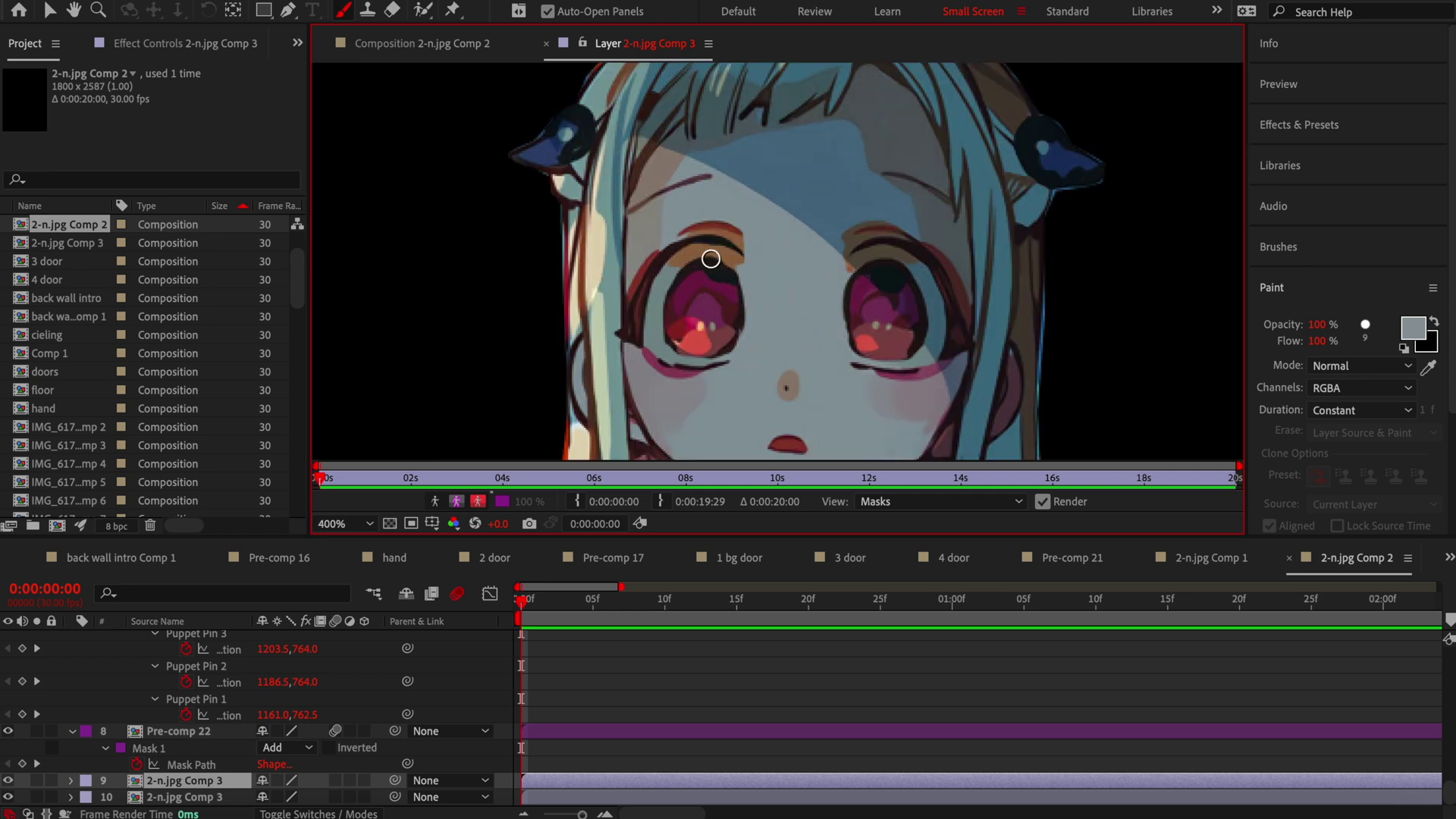
# Paint out the left eye and eyebrow in skin colour with 19 px and 9 px brushes.
pyautogui.click(1308, 251)
pyautogui.click(1275, 317)
pyautogui.moveTo(699, 237)
pyautogui.mouseDown()
pyautogui.moveTo(748, 290)
pyautogui.moveTo(722, 266)
pyautogui.mouseUp()
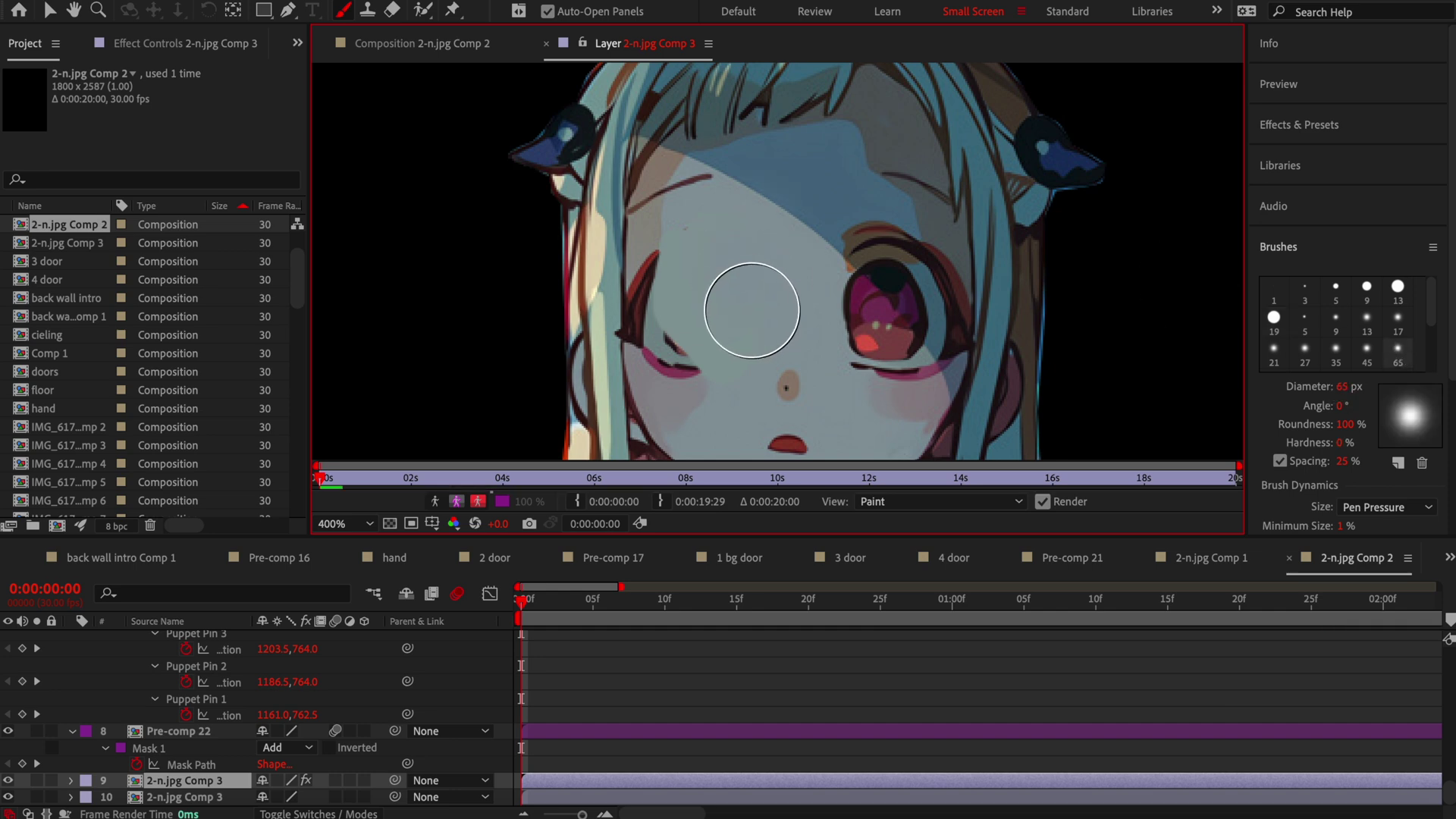
pyautogui.moveTo(748, 309); pyautogui.dragTo(866, 168)
pyautogui.moveTo(641, 211)
pyautogui.mouseDown()
pyautogui.moveTo(705, 192)
pyautogui.moveTo(667, 188)
pyautogui.mouseUp()
pyautogui.moveTo(641, 234); pyautogui.dragTo(652, 207)
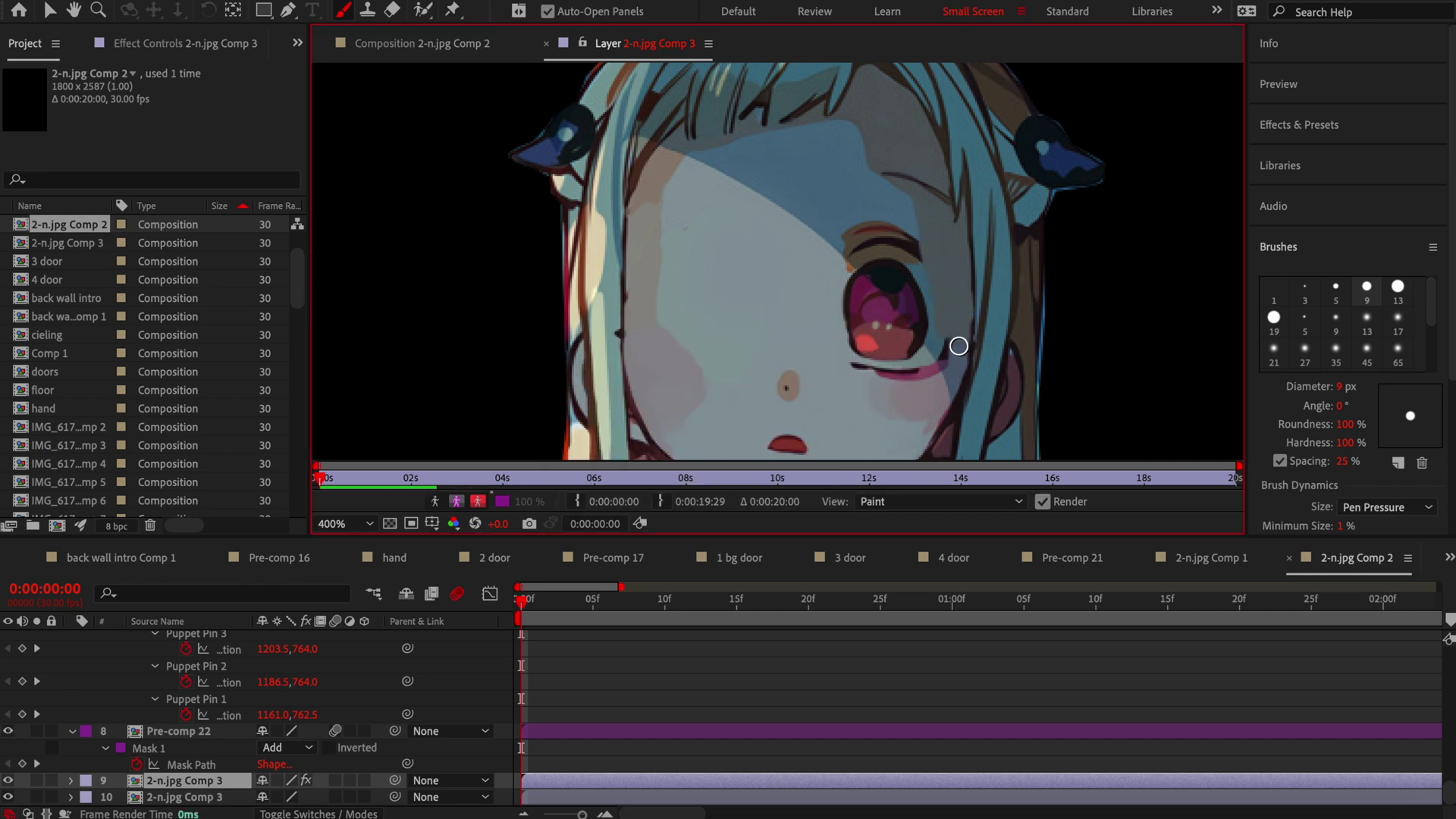
# Paint over the right eye and pink eye shape, touching up the forehead with the hard 9 px brush.
pyautogui.moveTo(943, 347)
pyautogui.mouseDown()
pyautogui.moveTo(850, 234)
pyautogui.moveTo(884, 257)
pyautogui.mouseUp()
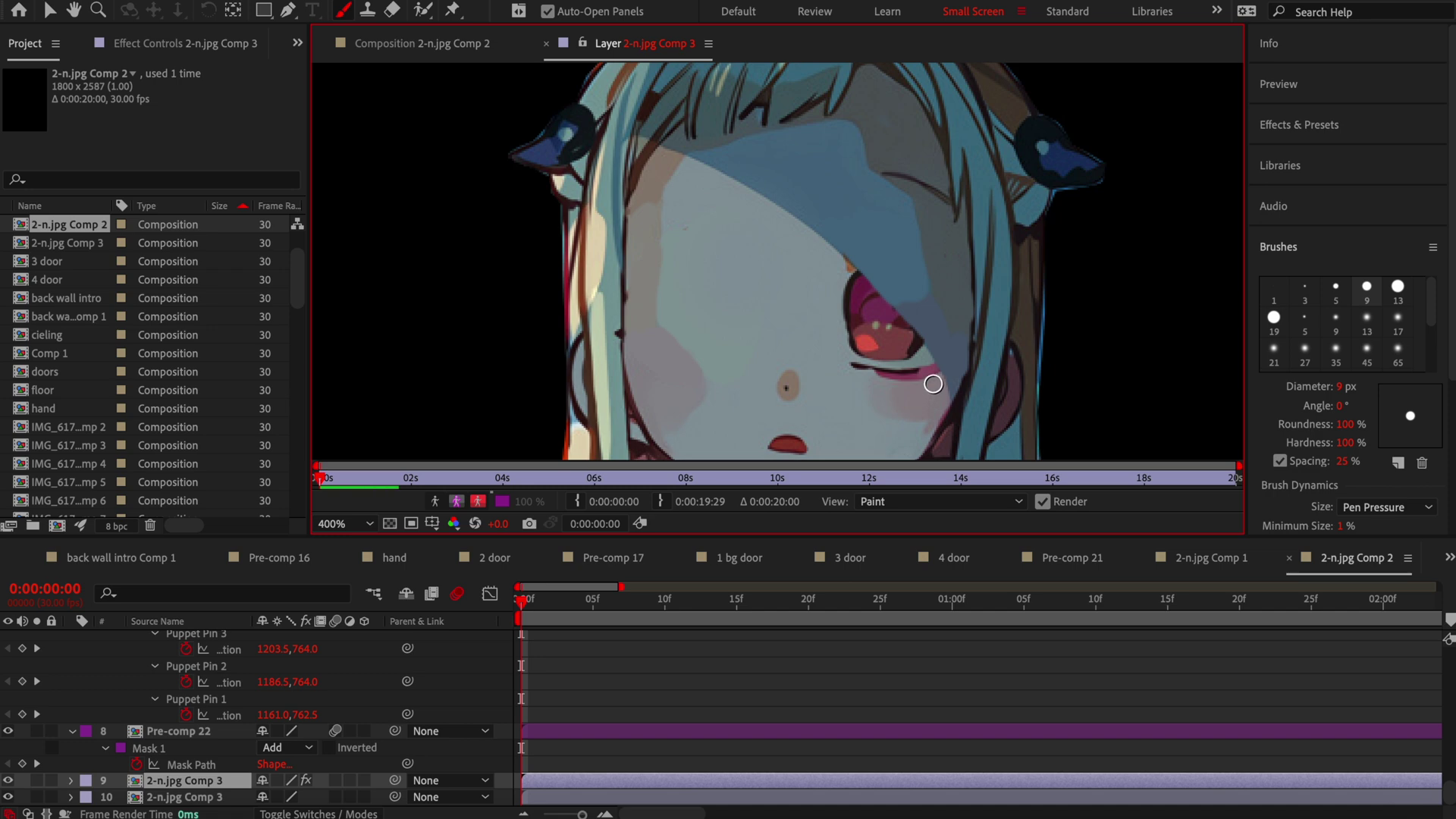
pyautogui.moveTo(921, 364); pyautogui.dragTo(906, 337)
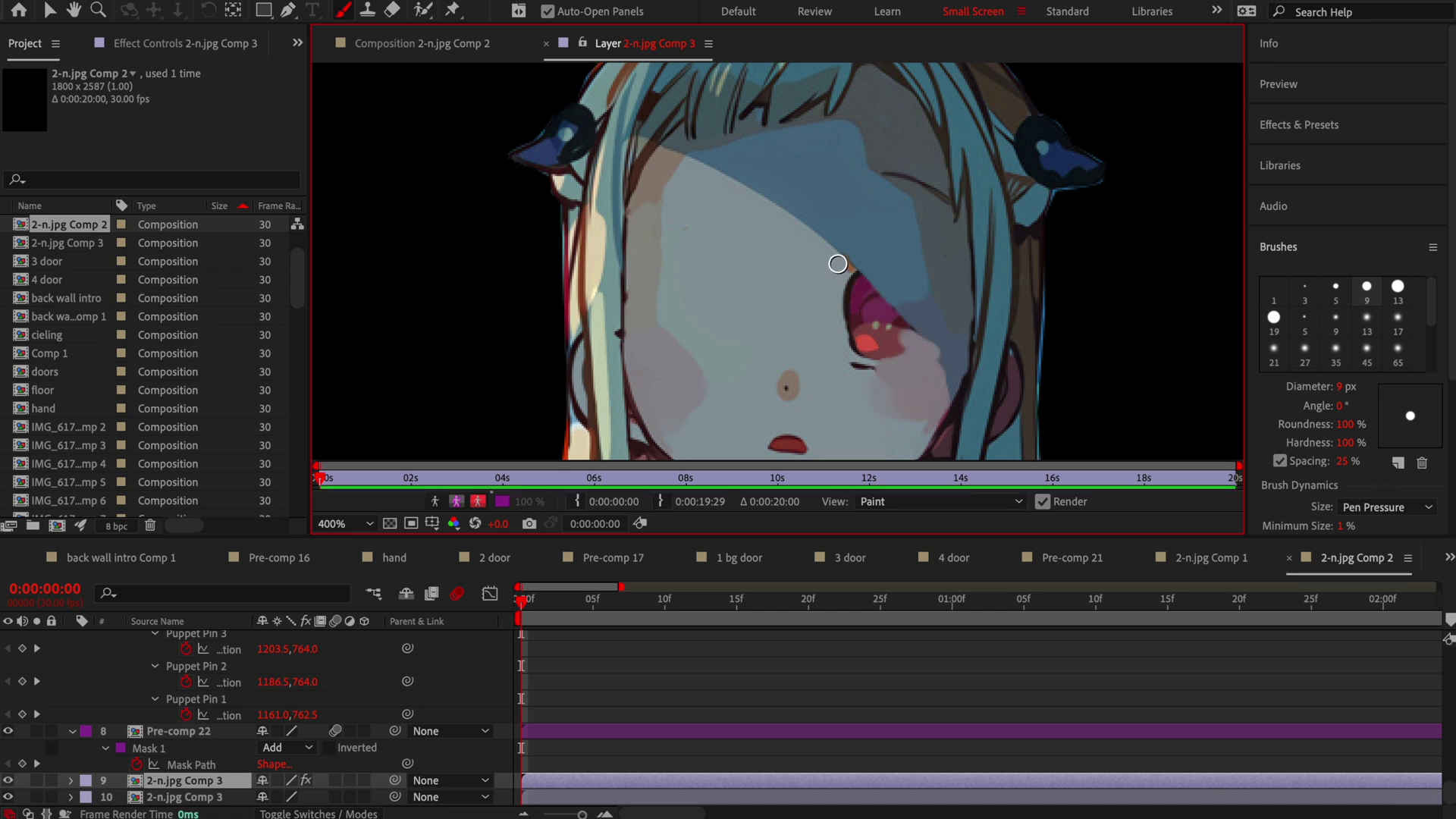
pyautogui.moveTo(864, 287); pyautogui.dragTo(874, 355)
pyautogui.click(1335, 351)
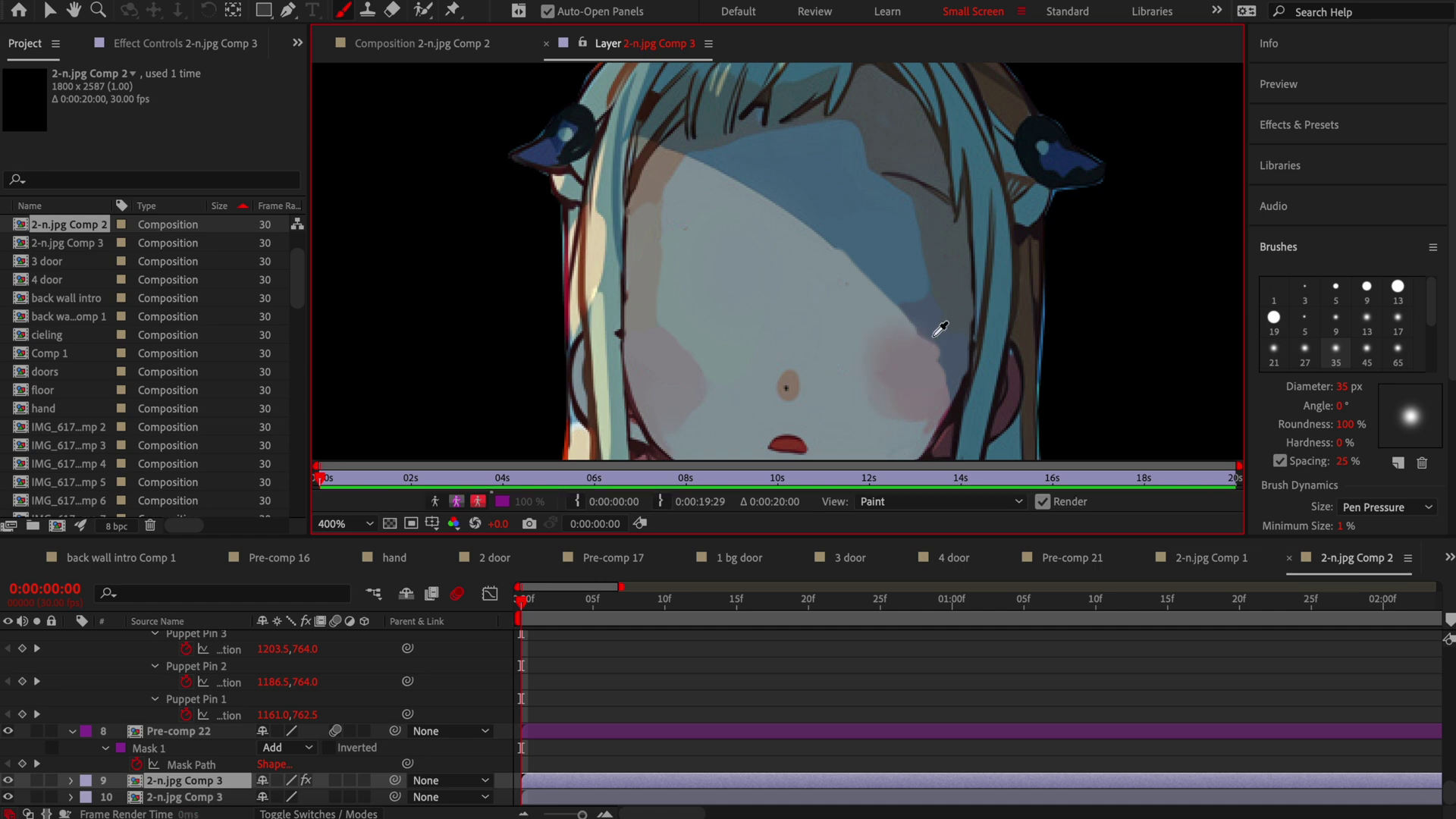
pyautogui.click(1366, 288)
pyautogui.moveTo(941, 345); pyautogui.dragTo(882, 165)
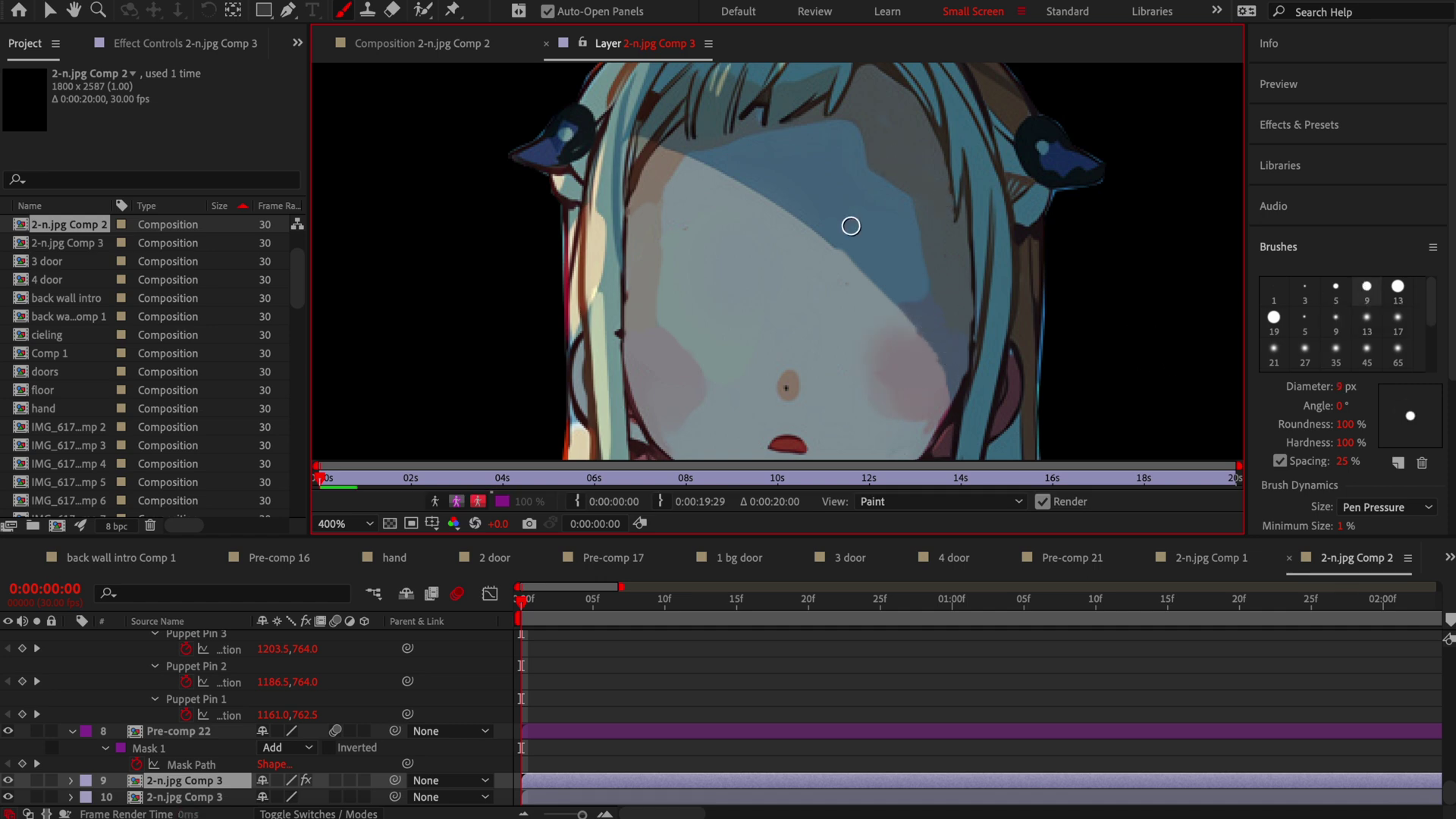
# Return to 2-n.jpg Comp 2 at 0:00:06:14 and reveal Pre-comp 22's puppet pins.
pyautogui.scroll(-3, 848, 225)
pyautogui.moveTo(569, 586); pyautogui.dragTo(824, 586)
pyautogui.click(796, 626)
pyautogui.press('v')
pyautogui.scroll(5, 813, 701)
pyautogui.click(150, 721)
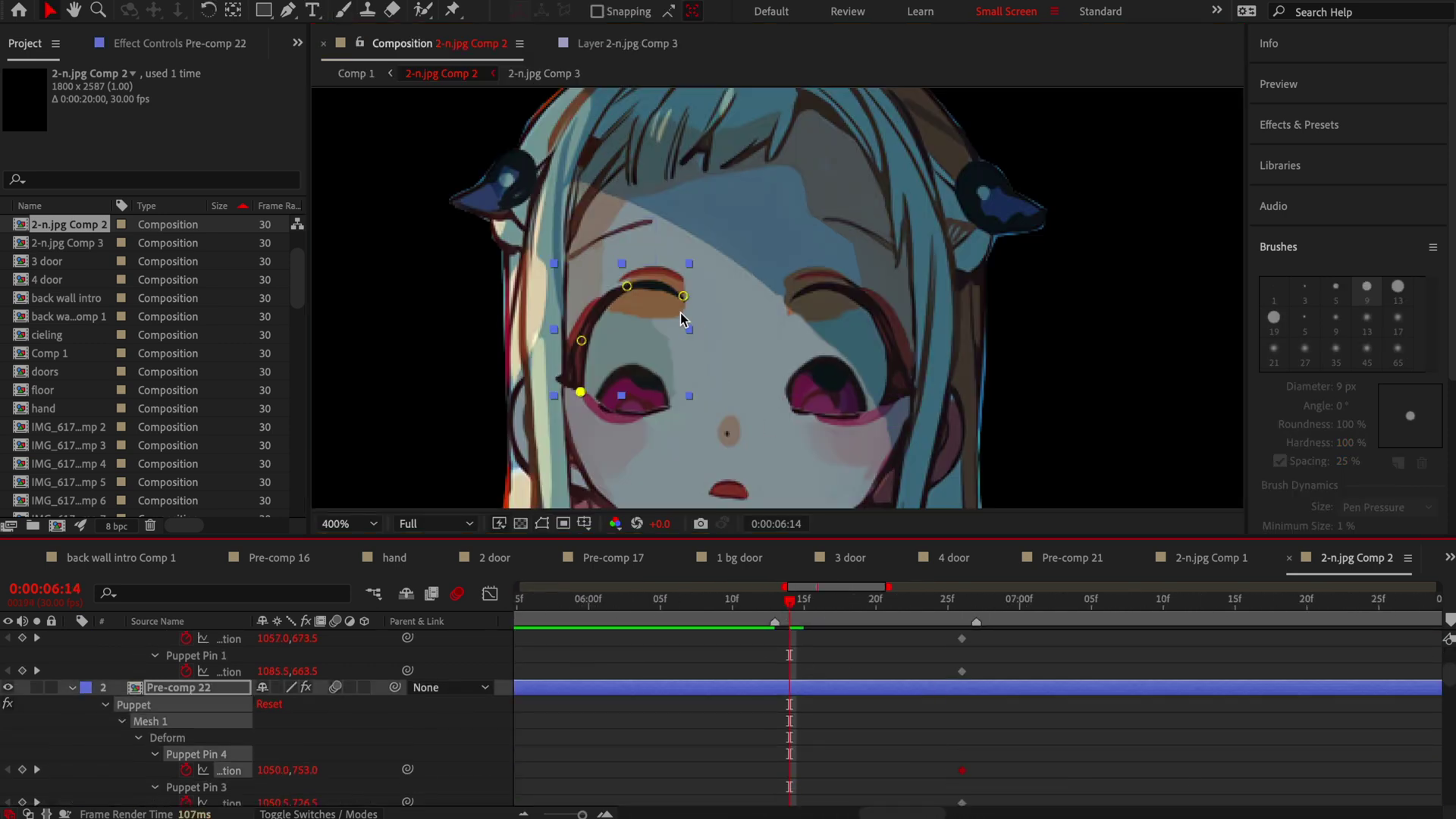
# Close the left eye by pulling its puppet pins down and lowering layer 4's eye mask top.
pyautogui.moveTo(617, 364)
pyautogui.mouseDown()
pyautogui.moveTo(603, 383)
pyautogui.moveTo(637, 371)
pyautogui.moveTo(686, 394)
pyautogui.mouseUp()
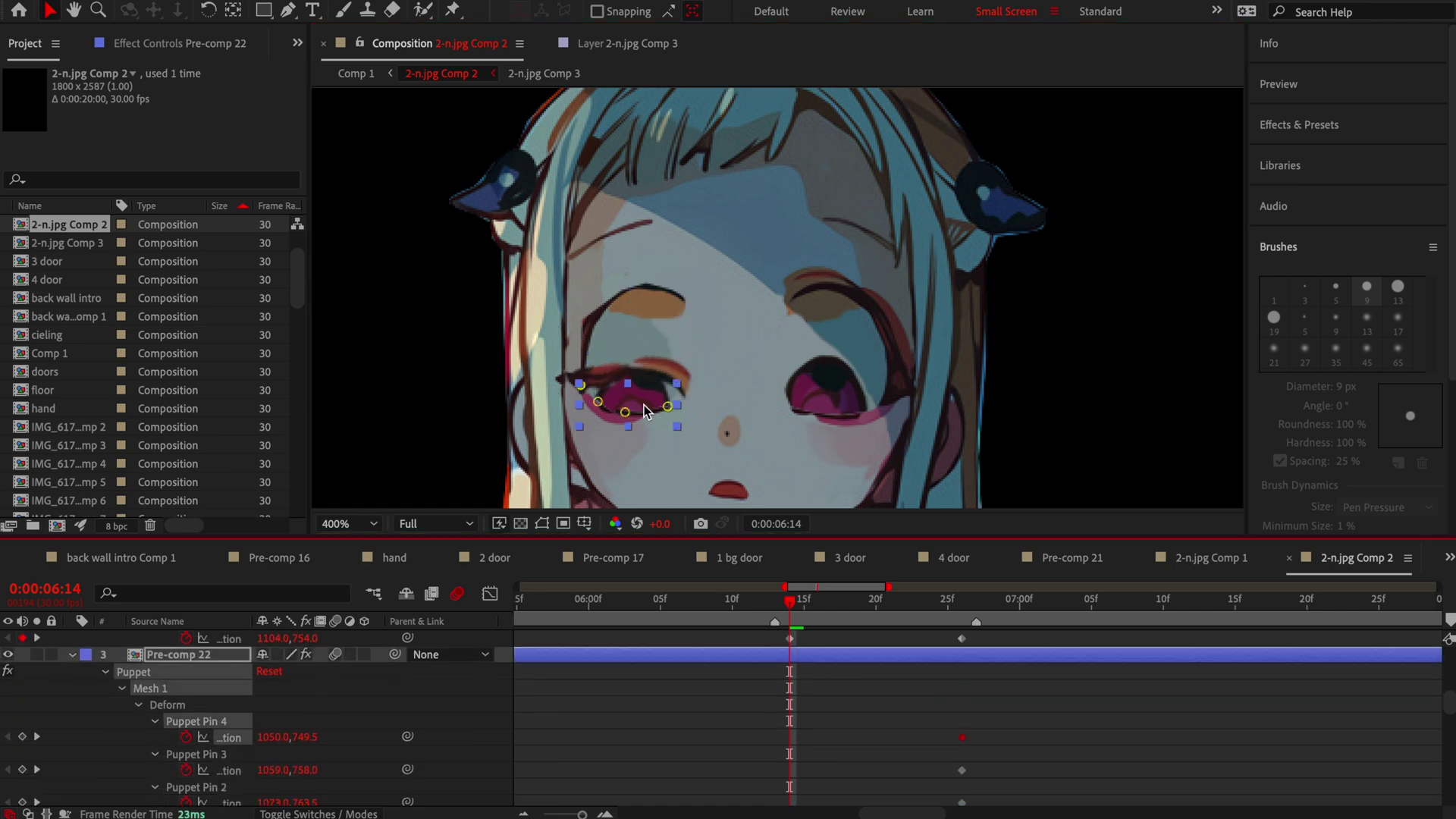
pyautogui.moveTo(594, 380); pyautogui.dragTo(603, 403)
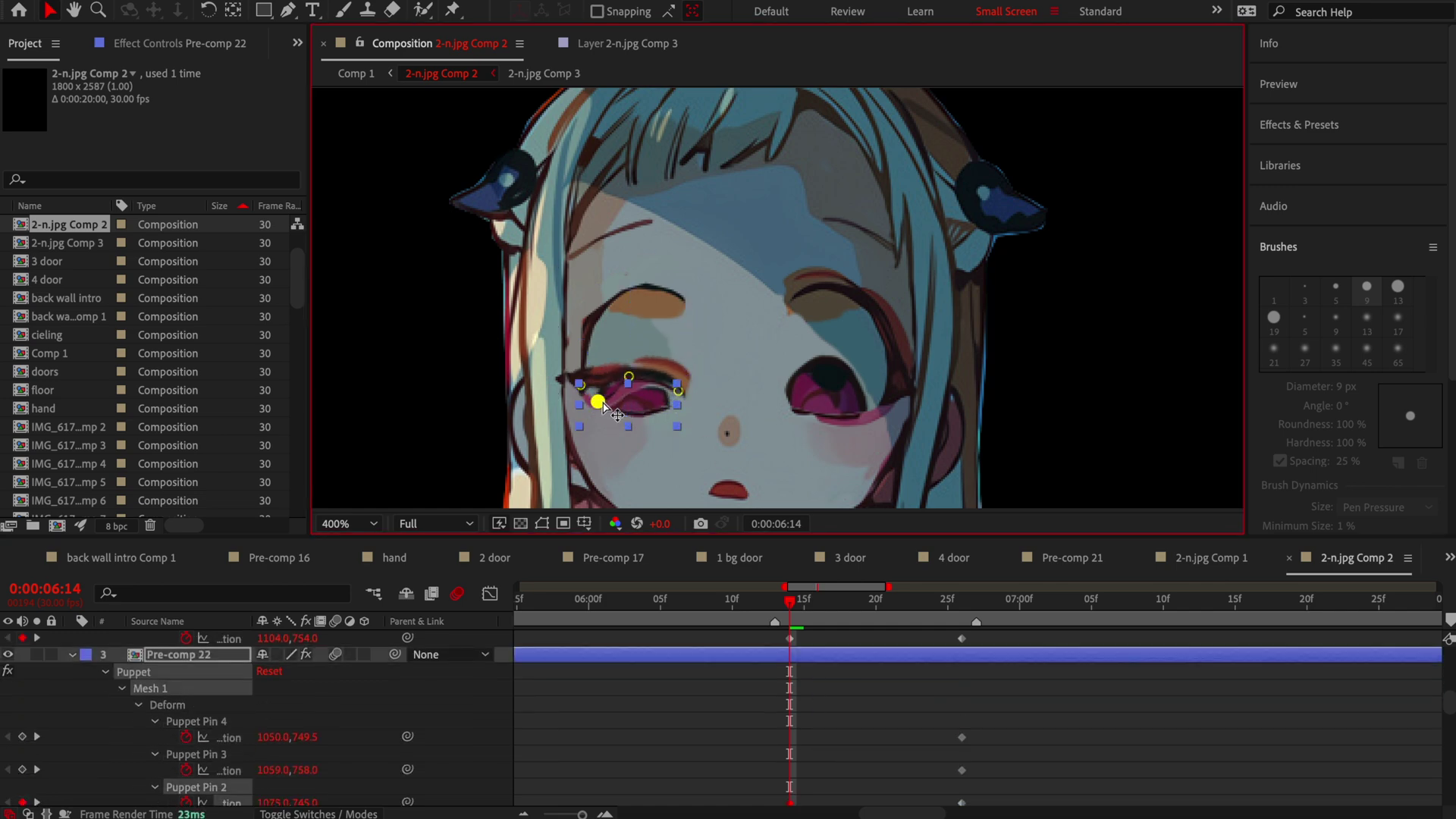
pyautogui.click(766, 657)
pyautogui.click(626, 313)
pyautogui.moveTo(623, 291); pyautogui.dragTo(620, 373)
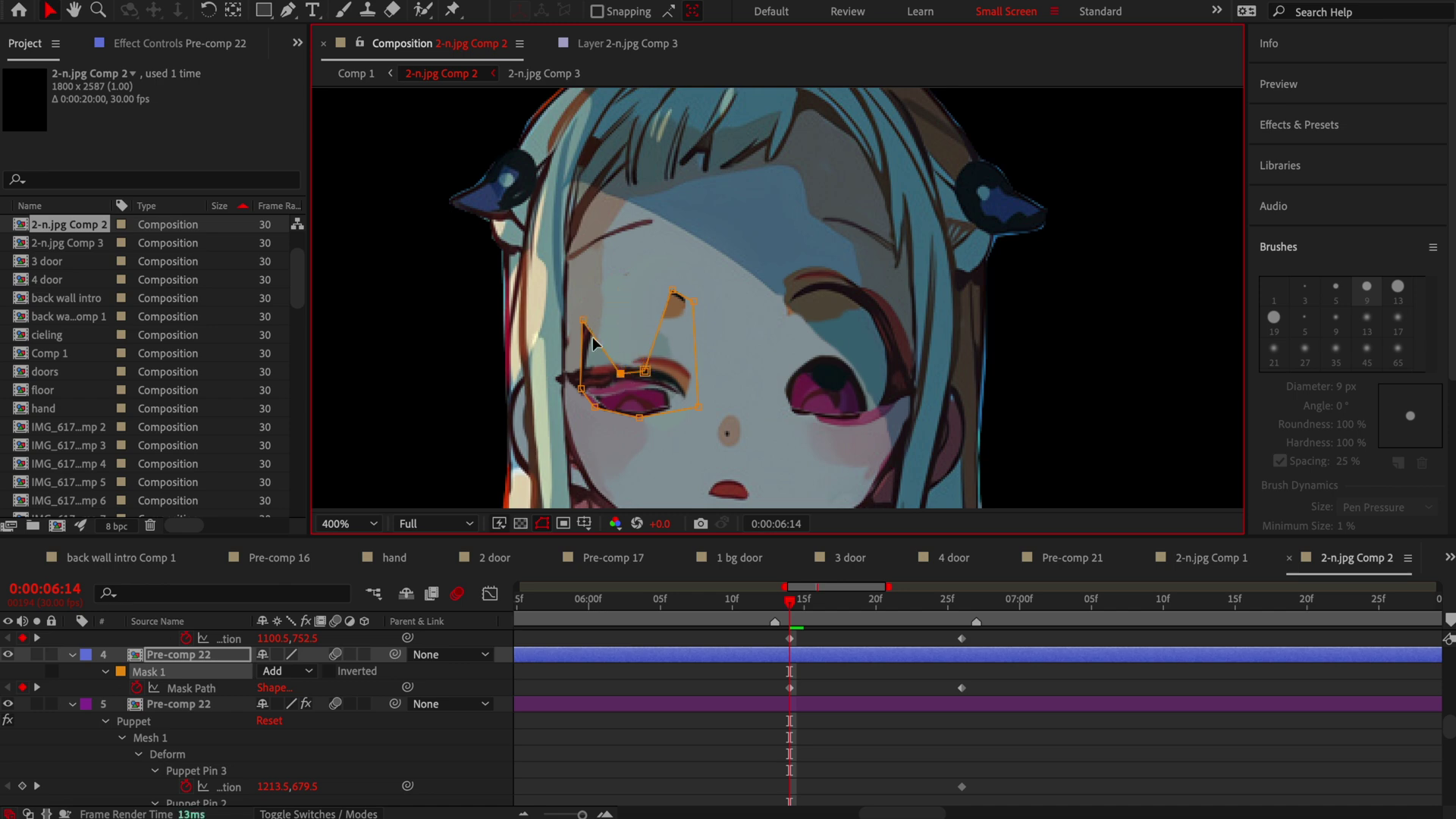
pyautogui.moveTo(692, 302)
pyautogui.mouseDown()
pyautogui.moveTo(692, 376)
pyautogui.moveTo(643, 374)
pyautogui.mouseUp()
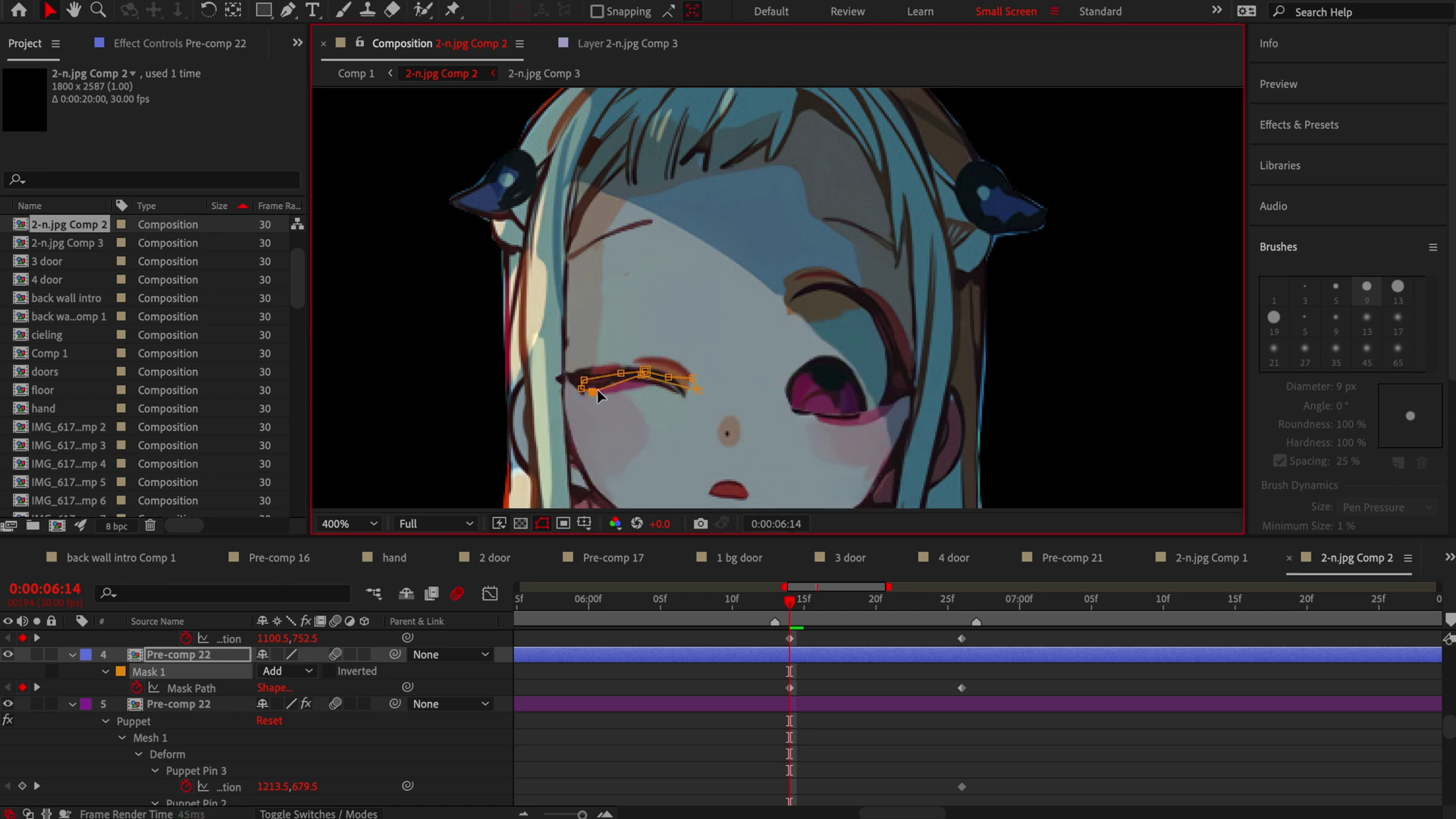
# Drag the top layer's Puppet Pin 1 and layer 7's upper-eyelid pins down to the lash line.
pyautogui.click(765, 714)
pyautogui.click(644, 229)
pyautogui.moveTo(594, 240)
pyautogui.mouseDown()
pyautogui.moveTo(596, 311)
pyautogui.moveTo(564, 340)
pyautogui.moveTo(610, 335)
pyautogui.mouseUp()
pyautogui.scroll(-5, 854, 718)
pyautogui.scroll(-5, 854, 717)
pyautogui.click(962, 666)
pyautogui.moveTo(799, 291)
pyautogui.mouseDown()
pyautogui.moveTo(783, 392)
pyautogui.moveTo(838, 385)
pyautogui.mouseUp()
pyautogui.moveTo(880, 334); pyautogui.dragTo(872, 388)
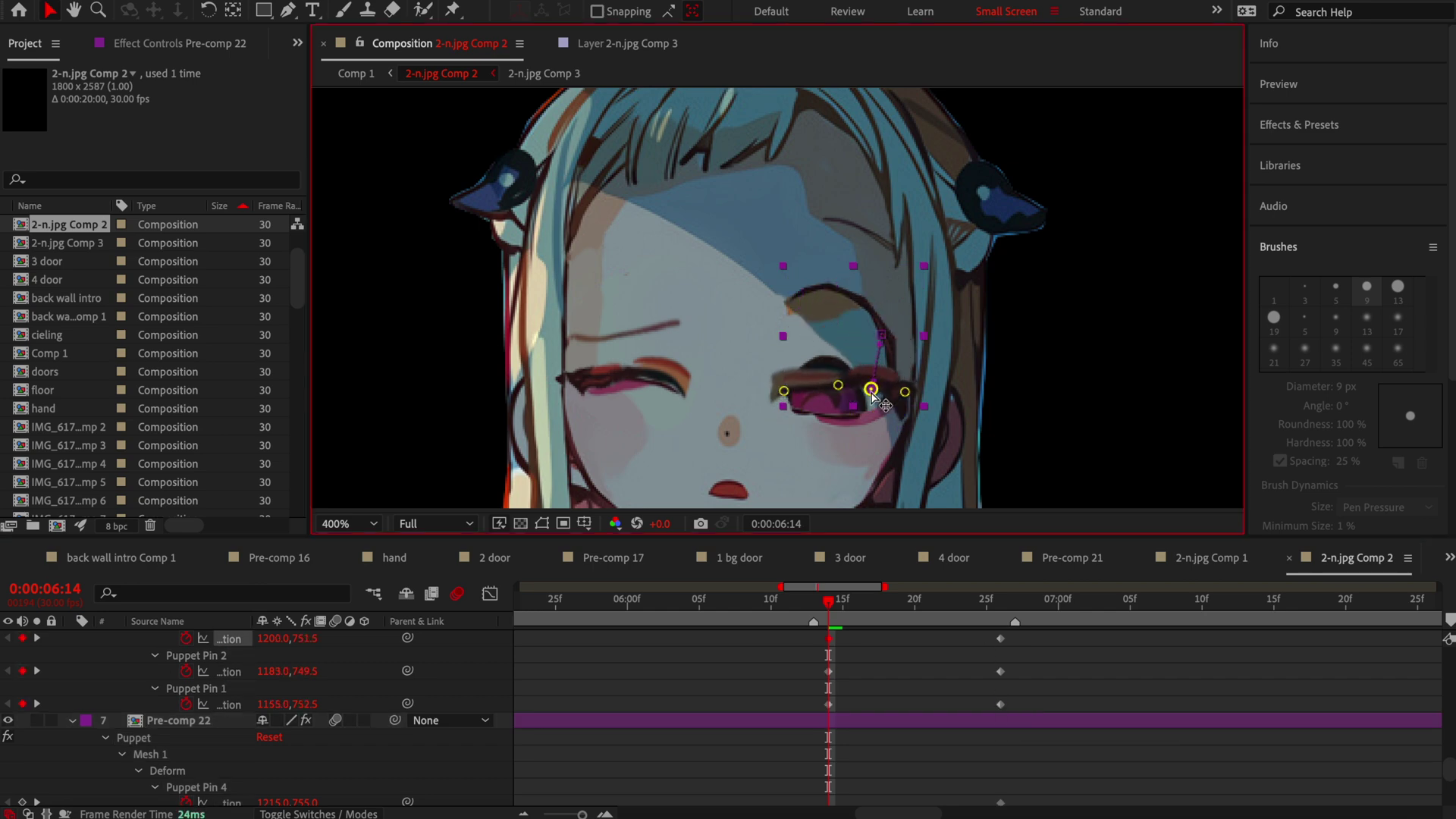
# Move the other eye's eyelid pin and reshape its mask to follow the closed upper eyelid.
pyautogui.scroll(-3, 969, 734)
pyautogui.click(998, 692)
pyautogui.moveTo(849, 413)
pyautogui.mouseDown()
pyautogui.moveTo(835, 385)
pyautogui.moveTo(872, 392)
pyautogui.moveTo(782, 389)
pyautogui.mouseUp()
pyautogui.scroll(-2, 897, 721)
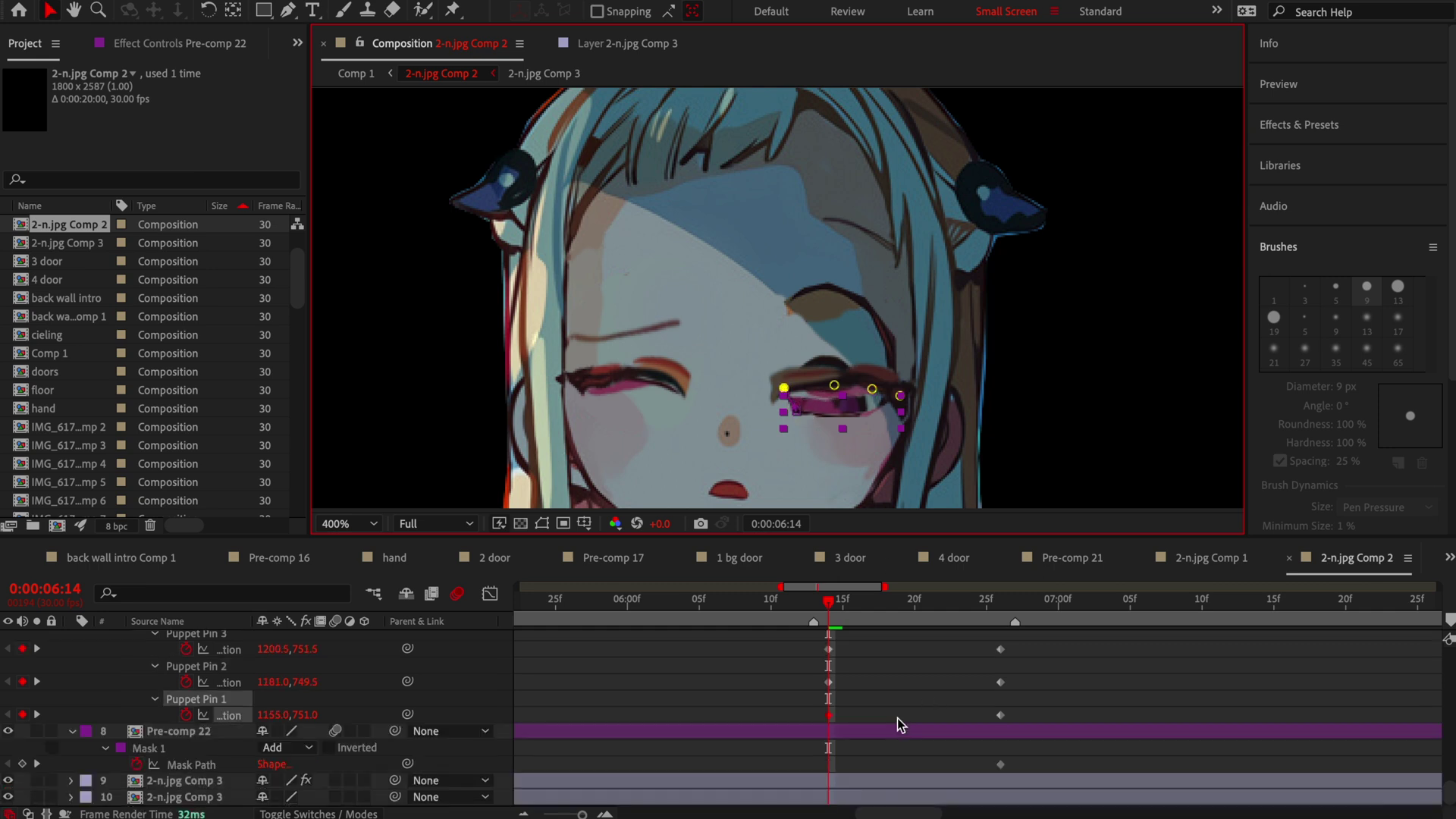
pyautogui.click(897, 730)
pyautogui.moveTo(832, 284); pyautogui.dragTo(830, 369)
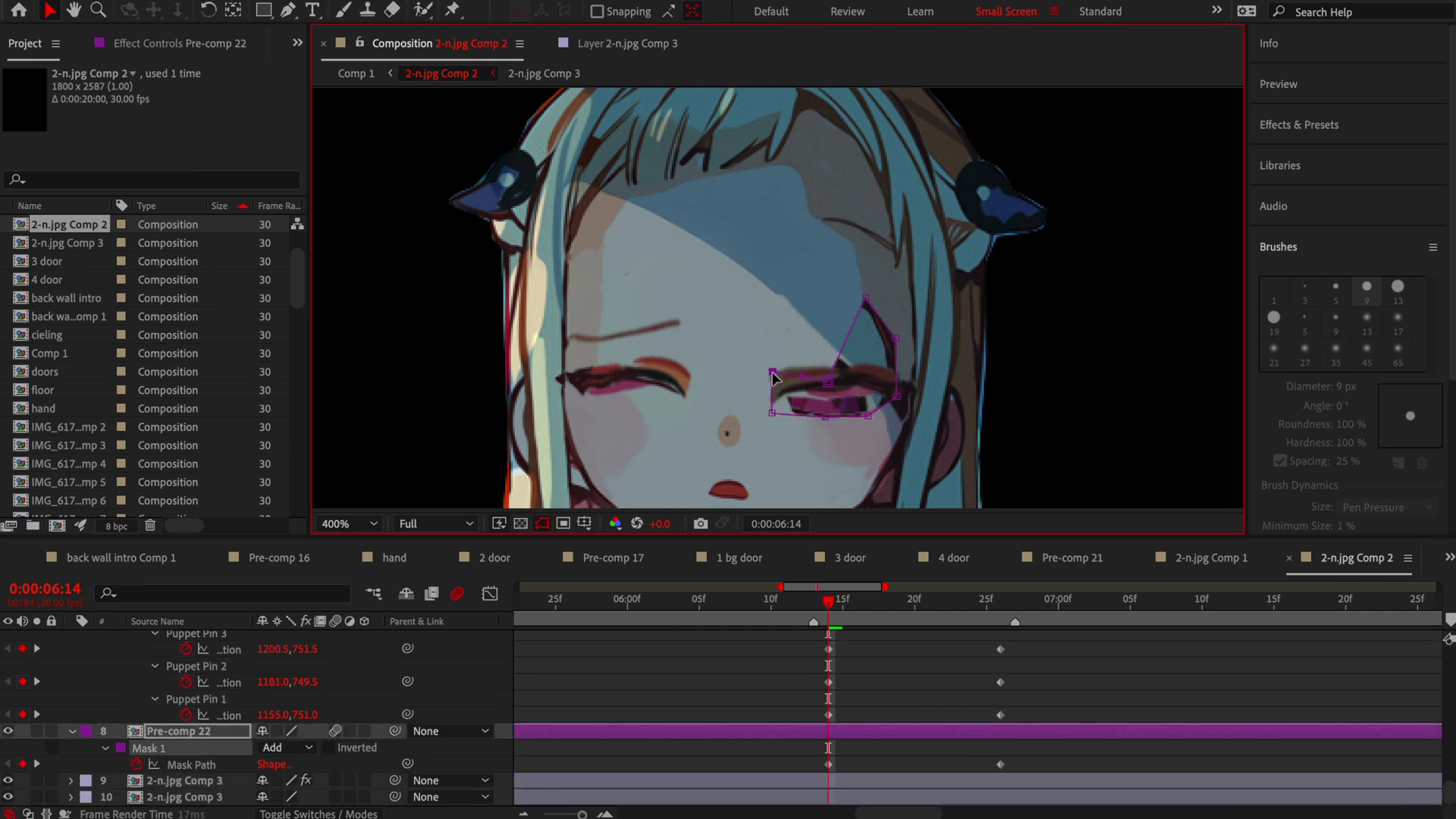
pyautogui.moveTo(867, 298); pyautogui.dragTo(864, 373)
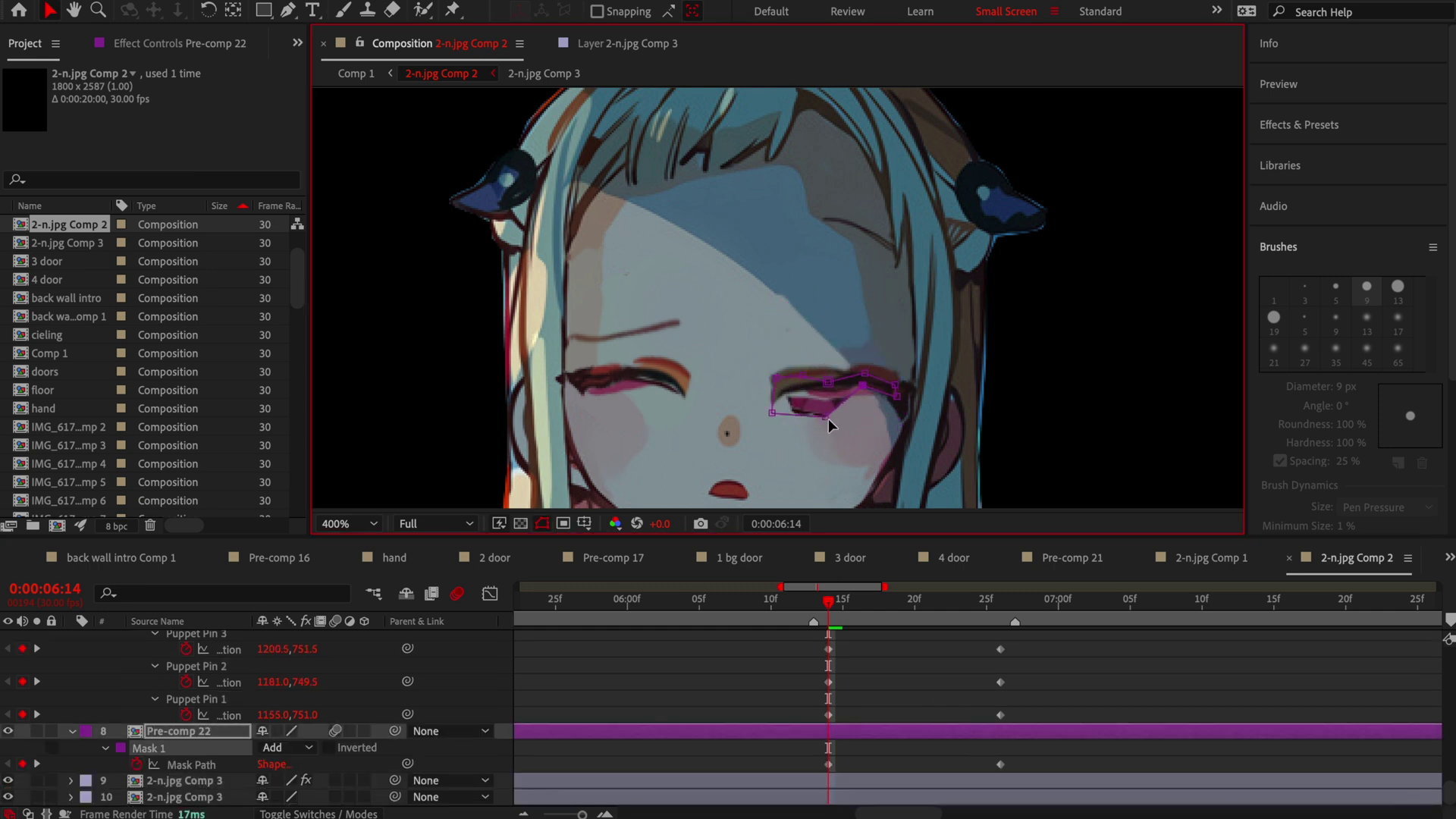
# Lower the other eye layer's three eyelid pins together, nudge Puppet Pin 3 up, and save.
pyautogui.scroll(2, 885, 634)
pyautogui.click(885, 634)
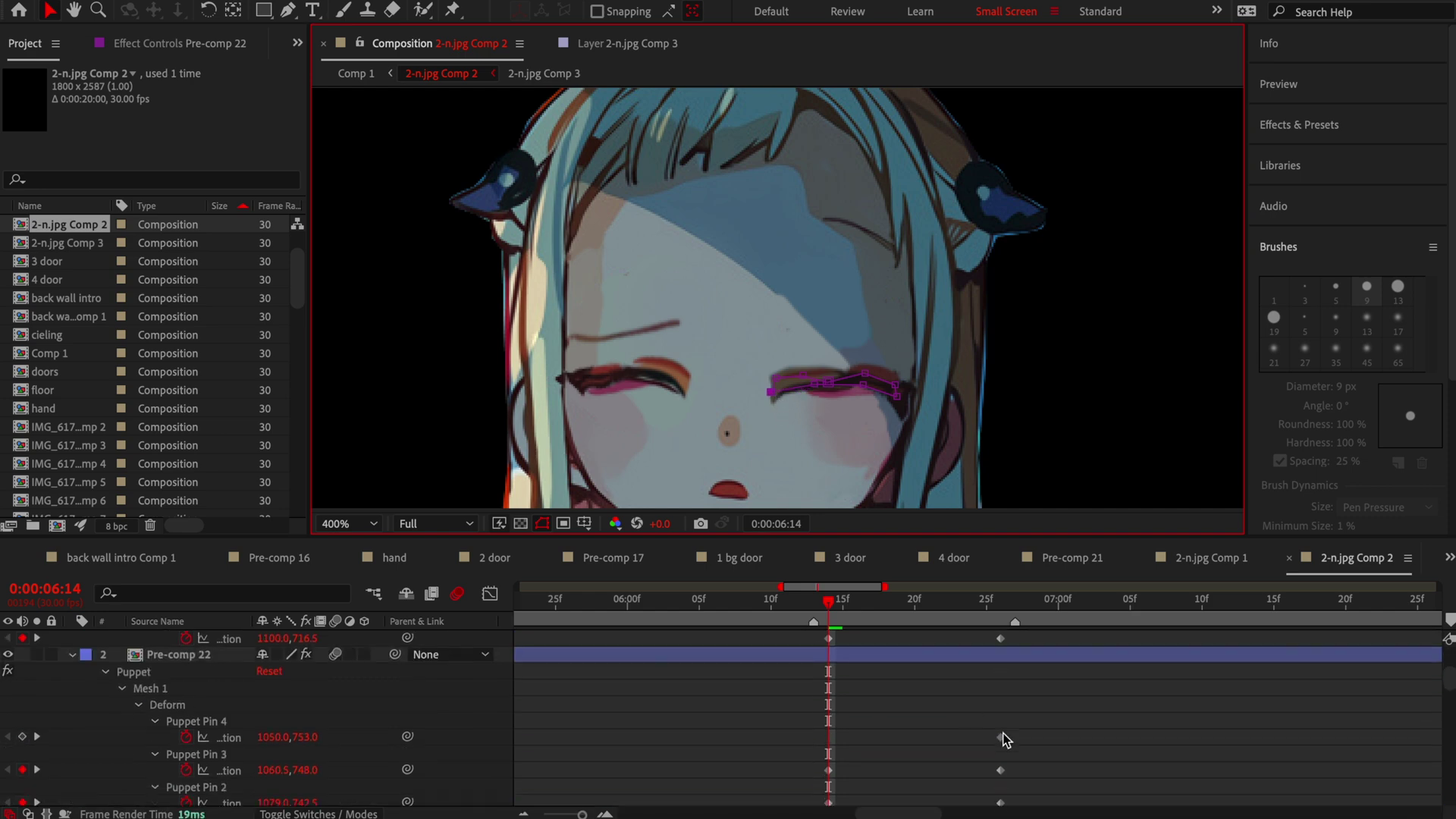
pyautogui.scroll(-3, 998, 742)
pyautogui.scroll(-2, 942, 706)
pyautogui.moveTo(842, 182)
pyautogui.mouseDown()
pyautogui.moveTo(914, 266)
pyautogui.moveTo(855, 311)
pyautogui.moveTo(801, 316)
pyautogui.moveTo(848, 343)
pyautogui.mouseUp()
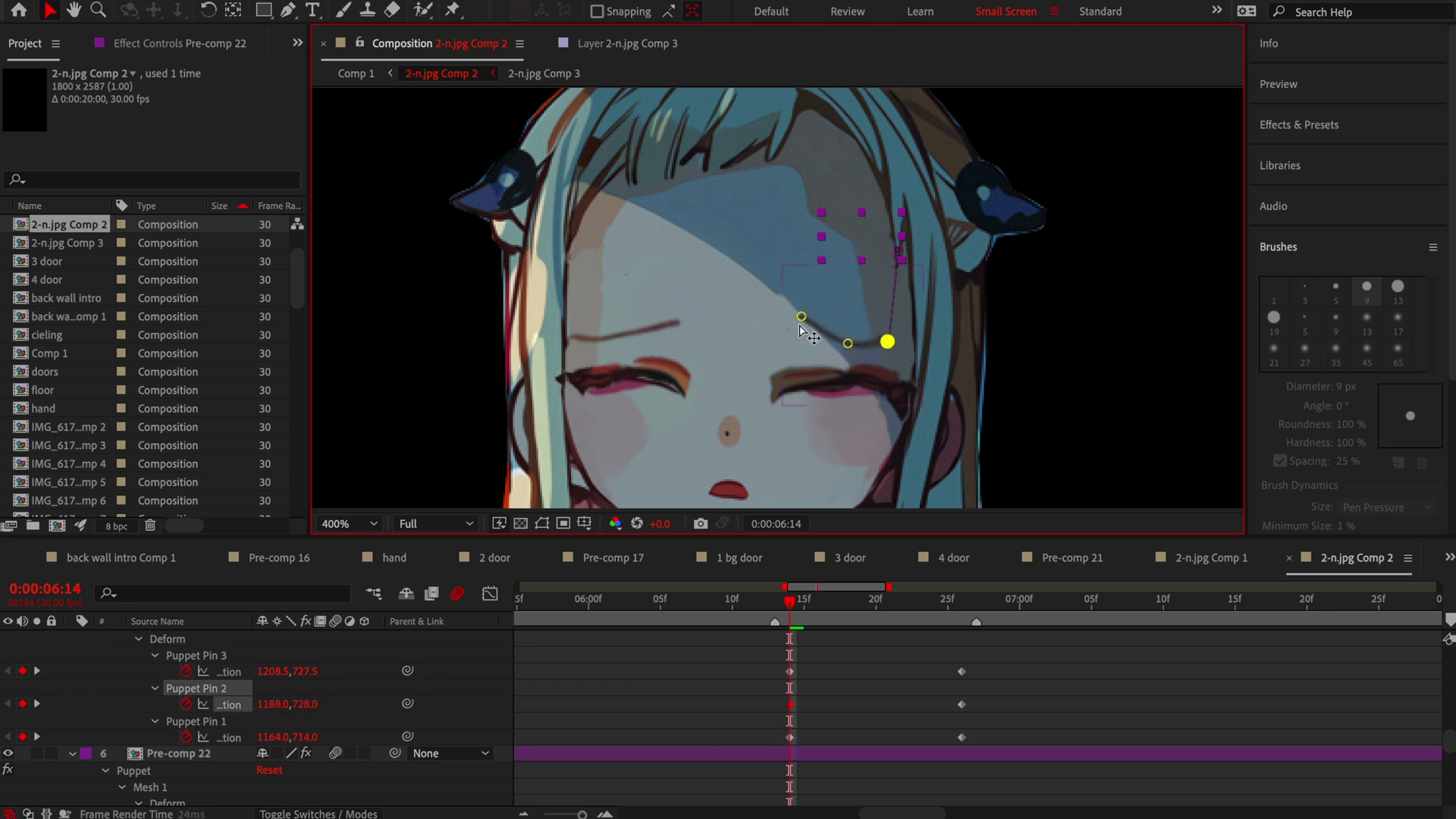
pyautogui.press('Up')
pyautogui.press('Up')
pyautogui.hotkey('ctrl', 's')
pyautogui.moveTo(974, 644); pyautogui.dragTo(768, 802)
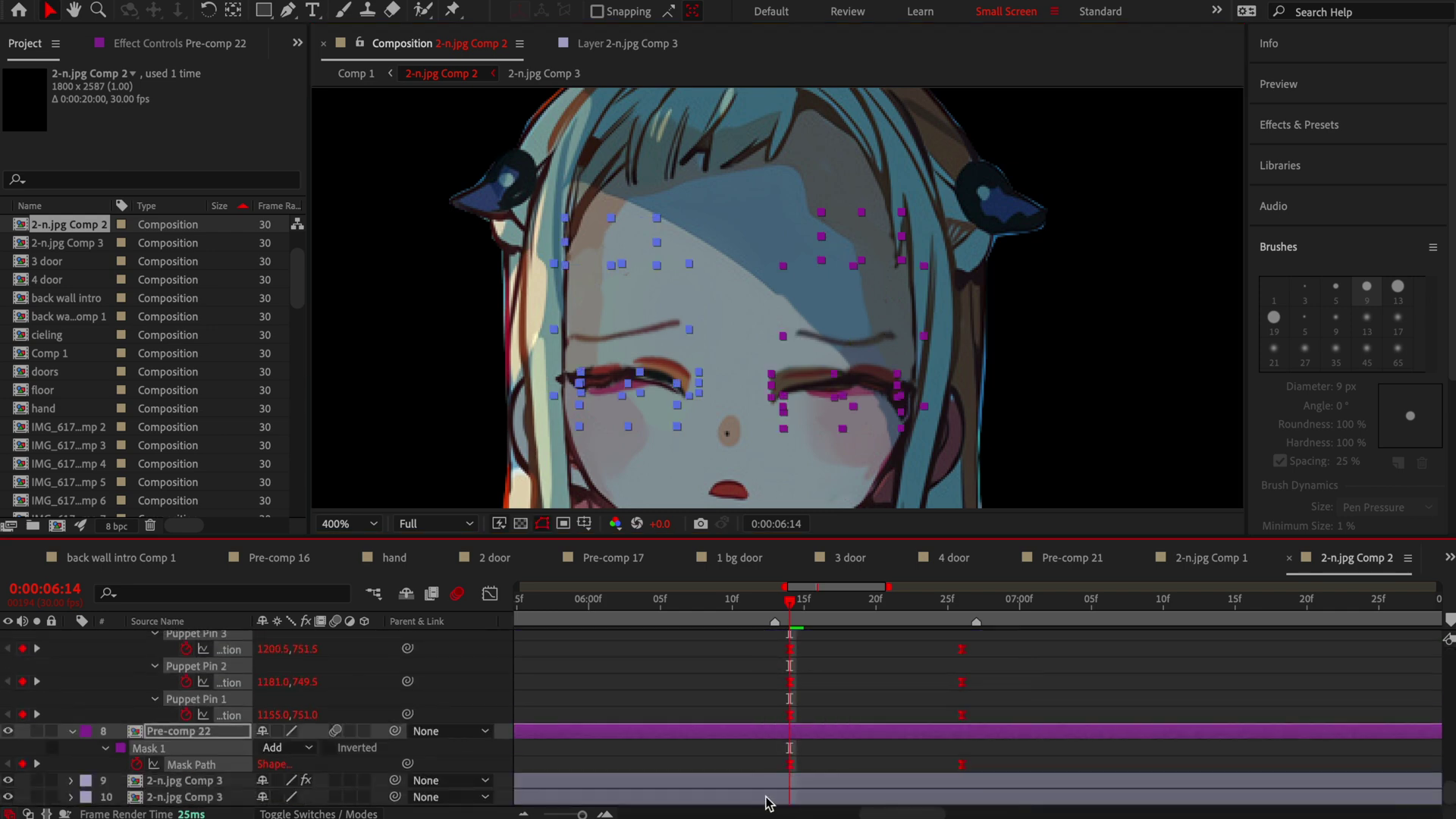
# Ease the blink keyframes' speed in the Graph Editor and preview the timing.
pyautogui.hotkey('shift', 'F3')
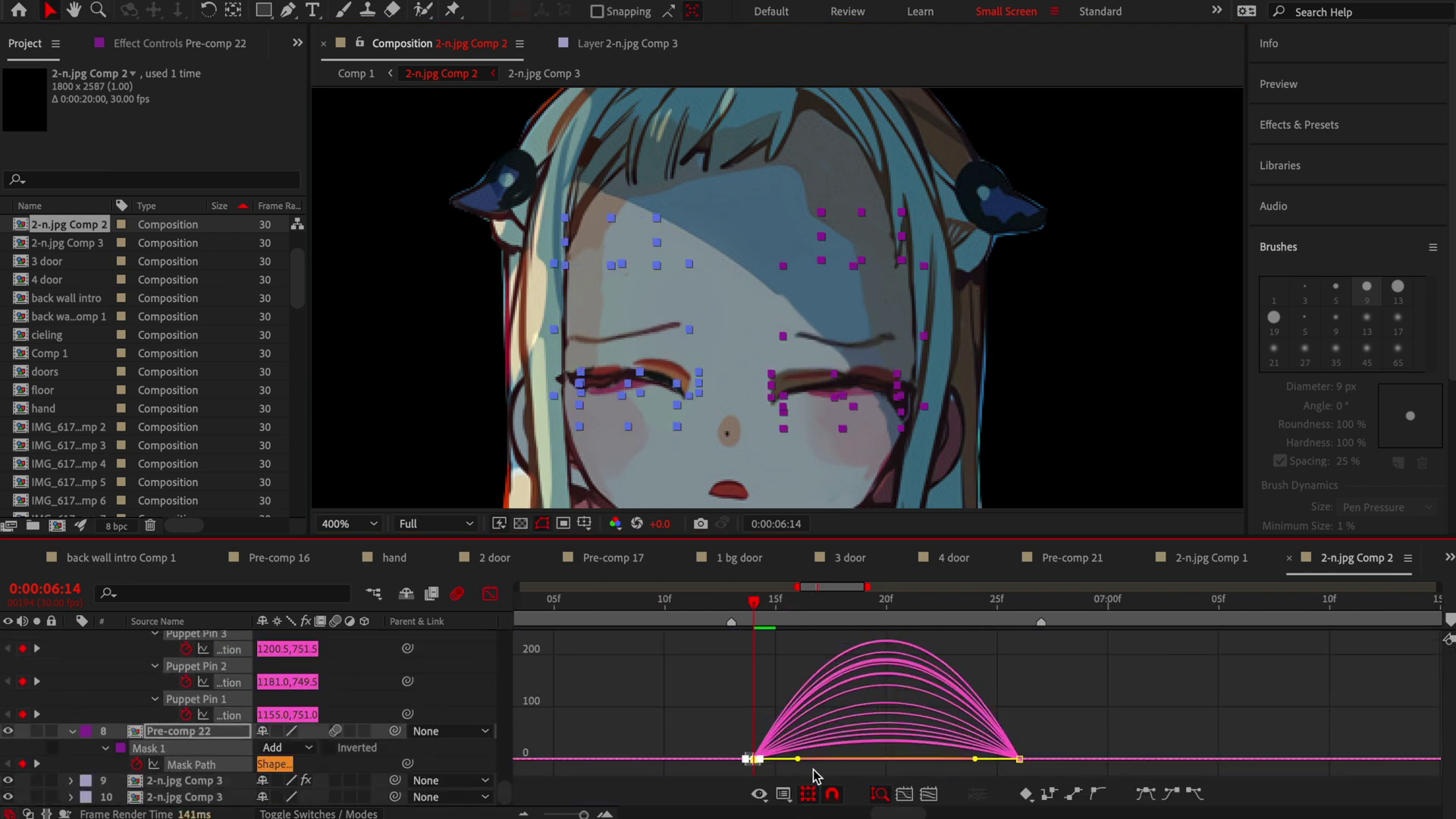
pyautogui.moveTo(798, 759); pyautogui.dragTo(762, 758)
pyautogui.moveTo(1066, 716)
pyautogui.mouseDown()
pyautogui.moveTo(975, 777)
pyautogui.moveTo(901, 758)
pyautogui.mouseUp()
pyautogui.press('space')
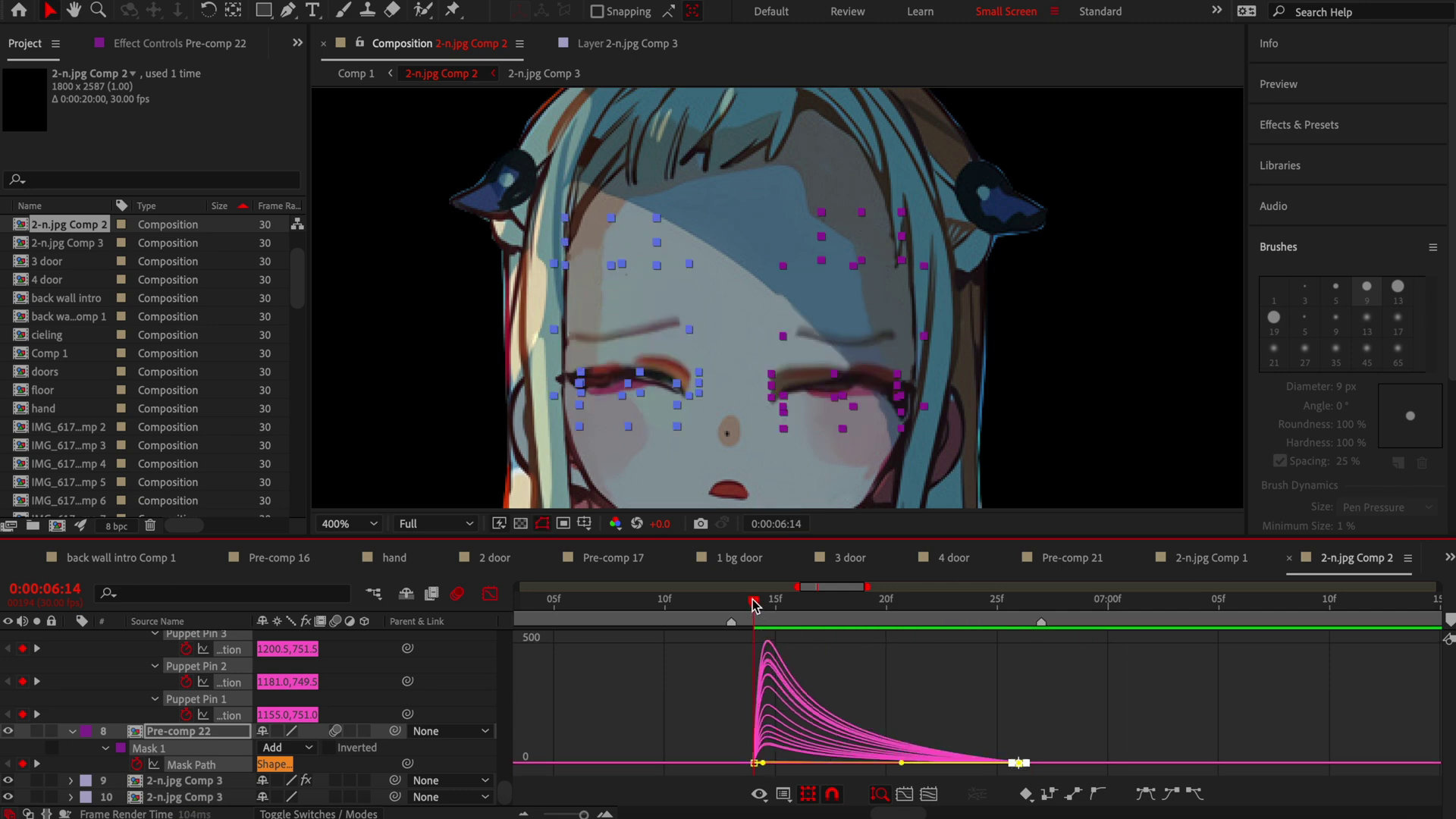
pyautogui.press('space')
pyautogui.hotkey('shift', 'F3')
# Pre-compose the eye layers into Pre-comp 23 and give it a blue label.
pyautogui.click(660, 731)
pyautogui.rightClick(659, 731)
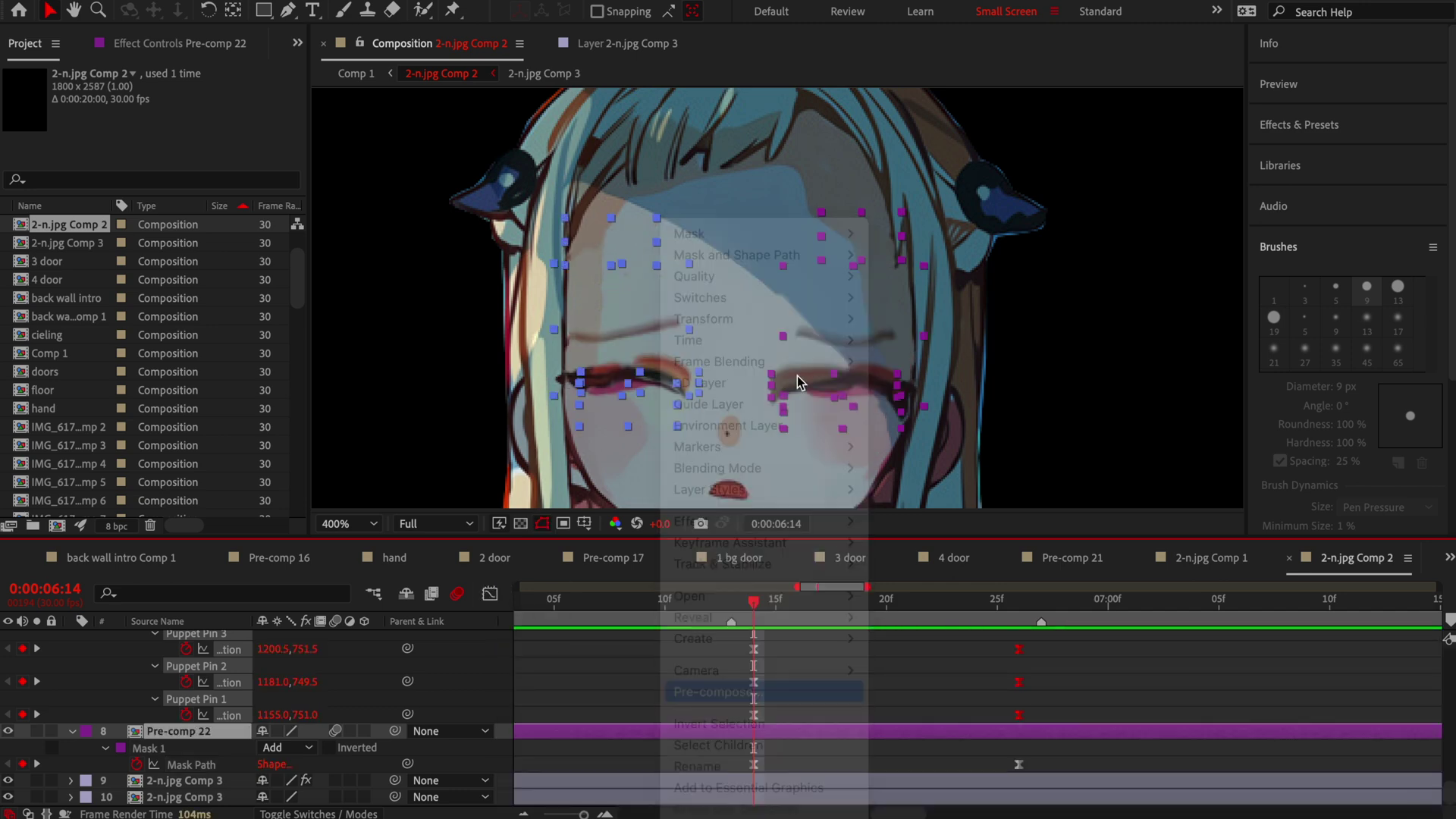
pyautogui.click(724, 692)
pyautogui.press('Return')
pyautogui.click(86, 638)
pyautogui.click(117, 637)
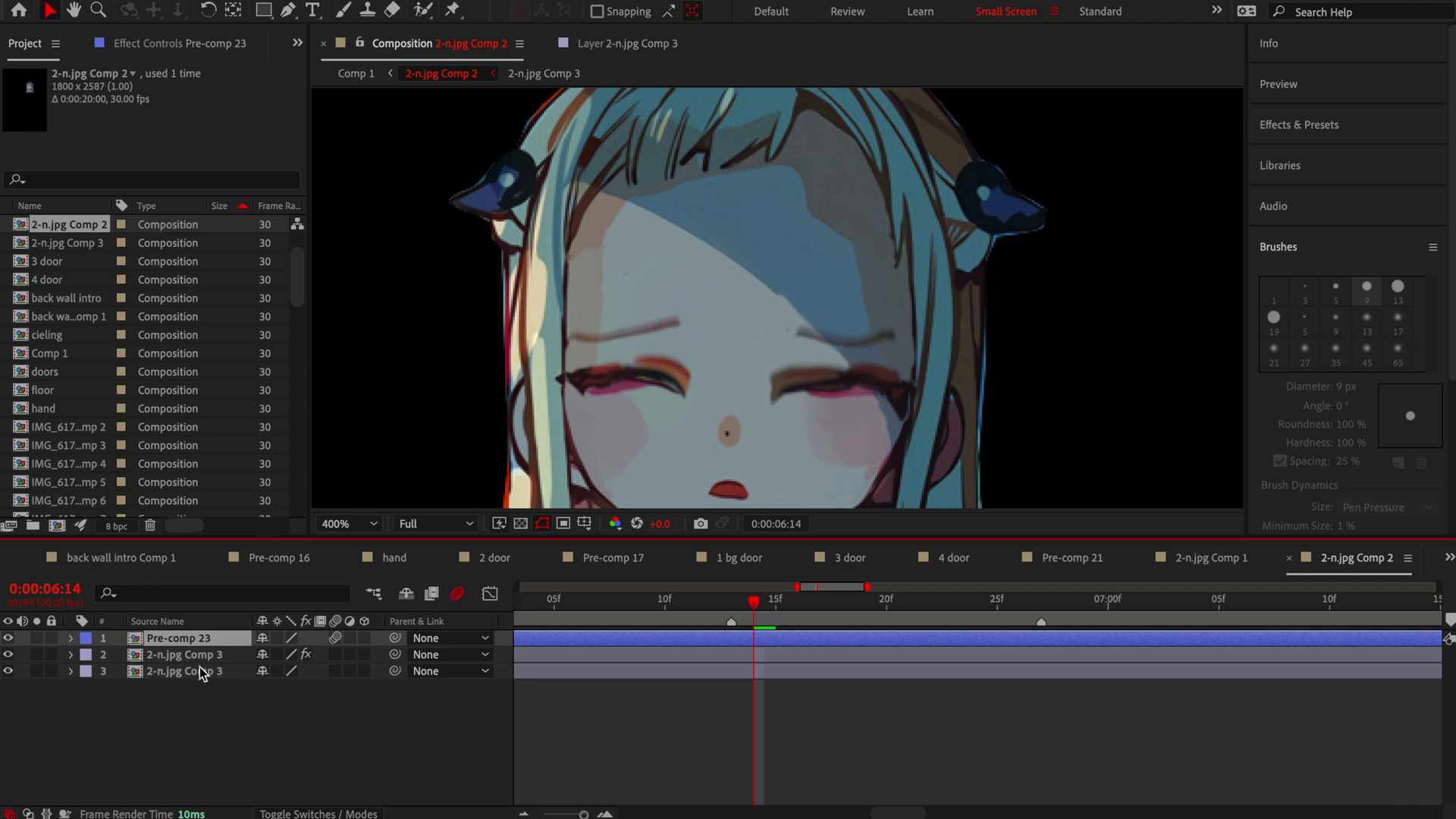
# Duplicate the 2-n.jpg Comp 3 layer to the top of the stack and begin a hair-strand mask.
pyautogui.click(212, 671)
pyautogui.hotkey('ctrl', 'd')
pyautogui.moveTo(205, 671); pyautogui.dragTo(205, 636)
pyautogui.scroll(-4, 728, 230)
pyautogui.scroll(2, 728, 231)
pyautogui.scroll(2, 722, 257)
pyautogui.hotkey('ctrl', 'd')
pyautogui.press('g')
pyautogui.moveTo(770, 247); pyautogui.dragTo(754, 292)
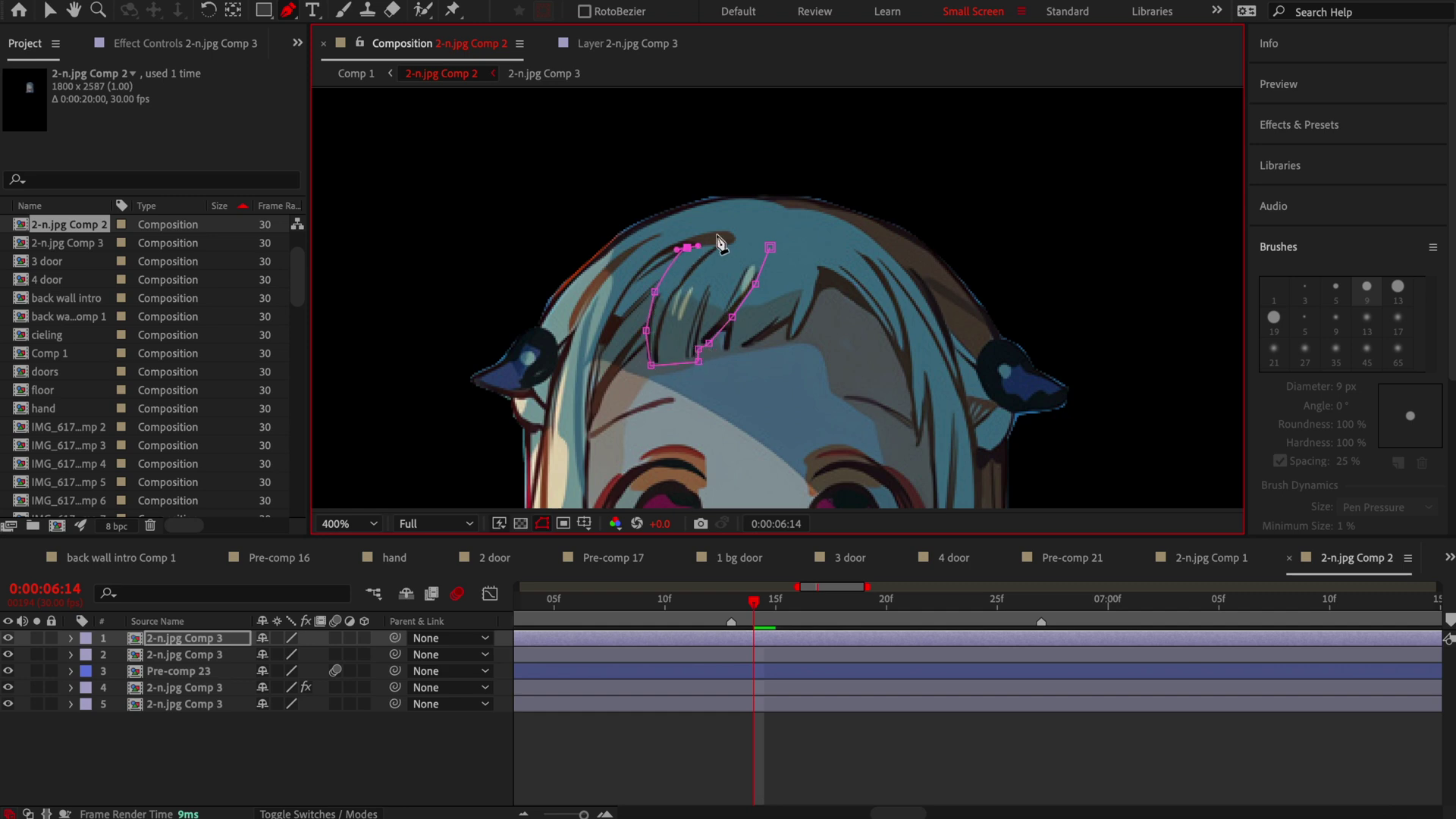
# At 6:13, label the hair-strand layer red and pin the strand at root, middle and tip.
pyautogui.click(736, 599)
pyautogui.click(86, 638)
pyautogui.click(122, 484)
pyautogui.click(455, 11)
pyautogui.click(769, 234)
pyautogui.click(733, 237)
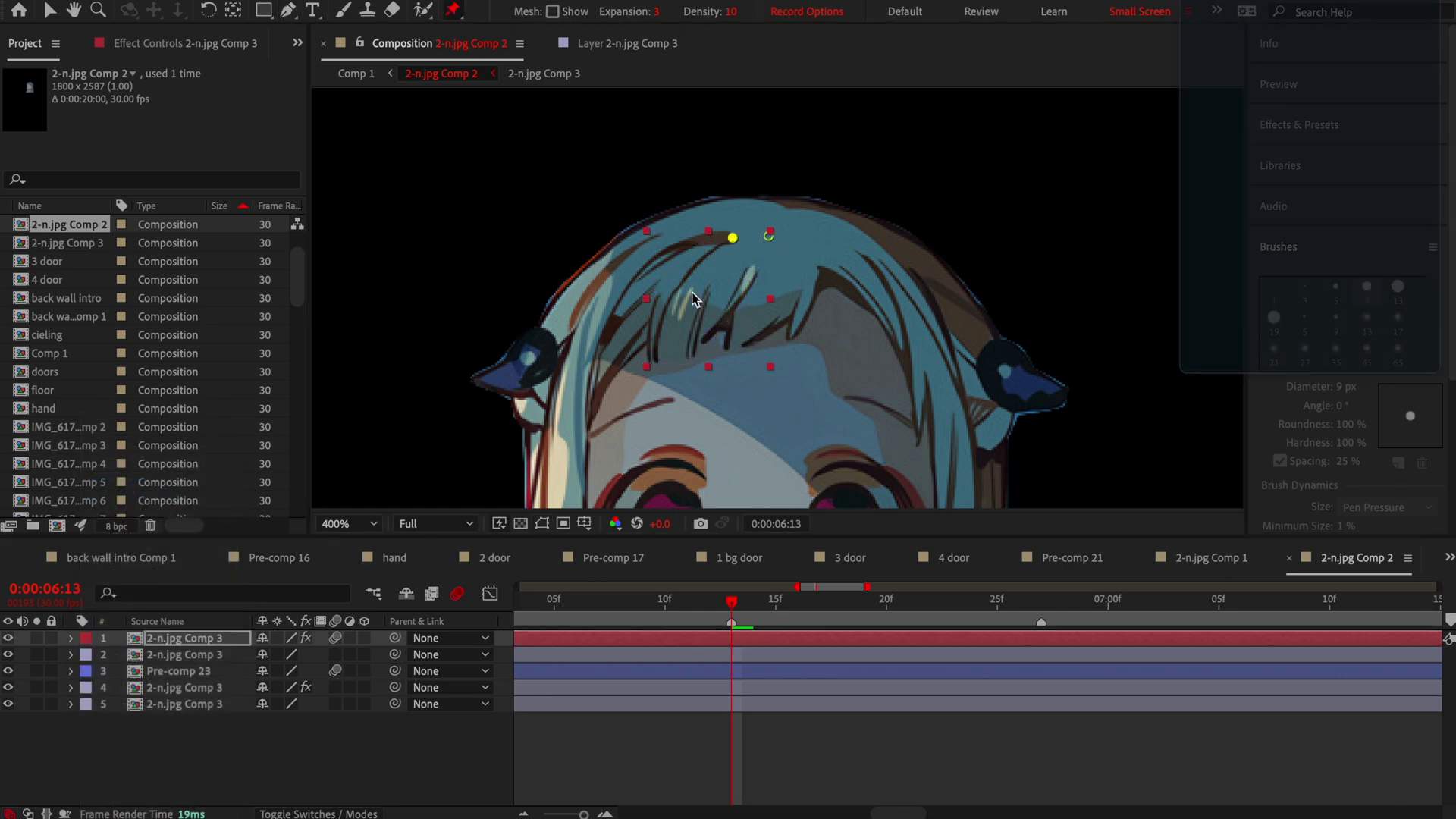
pyautogui.click(692, 292)
# At 6:20, drag the strand's tip pins left to bend the hair.
pyautogui.press('u')
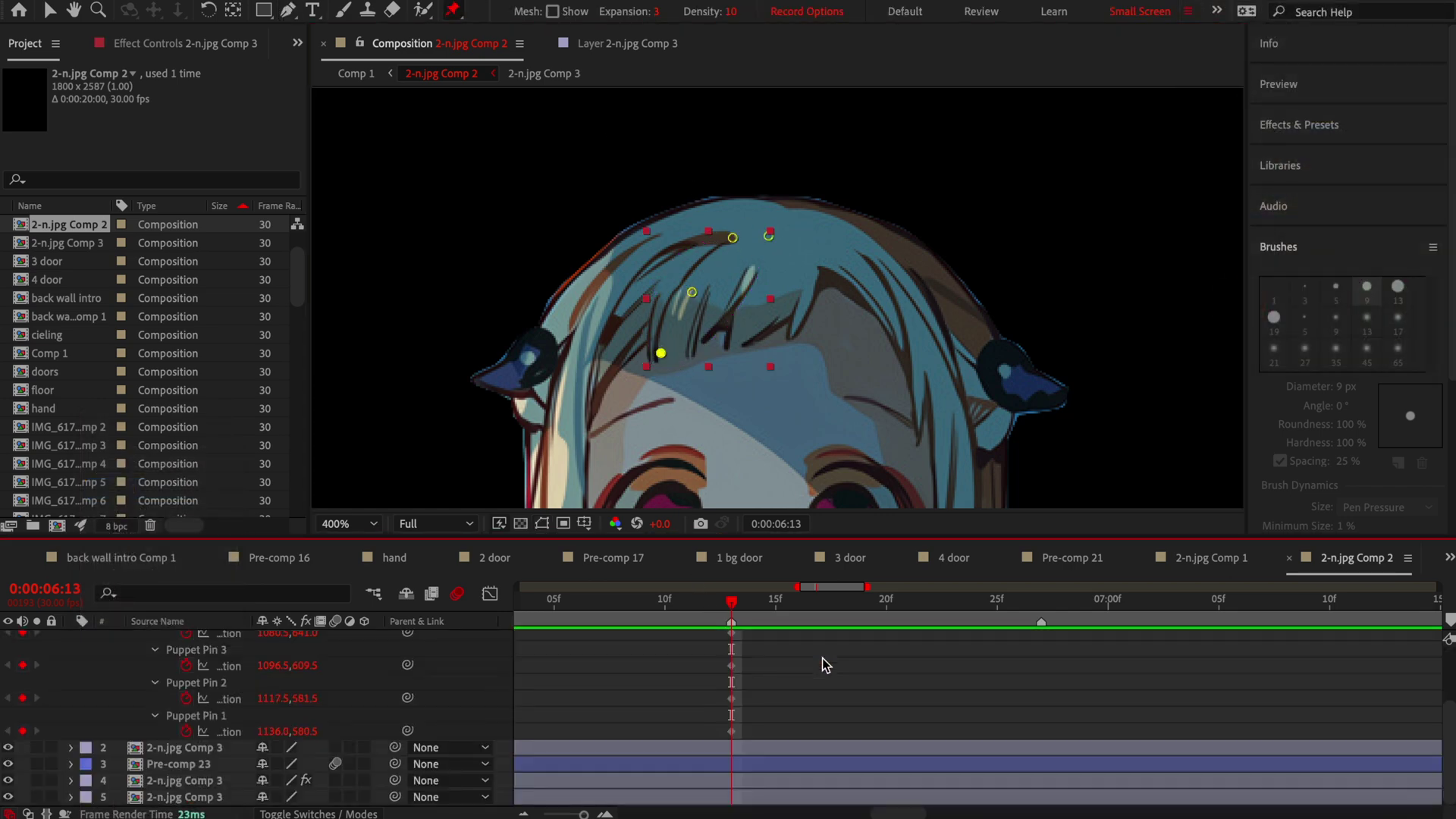
pyautogui.click(885, 601)
pyautogui.press('v')
pyautogui.moveTo(672, 355); pyautogui.dragTo(640, 348)
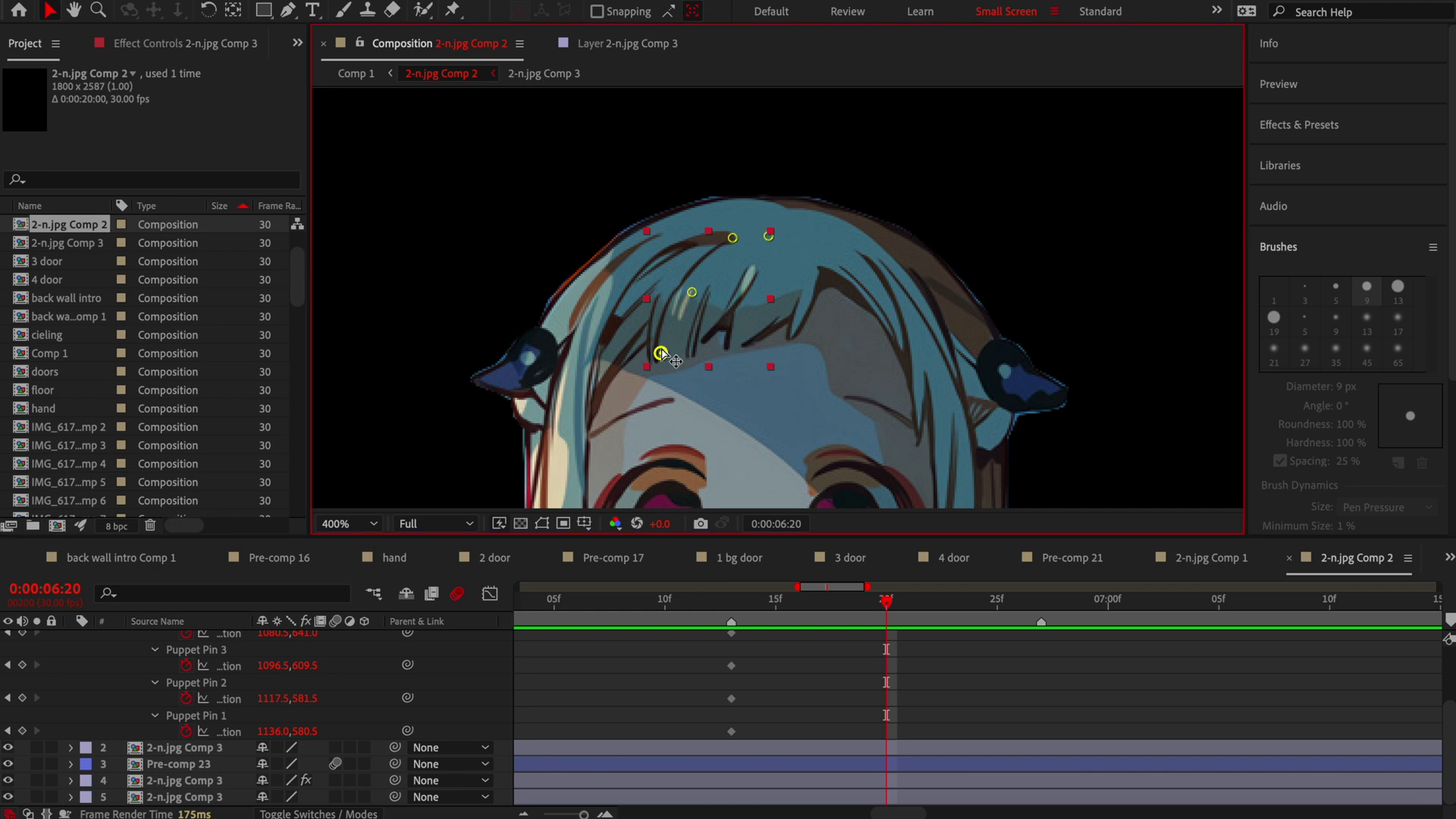
pyautogui.moveTo(692, 291); pyautogui.dragTo(676, 289)
# Copy the 6:13 pin keyframes to 6:27 and offset Puppet Pin 3's keys two frames earlier.
pyautogui.moveTo(932, 804); pyautogui.dragTo(705, 633)
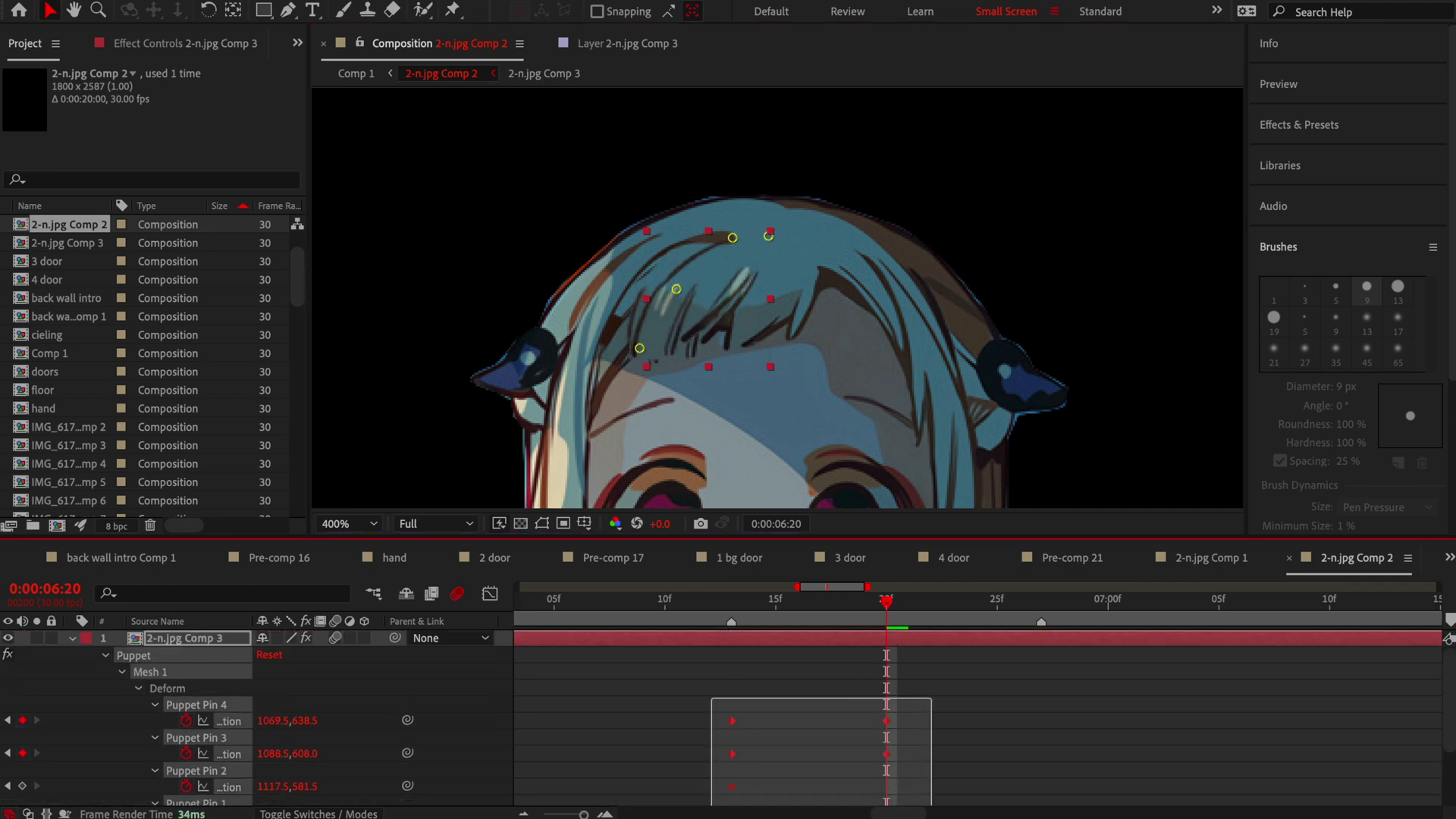
pyautogui.hotkey('ctrl', 'c')
pyautogui.click(1041, 600)
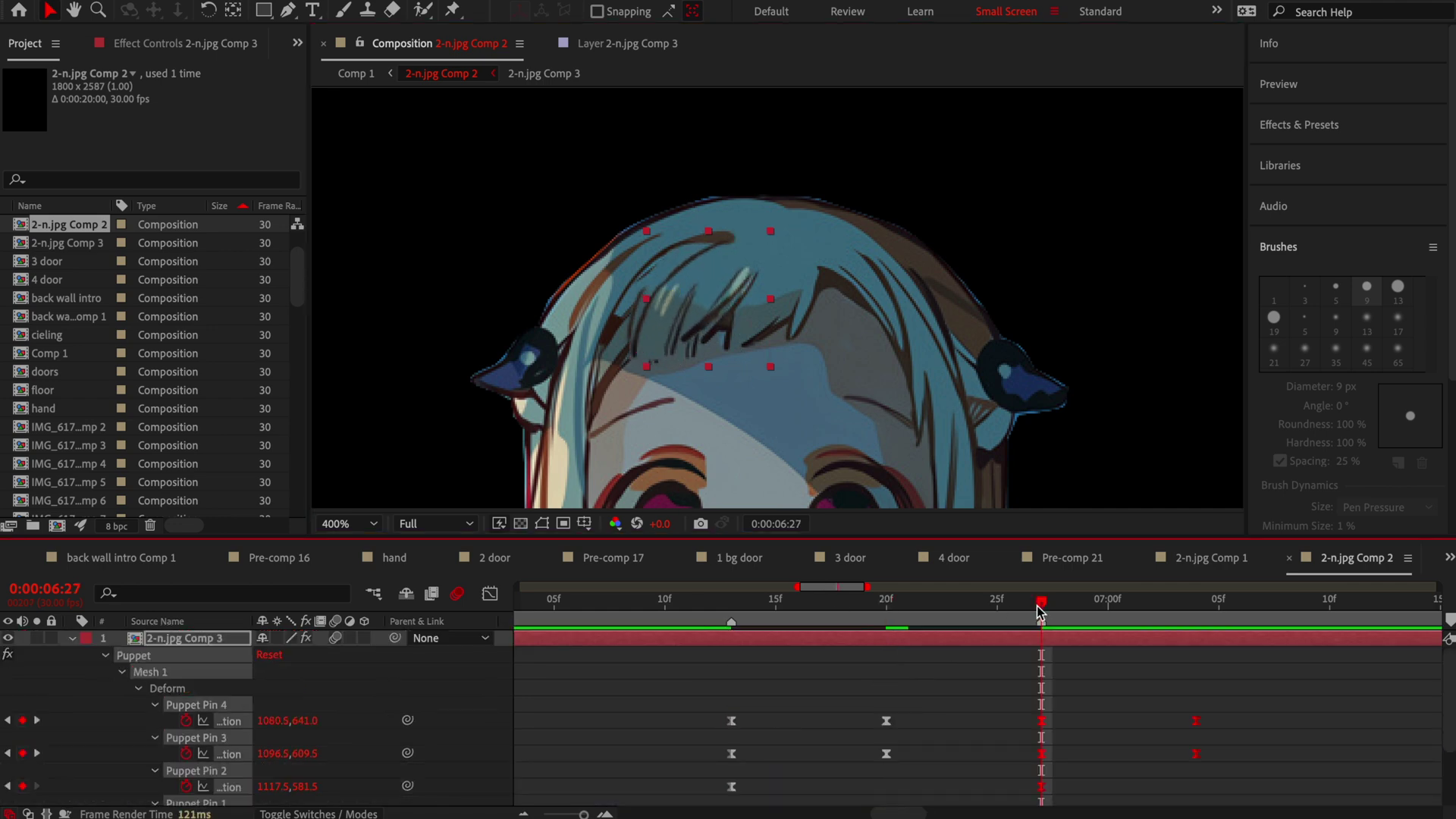
pyautogui.hotkey('ctrl', 'v')
pyautogui.moveTo(880, 738); pyautogui.dragTo(836, 738)
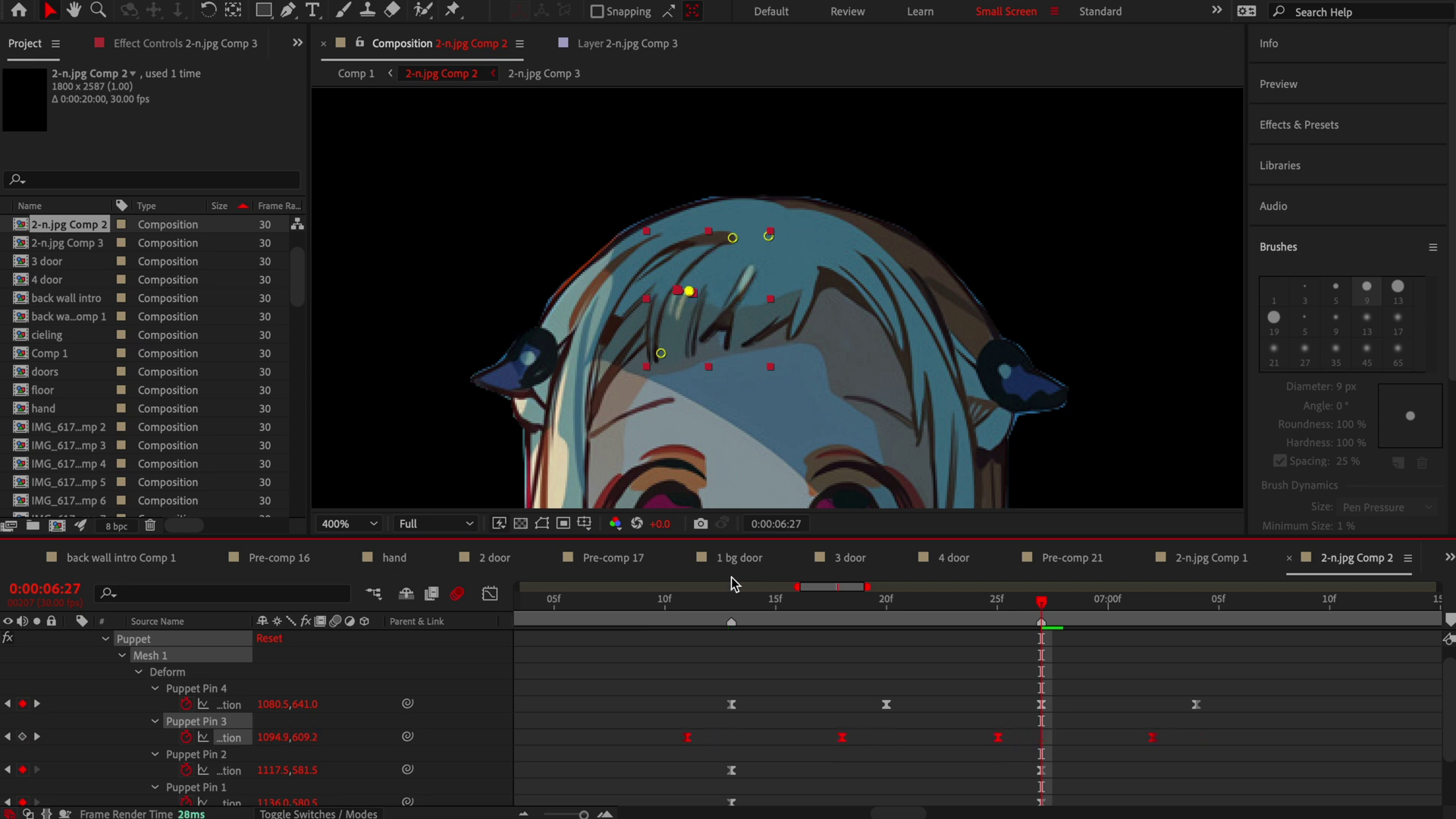
pyautogui.click(731, 601)
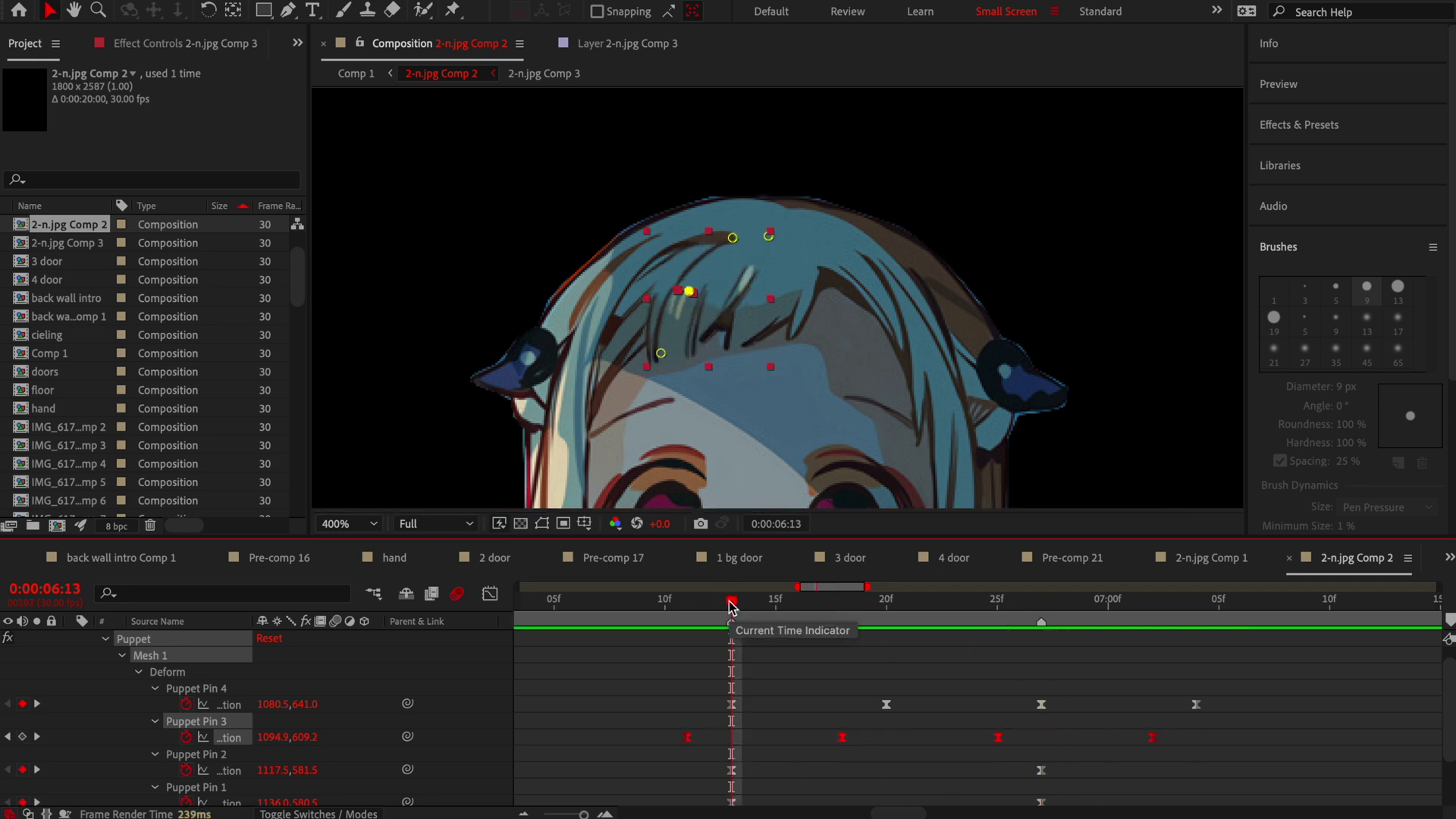
# Collapse the layer properties, jump to the timeline start and duplicate the hair-strand layer.
pyautogui.scroll(1, 761, 709)
pyautogui.press('u')
pyautogui.press('Home')
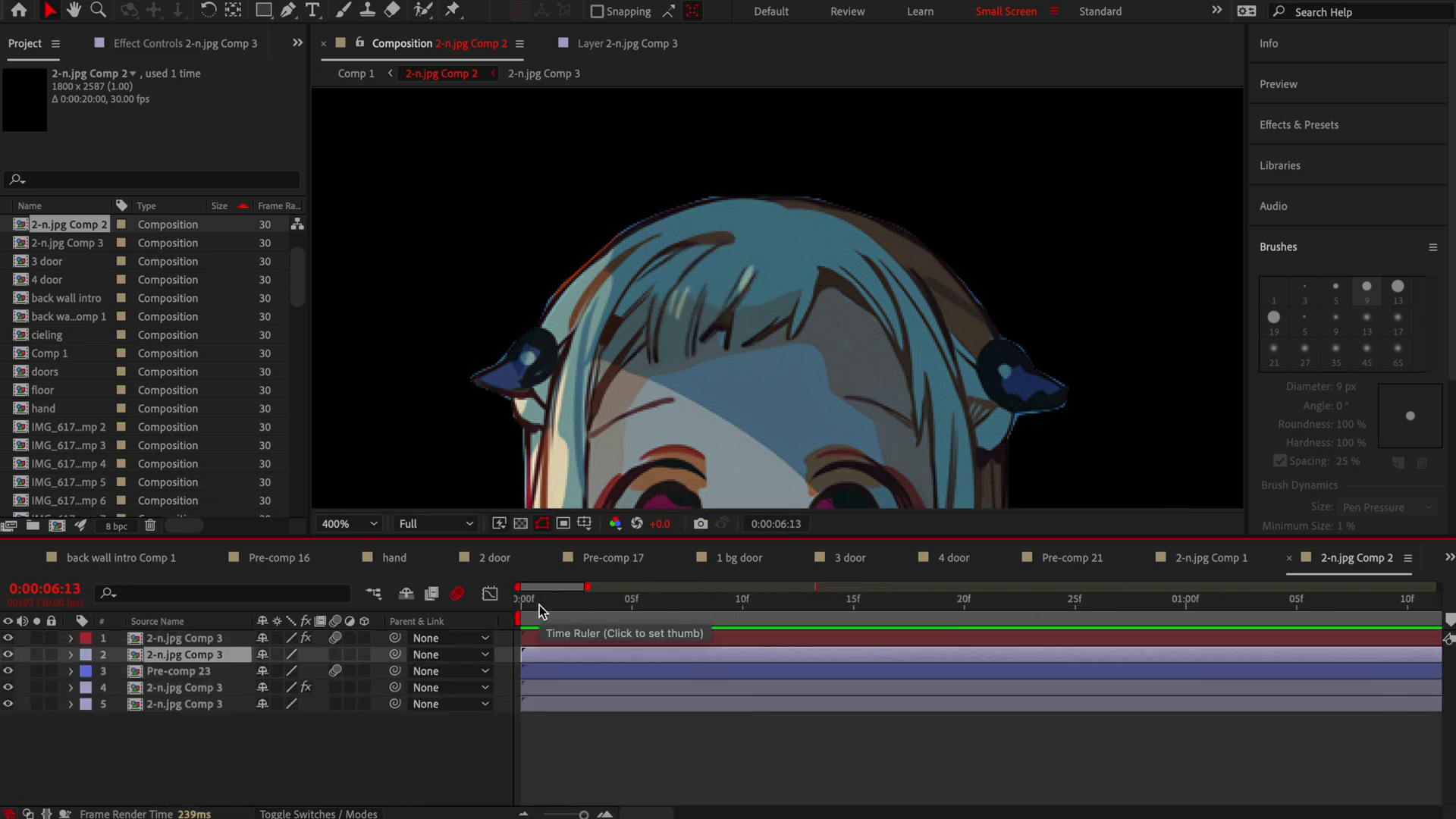
pyautogui.hotkey('ctrl', 'd')
# Paint dark brush strokes over the light hair streak and gap on the duplicated layer.
pyautogui.hotkey('ctrl', 'b')
pyautogui.doubleClick(557, 658)
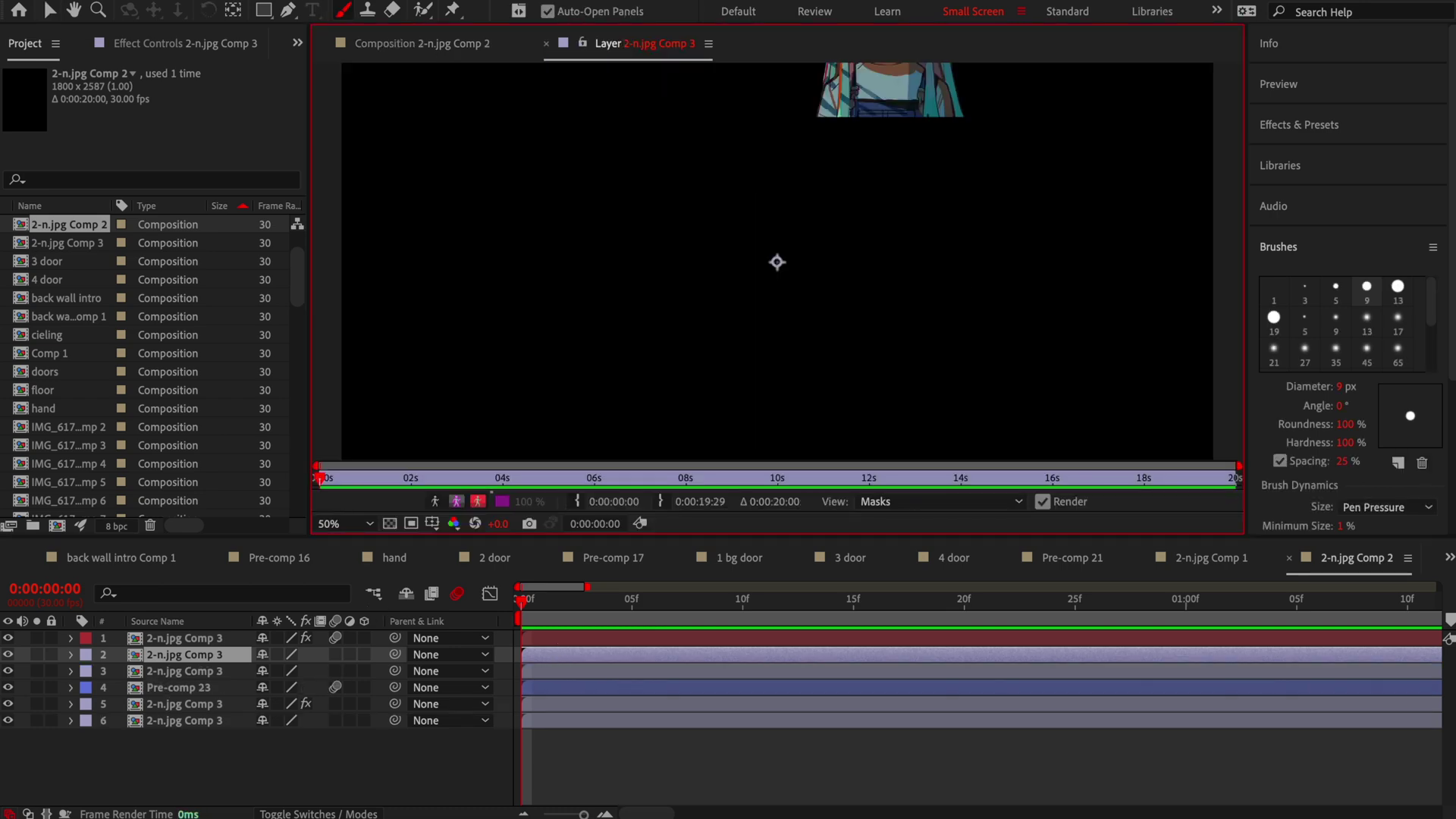
pyautogui.scroll(5, 673, 169)
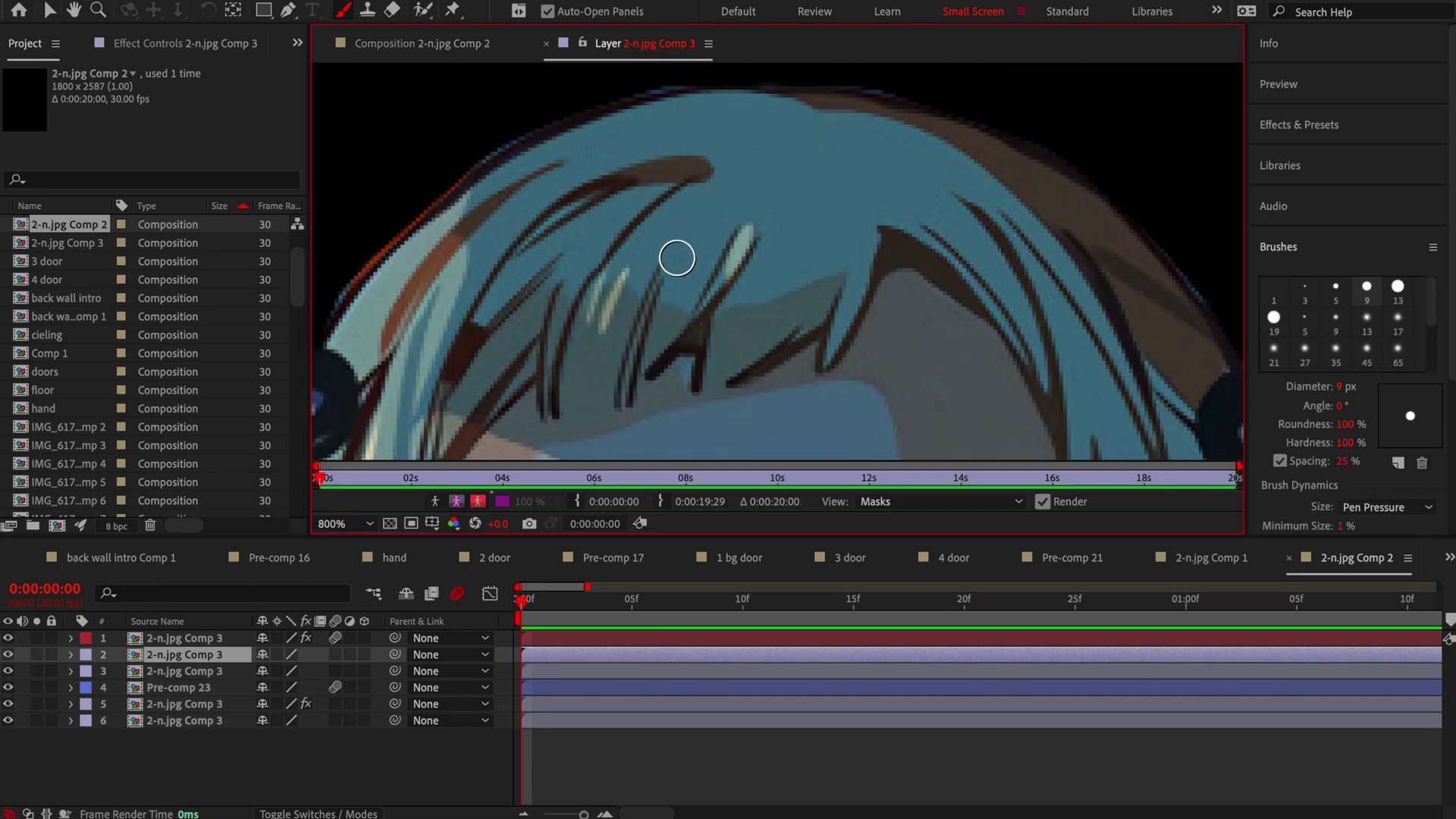
pyautogui.moveTo(725, 286); pyautogui.dragTo(744, 257)
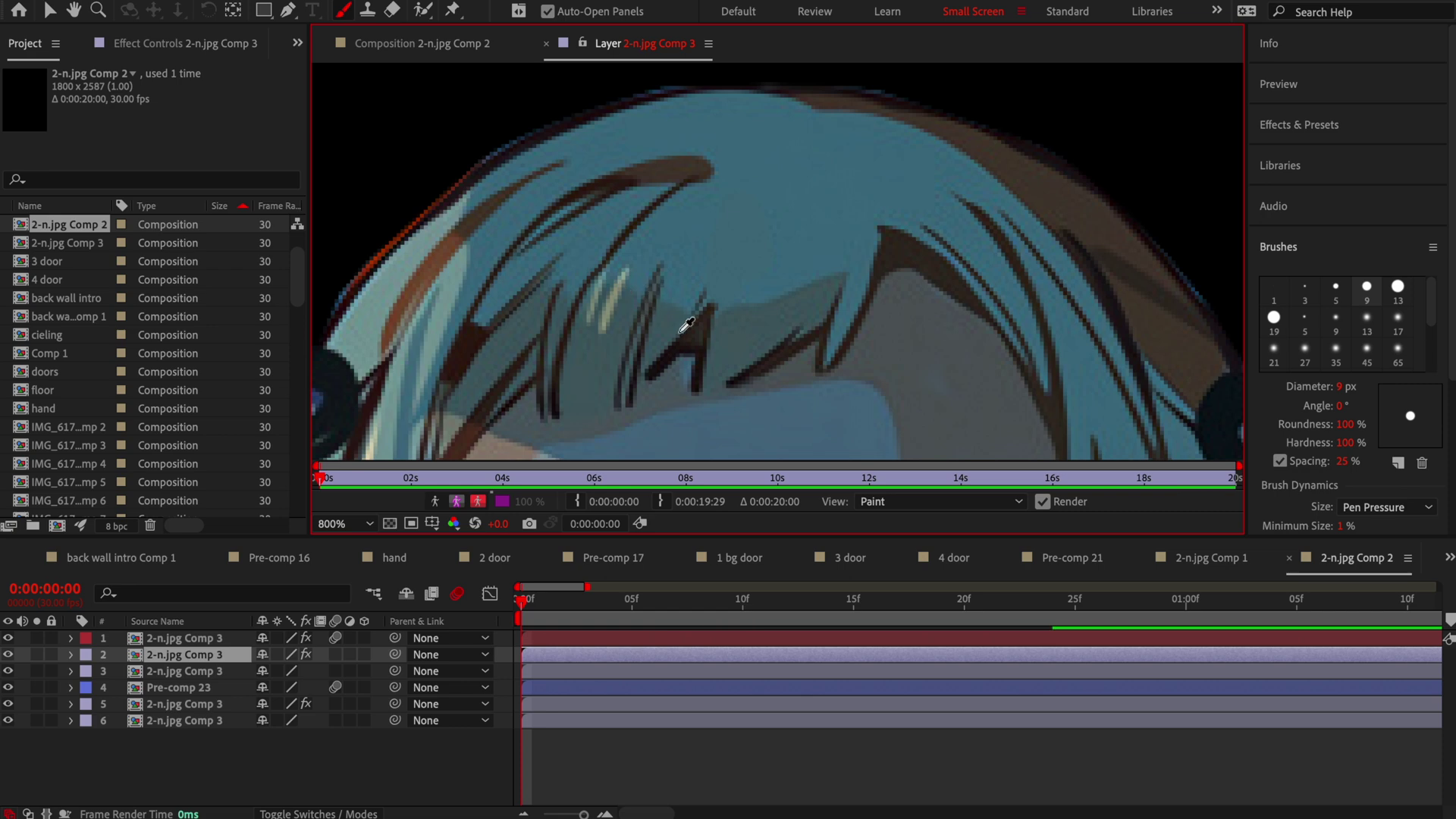
pyautogui.moveTo(676, 328)
pyautogui.mouseDown()
pyautogui.moveTo(694, 296)
pyautogui.moveTo(656, 315)
pyautogui.moveTo(666, 250)
pyautogui.moveTo(698, 254)
pyautogui.moveTo(663, 248)
pyautogui.mouseUp()
pyautogui.click(599, 654)
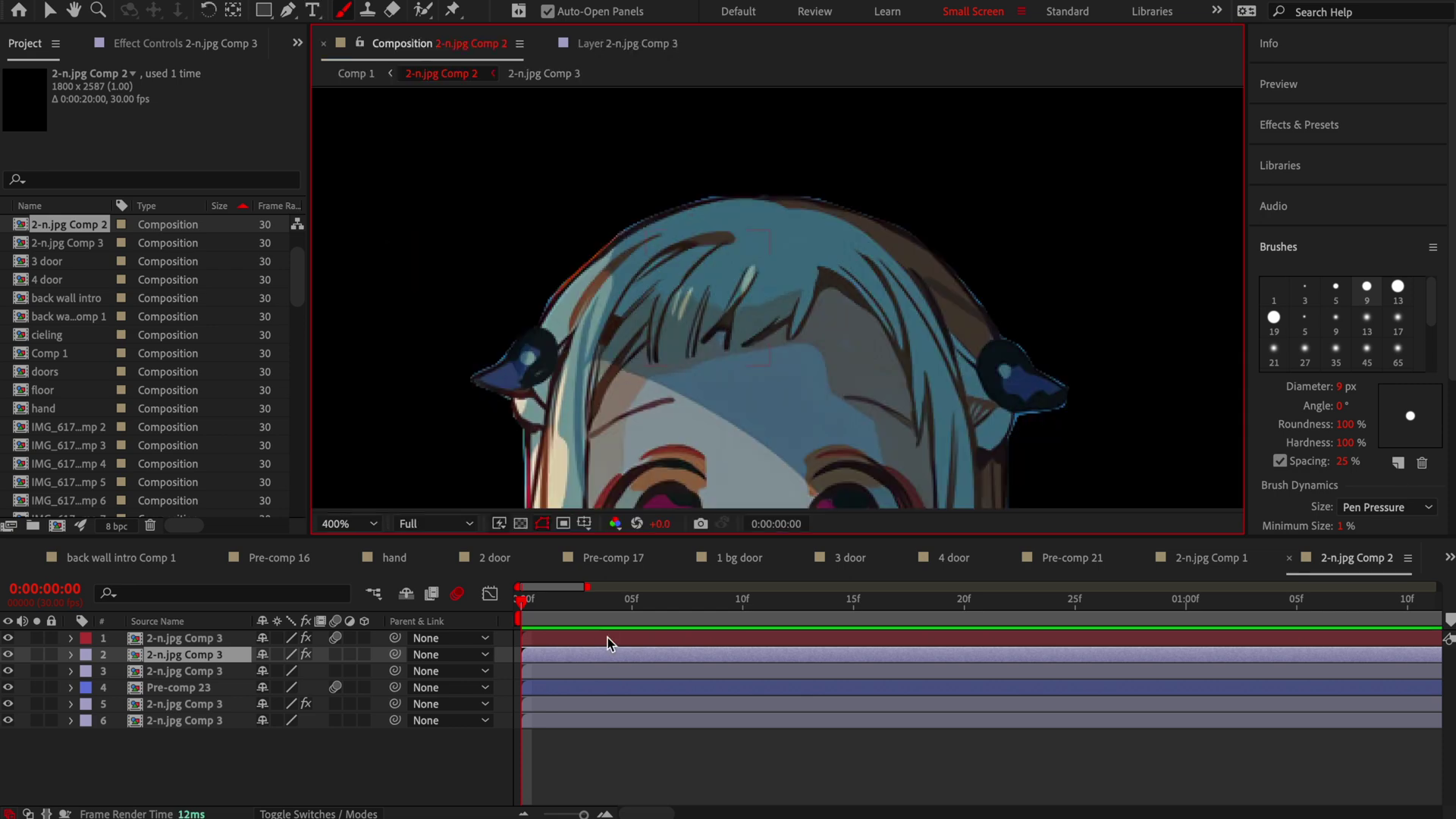
# Pre-compose the painted layer into 2-n.jpg Comp 4, label it red and solo it.
pyautogui.rightClick(610, 653)
pyautogui.click(645, 692)
pyautogui.click(861, 527)
pyautogui.click(85, 654)
pyautogui.click(125, 494)
pyautogui.click(36, 654)
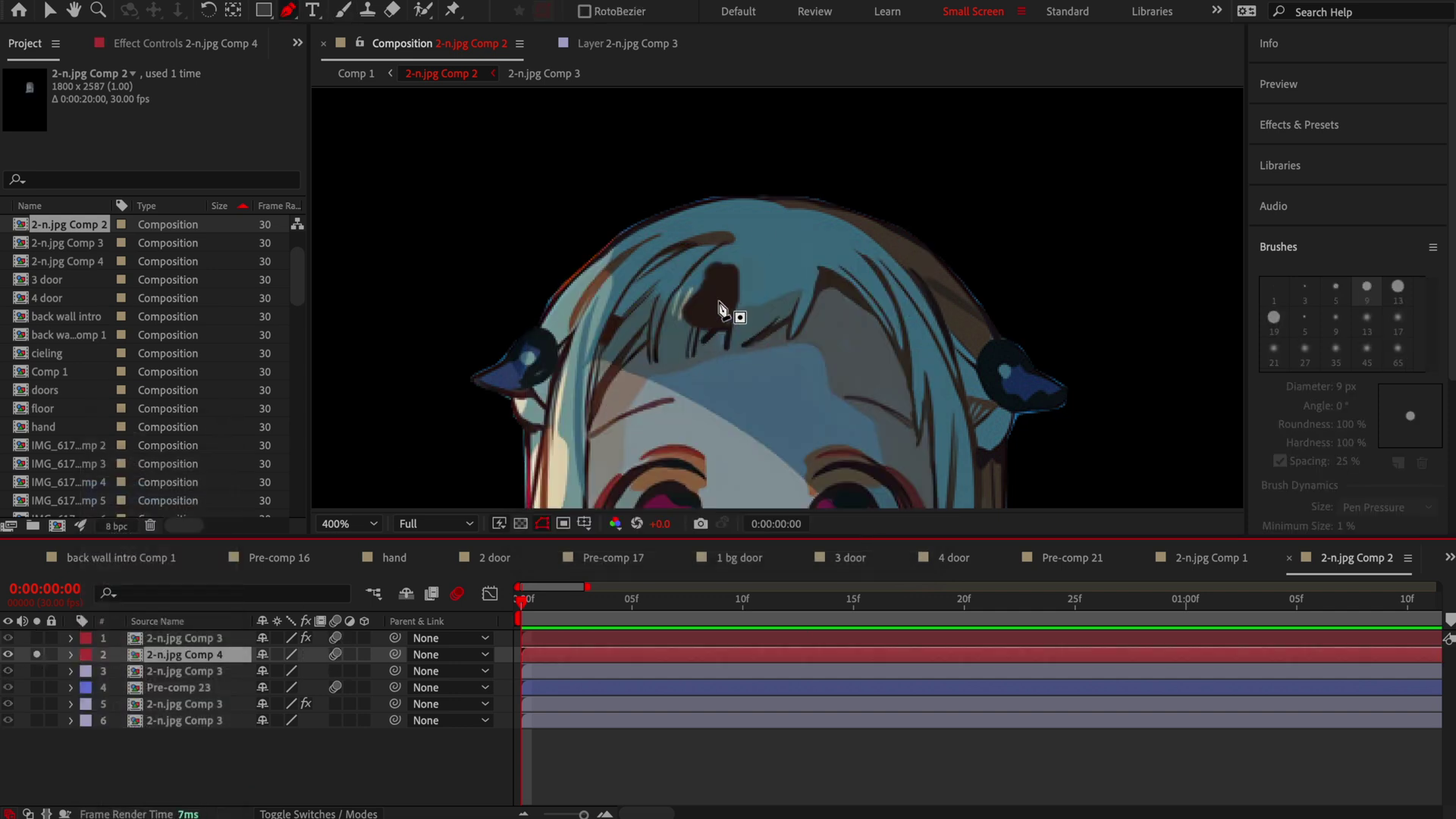
# Draw a closed mask around another hair strand on 2-n.jpg Comp 4.
pyautogui.scroll(1, 722, 309)
pyautogui.click(926, 188)
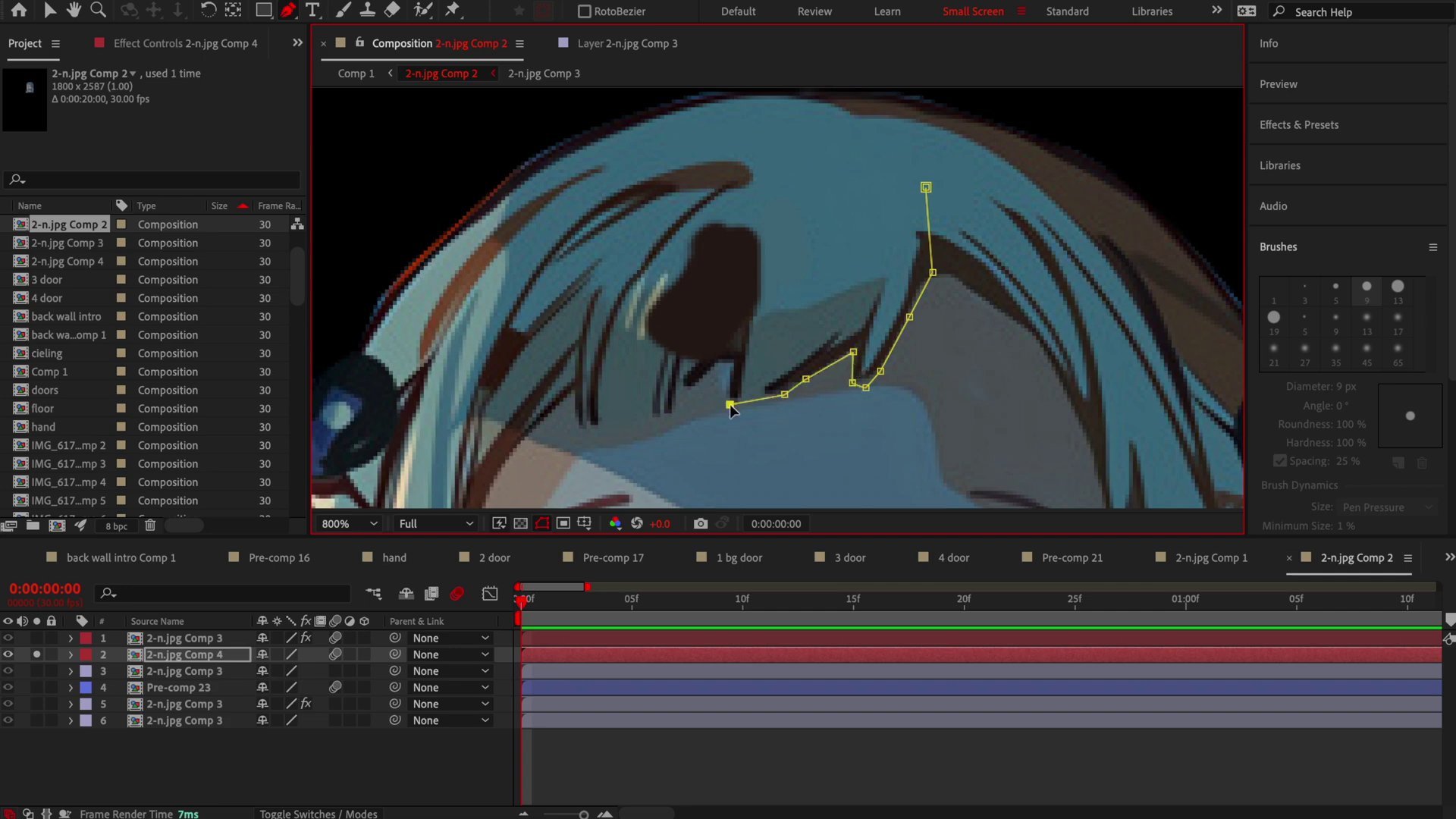
pyautogui.hotkey('ctrl', 'z')
pyautogui.click(672, 361)
pyautogui.click(642, 317)
pyautogui.click(926, 188)
# At 6:13, place puppet pins along the second hair strand and reveal their properties.
pyautogui.hscroll(5, 800, 753)
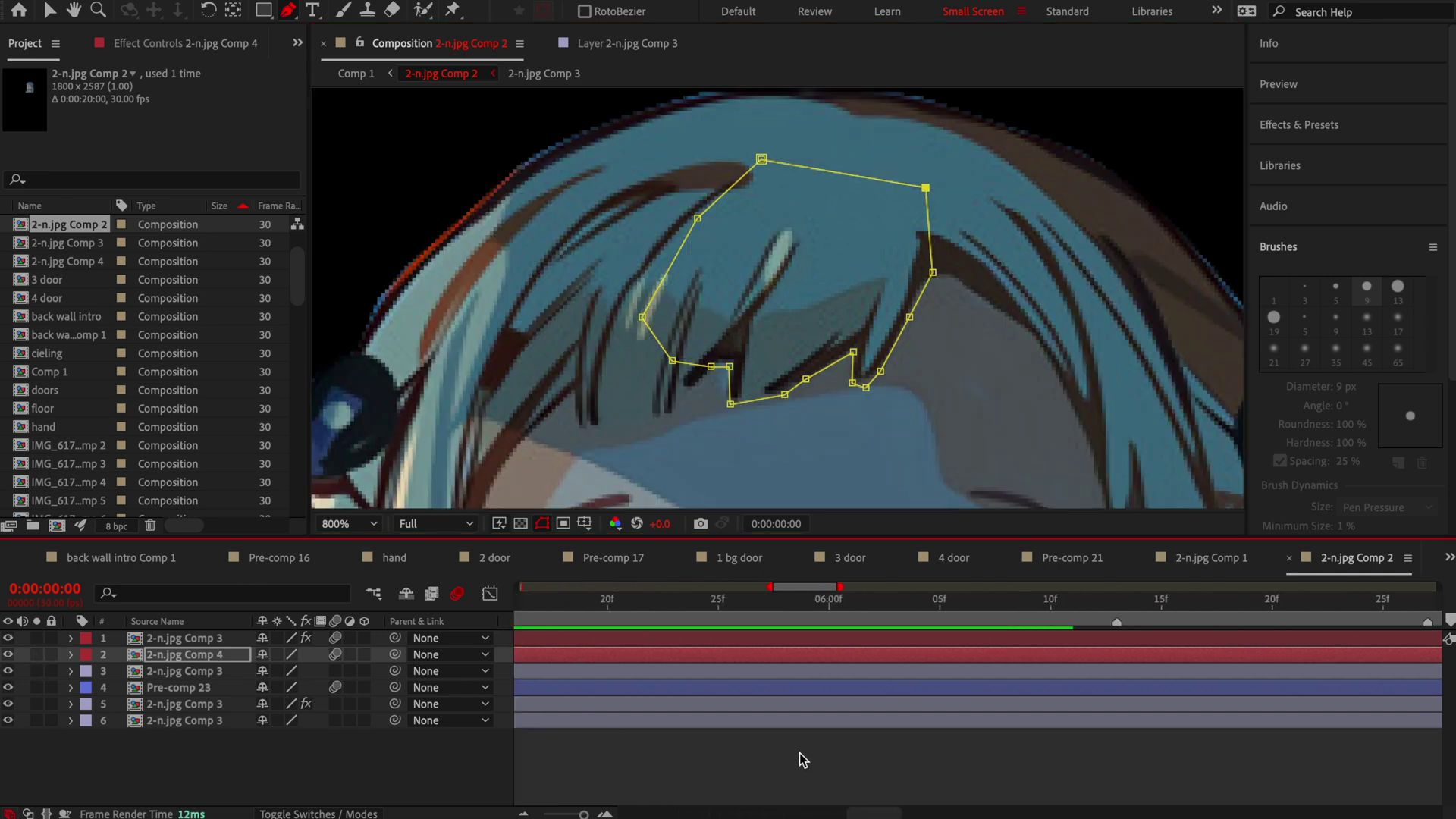
pyautogui.scroll(-2, 799, 753)
pyautogui.click(643, 604)
pyautogui.click(453, 10)
pyautogui.click(765, 170)
pyautogui.click(913, 212)
pyautogui.click(744, 388)
pyautogui.press('u')
# At 6:20, drag the tip and another pin to bend the strand into a sway pose.
pyautogui.scroll(2, 741, 711)
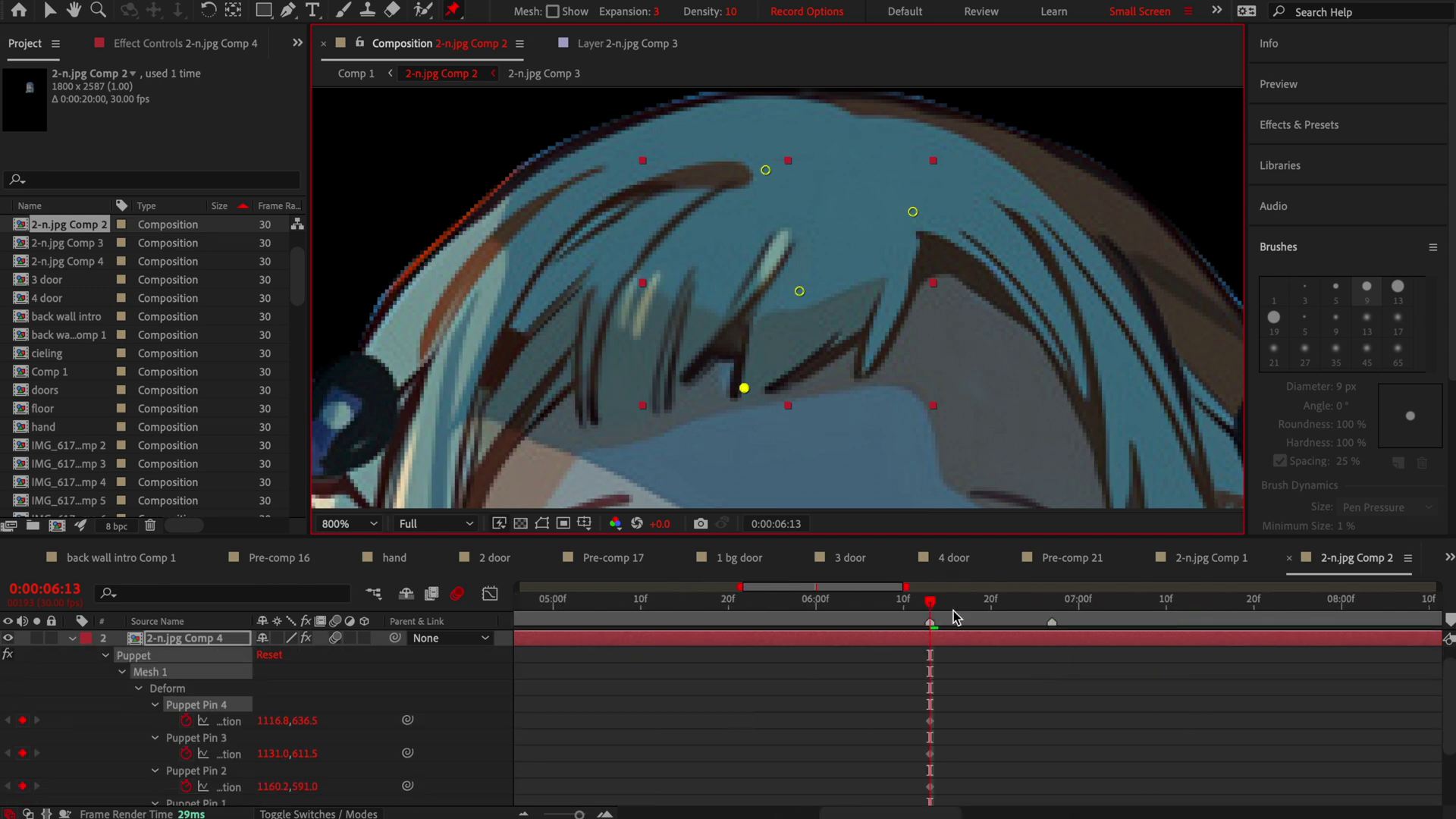
pyautogui.click(998, 603)
pyautogui.press('v')
pyautogui.click(991, 607)
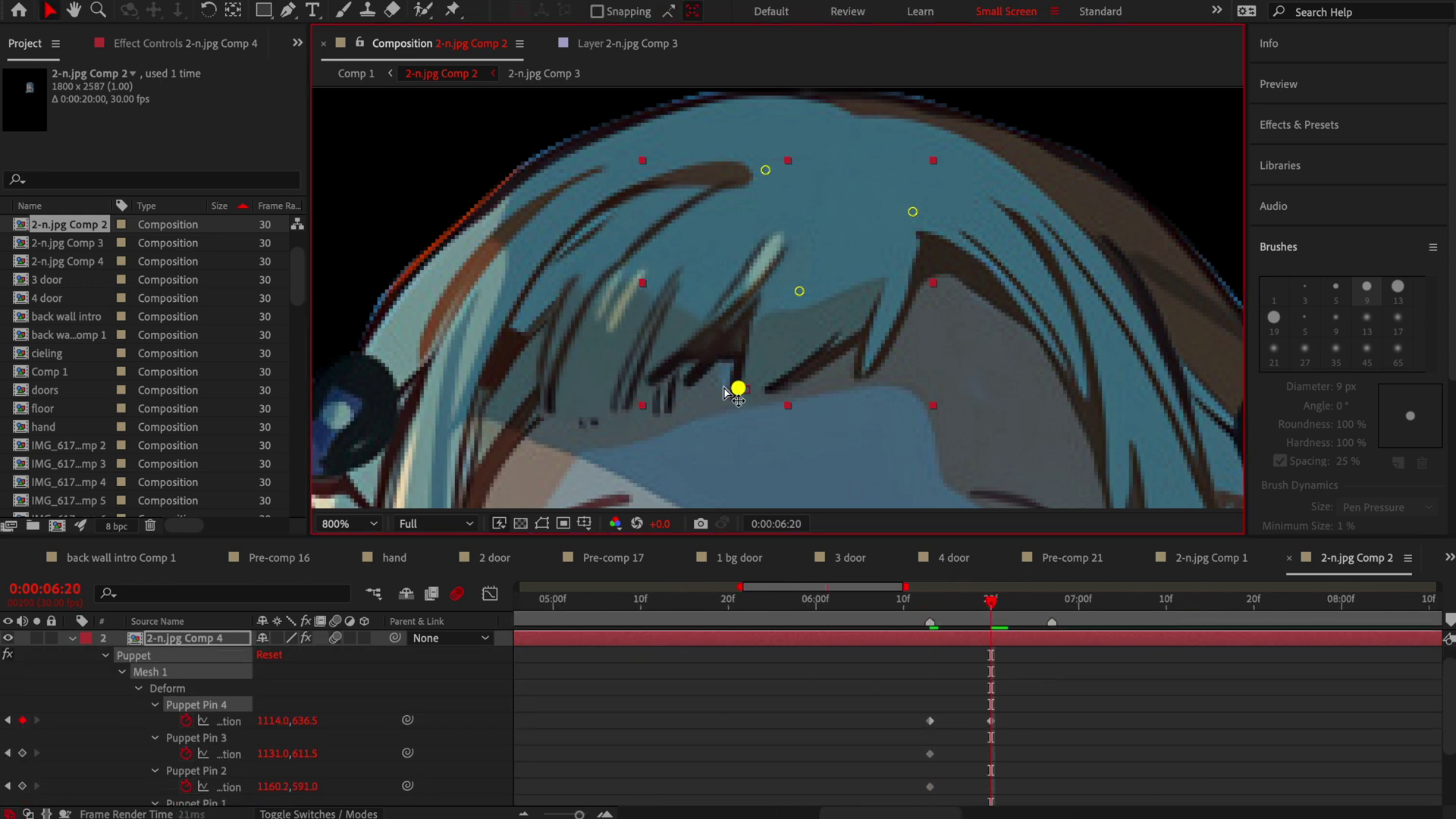
pyautogui.moveTo(741, 389); pyautogui.dragTo(707, 377)
pyautogui.moveTo(798, 292); pyautogui.dragTo(761, 288)
# Easy Ease all pin keyframes and shift Puppet Pin 3's keys about a frame earlier.
pyautogui.moveTo(910, 697); pyautogui.dragTo(1044, 792)
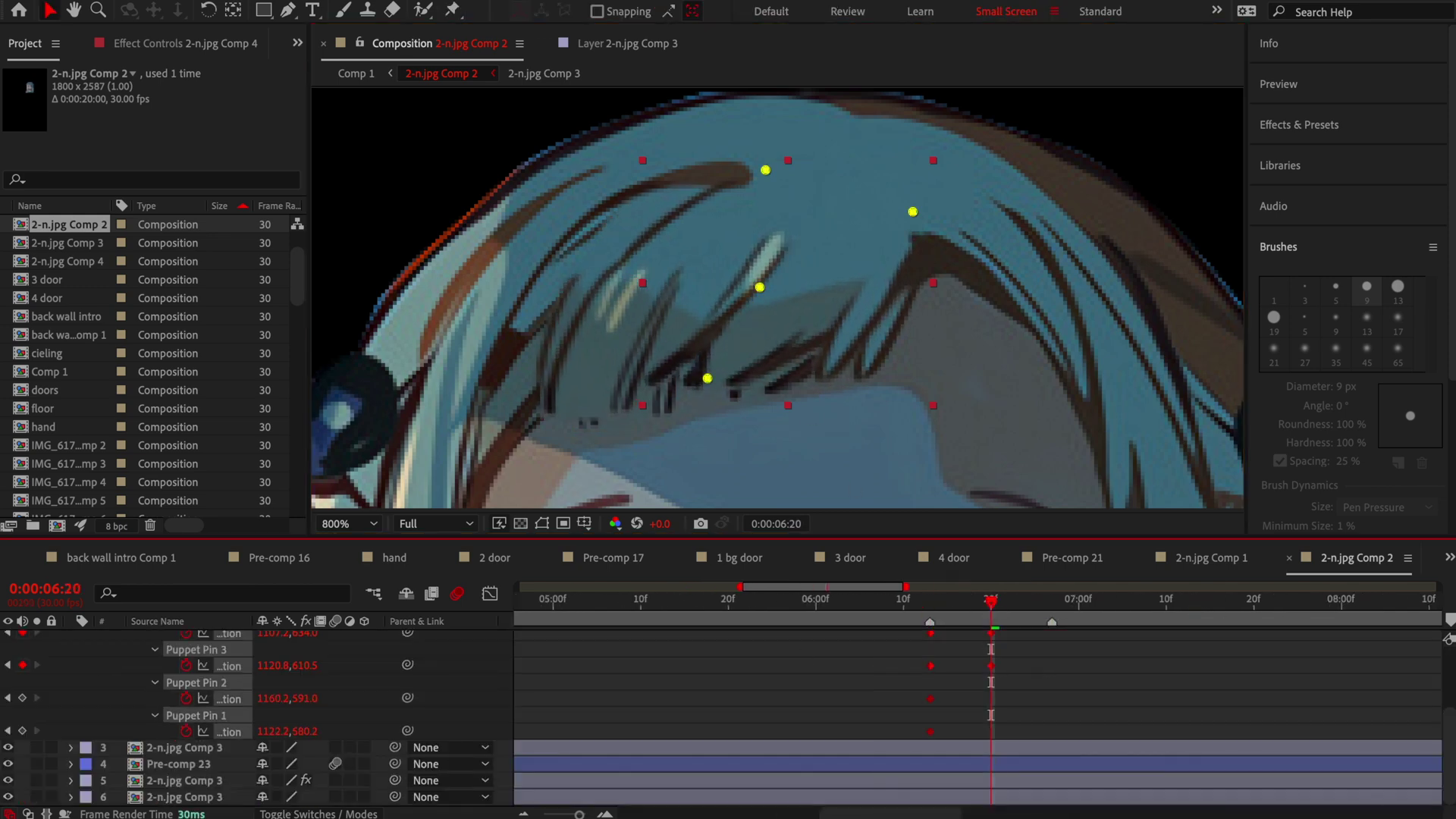
pyautogui.press('F9')
pyautogui.moveTo(996, 741); pyautogui.dragTo(959, 749)
pyautogui.click(1025, 603)
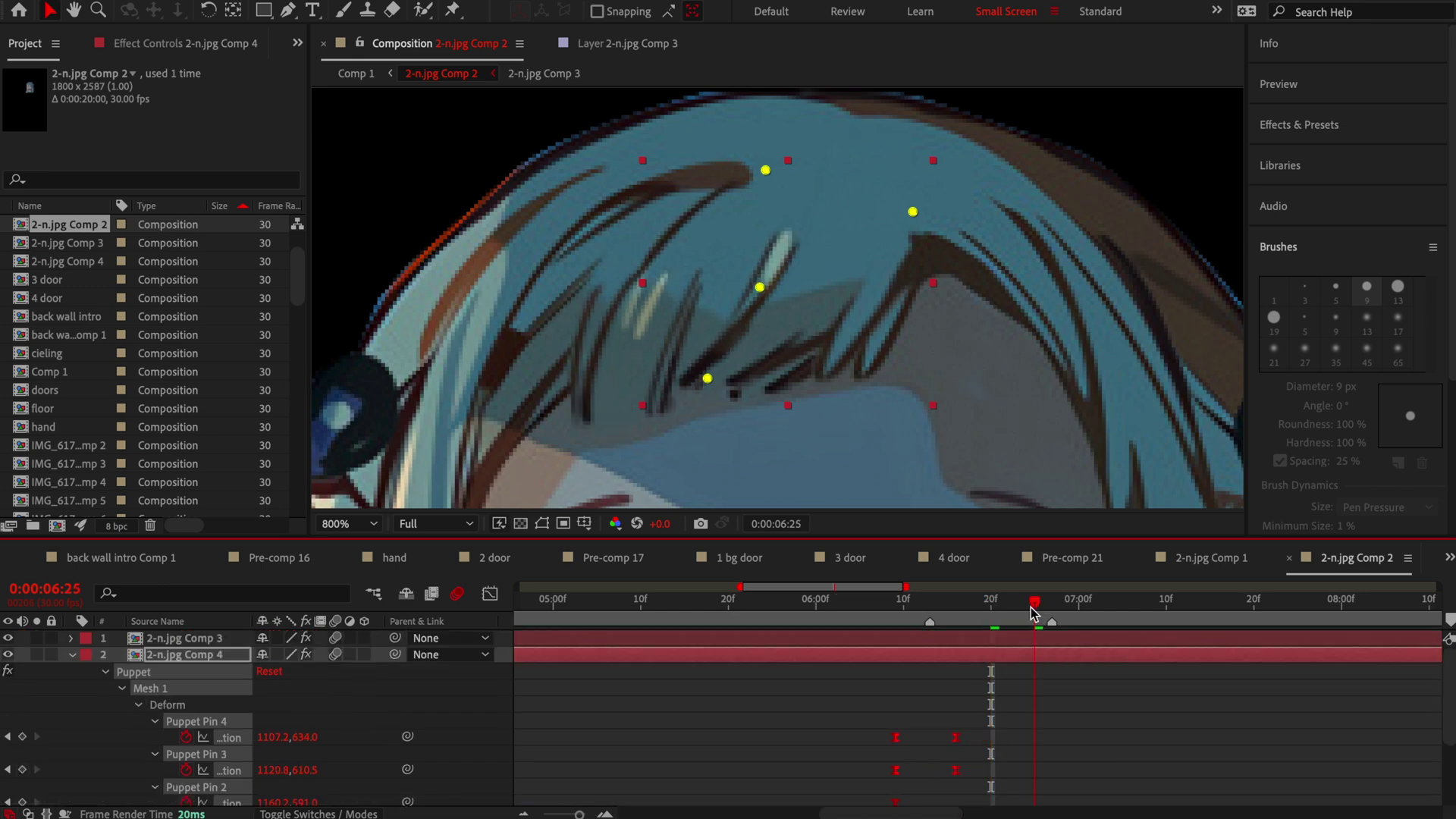
pyautogui.moveTo(1057, 719); pyautogui.dragTo(865, 732)
pyautogui.moveTo(957, 721); pyautogui.dragTo(939, 721)
pyautogui.click(930, 604)
pyautogui.press('u')
pyautogui.scroll(-2, 832, 253)
# Duplicate layer 3 and open the copy in the Layer panel with the Brush tool.
pyautogui.click(726, 674)
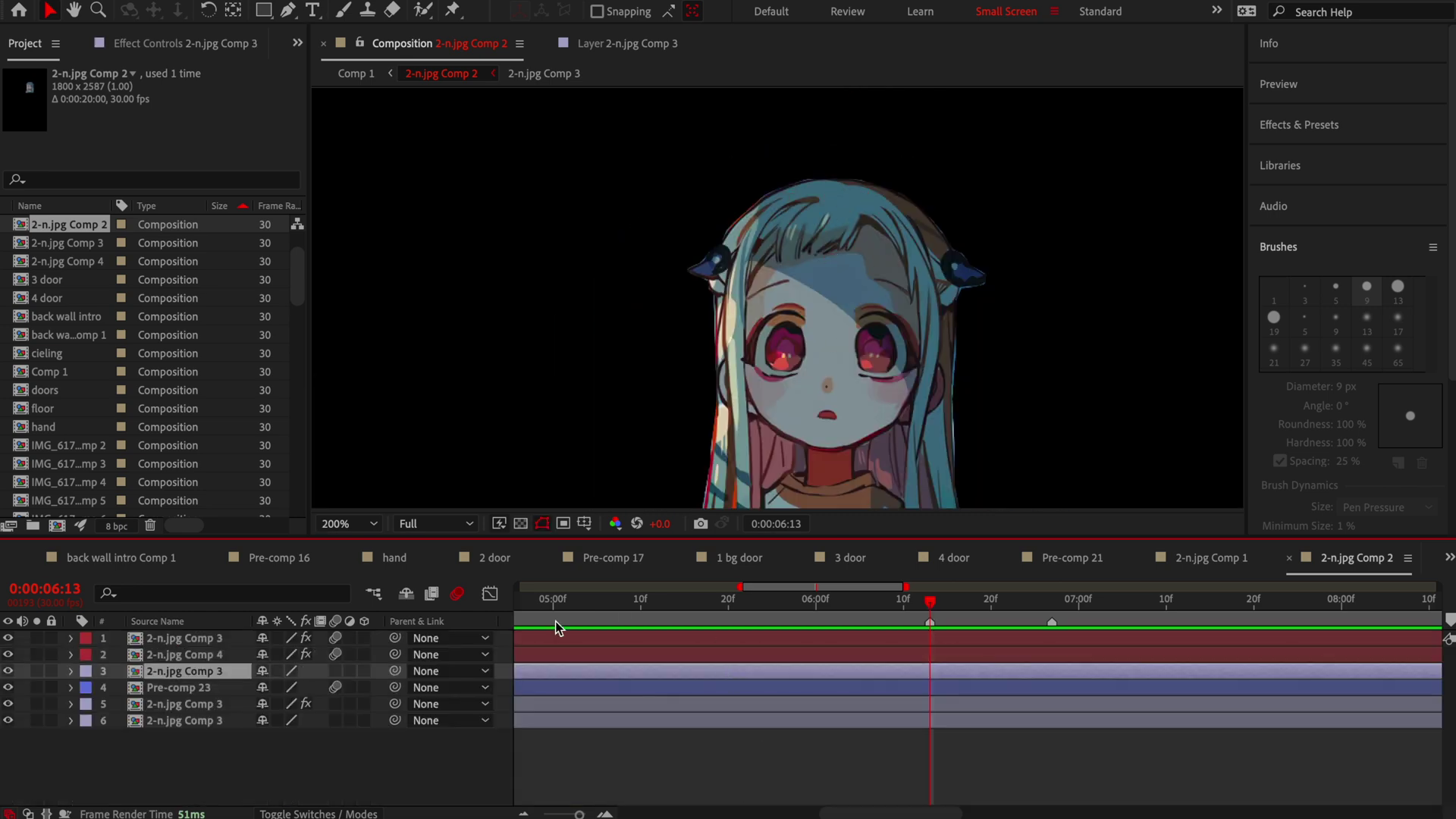
pyautogui.hotkey('ctrl', 'd')
pyautogui.press('Home')
pyautogui.hotkey('ctrl', 'b')
pyautogui.doubleClick(555, 671)
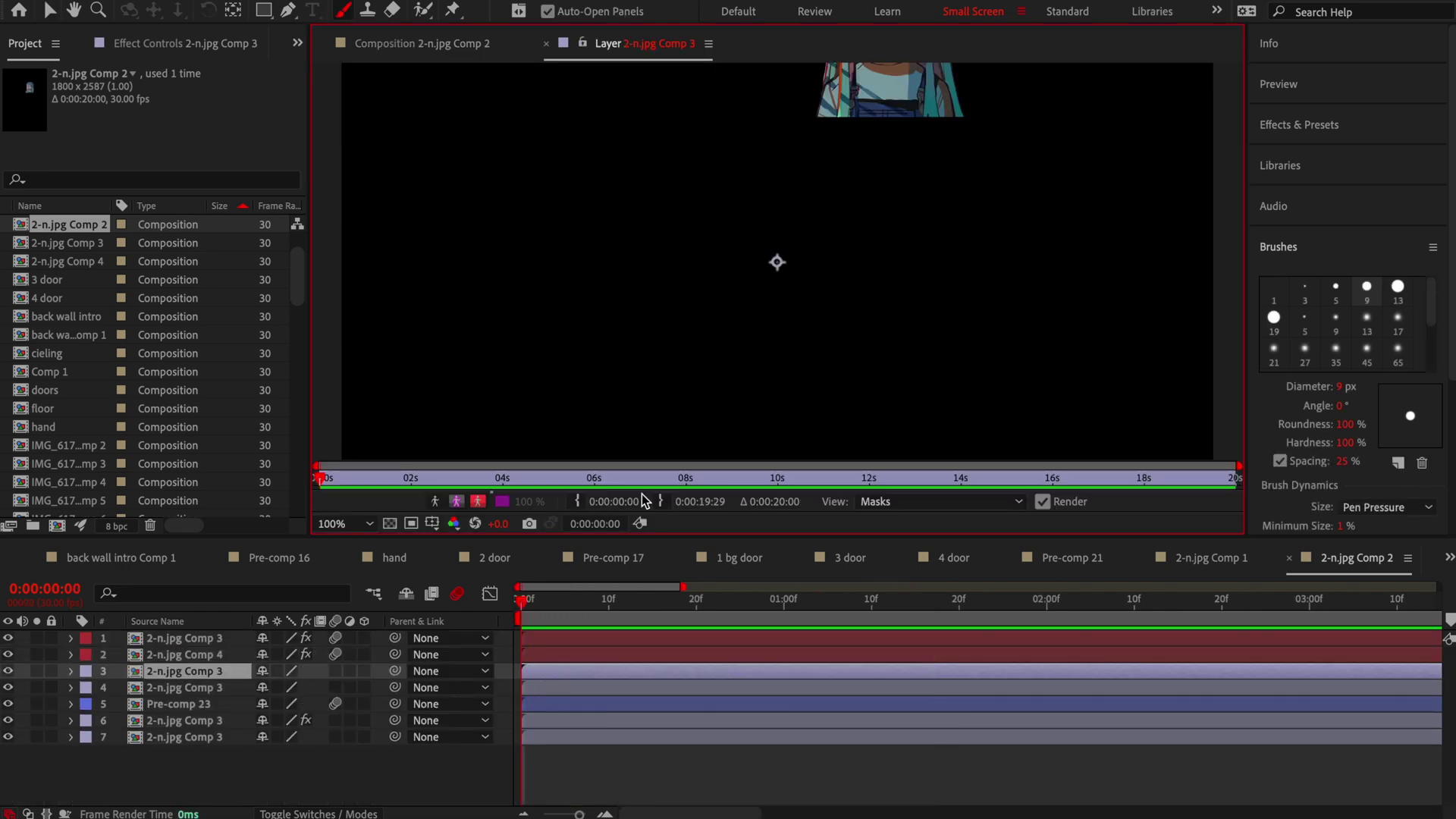
# Paint blue strokes over the pale streaks in the top hair, shrinking the brush to 1 px.
pyautogui.scroll(3, 793, 133)
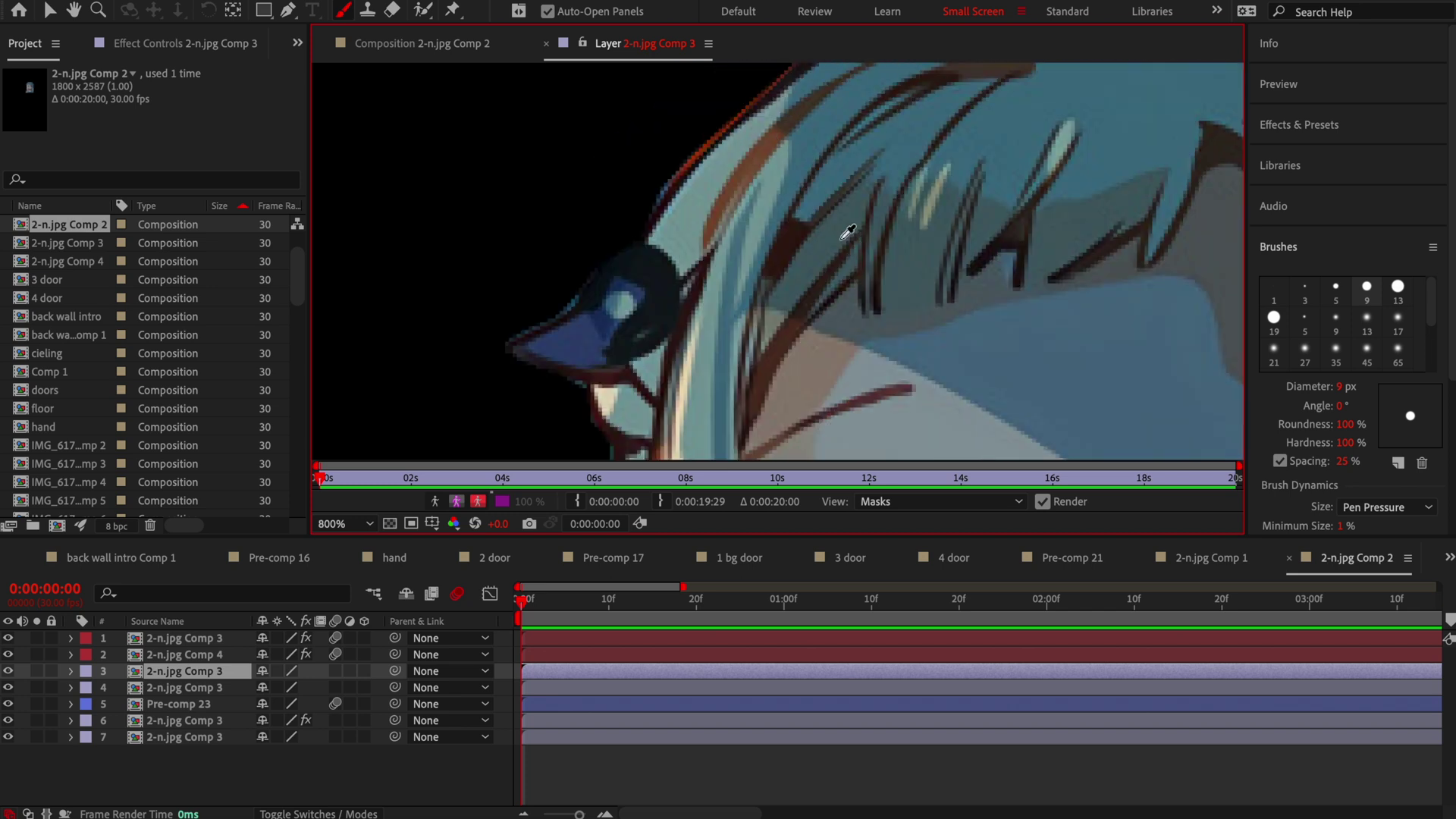
pyautogui.moveTo(878, 202); pyautogui.dragTo(871, 247)
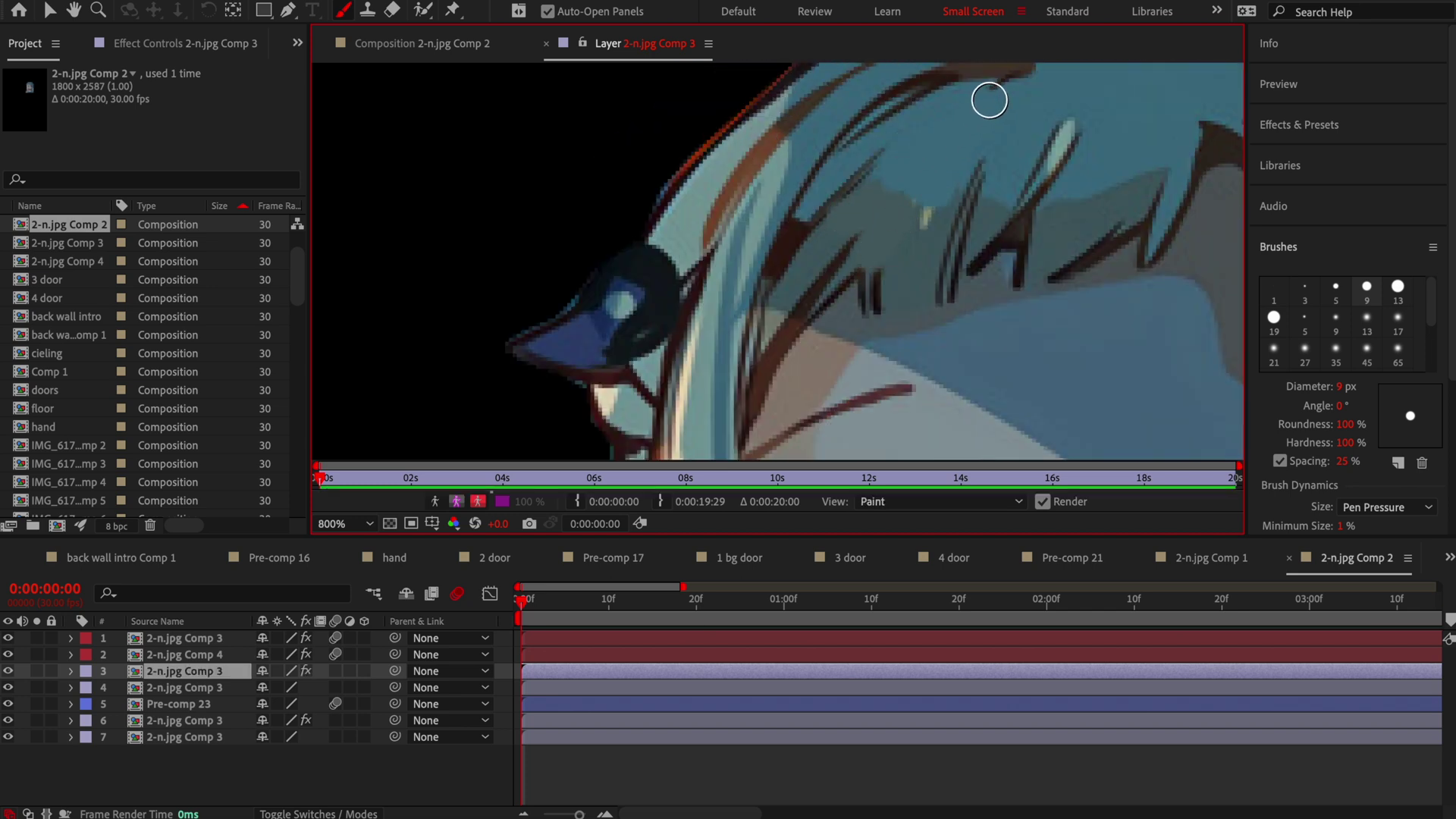
pyautogui.moveTo(950, 181); pyautogui.dragTo(1047, 144)
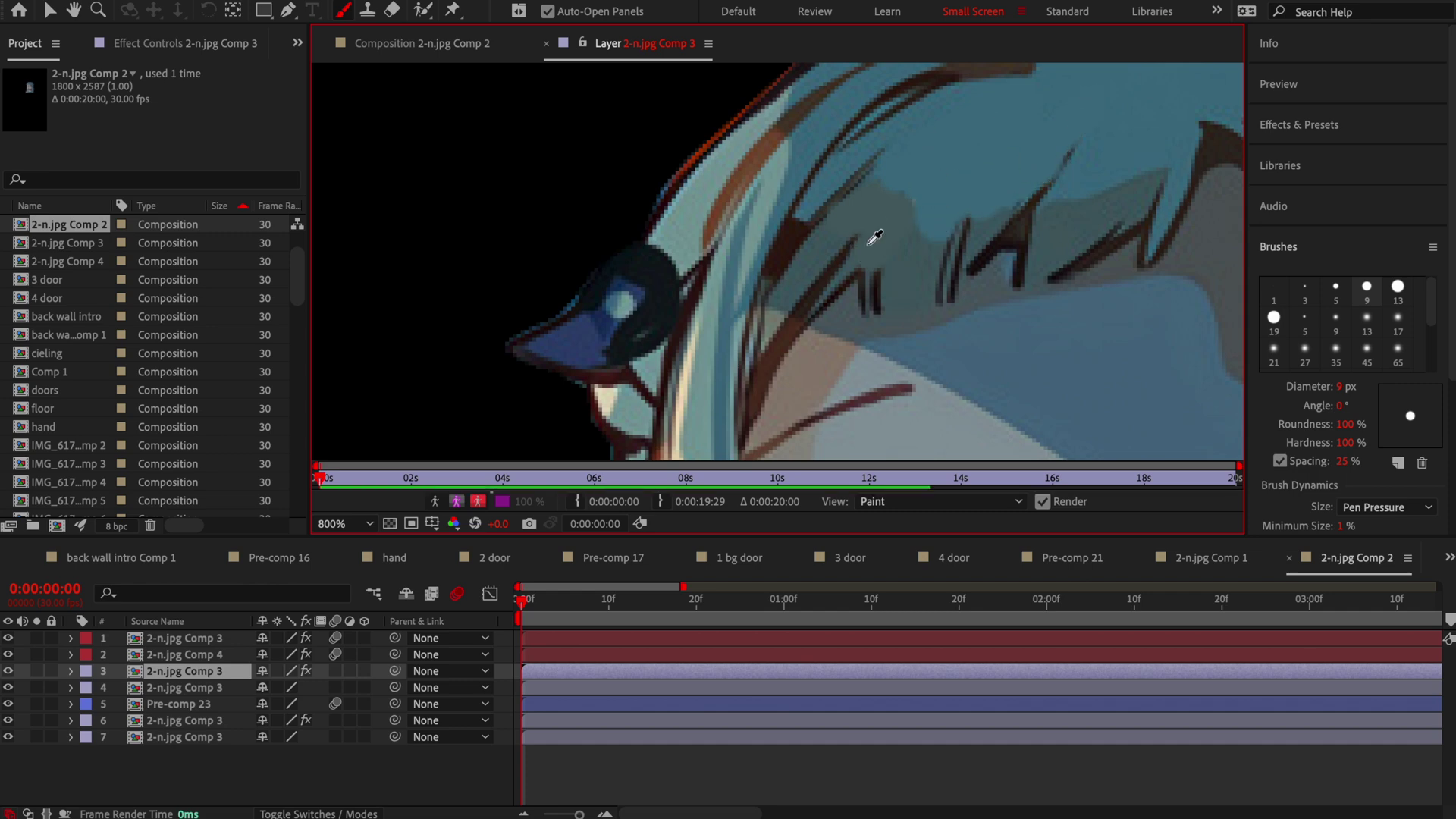
pyautogui.click(1274, 292)
pyautogui.scroll(-1, 924, 214)
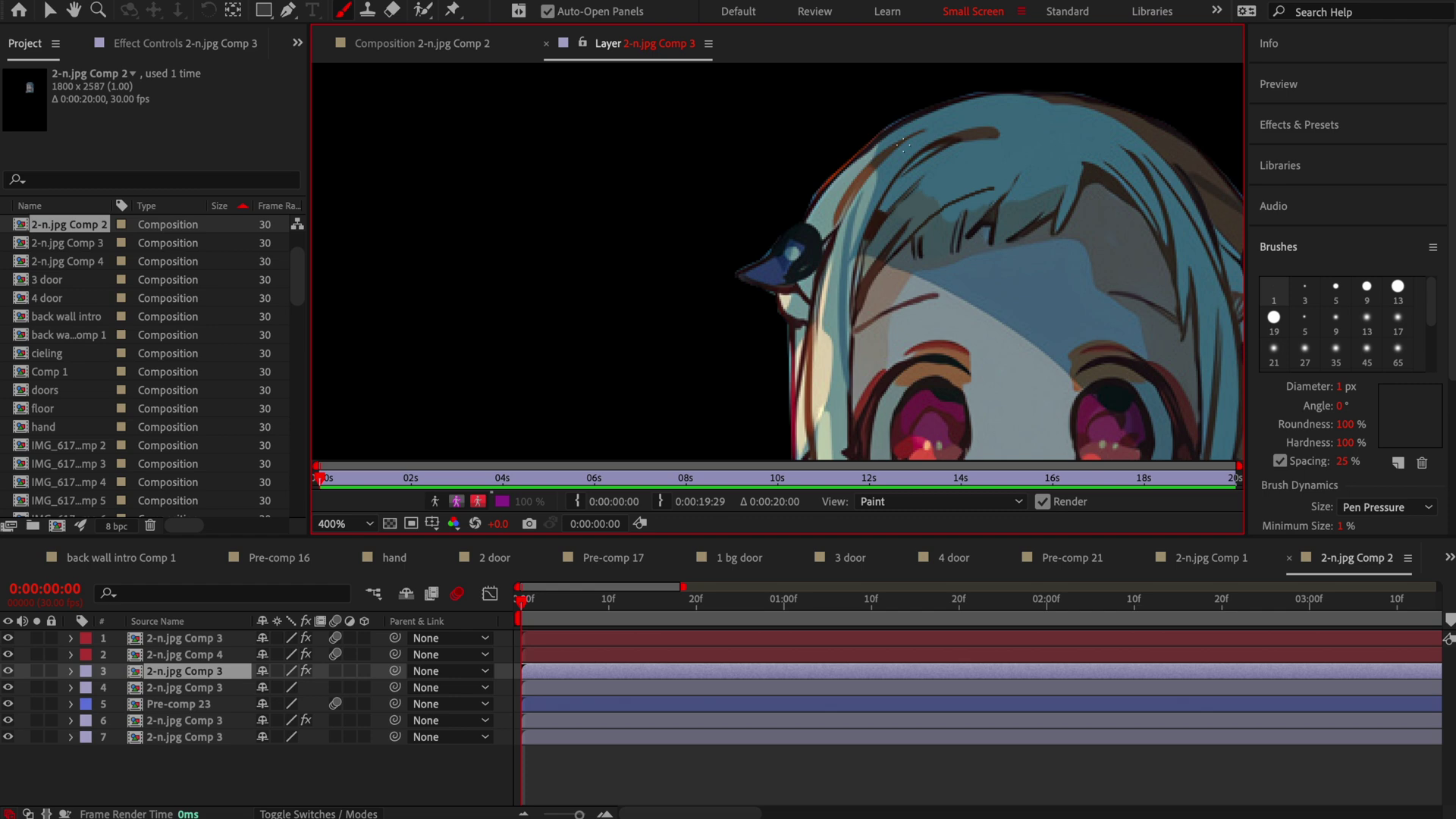
pyautogui.scroll(1, 907, 189)
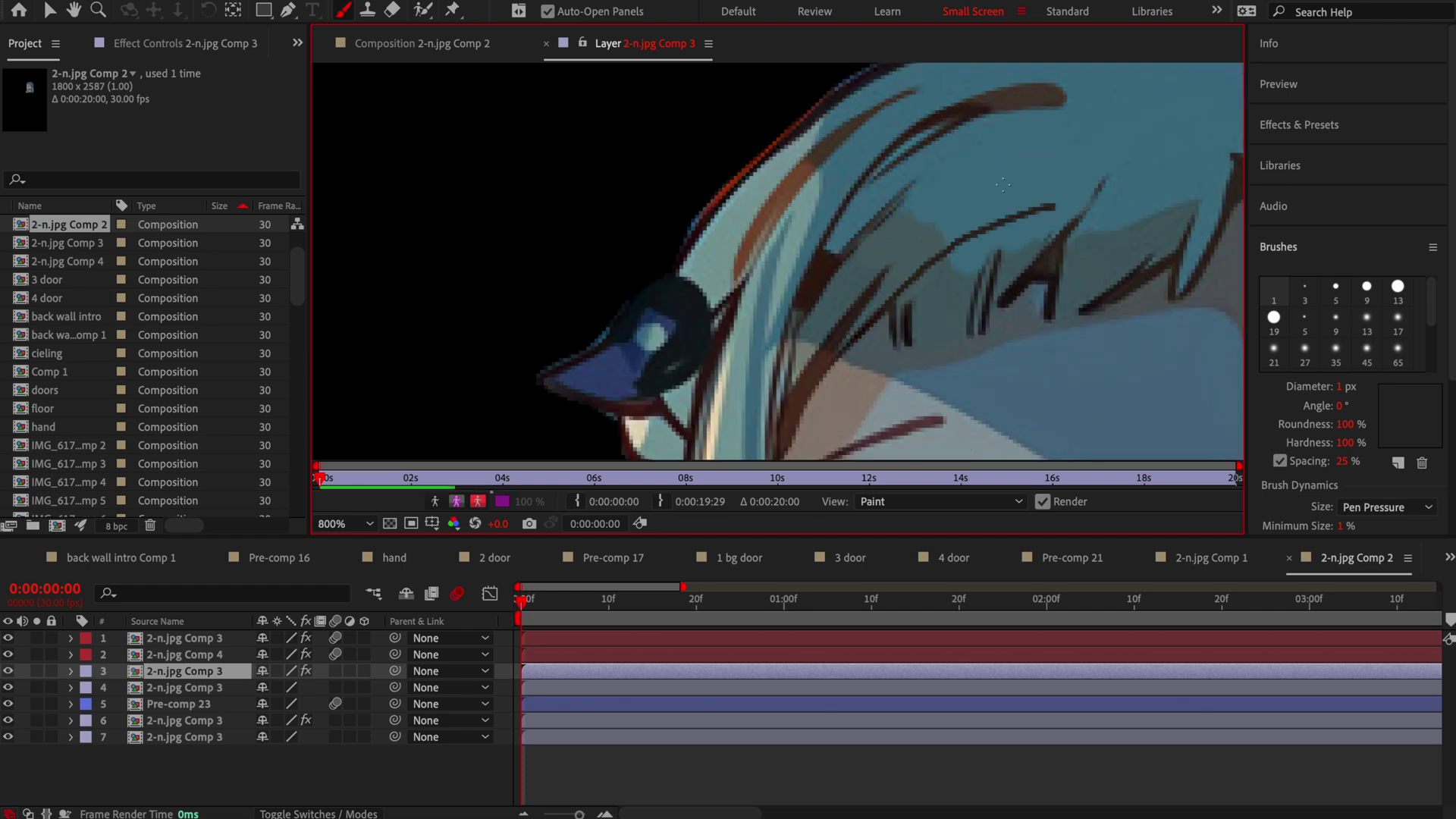
pyautogui.scroll(-2, 919, 178)
pyautogui.scroll(-1, 919, 178)
pyautogui.scroll(3, 850, 282)
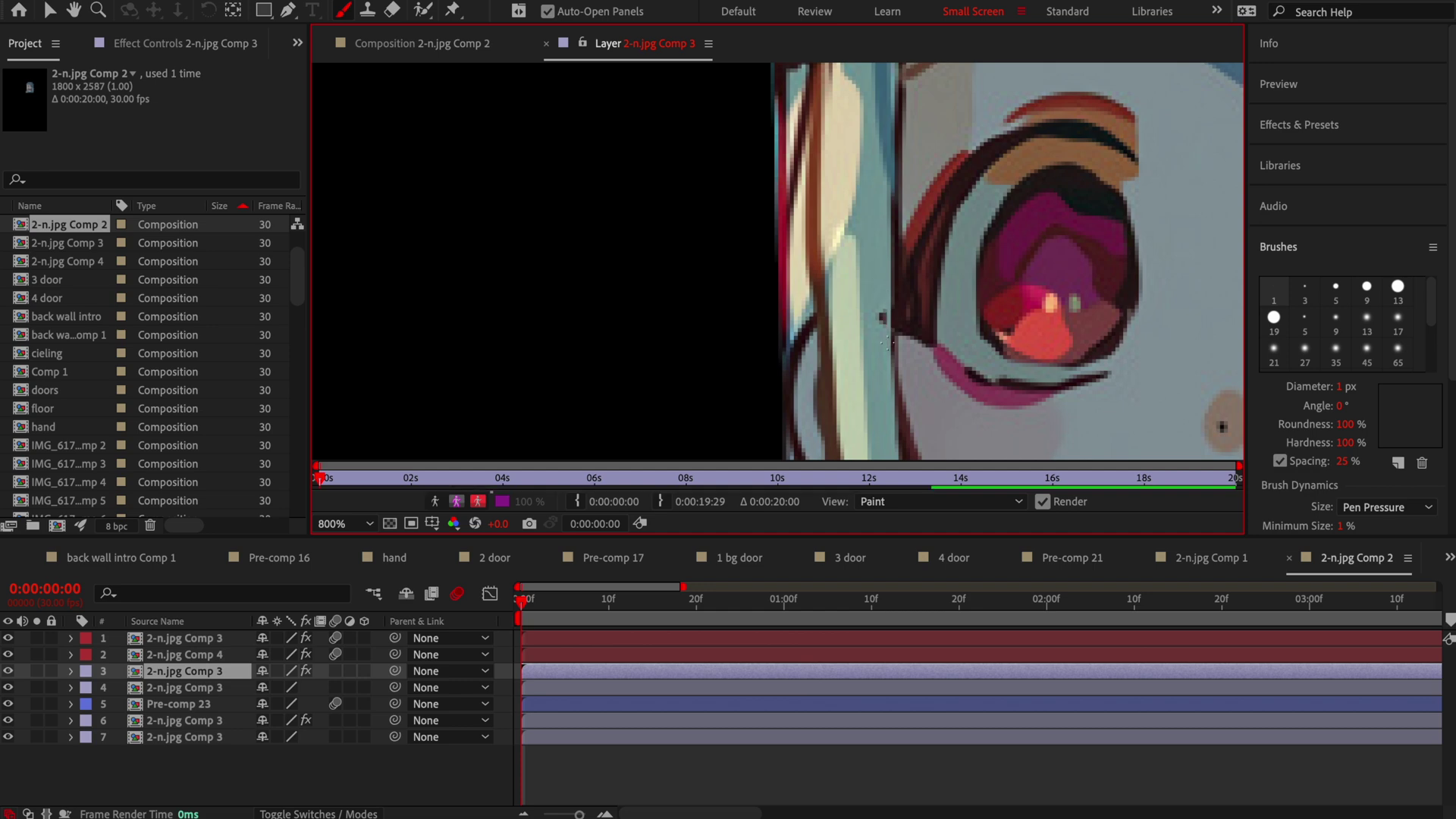
pyautogui.scroll(-3, 880, 303)
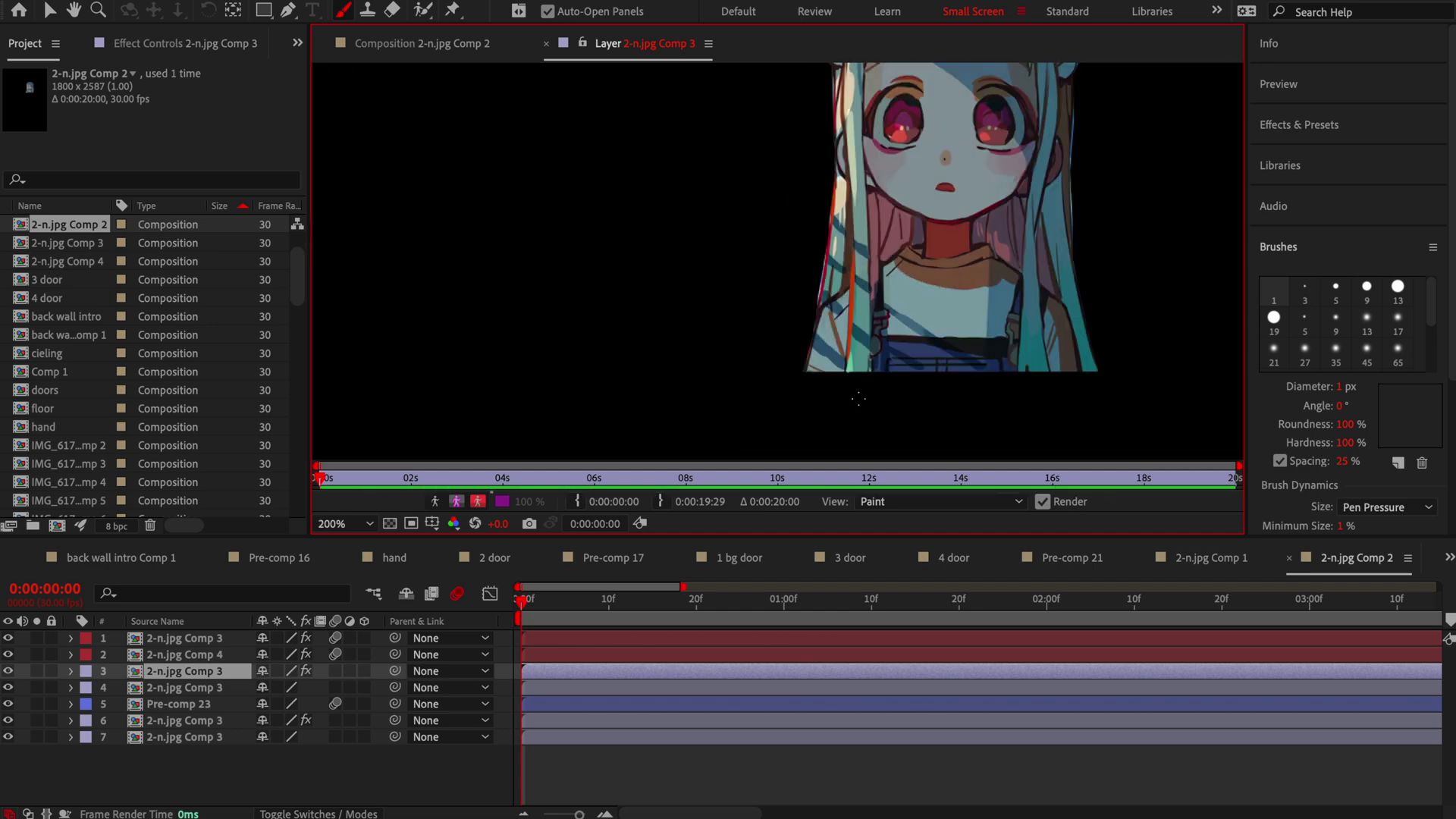
pyautogui.scroll(-1, 858, 397)
pyautogui.scroll(3, 858, 397)
pyautogui.scroll(-2, 674, 138)
pyautogui.scroll(1, 674, 137)
pyautogui.click(398, 43)
# Pre-compose layer 3 into 2-n.jpg Comp 5 and set its label to red.
pyautogui.rightClick(577, 673)
pyautogui.click(650, 694)
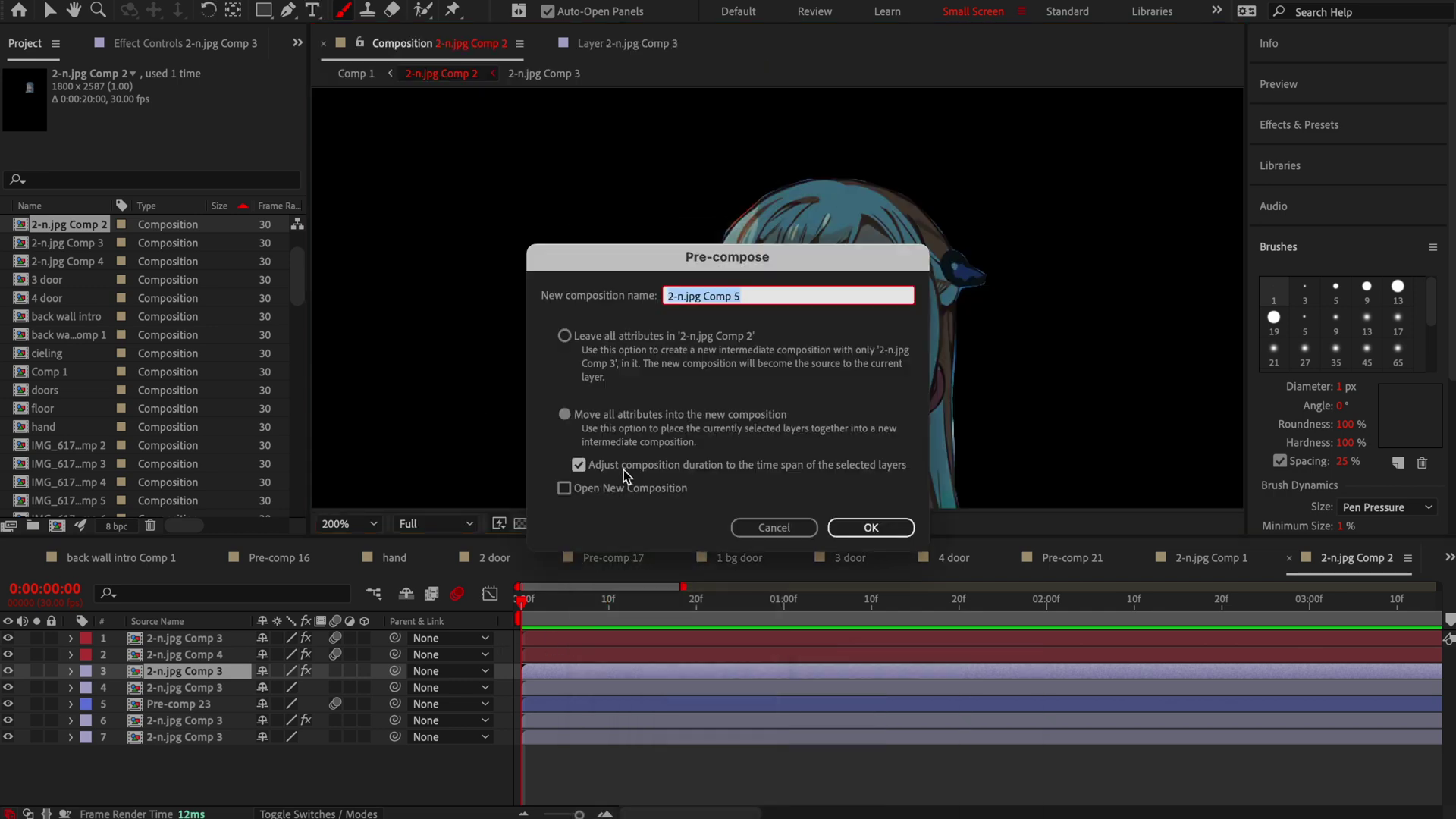
pyautogui.click(871, 528)
pyautogui.click(85, 672)
pyautogui.click(114, 490)
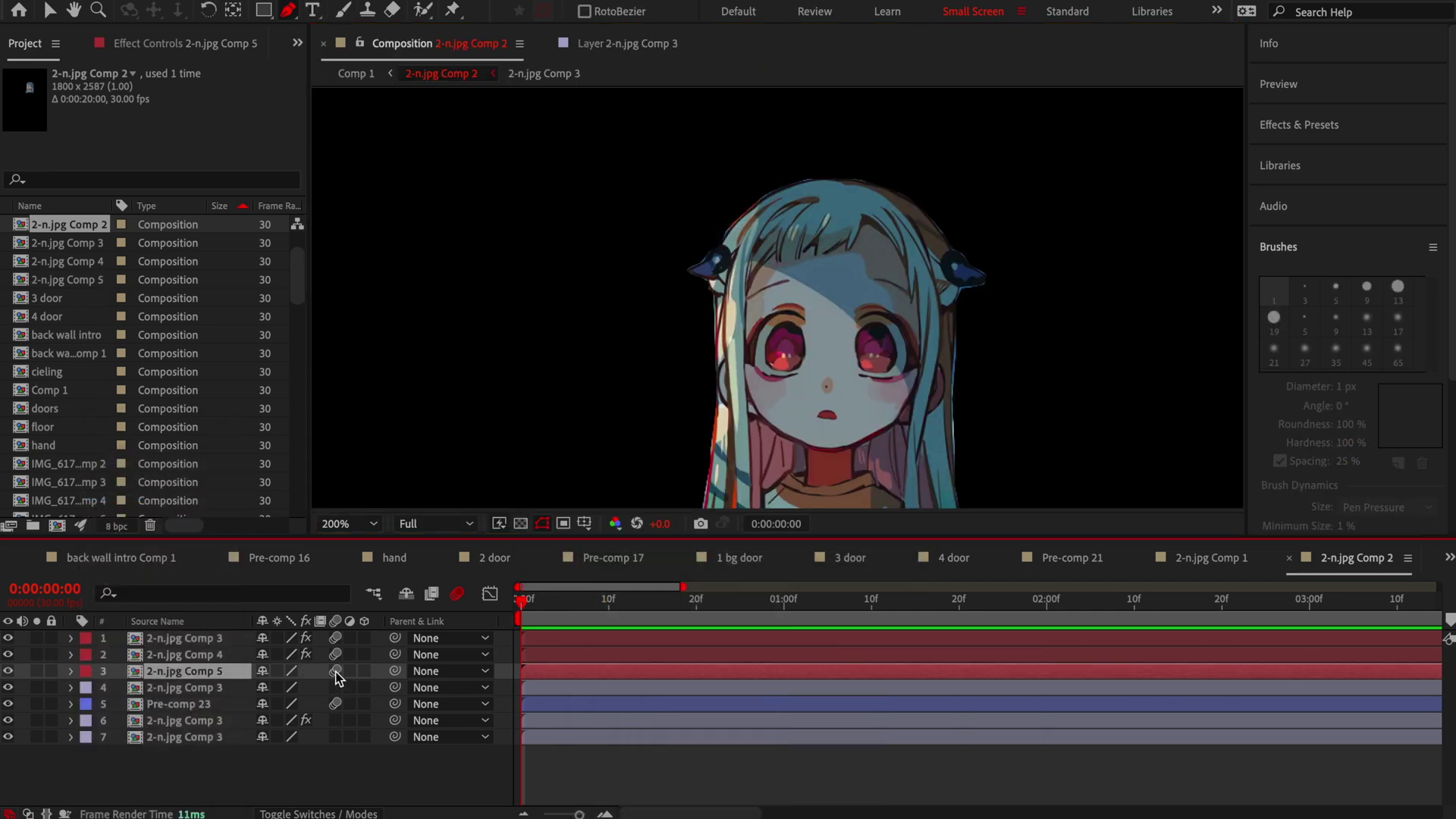
# Start a Pen mask with vertices along the top of the long left hair strand.
pyautogui.press('g')
pyautogui.scroll(4, 804, 225)
pyautogui.moveTo(817, 245); pyautogui.dragTo(871, 237)
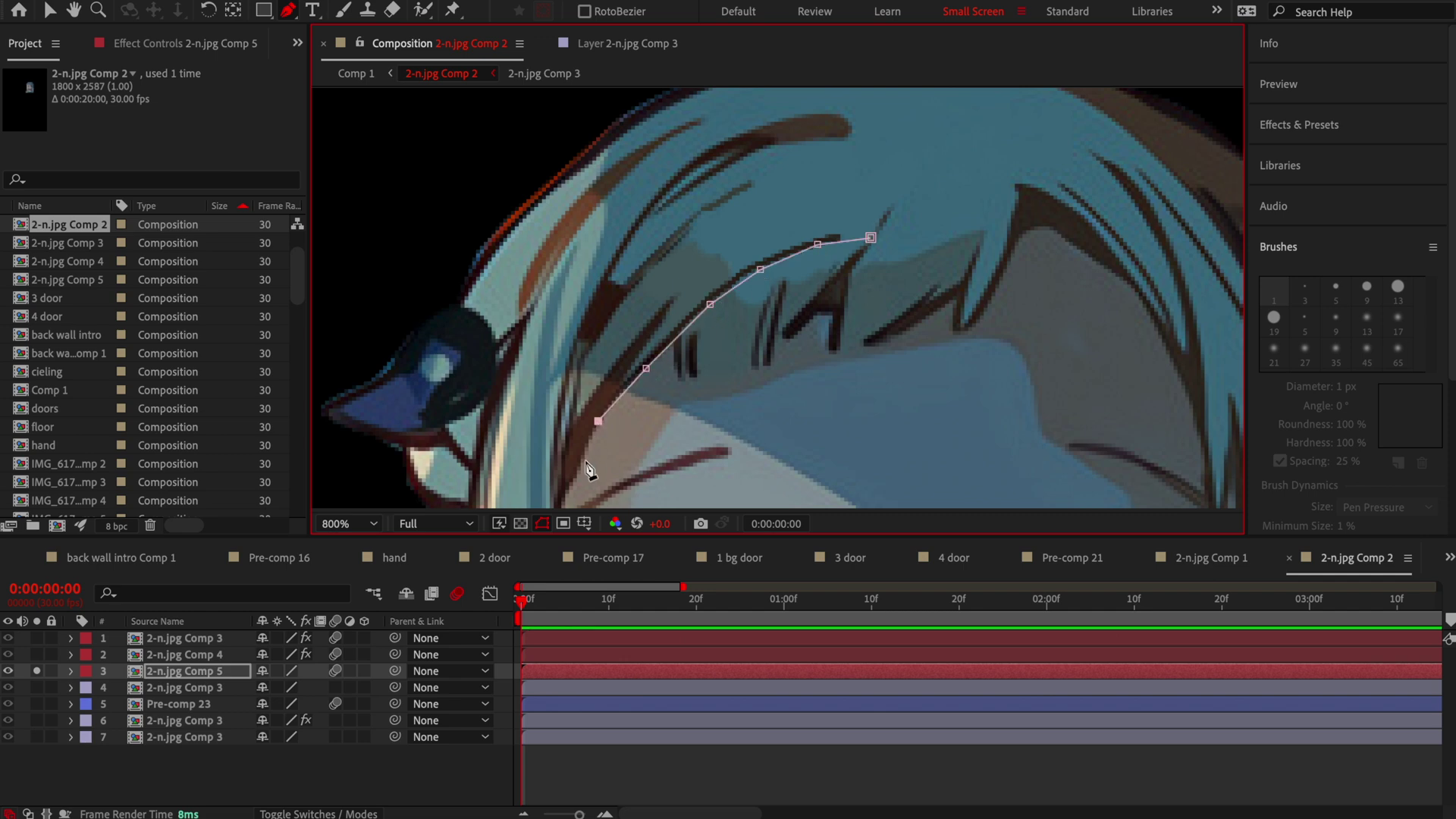
pyautogui.moveTo(577, 477); pyautogui.dragTo(812, 122)
pyautogui.click(796, 170)
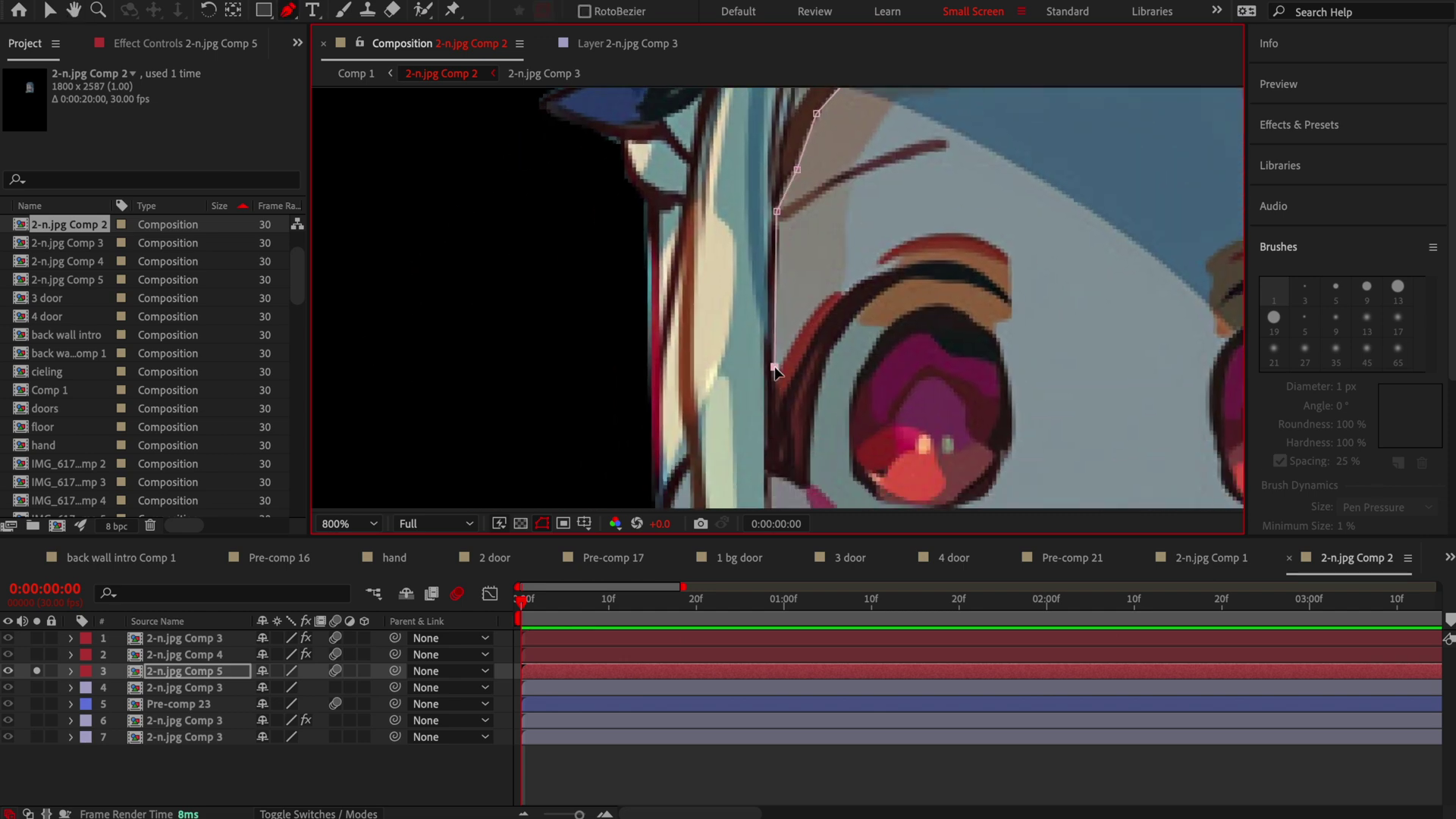
pyautogui.moveTo(772, 493); pyautogui.dragTo(742, 93)
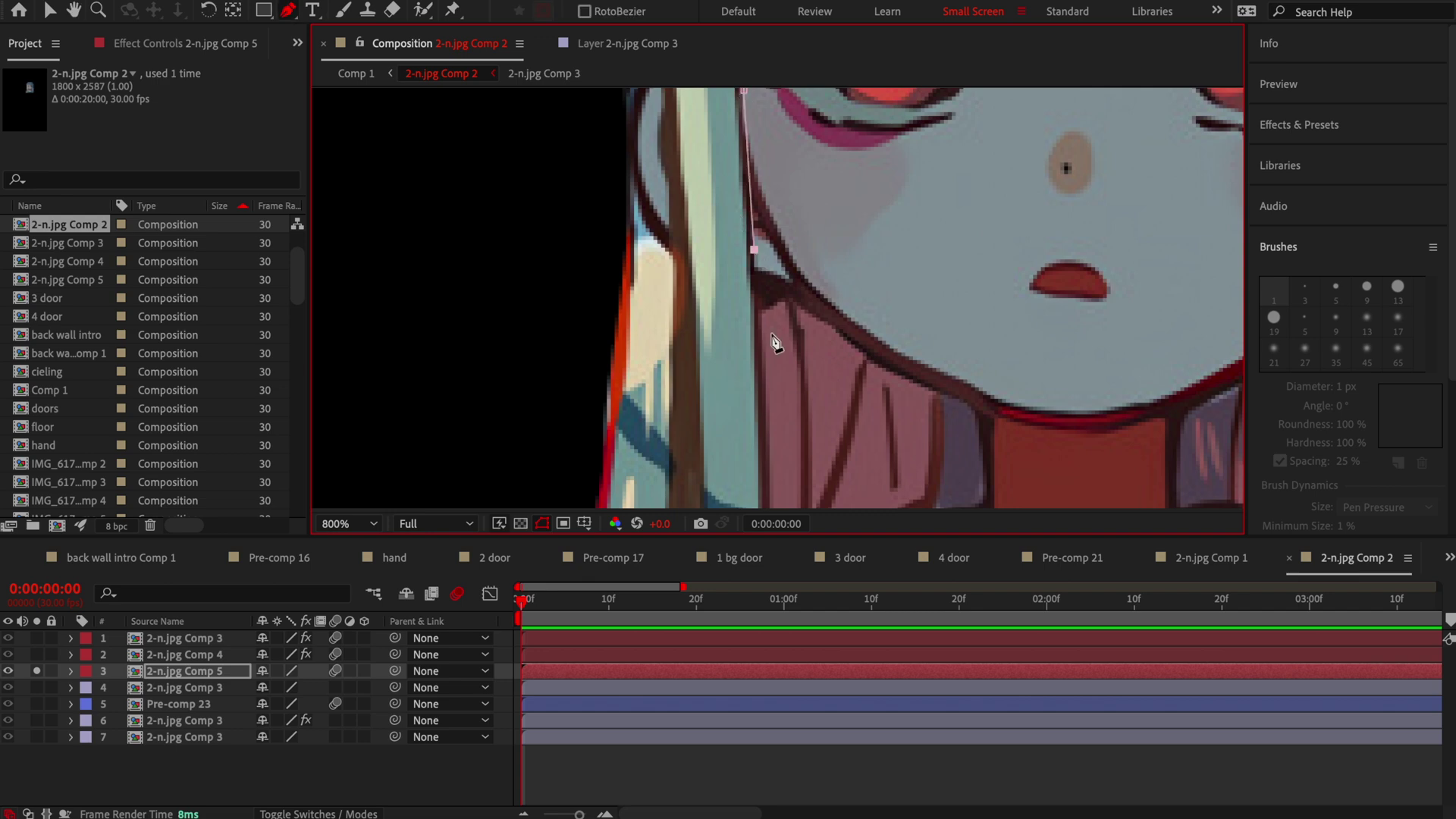
pyautogui.scroll(-2, 762, 252)
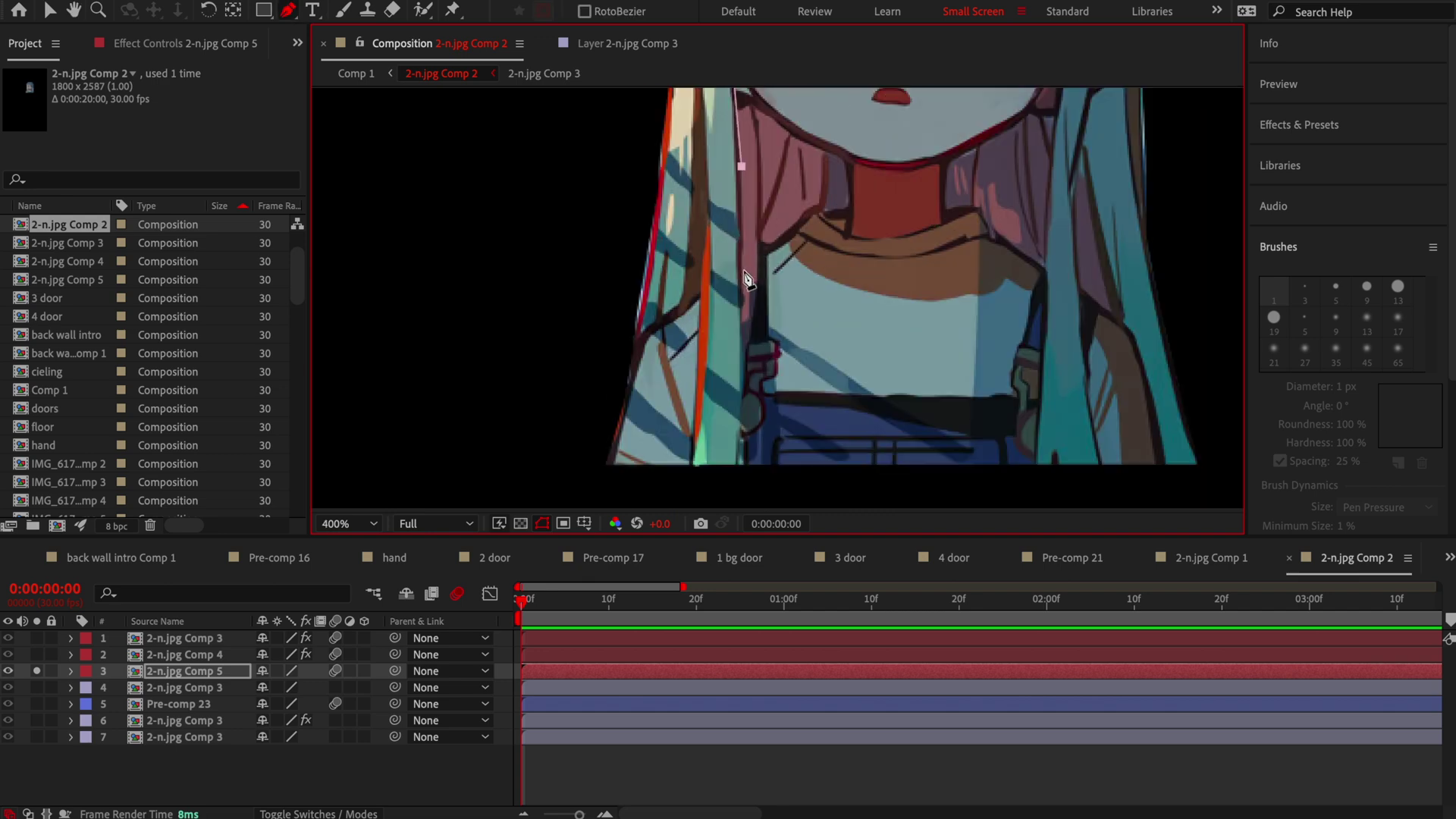
pyautogui.moveTo(743, 171); pyautogui.dragTo(738, 307)
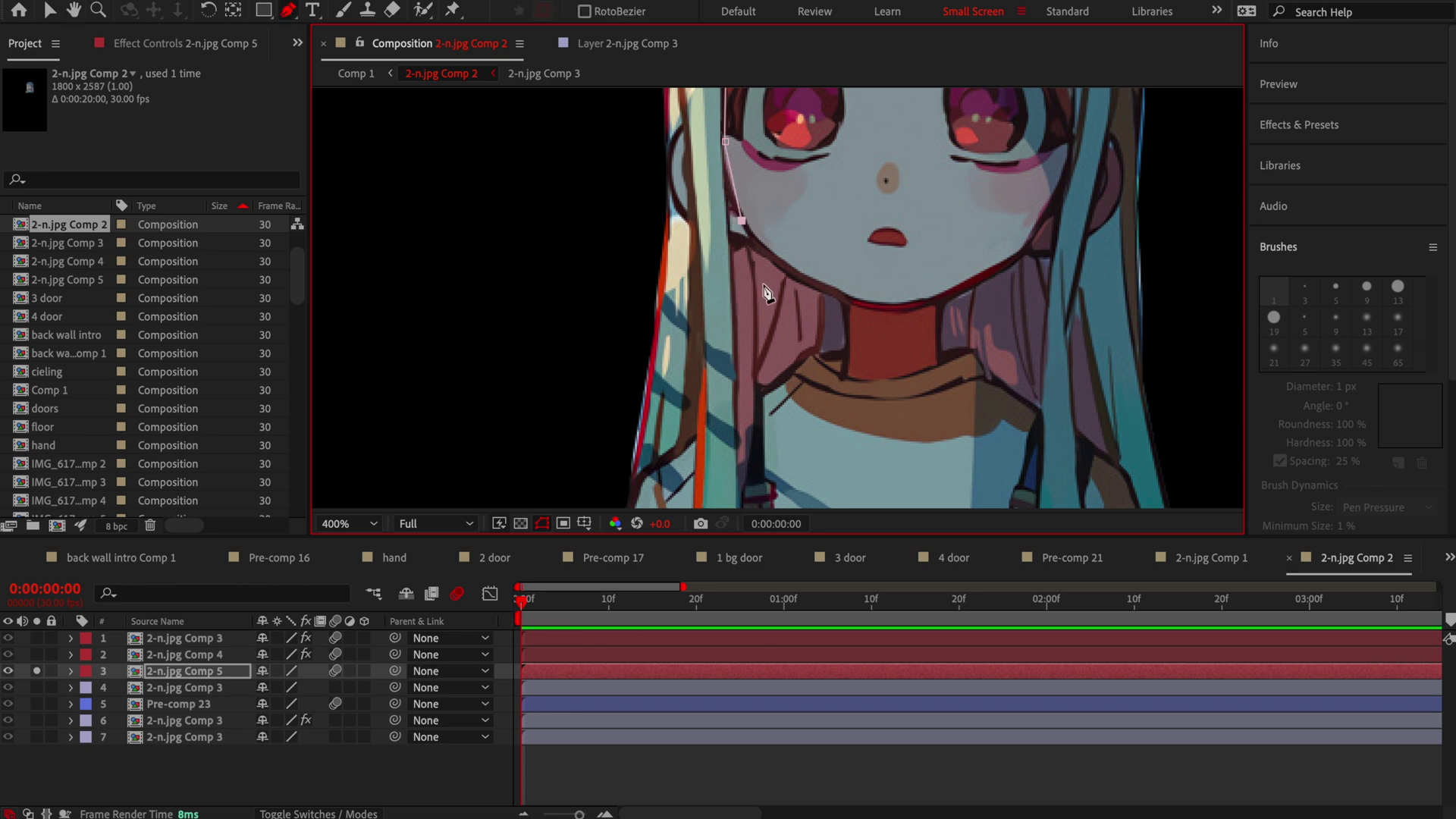
# Extend the mask down to the strand's bottom, back up its other edge, and close it.
pyautogui.click(760, 444)
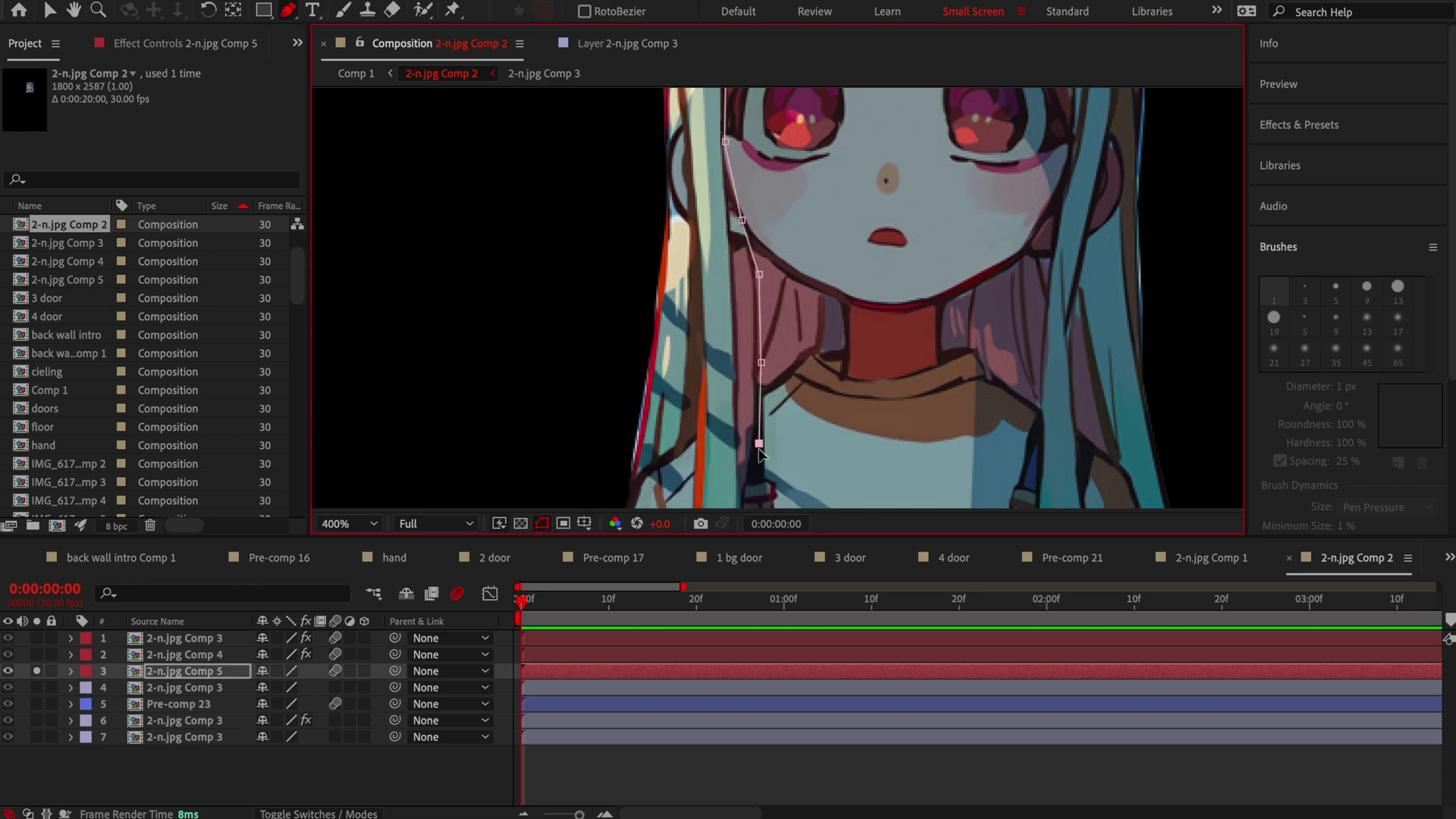
pyautogui.moveTo(751, 491); pyautogui.dragTo(795, 260)
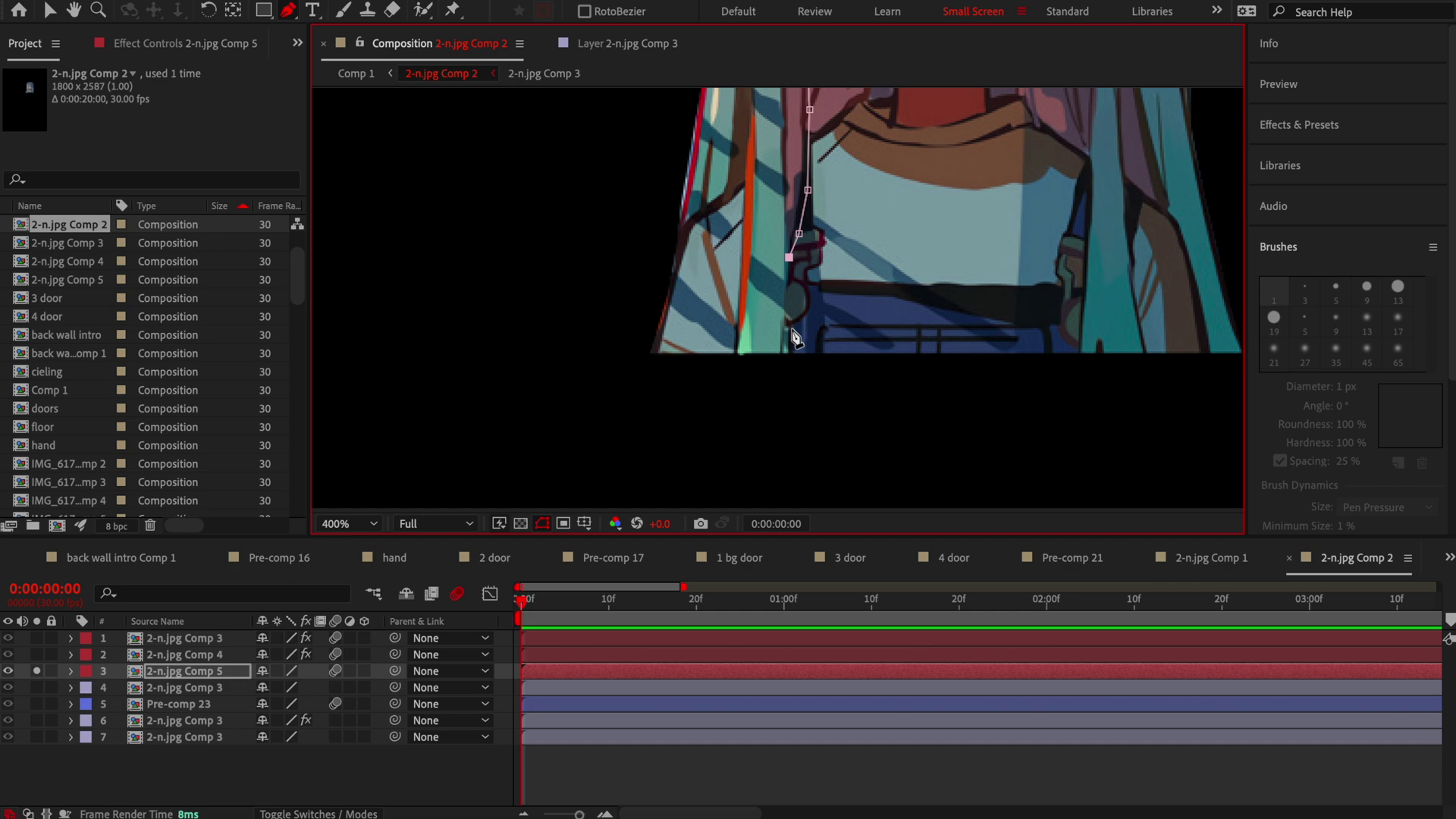
pyautogui.click(744, 185)
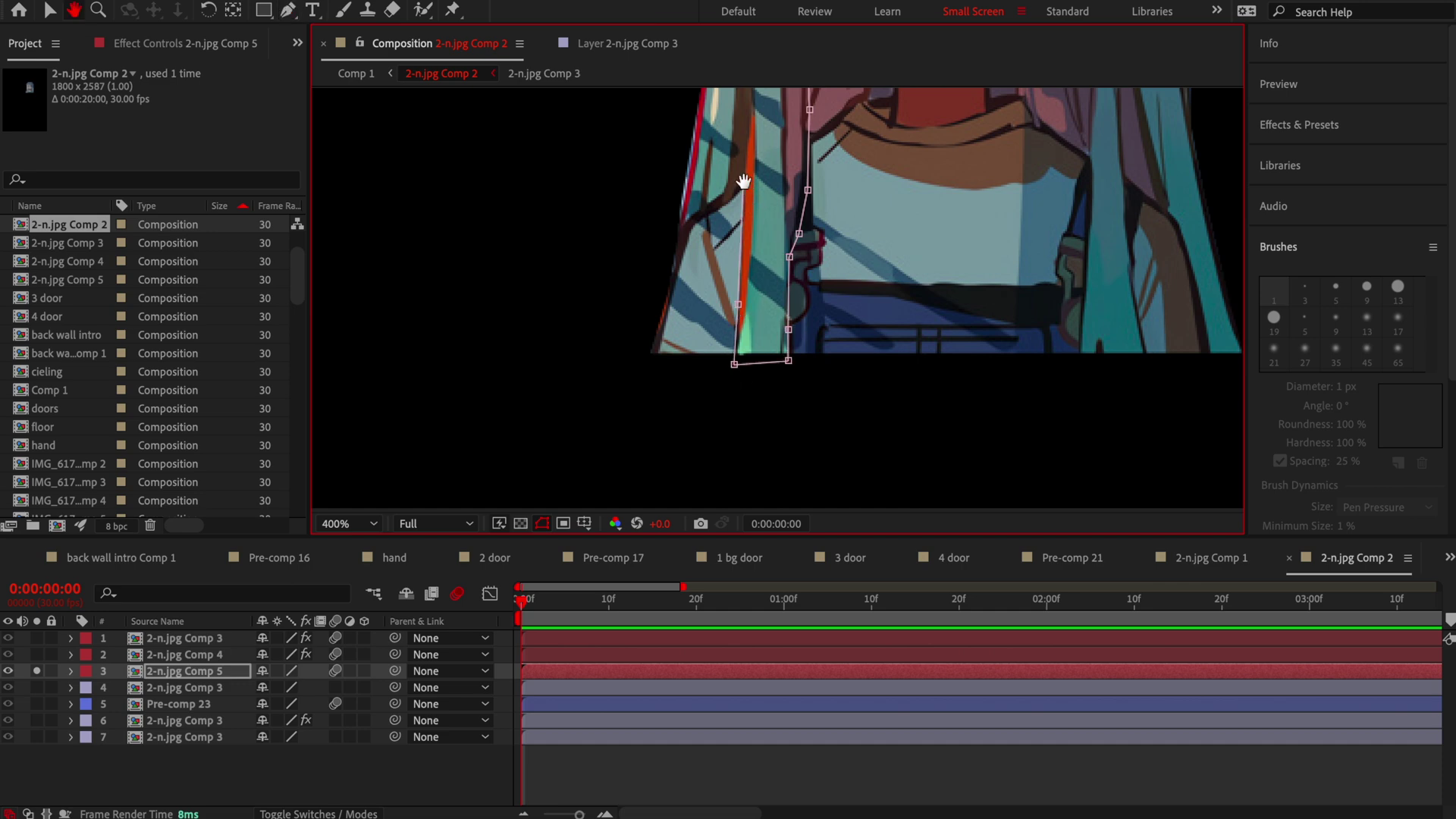
pyautogui.moveTo(743, 185); pyautogui.dragTo(749, 450)
pyautogui.click(752, 351)
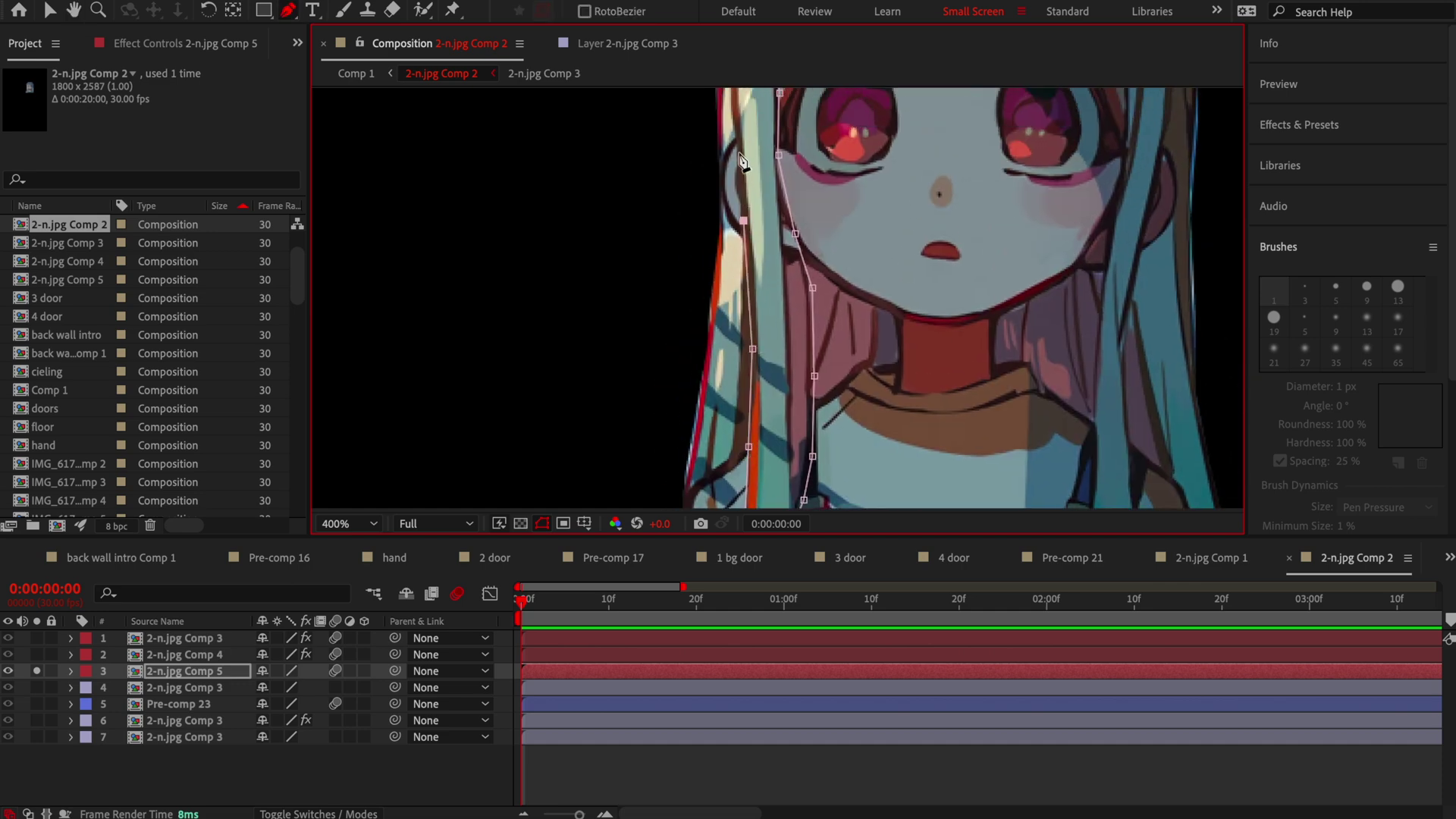
pyautogui.moveTo(735, 148); pyautogui.dragTo(731, 402)
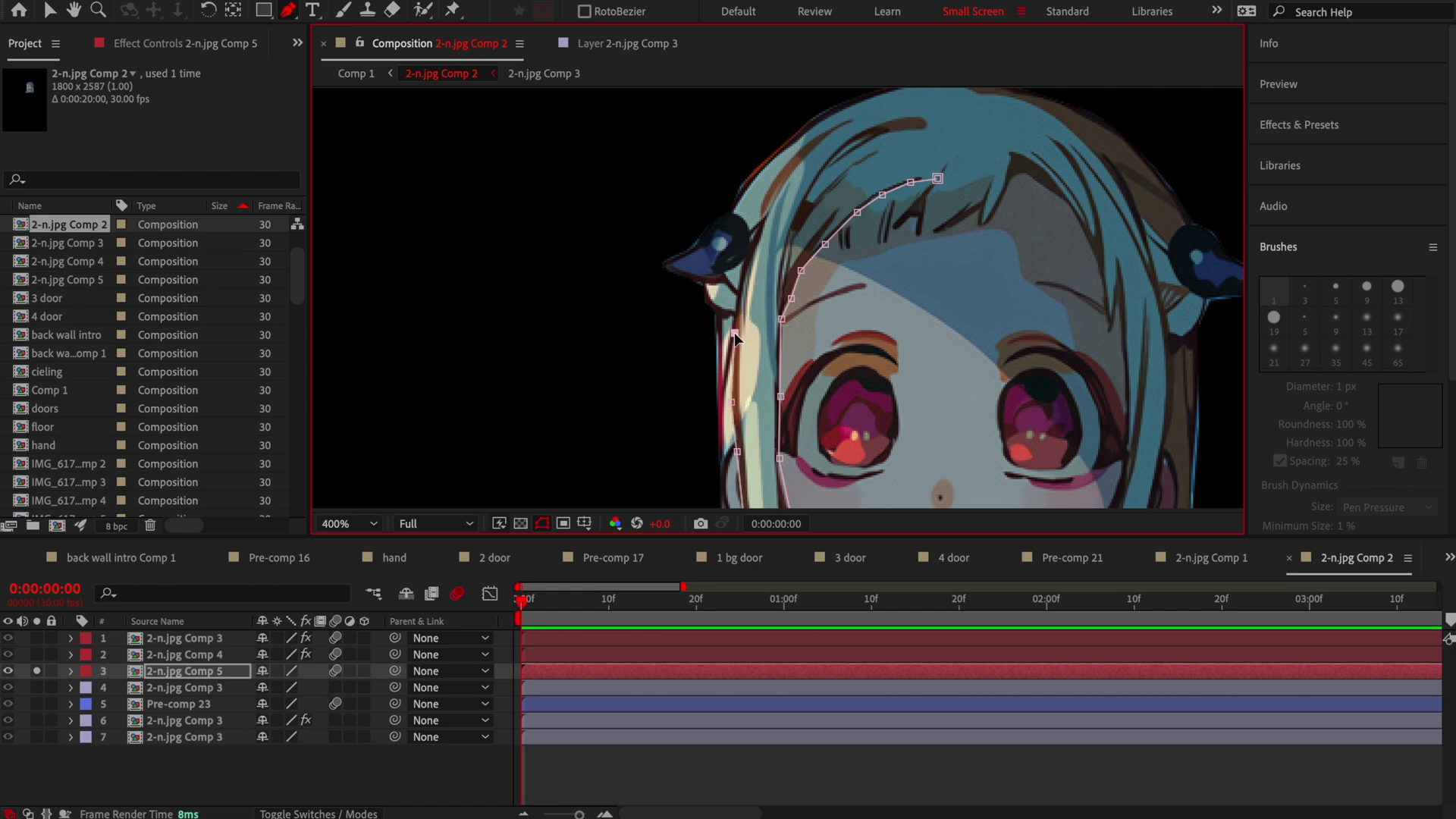
pyautogui.moveTo(767, 191); pyautogui.dragTo(776, 172)
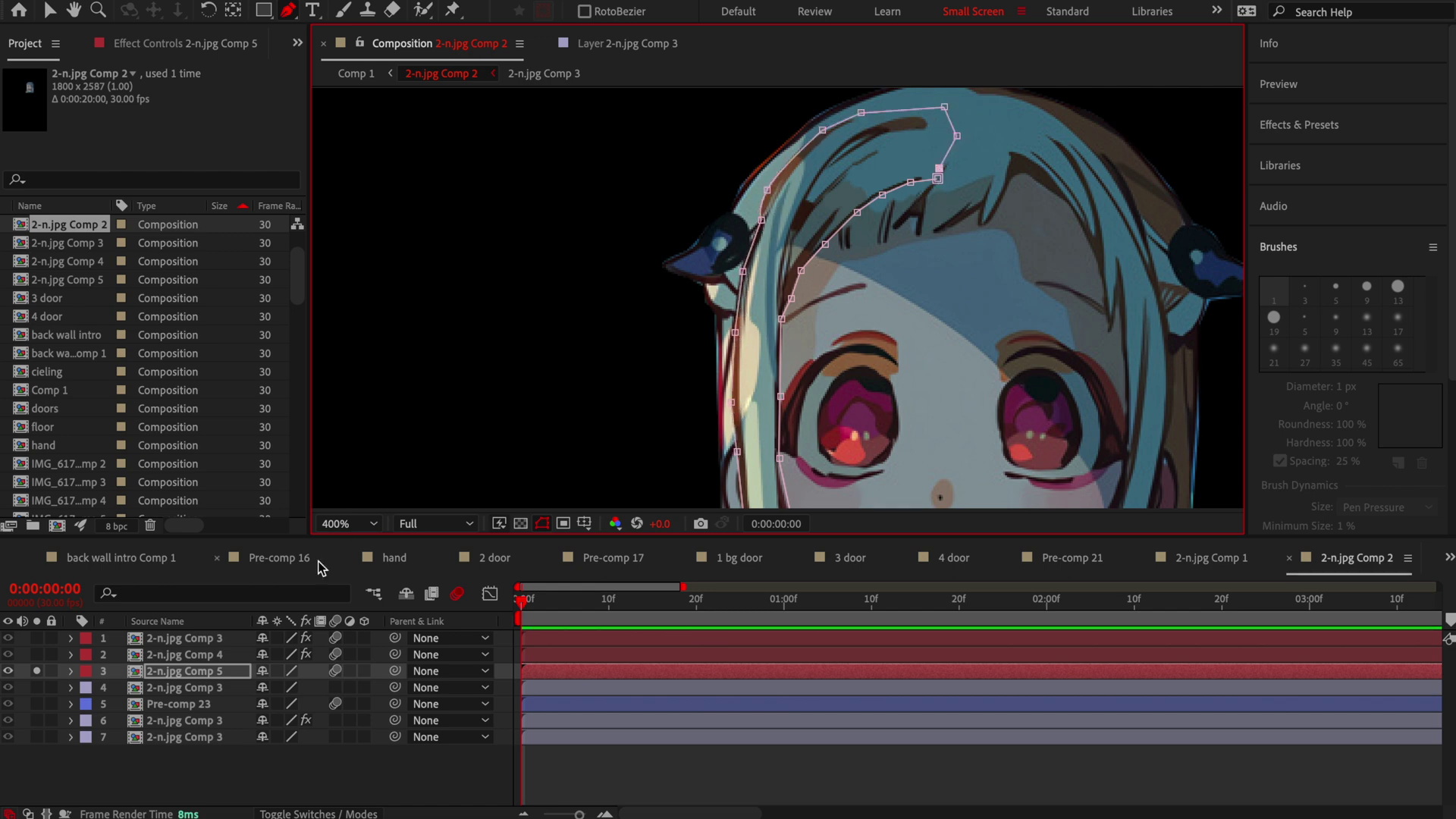
pyautogui.click(938, 180)
pyautogui.hscroll(5, 826, 749)
pyautogui.click(661, 607)
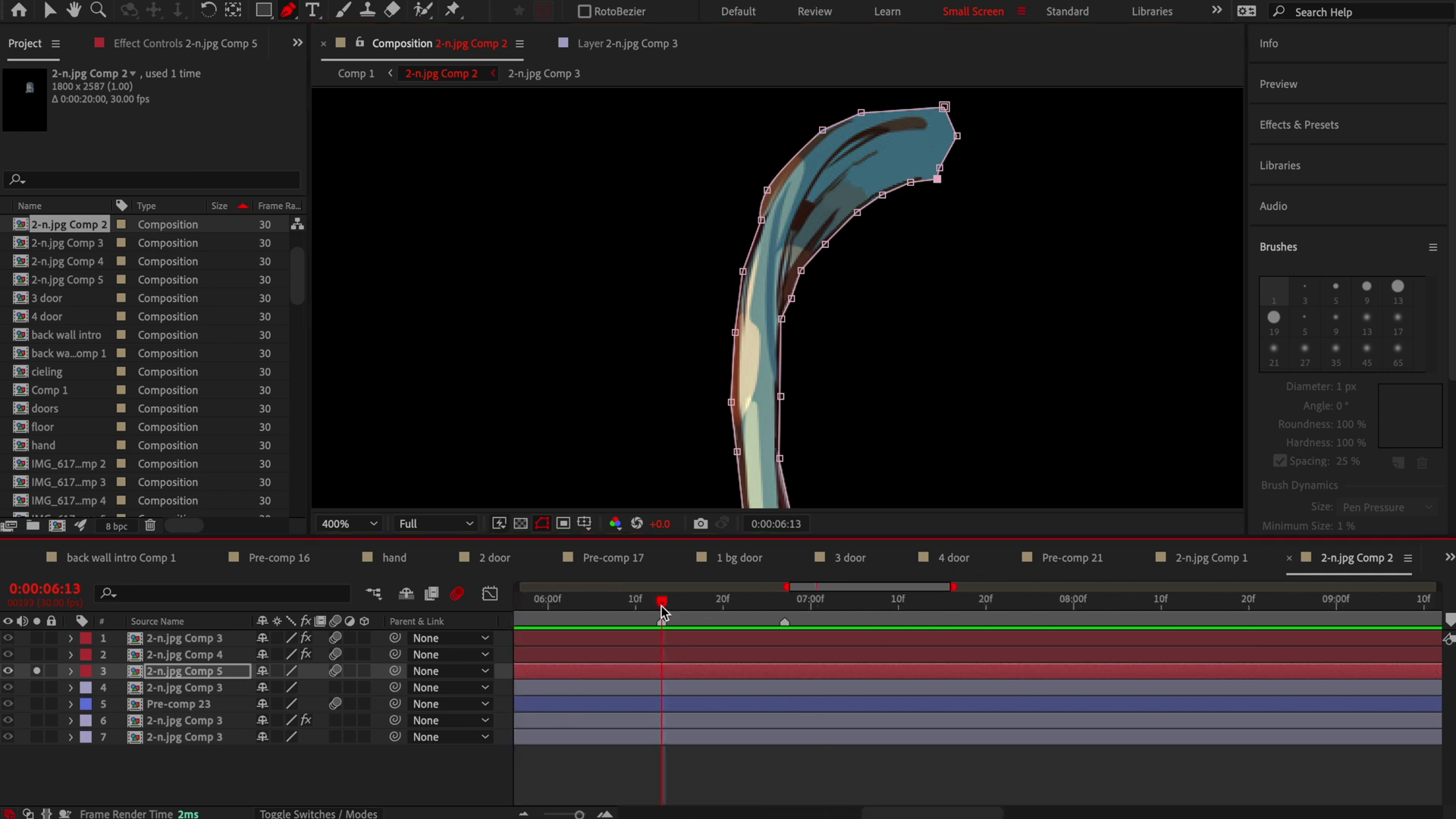
# Place puppet pins on the left hair strand, solo the layer and delete a stray pin.
pyautogui.press(',')
pyautogui.hotkey('ctrl', 'p')
pyautogui.click(820, 176)
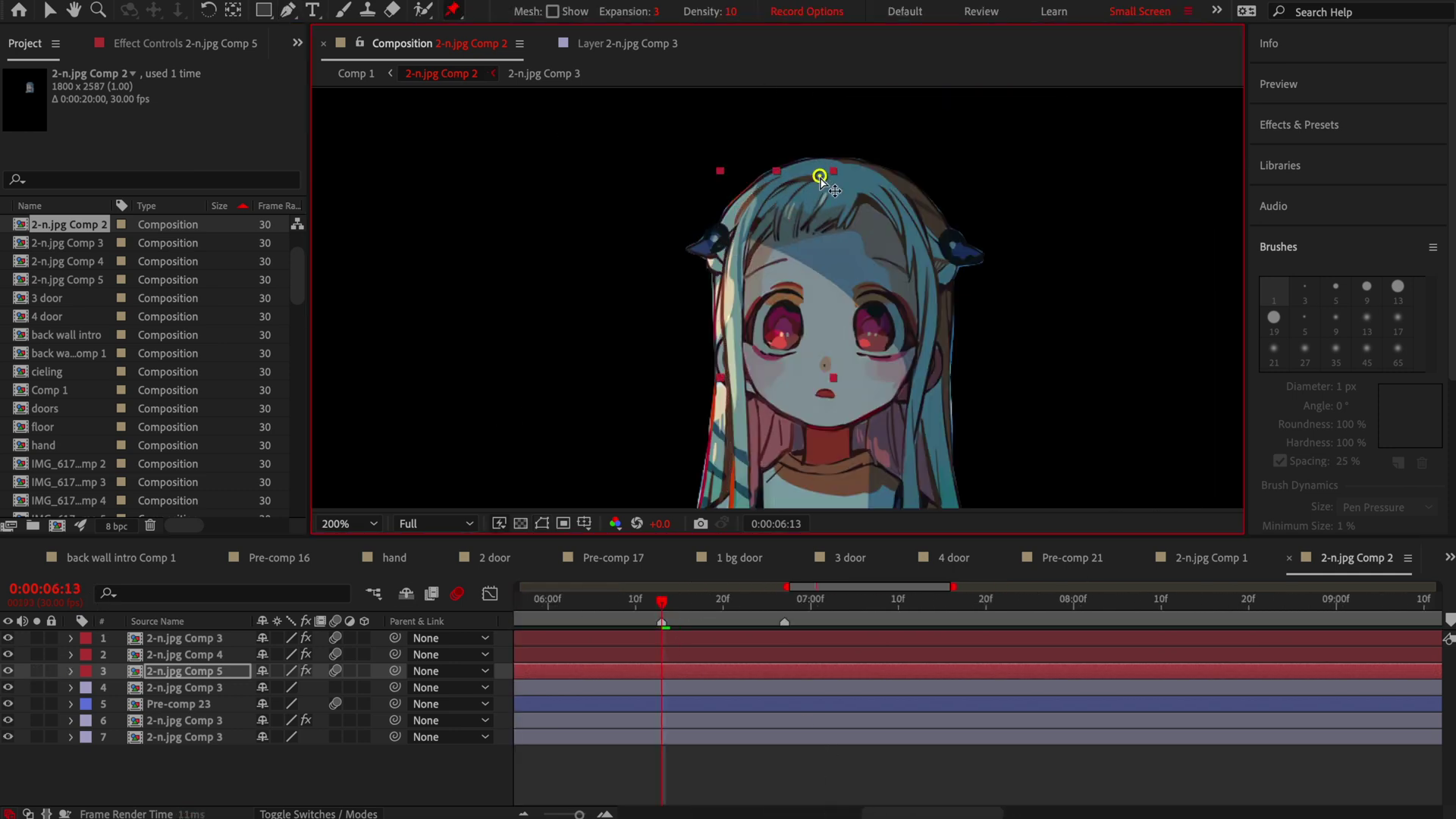
pyautogui.click(36, 671)
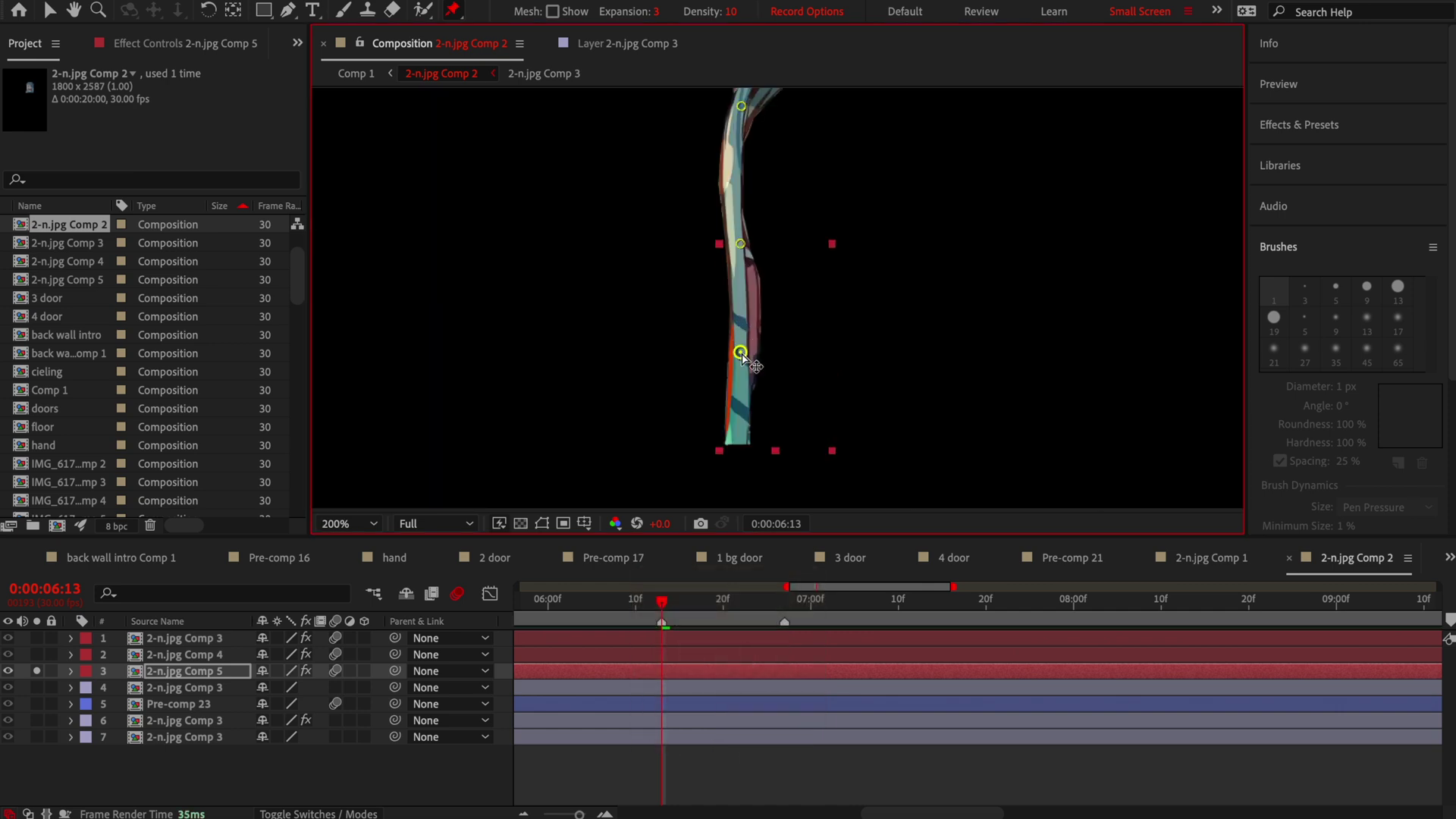
pyautogui.press('Delete')
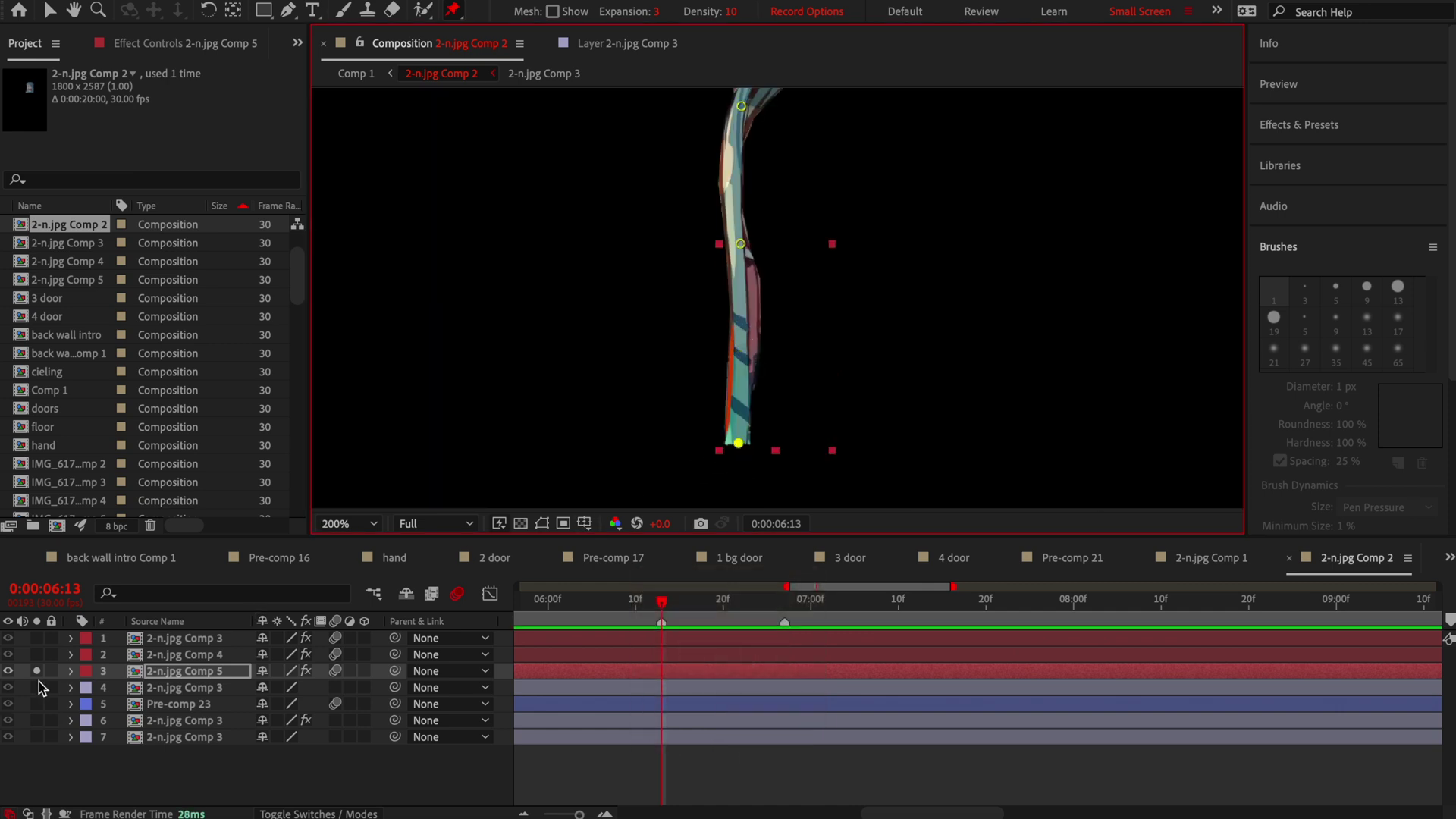
# At 6:20, drag the bottom, middle and top pins to bend the strand.
pyautogui.press('u')
pyautogui.press('space')
pyautogui.press('v')
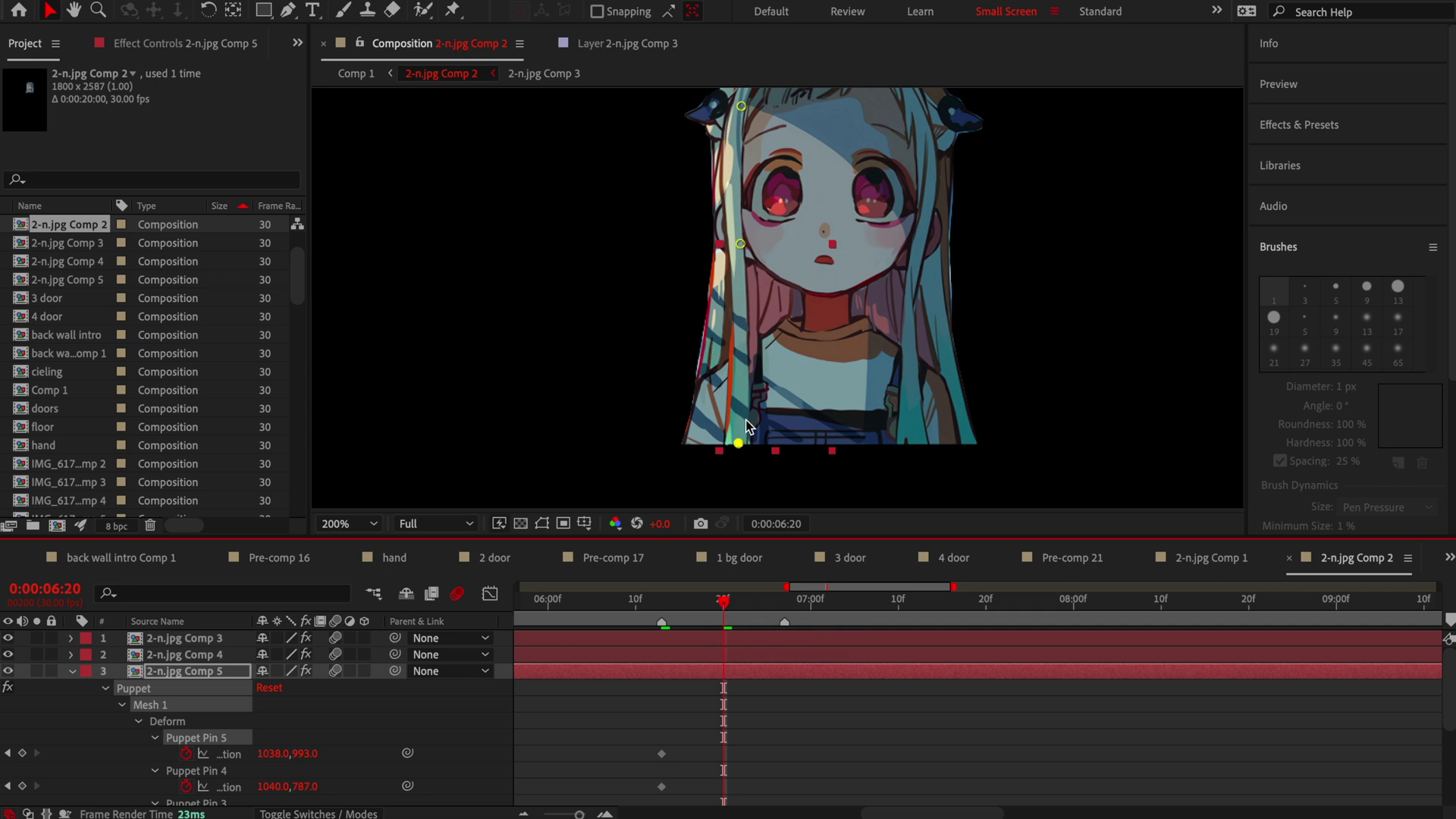
pyautogui.moveTo(738, 444); pyautogui.dragTo(788, 440)
pyautogui.moveTo(740, 243); pyautogui.dragTo(756, 243)
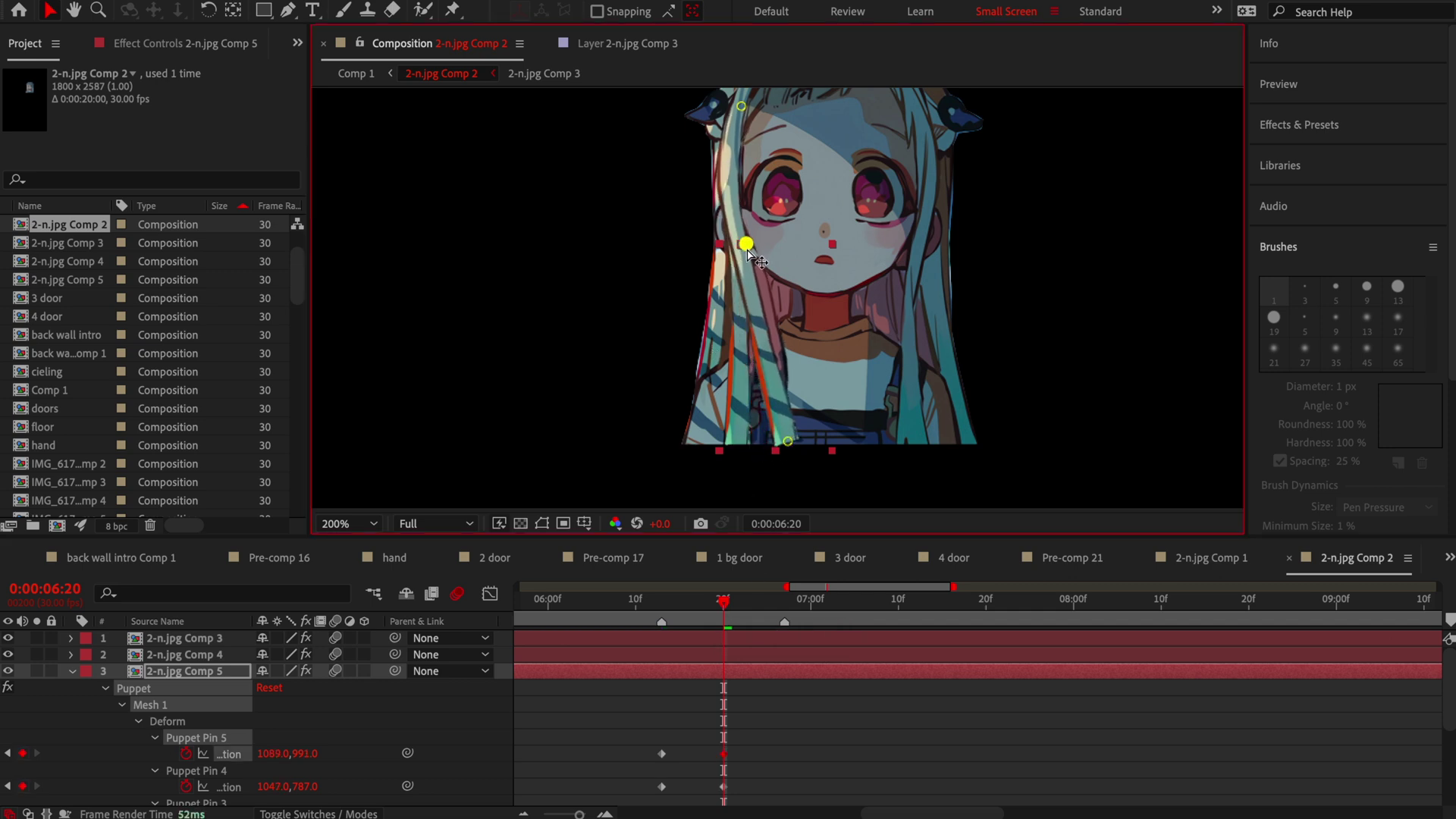
pyautogui.moveTo(741, 106); pyautogui.dragTo(750, 106)
pyautogui.scroll(-4, 717, 748)
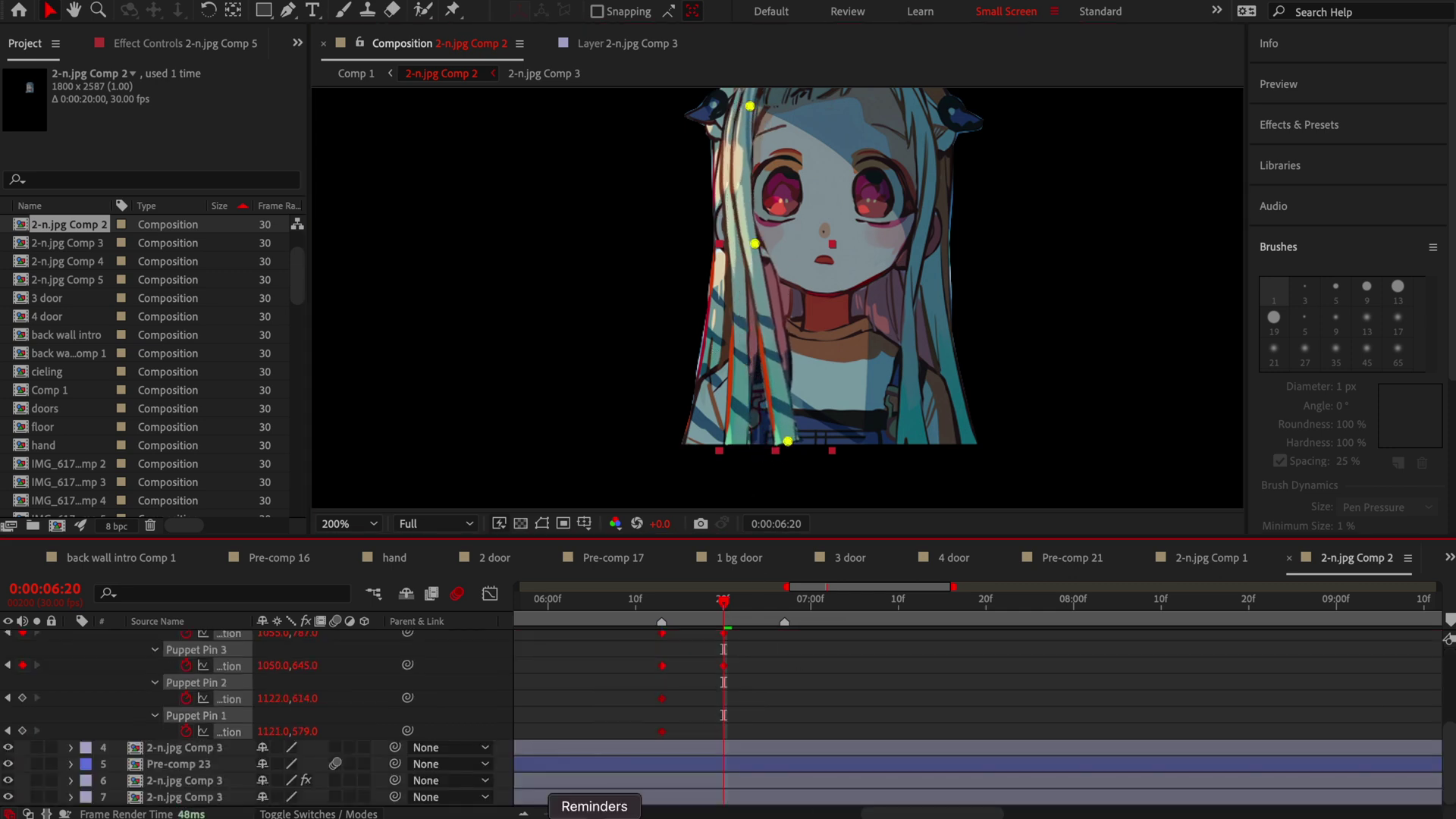
pyautogui.scroll(4, 754, 747)
# Shift Puppet Pin 4's and Pin 3's keyframes a few frames earlier to stagger the sway.
pyautogui.hotkey('ctrl', 'z')
pyautogui.hotkey('ctrl', 'z')
pyautogui.hotkey('ctrl', 'z')
pyautogui.moveTo(685, 748)
pyautogui.mouseDown()
pyautogui.moveTo(710, 747)
pyautogui.moveTo(623, 732)
pyautogui.mouseUp()
pyautogui.scroll(-3, 722, 747)
pyautogui.click(641, 732)
pyautogui.moveTo(796, 758); pyautogui.dragTo(525, 789)
pyautogui.moveTo(640, 766); pyautogui.dragTo(605, 766)
# Select the later keyframes of Pins 1–4, move to 07:06, and collapse the pin properties.
pyautogui.click(623, 604)
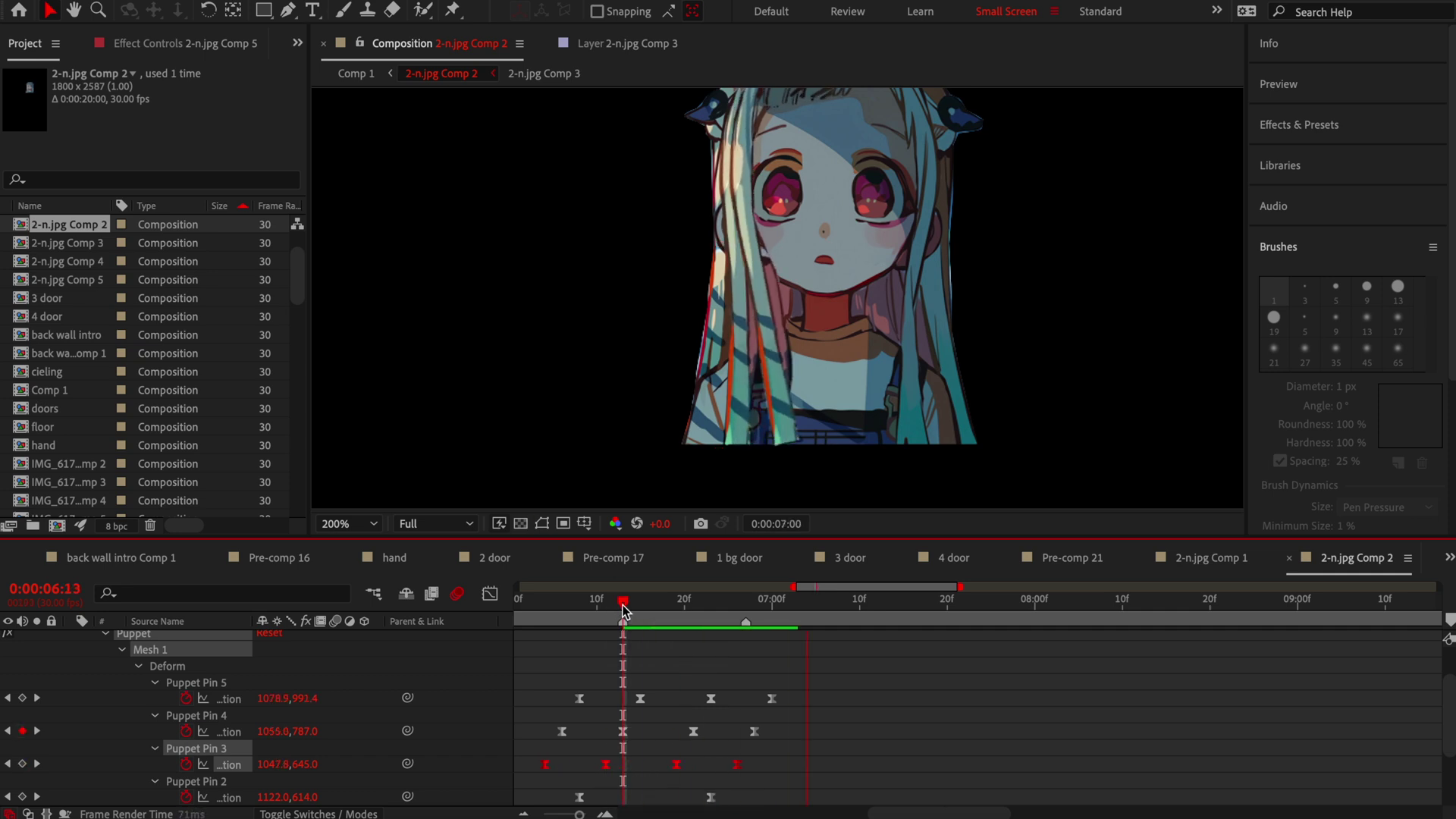
pyautogui.moveTo(809, 661); pyautogui.dragTo(637, 796)
pyautogui.click(822, 605)
pyautogui.scroll(5, 793, 705)
pyautogui.press('u')
pyautogui.click(629, 686)
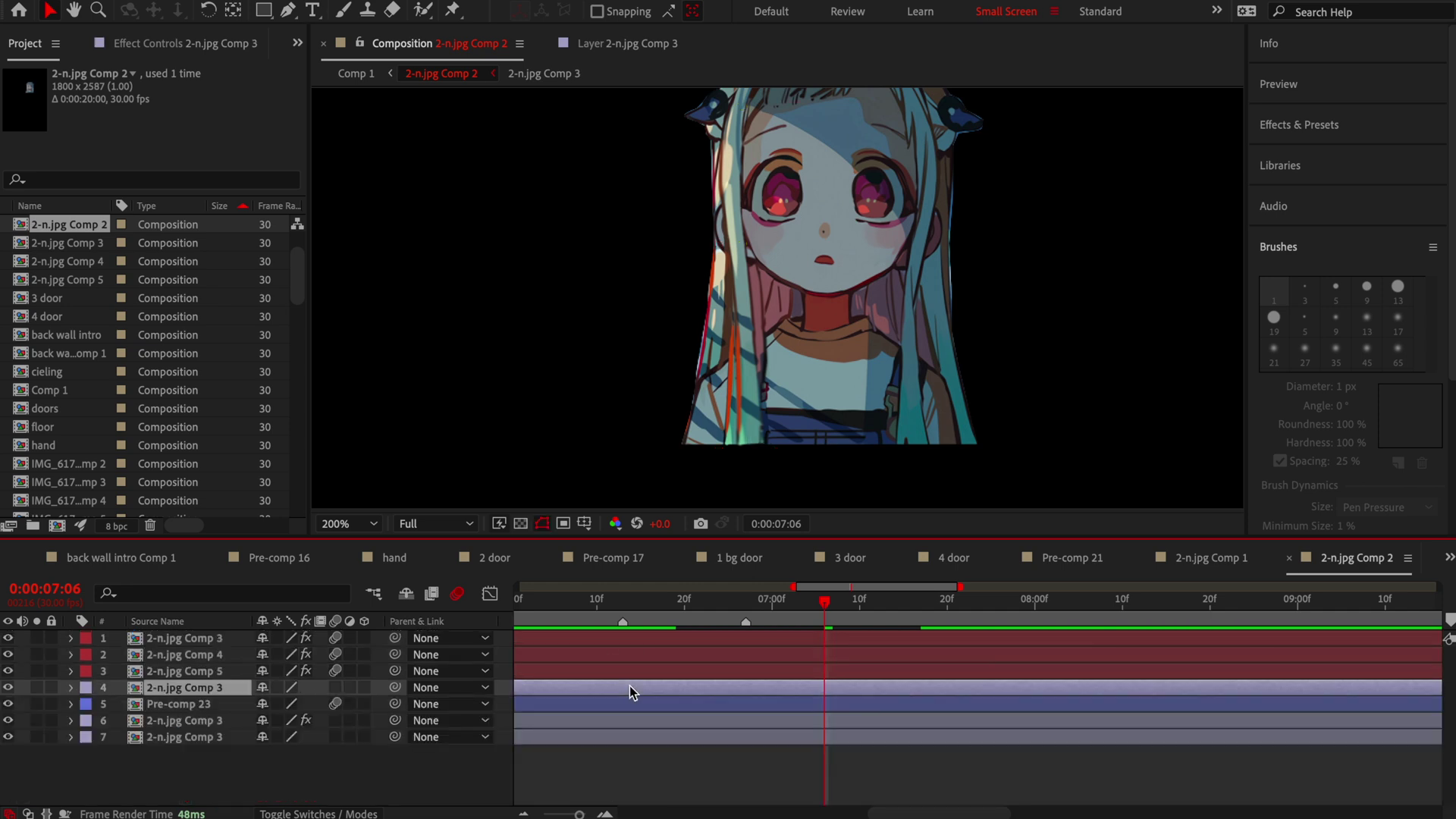
# On the 2-n.jpg Comp 3 layer at frame 0, start a Pen mask down the right hair strand.
pyautogui.click(547, 603)
pyautogui.press('Home')
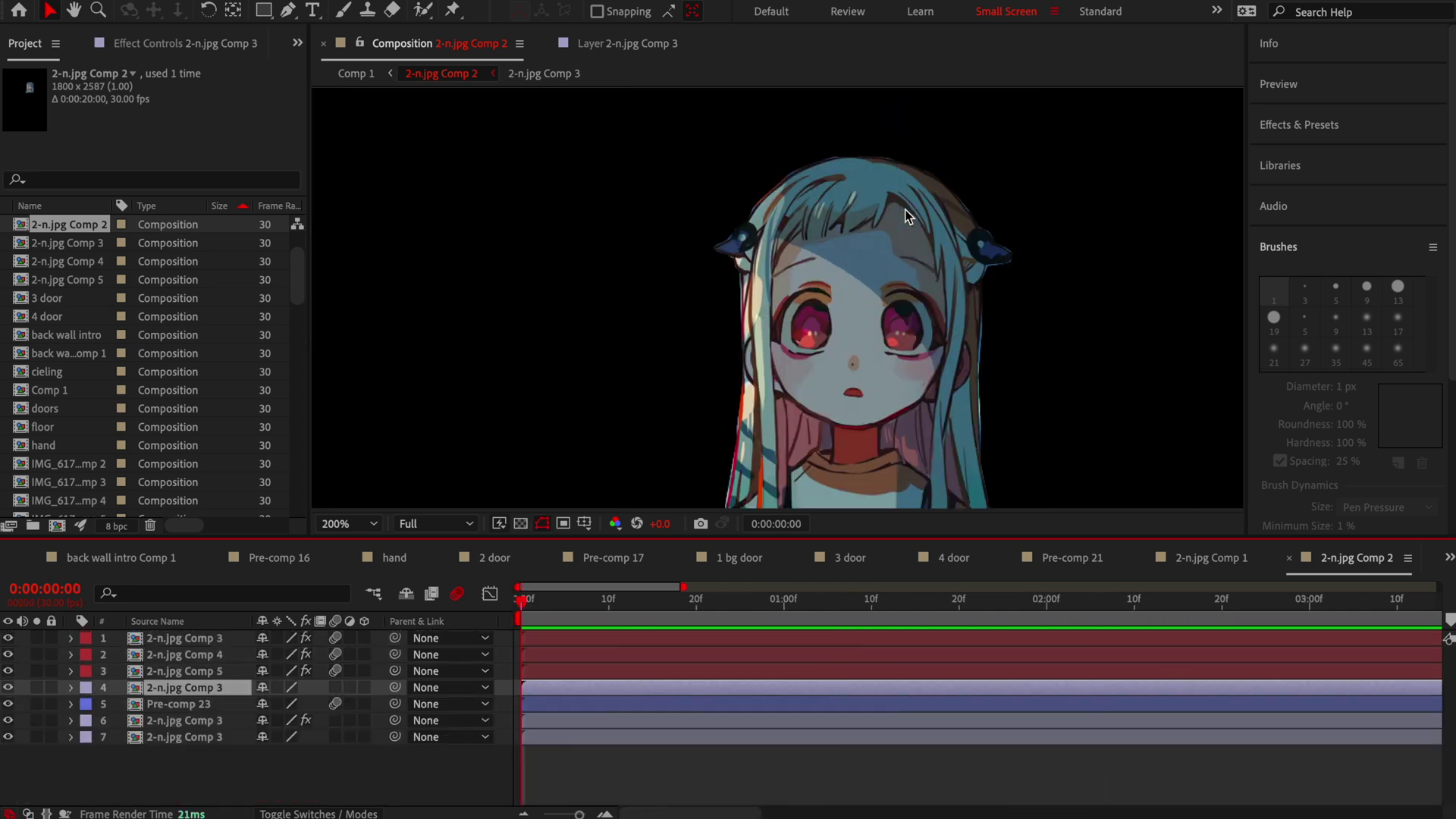
pyautogui.scroll(3, 902, 170)
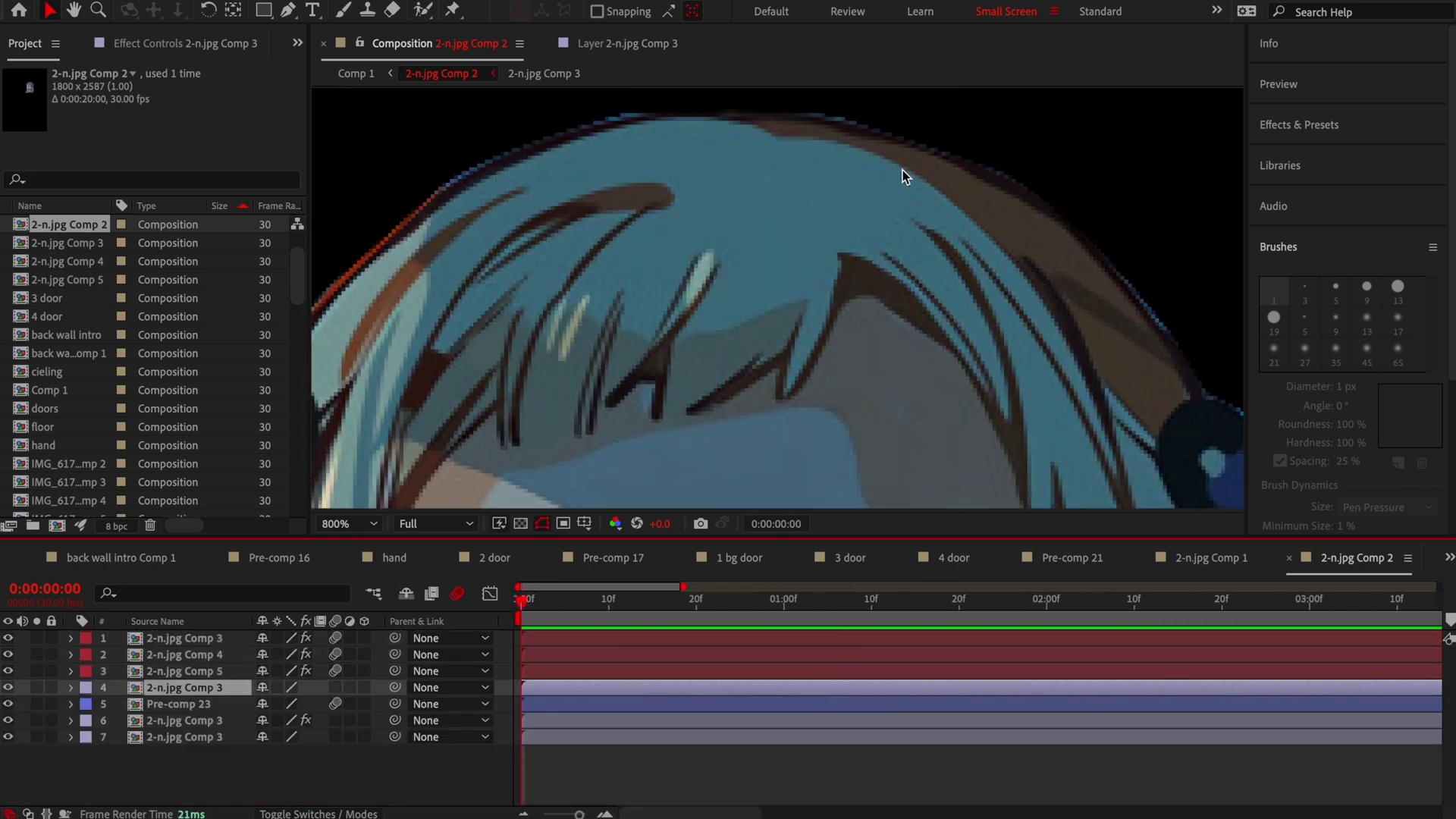
pyautogui.press('g')
pyautogui.click(814, 226)
pyautogui.click(844, 261)
pyautogui.click(877, 302)
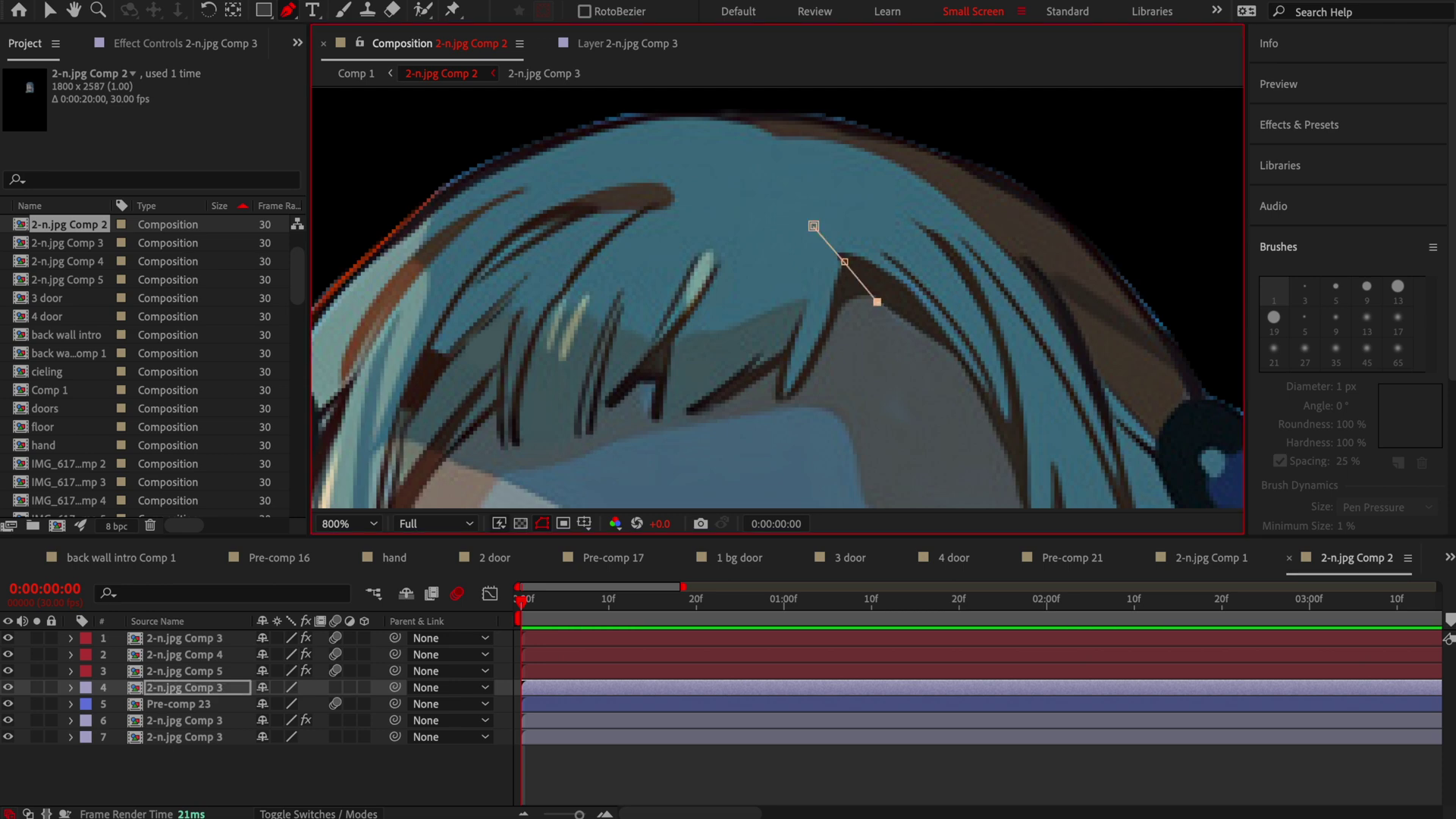
pyautogui.scroll(4, 912, 243)
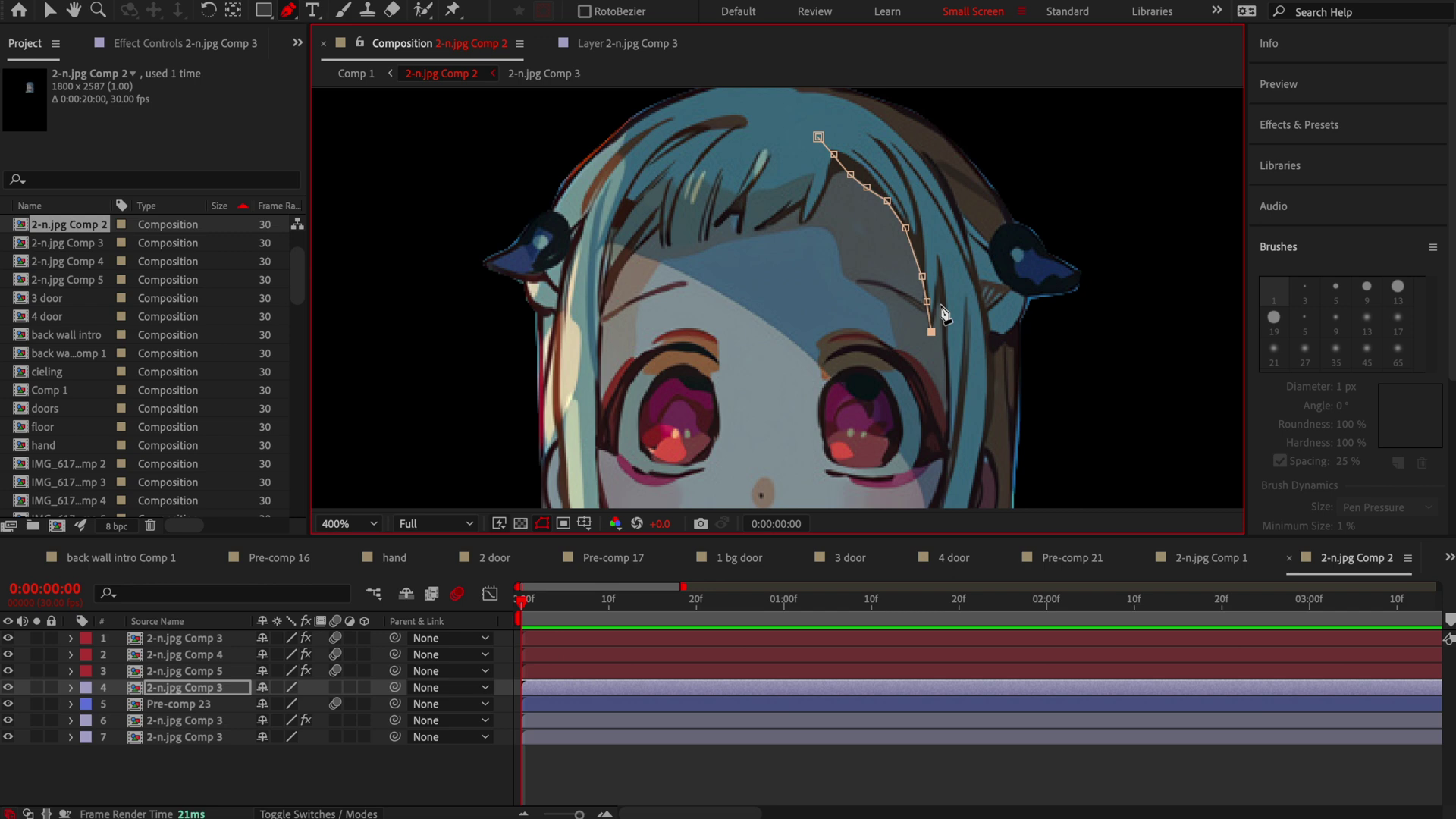
pyautogui.moveTo(946, 395); pyautogui.dragTo(929, 129)
pyautogui.click(926, 192)
pyautogui.click(910, 263)
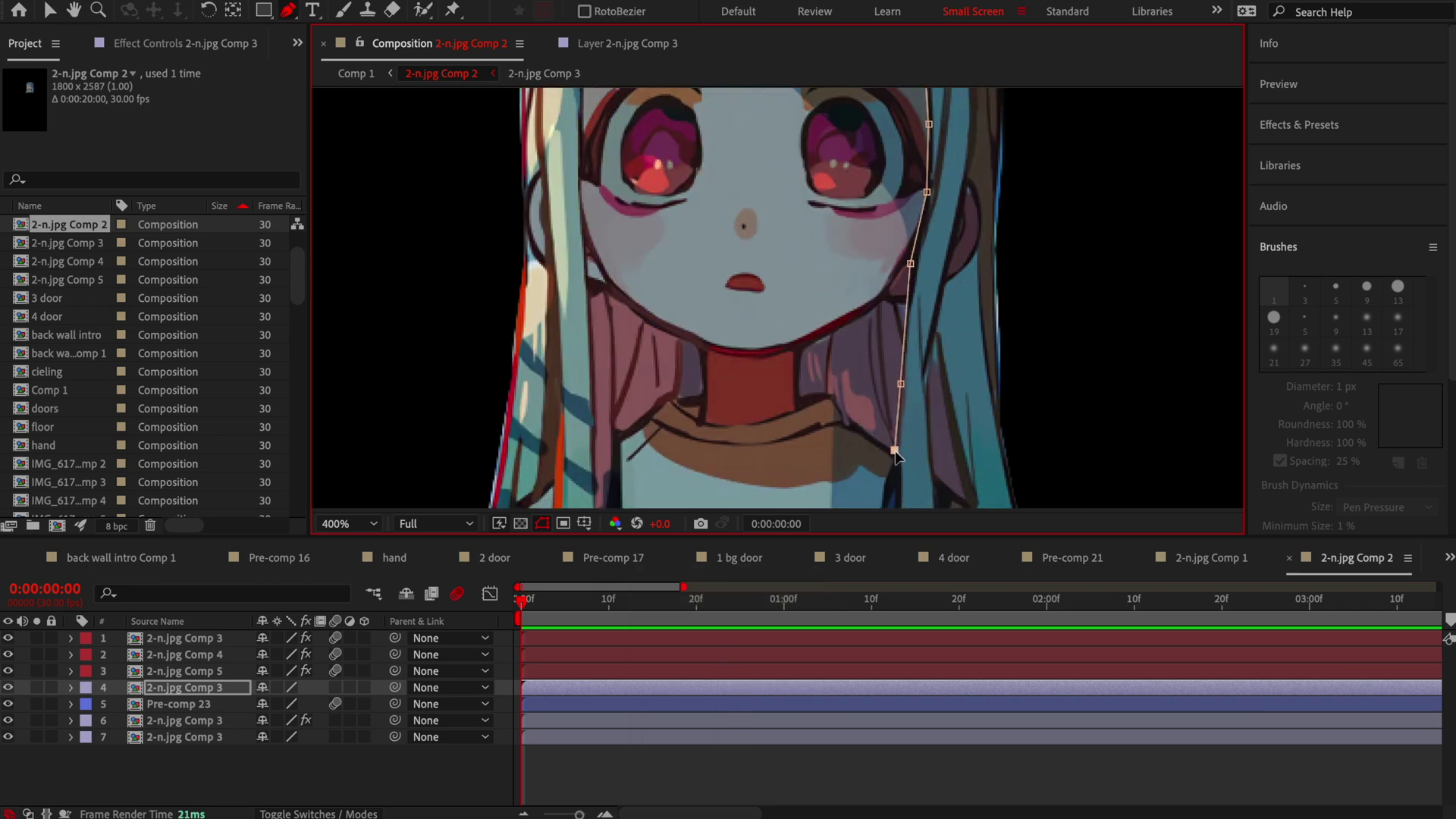
# Continue the mask along the strand's outer edge and over the crown, then close it.
pyautogui.moveTo(895, 451); pyautogui.dragTo(838, 160)
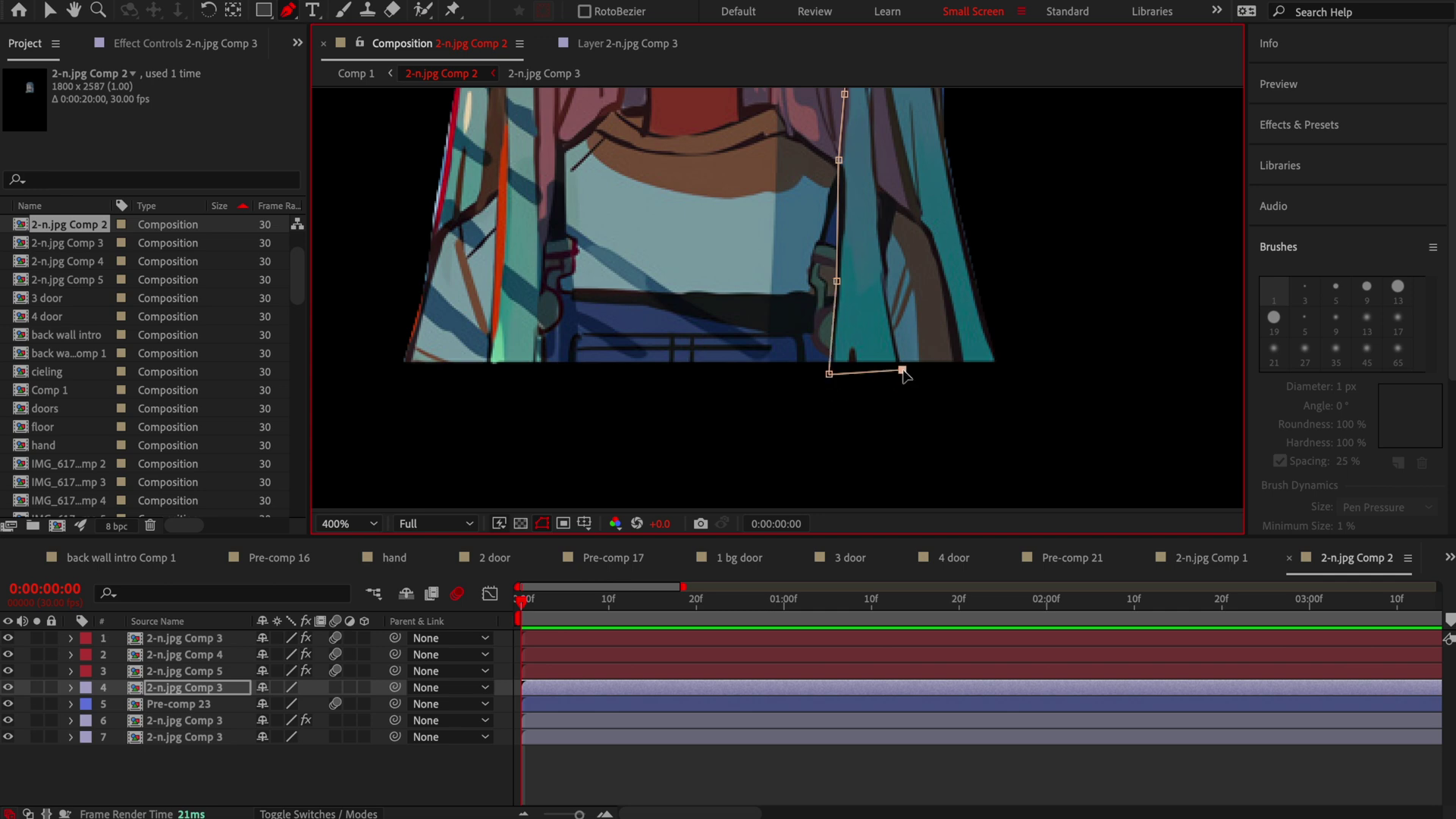
pyautogui.moveTo(876, 128); pyautogui.dragTo(884, 501)
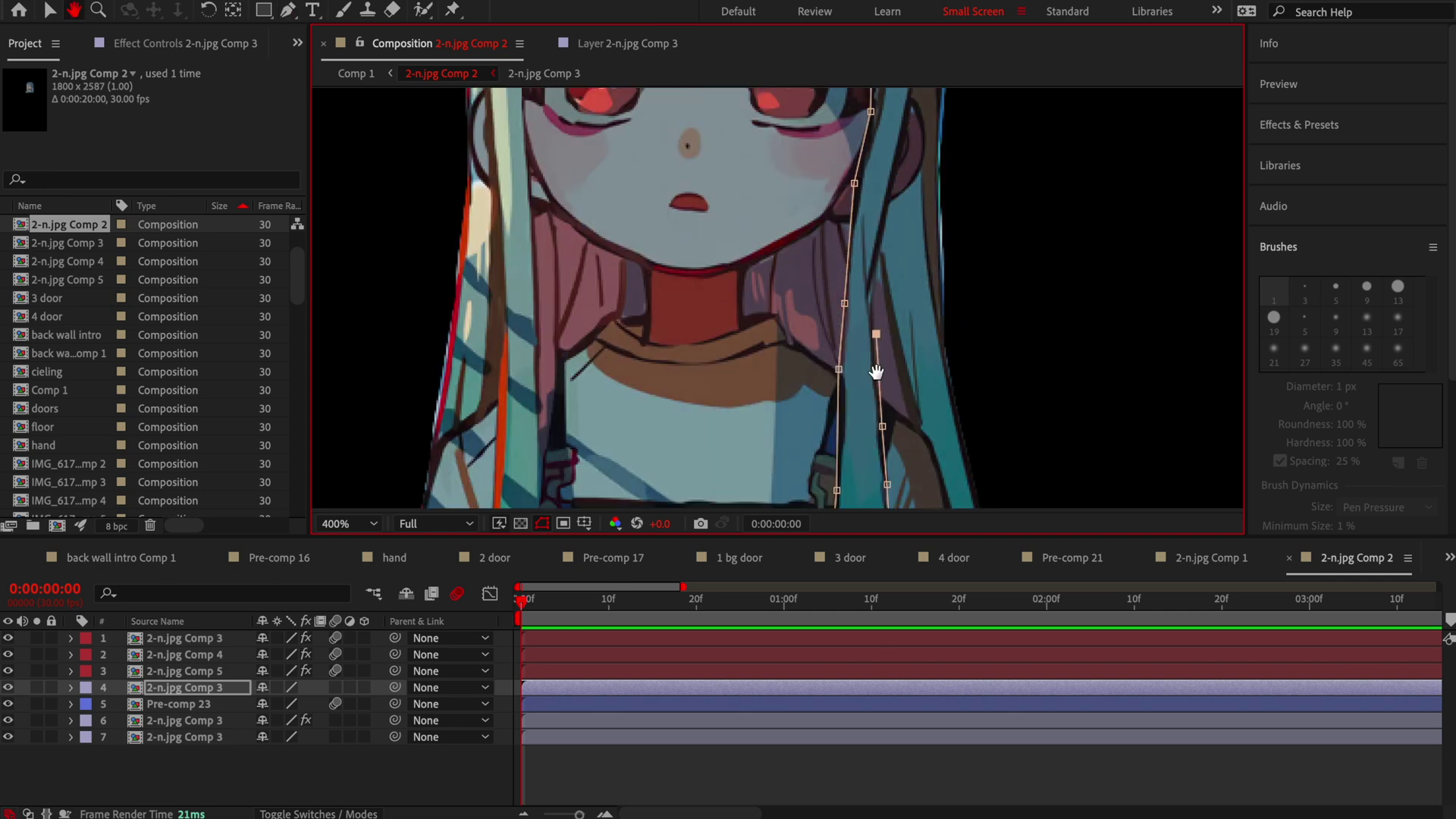
pyautogui.moveTo(924, 183)
pyautogui.mouseDown()
pyautogui.moveTo(923, 151)
pyautogui.moveTo(940, 352)
pyautogui.mouseUp()
pyautogui.click(872, 177)
pyautogui.click(807, 131)
pyautogui.click(769, 119)
pyautogui.click(742, 140)
pyautogui.click(760, 162)
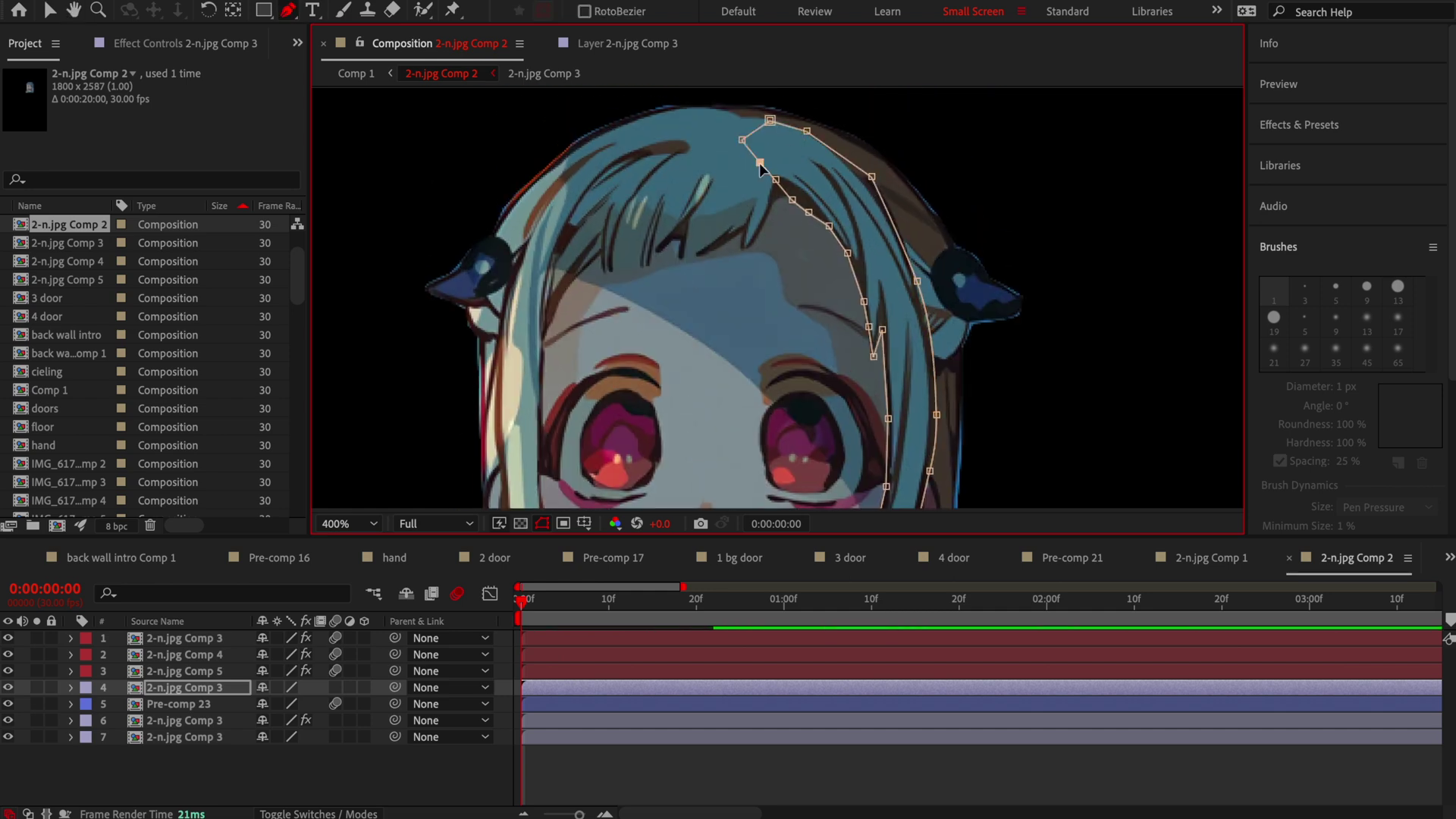
# Set the masked layer's label to red and move the time to 06:13.
pyautogui.click(86, 687)
pyautogui.click(125, 488)
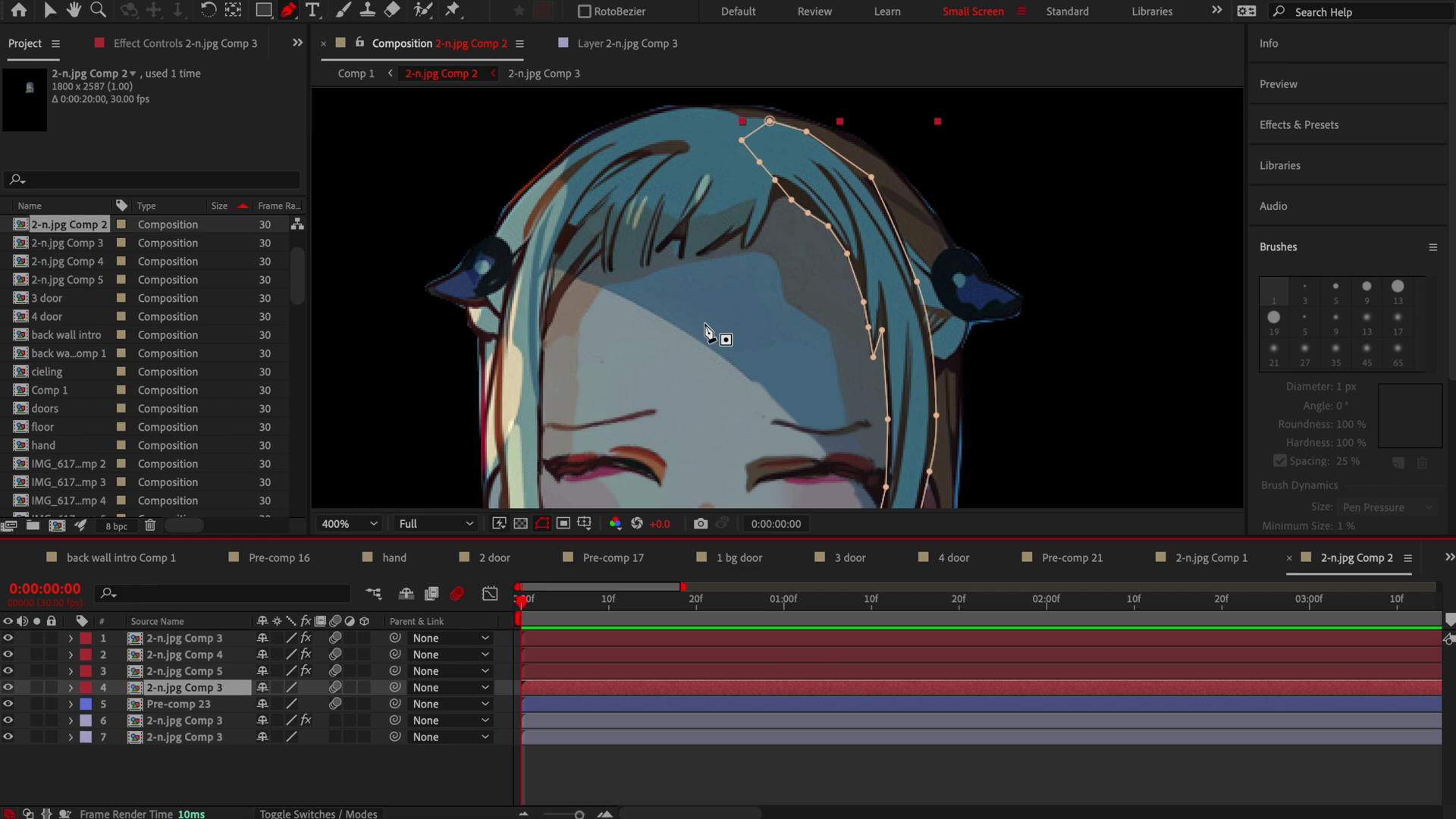
pyautogui.scroll(-2, 785, 210)
pyautogui.hscroll(10, 872, 686)
pyautogui.click(702, 603)
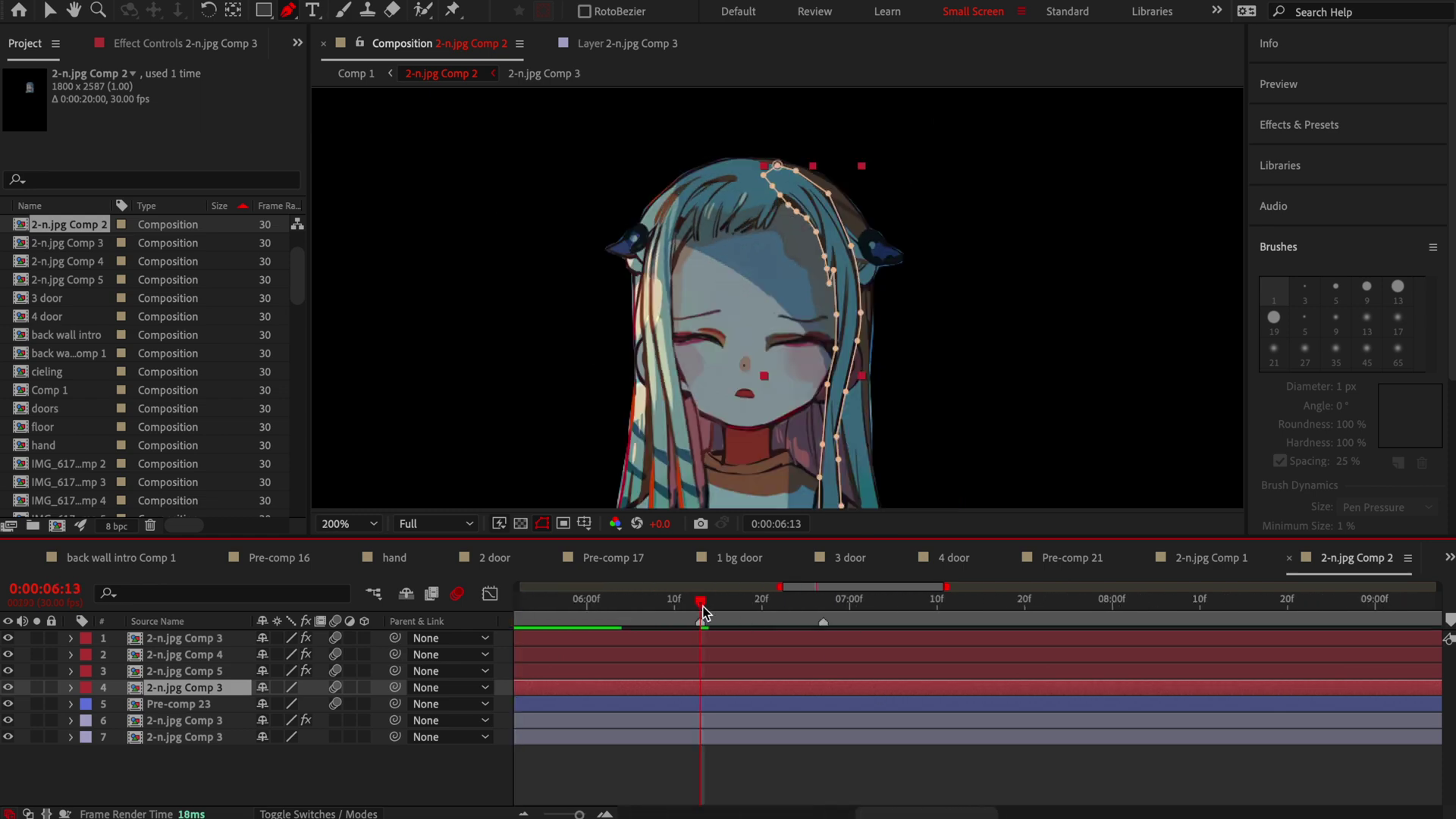
# Place puppet pins along the masked right hair strand, from its top downward.
pyautogui.hotkey('ctrl', 'p')
pyautogui.click(780, 165)
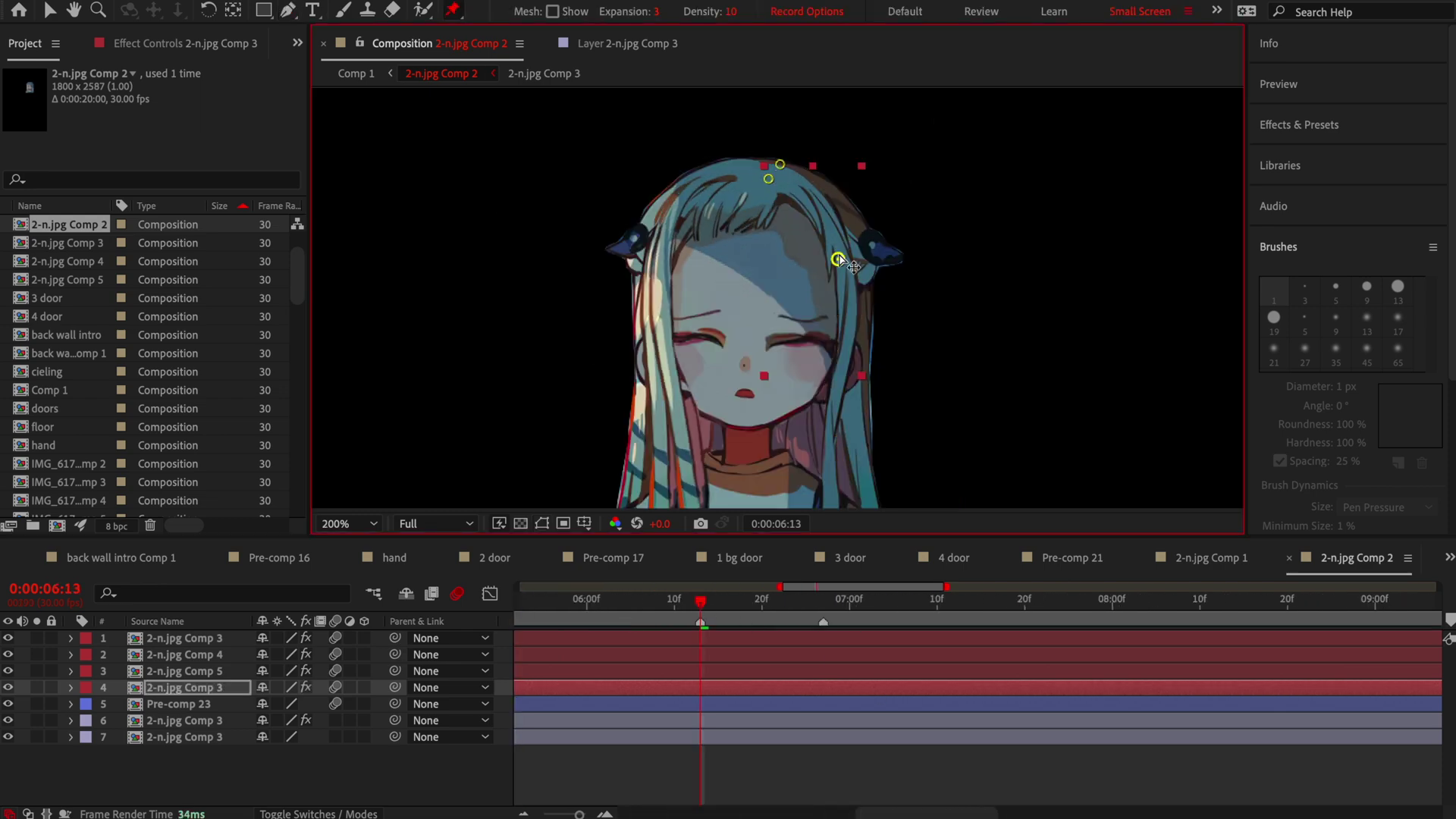
pyautogui.scroll(-4, 839, 260)
pyautogui.scroll(3, 839, 242)
pyautogui.click(838, 235)
# At 6:20, swing the strand's bottom, middle and upper pins to the left.
pyautogui.press('u')
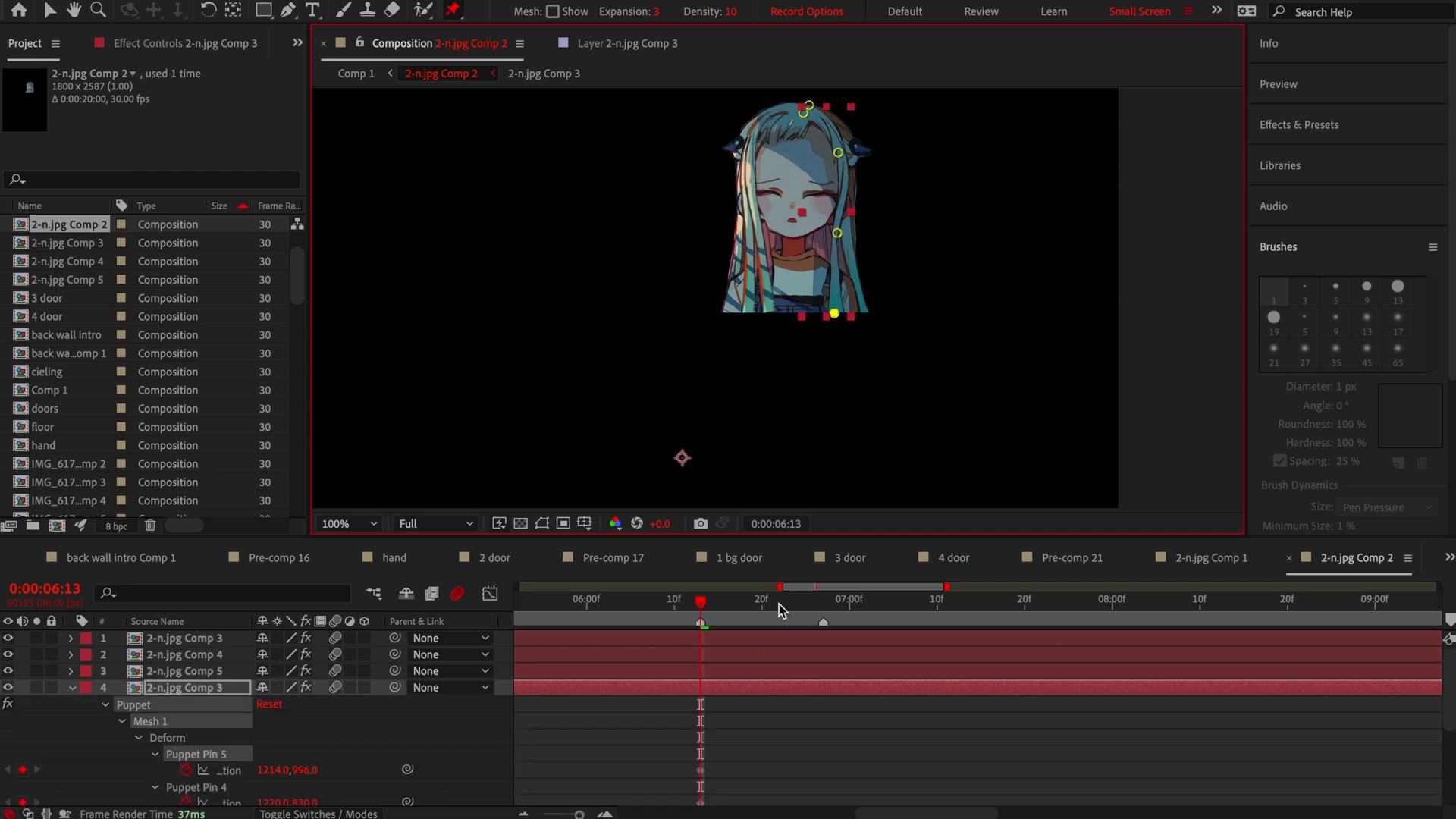
pyautogui.click(762, 601)
pyautogui.press('v')
pyautogui.moveTo(834, 315); pyautogui.dragTo(821, 315)
pyautogui.moveTo(838, 233); pyautogui.dragTo(827, 236)
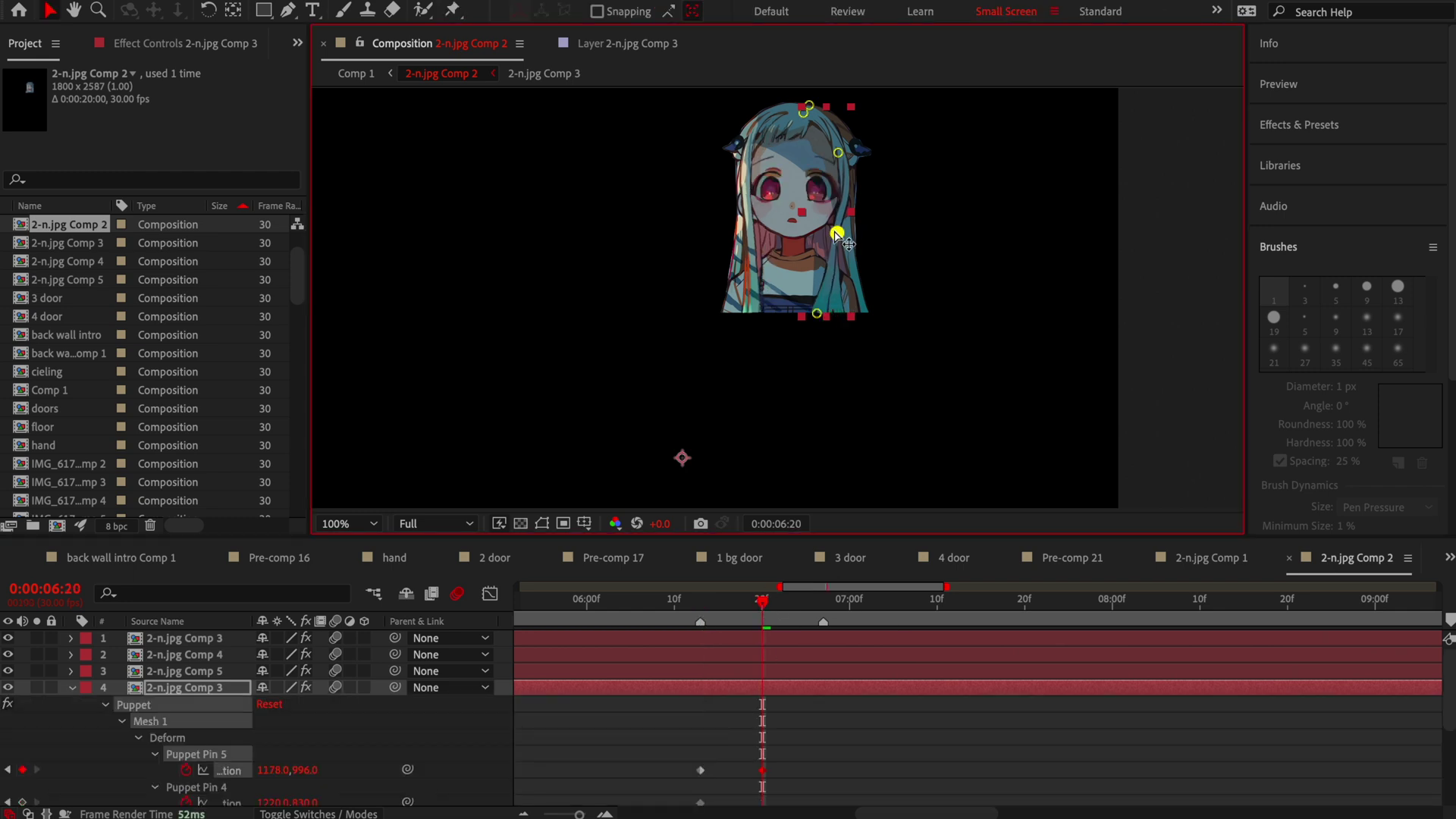
pyautogui.moveTo(838, 152); pyautogui.dragTo(833, 154)
# Copy the rest-pose pin keyframes and paste them at 6:27 so the strand swings back.
pyautogui.scroll(1, 802, 294)
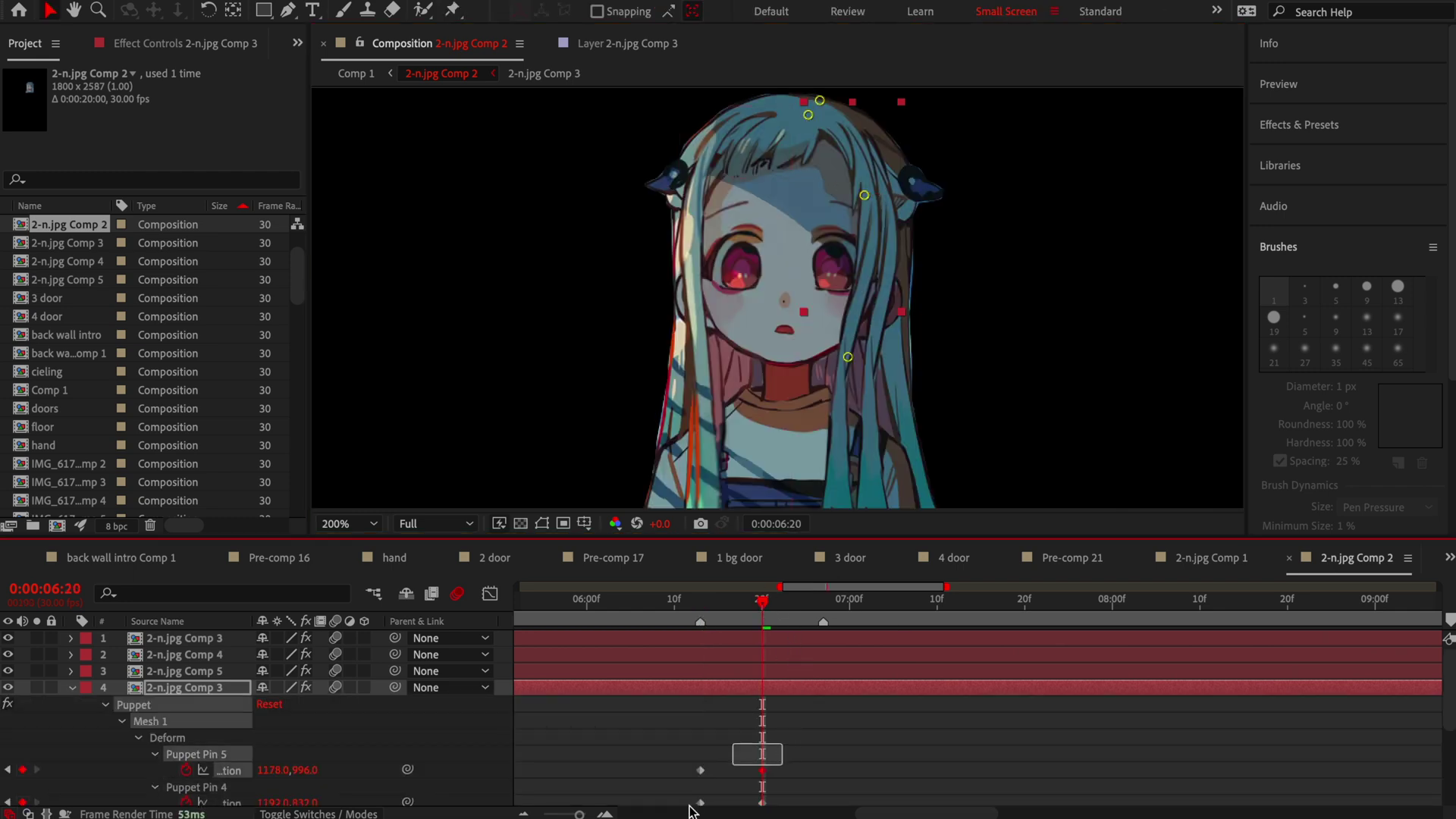
pyautogui.moveTo(692, 747); pyautogui.dragTo(772, 762)
pyautogui.hotkey('ctrl', 'c')
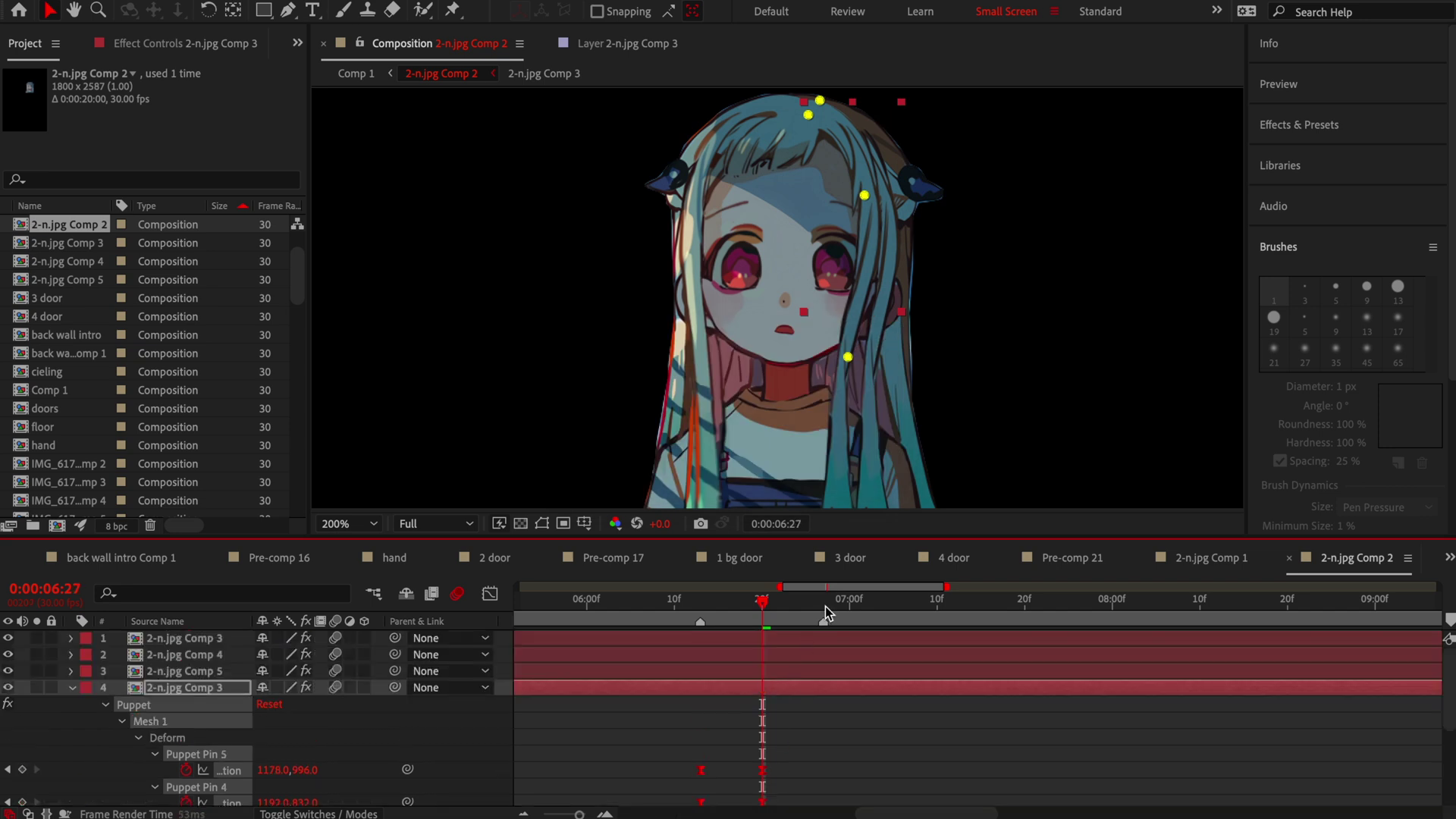
pyautogui.click(824, 601)
pyautogui.hotkey('ctrl', 'v')
# Stagger the sway by shifting Puppet Pin 4 keys about 2 frames and Pin 3 keys about 4 frames earlier.
pyautogui.click(763, 688)
pyautogui.moveTo(763, 688); pyautogui.dragTo(745, 691)
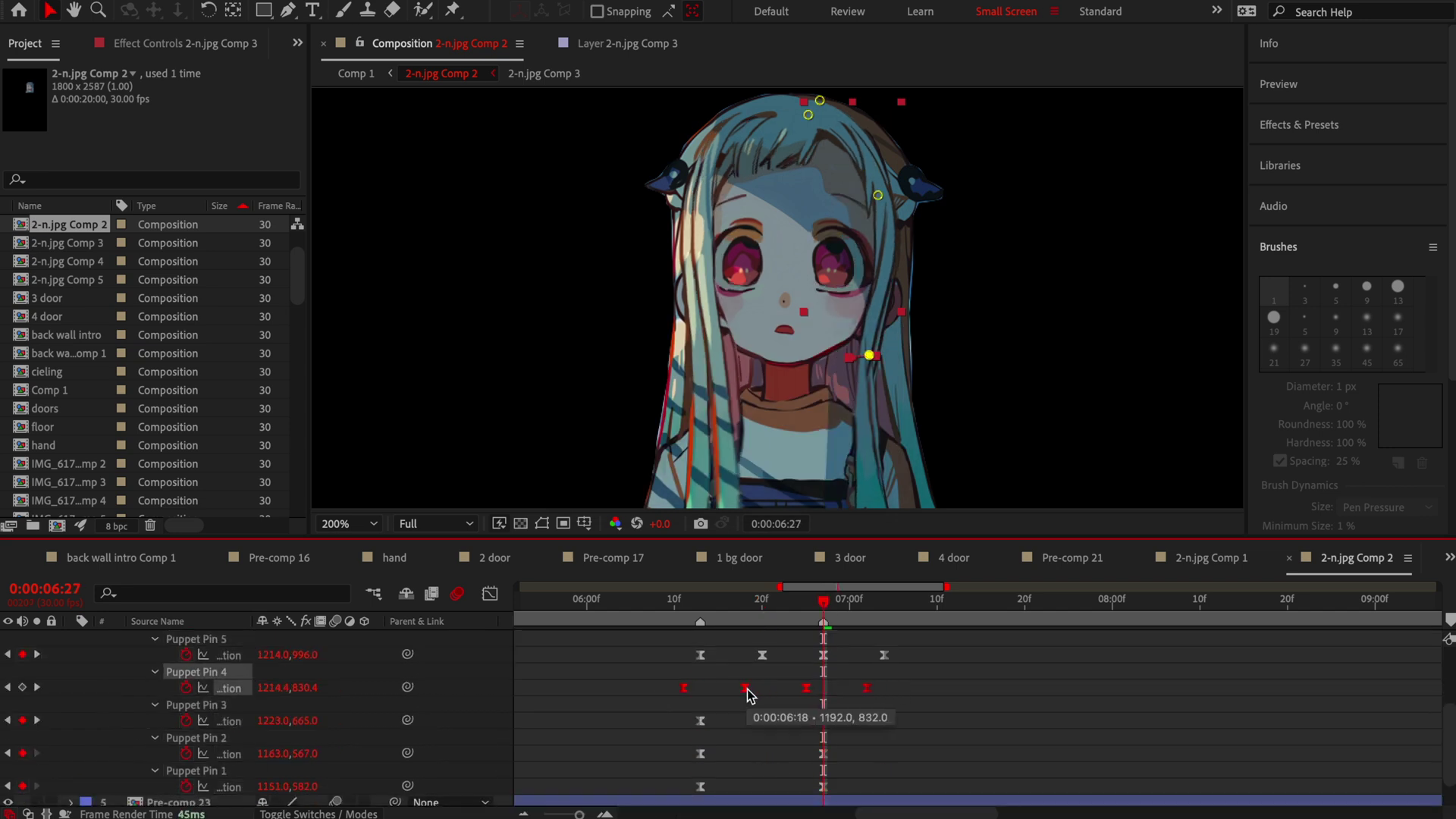
pyautogui.moveTo(915, 709); pyautogui.dragTo(667, 737)
pyautogui.moveTo(762, 720); pyautogui.dragTo(728, 728)
pyautogui.moveTo(700, 601); pyautogui.dragTo(700, 603)
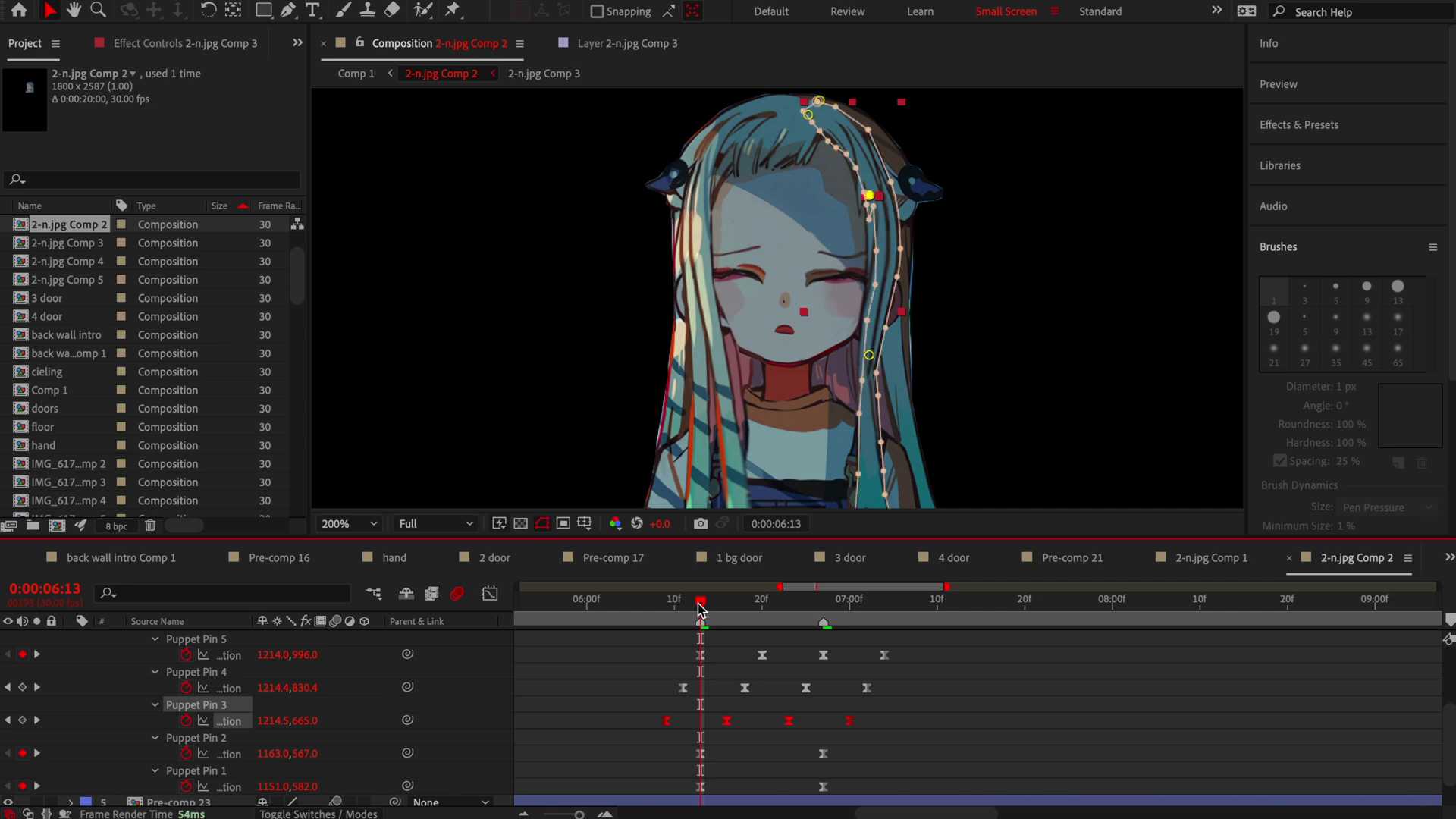
# Collapse the pin properties, return to the first frame and open layer 6 for brush painting.
pyautogui.press('u')
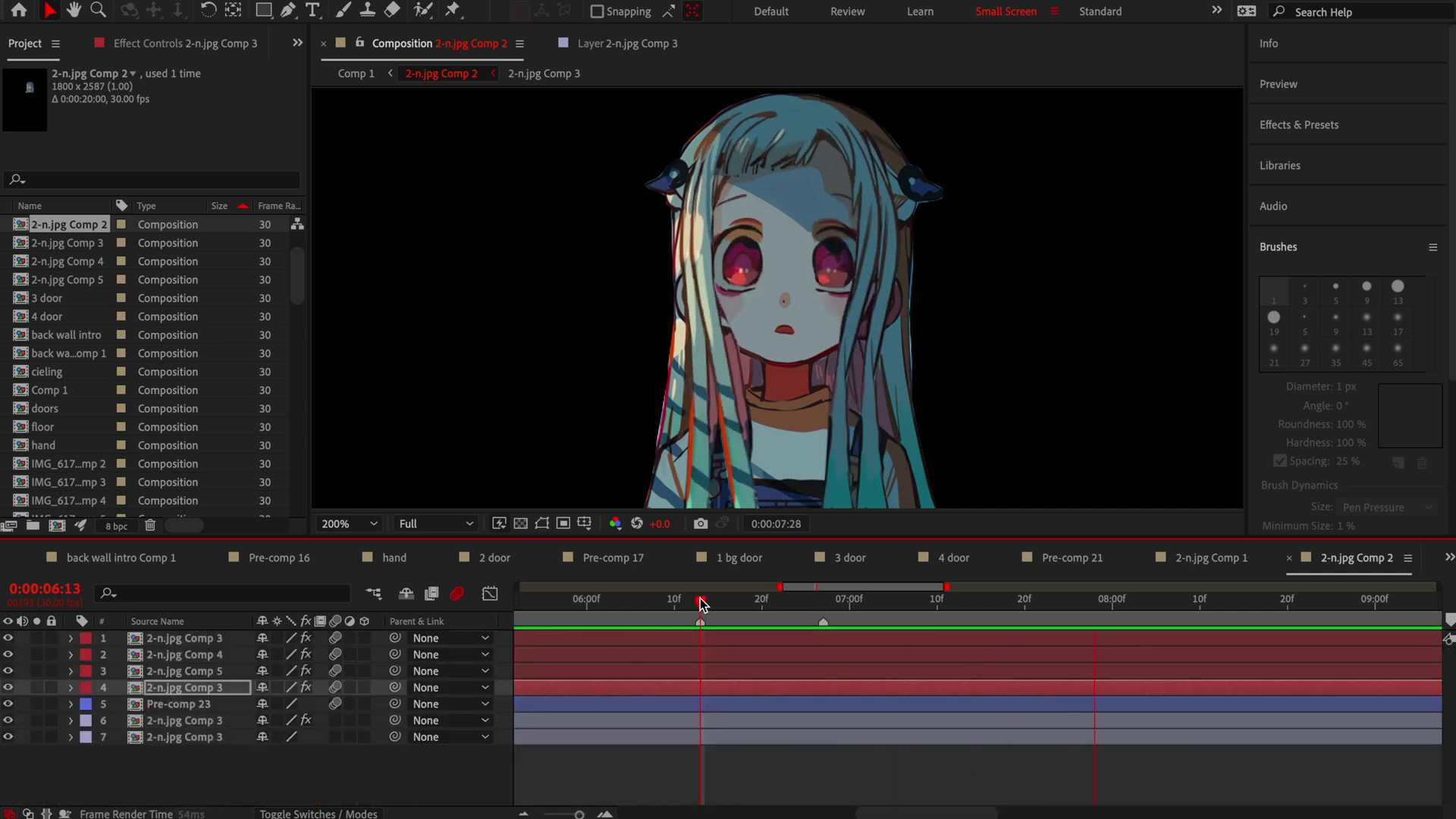
pyautogui.hscroll(-5, 593, 617)
pyautogui.press('Home')
pyautogui.hotkey('ctrl', 'b')
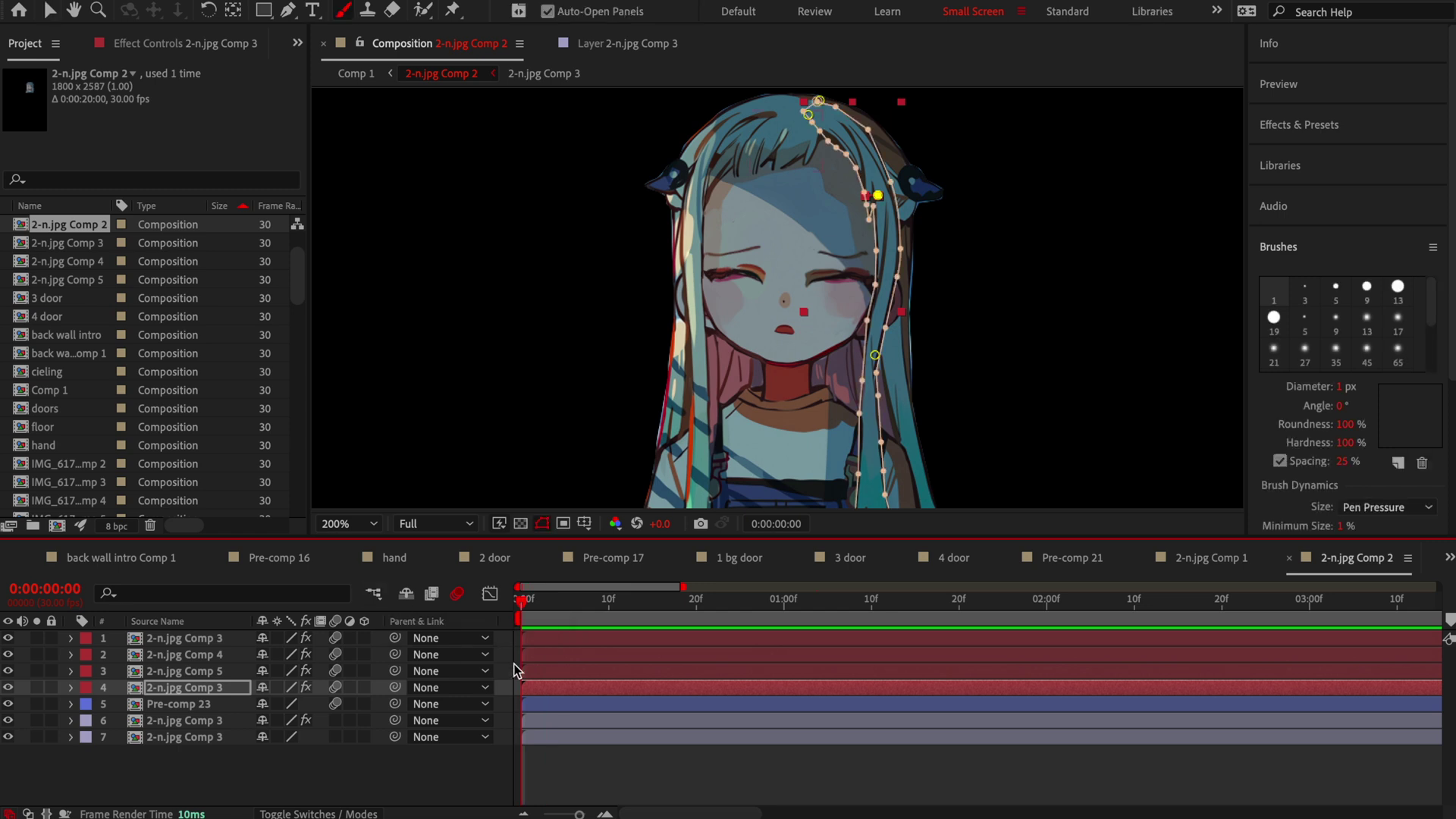
pyautogui.doubleClick(539, 720)
# Paint over the dark strands at the crown and lower left with a 19 px brush.
pyautogui.scroll(6, 785, 200)
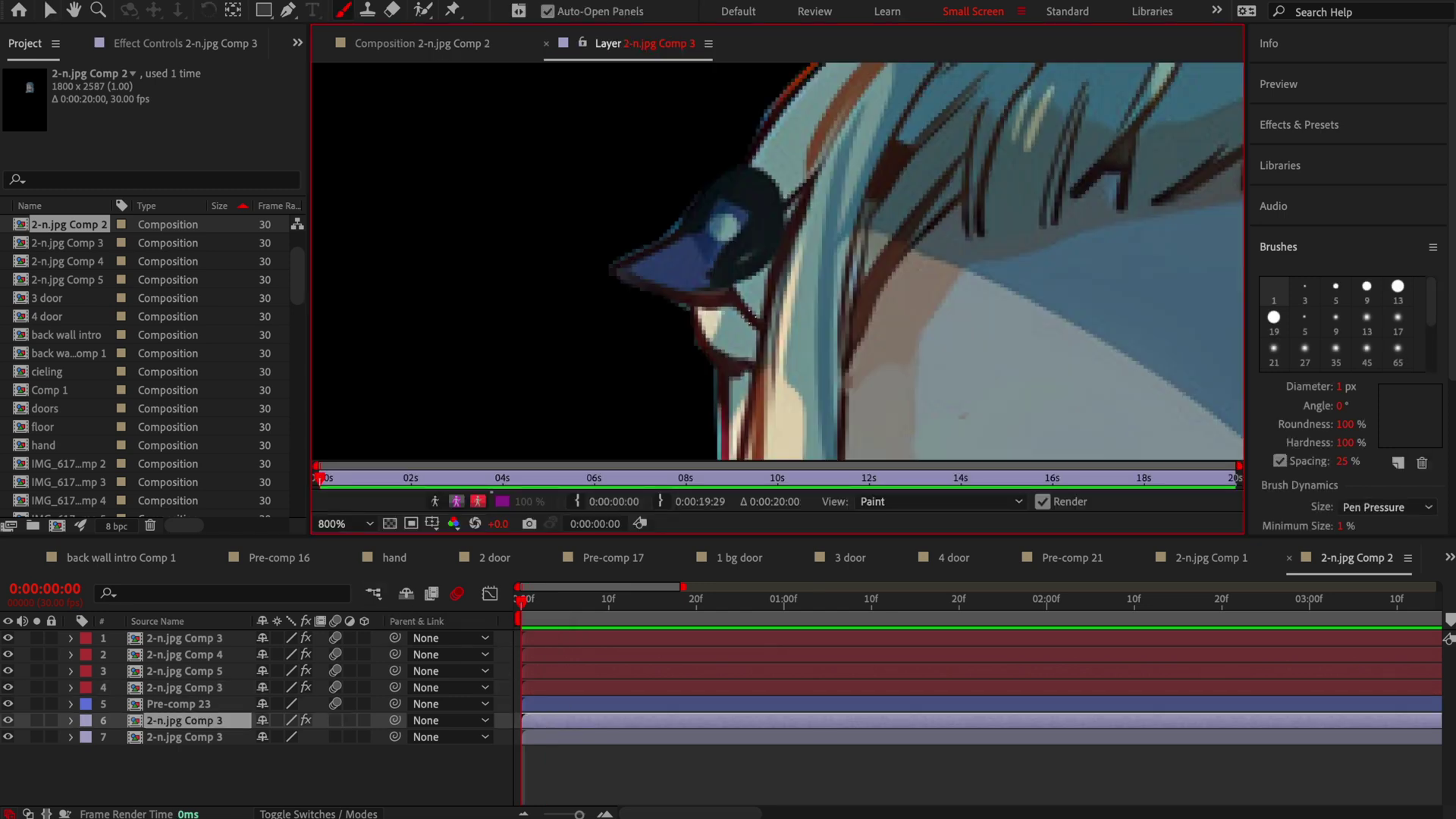
pyautogui.click(1367, 288)
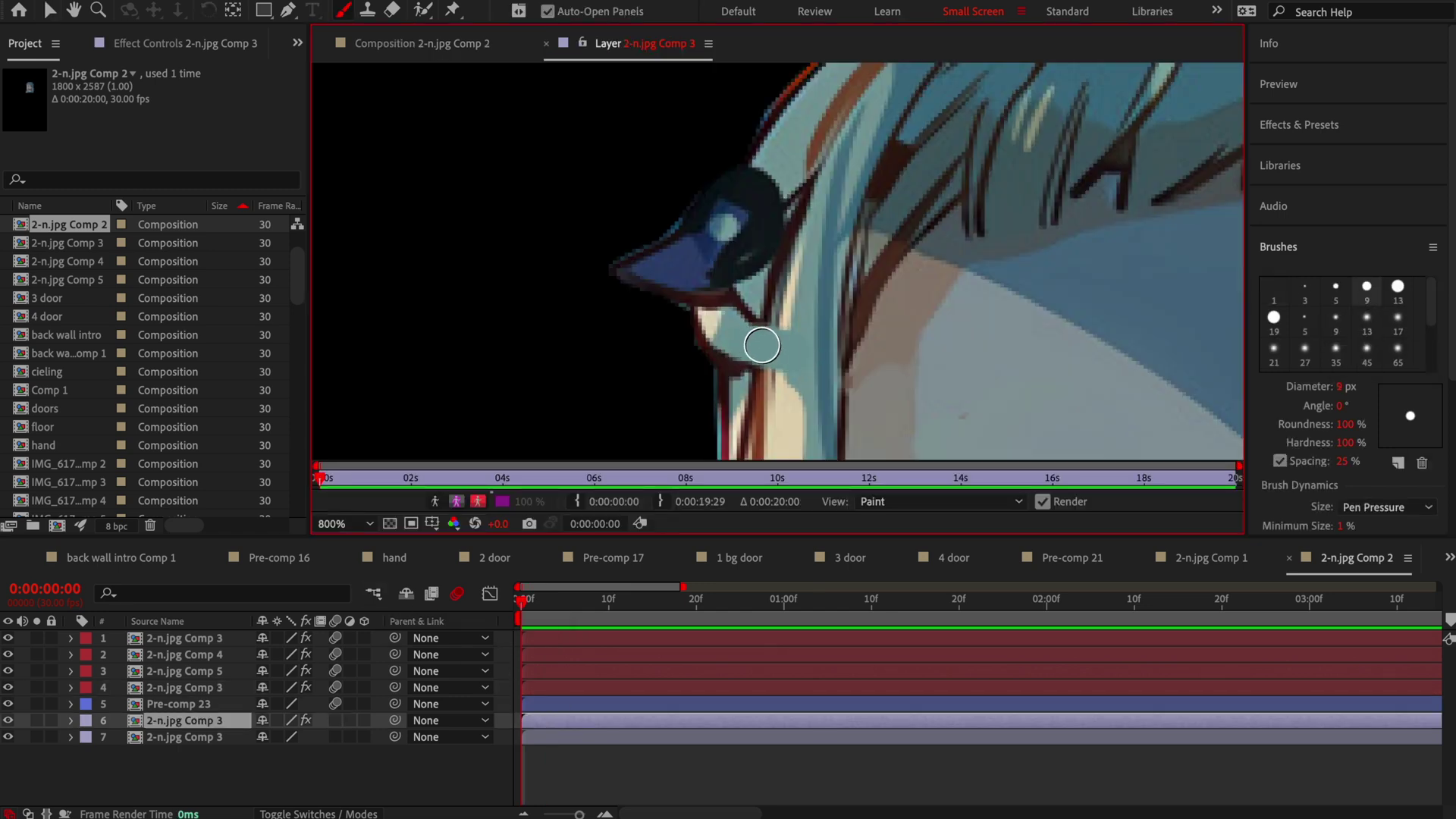
pyautogui.scroll(-5, 796, 311)
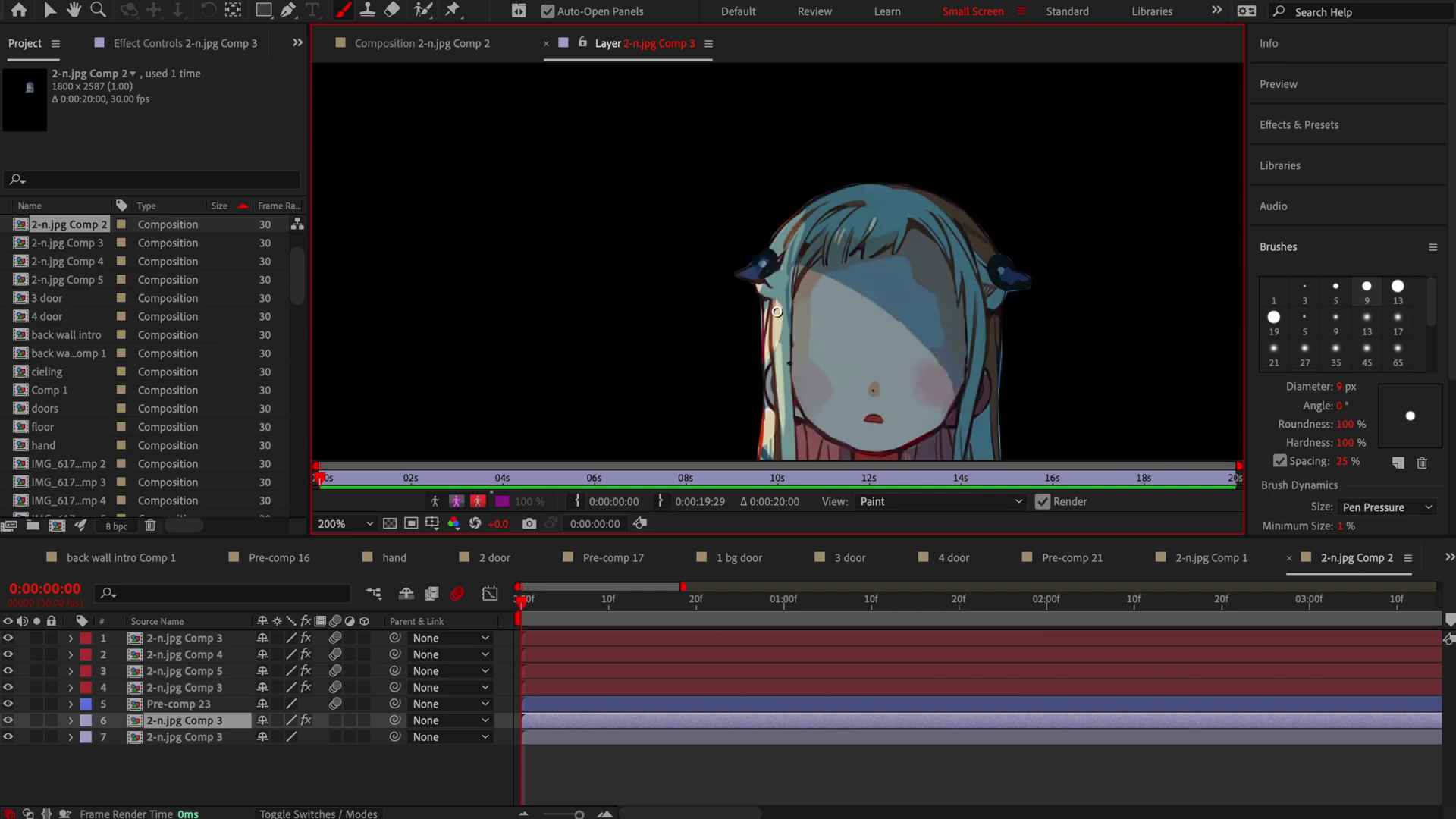
pyautogui.scroll(5, 744, 250)
pyautogui.click(1304, 289)
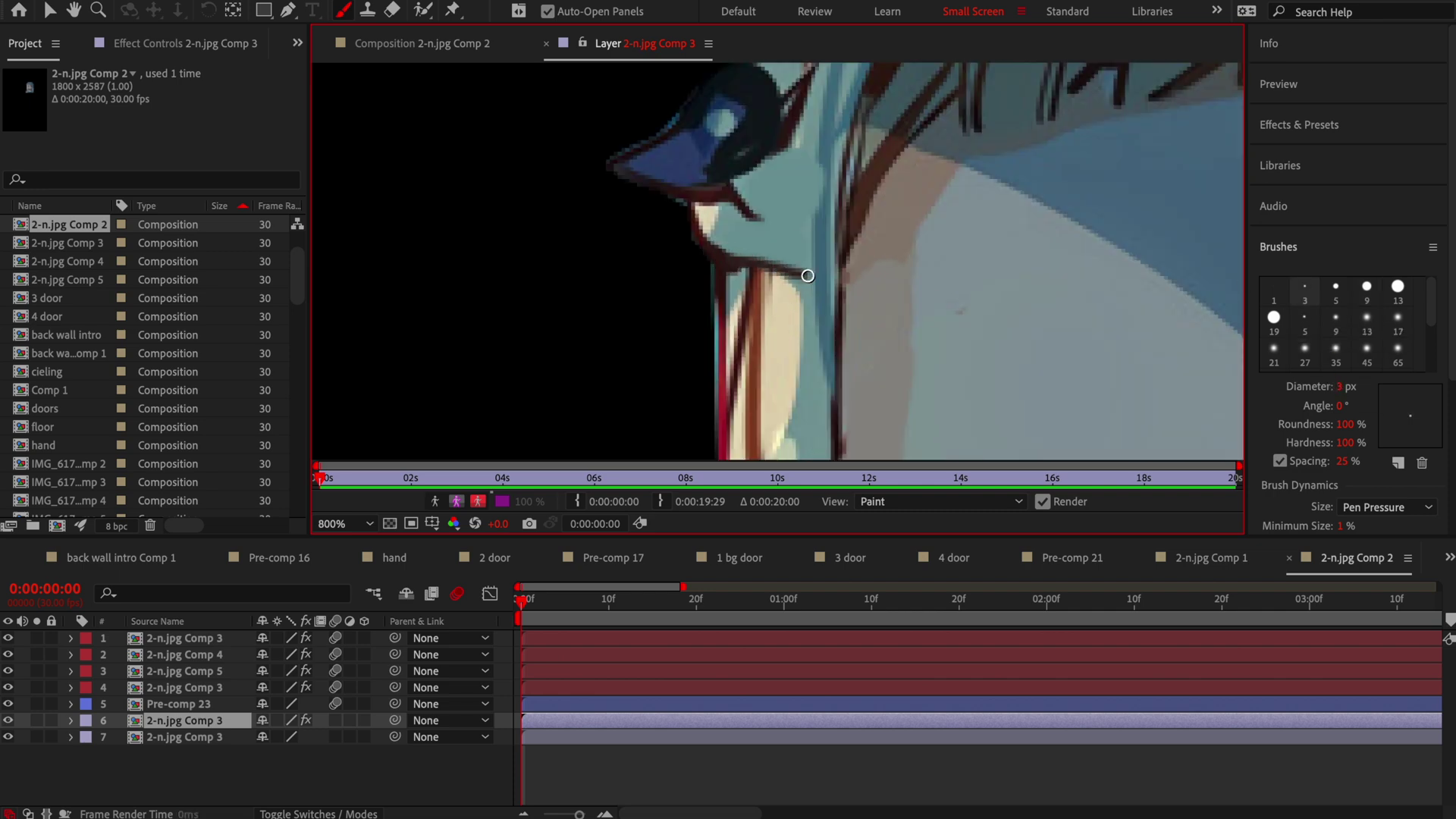
pyautogui.scroll(-2, 777, 190)
pyautogui.scroll(-2, 777, 189)
pyautogui.scroll(2, 871, 228)
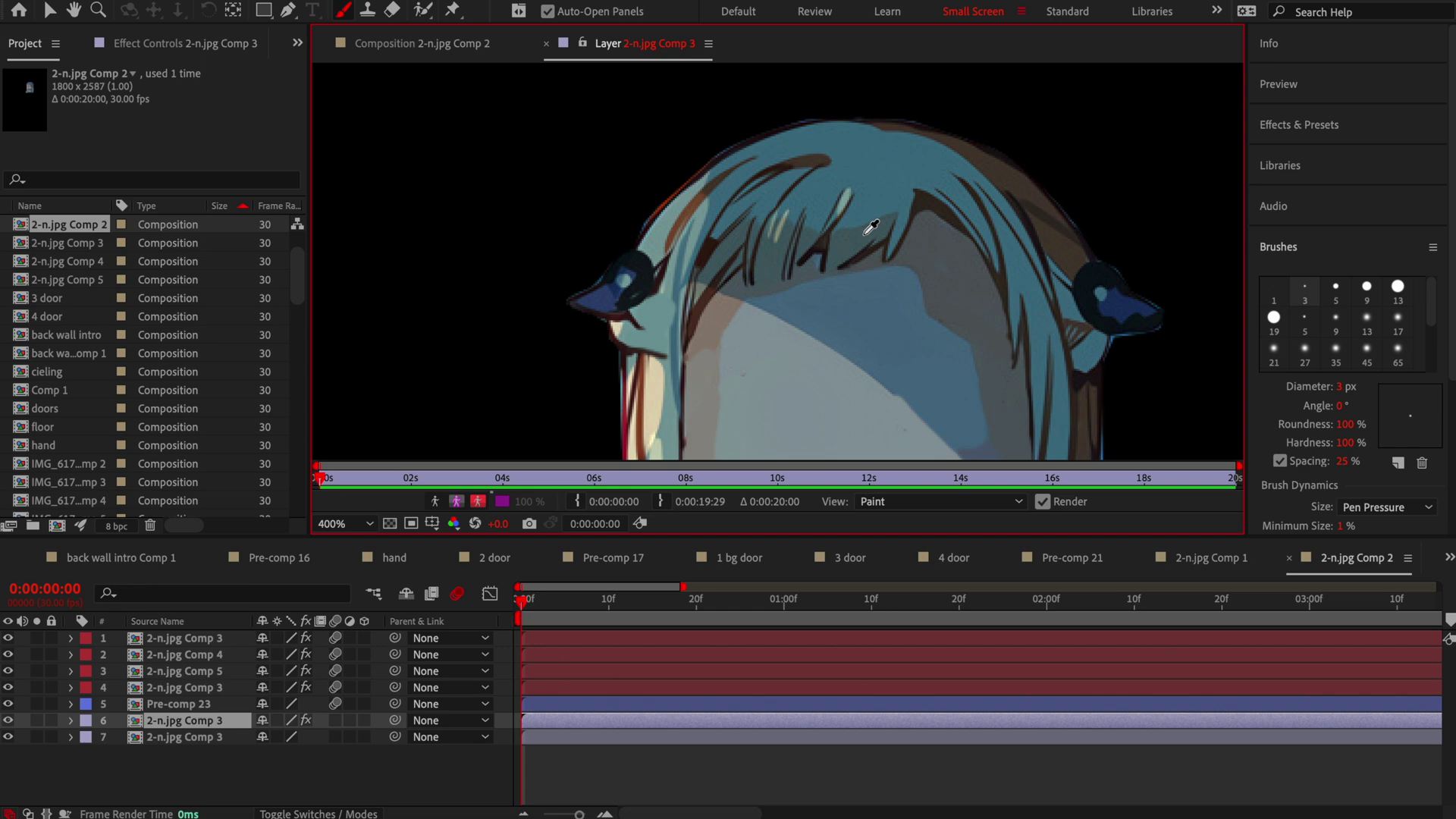
pyautogui.click(1274, 317)
pyautogui.moveTo(873, 260); pyautogui.dragTo(783, 265)
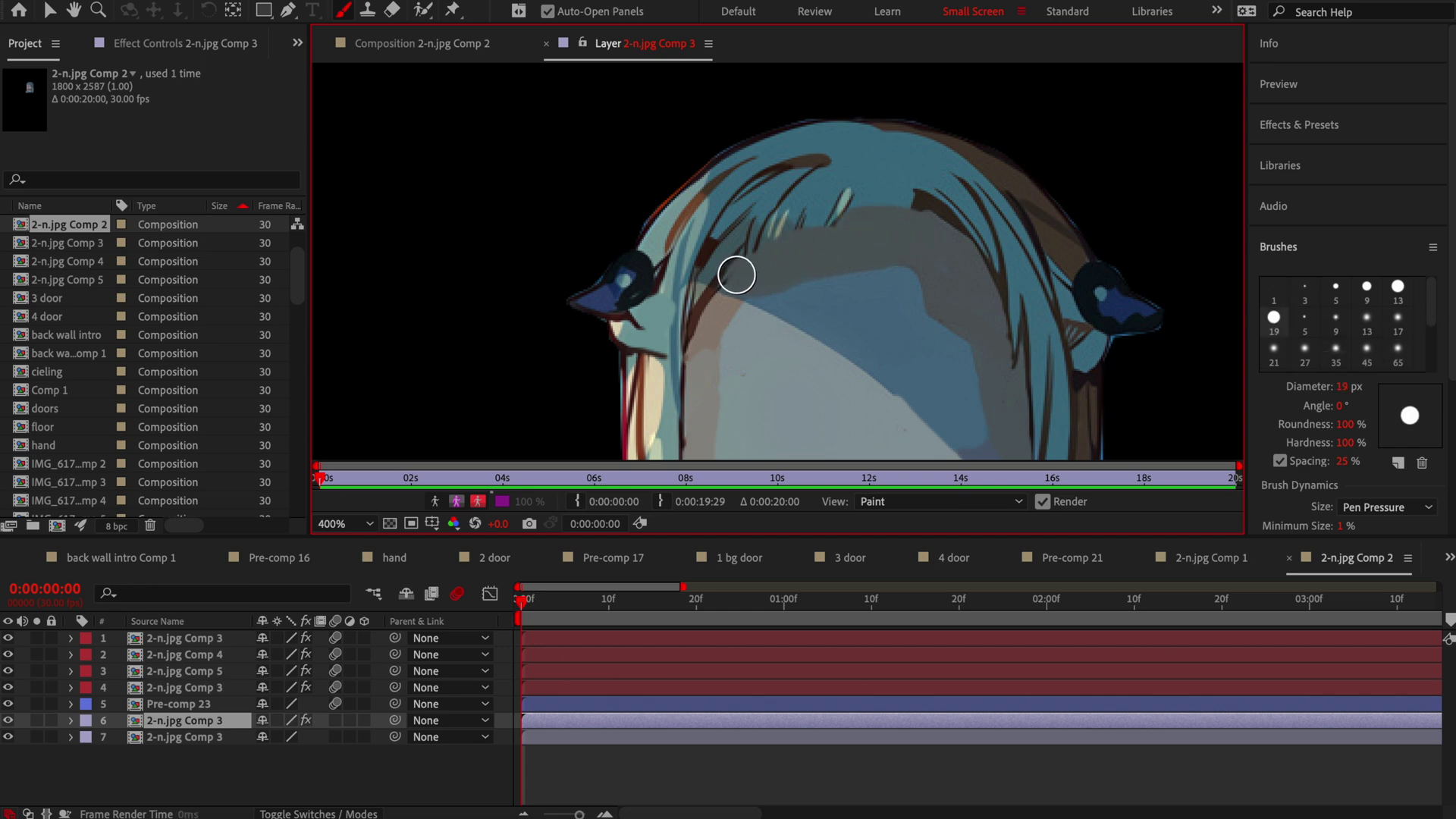
pyautogui.moveTo(783, 266); pyautogui.dragTo(885, 220)
pyautogui.moveTo(717, 311); pyautogui.dragTo(698, 302)
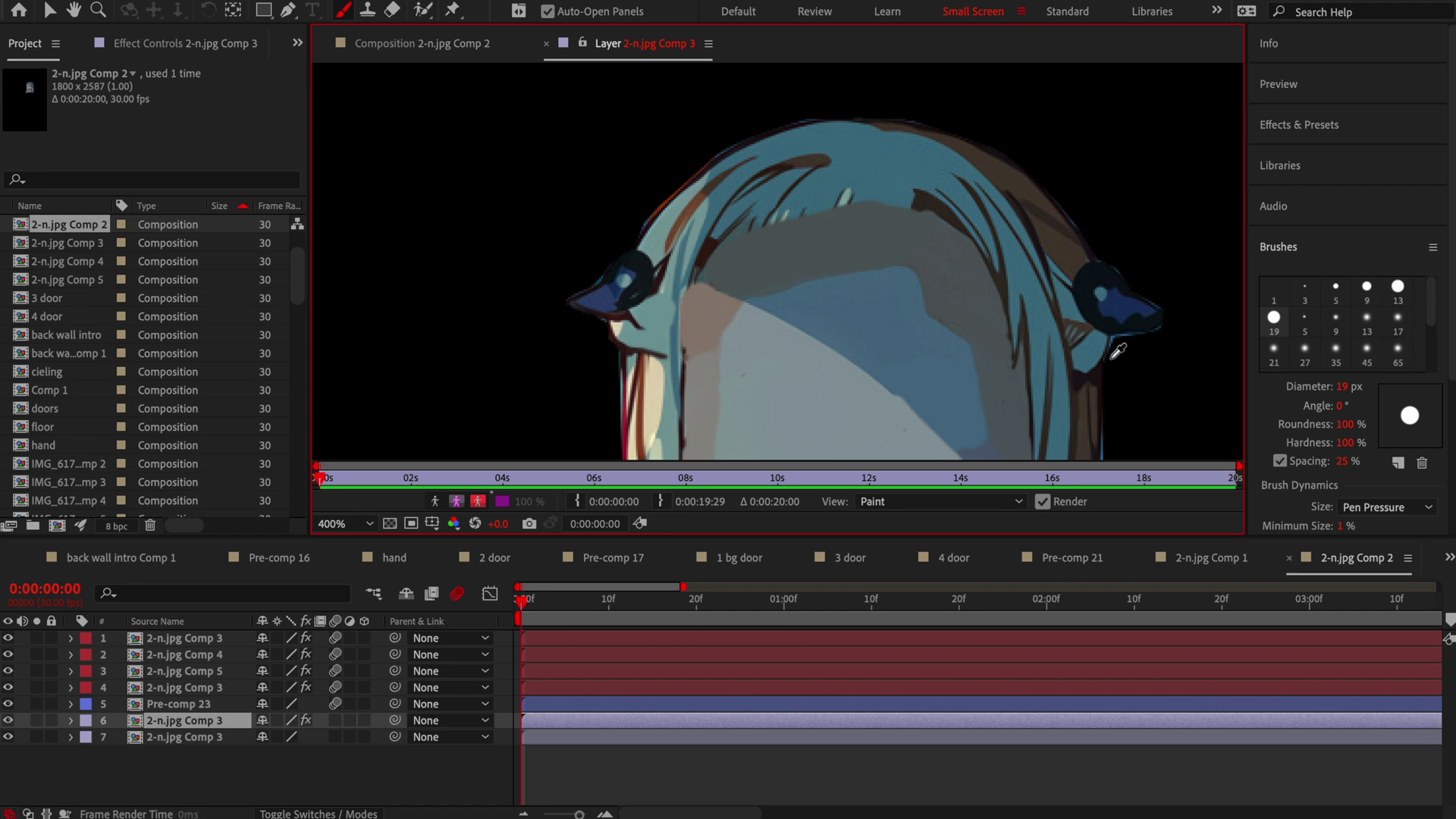
# Cover the dark patch with a 9 px brush and paint a short 3 px line along the ear.
pyautogui.click(1355, 296)
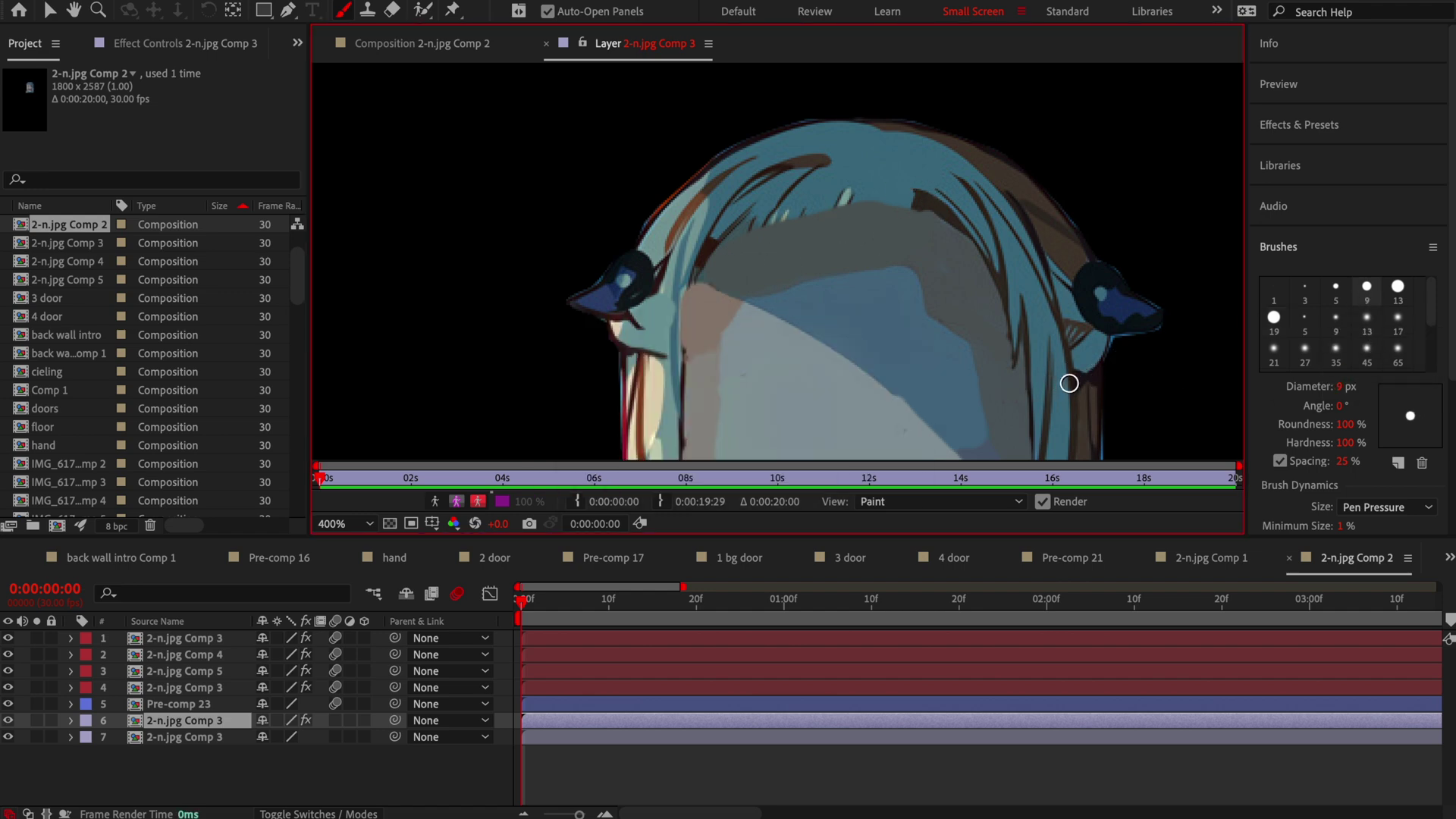
pyautogui.moveTo(1043, 392); pyautogui.dragTo(1064, 387)
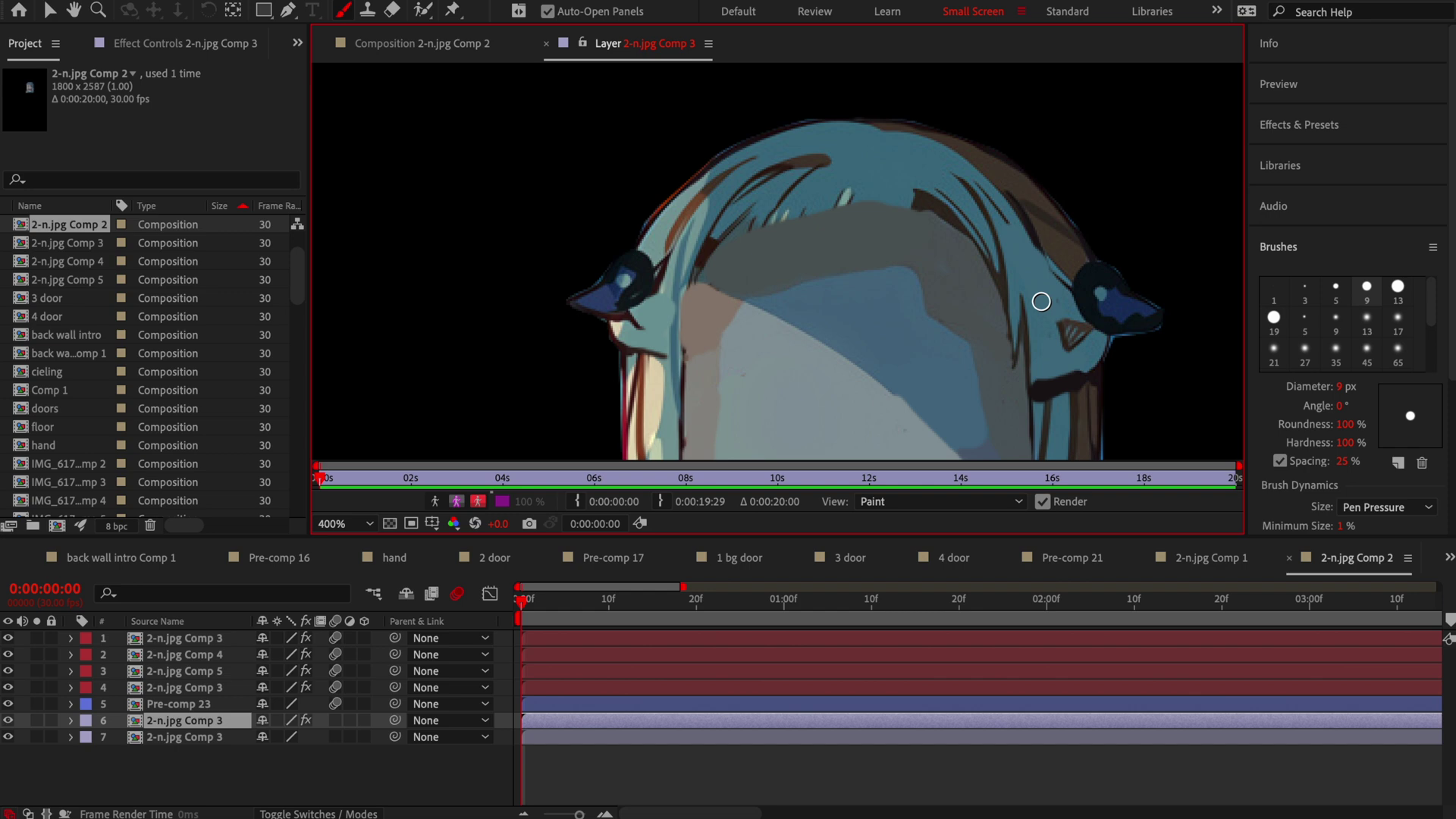
pyautogui.click(1336, 290)
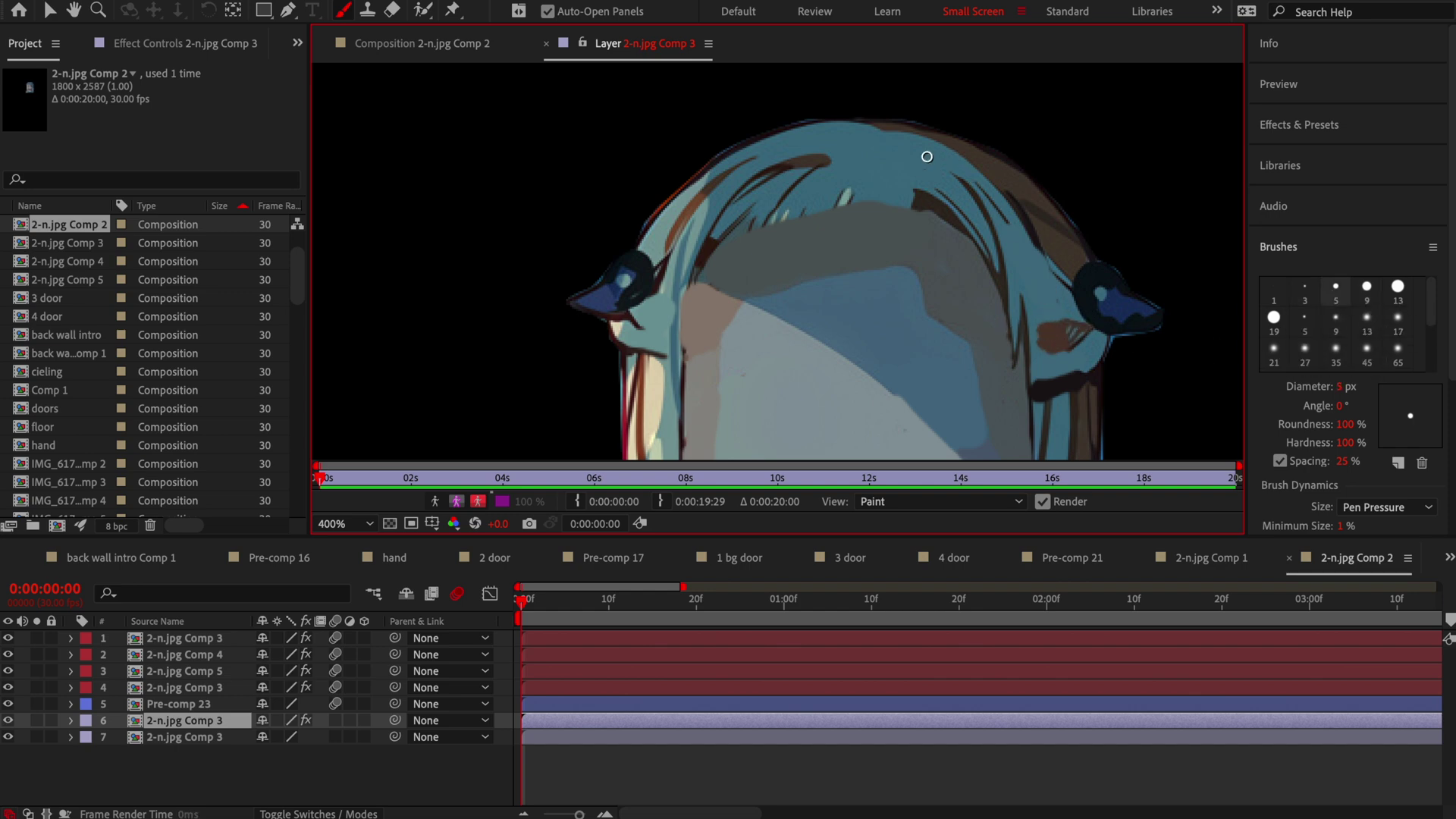
pyautogui.scroll(-2, 848, 176)
pyautogui.scroll(2, 921, 353)
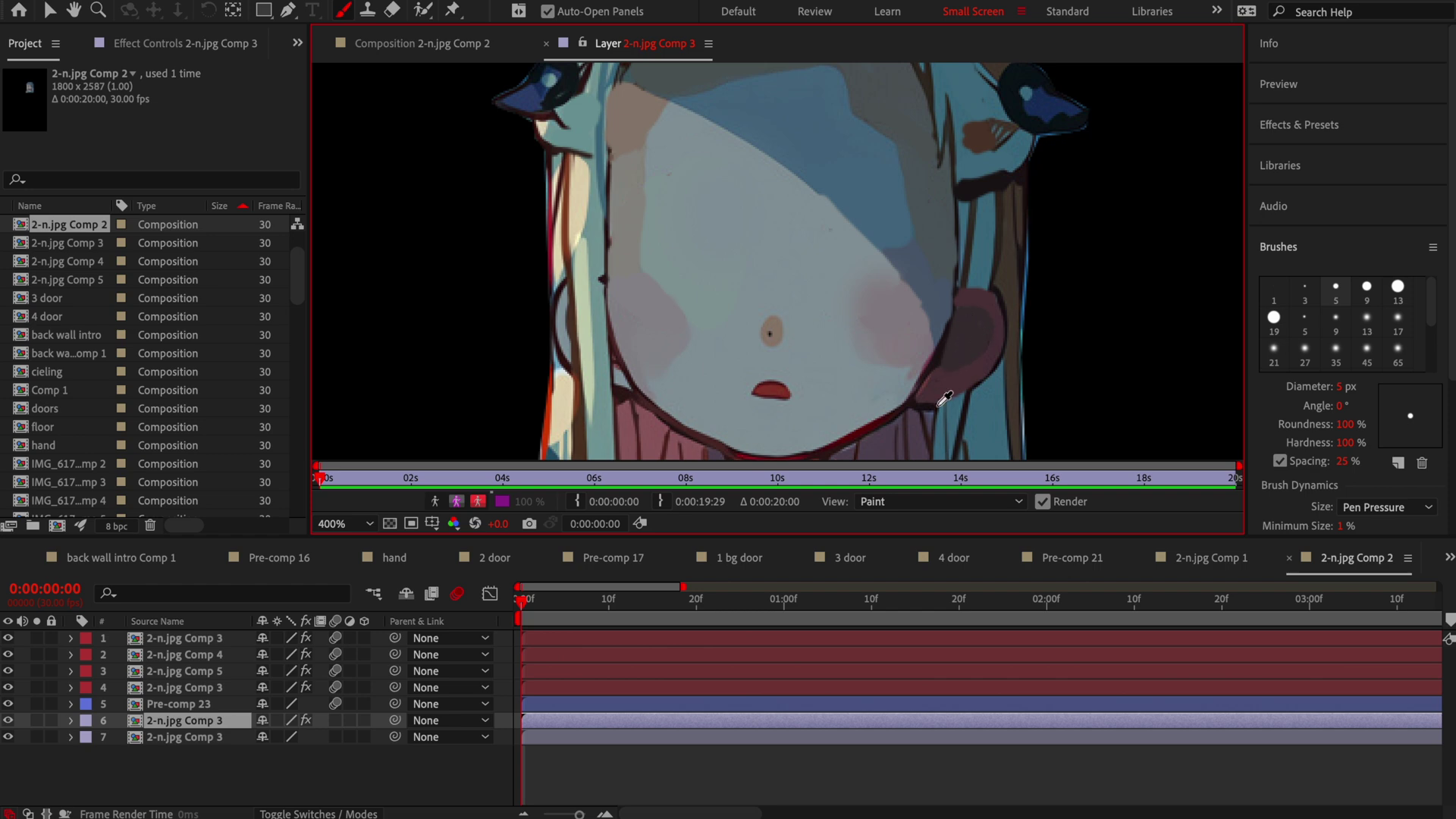
pyautogui.click(1305, 289)
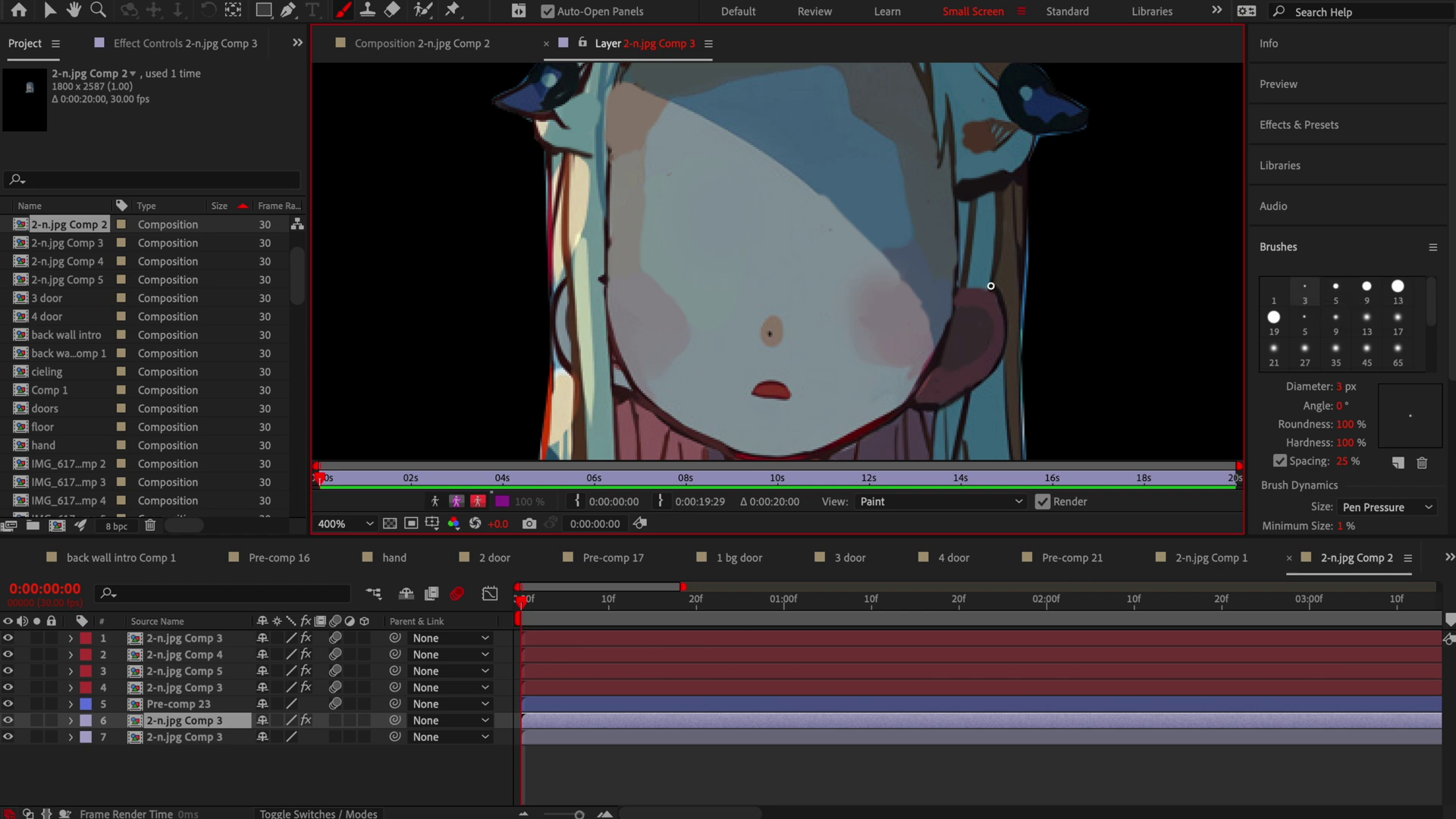
pyautogui.click(1337, 288)
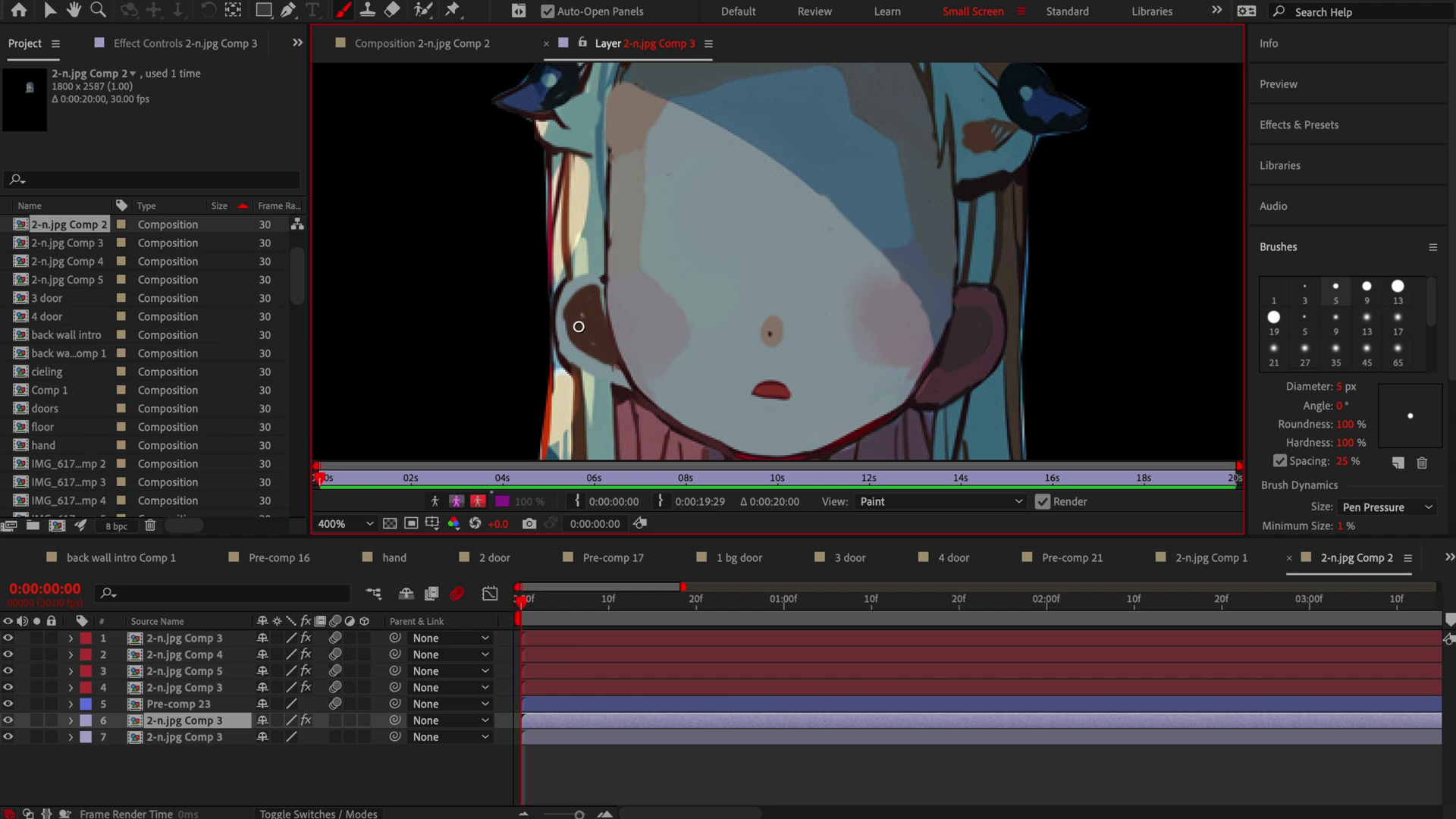
pyautogui.click(1304, 291)
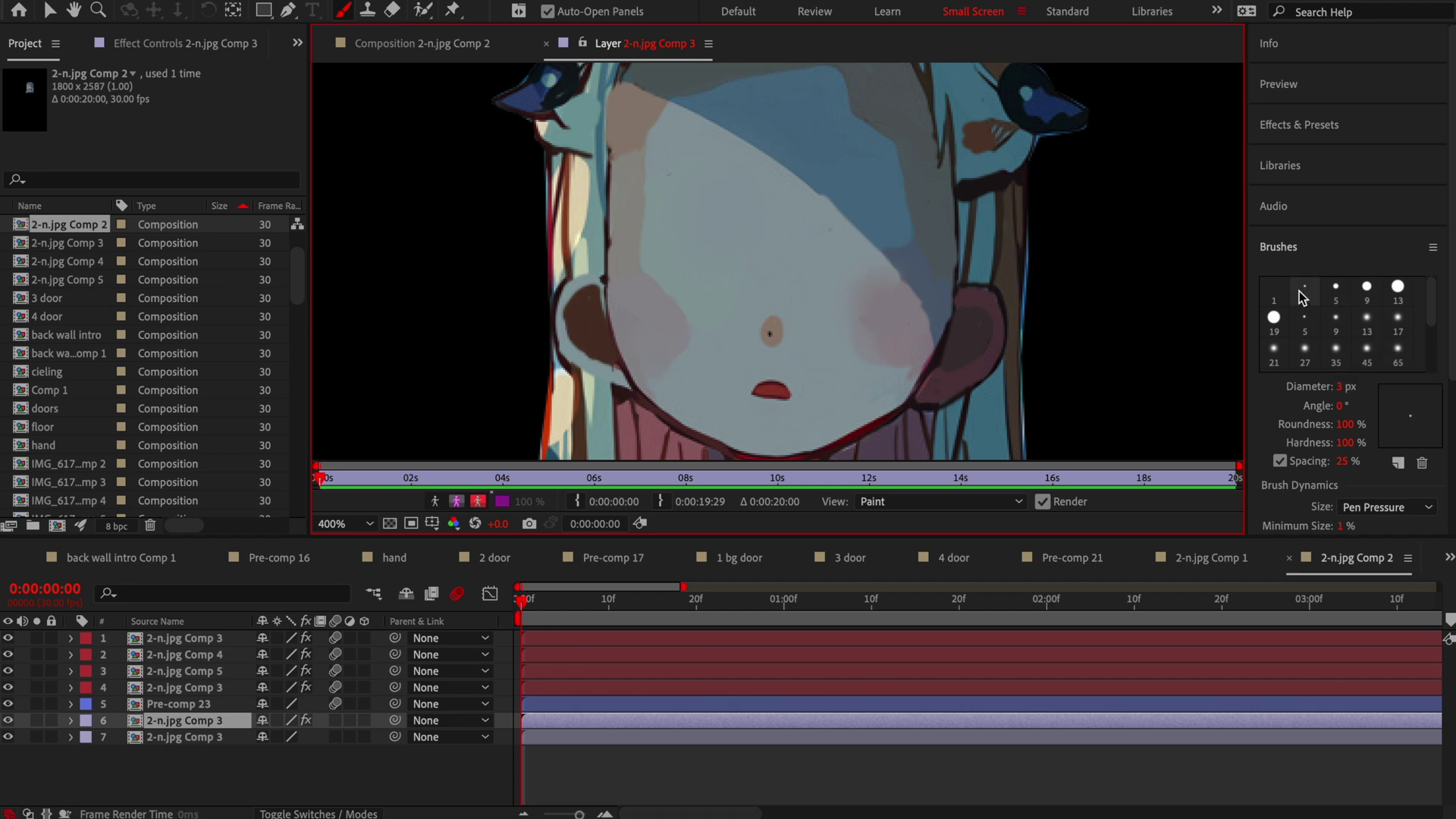
pyautogui.moveTo(592, 272); pyautogui.dragTo(606, 278)
# With a 9 px brush, cover the vertical hair line and left mouth area, then return to 2-n.jpg Comp 2.
pyautogui.click(1366, 288)
pyautogui.moveTo(607, 166); pyautogui.dragTo(612, 271)
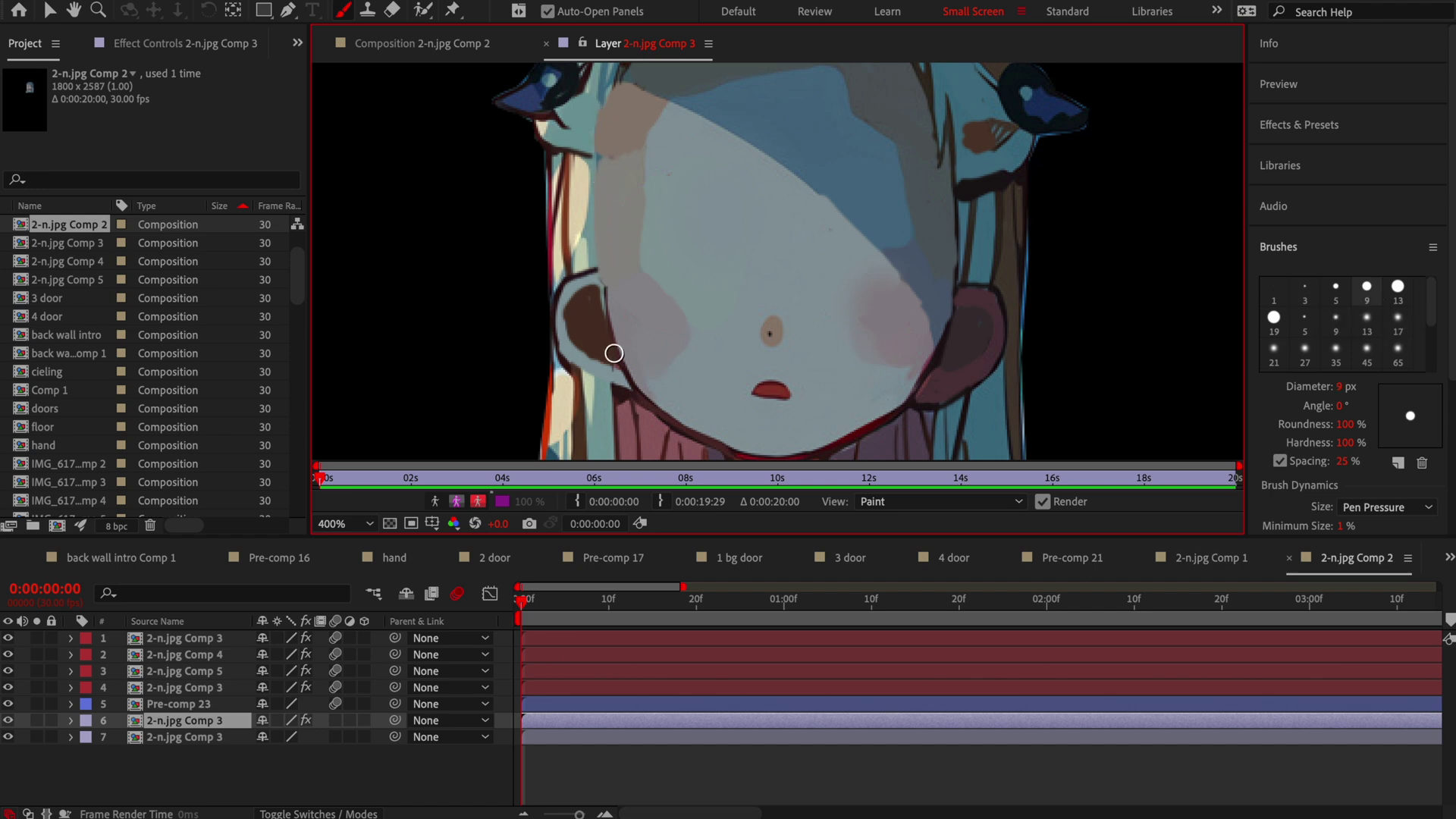
pyautogui.scroll(-3, 599, 300)
pyautogui.scroll(3, 758, 368)
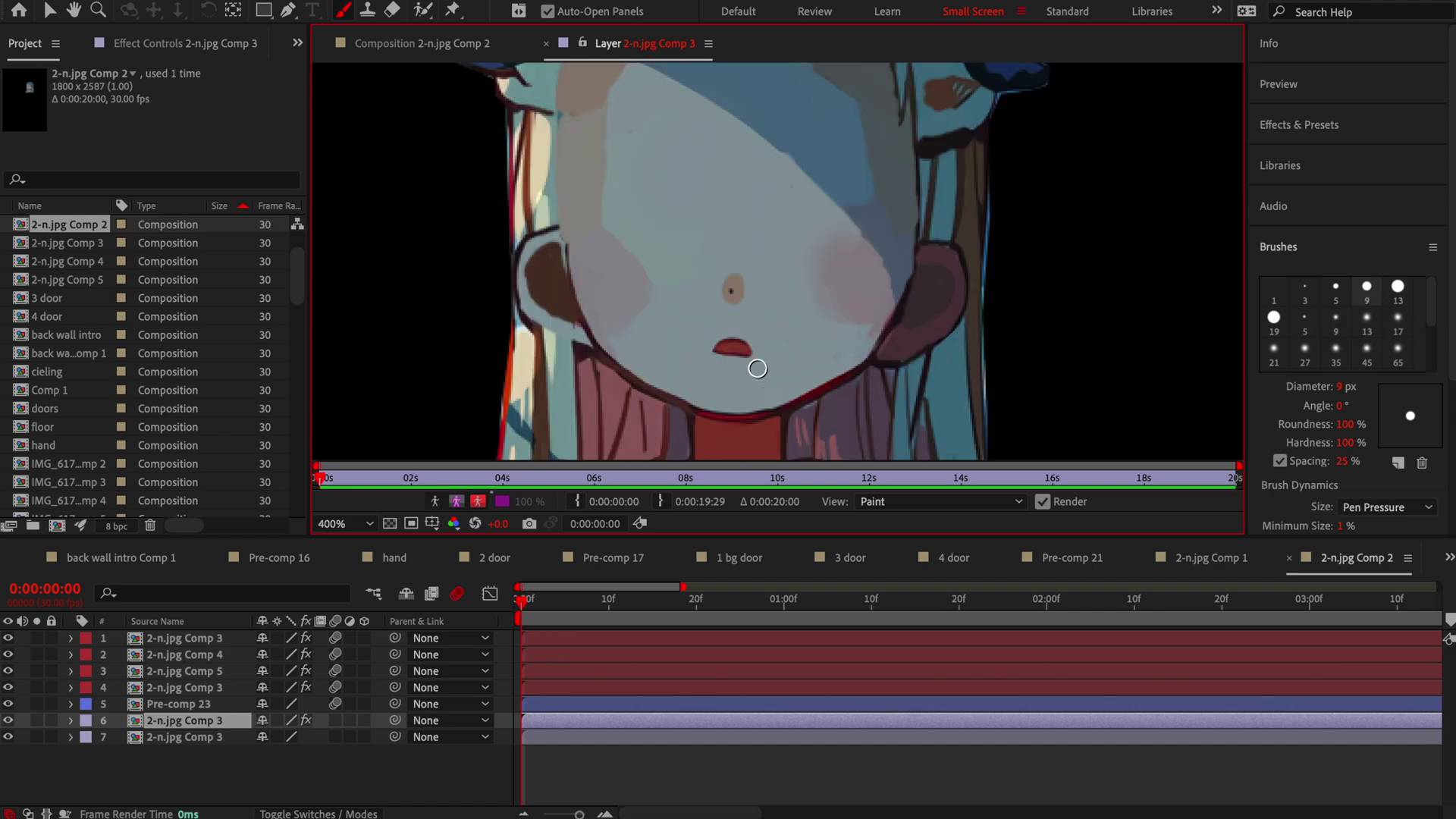
pyautogui.moveTo(730, 347); pyautogui.dragTo(703, 349)
pyautogui.click(426, 54)
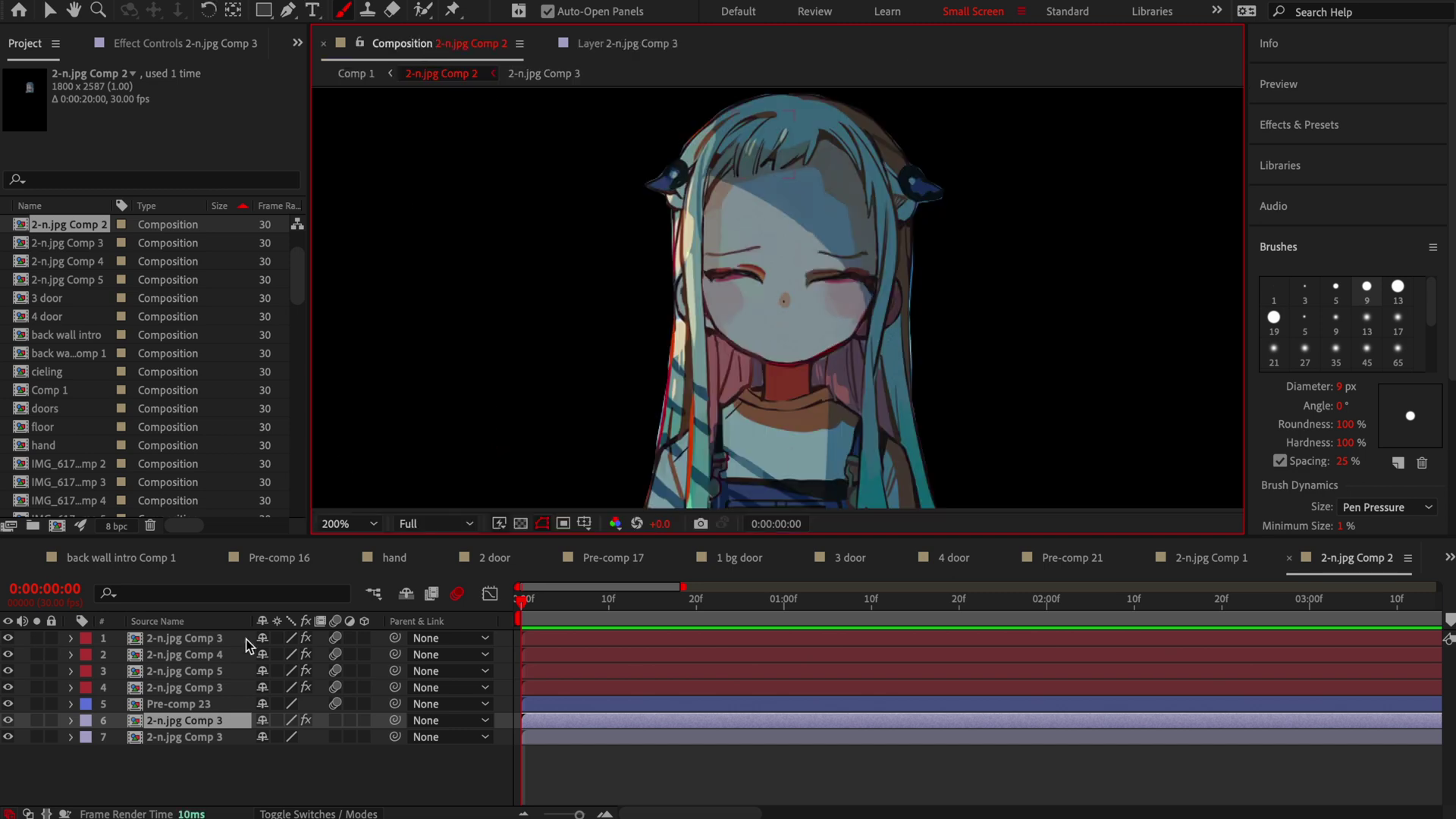
# Duplicate the painted layer and draw a RotoBezier mask around the mouth.
pyautogui.hotkey('ctrl', 'd')
pyautogui.scroll(3, 778, 335)
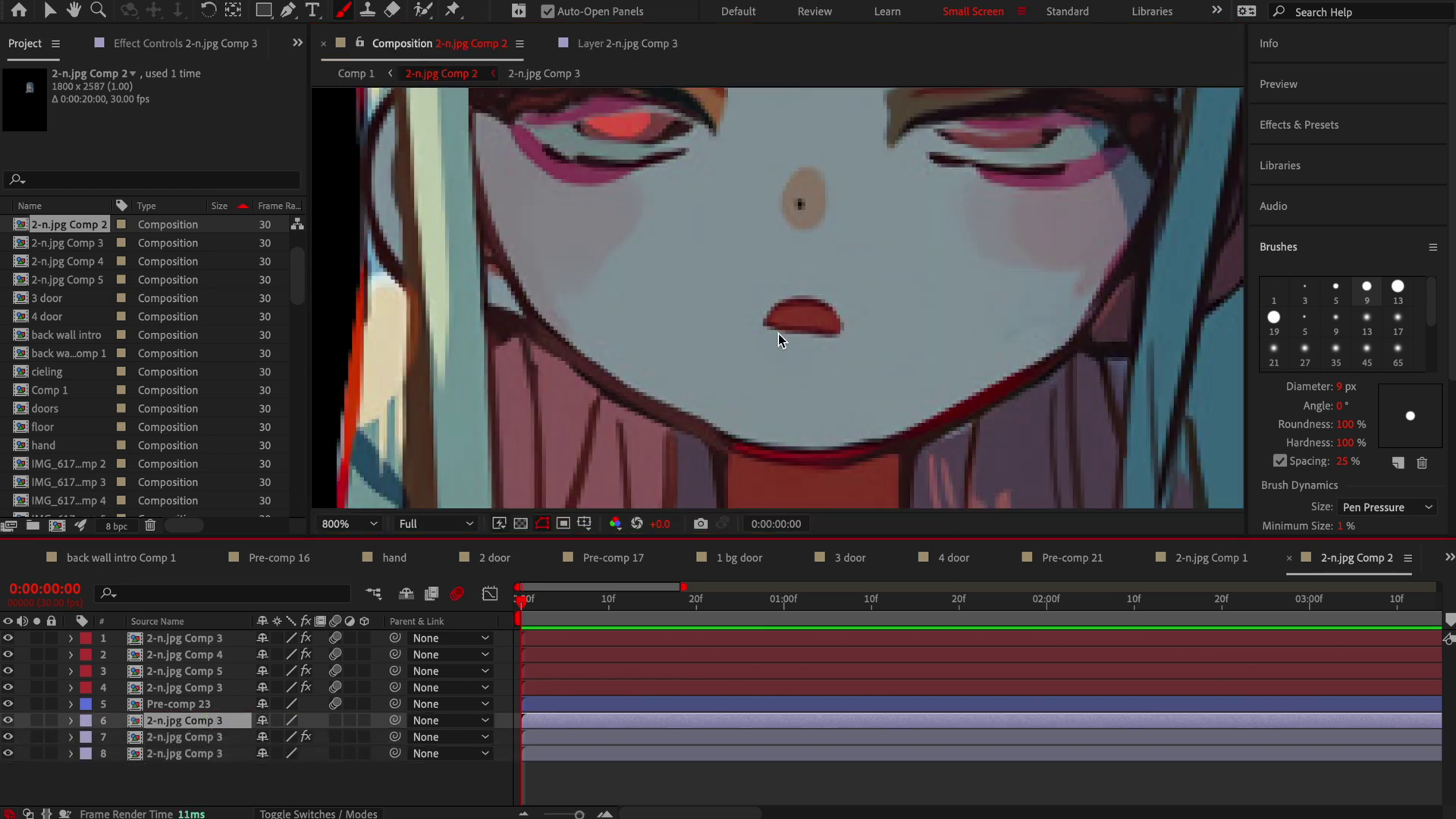
pyautogui.hotkey('ctrl', 'd')
pyautogui.press('g')
pyautogui.click(837, 311)
pyautogui.click(806, 304)
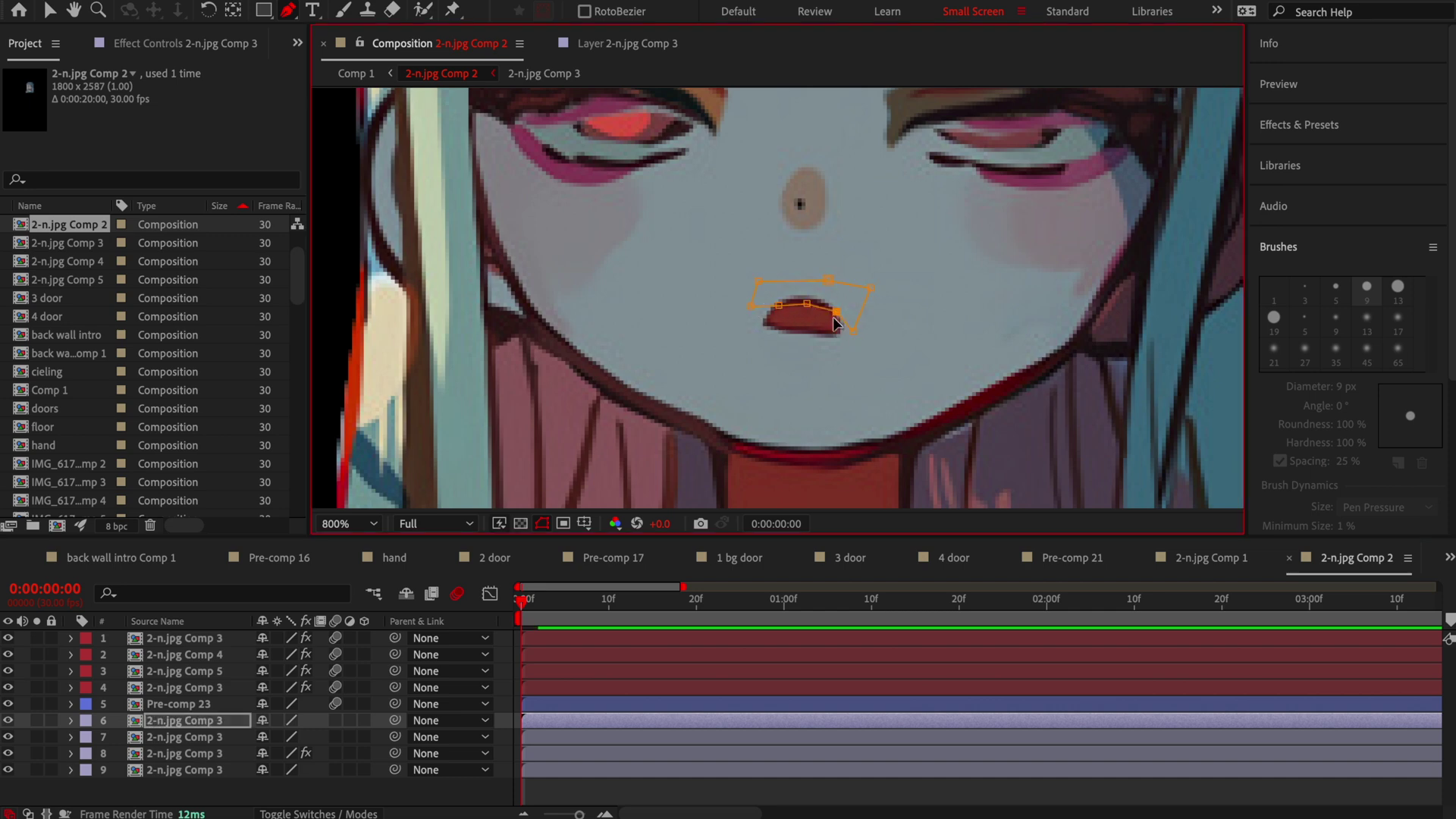
pyautogui.click(821, 736)
pyautogui.click(821, 299)
pyautogui.click(775, 298)
pyautogui.click(748, 323)
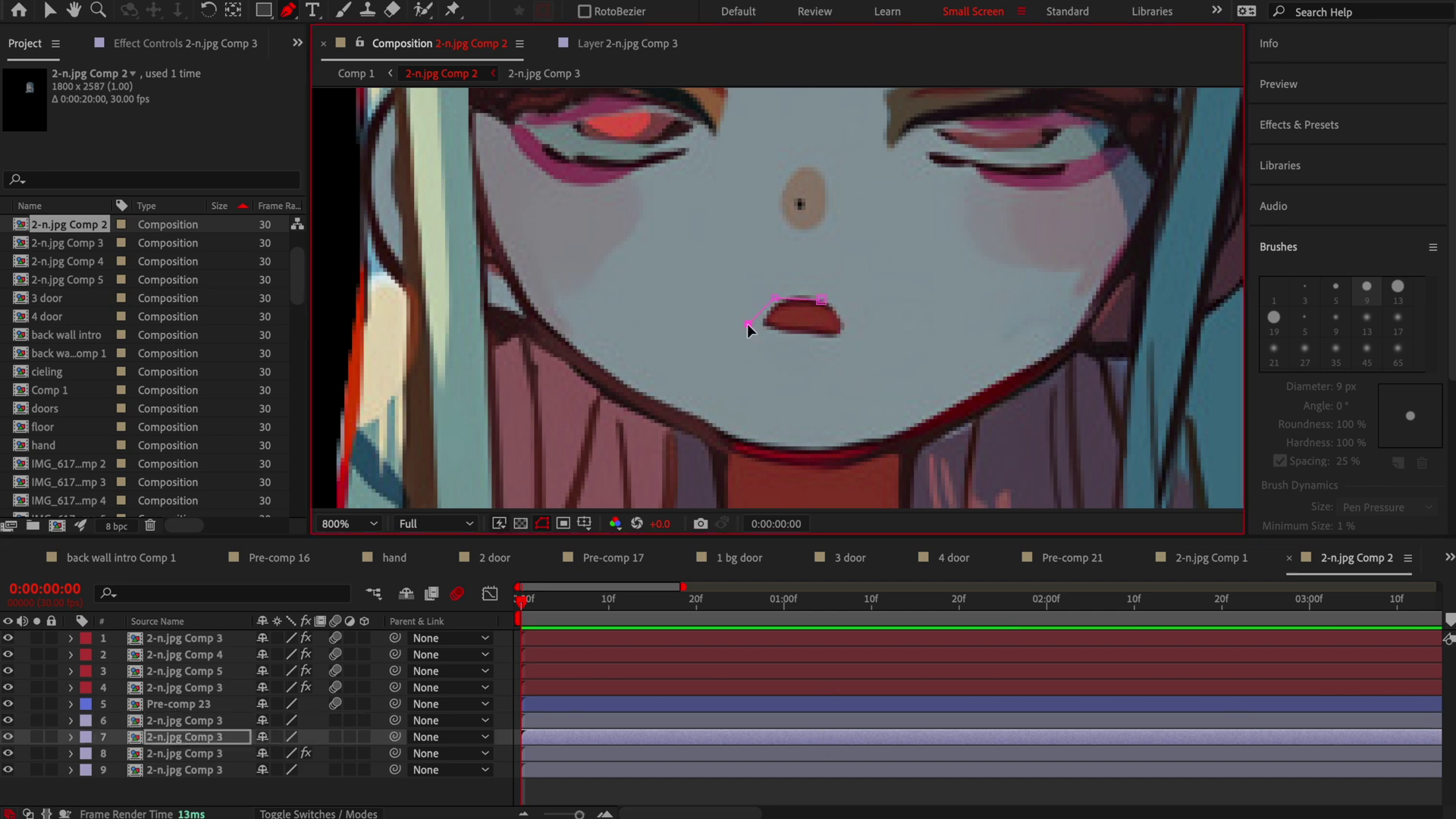
pyautogui.click(854, 324)
# At 6:27, place puppet pins on the left, middle and right of the mouth.
pyautogui.hscroll(2, 893, 740)
pyautogui.hscroll(2, 894, 740)
pyautogui.hscroll(2, 893, 739)
pyautogui.click(939, 614)
pyautogui.click(453, 12)
pyautogui.click(836, 334)
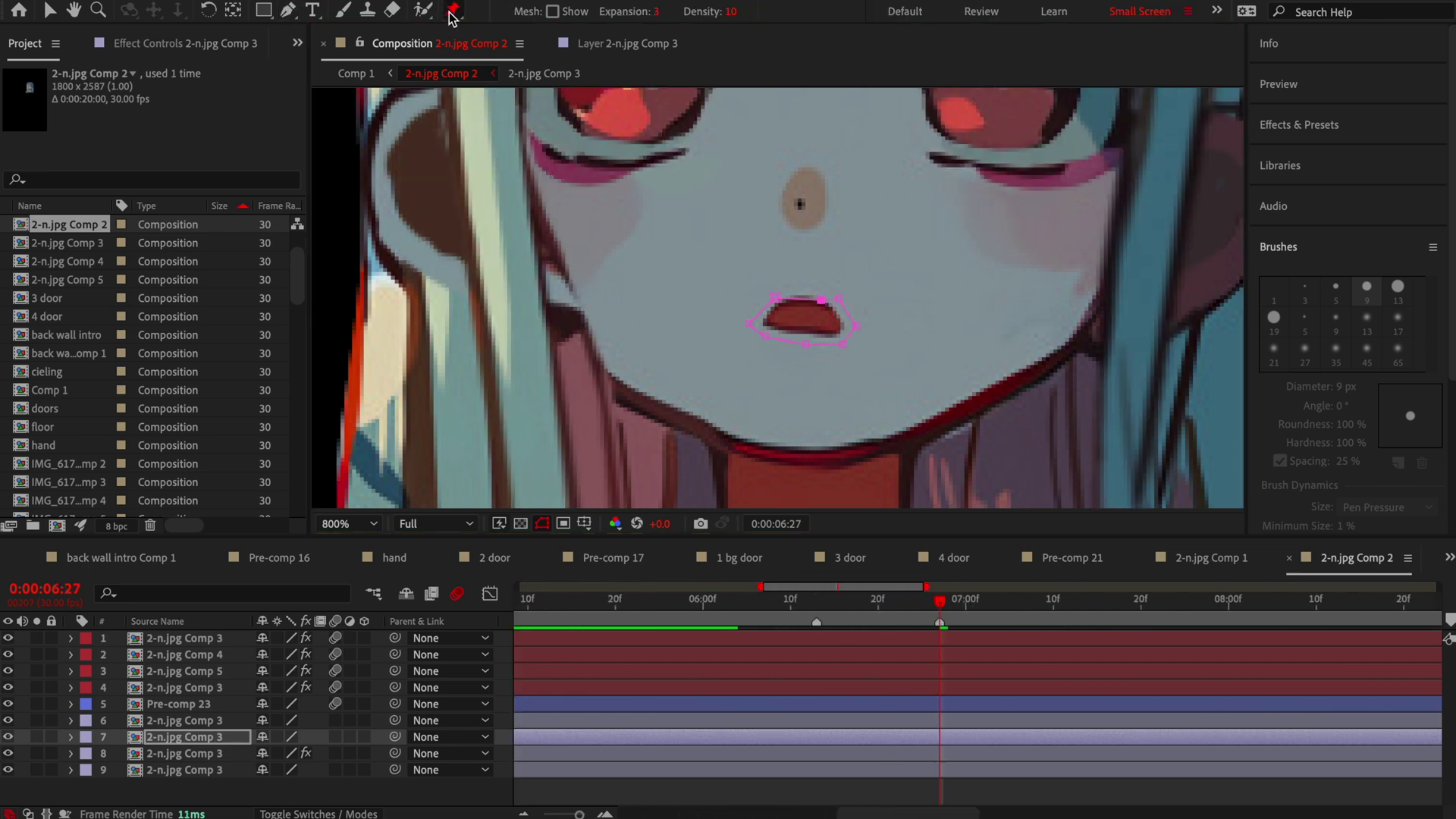
pyautogui.click(800, 327)
pyautogui.click(768, 324)
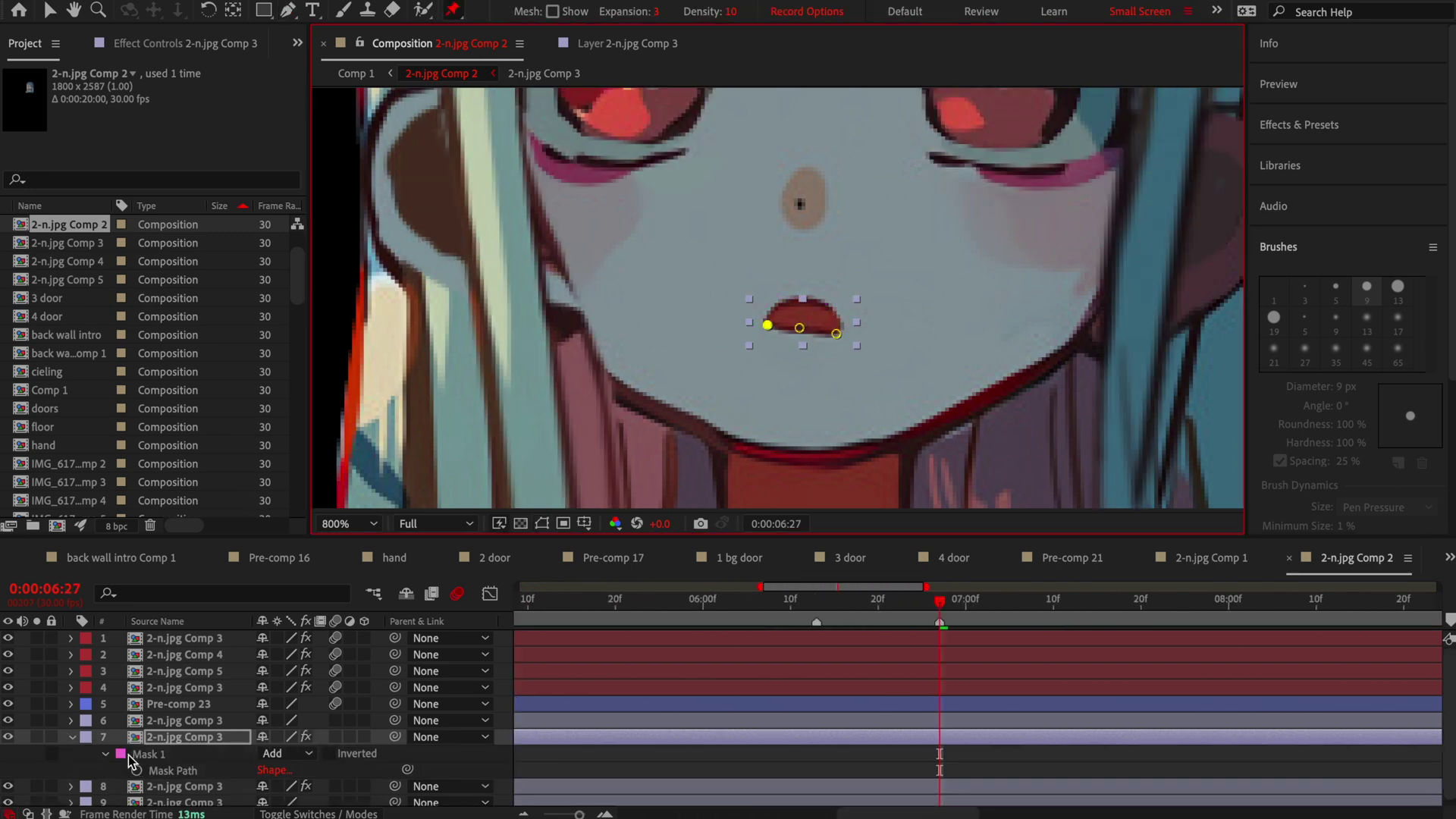
pyautogui.click(925, 725)
pyautogui.click(840, 321)
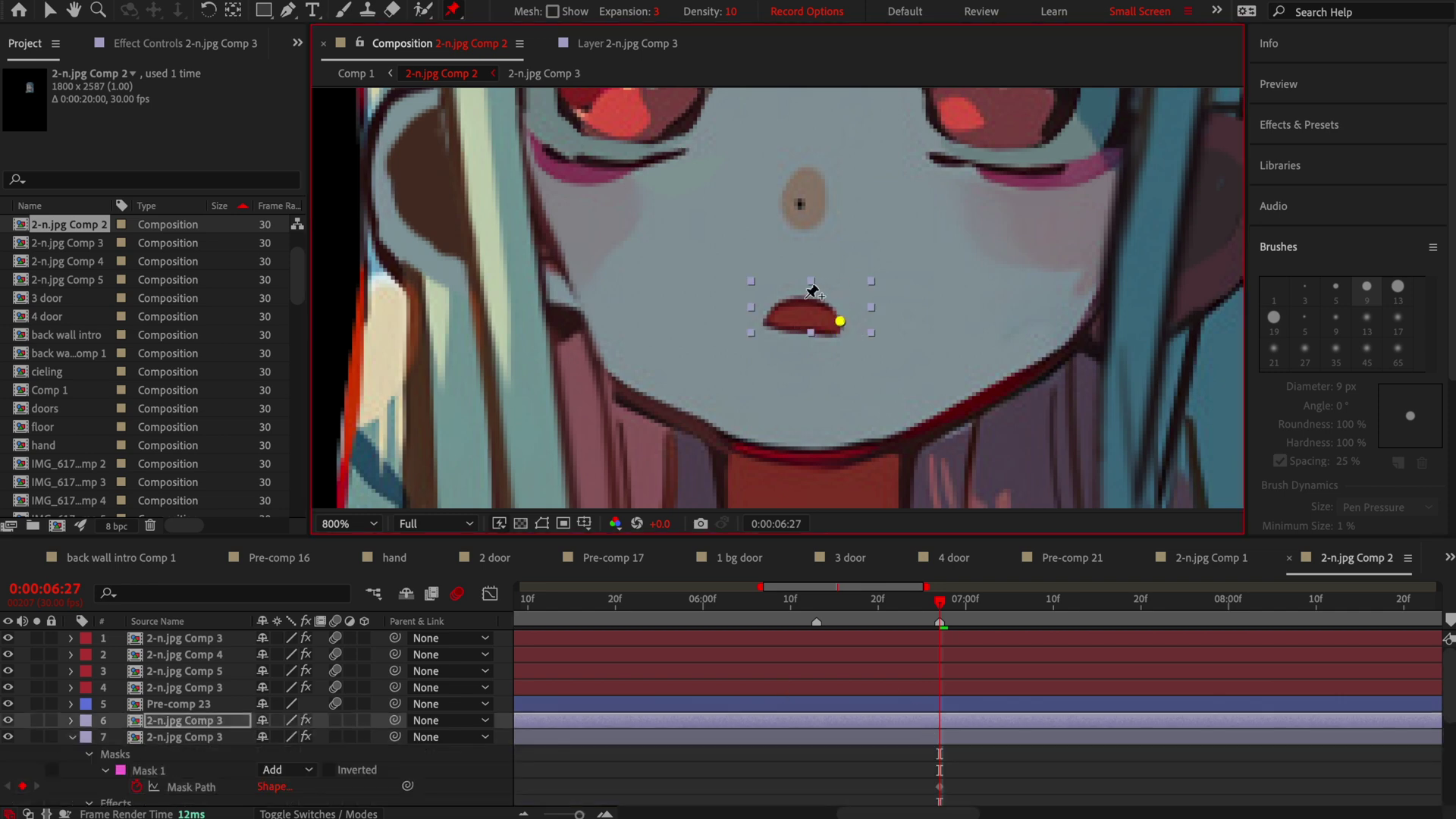
pyautogui.click(770, 313)
# At 6:14, pull the mouth pins down so the lips close.
pyautogui.press('u')
pyautogui.click(825, 599)
pyautogui.press('v')
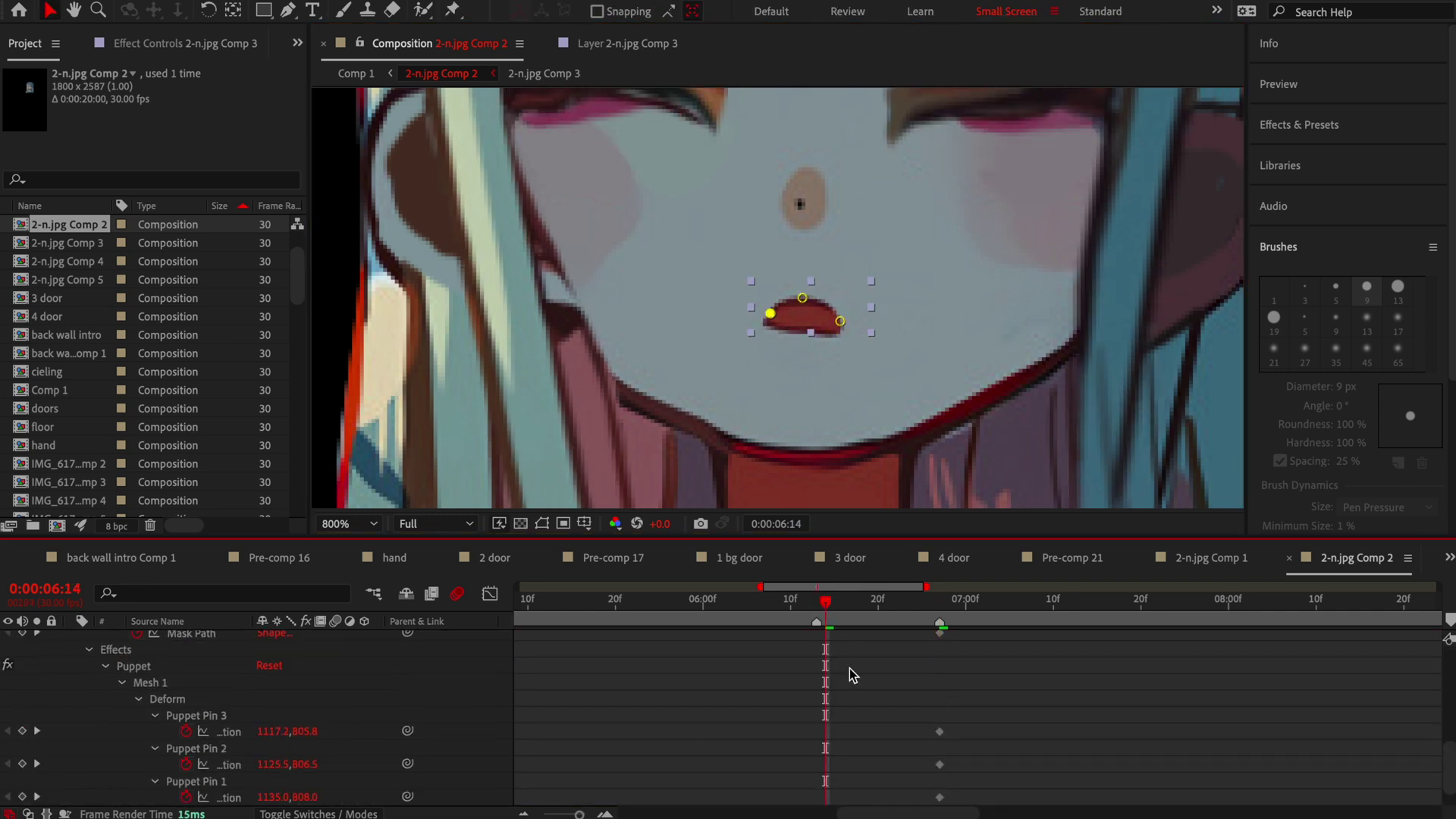
pyautogui.moveTo(803, 298)
pyautogui.mouseDown()
pyautogui.moveTo(799, 313)
pyautogui.moveTo(839, 327)
pyautogui.moveTo(767, 319)
pyautogui.mouseUp()
pyautogui.click(800, 325)
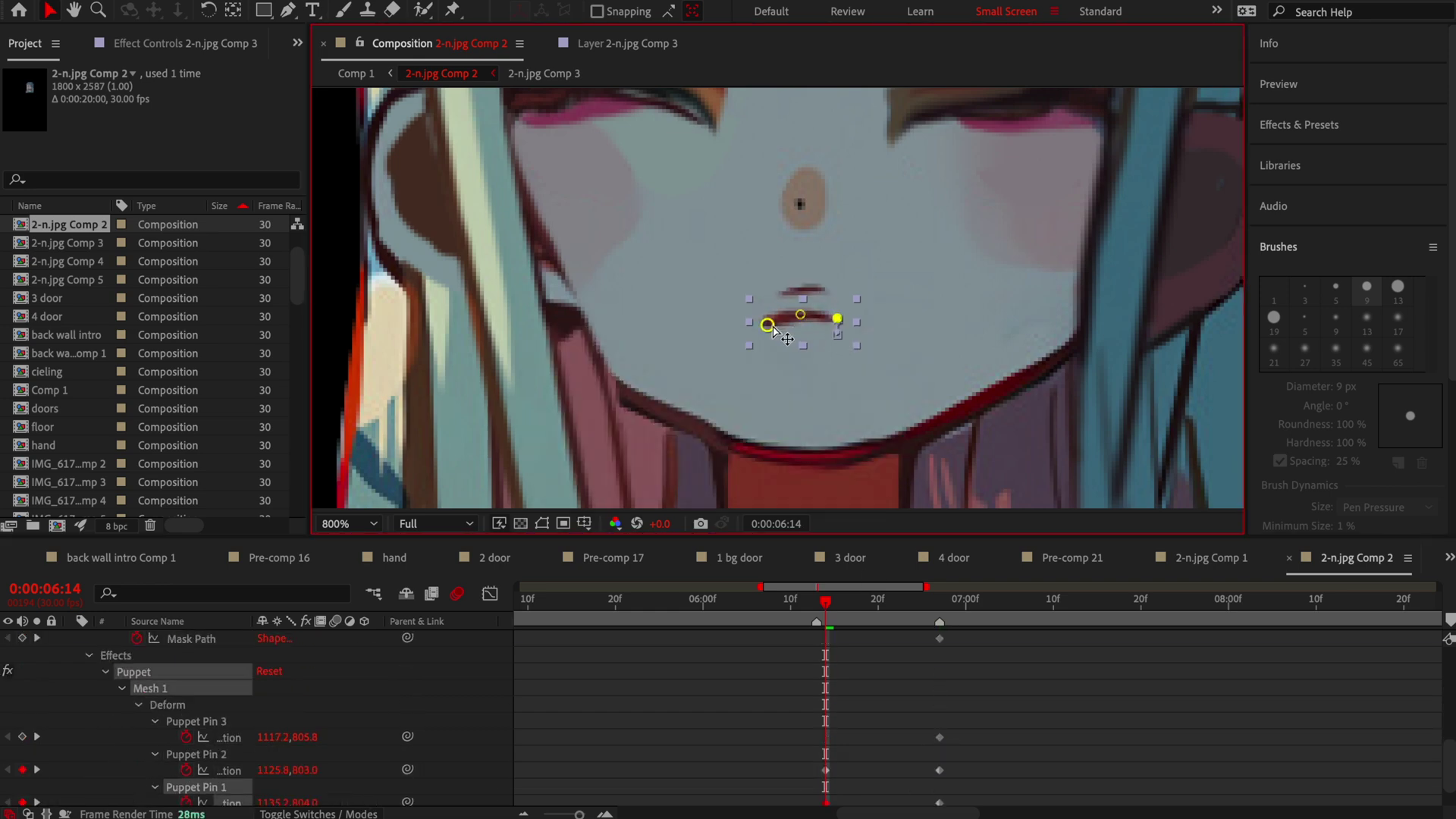
pyautogui.click(842, 561)
pyautogui.hotkey('shift', 'Escape')
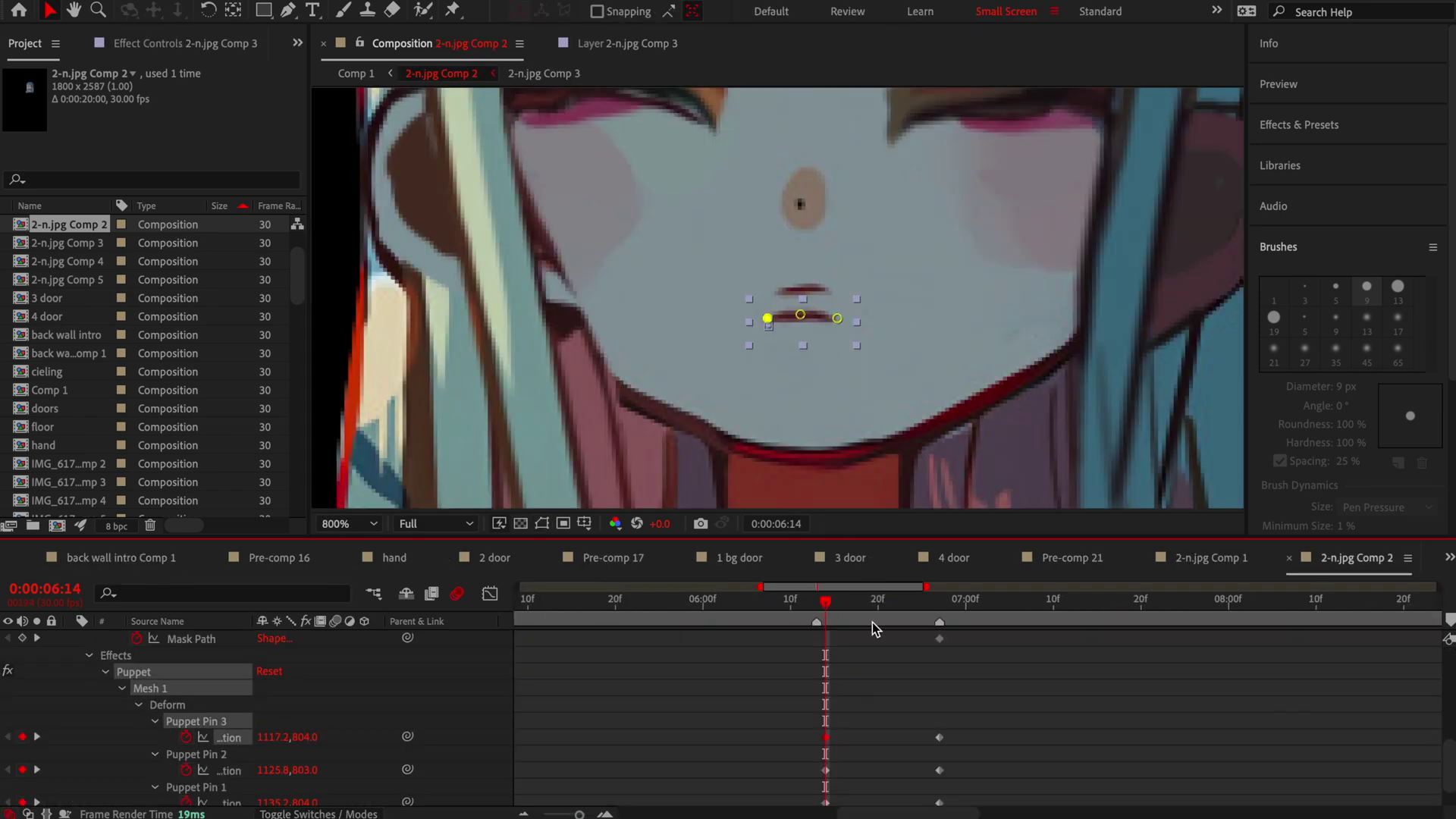
# Select the puppet pin and Mask Path keyframes and ease them in the Graph Editor.
pyautogui.scroll(-1, 876, 720)
pyautogui.click(881, 763)
pyautogui.click(816, 320)
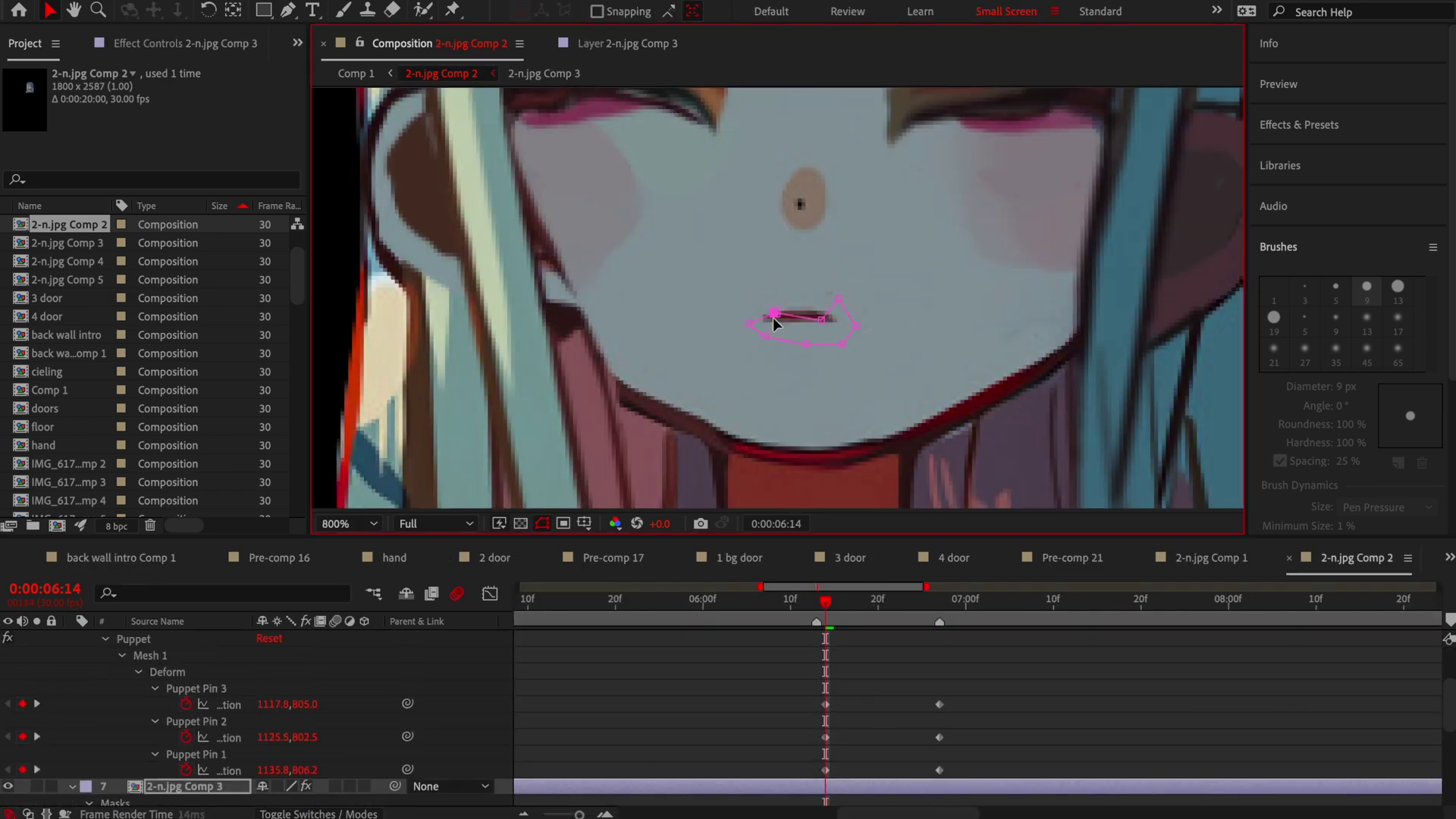
pyautogui.scroll(1, 913, 730)
pyautogui.moveTo(967, 721); pyautogui.dragTo(798, 780)
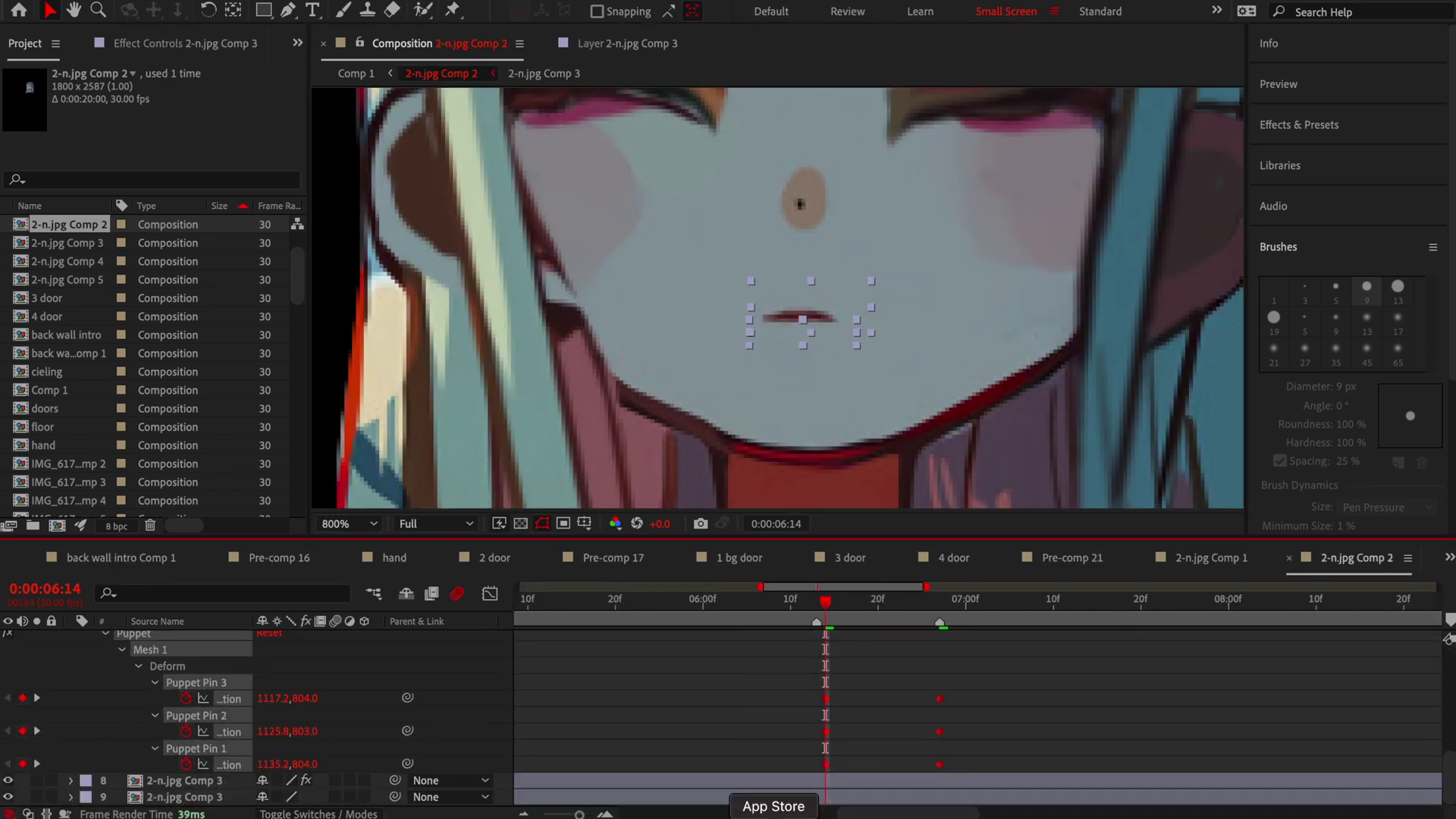
pyautogui.scroll(3, 334, 742)
pyautogui.click(490, 593)
pyautogui.moveTo(762, 698)
pyautogui.mouseDown()
pyautogui.moveTo(857, 781)
pyautogui.moveTo(926, 758)
pyautogui.moveTo(893, 761)
pyautogui.mouseUp()
# Preview the mouth-closing animation and return to the first frame.
pyautogui.press('space')
pyautogui.press('space')
pyautogui.click(490, 595)
pyautogui.scroll(-3, 608, 295)
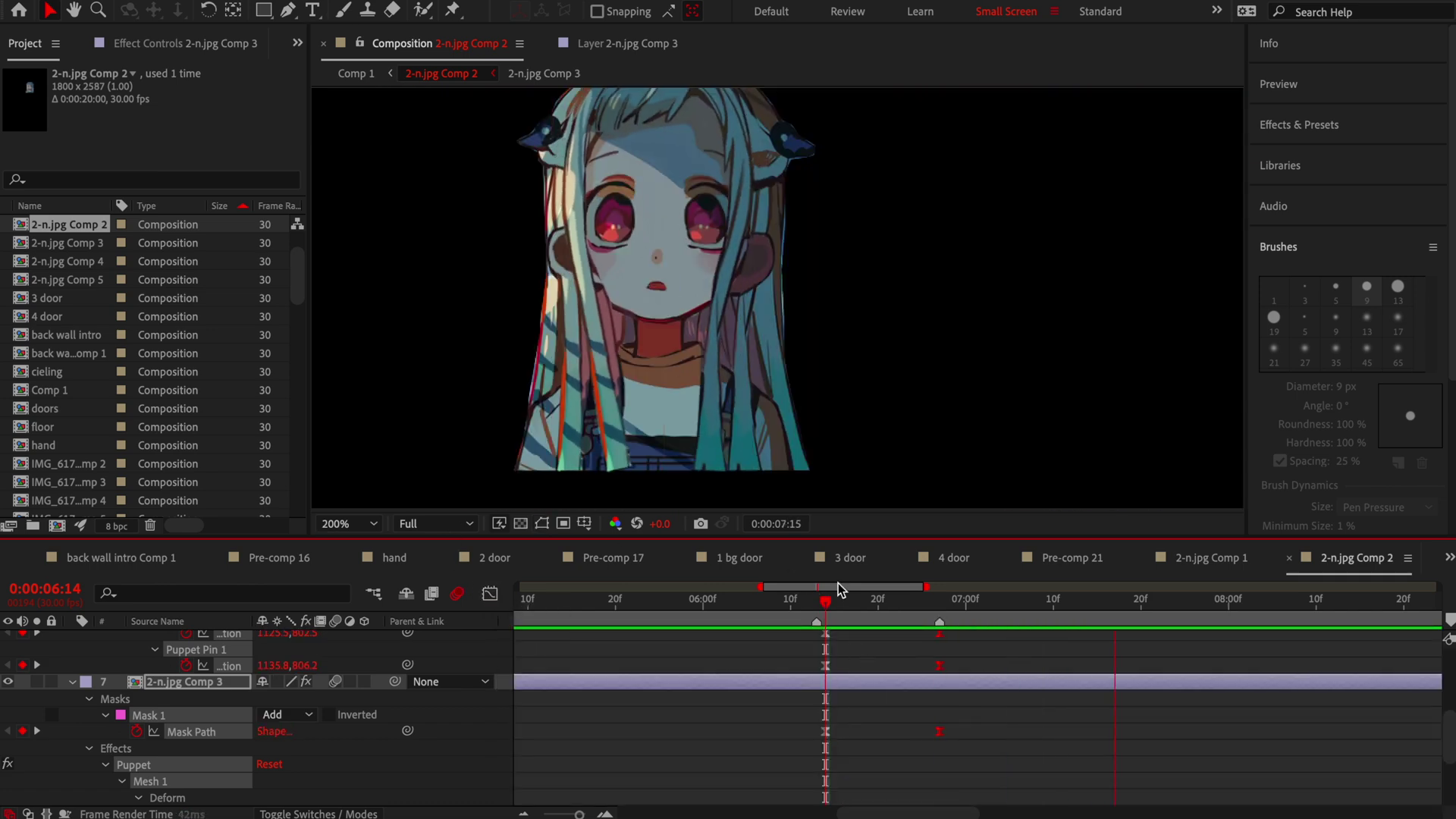
pyautogui.press('space')
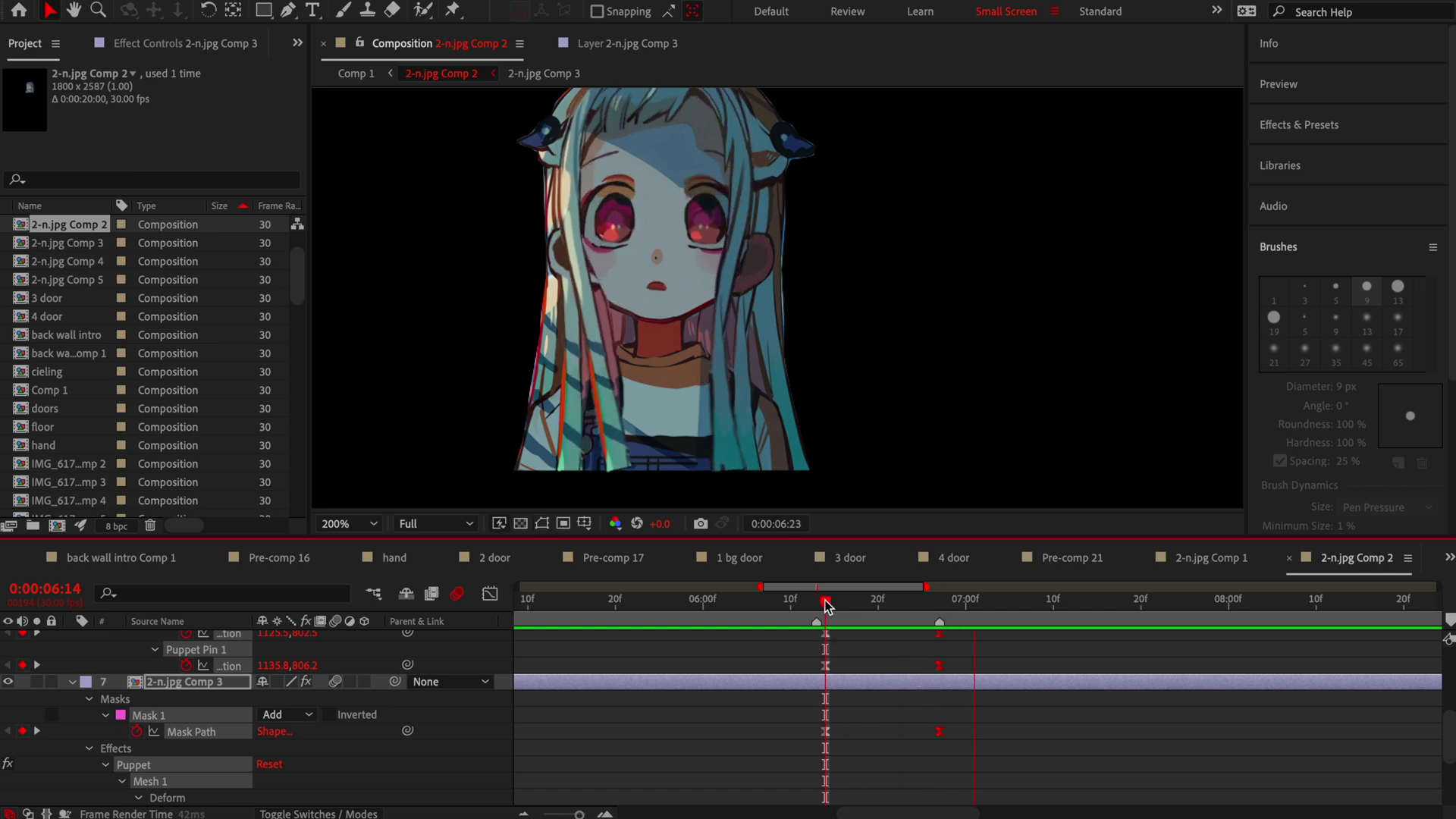
pyautogui.hscroll(-5, 629, 640)
pyautogui.press('Home')
pyautogui.scroll(5, 659, 685)
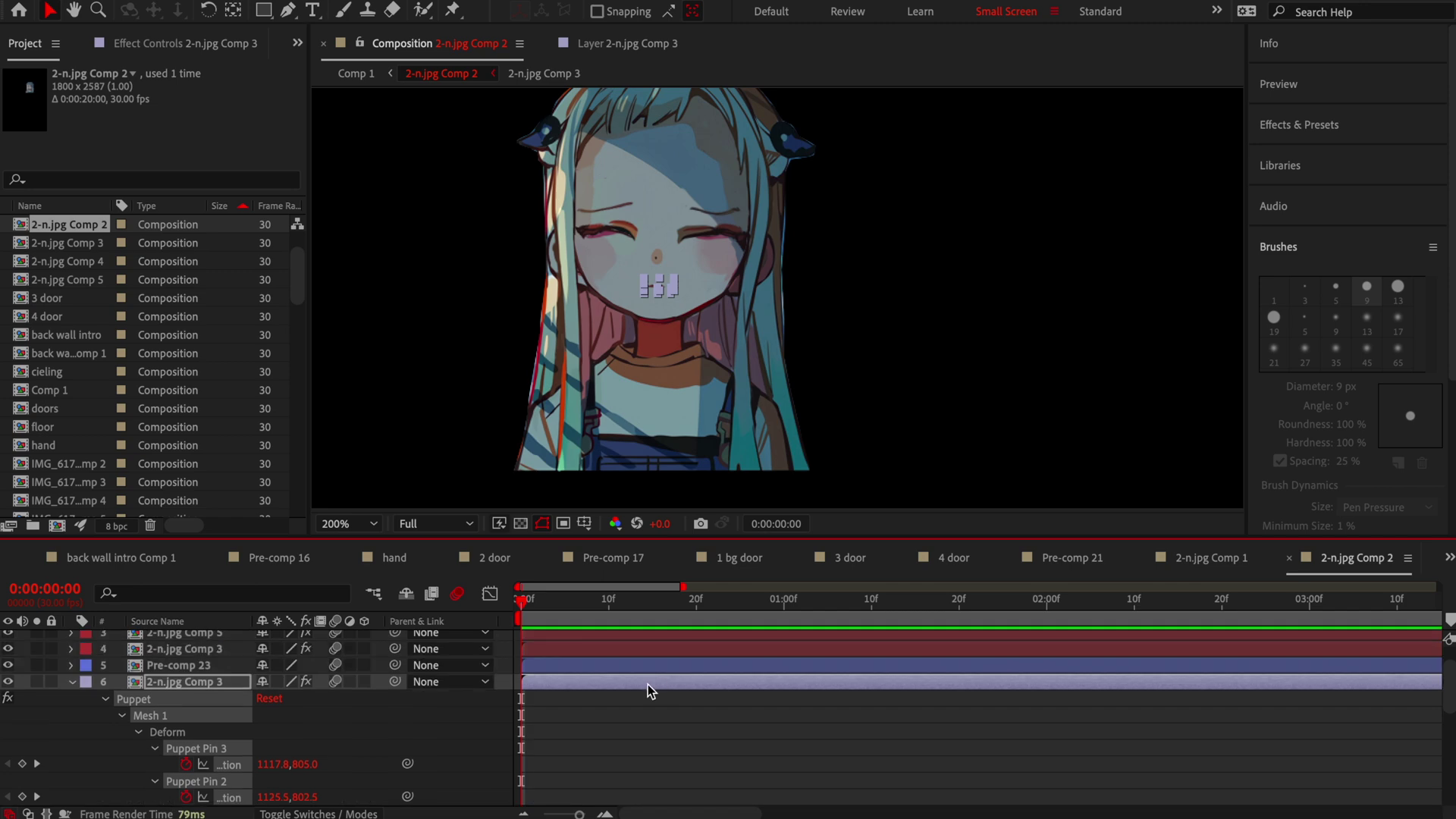
# Pre-compose layer 6 into Pre-comp 24 and give it a green label.
pyautogui.rightClick(648, 684)
pyautogui.click(690, 693)
pyautogui.click(873, 525)
pyautogui.click(84, 720)
pyautogui.click(142, 665)
# Change layer 7's label to Cyan and duplicate layer 8.
pyautogui.click(531, 737)
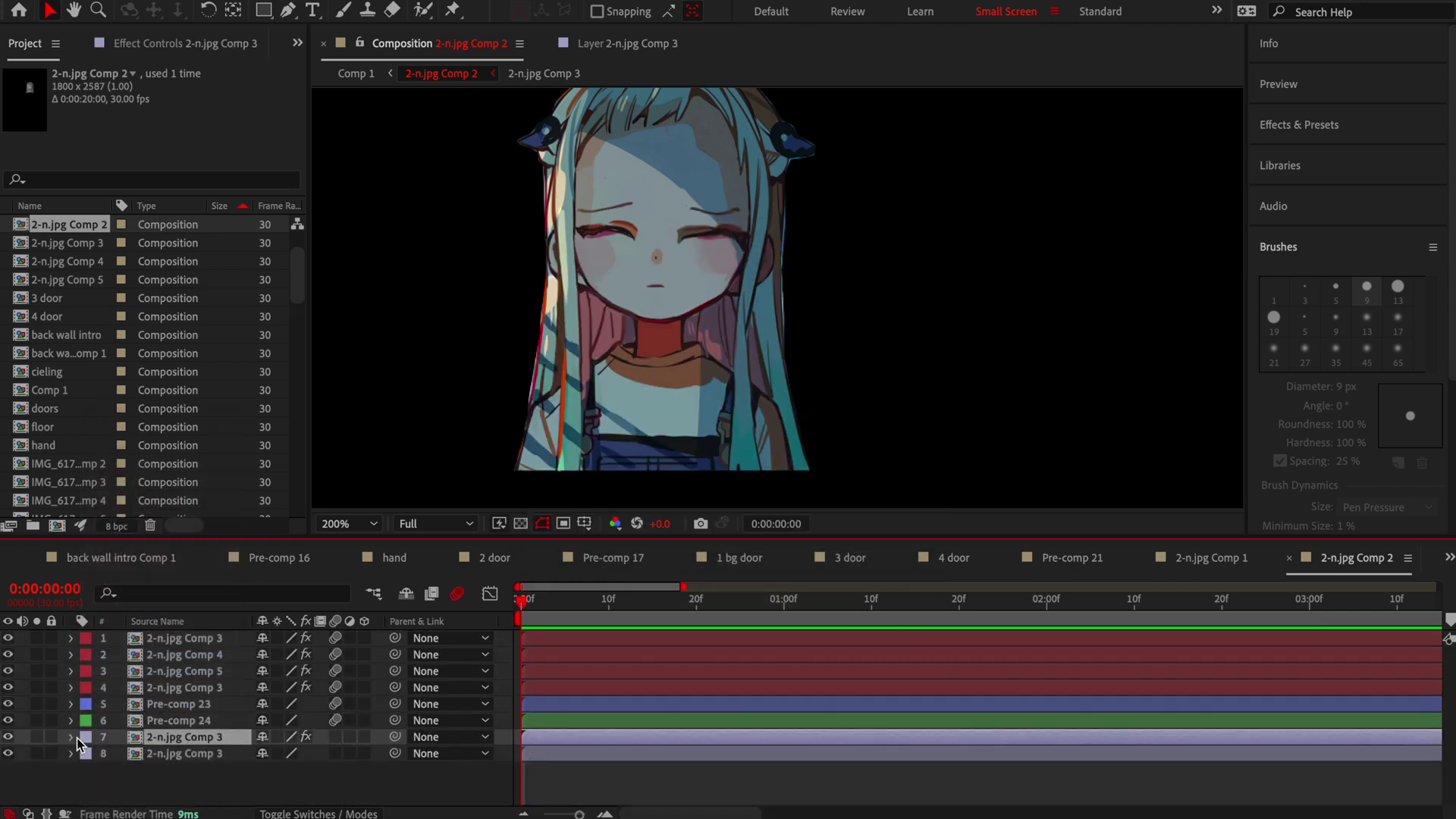
pyautogui.click(82, 736)
pyautogui.click(129, 770)
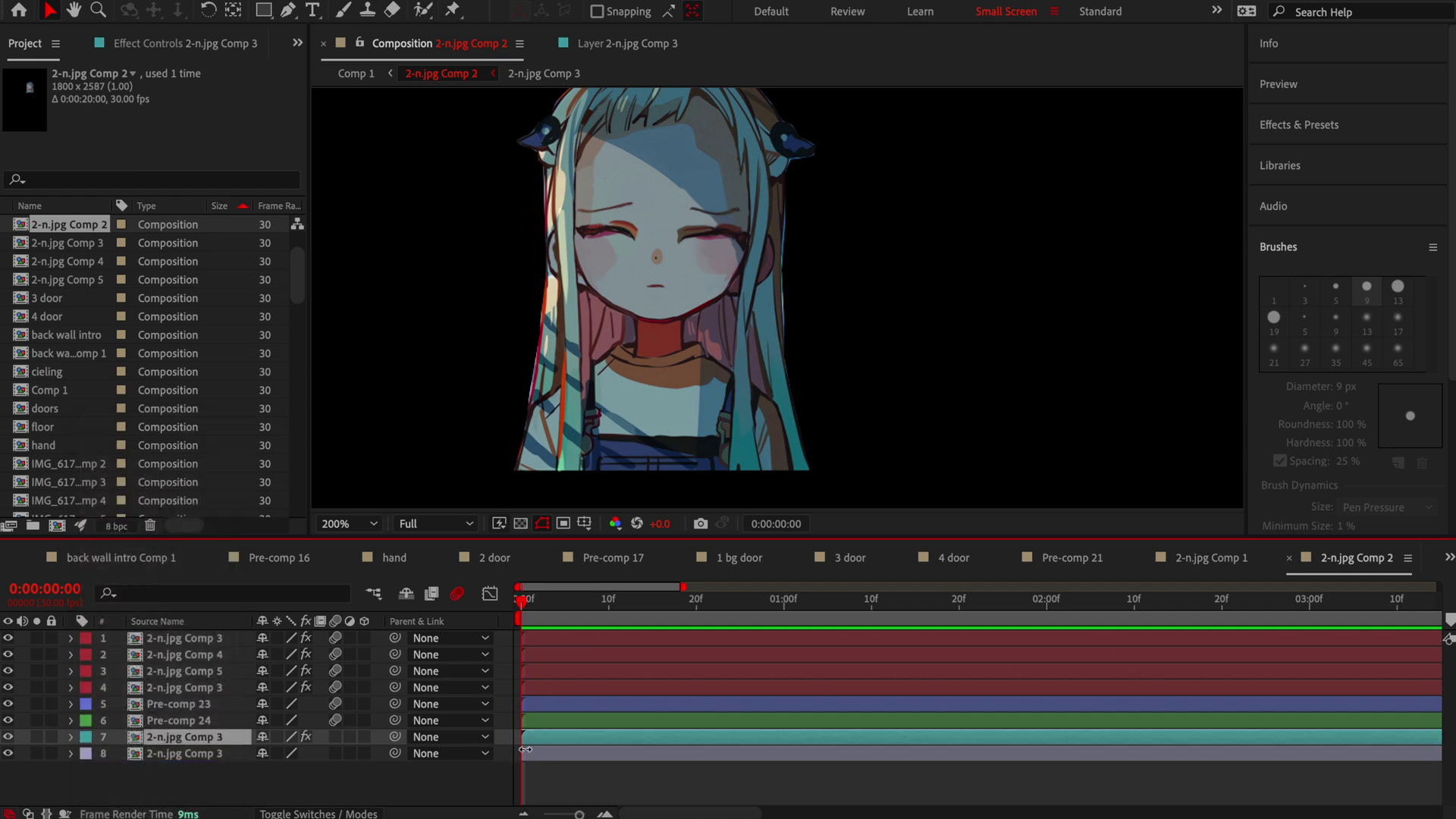
pyautogui.click(545, 754)
pyautogui.hotkey('ctrl', 'd')
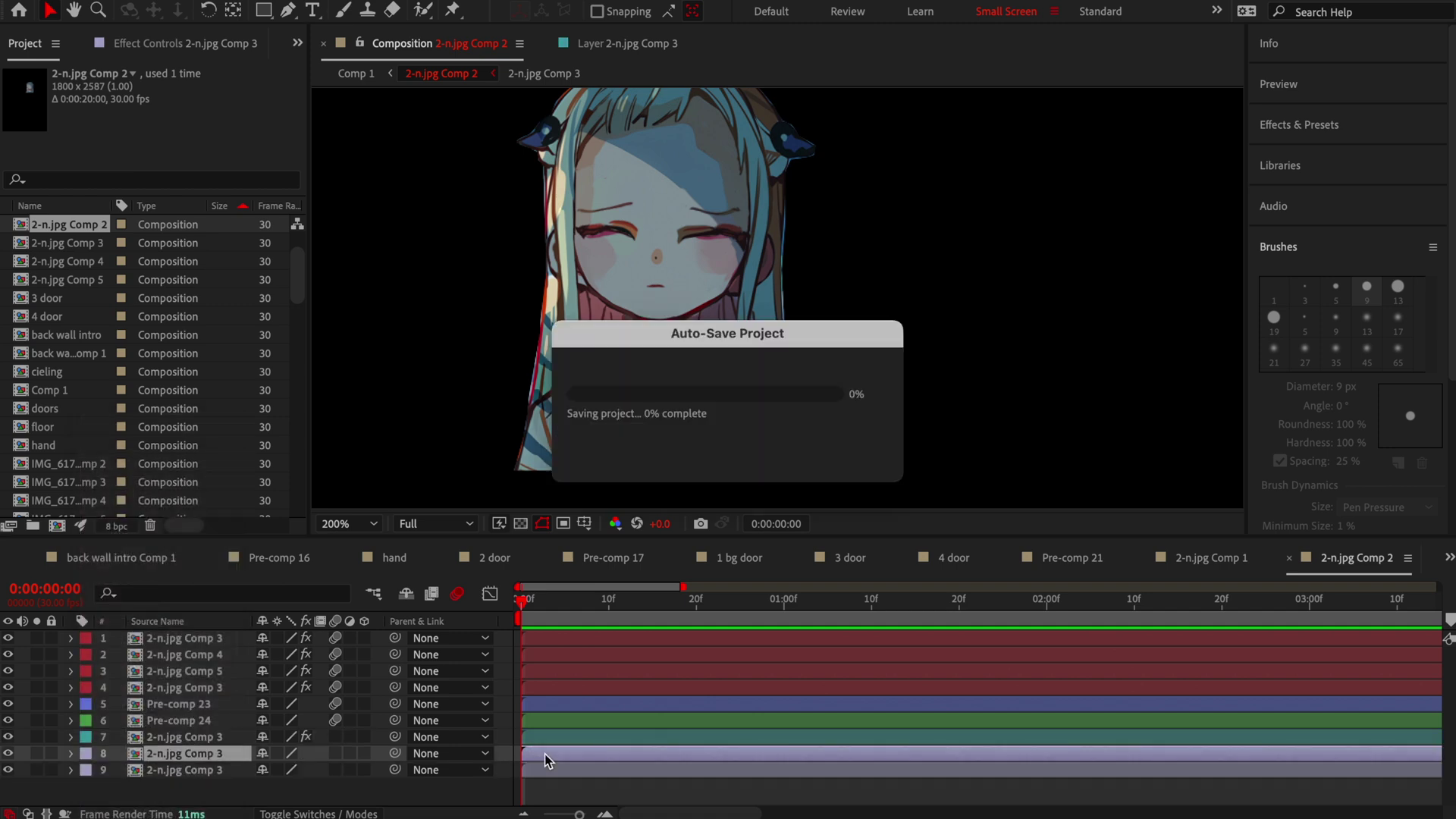
# Open layer 7 in the Layer panel for painting with the 3 px brush.
pyautogui.hotkey('ctrl', 'b')
pyautogui.doubleClick(545, 737)
pyautogui.scroll(-2, 627, 235)
pyautogui.scroll(4, 607, 171)
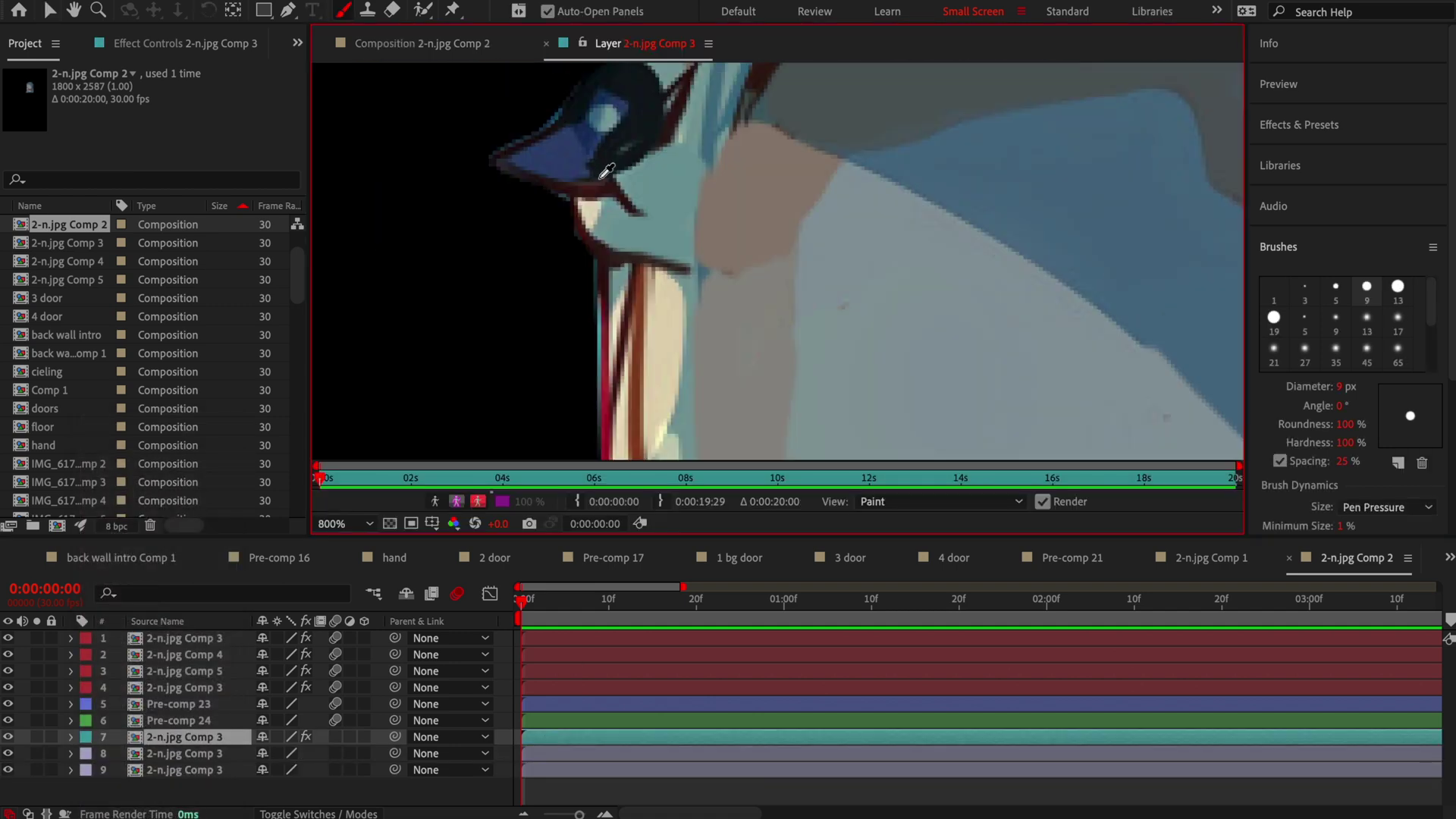
pyautogui.click(1305, 291)
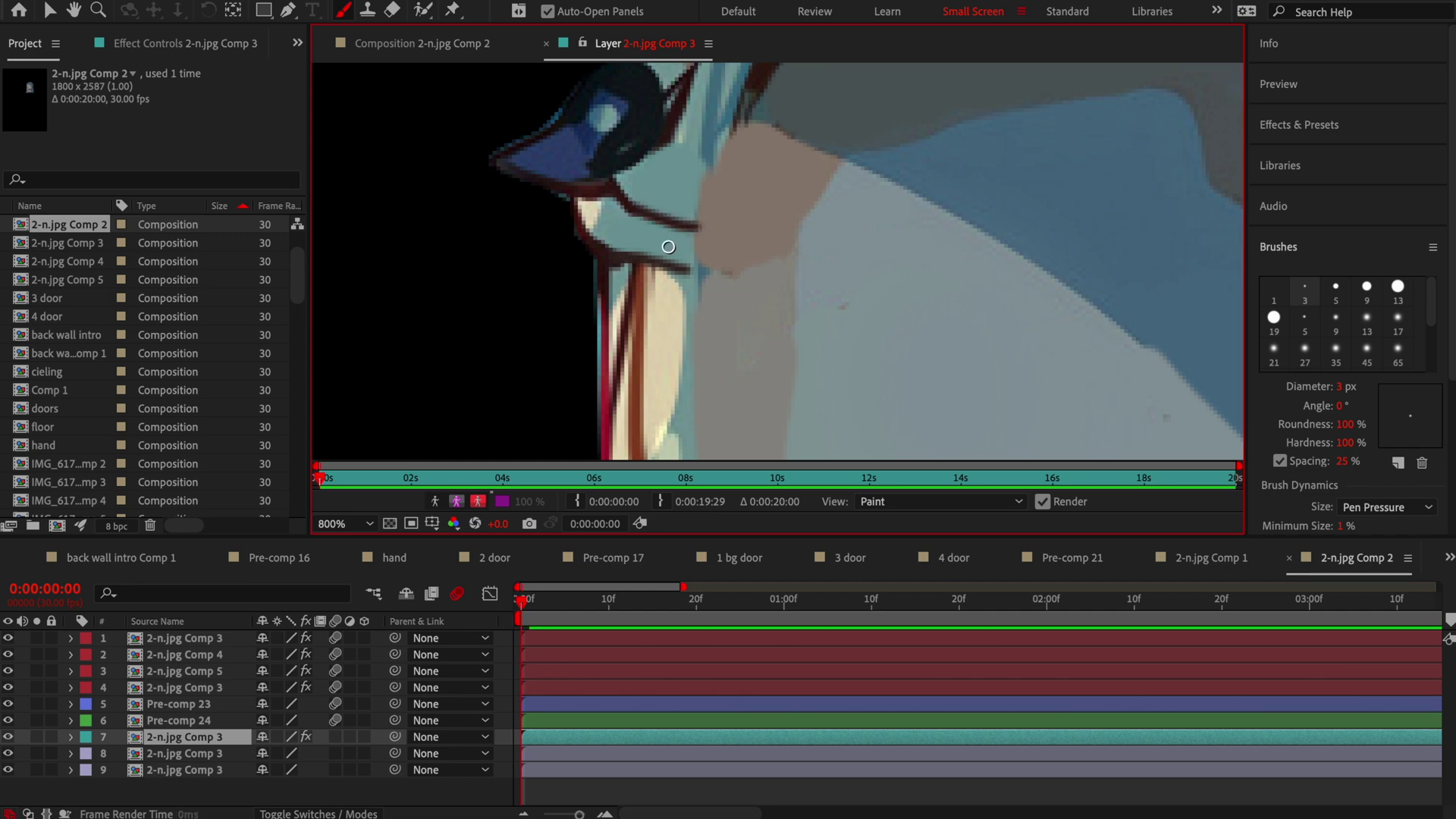
pyautogui.scroll(-3, 668, 246)
# Back in the composition, pre-compose layer 7 as 2-n.jpg Comp 6.
pyautogui.click(419, 43)
pyautogui.rightClick(553, 738)
pyautogui.click(599, 696)
pyautogui.click(844, 527)
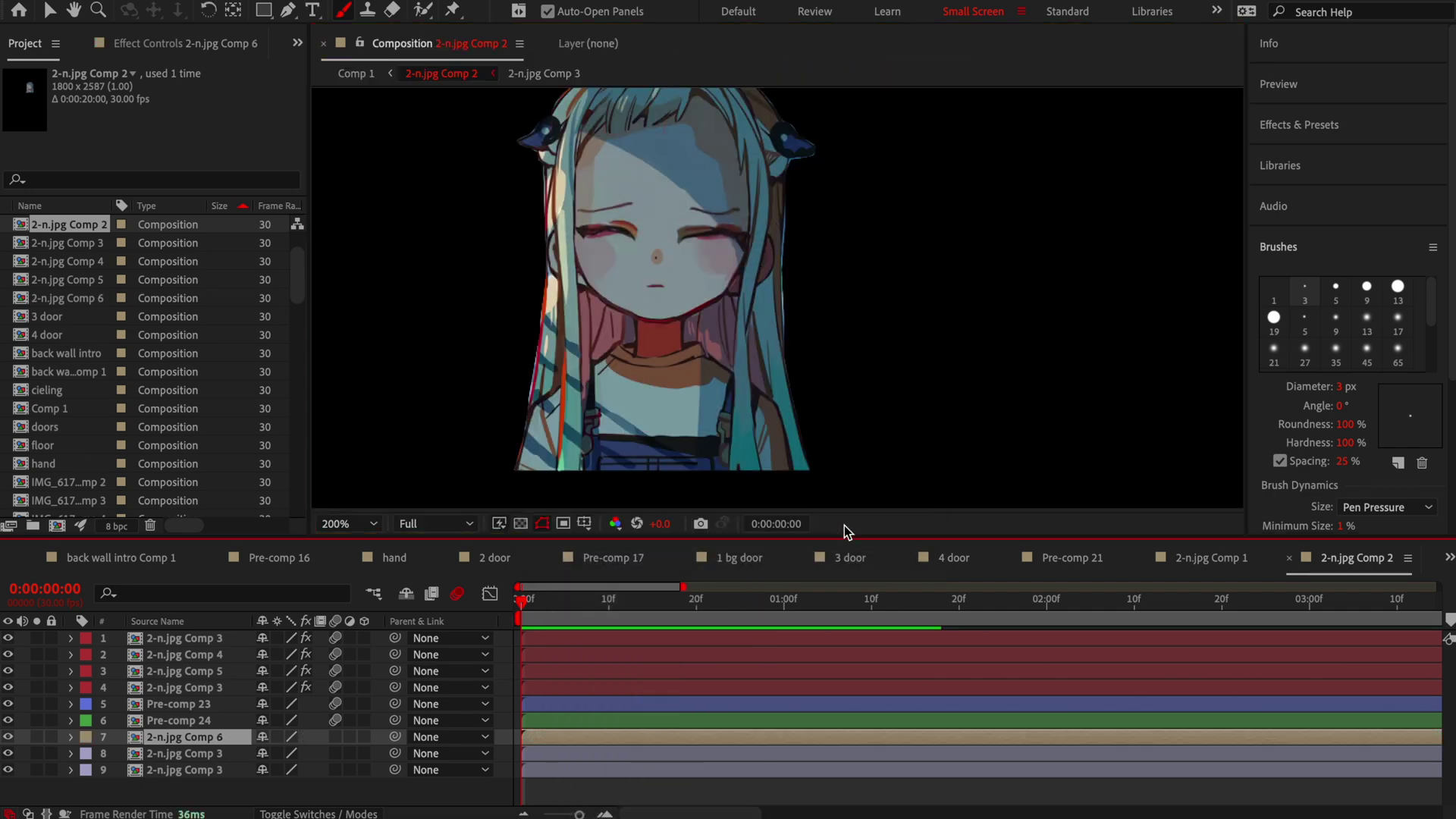
# Give the 2-n.jpg Comp 6 layer a Fuchsia label and solo it.
pyautogui.click(84, 737)
pyautogui.click(204, 748)
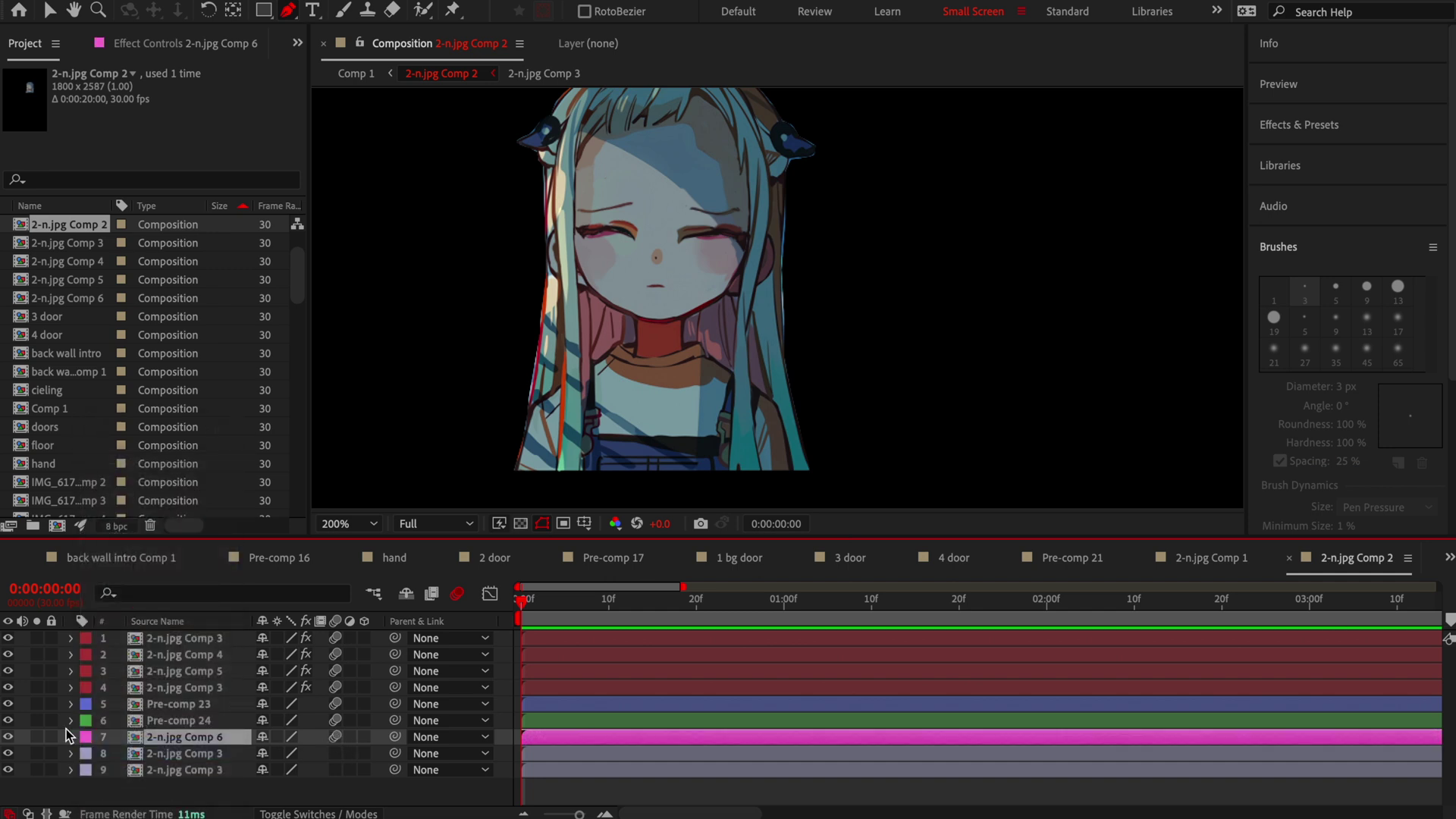
pyautogui.click(37, 737)
pyautogui.scroll(3, 713, 294)
# Trace the hair edge and top of the head with Pen-tool mask points.
pyautogui.click(758, 292)
pyautogui.moveTo(819, 295); pyautogui.dragTo(840, 286)
pyautogui.click(933, 207)
pyautogui.moveTo(933, 207); pyautogui.dragTo(720, 455)
pyautogui.click(759, 397)
pyautogui.moveTo(737, 293); pyautogui.dragTo(716, 291)
pyautogui.click(681, 285)
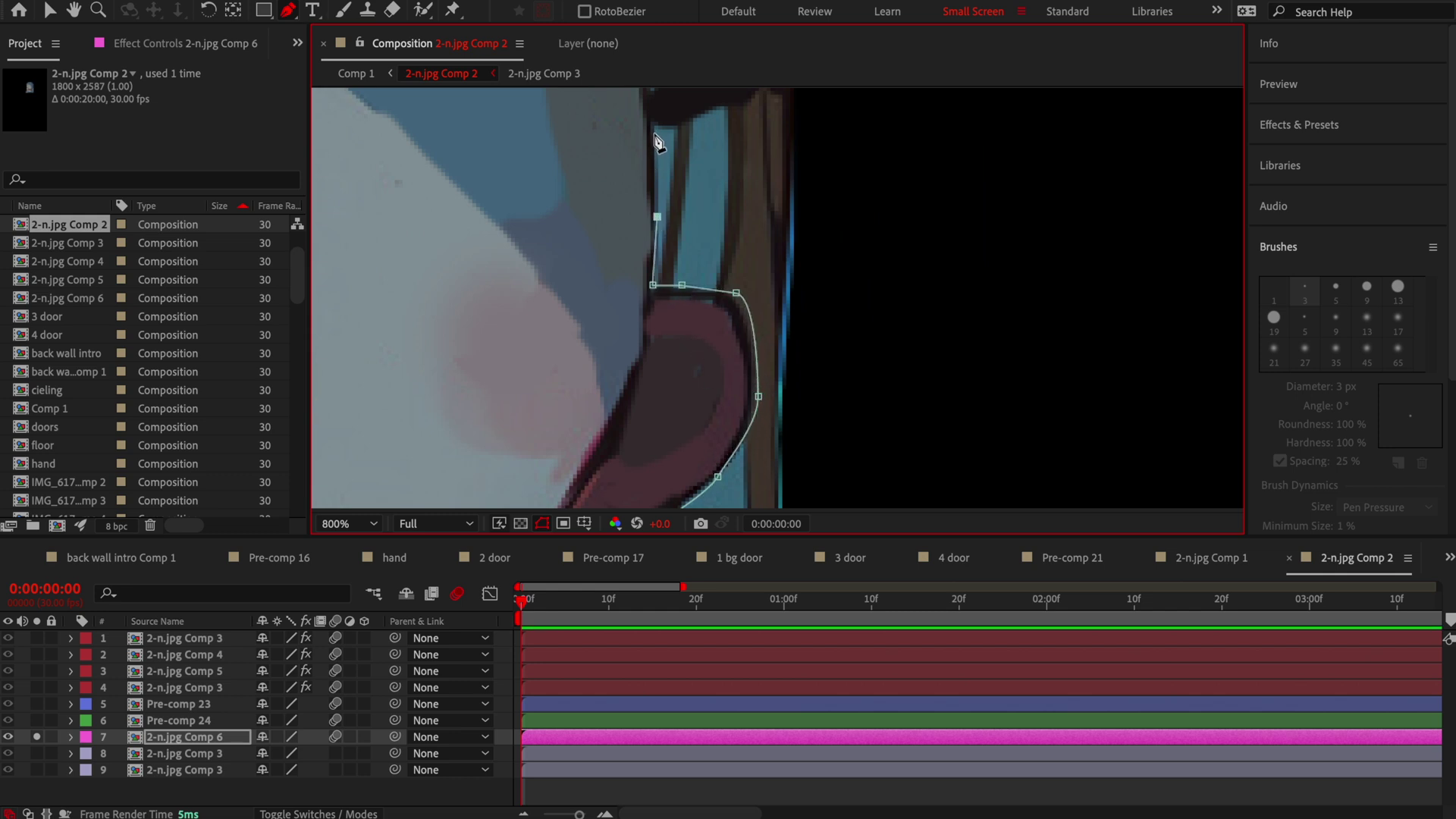
pyautogui.click(654, 128)
pyautogui.moveTo(654, 128); pyautogui.dragTo(709, 371)
pyautogui.click(757, 358)
pyautogui.click(801, 352)
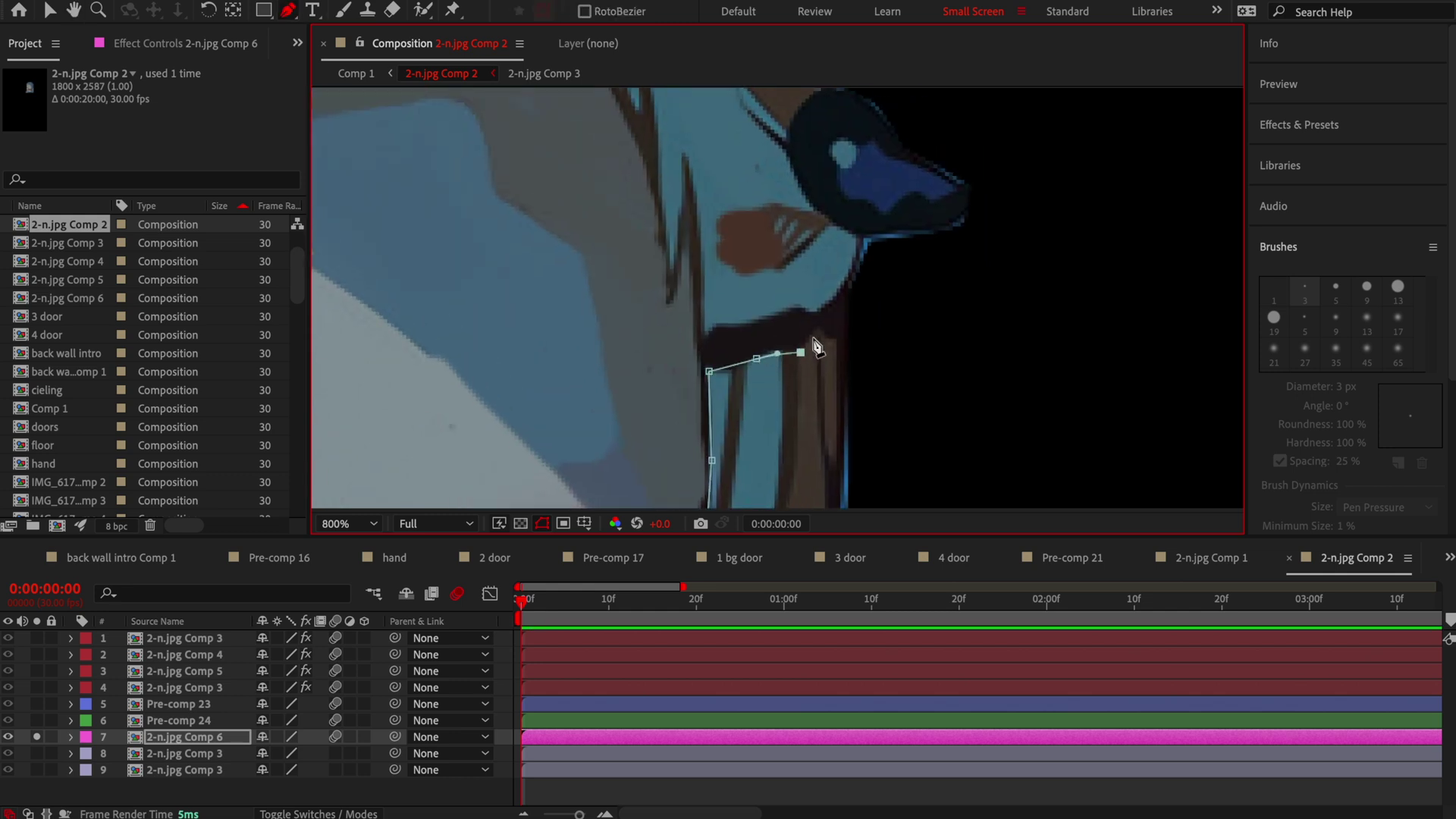
pyautogui.click(999, 371)
pyautogui.click(978, 260)
pyautogui.click(760, 207)
pyautogui.click(653, 257)
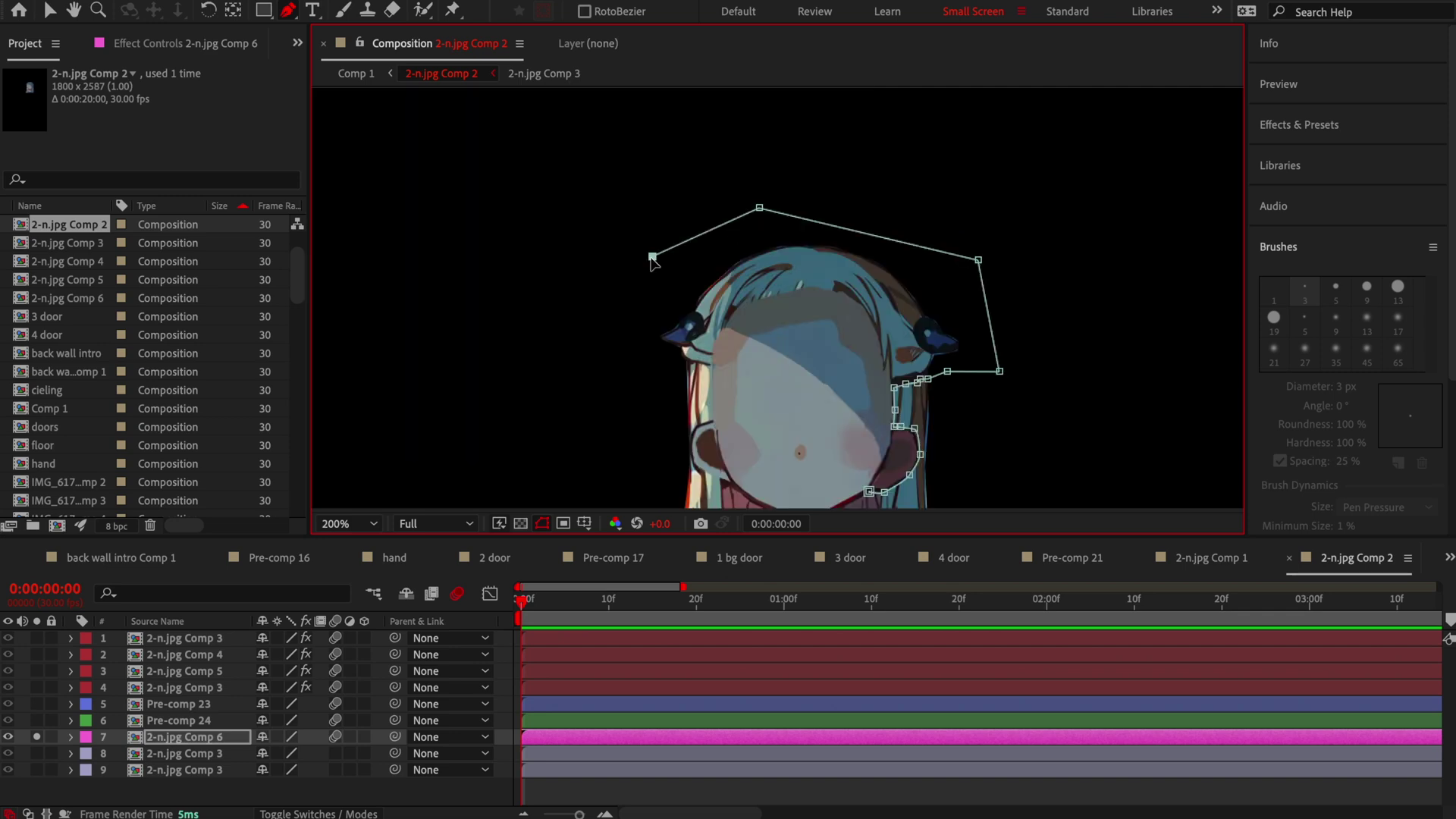
pyautogui.scroll(4, 677, 371)
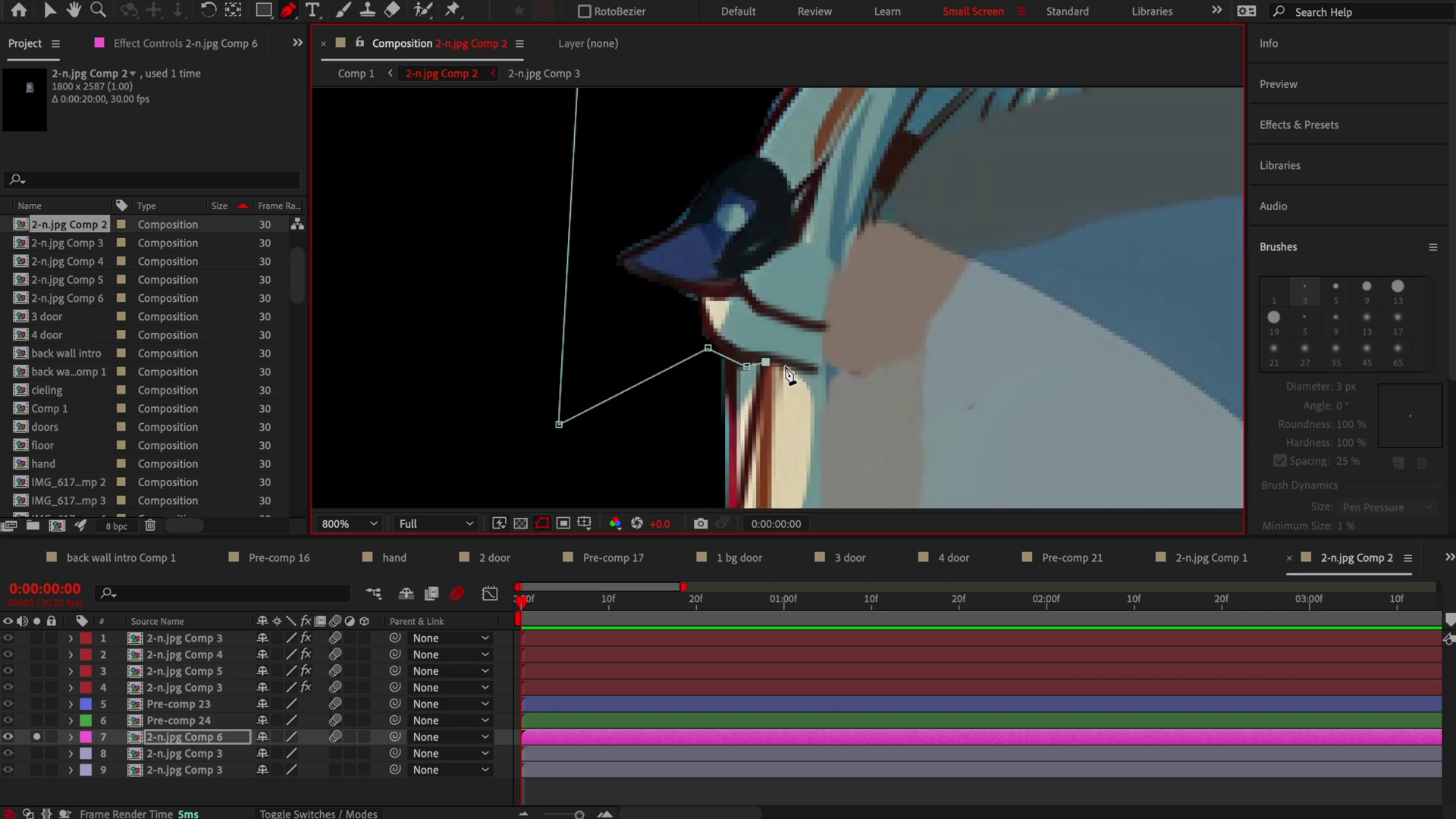
pyautogui.scroll(-2, 812, 176)
pyautogui.scroll(5, 814, 217)
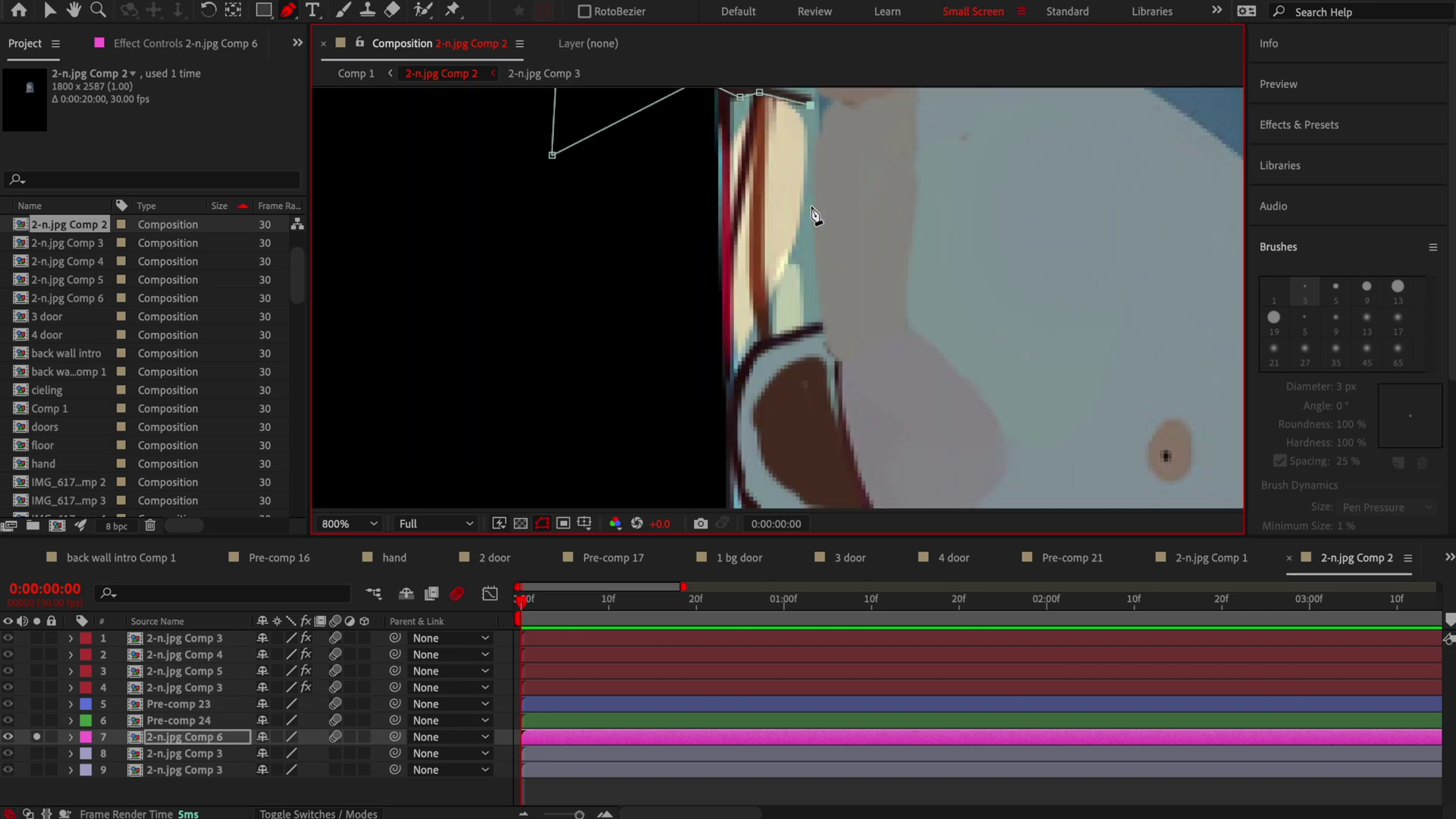
# Continue the mask down the face outline to the chin and close it.
pyautogui.click(734, 377)
pyautogui.click(719, 419)
pyautogui.moveTo(721, 415); pyautogui.dragTo(473, 187)
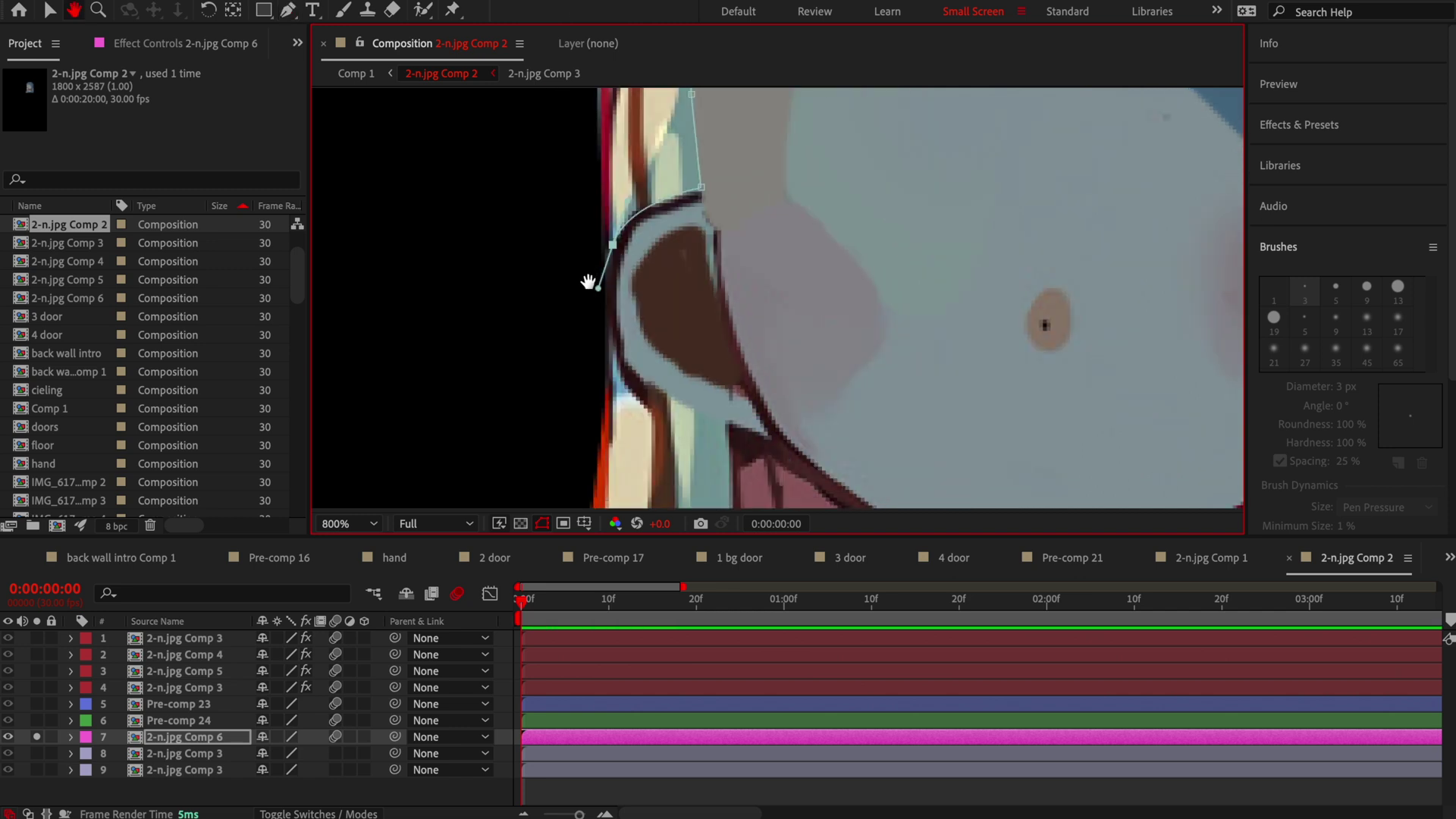
pyautogui.click(503, 292)
pyautogui.click(593, 340)
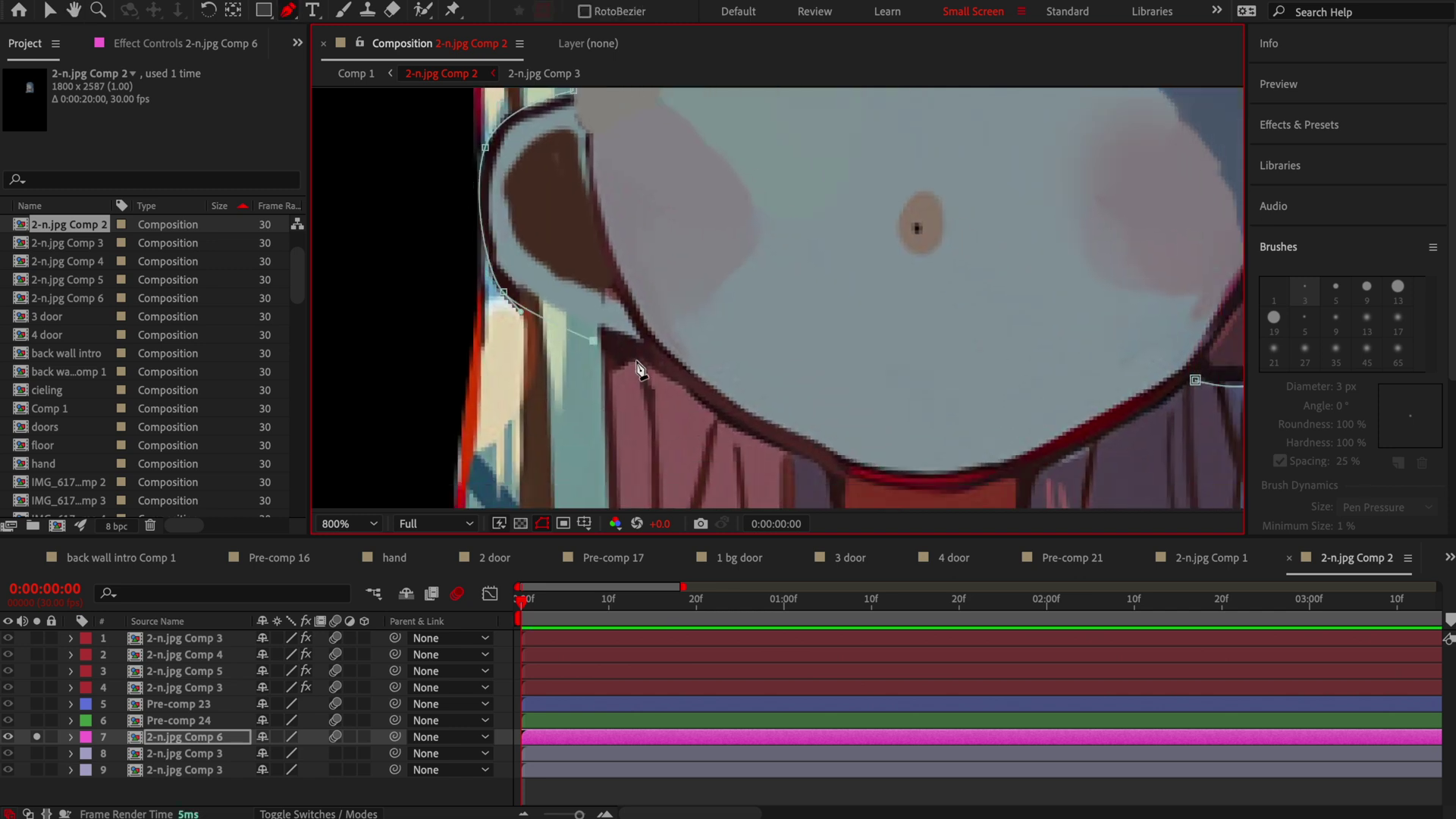
pyautogui.moveTo(804, 462); pyautogui.dragTo(523, 388)
pyautogui.moveTo(646, 419); pyautogui.dragTo(695, 418)
pyautogui.click(788, 383)
pyautogui.click(914, 308)
pyautogui.press('/')
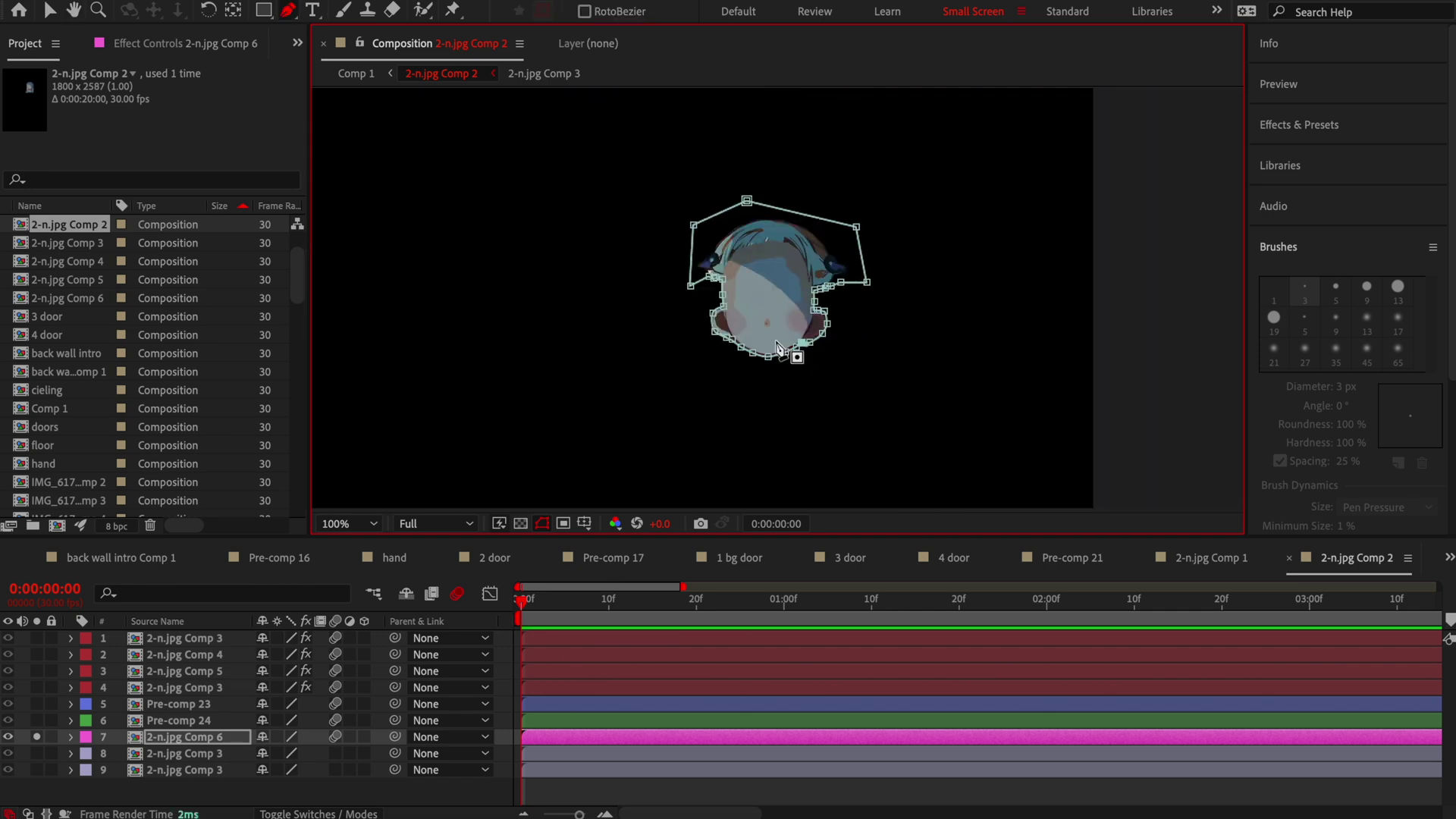
# Unsolo the layer and select layer 8, 2-n.jpg Comp 3.
pyautogui.click(36, 737)
pyautogui.scroll(1, 792, 311)
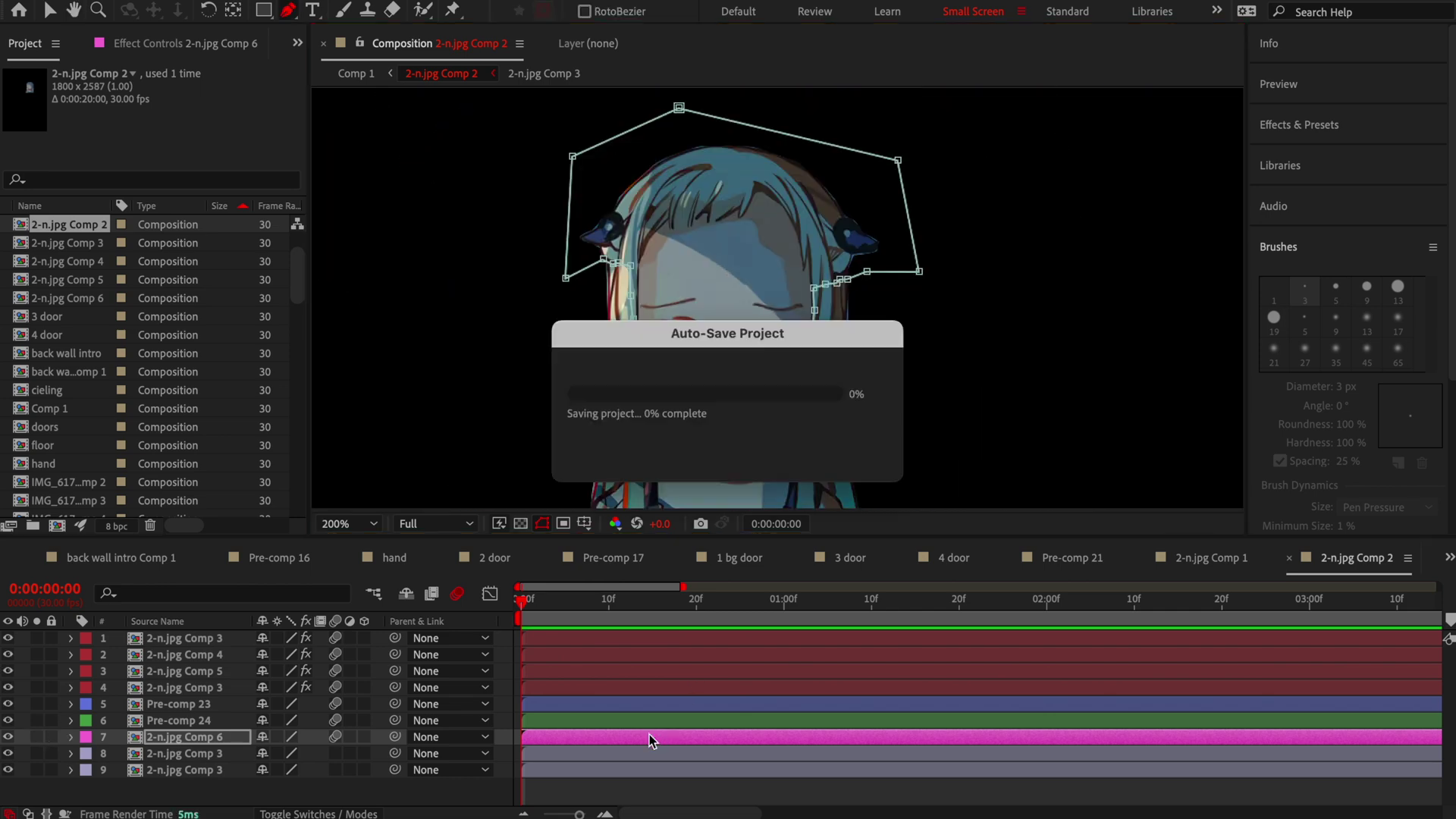
pyautogui.click(602, 753)
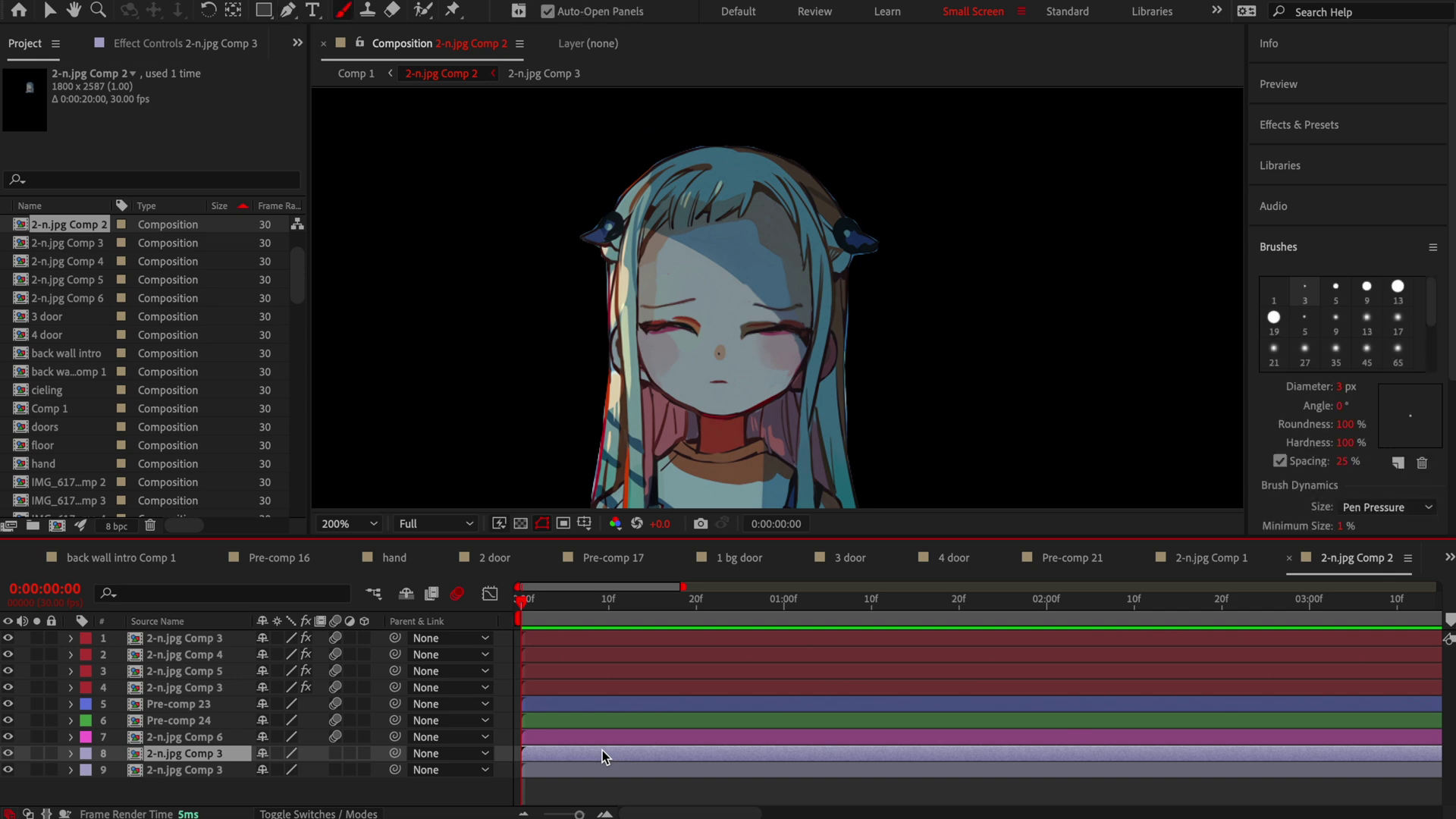
# Open layer 8 in the Layer panel and paint a brown 19 px stroke down the hair strand.
pyautogui.doubleClick(602, 753)
pyautogui.scroll(-3, 731, 293)
pyautogui.hotkey('ctrl', 'b')
pyautogui.scroll(4, 737, 200)
pyautogui.scroll(-2, 738, 200)
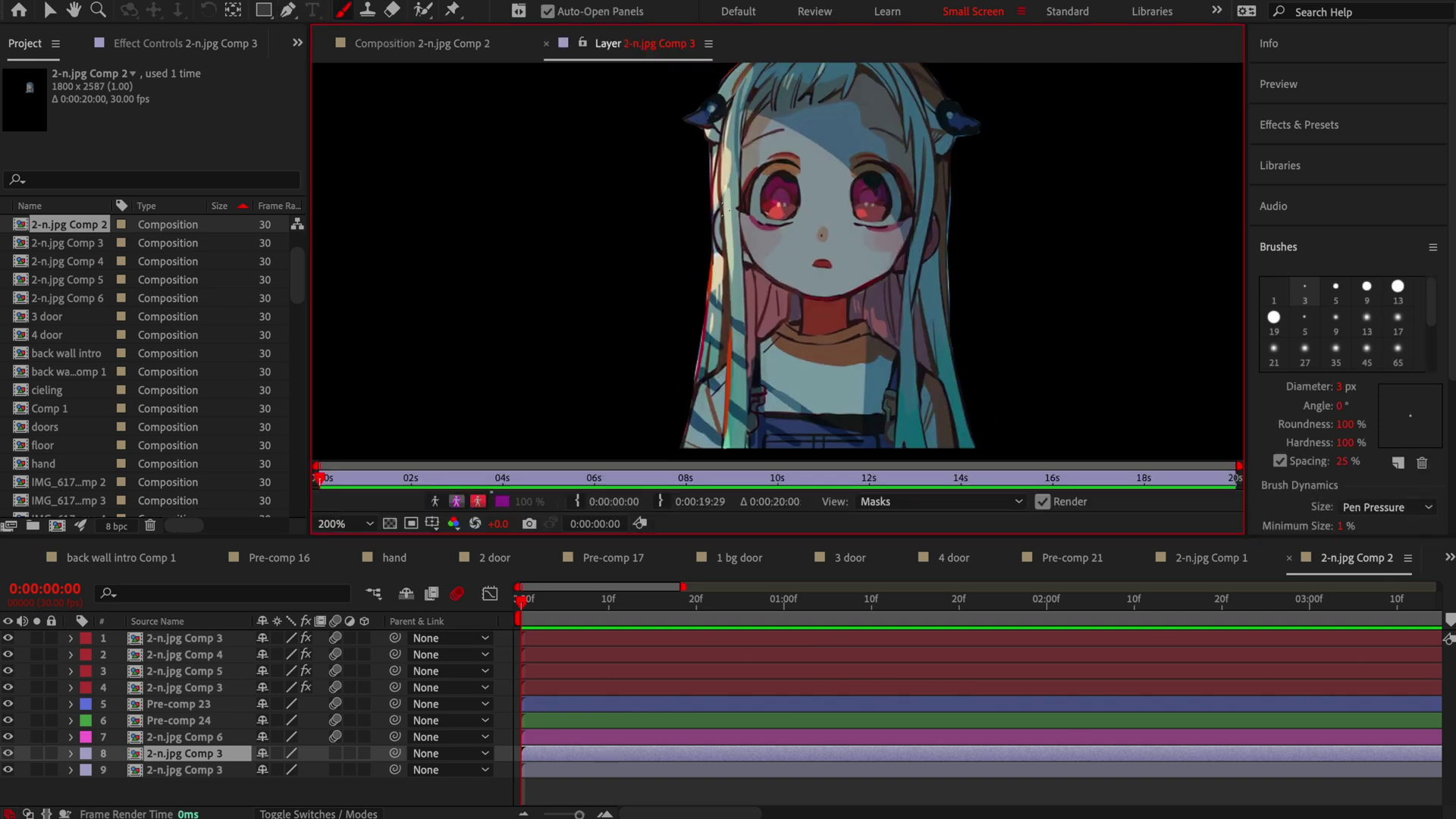
pyautogui.scroll(2, 720, 275)
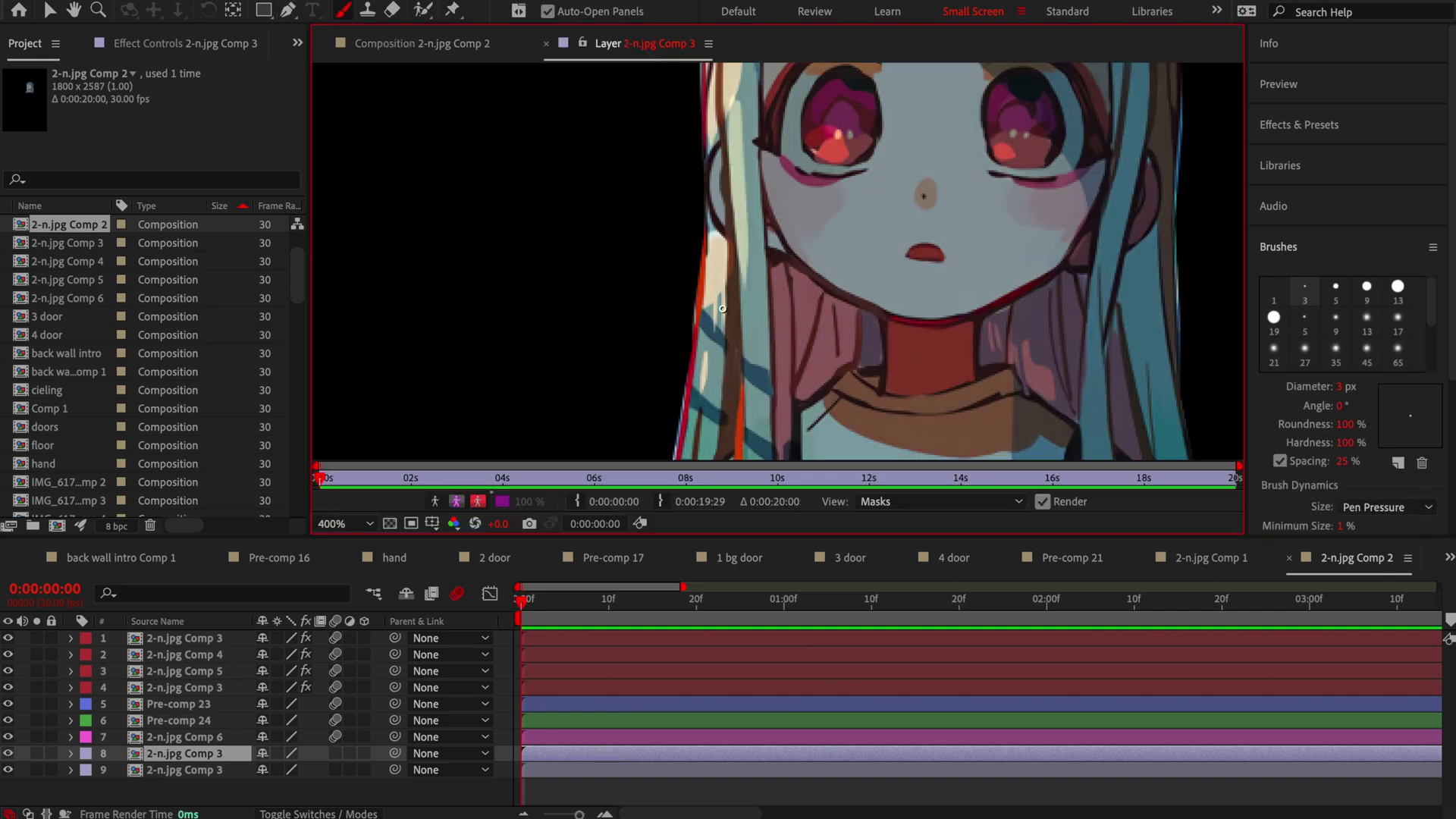
pyautogui.click(1274, 318)
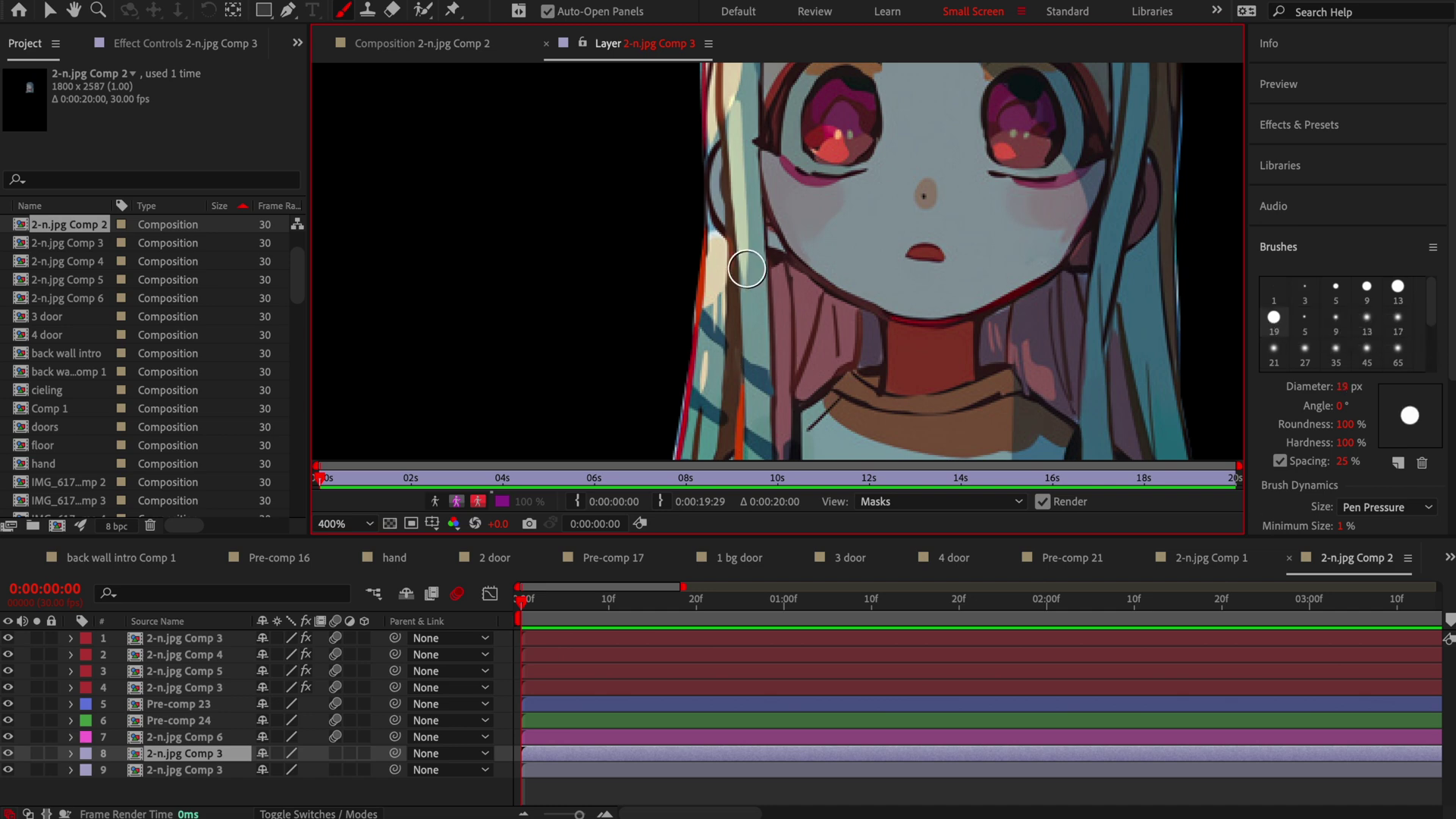
pyautogui.moveTo(747, 269); pyautogui.dragTo(751, 456)
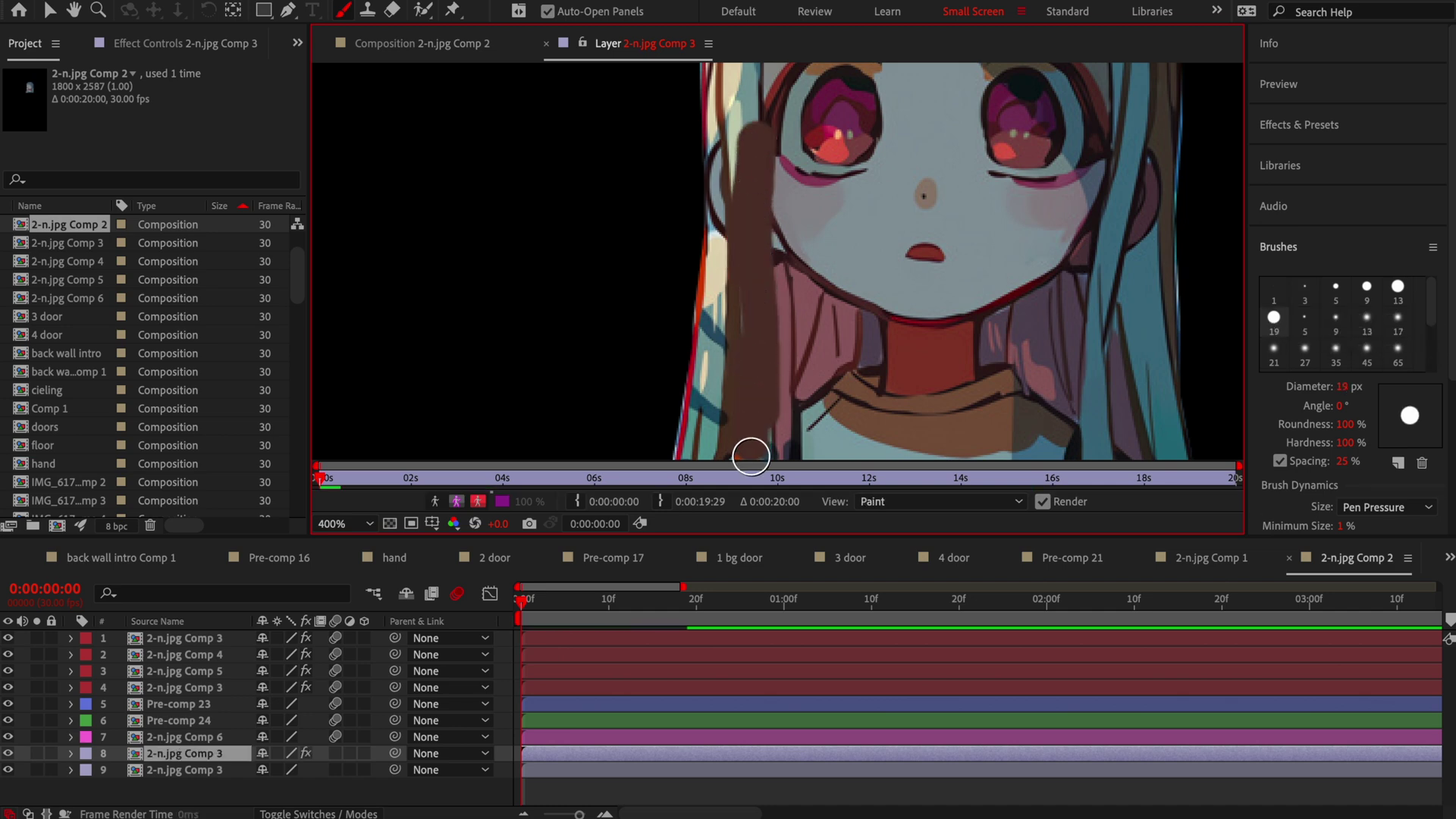
pyautogui.moveTo(751, 456)
pyautogui.mouseDown()
pyautogui.moveTo(756, 307)
pyautogui.moveTo(735, 419)
pyautogui.mouseUp()
# Paint dark teal and light blue 9 px strokes along the left hair edge.
pyautogui.click(1336, 317)
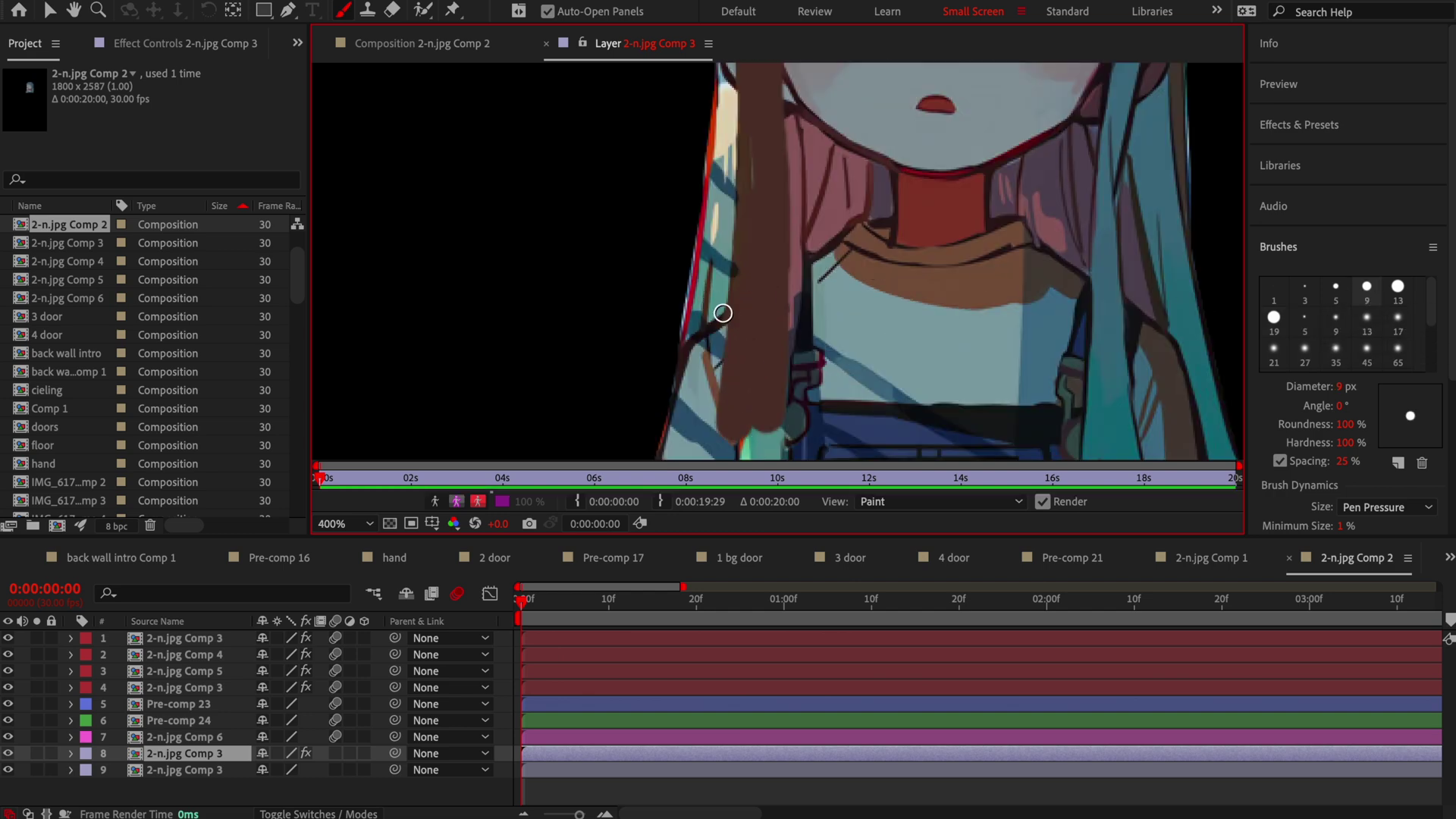
pyautogui.moveTo(696, 314); pyautogui.dragTo(696, 455)
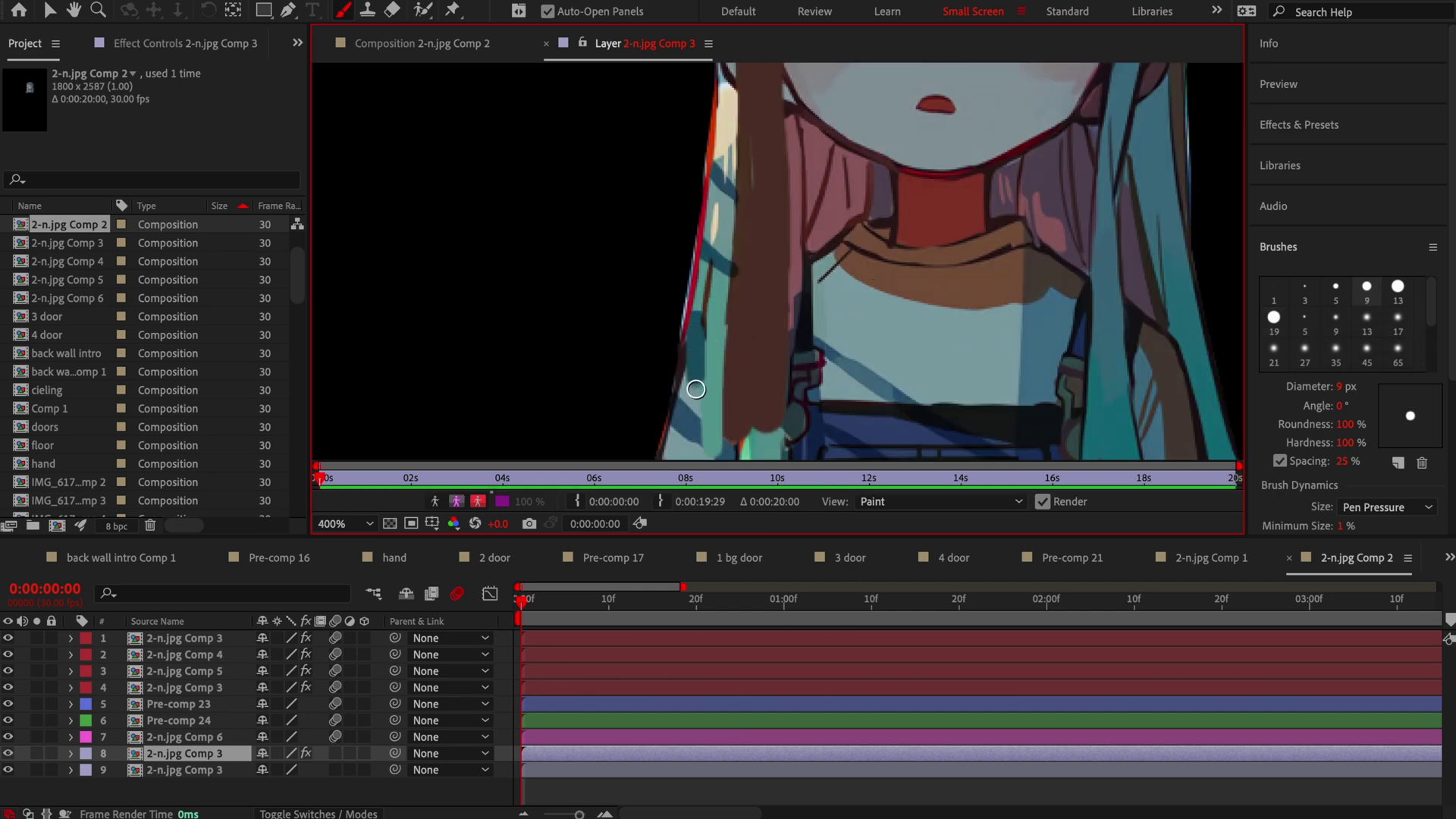
pyautogui.click(1303, 291)
pyautogui.scroll(-4, 684, 372)
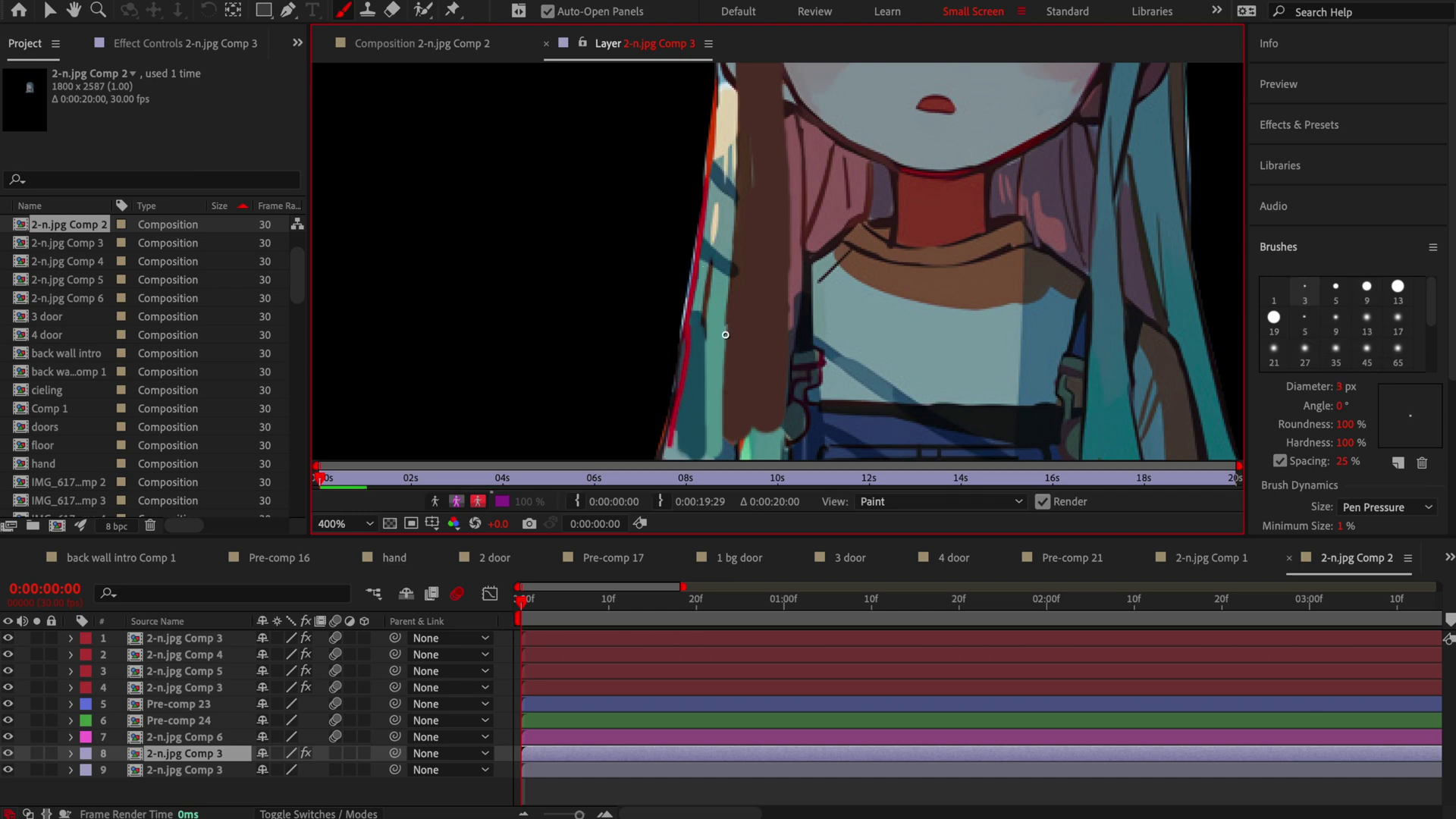
pyautogui.scroll(4, 724, 125)
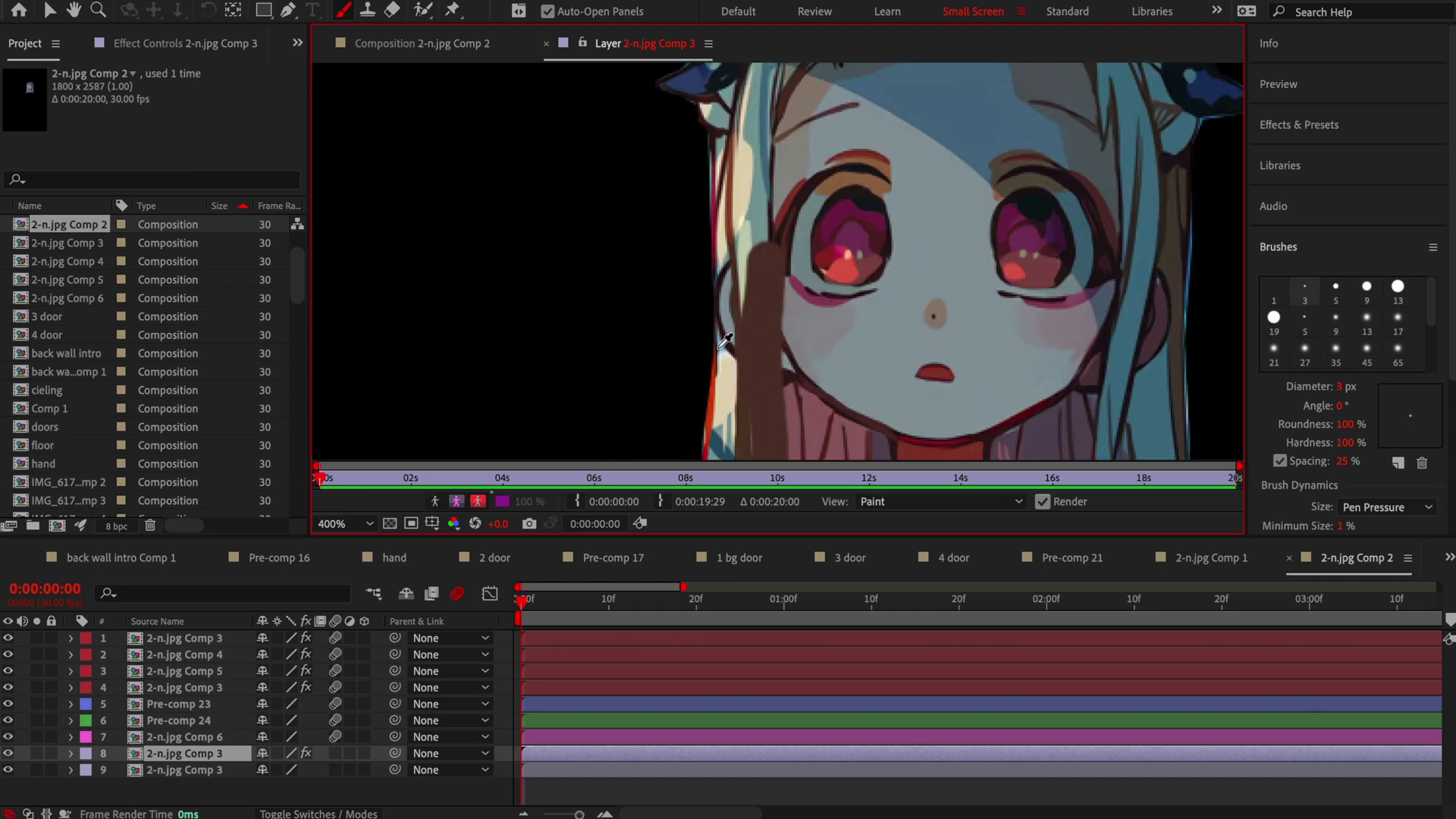
pyautogui.click(1367, 288)
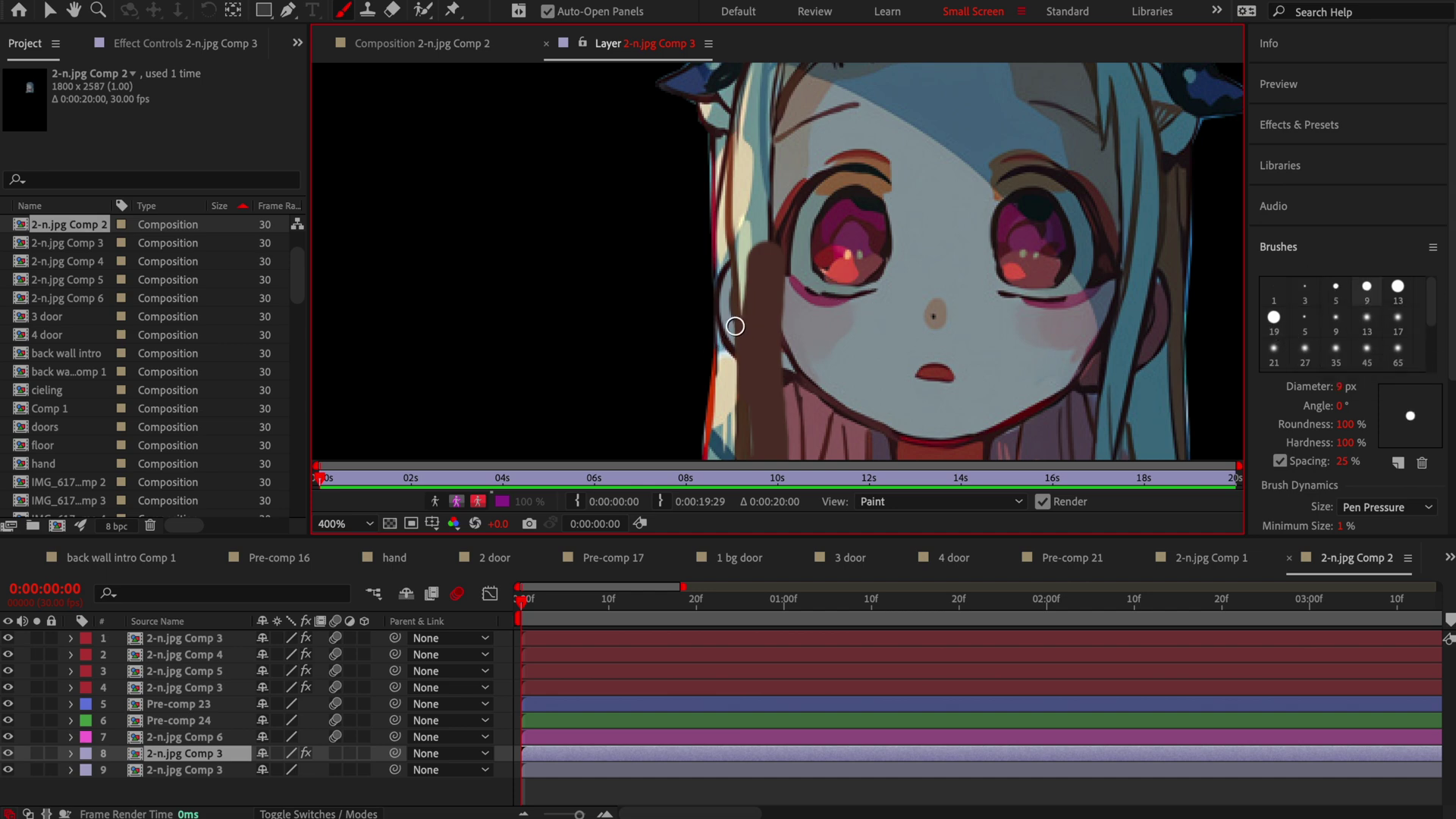
pyautogui.moveTo(743, 245); pyautogui.dragTo(738, 324)
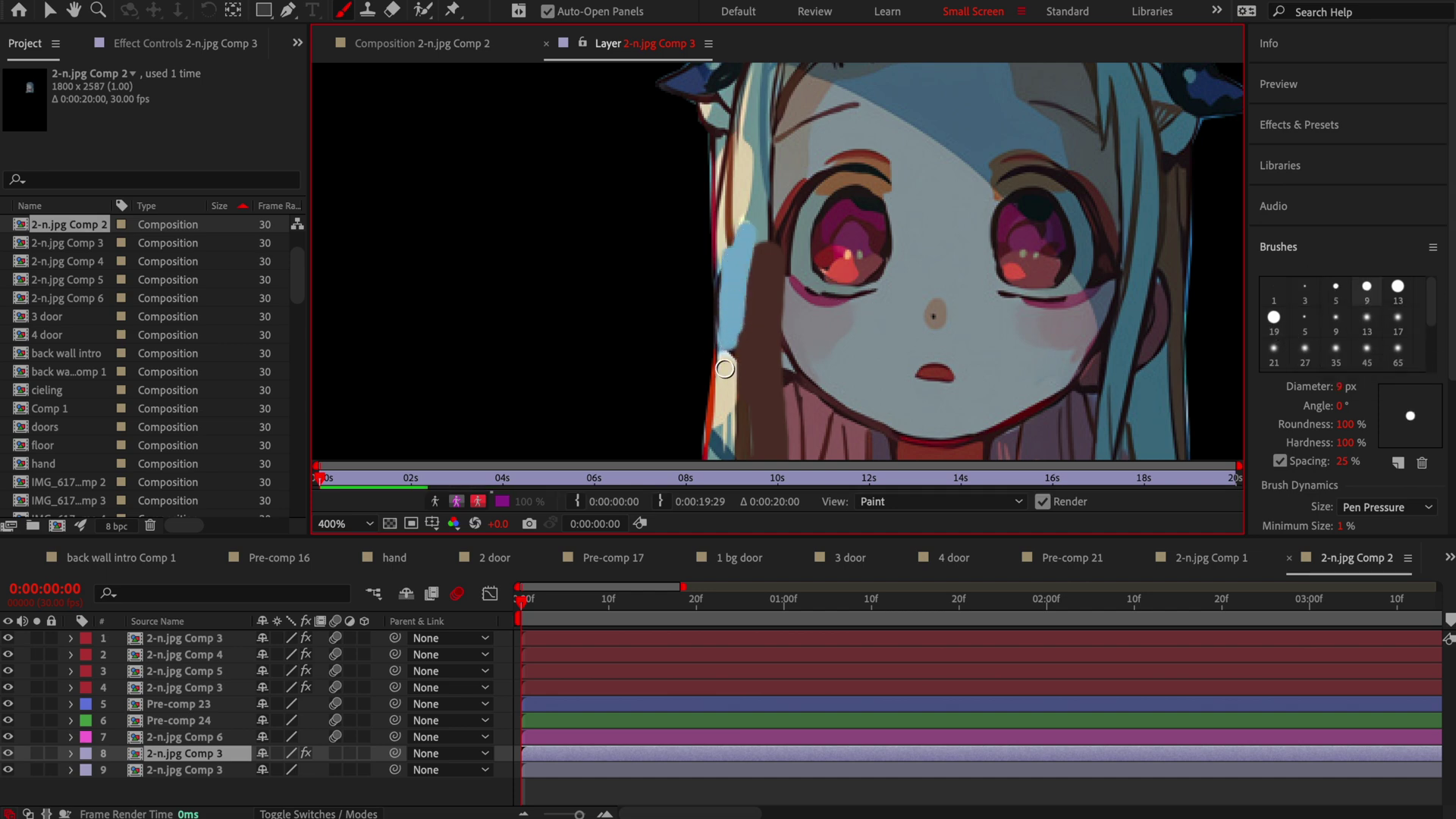
pyautogui.moveTo(721, 242)
pyautogui.mouseDown()
pyautogui.moveTo(747, 182)
pyautogui.moveTo(732, 171)
pyautogui.moveTo(741, 150)
pyautogui.mouseUp()
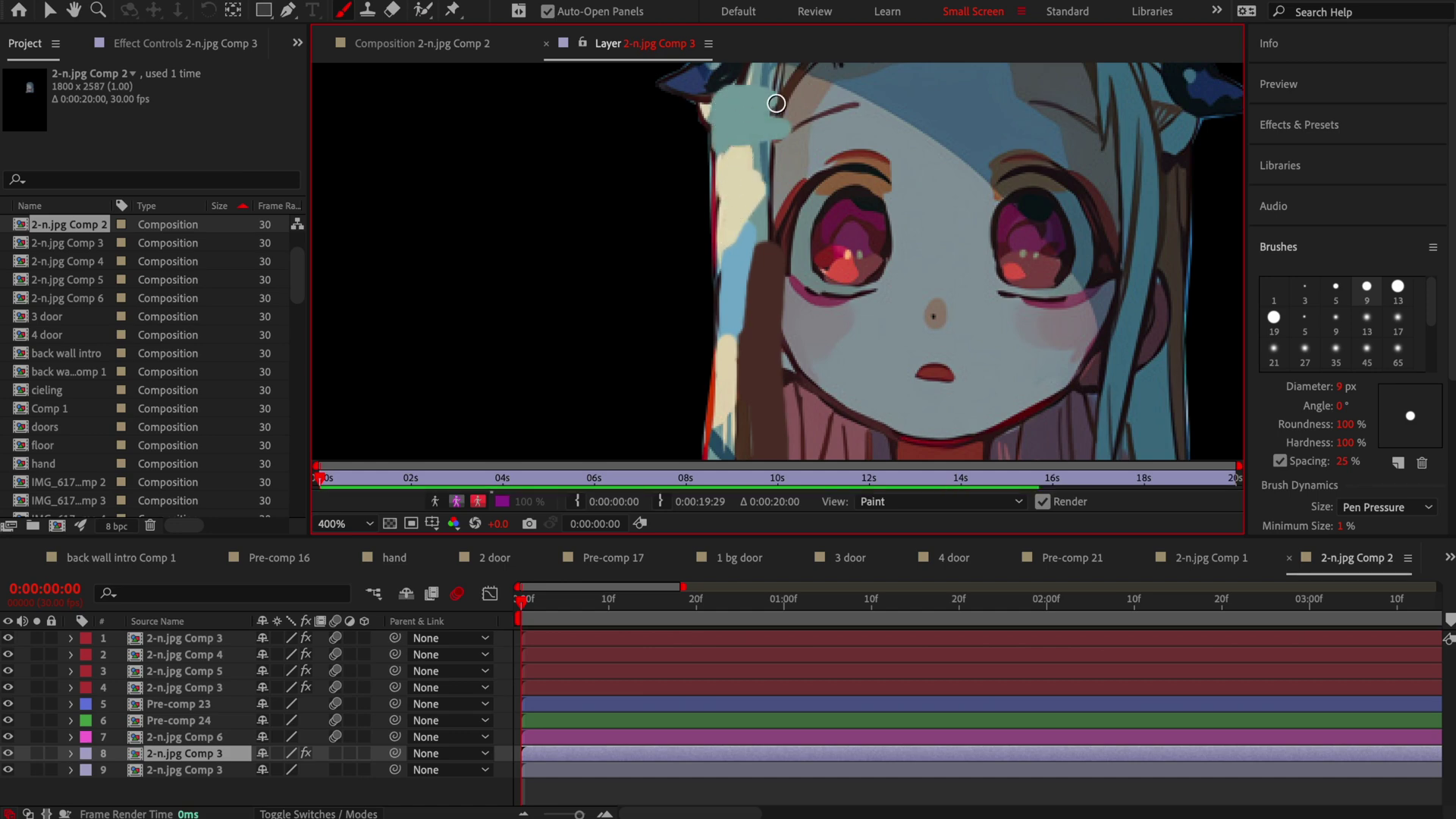
# Return to the 2-n.jpg Comp 2 composition view.
pyautogui.scroll(-2, 796, 210)
pyautogui.scroll(-2, 796, 210)
pyautogui.scroll(1, 795, 318)
pyautogui.click(416, 44)
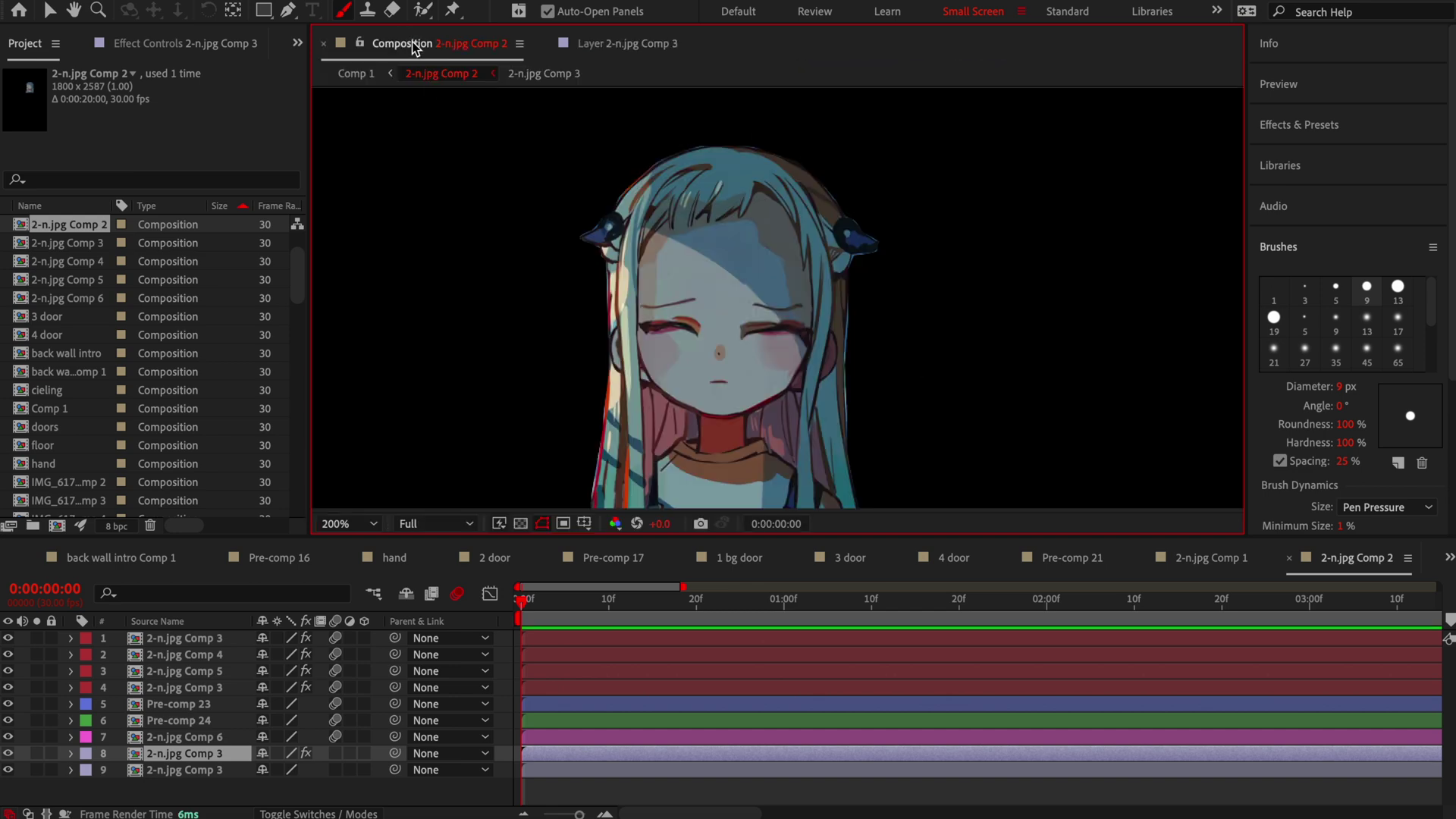
# Pre-compose layer 8 as 2-n.jpg Comp 7, label it red and solo it.
pyautogui.rightClick(582, 754)
pyautogui.click(607, 694)
pyautogui.press('Return')
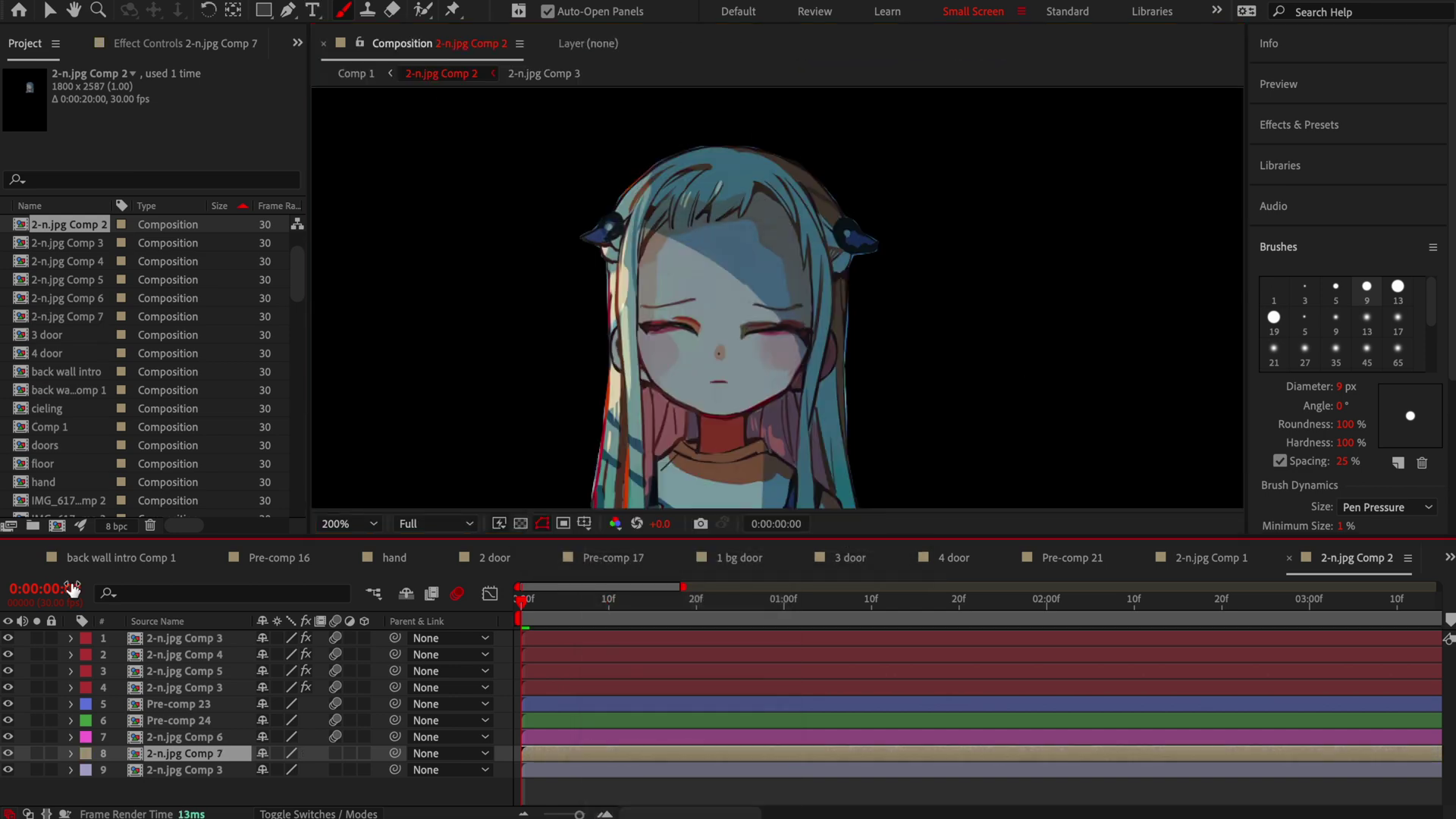
pyautogui.click(86, 753)
pyautogui.click(126, 493)
pyautogui.click(37, 753)
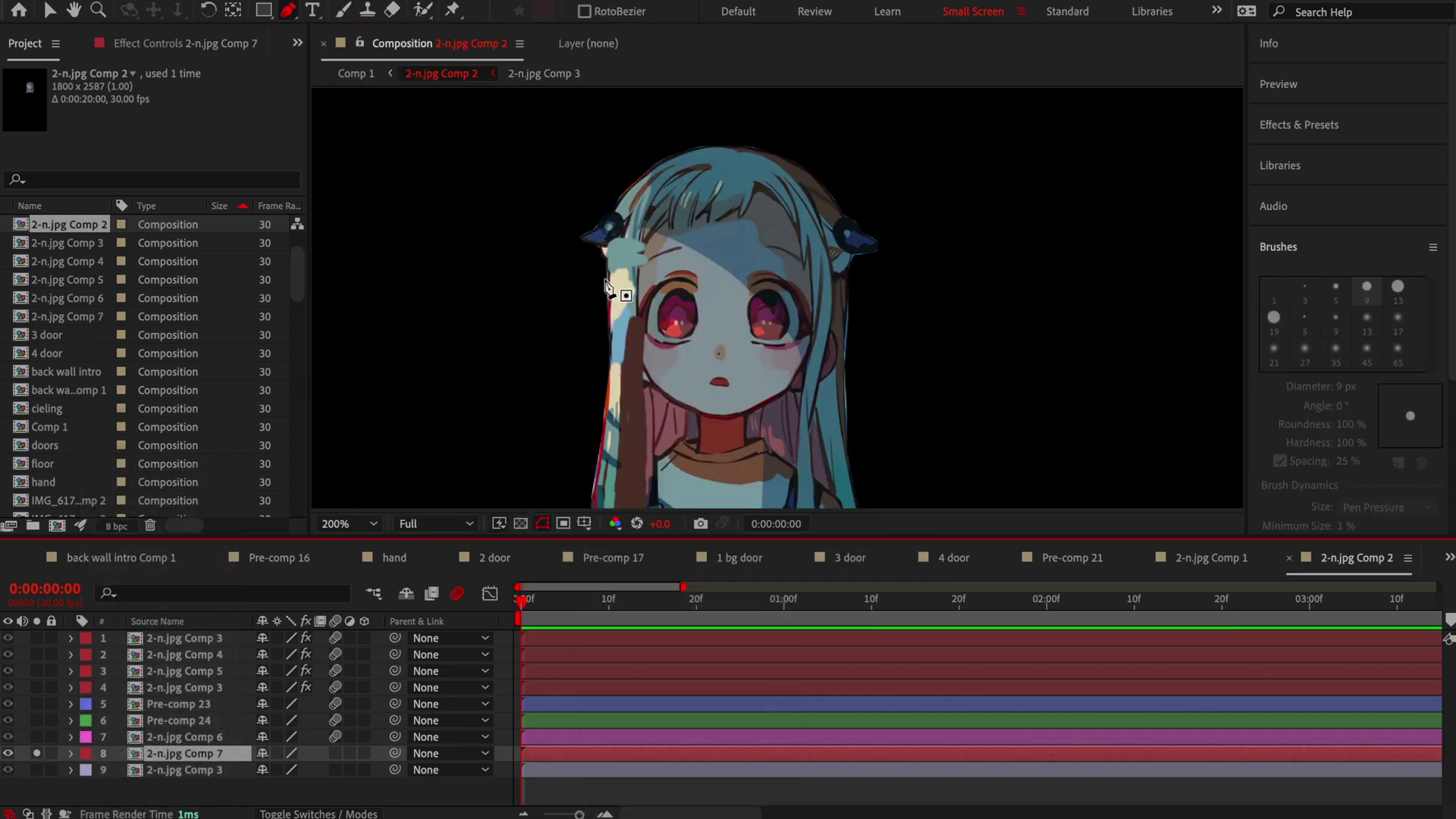
# Draw a closed Pen mask around the narrow left hair strand.
pyautogui.press('g')
pyautogui.scroll(1, 641, 216)
pyautogui.click(645, 205)
pyautogui.moveTo(638, 458); pyautogui.dragTo(660, 163)
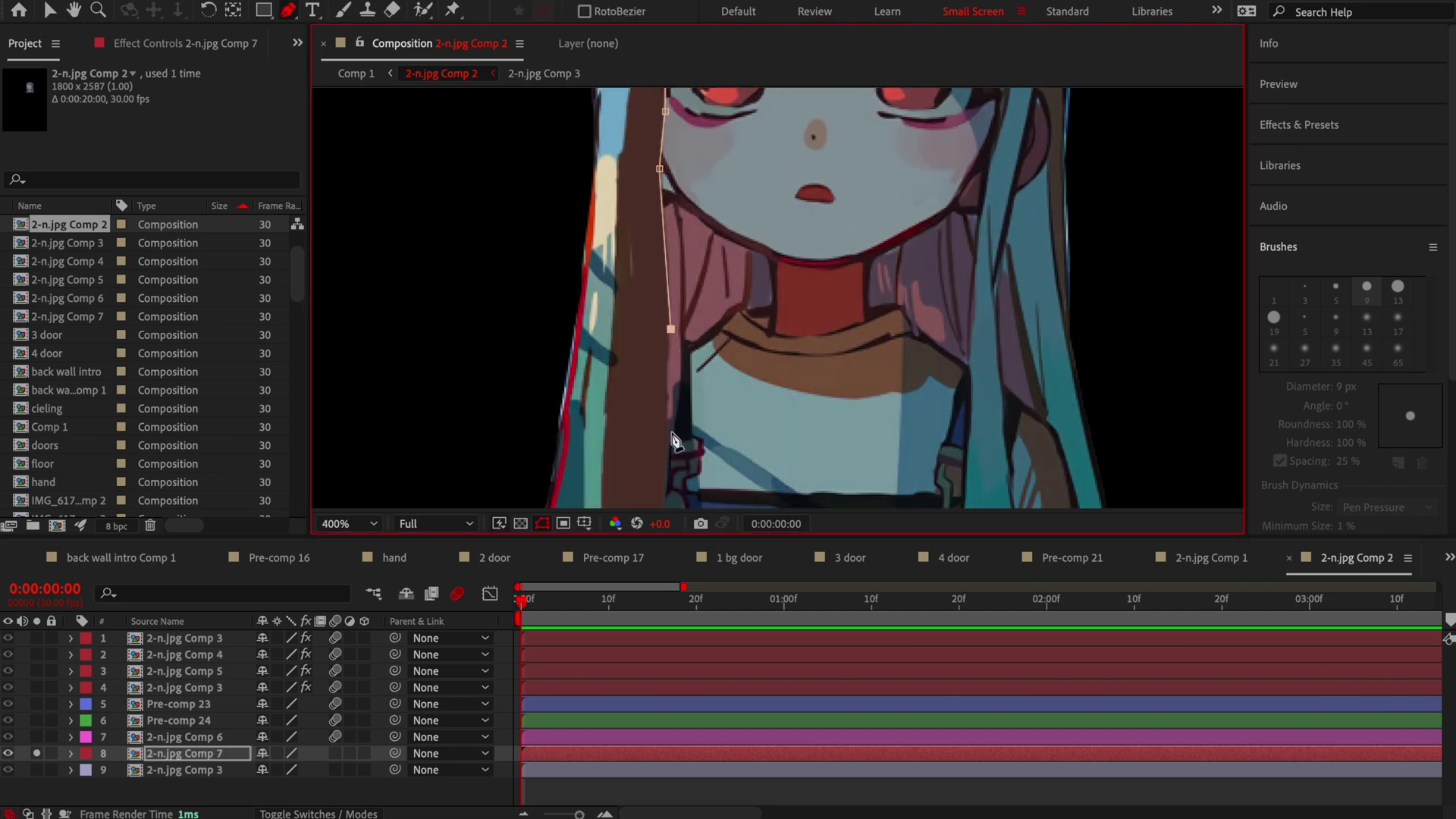
pyautogui.moveTo(669, 440); pyautogui.dragTo(758, 266)
pyautogui.click(753, 234)
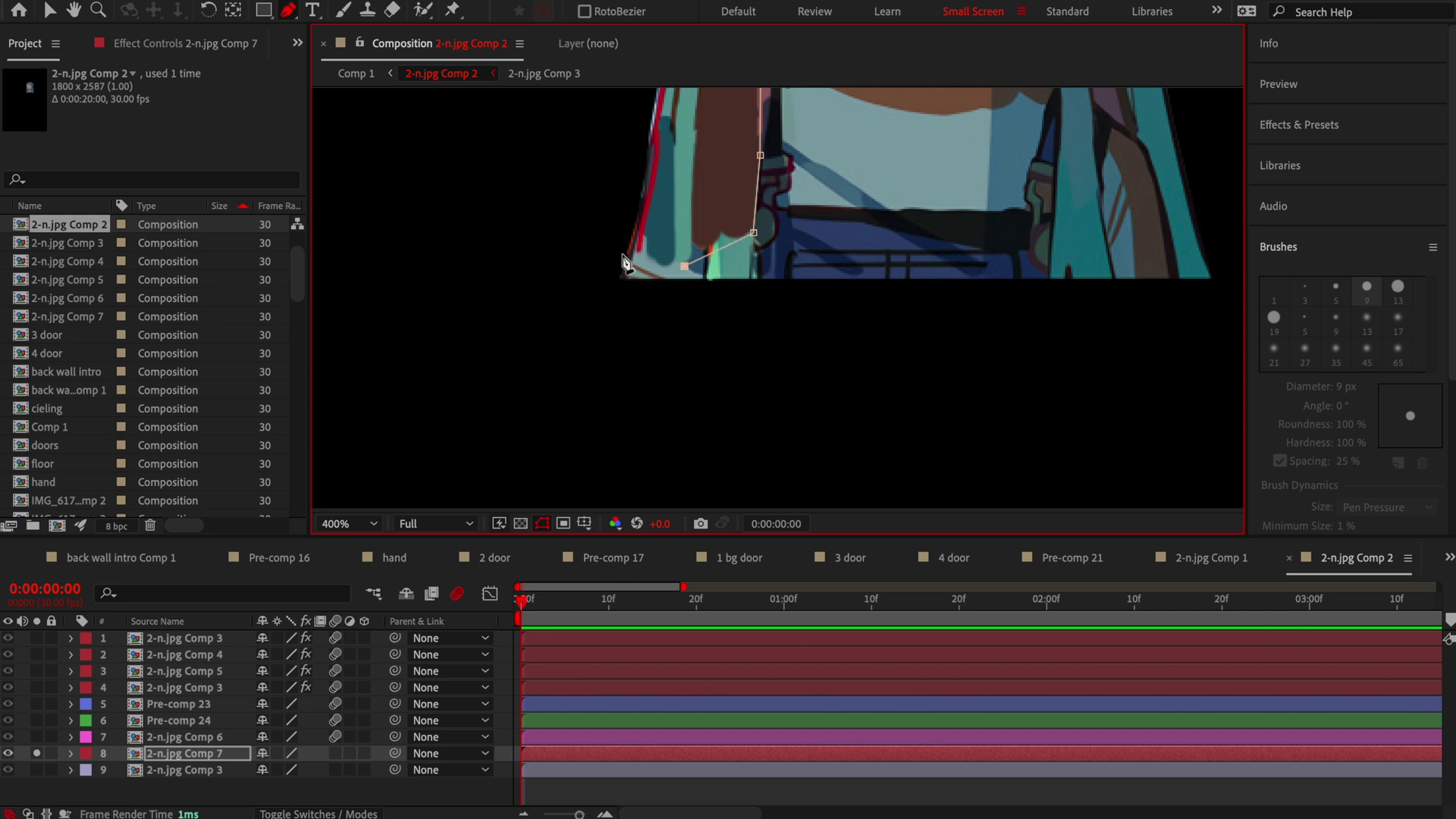
pyautogui.moveTo(625, 256); pyautogui.dragTo(667, 495)
pyautogui.click(655, 309)
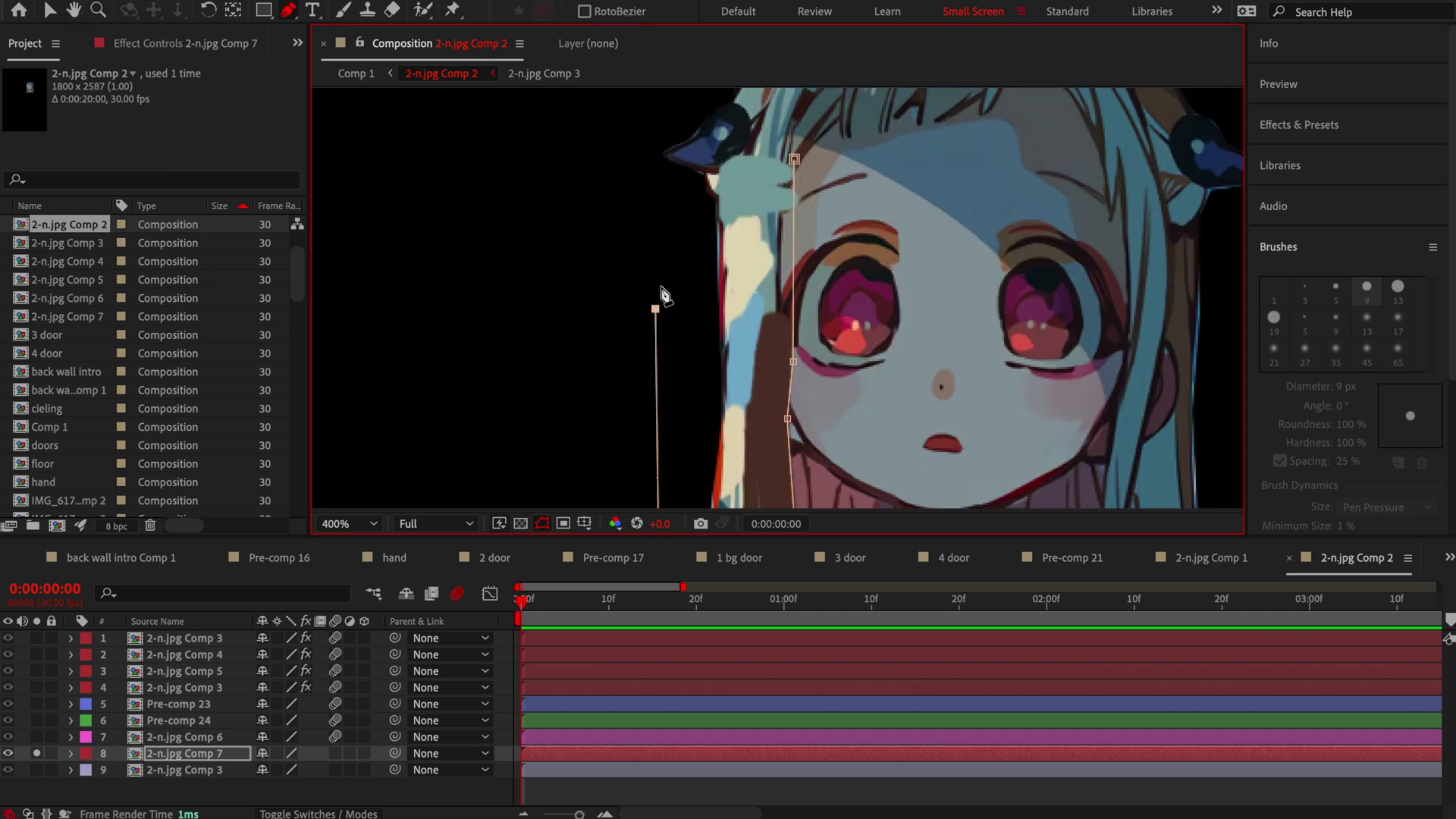
pyautogui.scroll(-4, 736, 193)
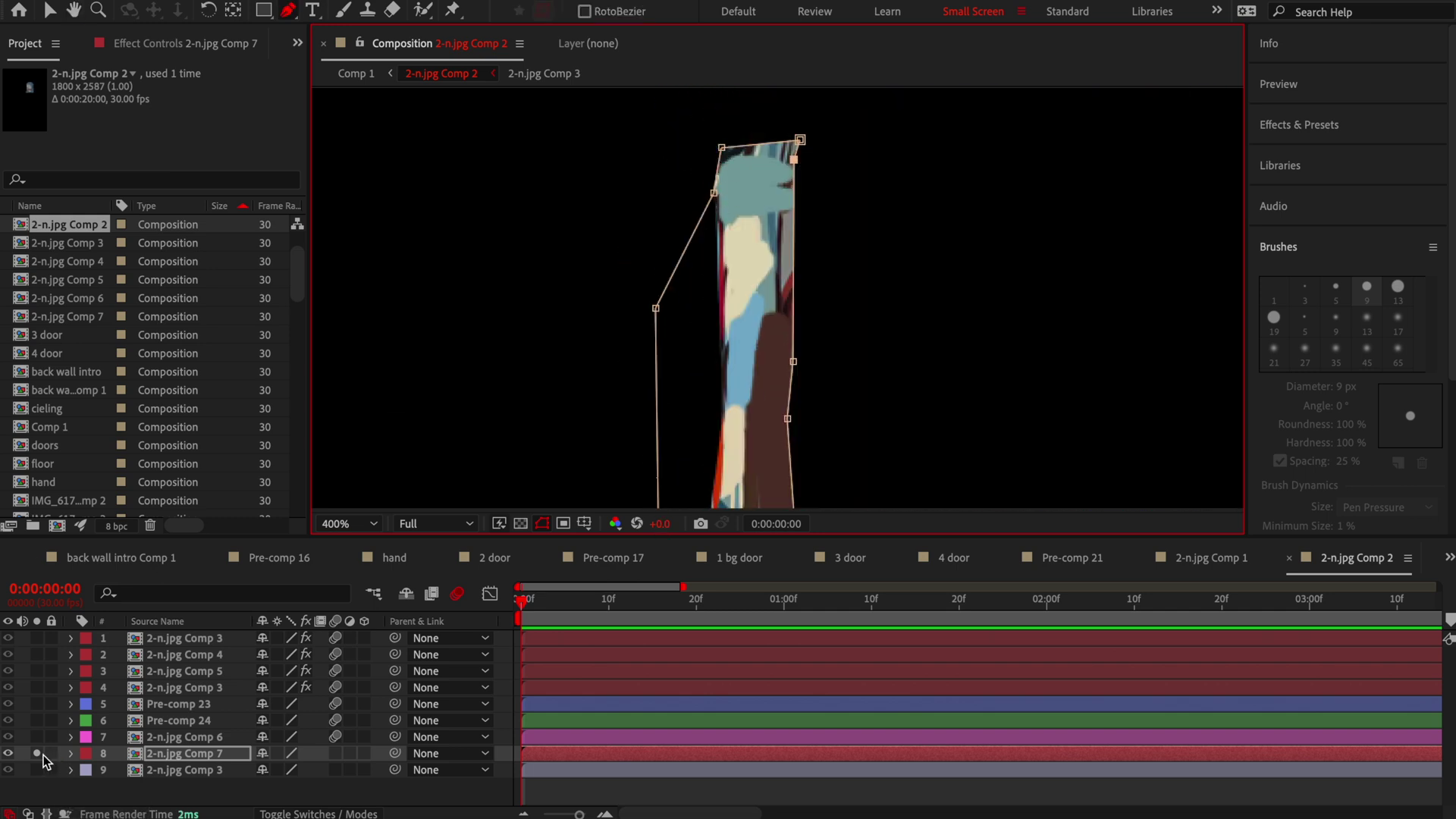
# Duplicate the 2-n.jpg Comp 3 layer.
pyautogui.click(540, 771)
pyautogui.hotkey('ctrl', 'd')
pyautogui.hotkey('ctrl', 'b')
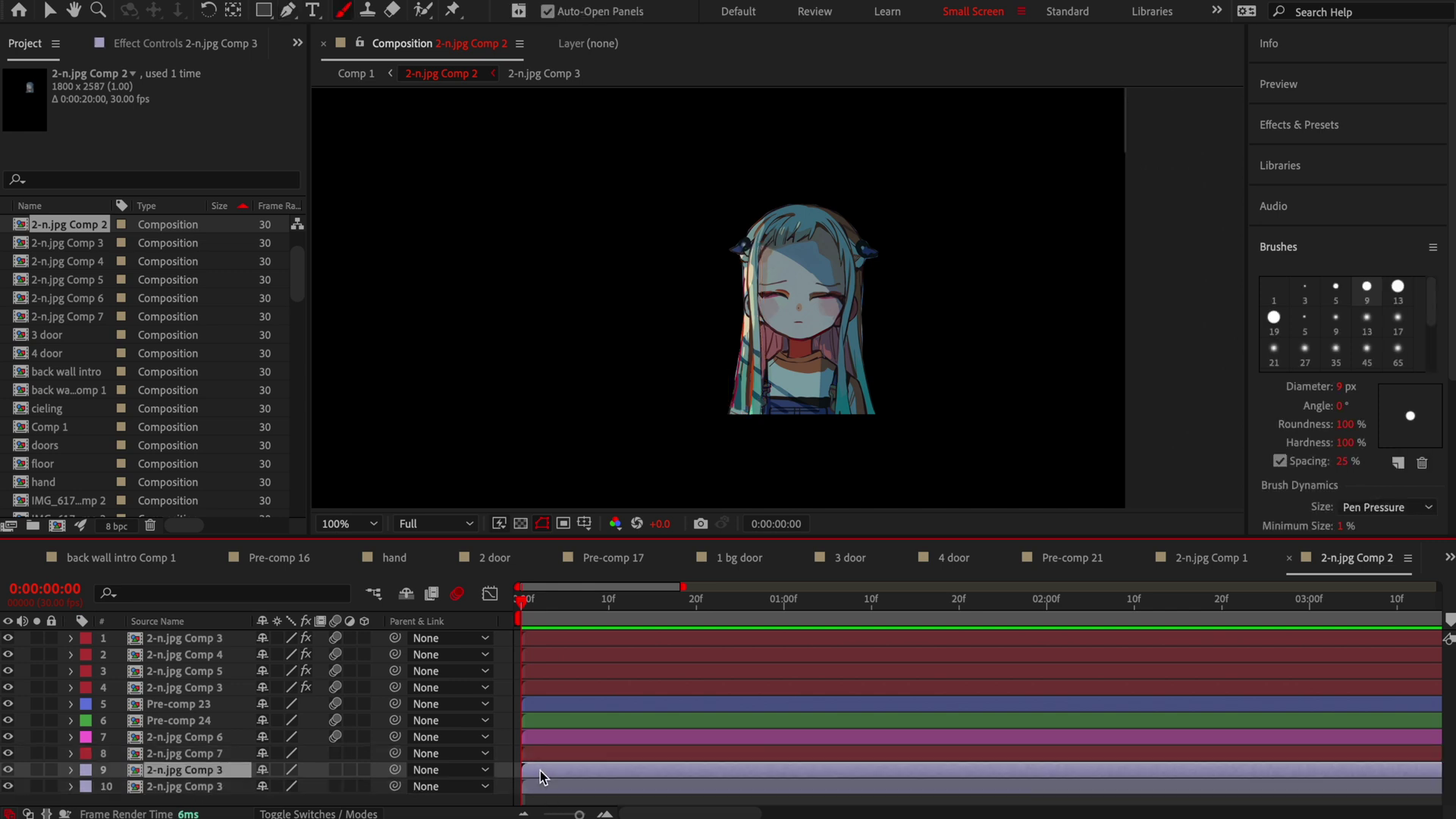
# Open the copied layer and paint purple and pink 19 px strokes down the hair.
pyautogui.doubleClick(540, 771)
pyautogui.scroll(4, 870, 264)
pyautogui.scroll(2, 870, 264)
pyautogui.click(1274, 317)
pyautogui.moveTo(1020, 89)
pyautogui.mouseDown()
pyautogui.moveTo(1001, 290)
pyautogui.moveTo(1017, 361)
pyautogui.mouseUp()
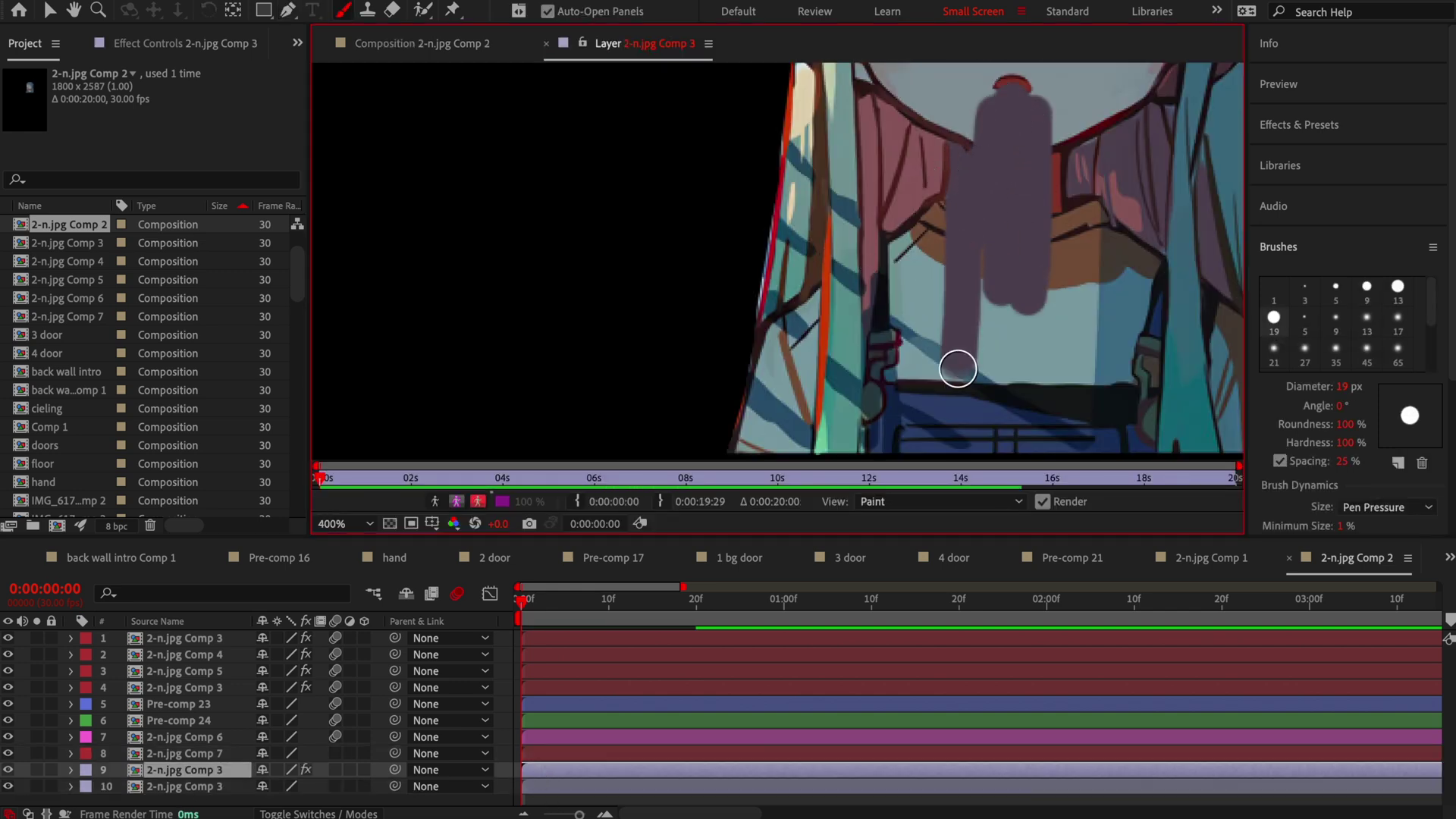
pyautogui.scroll(-2, 994, 253)
pyautogui.scroll(2, 997, 257)
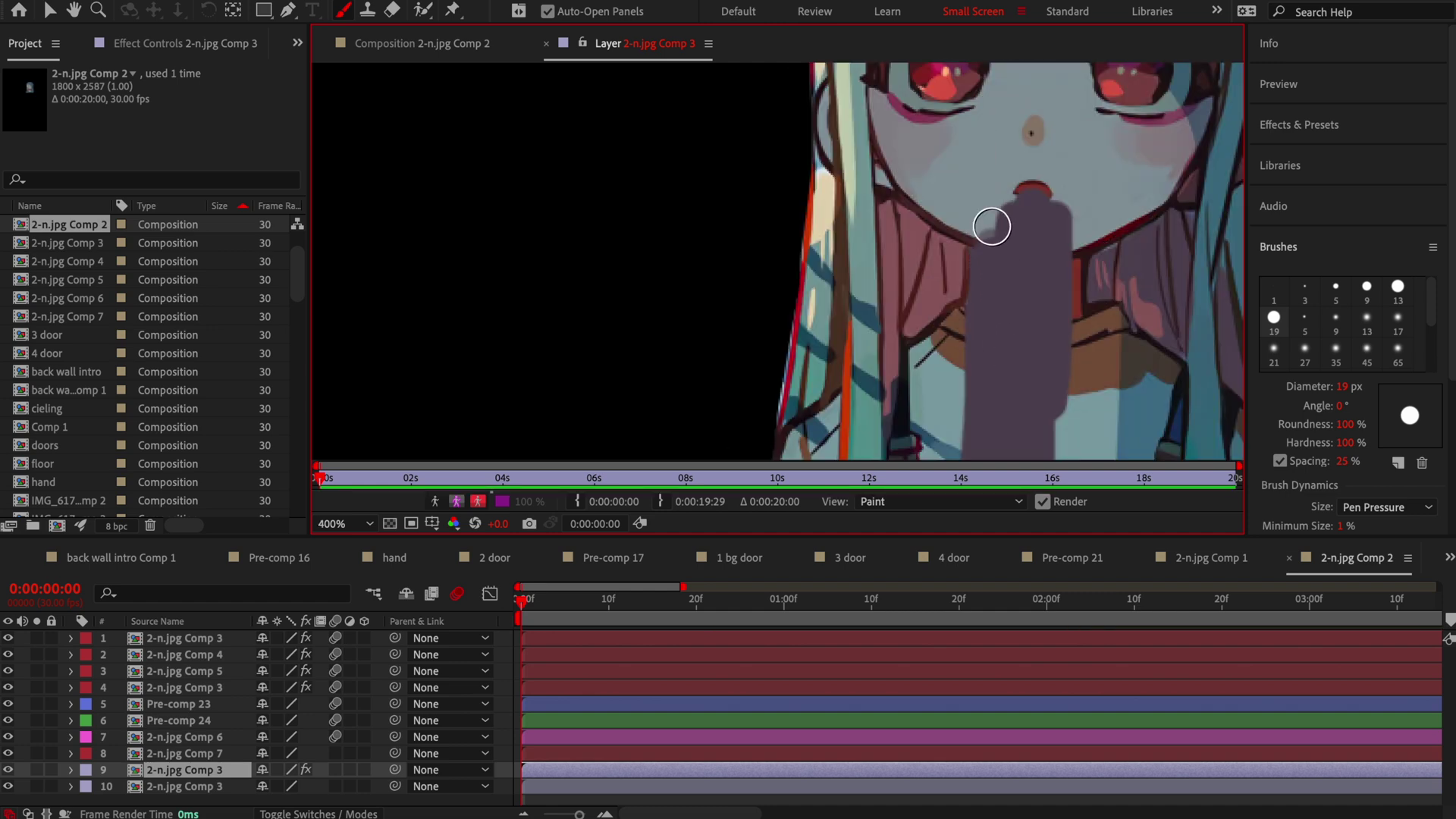
pyautogui.moveTo(991, 250); pyautogui.dragTo(1048, 124)
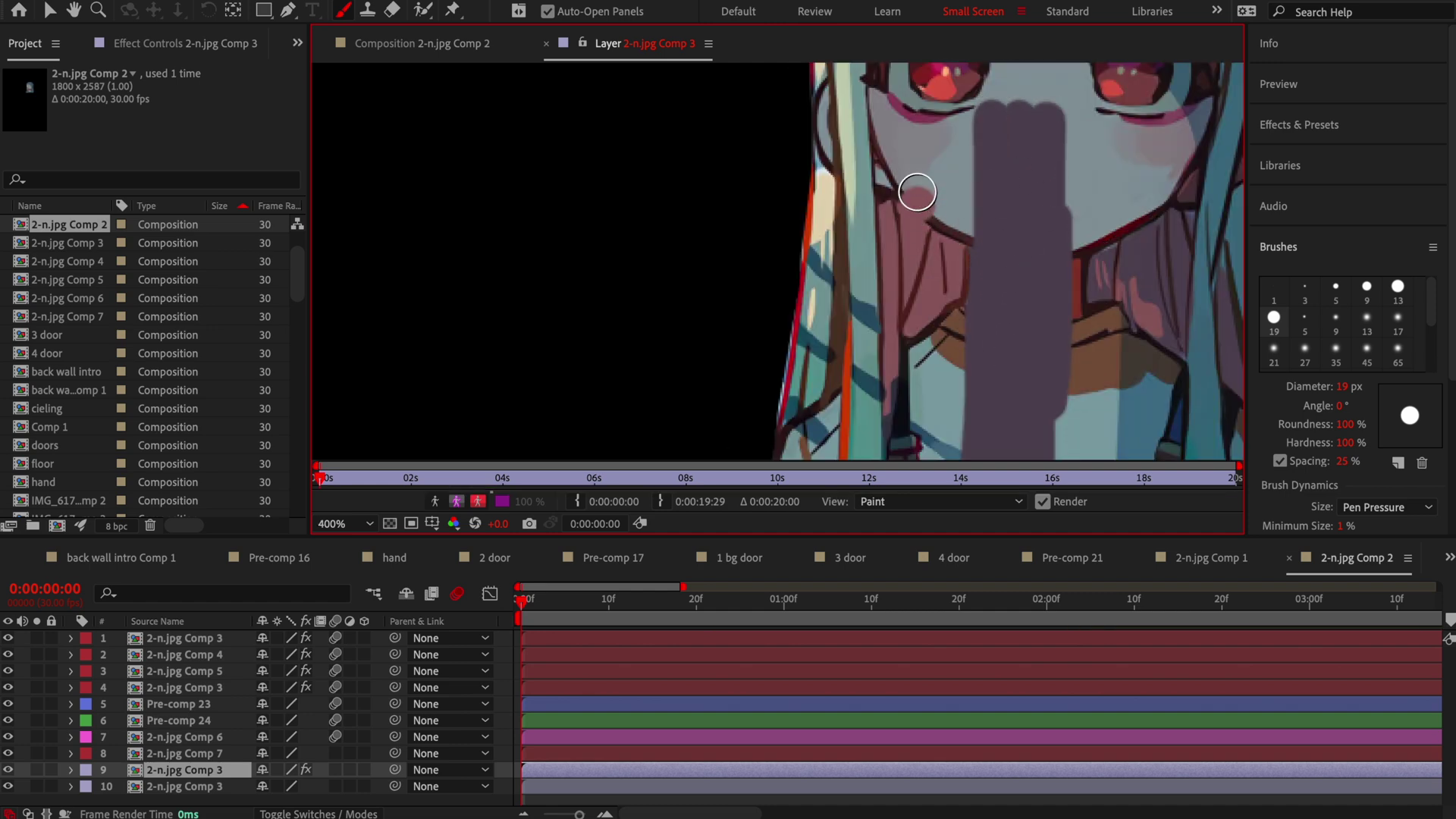
pyautogui.moveTo(916, 206); pyautogui.dragTo(910, 106)
pyautogui.moveTo(933, 211)
pyautogui.mouseDown()
pyautogui.moveTo(948, 225)
pyautogui.moveTo(920, 100)
pyautogui.mouseUp()
# Cover the left hair edge in pink with 9 px and 19 px strokes.
pyautogui.click(1368, 294)
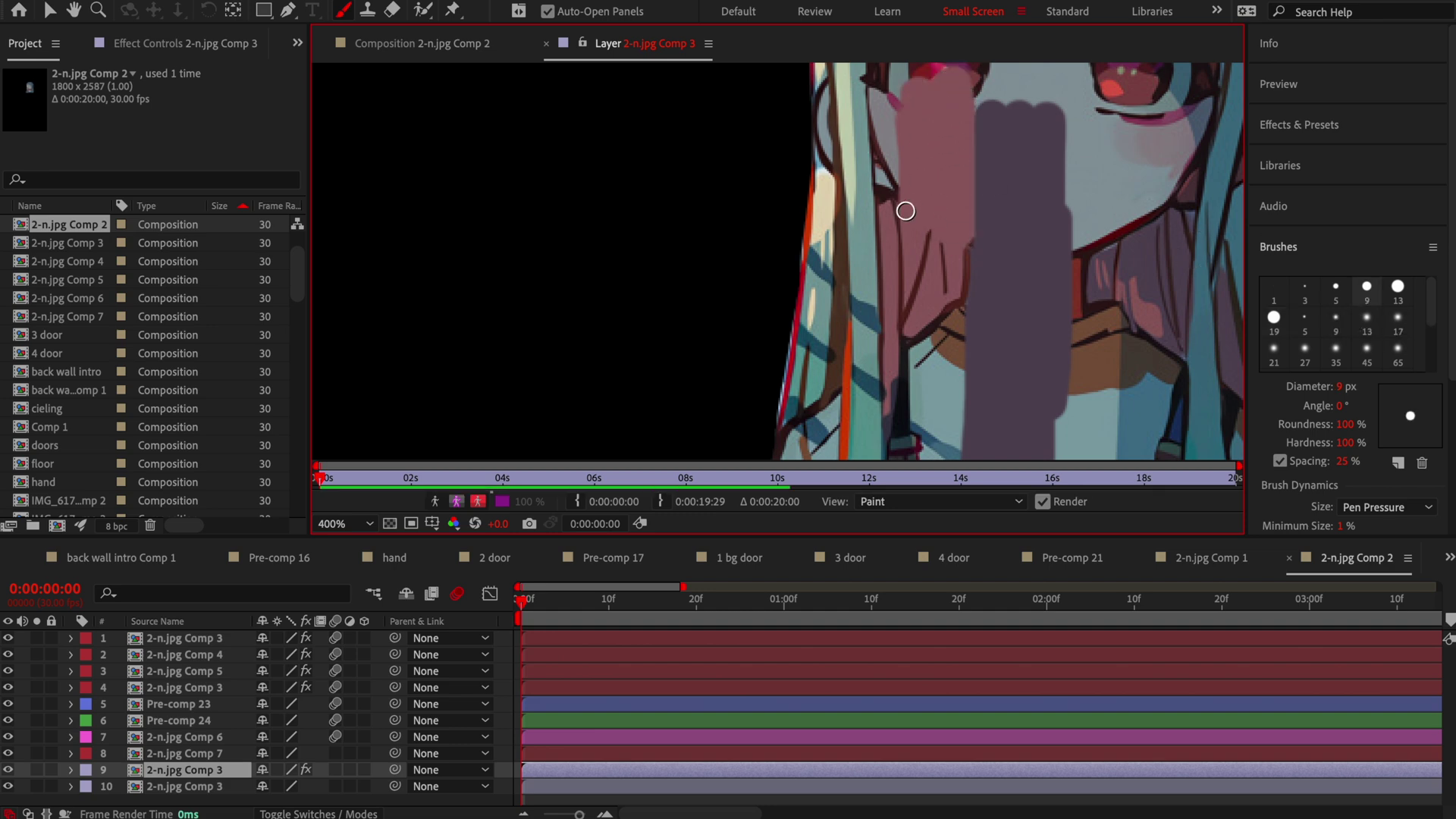
pyautogui.scroll(-4, 903, 88)
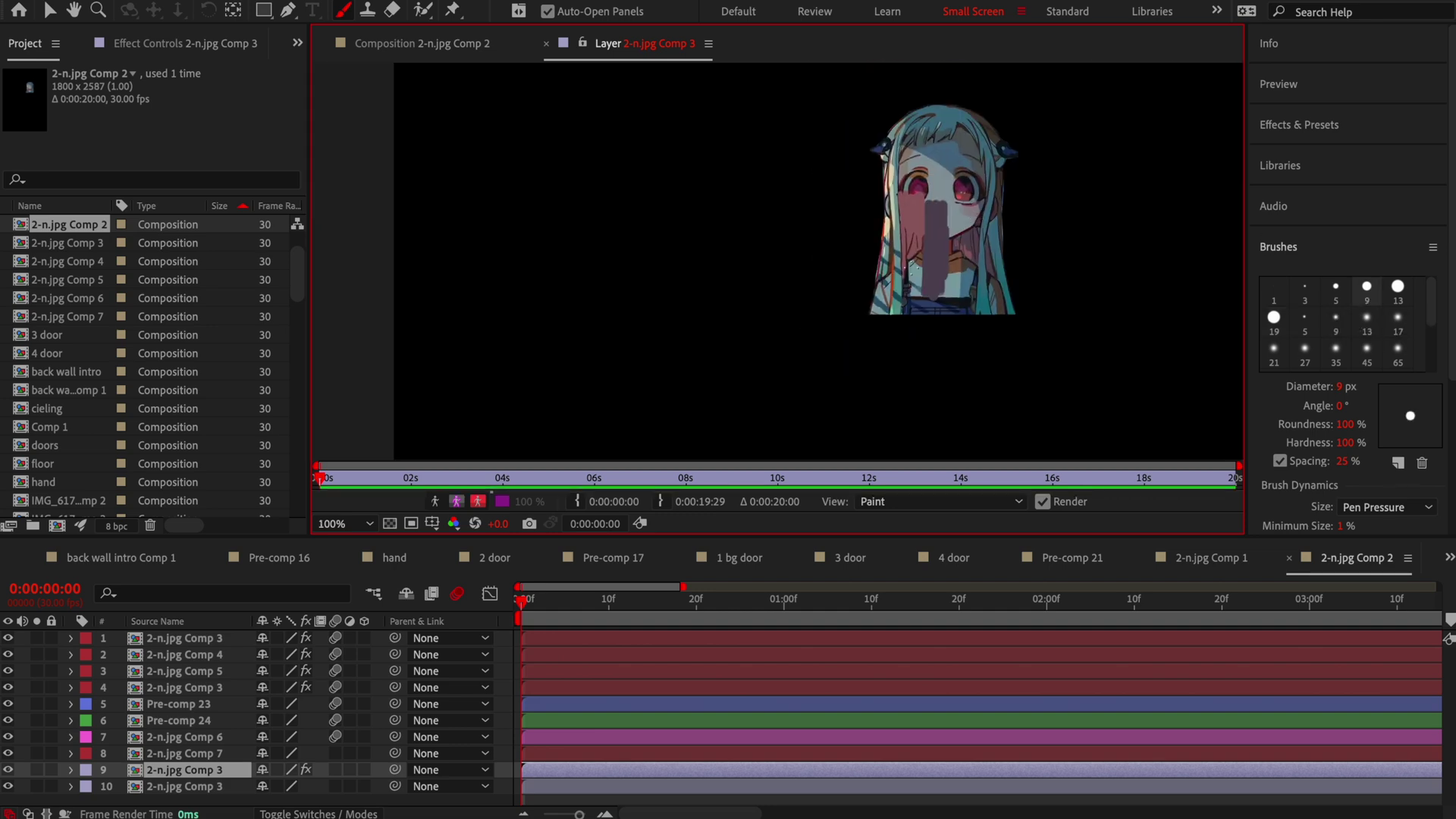
pyautogui.scroll(4, 903, 250)
pyautogui.moveTo(953, 213); pyautogui.dragTo(956, 251)
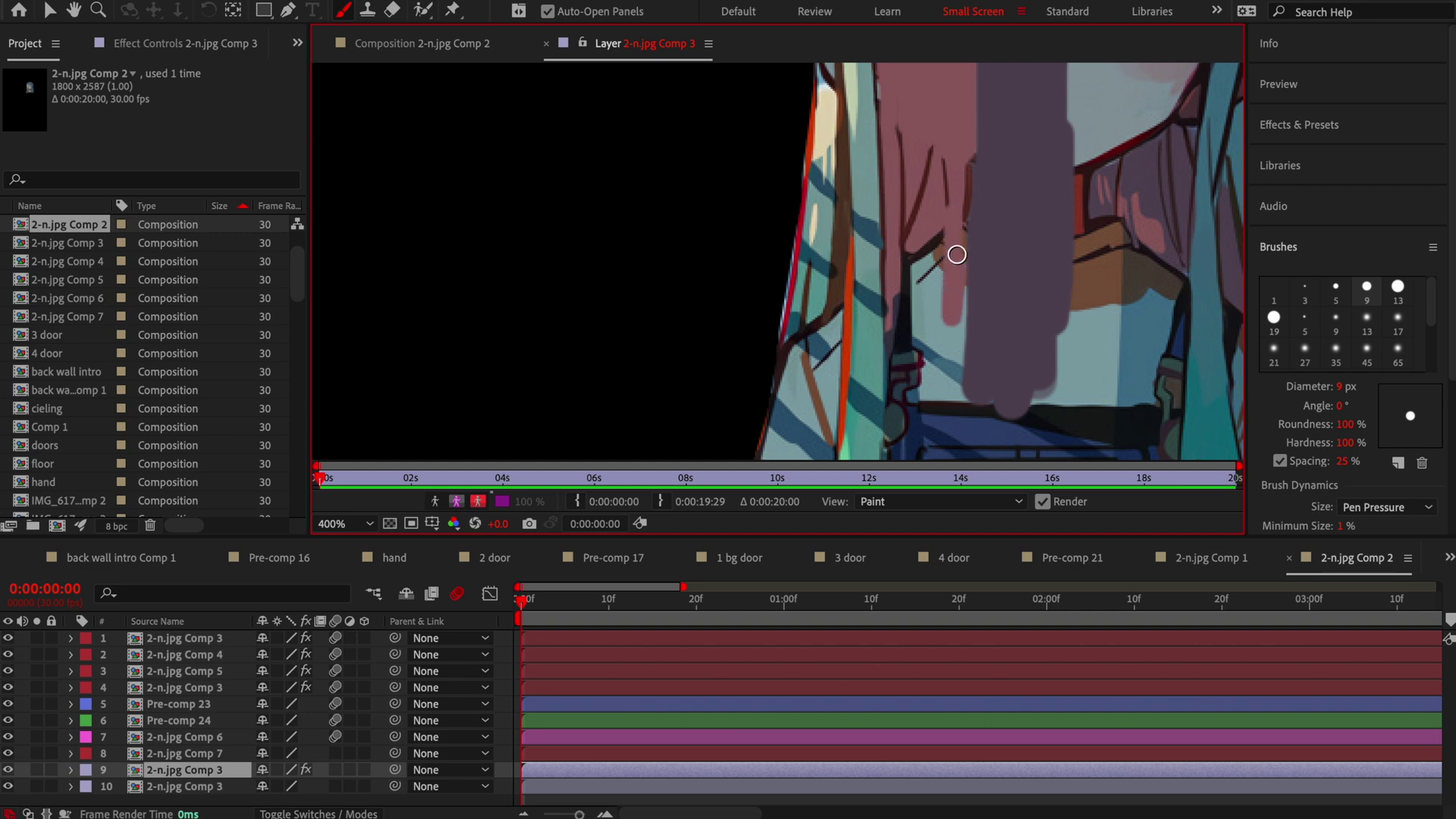
pyautogui.moveTo(962, 143); pyautogui.dragTo(956, 380)
pyautogui.click(1274, 317)
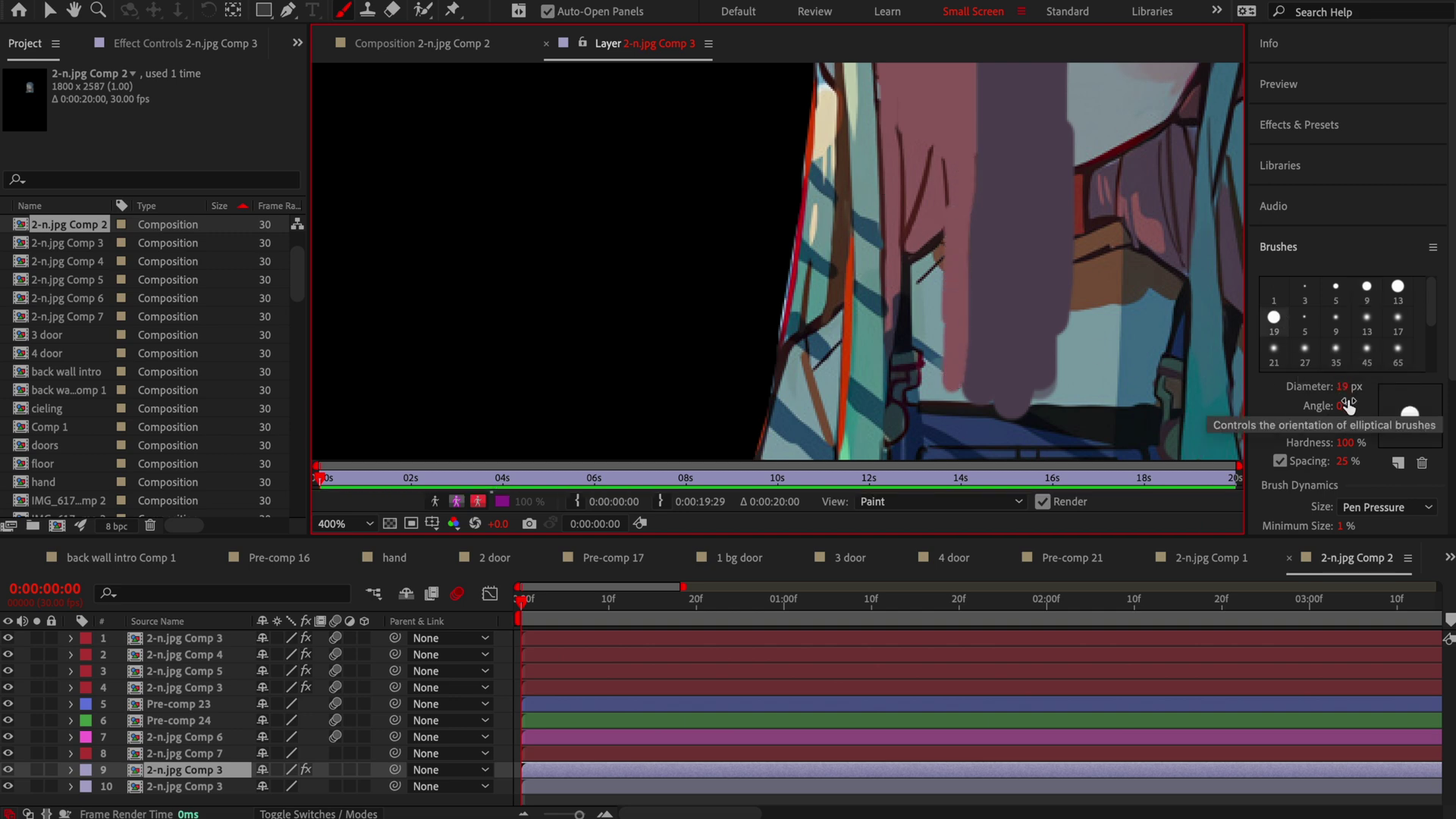
pyautogui.moveTo(936, 254); pyautogui.dragTo(934, 425)
pyautogui.moveTo(927, 263); pyautogui.dragTo(918, 425)
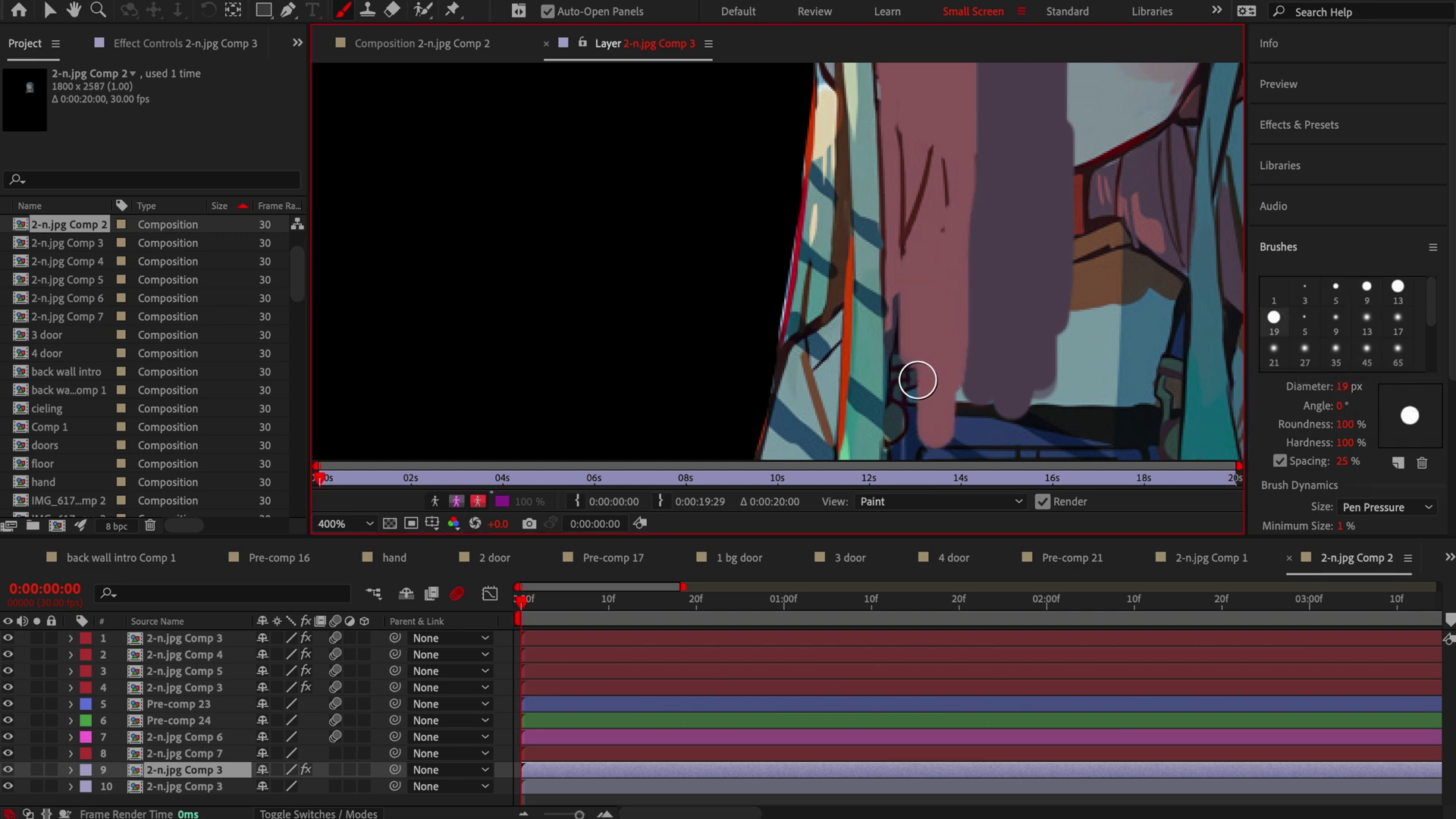
pyautogui.moveTo(857, 250); pyautogui.dragTo(872, 424)
pyautogui.moveTo(864, 198); pyautogui.dragTo(873, 287)
pyautogui.scroll(-2, 873, 287)
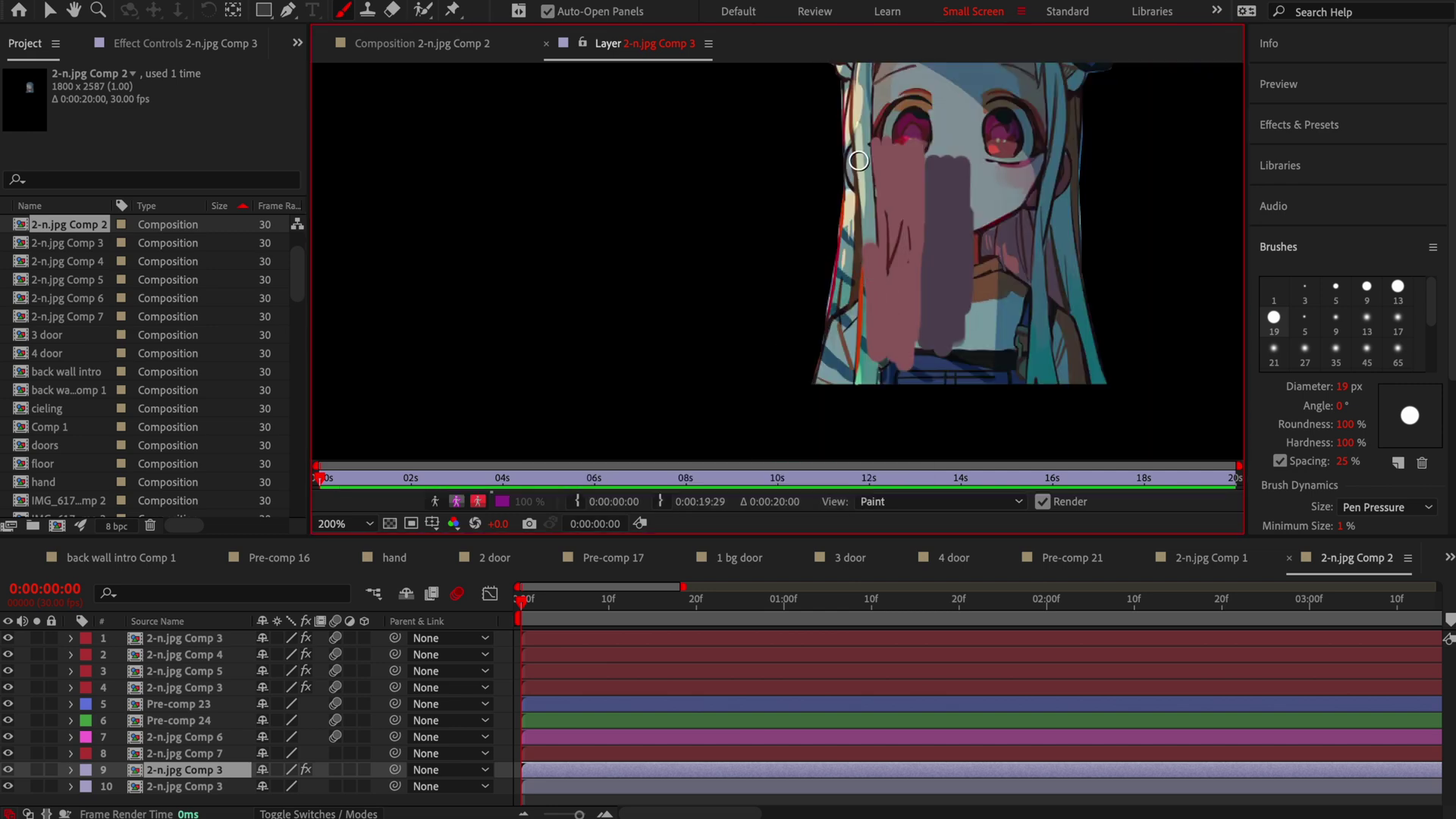
pyautogui.moveTo(866, 166); pyautogui.dragTo(867, 288)
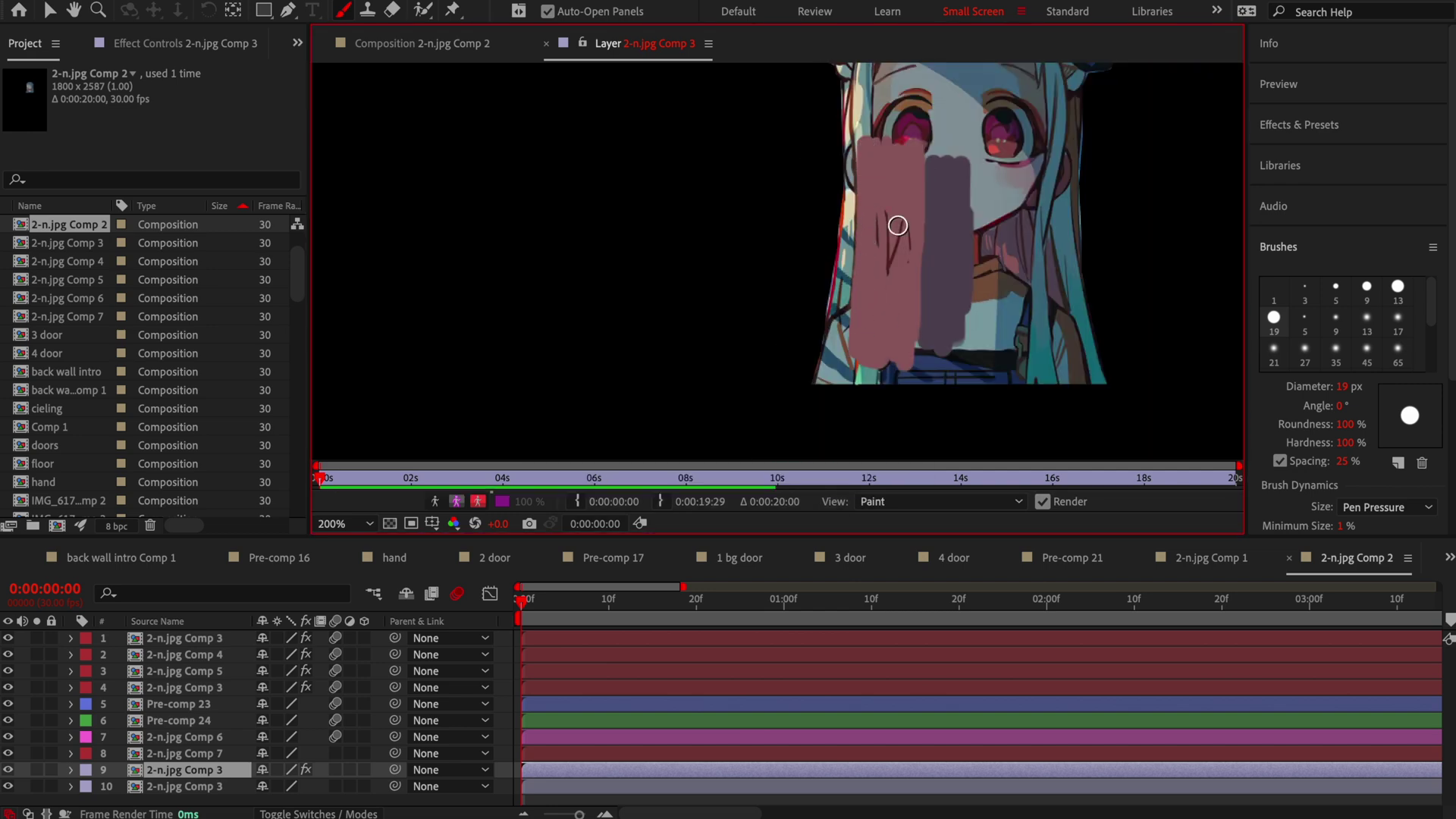
pyautogui.scroll(2, 888, 231)
# Draw a thin dark 3 px strand line and return to the composition.
pyautogui.click(1305, 291)
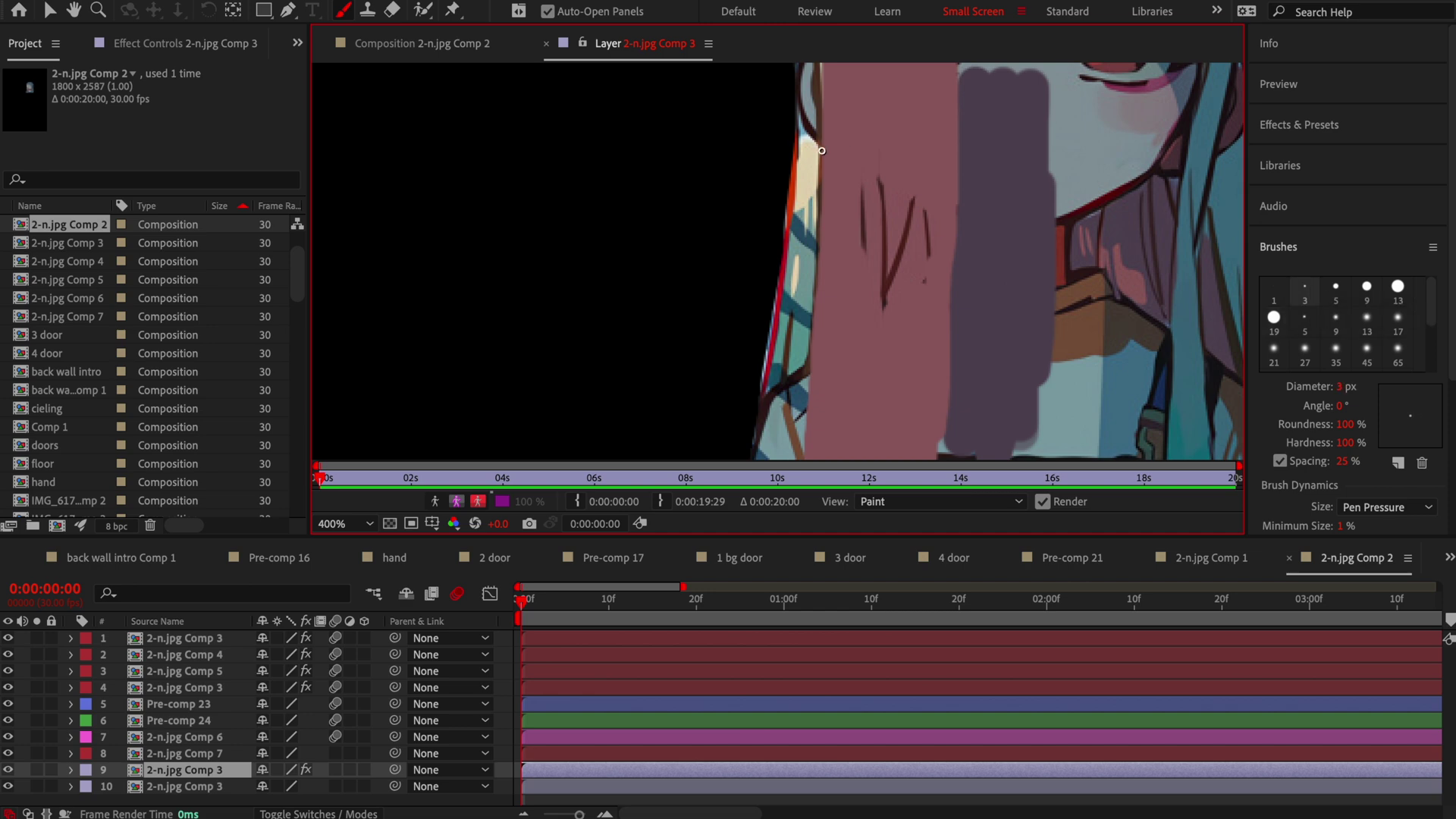
pyautogui.moveTo(913, 204); pyautogui.dragTo(918, 84)
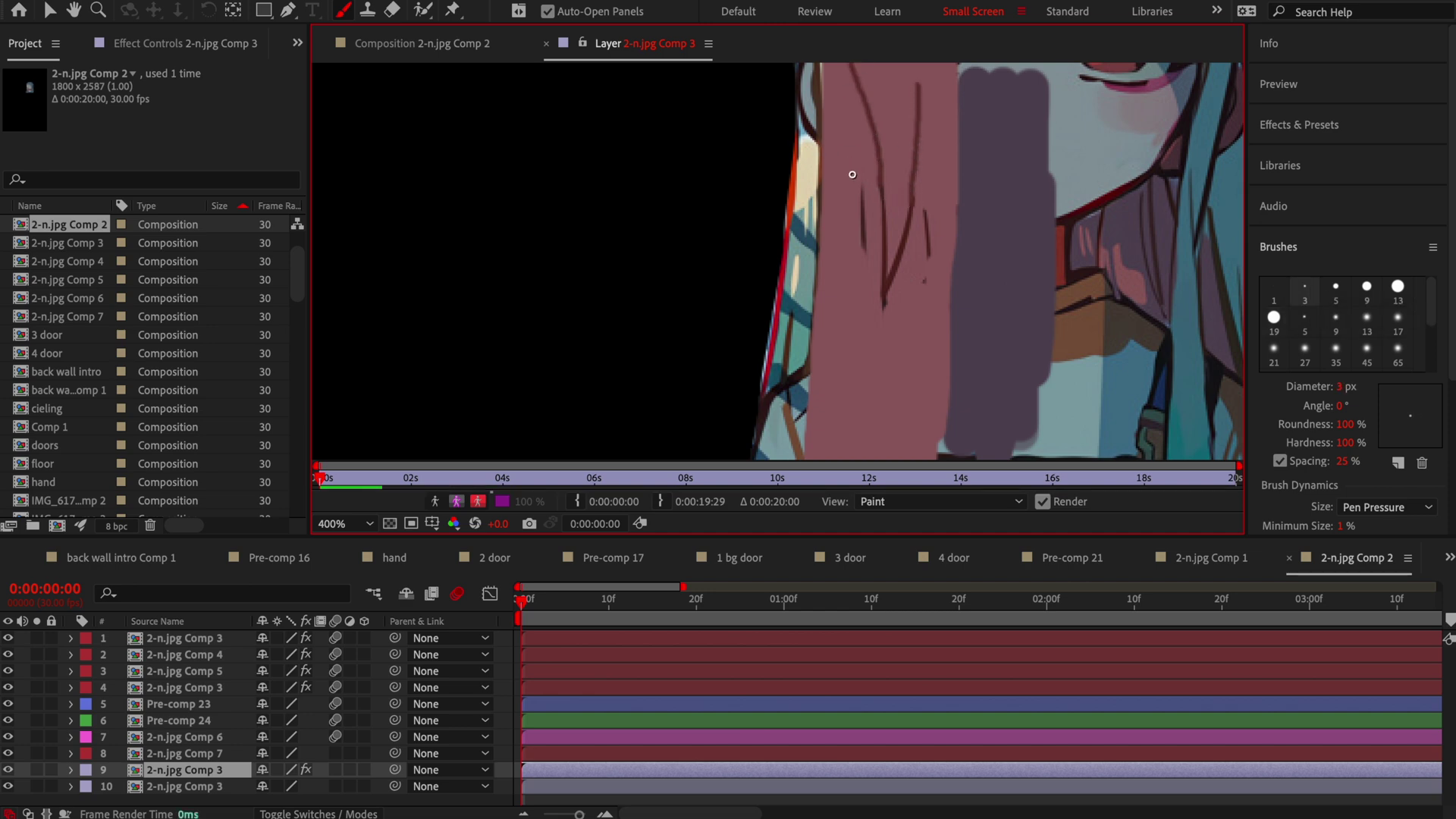
pyautogui.click(423, 43)
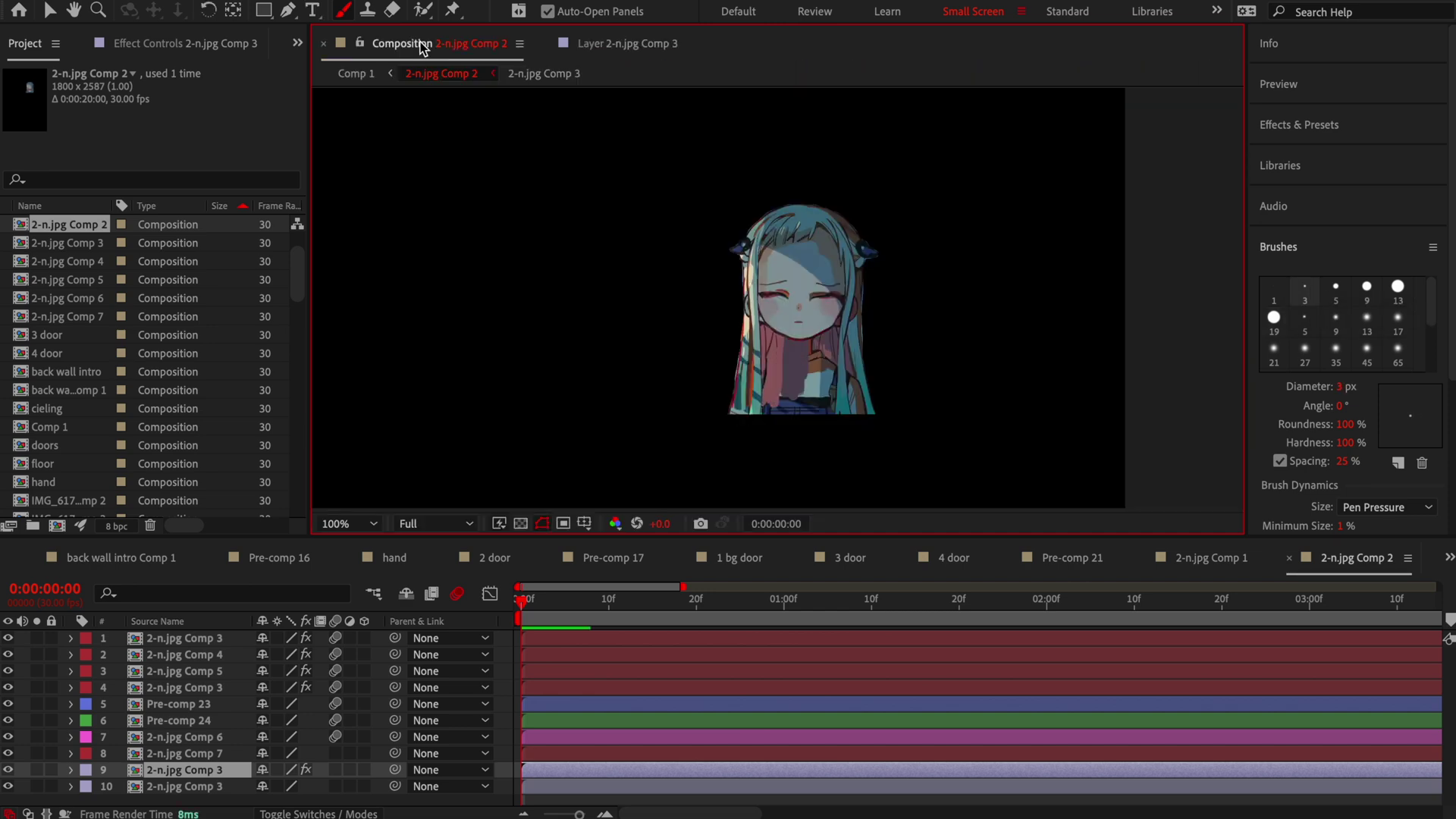
# Pre-compose the painted layer as 2-n.jpg Comp 8, label it Red and solo it.
pyautogui.rightClick(570, 769)
pyautogui.click(668, 693)
pyautogui.click(861, 525)
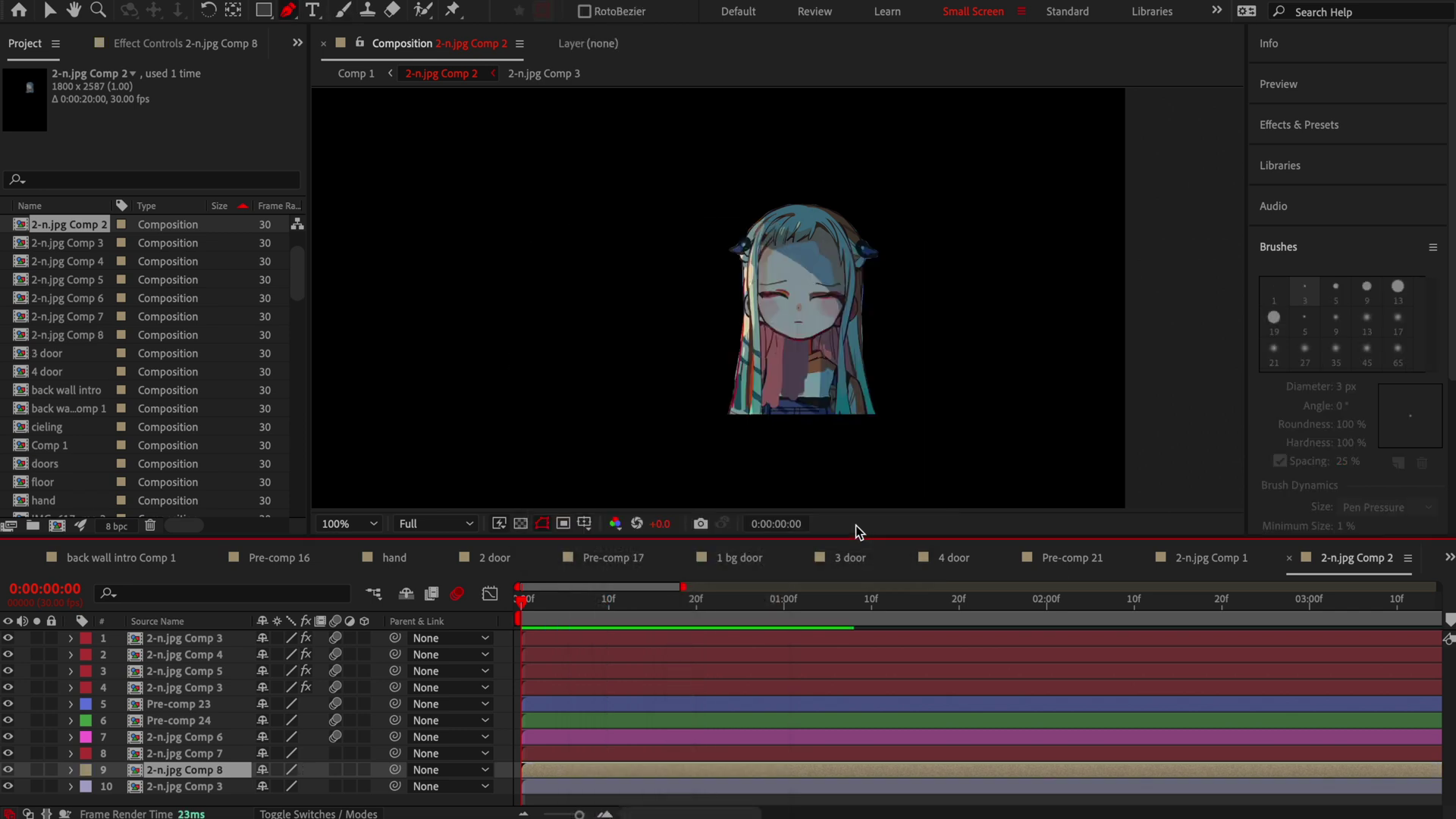
pyautogui.click(85, 770)
pyautogui.click(153, 492)
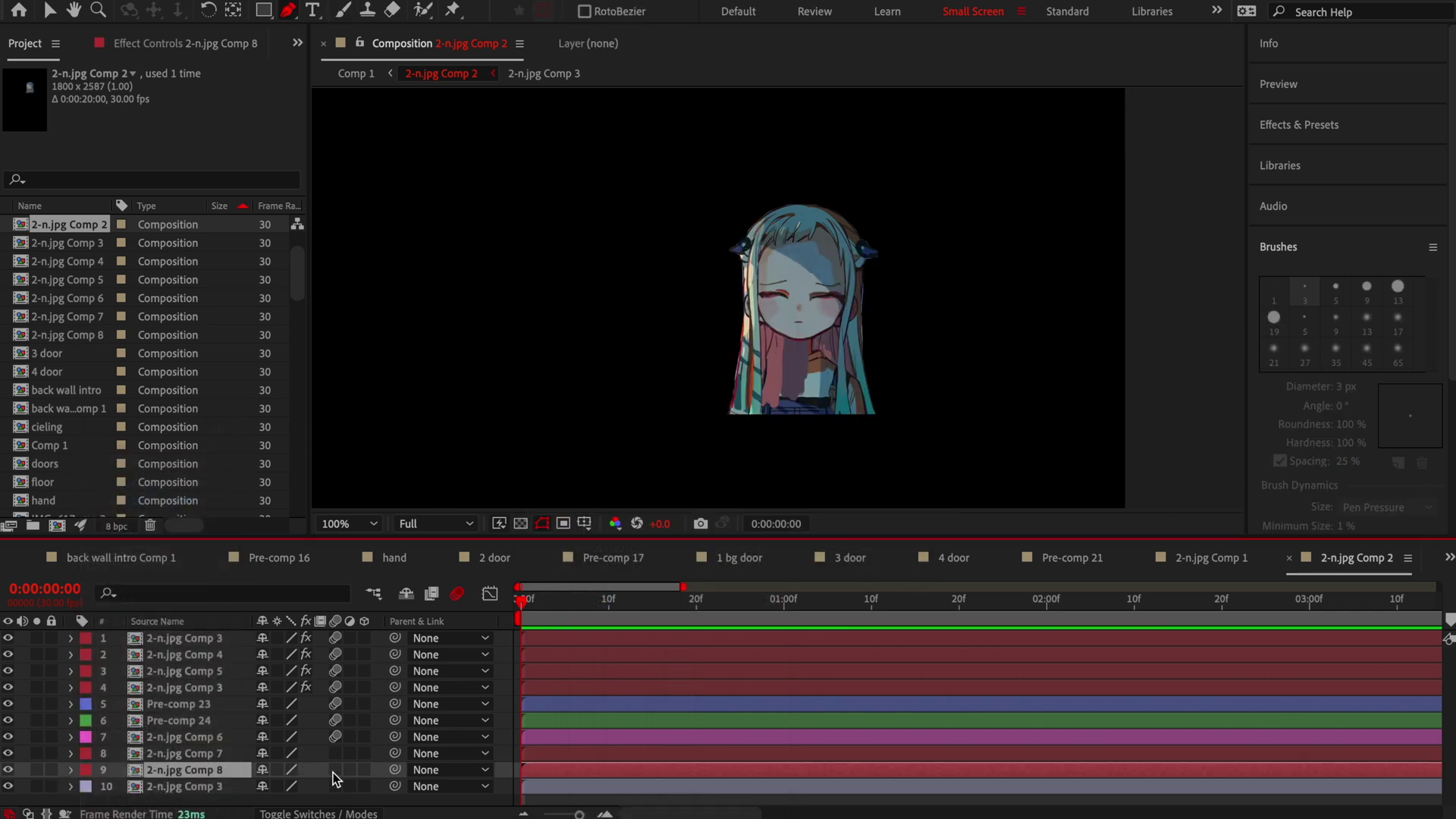
pyautogui.click(37, 769)
# Draw a closed Pen mask around the painted patch.
pyautogui.scroll(1, 804, 379)
pyautogui.click(812, 220)
pyautogui.click(811, 407)
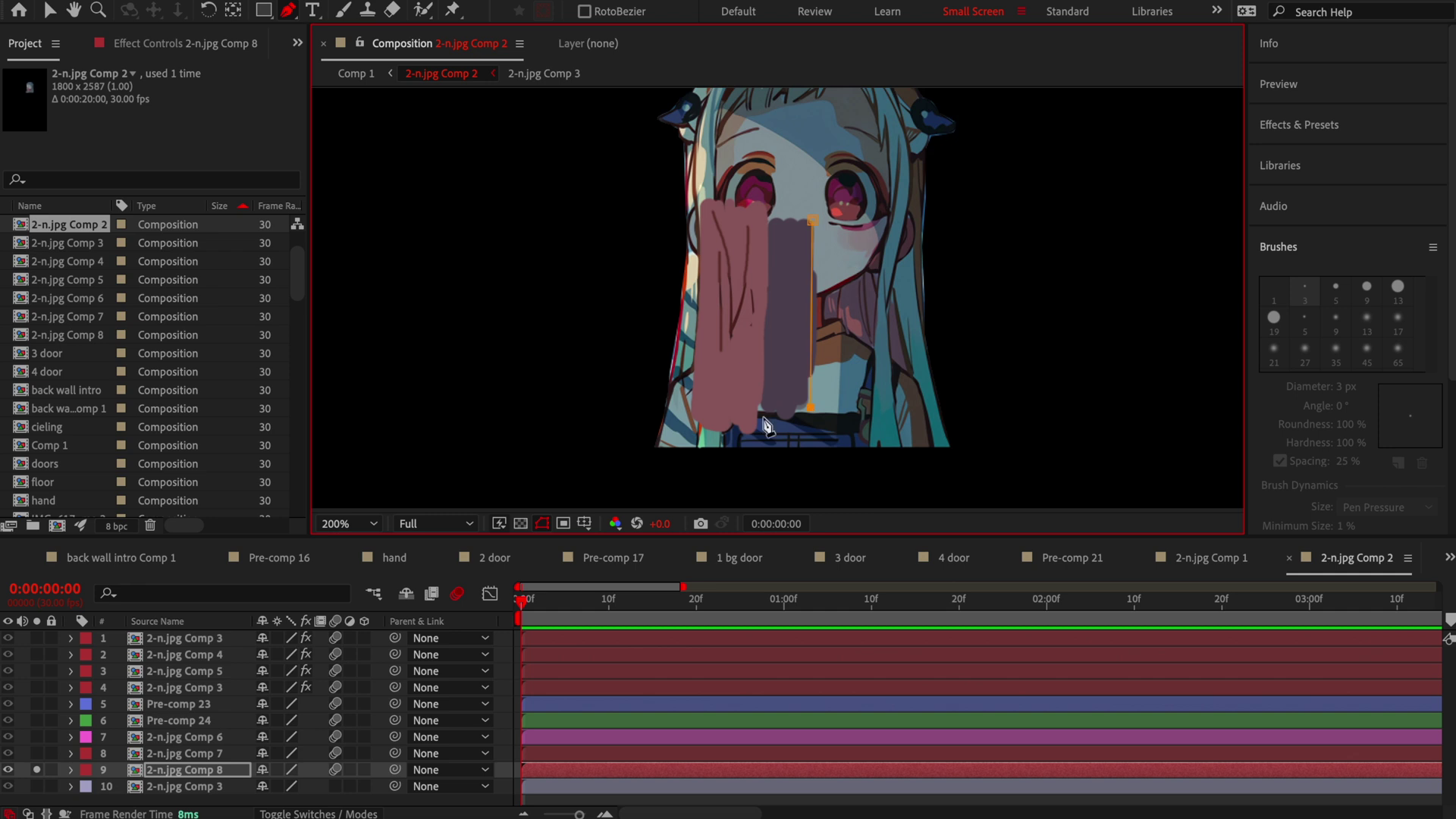
pyautogui.click(813, 220)
# Unsolo the layer and duplicate 2-n.jpg Comp 3 again.
pyautogui.click(36, 769)
pyautogui.click(545, 789)
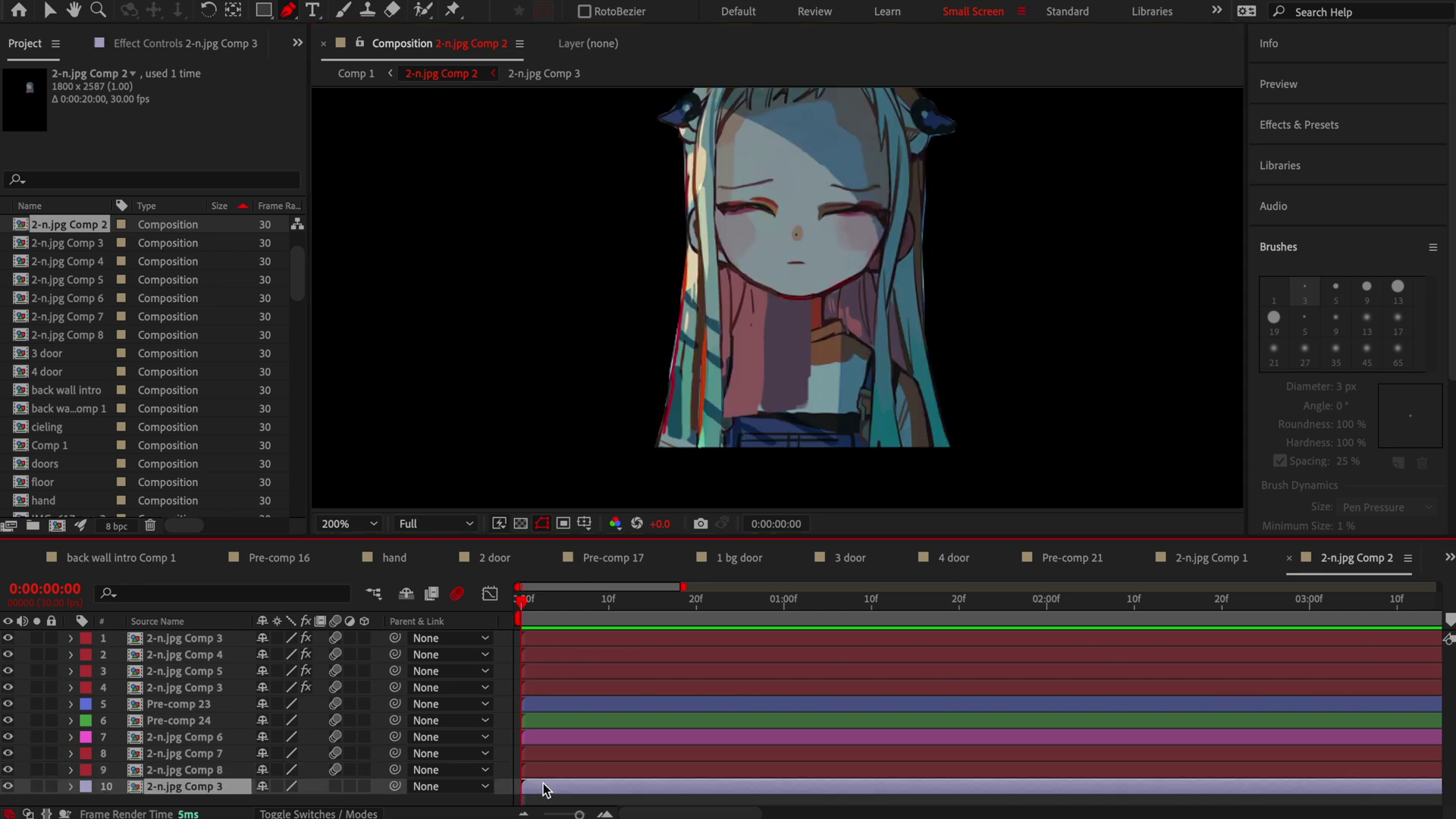
pyautogui.hotkey('ctrl', 'd')
# Paint purple over the chin, neck and collar of layer 10 with a 29 px brush.
pyautogui.hotkey('ctrl', 'b')
pyautogui.doubleClick(545, 789)
pyautogui.press('.')
pyautogui.press('.')
pyautogui.scroll(5, 820, 170)
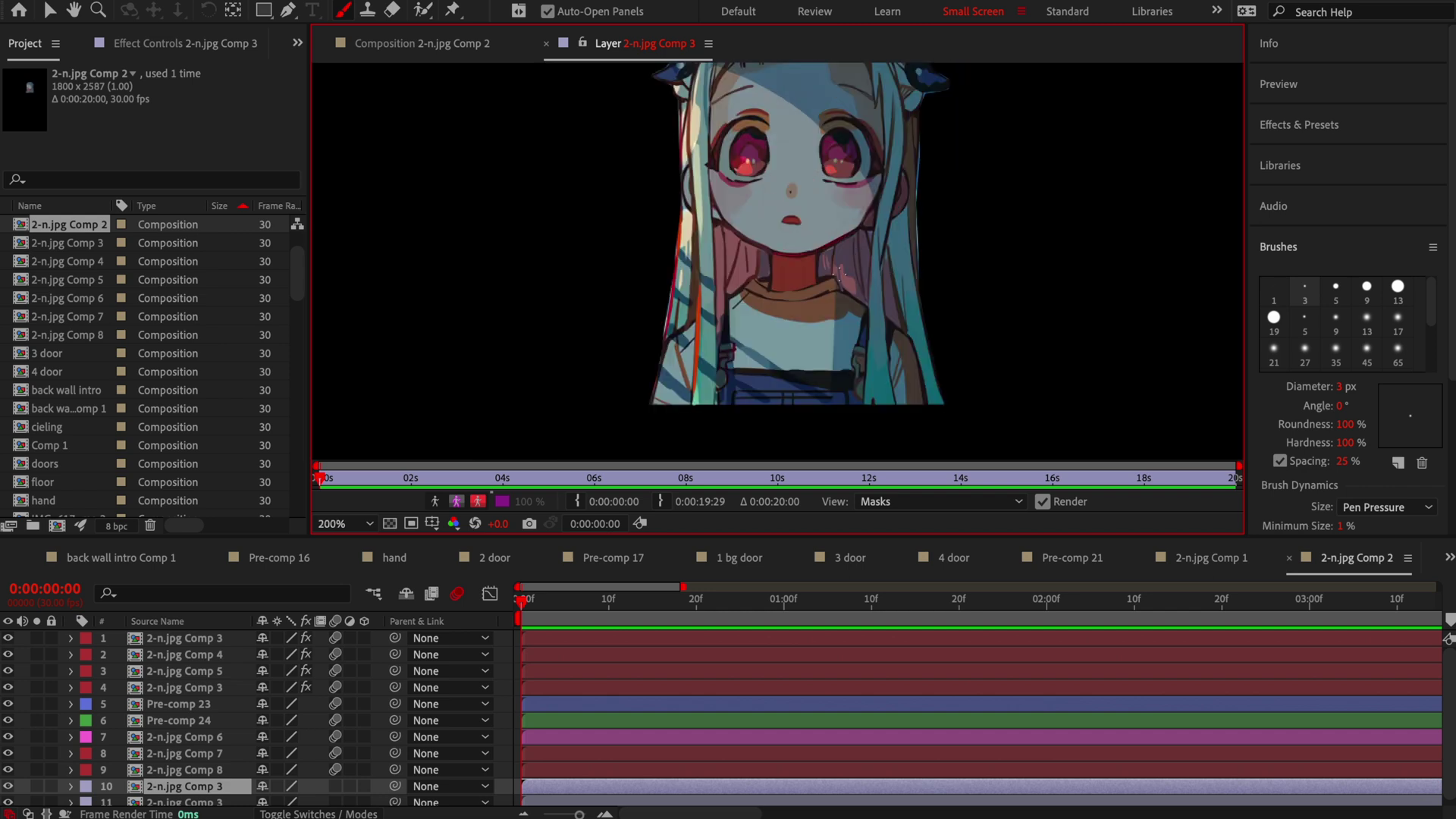
pyautogui.scroll(2, 840, 271)
pyautogui.moveTo(1339, 387); pyautogui.dragTo(1372, 394)
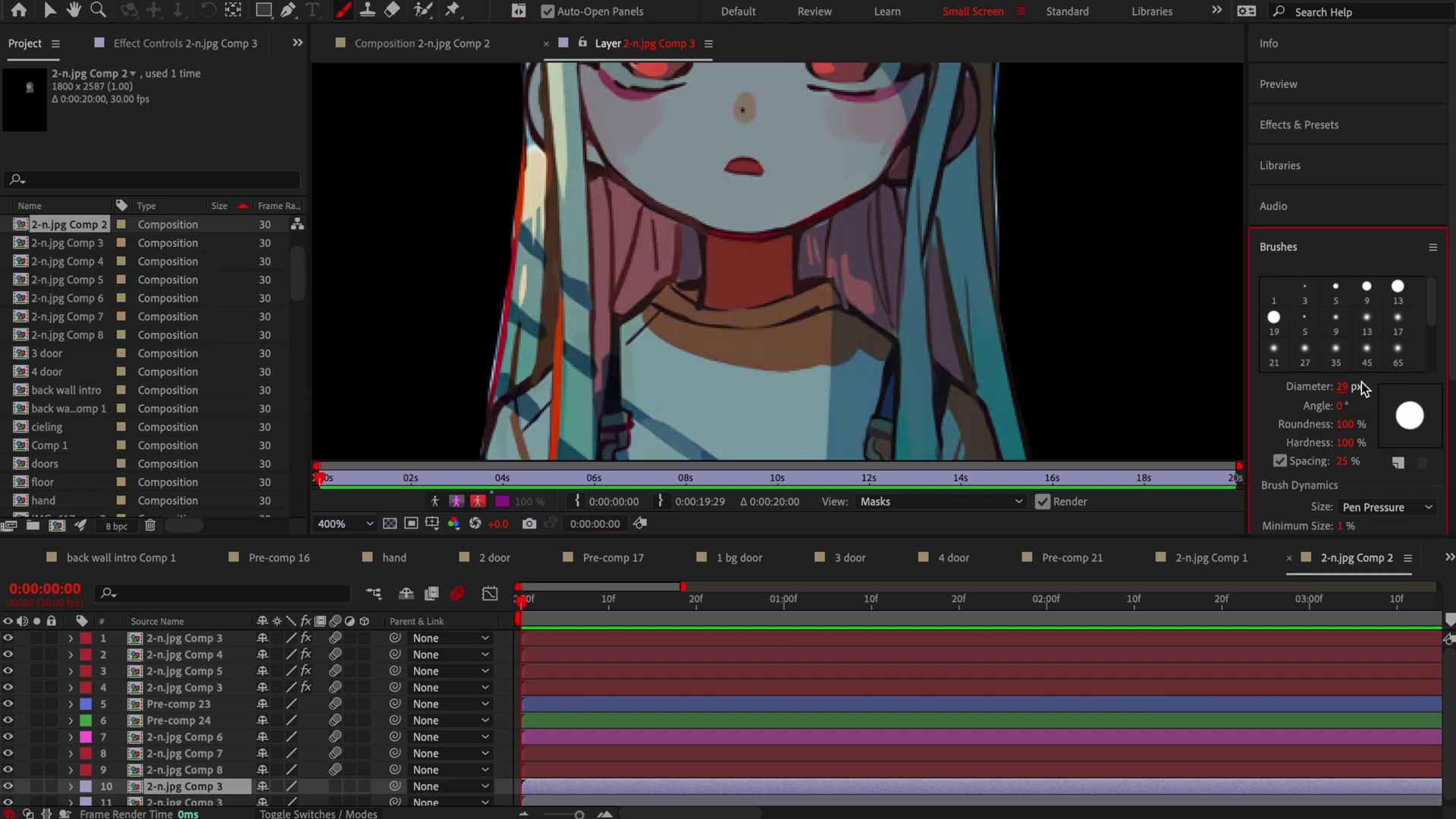
pyautogui.moveTo(767, 226)
pyautogui.mouseDown()
pyautogui.moveTo(843, 188)
pyautogui.moveTo(851, 337)
pyautogui.moveTo(806, 374)
pyautogui.mouseUp()
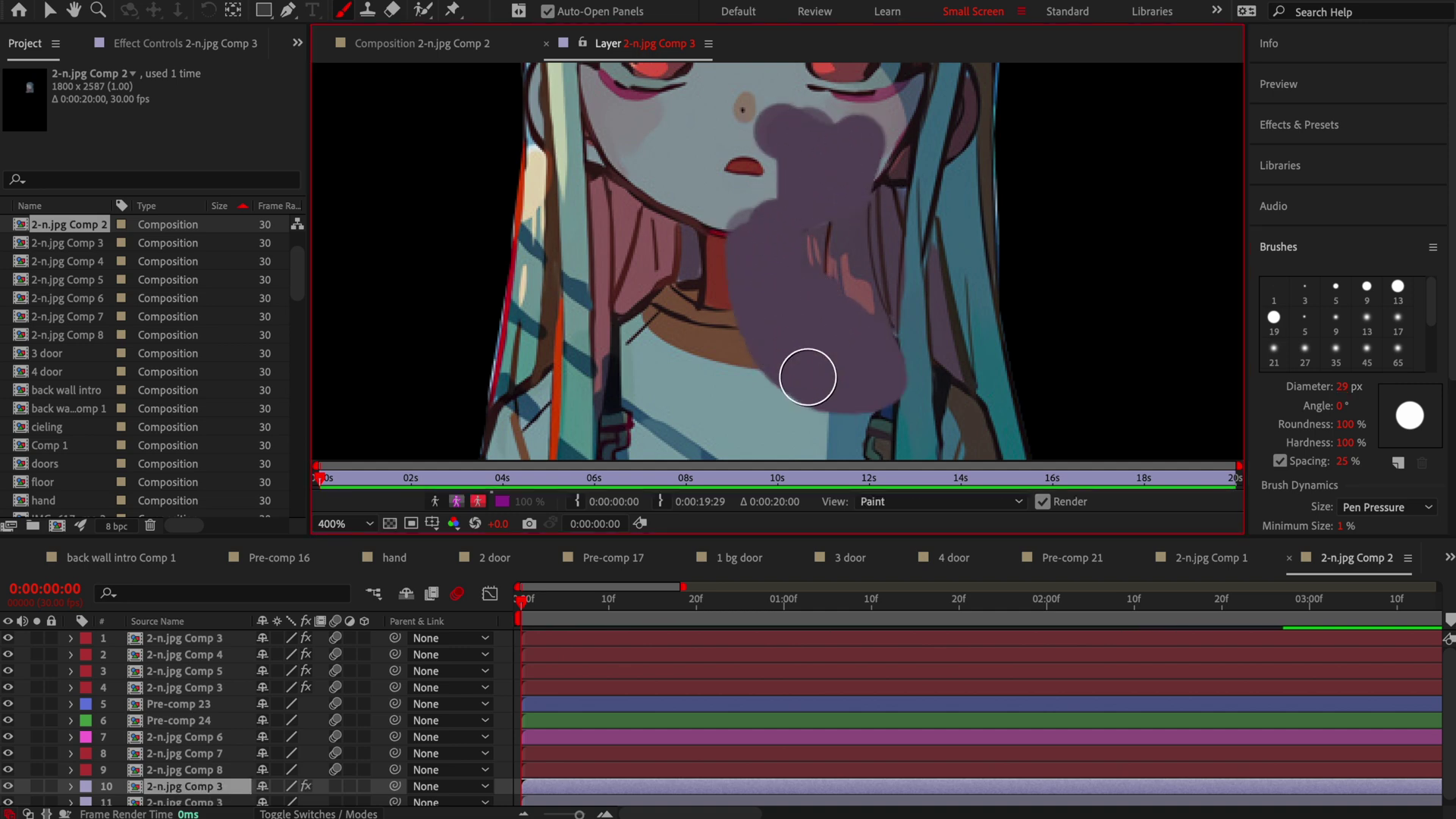
pyautogui.scroll(-2, 843, 240)
pyautogui.moveTo(887, 315); pyautogui.dragTo(859, 318)
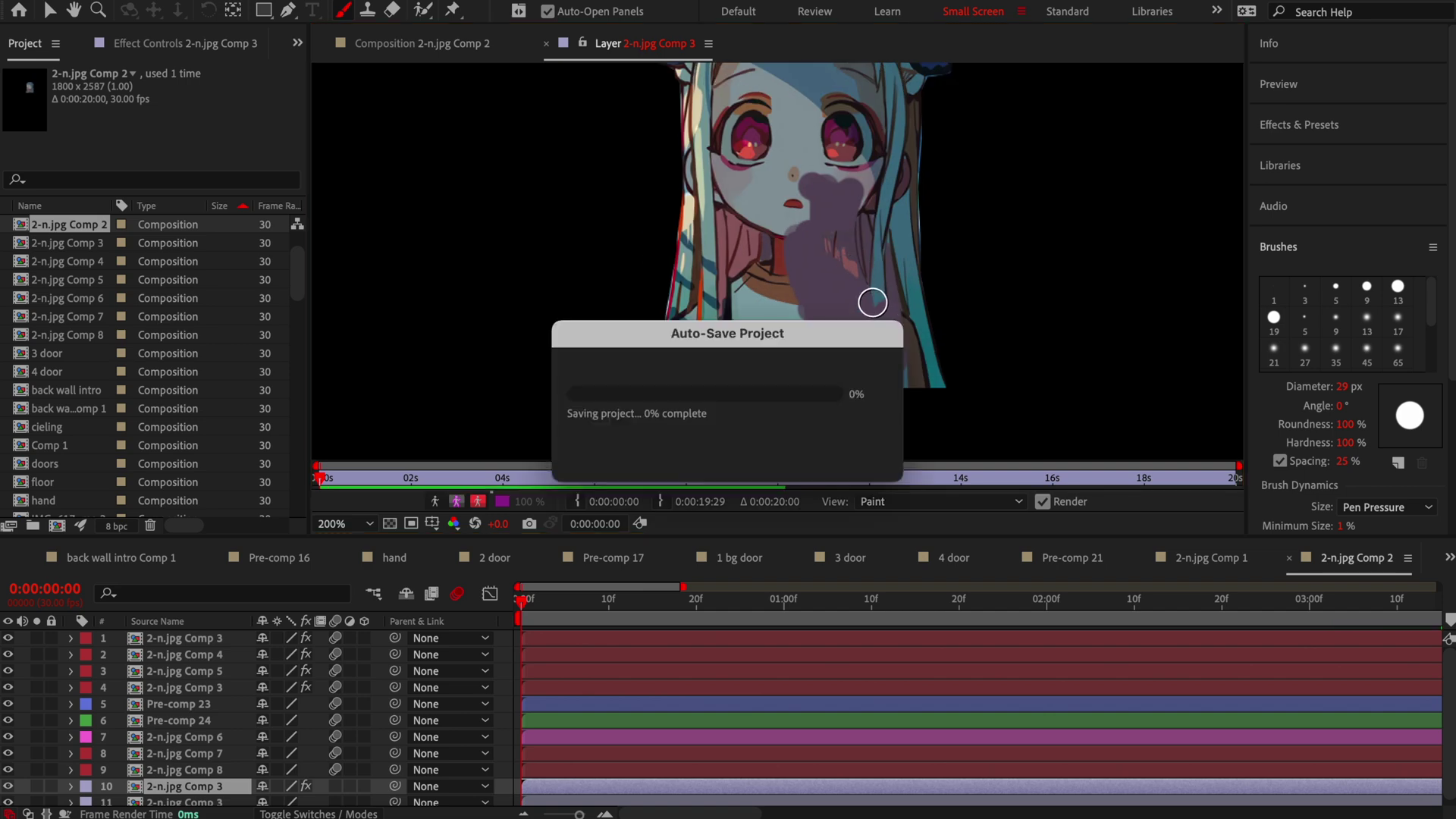
# Paint purple upward over the teal hair with the 13 px brush.
pyautogui.scroll(2, 872, 301)
pyautogui.click(1397, 286)
pyautogui.moveTo(871, 329); pyautogui.dragTo(897, 230)
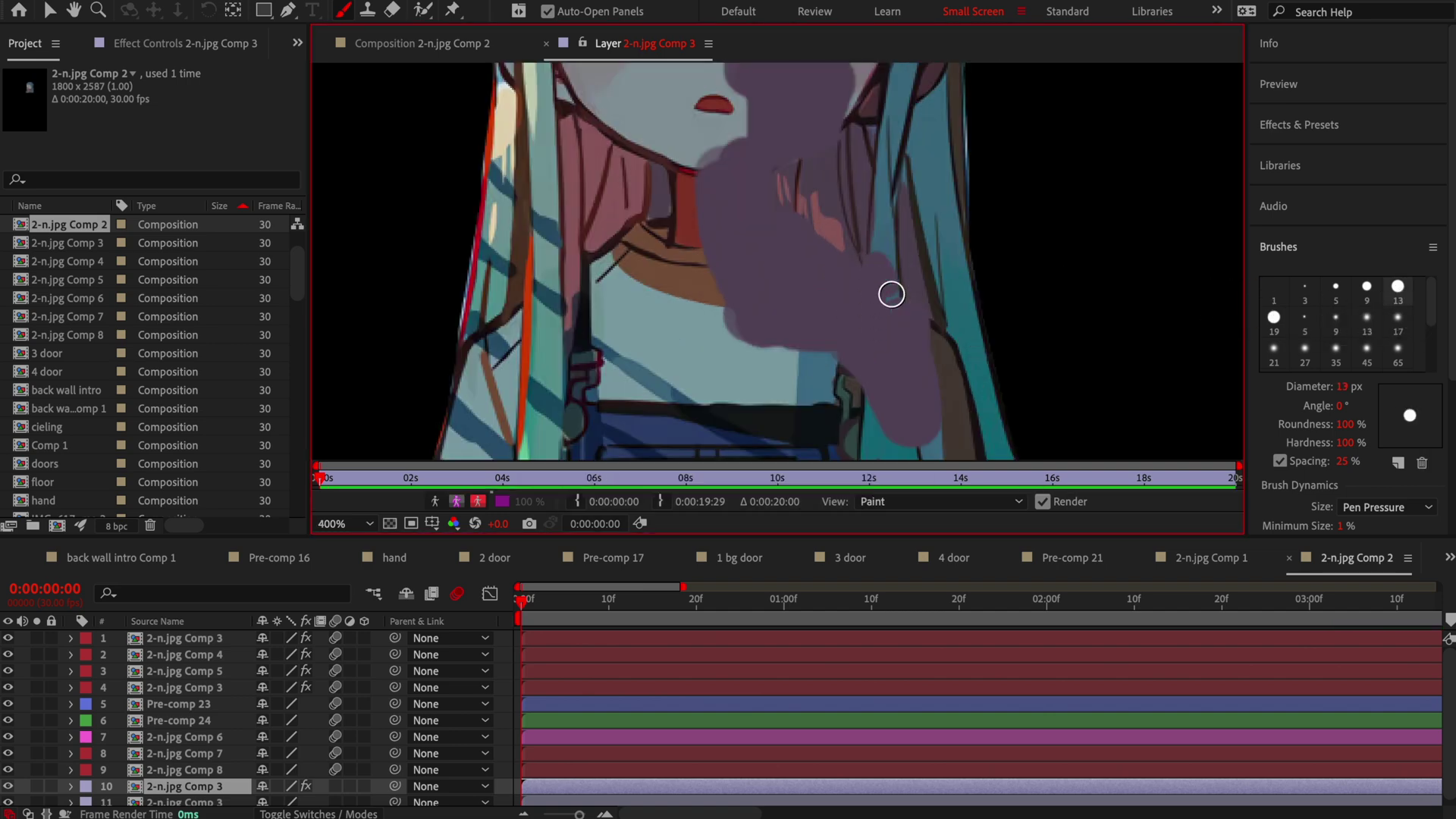
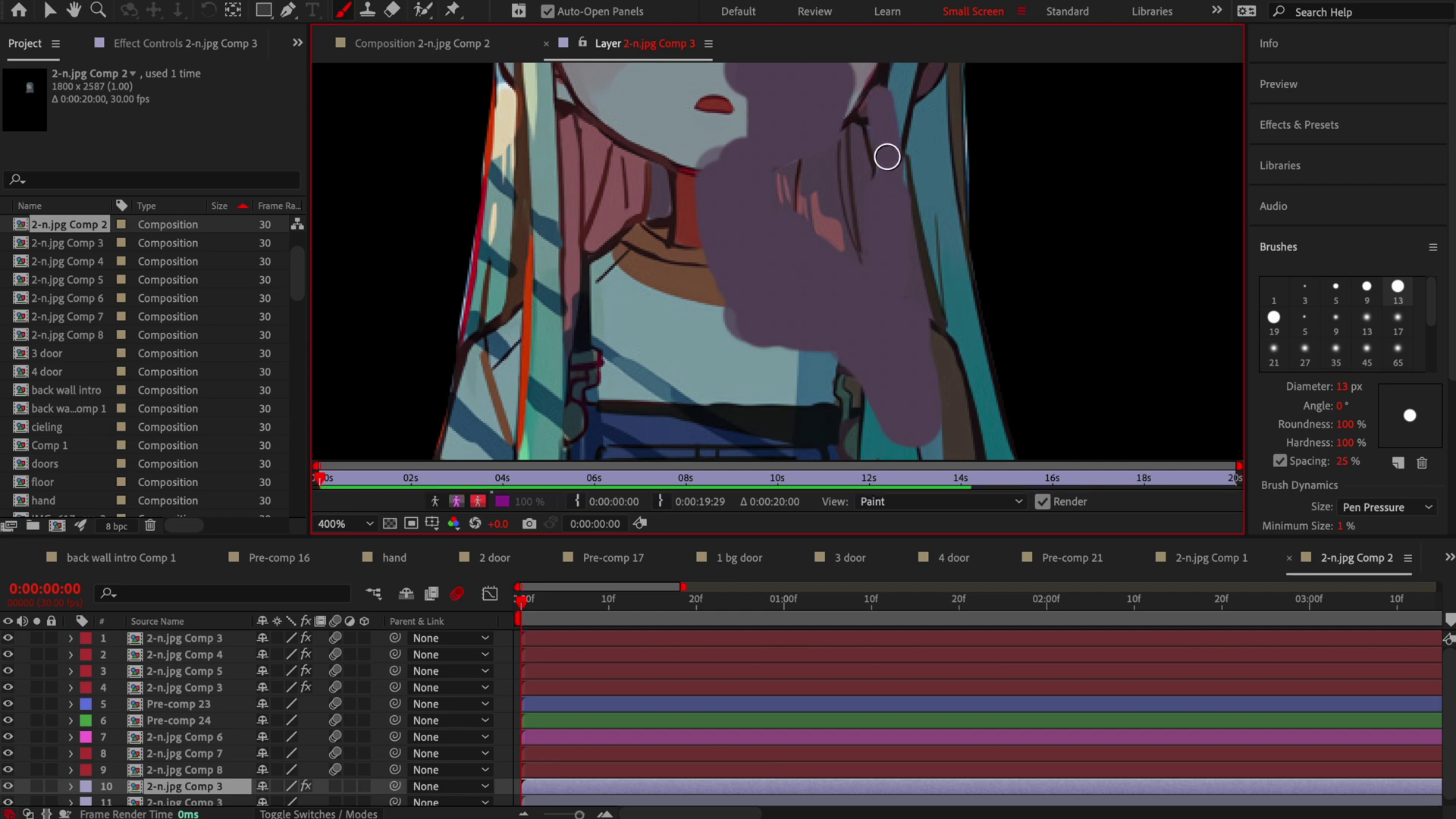
# Paint purple up the right hair and across the upper face.
pyautogui.moveTo(879, 250); pyautogui.dragTo(879, 80)
pyautogui.scroll(-2, 872, 237)
pyautogui.scroll(2, 883, 188)
pyautogui.moveTo(883, 187)
pyautogui.mouseDown()
pyautogui.moveTo(867, 202)
pyautogui.moveTo(851, 144)
pyautogui.moveTo(744, 160)
pyautogui.moveTo(704, 267)
pyautogui.mouseUp()
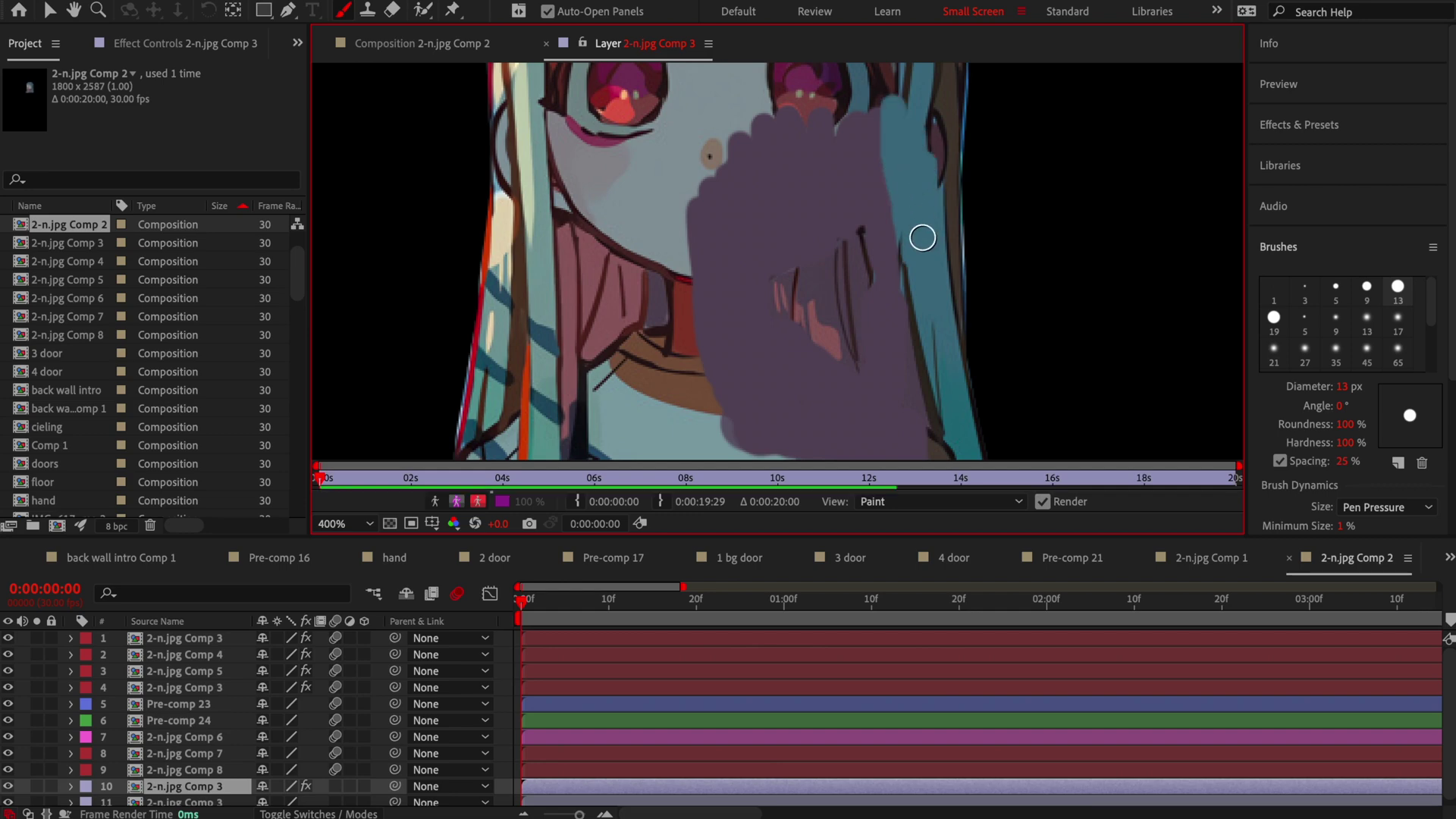
pyautogui.scroll(-3, 920, 234)
pyautogui.scroll(3, 919, 185)
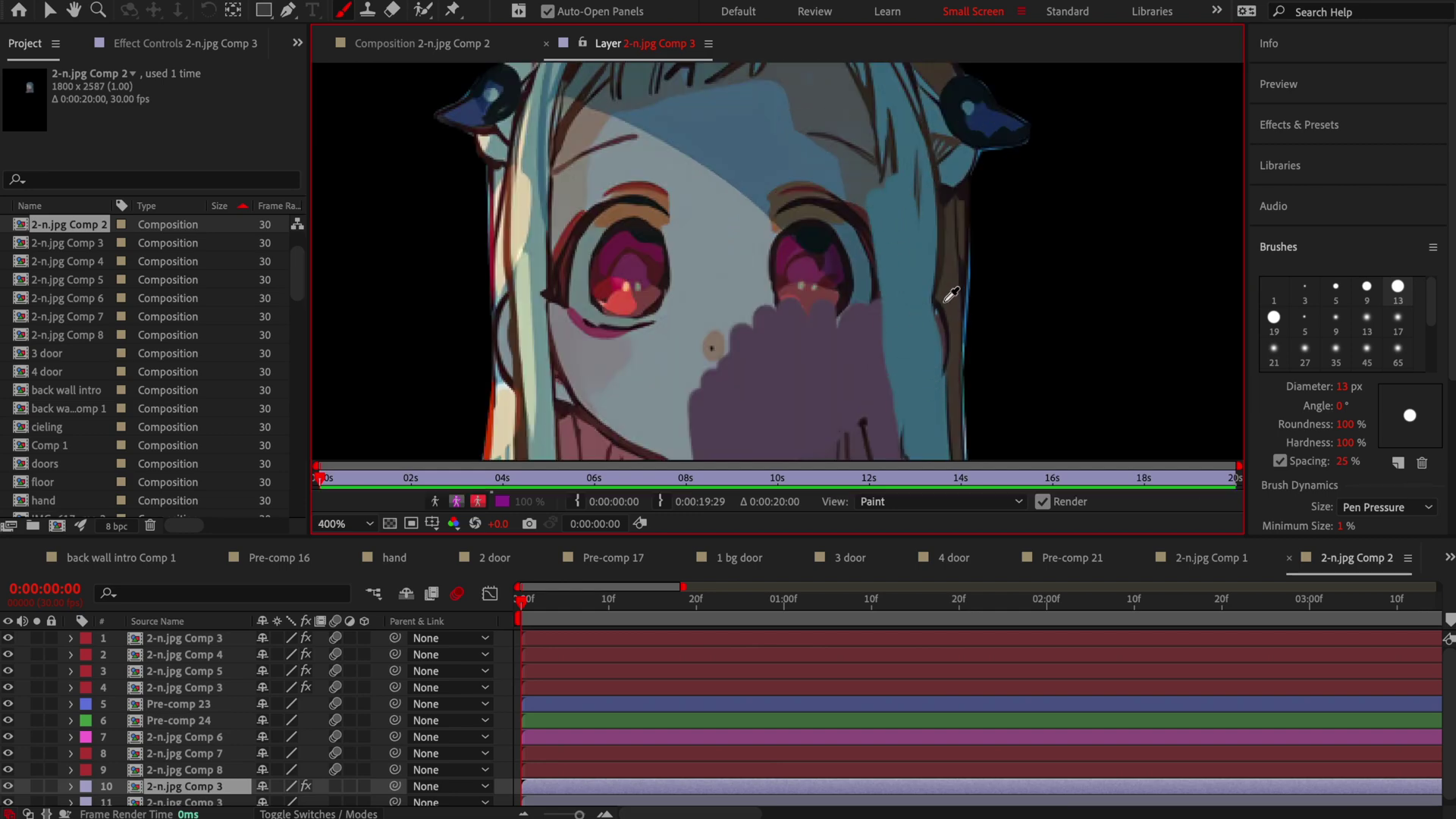
# Add a brown stroke over the right hair, then a thin dark vertical line with the 3 px brush.
pyautogui.moveTo(936, 281)
pyautogui.mouseDown()
pyautogui.moveTo(936, 173)
pyautogui.moveTo(884, 159)
pyautogui.mouseUp()
pyautogui.scroll(-3, 884, 159)
pyautogui.scroll(3, 840, 243)
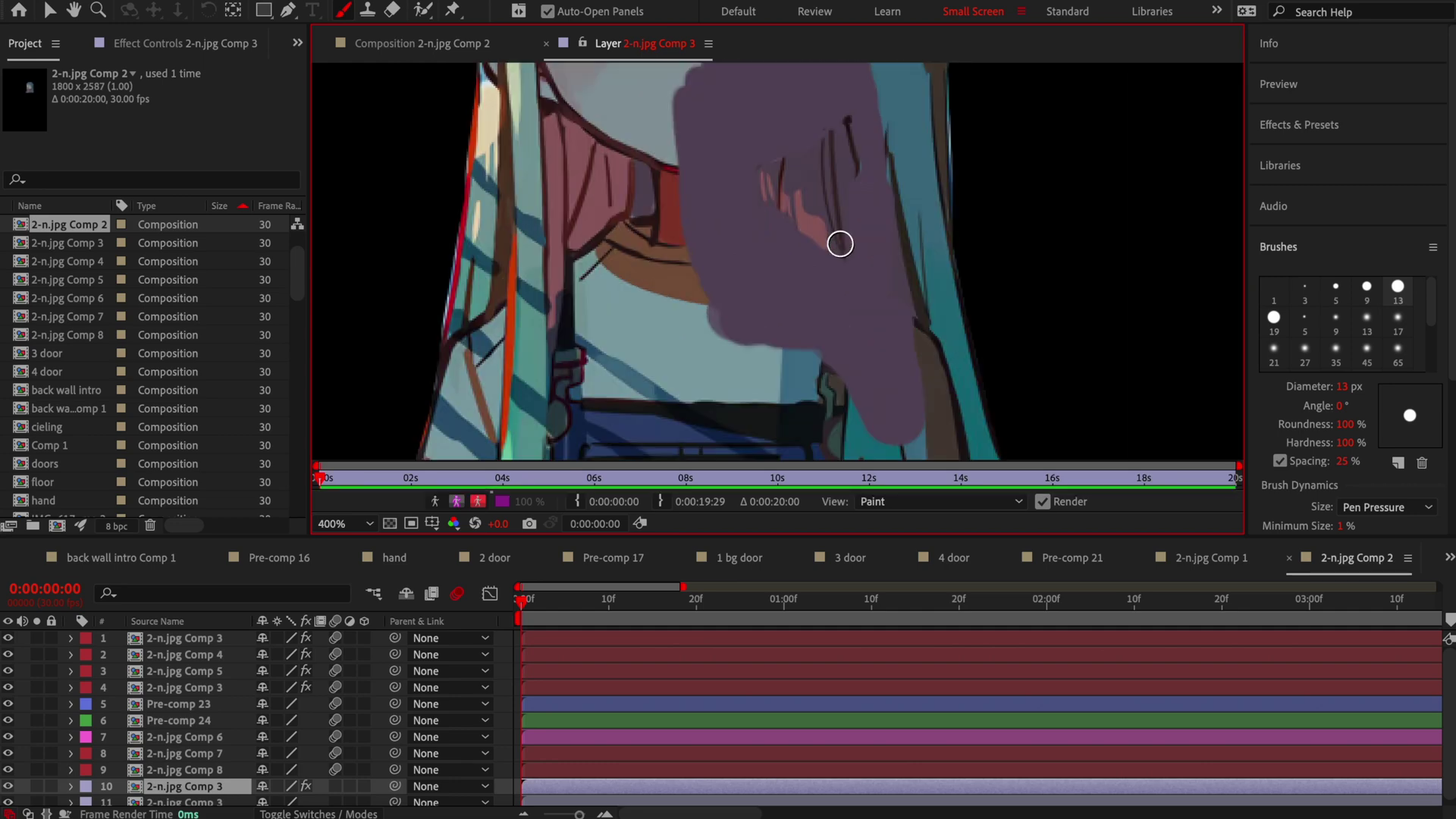
pyautogui.click(1367, 289)
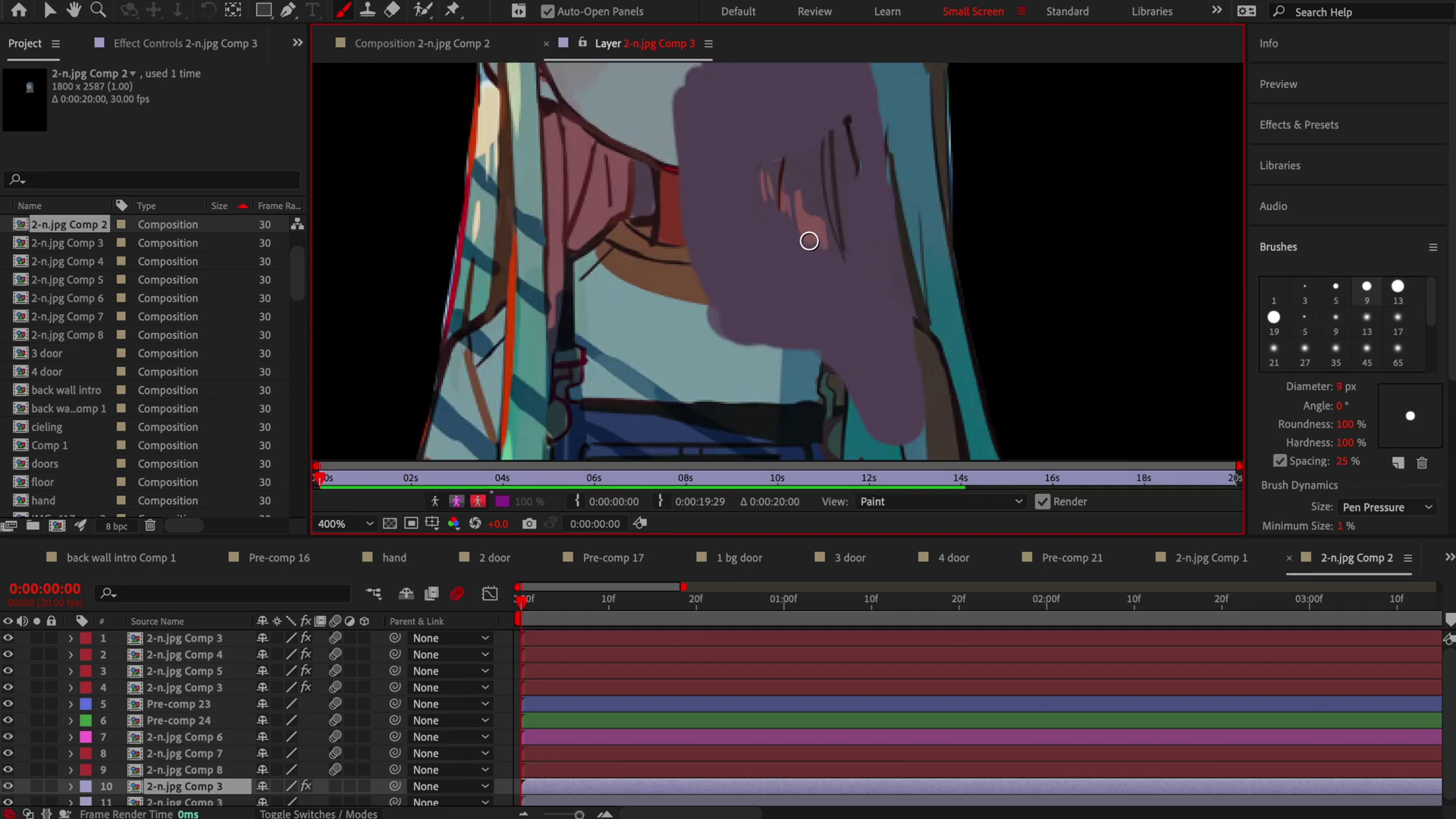
pyautogui.click(1306, 292)
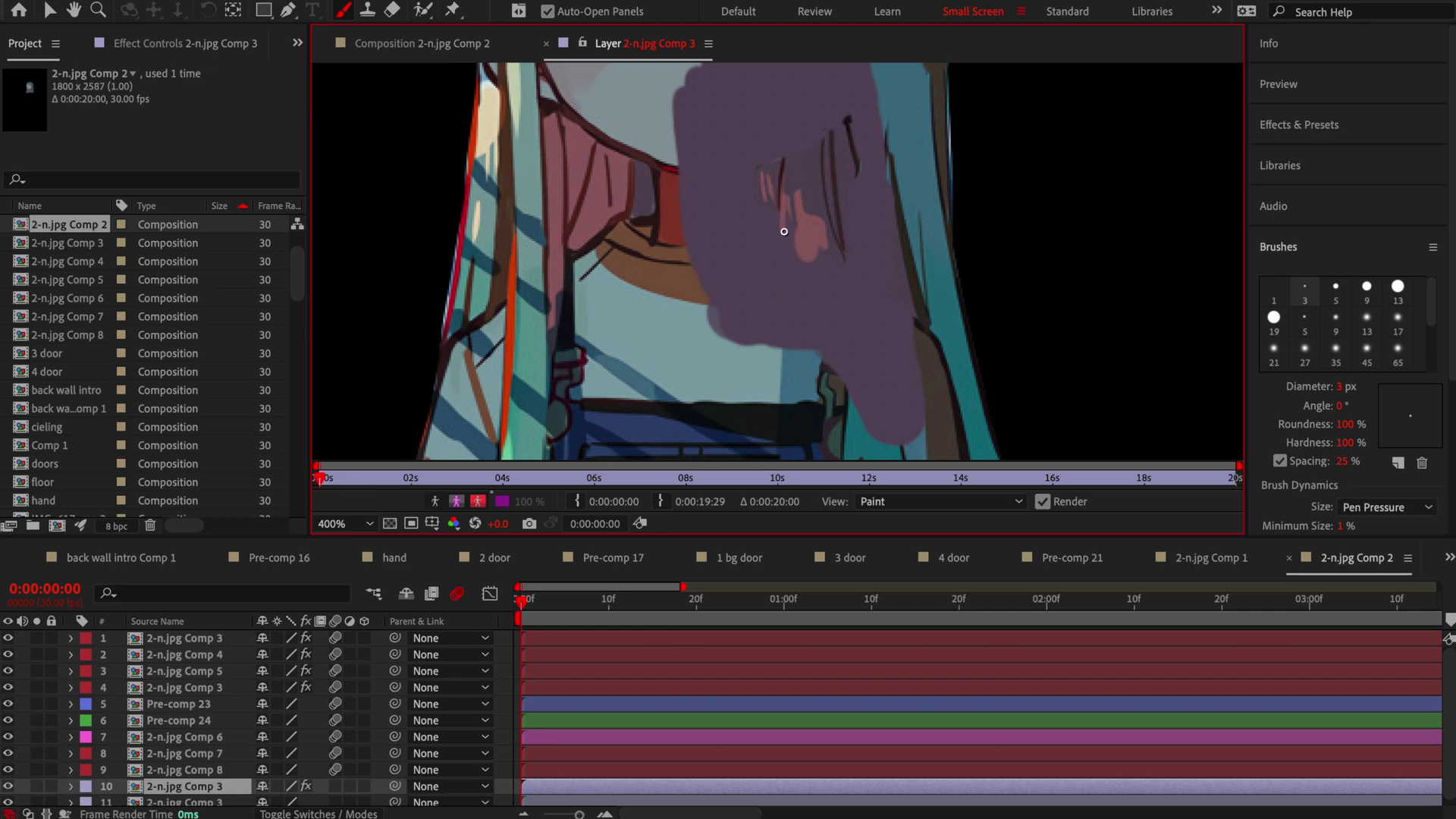
pyautogui.keyDown('ctrl'); pyautogui.click(837, 157); pyautogui.keyUp('ctrl')
pyautogui.moveTo(784, 165); pyautogui.dragTo(786, 116)
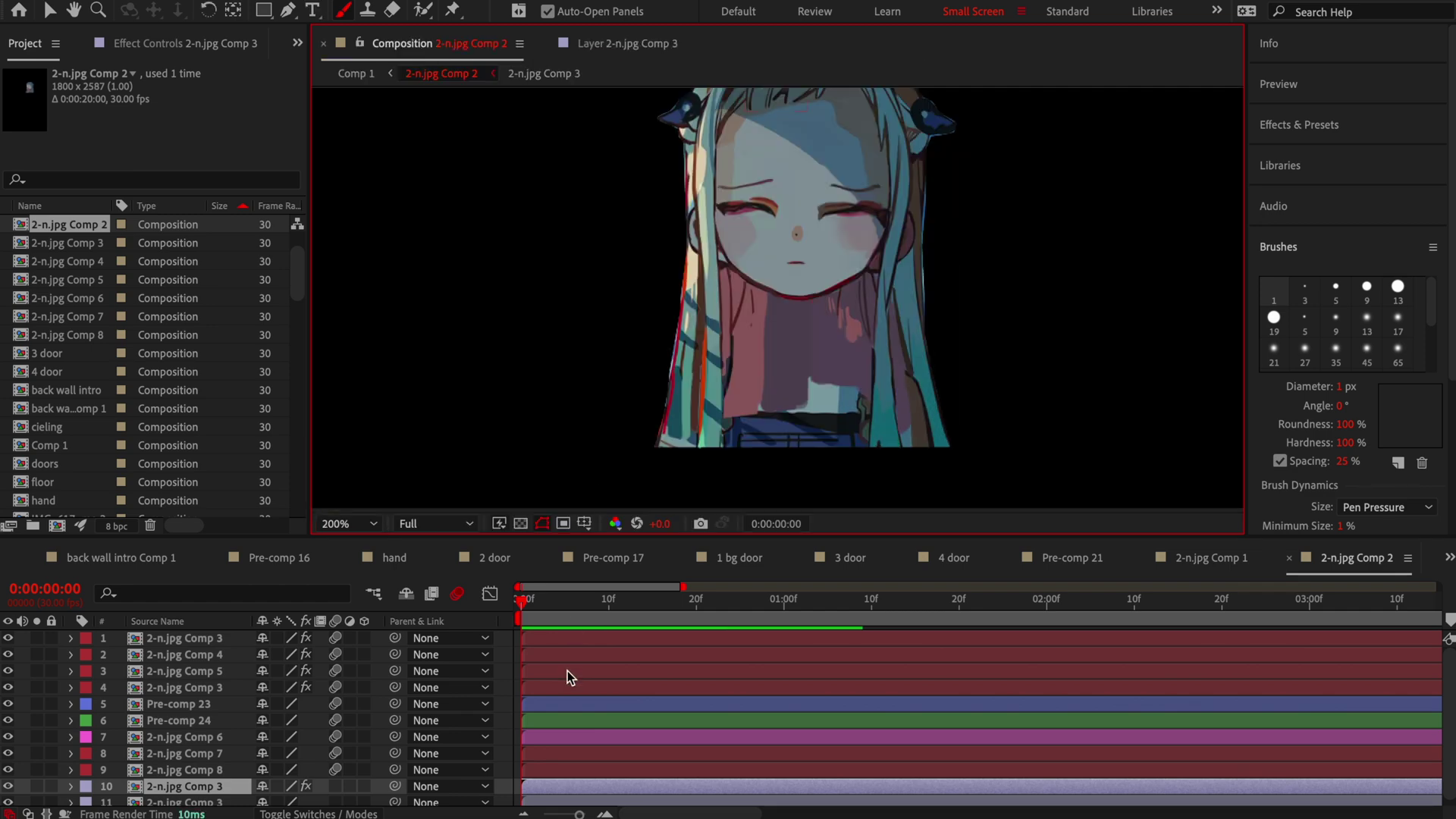
# Pre-compose the painted layer into 2-n.jpg Comp 9 and give it a red label.
pyautogui.rightClick(575, 782)
pyautogui.click(624, 695)
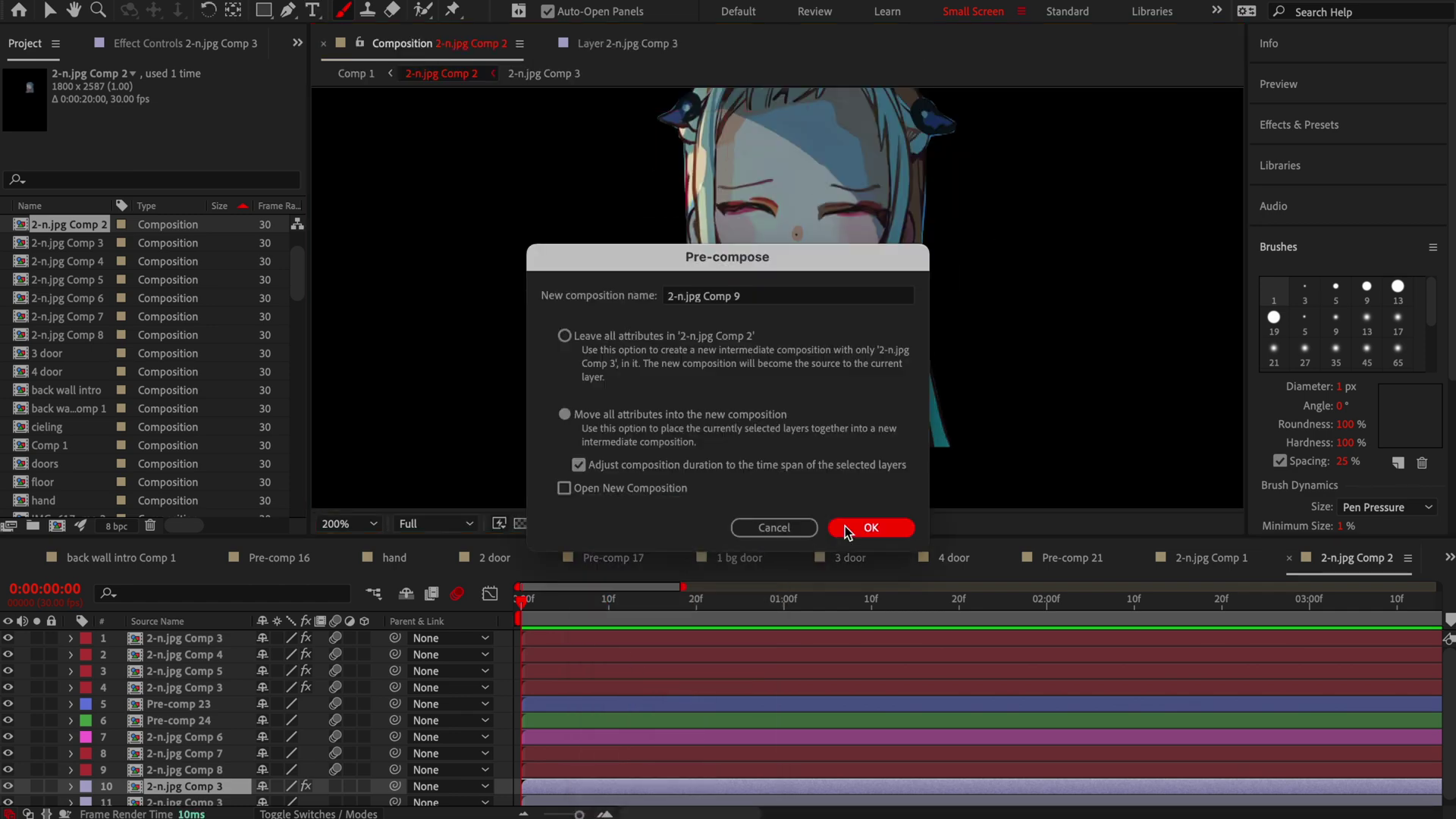
pyautogui.click(845, 525)
pyautogui.click(86, 786)
pyautogui.click(125, 493)
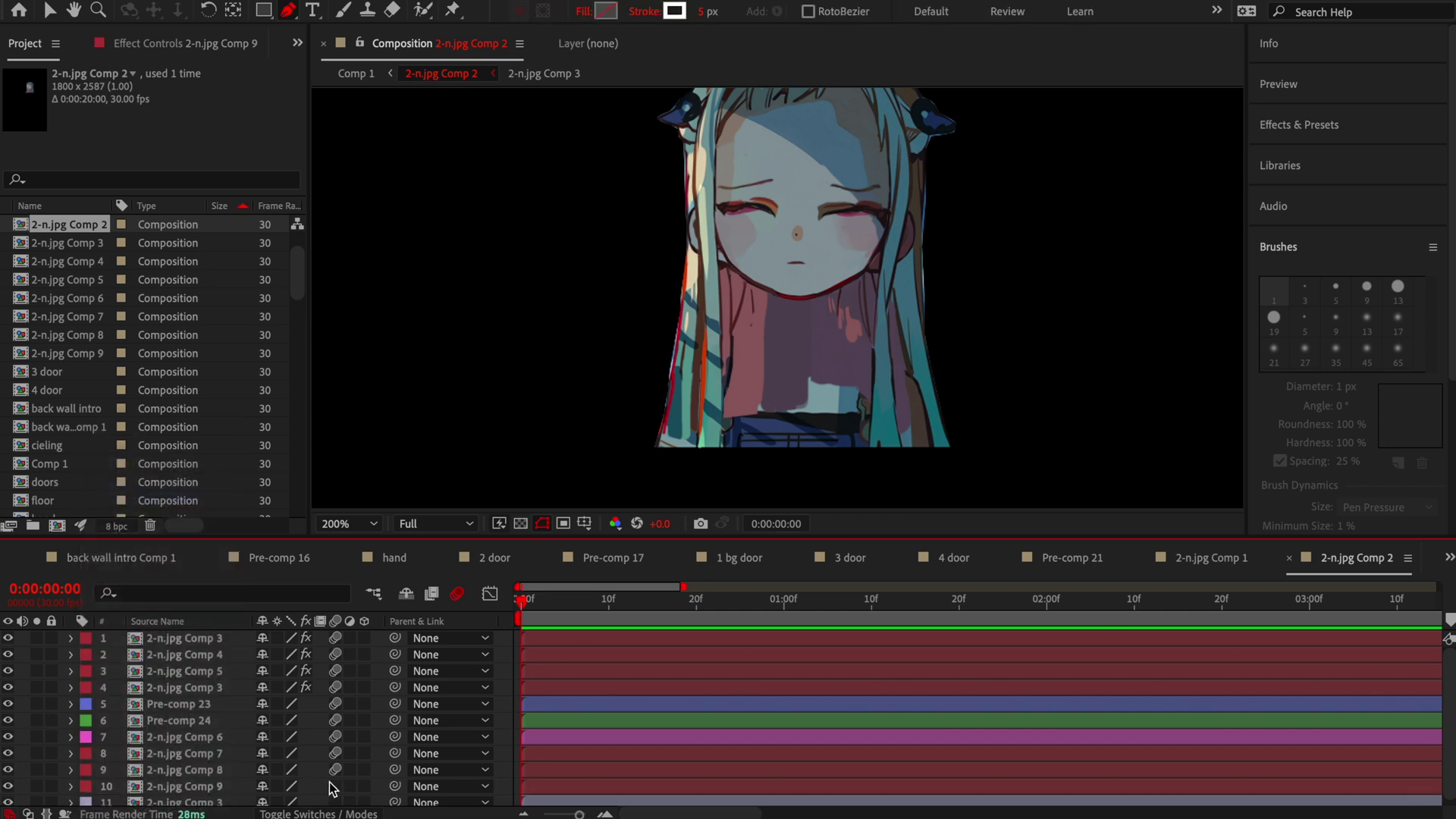
# Solo 2-n.jpg Comp 9, mask the painted area with the Pen tool, then unsolo it.
pyautogui.click(182, 789)
pyautogui.click(37, 787)
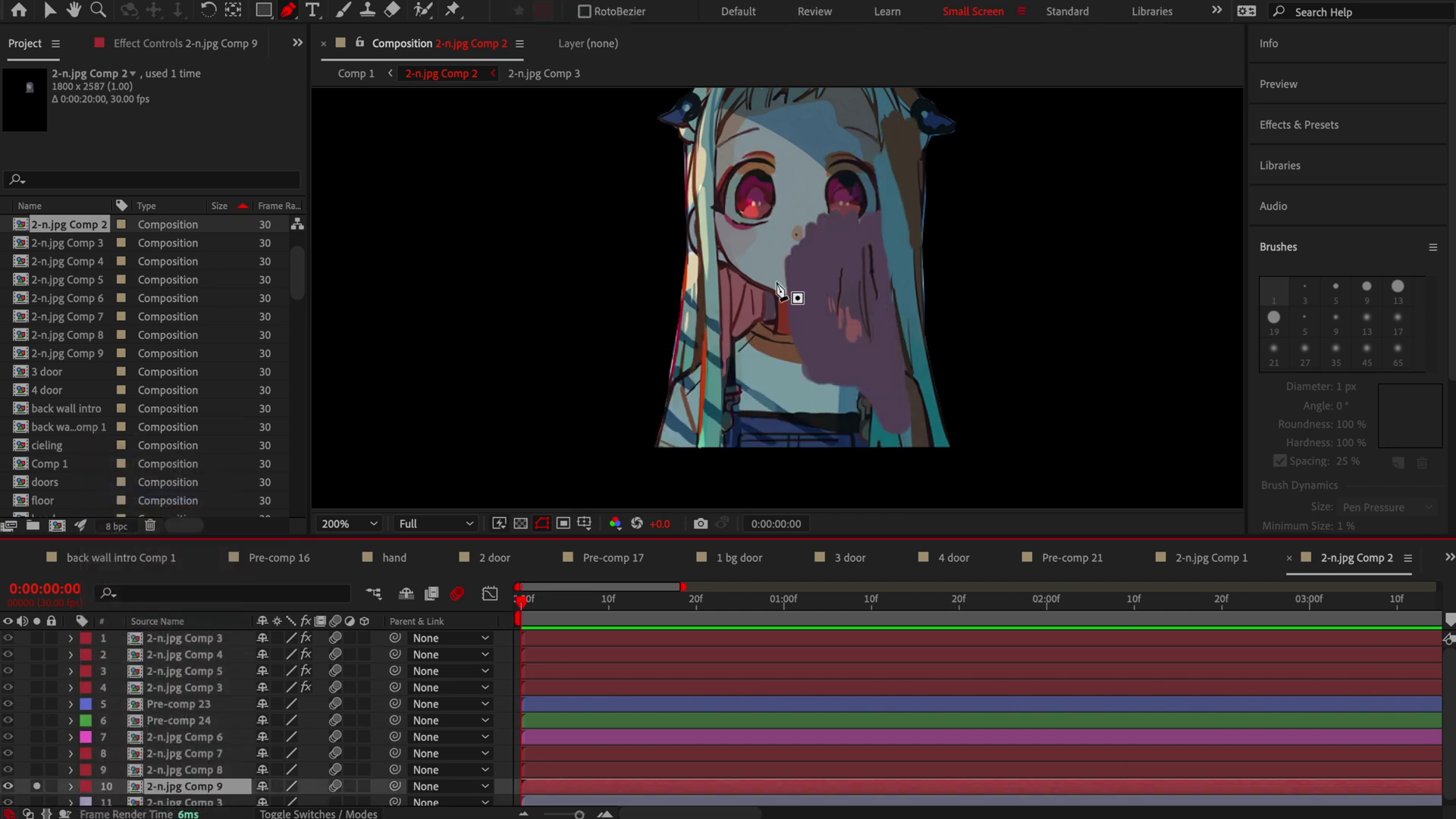
pyautogui.click(782, 251)
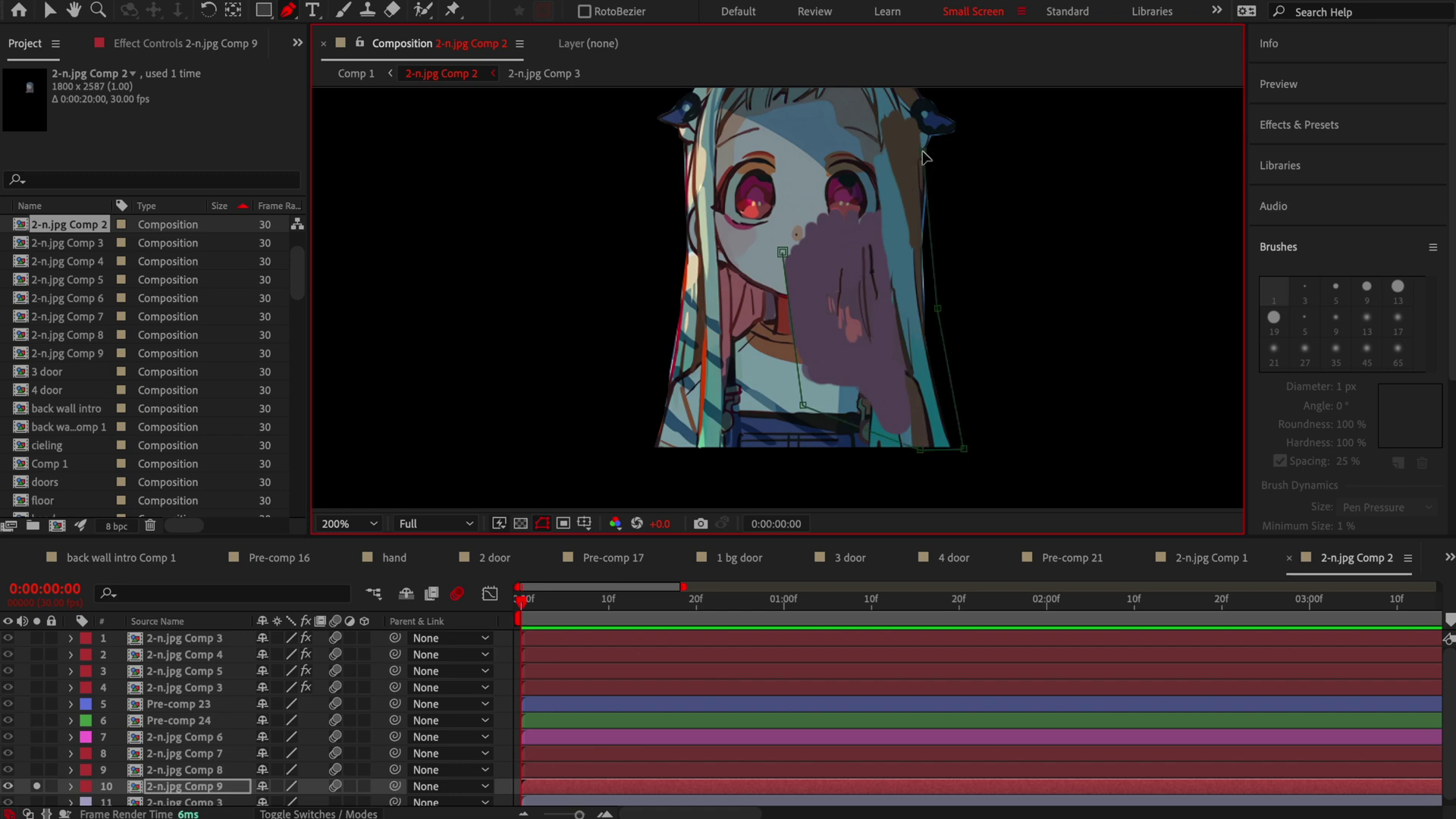
pyautogui.click(782, 252)
pyautogui.click(36, 786)
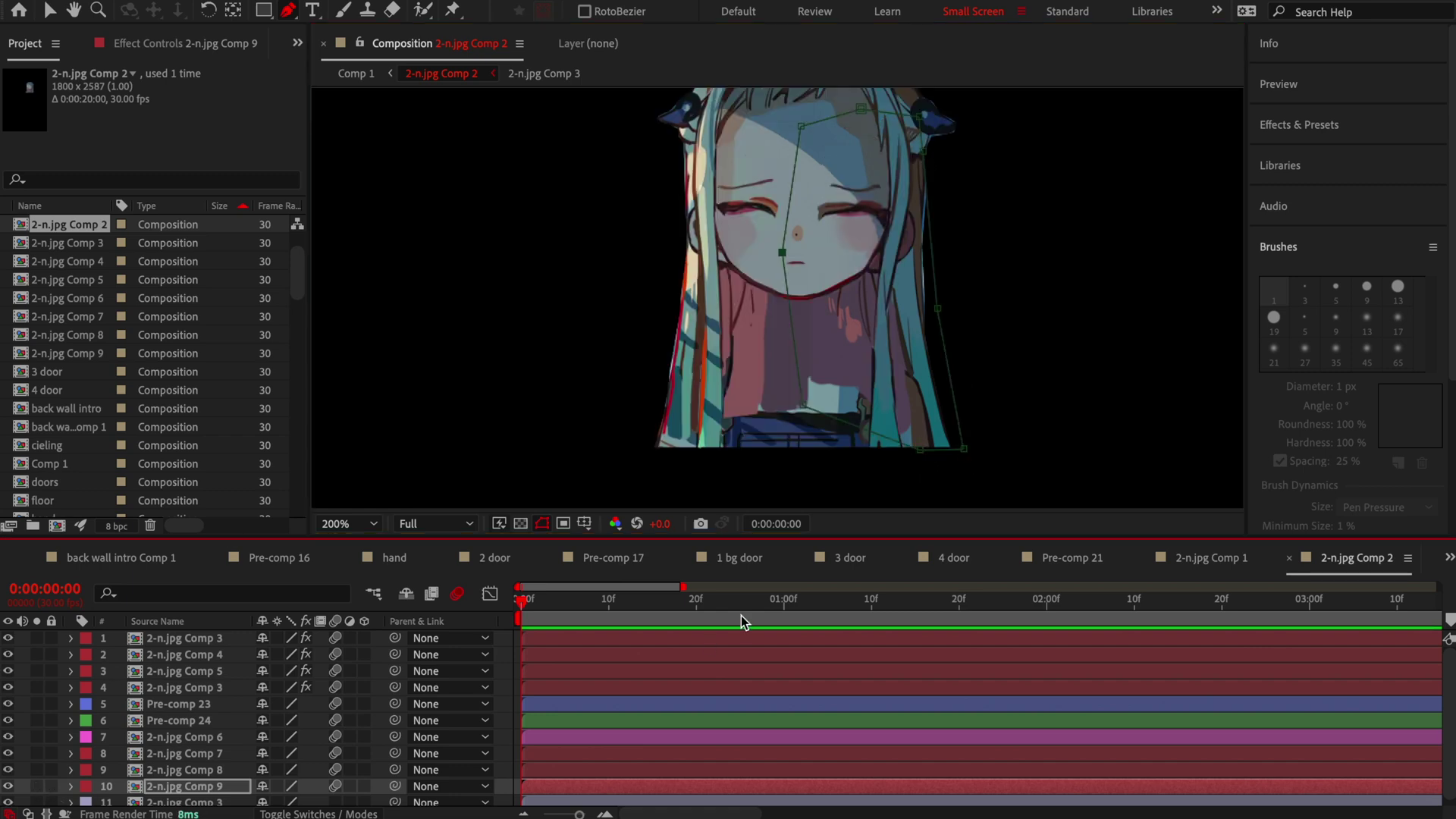
# Move the 2-n.jpg Comp 3 layer up to position 8 with solo off.
pyautogui.moveTo(189, 803); pyautogui.dragTo(188, 744)
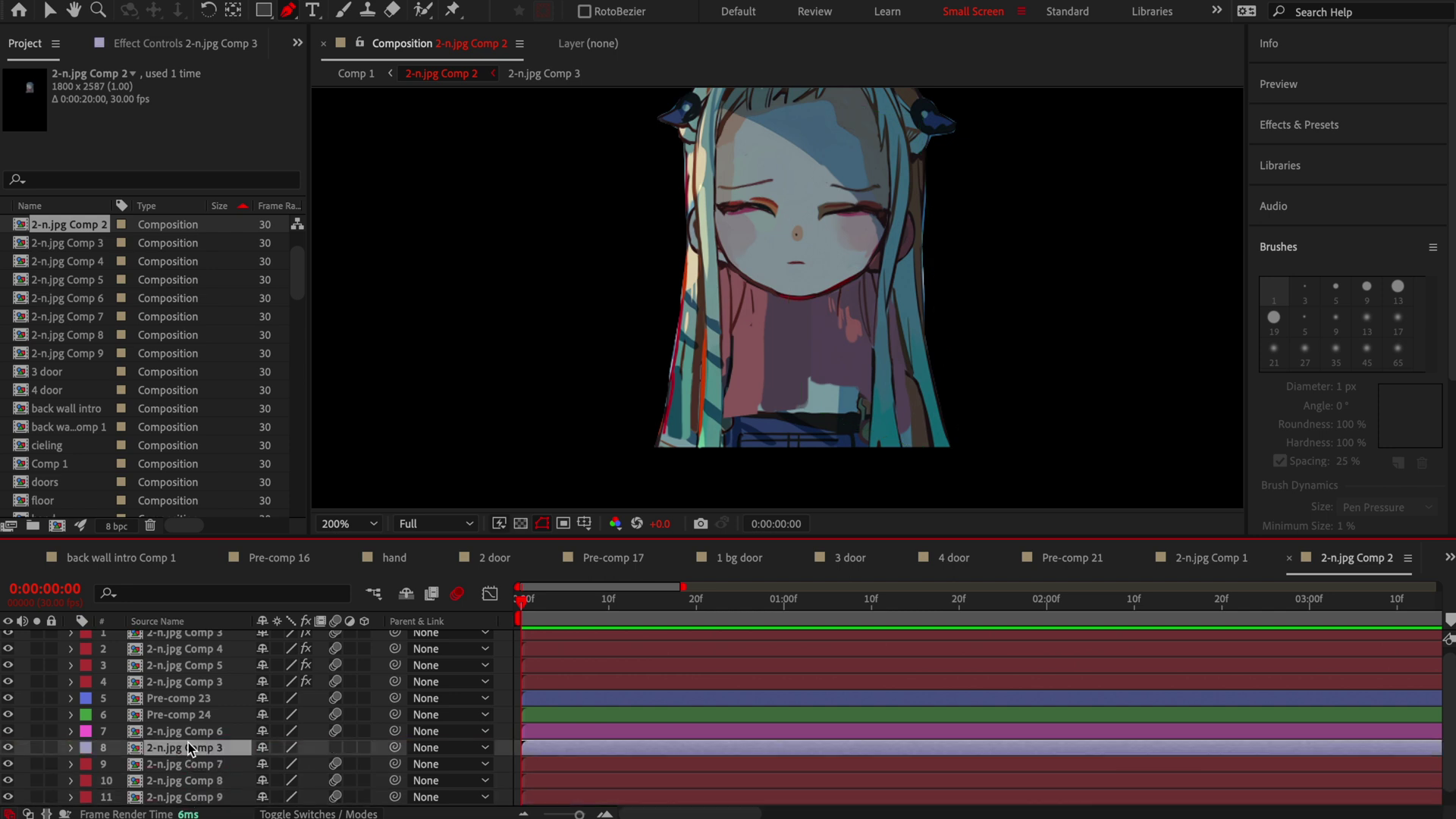
pyautogui.click(36, 747)
pyautogui.click(36, 747)
pyautogui.hotkey('ctrl', 'b')
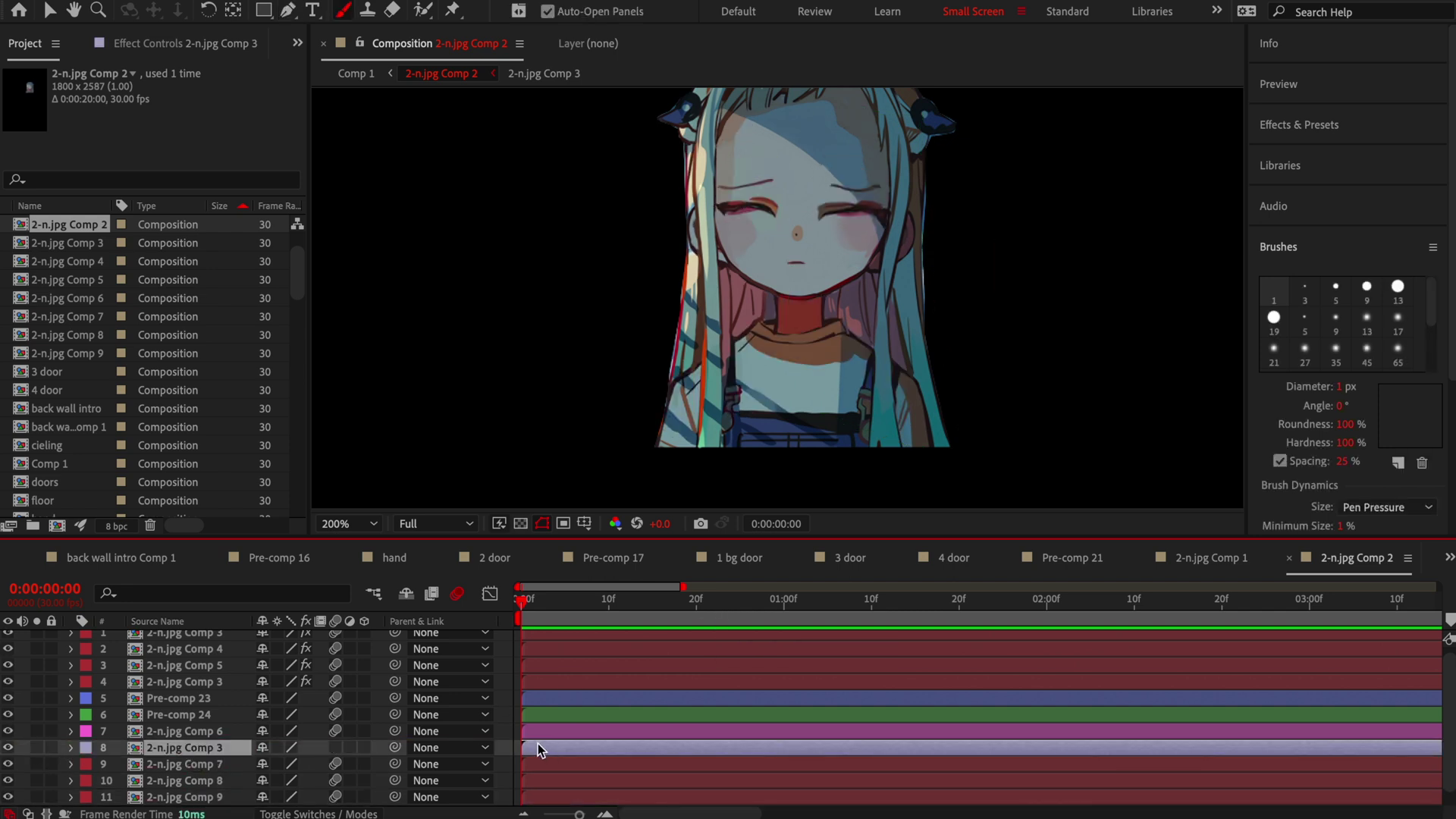
# In 2-n.jpg Comp 3's Layer panel, paint light blue over the torso strip and near the hand with a 9 px brush.
pyautogui.doubleClick(539, 747)
pyautogui.scroll(2, 787, 195)
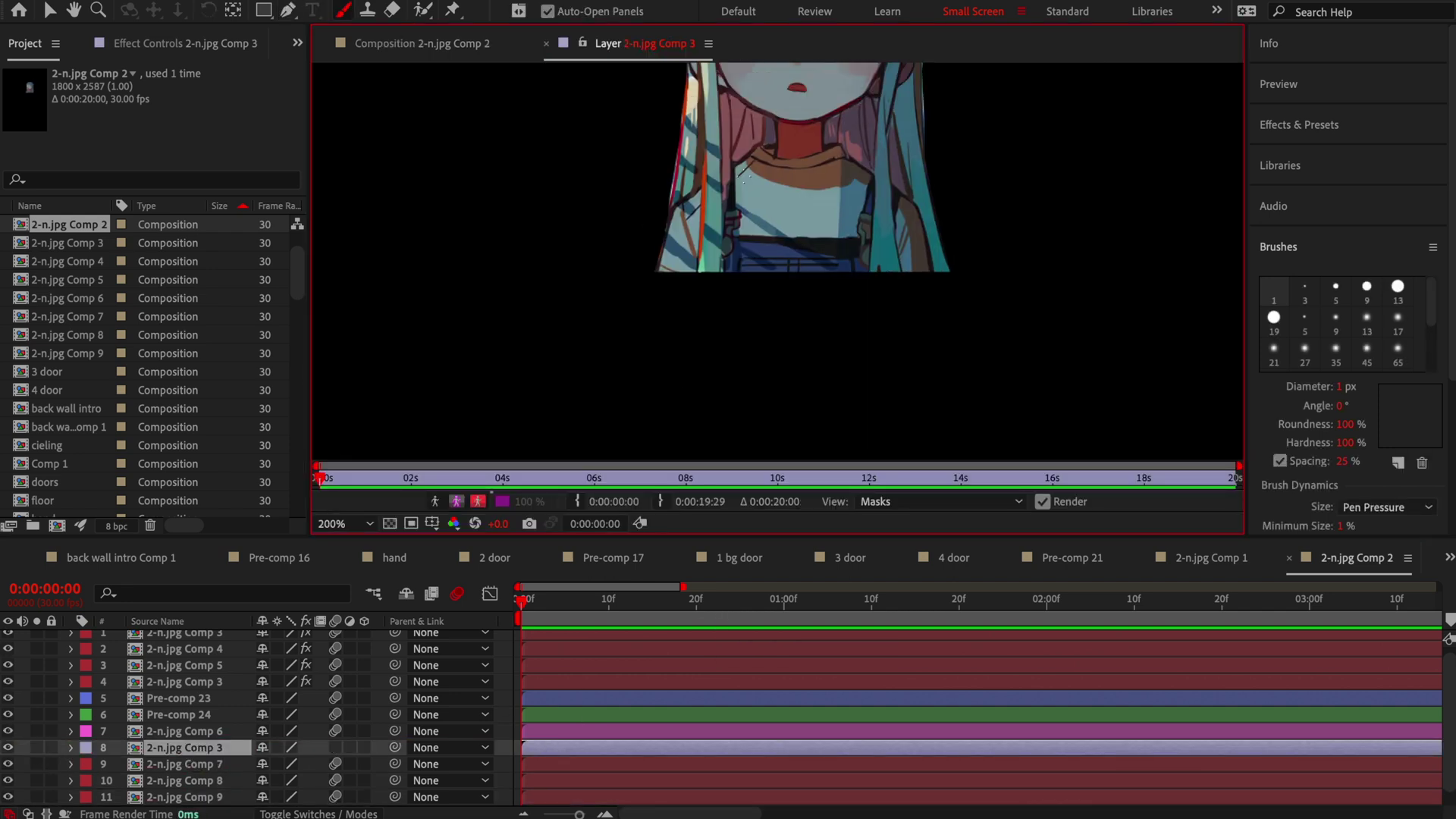
pyautogui.scroll(3, 787, 195)
pyautogui.click(1367, 288)
pyautogui.moveTo(709, 156)
pyautogui.mouseDown()
pyautogui.moveTo(579, 253)
pyautogui.moveTo(699, 241)
pyautogui.moveTo(630, 264)
pyautogui.moveTo(579, 329)
pyautogui.moveTo(718, 250)
pyautogui.moveTo(735, 319)
pyautogui.moveTo(660, 339)
pyautogui.moveTo(658, 315)
pyautogui.mouseUp()
pyautogui.scroll(-1, 691, 308)
pyautogui.scroll(1, 690, 308)
pyautogui.scroll(-1, 676, 294)
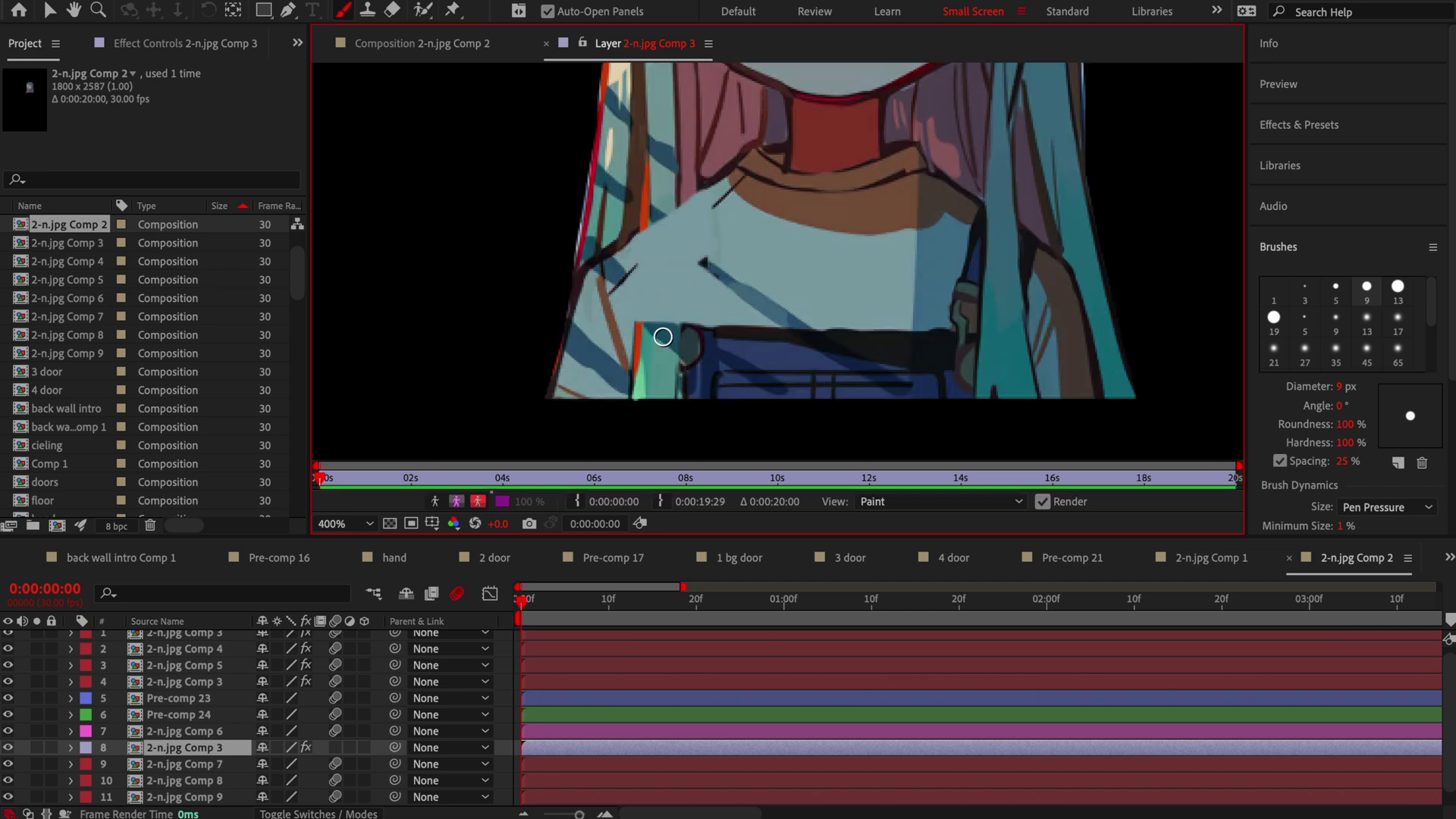
pyautogui.moveTo(643, 373); pyautogui.dragTo(643, 403)
pyautogui.scroll(1, 684, 261)
pyautogui.scroll(-3, 716, 276)
pyautogui.scroll(2, 726, 274)
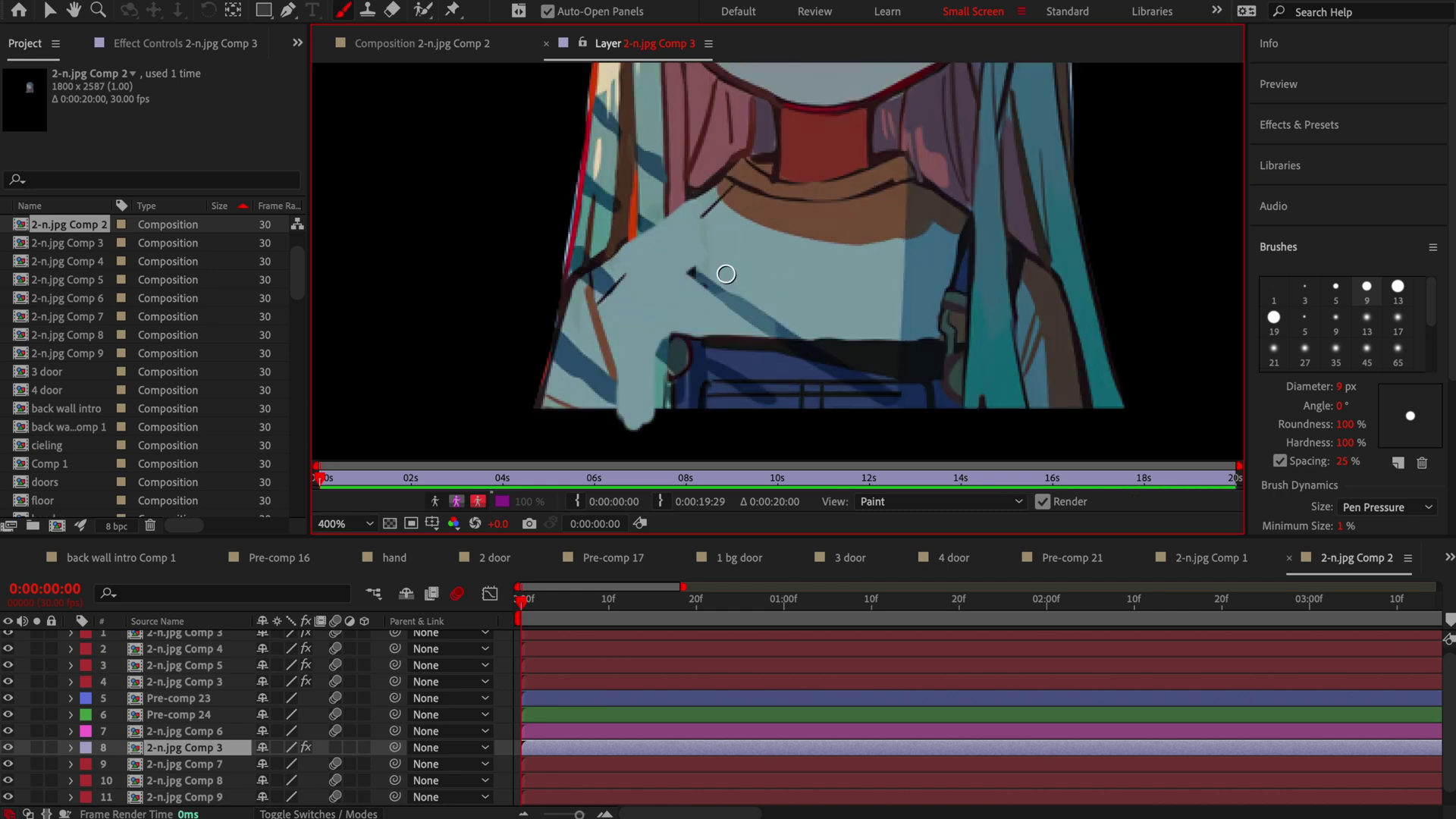
pyautogui.scroll(1, 986, 282)
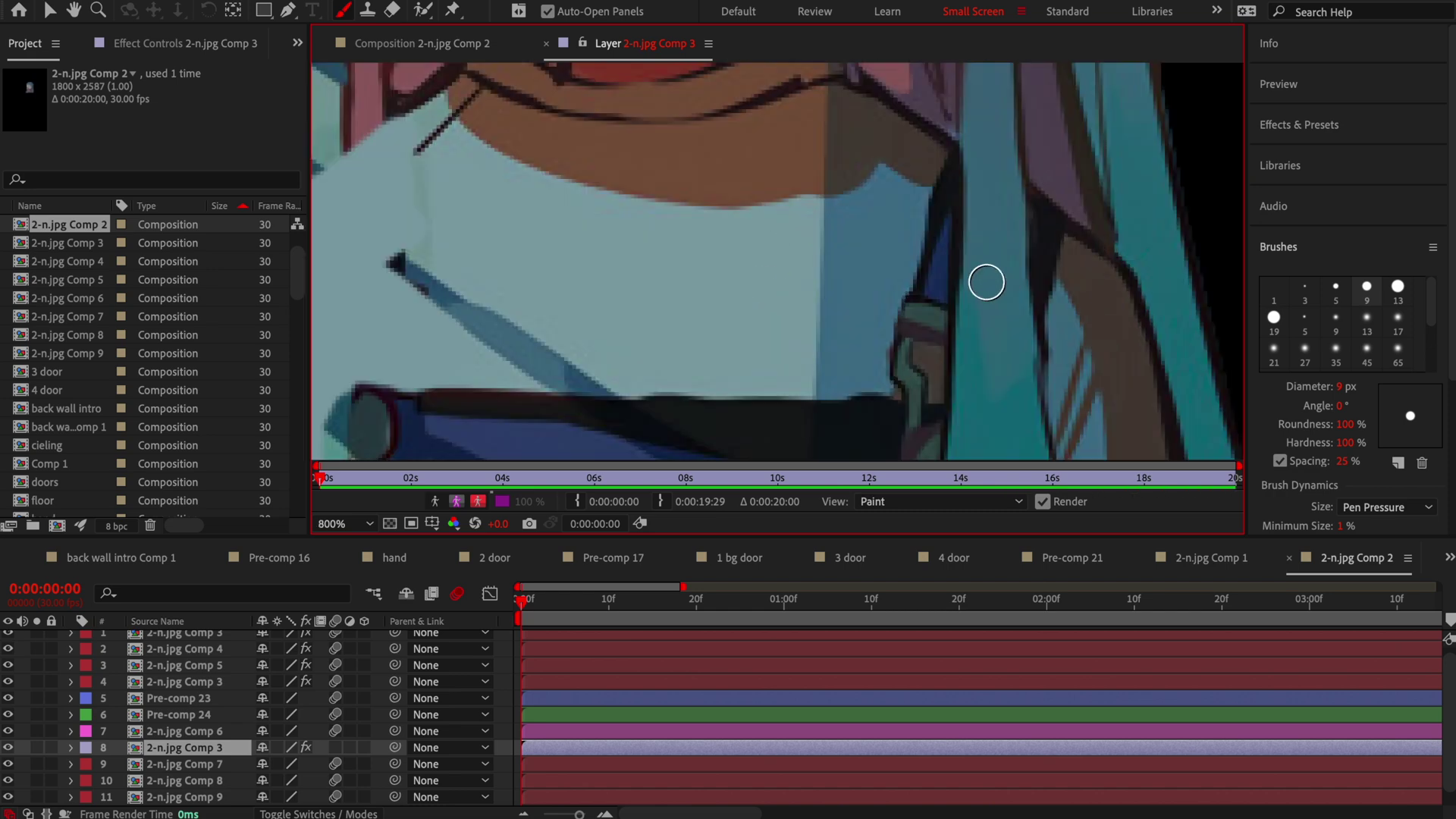
# Paint a dark-blue strap between the hair strands, grey-green on its lower part at 5 px.
pyautogui.moveTo(953, 240); pyautogui.dragTo(1014, 287)
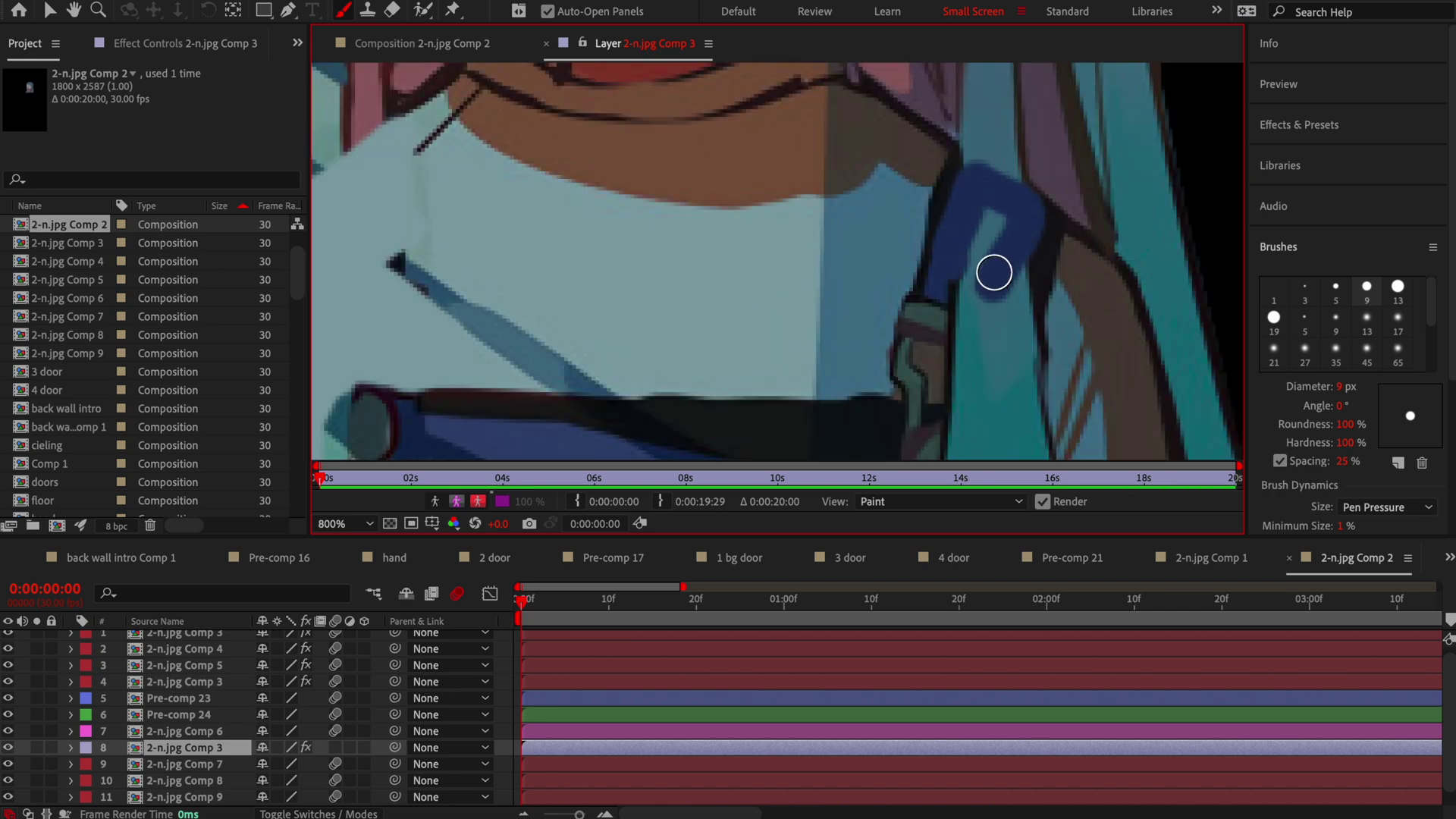
pyautogui.click(1336, 288)
pyautogui.moveTo(942, 315)
pyautogui.mouseDown()
pyautogui.moveTo(1001, 338)
pyautogui.moveTo(947, 383)
pyautogui.mouseUp()
# Paint a brown buckle with a thin dark line above it and touch up around it.
pyautogui.keyDown('alt'); pyautogui.click(940, 347); pyautogui.keyUp('alt')
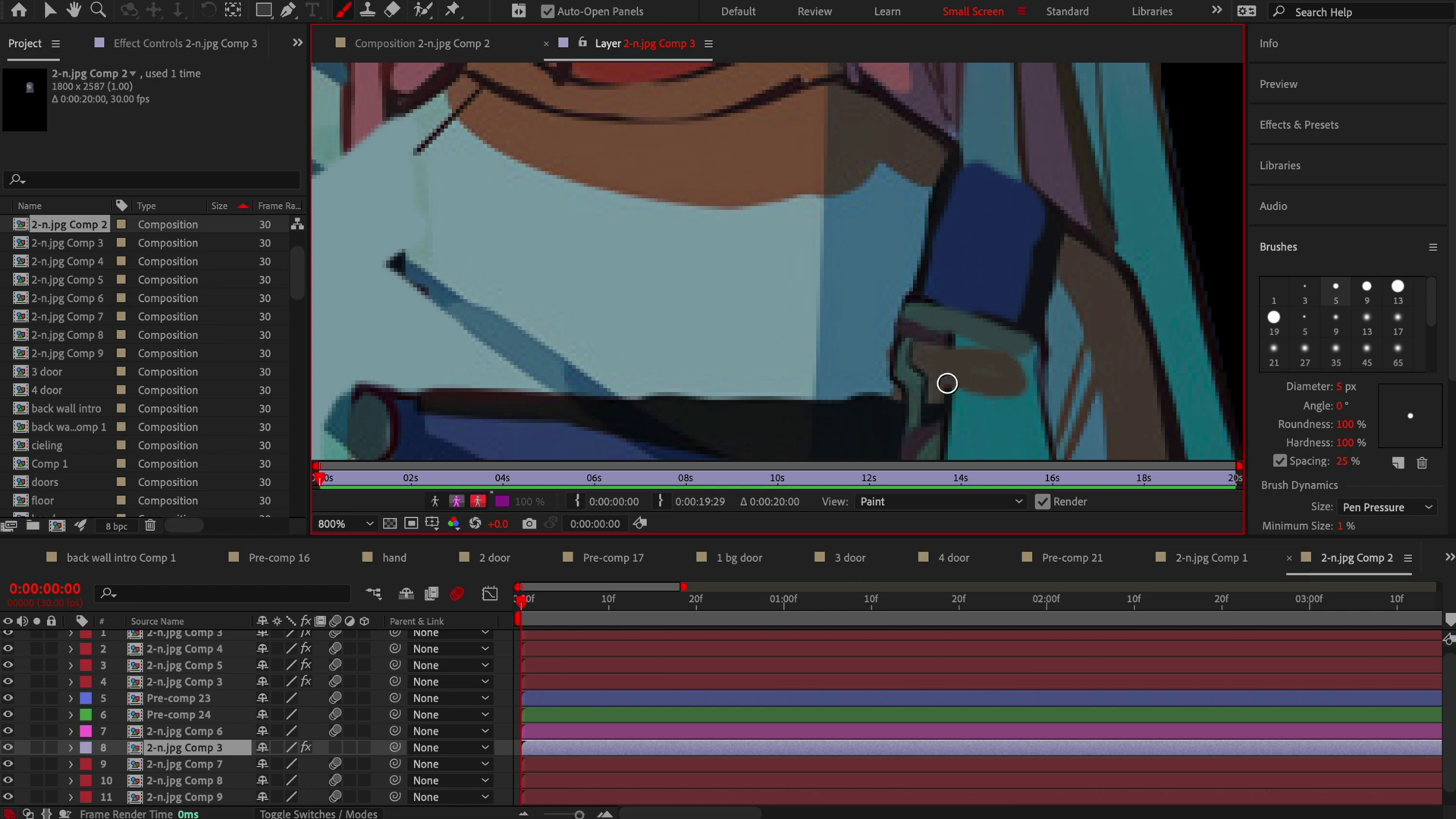
pyautogui.click(1305, 289)
pyautogui.moveTo(907, 328); pyautogui.dragTo(970, 346)
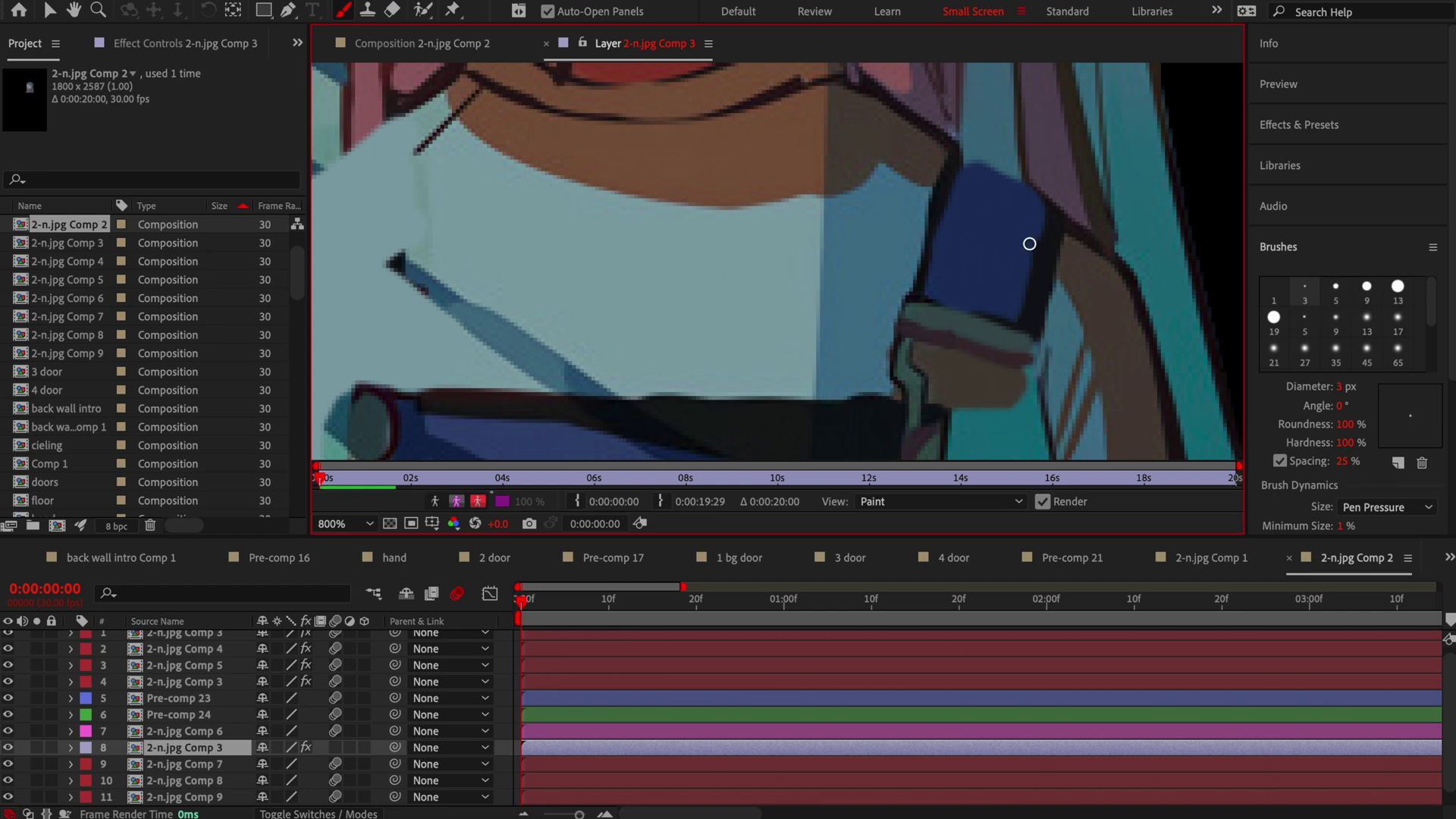
pyautogui.scroll(-1, 1028, 257)
pyautogui.click(1367, 289)
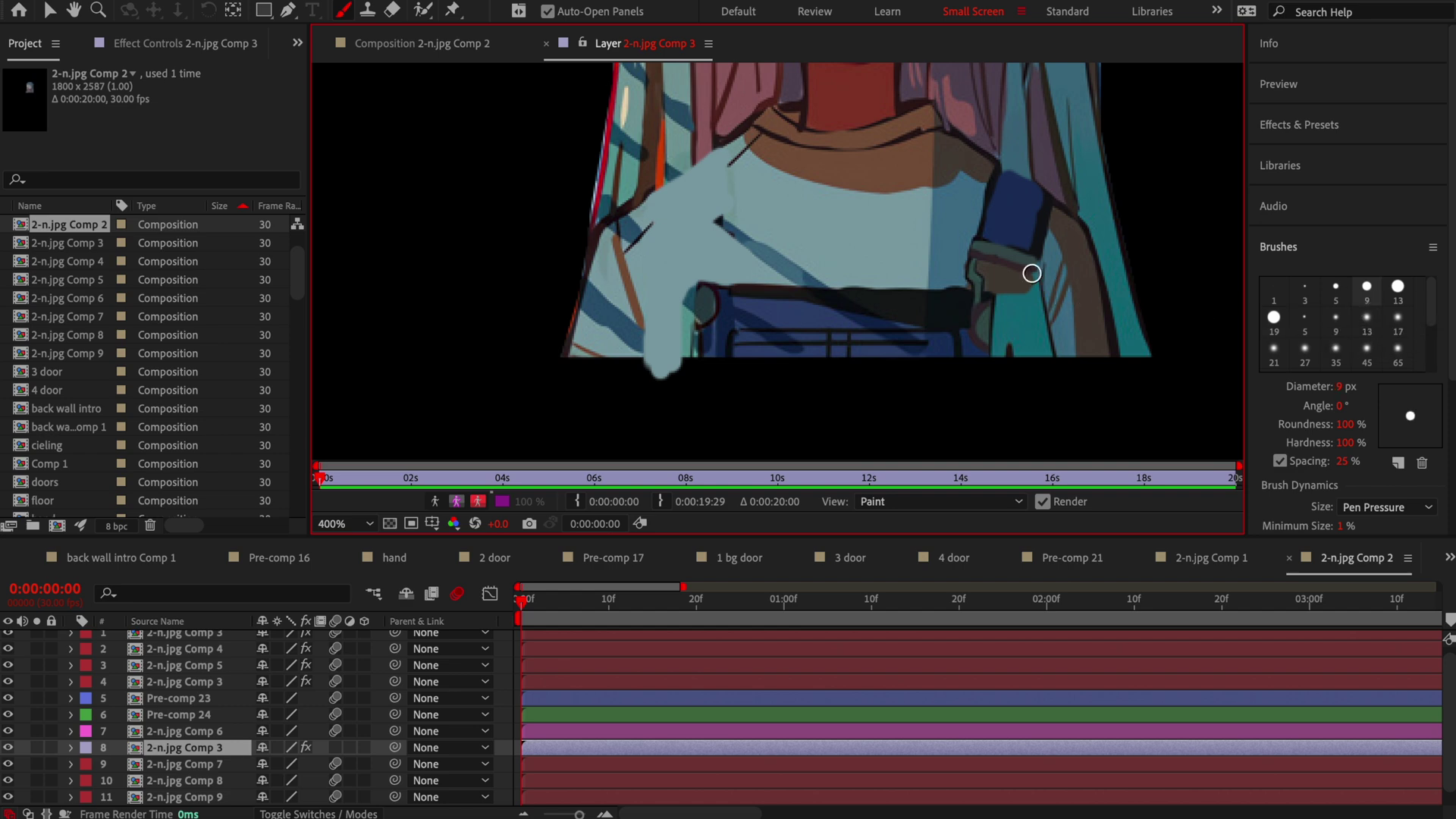
pyautogui.scroll(1, 1031, 273)
pyautogui.moveTo(1045, 338); pyautogui.dragTo(998, 273)
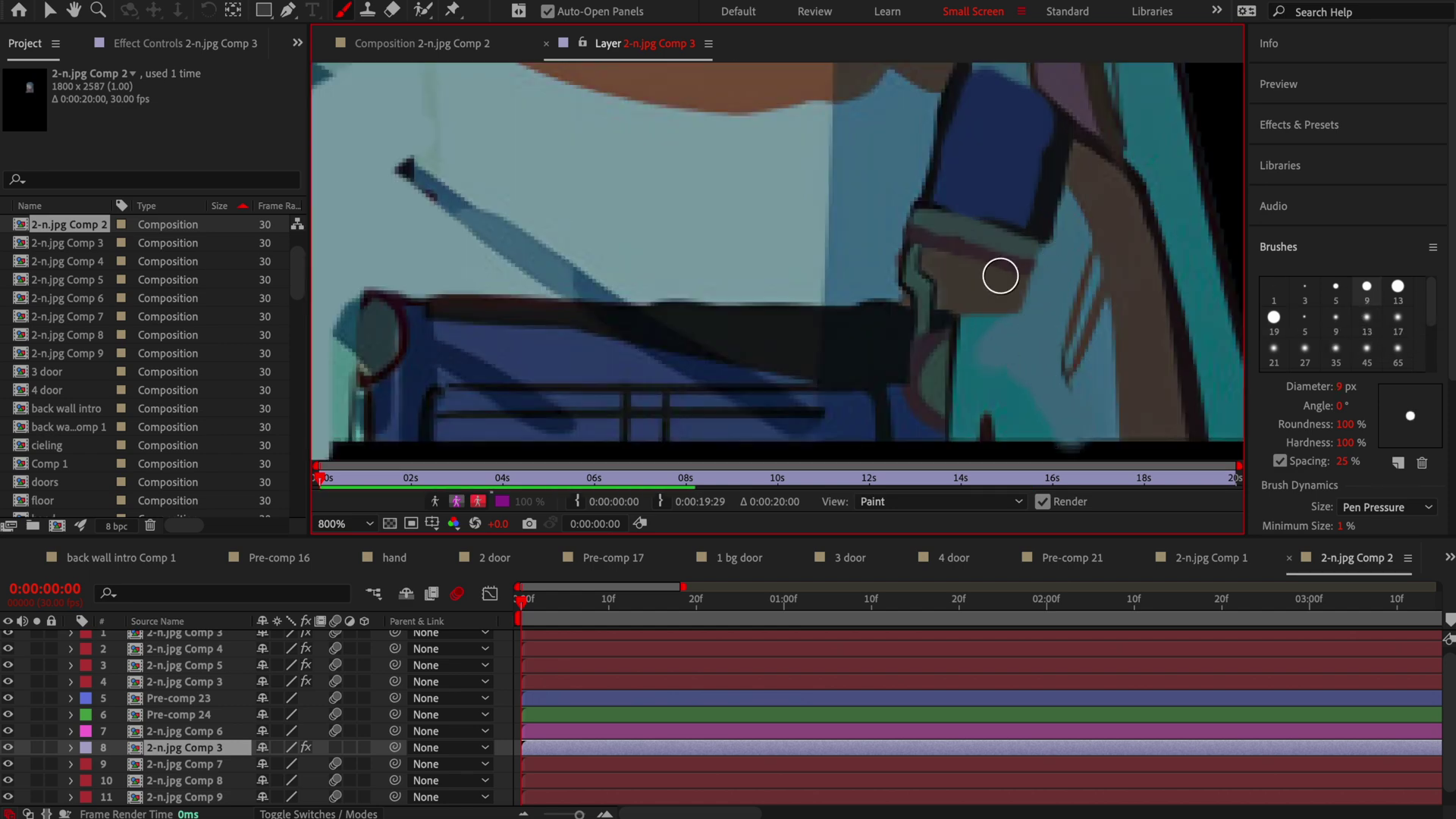
pyautogui.moveTo(1036, 335); pyautogui.dragTo(982, 351)
pyautogui.moveTo(944, 331); pyautogui.dragTo(982, 289)
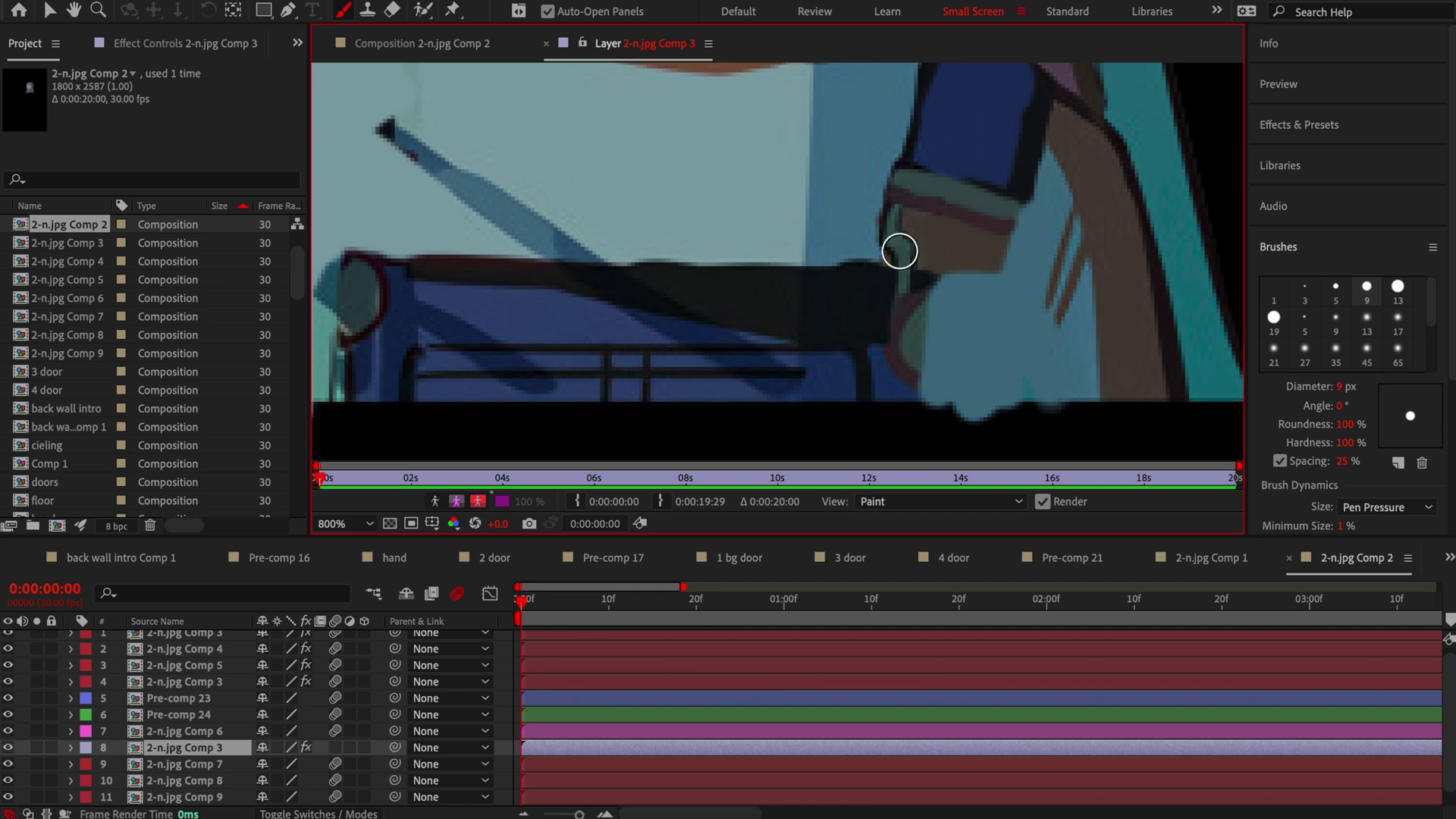
# Stamp a round green button with a 19 px brush and outline its edge at 3 px.
pyautogui.click(1304, 292)
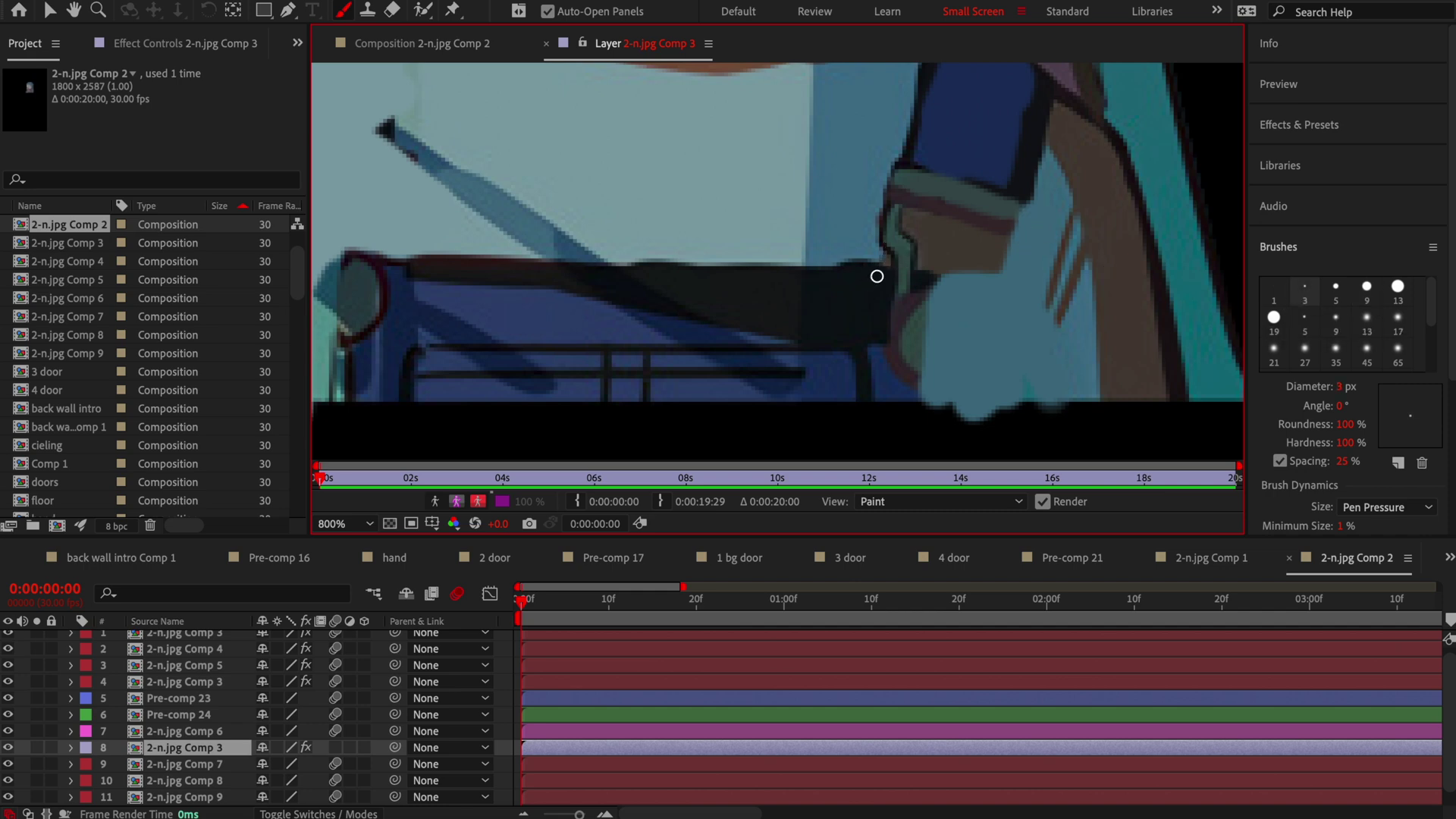
pyautogui.click(1274, 317)
pyautogui.click(939, 334)
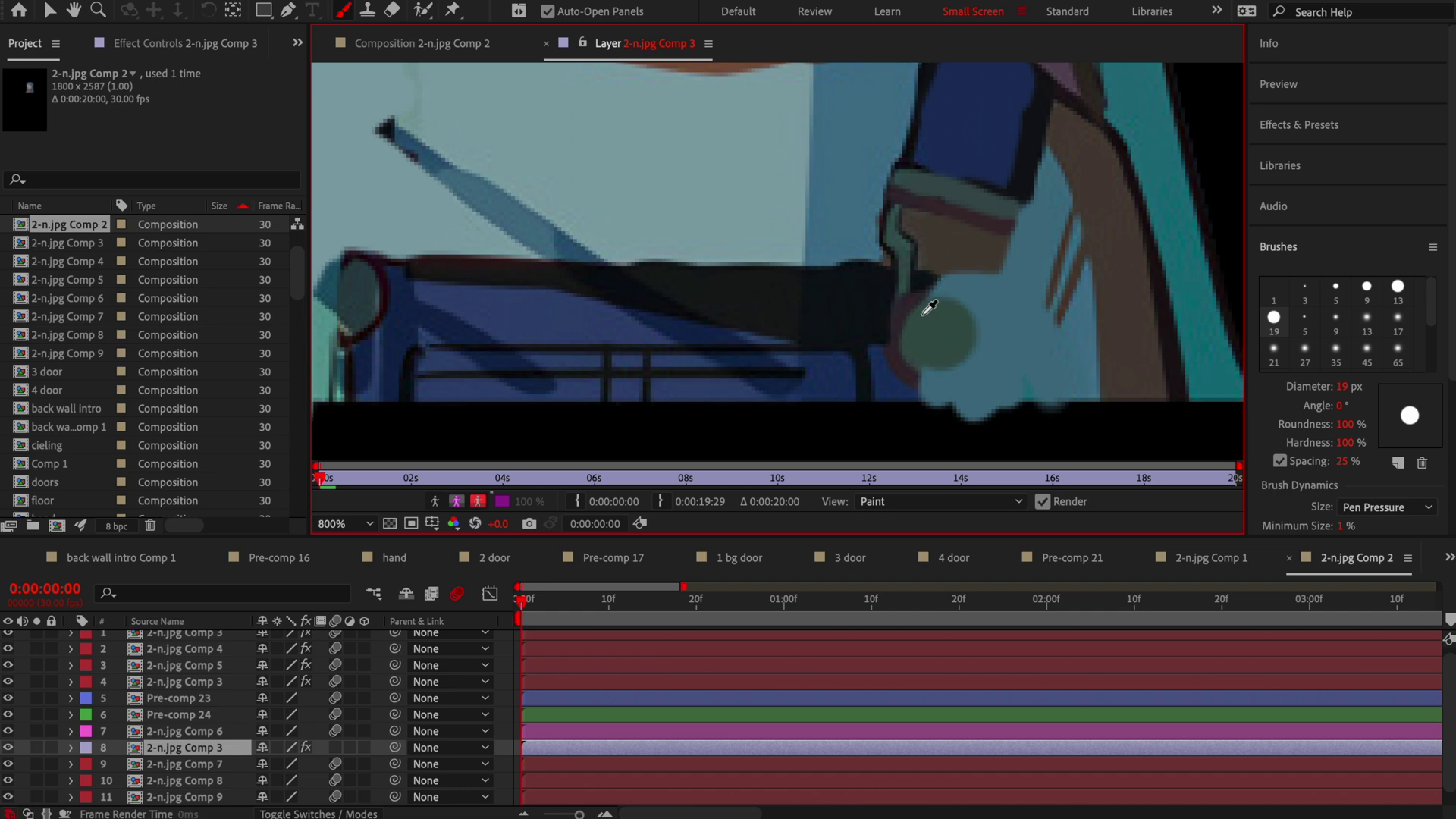
pyautogui.click(1304, 293)
pyautogui.moveTo(974, 349)
pyautogui.mouseDown()
pyautogui.moveTo(933, 280)
pyautogui.moveTo(981, 312)
pyautogui.mouseUp()
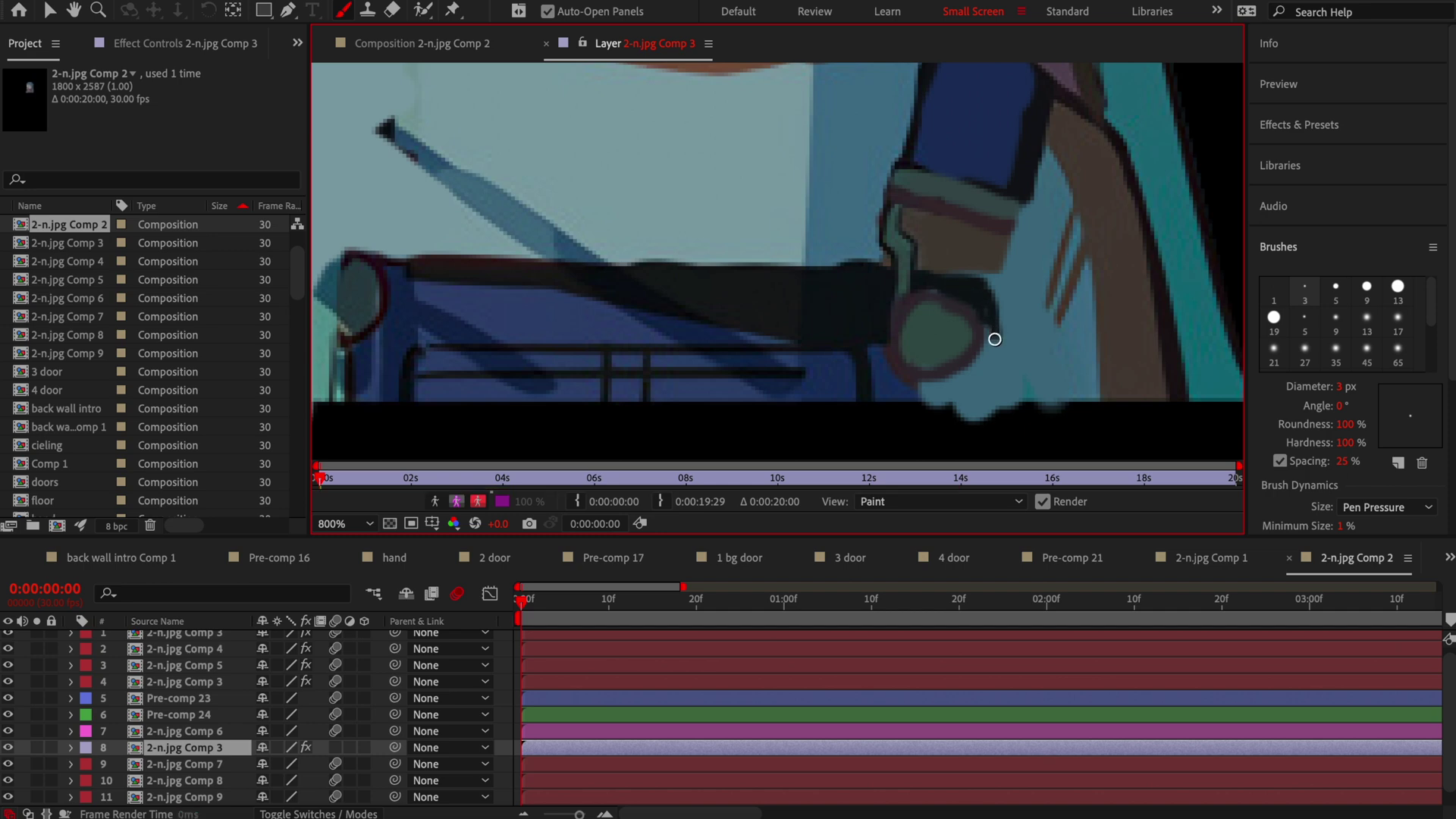
# Paint dark blue below the button and add a small dark dab, then return to the composition.
pyautogui.click(1367, 290)
pyautogui.moveTo(932, 408)
pyautogui.mouseDown()
pyautogui.moveTo(966, 387)
pyautogui.moveTo(975, 412)
pyautogui.mouseUp()
pyautogui.click(1304, 290)
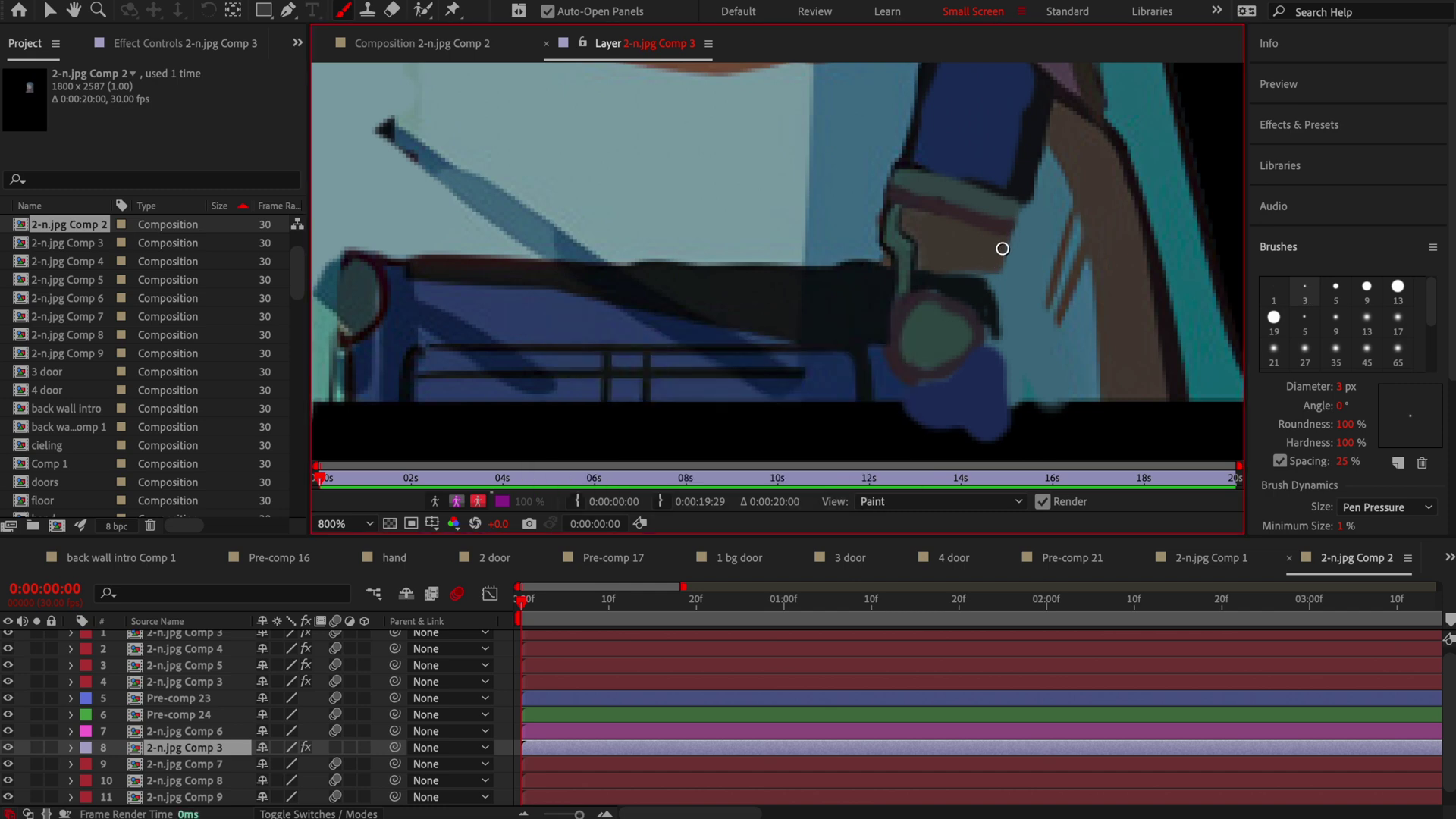
pyautogui.click(974, 295)
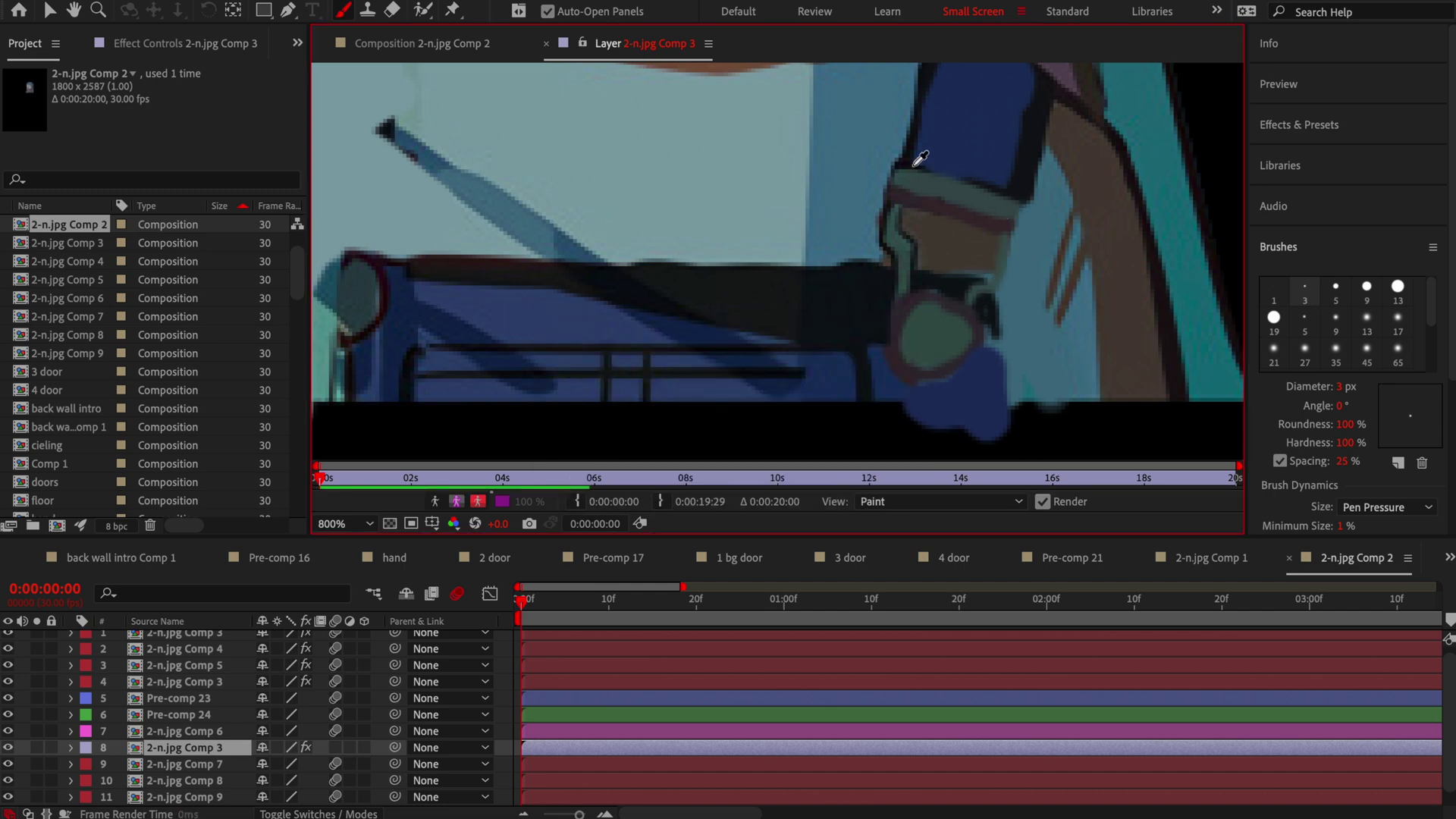
pyautogui.click(1274, 292)
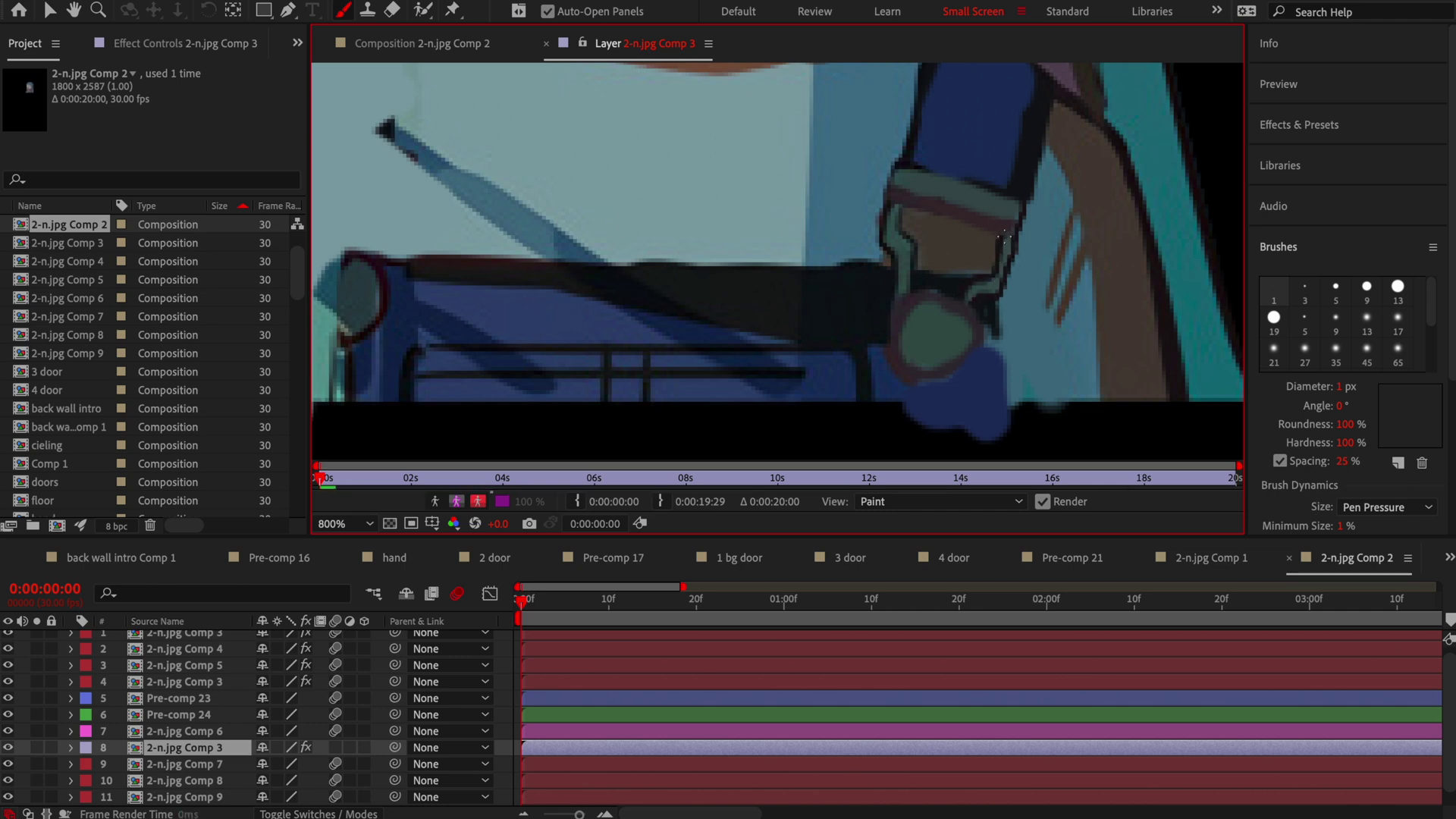
pyautogui.scroll(-3, 886, 254)
pyautogui.click(417, 43)
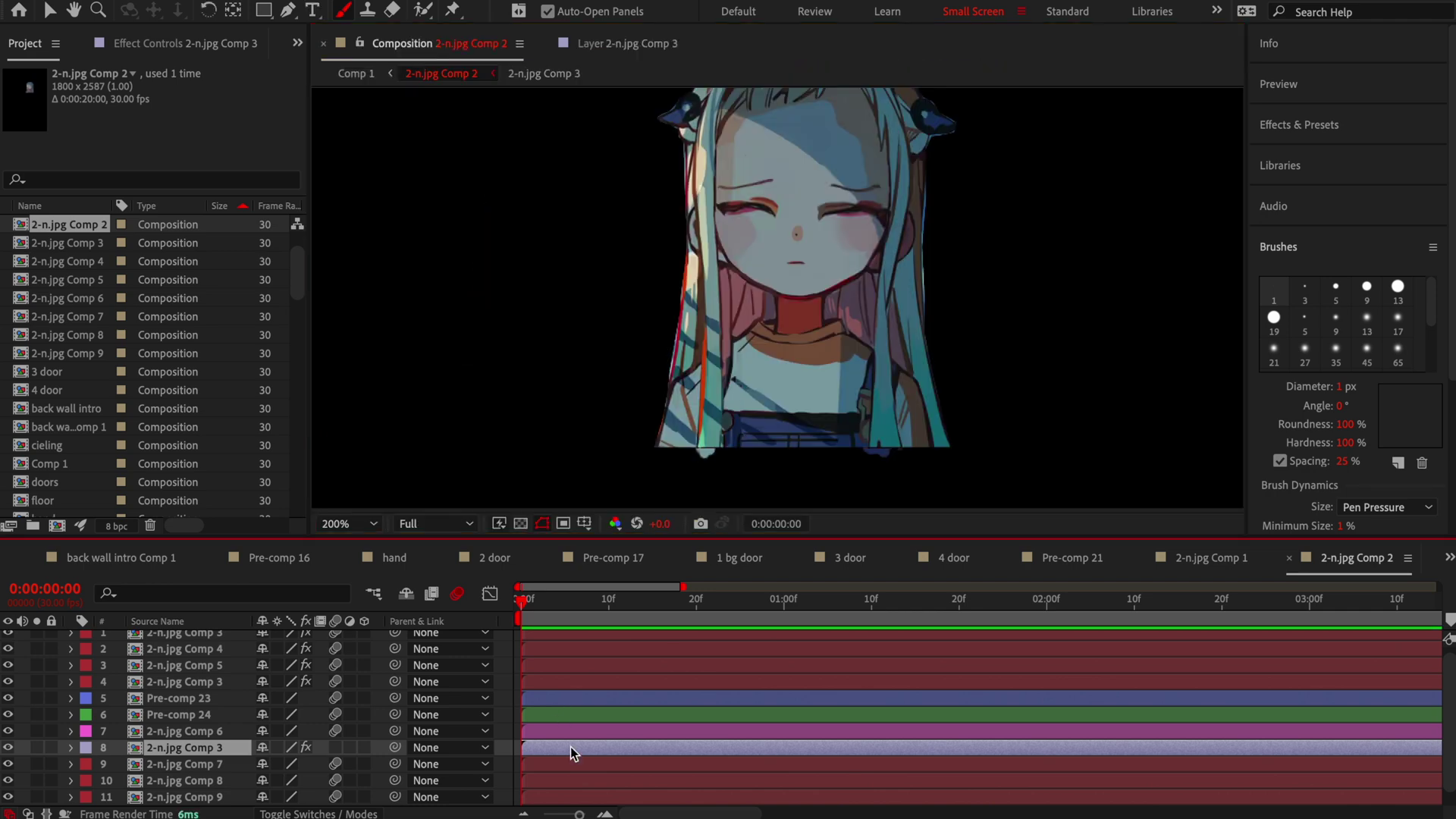
# Duplicate the painted layer and pre-compose it as 2-n.jpg Comp 10.
pyautogui.hotkey('ctrl', 'd')
pyautogui.rightClick(571, 746)
pyautogui.click(613, 695)
pyautogui.press('Return')
# Solo the strap layer and draw a closed Pen mask around the strap's outline.
pyautogui.scroll(3, 852, 402)
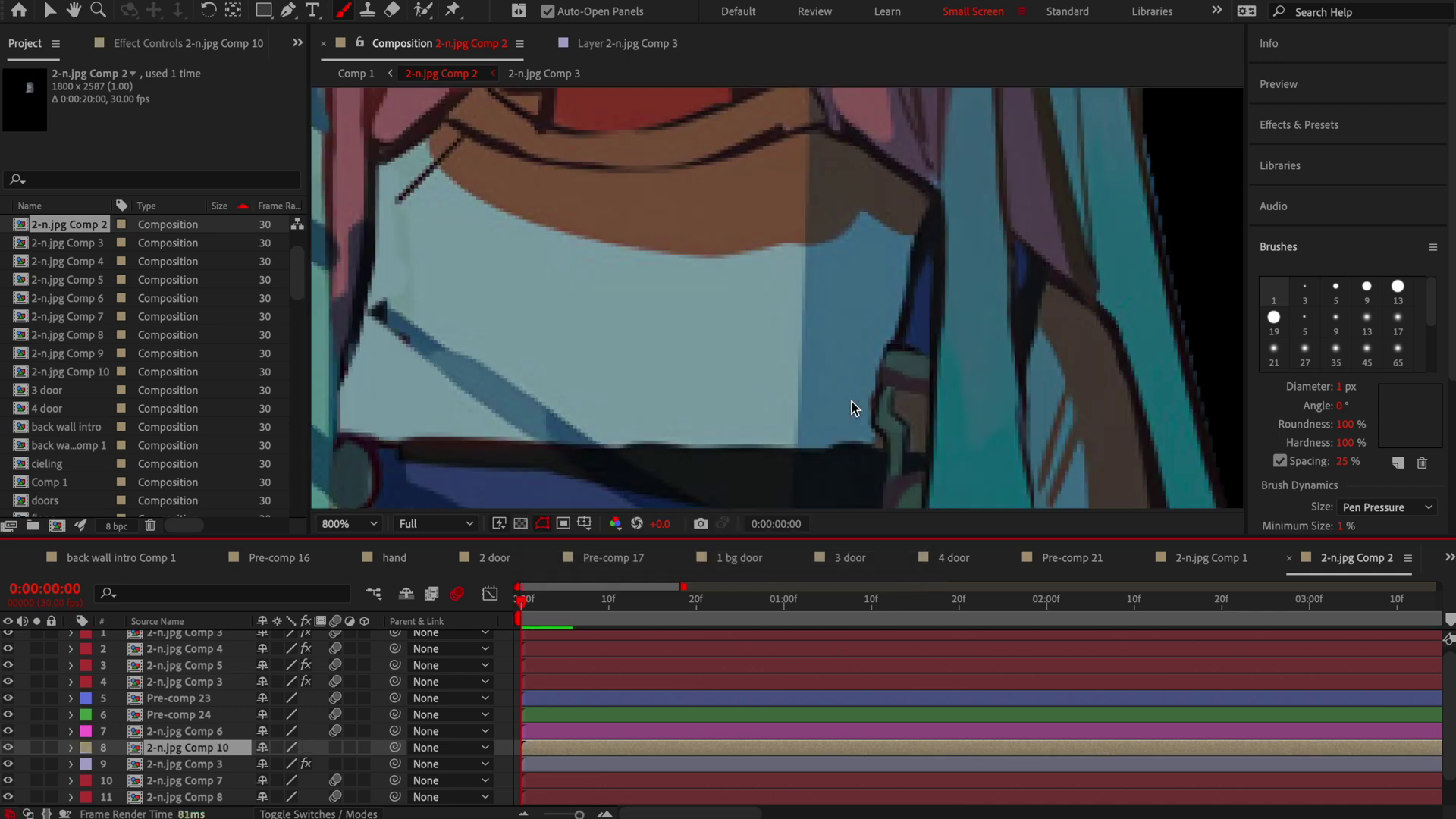
pyautogui.click(37, 747)
pyautogui.press('g')
pyautogui.scroll(-3, 744, 328)
pyautogui.scroll(3, 838, 393)
pyautogui.click(829, 351)
pyautogui.click(843, 195)
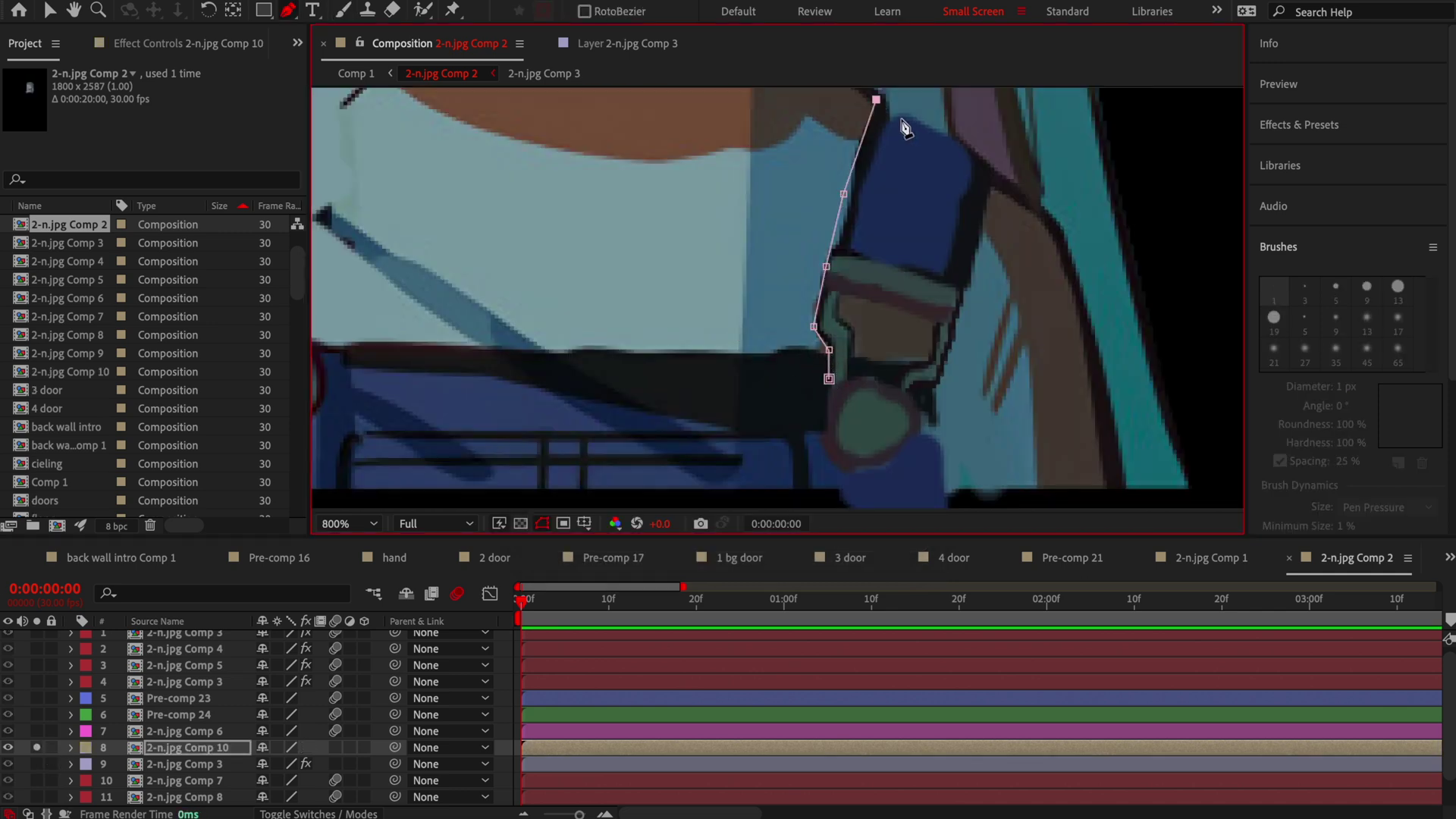
pyautogui.moveTo(982, 220); pyautogui.dragTo(981, 245)
pyautogui.click(949, 355)
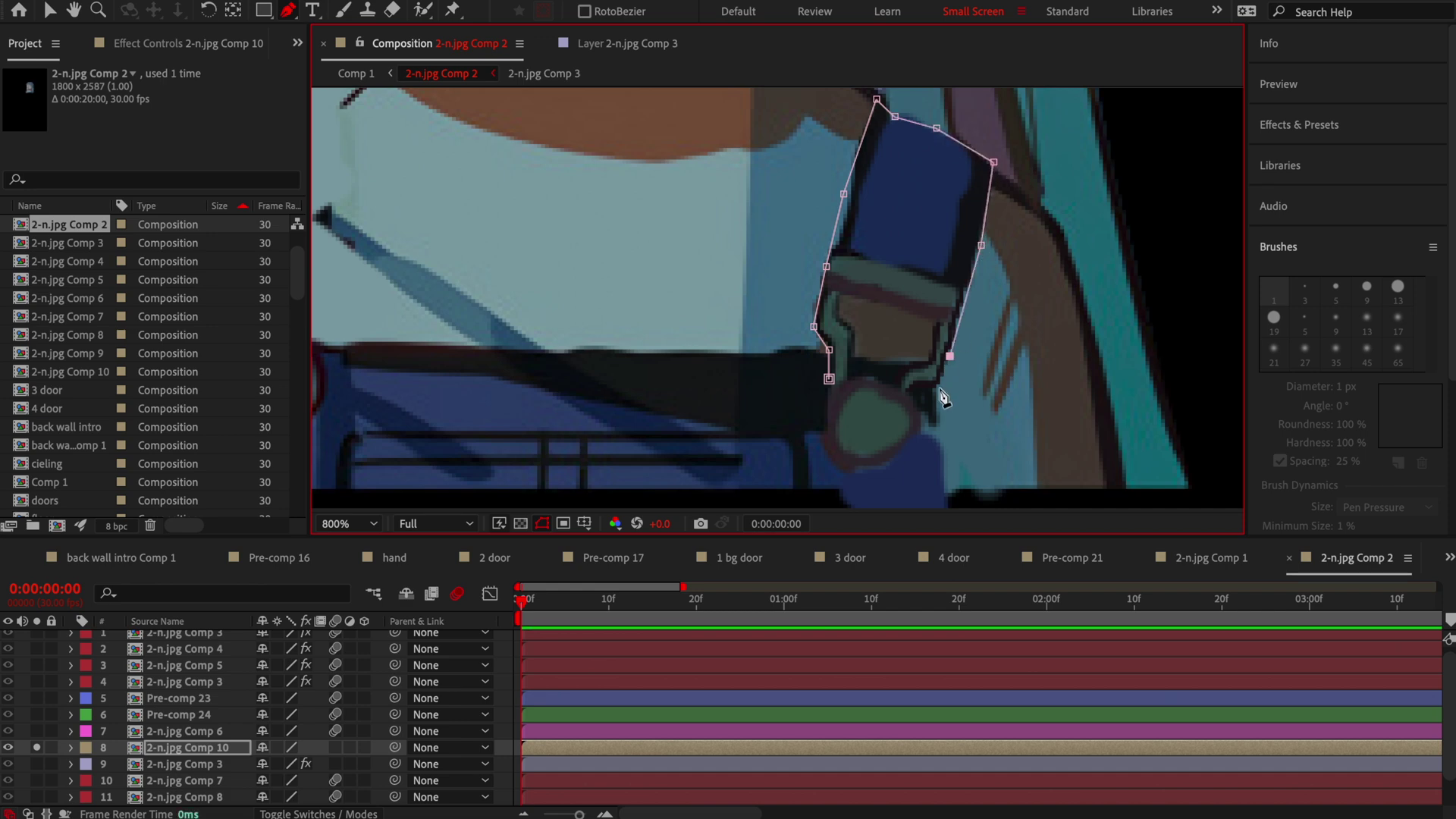
pyautogui.click(829, 378)
pyautogui.scroll(-4, 713, 239)
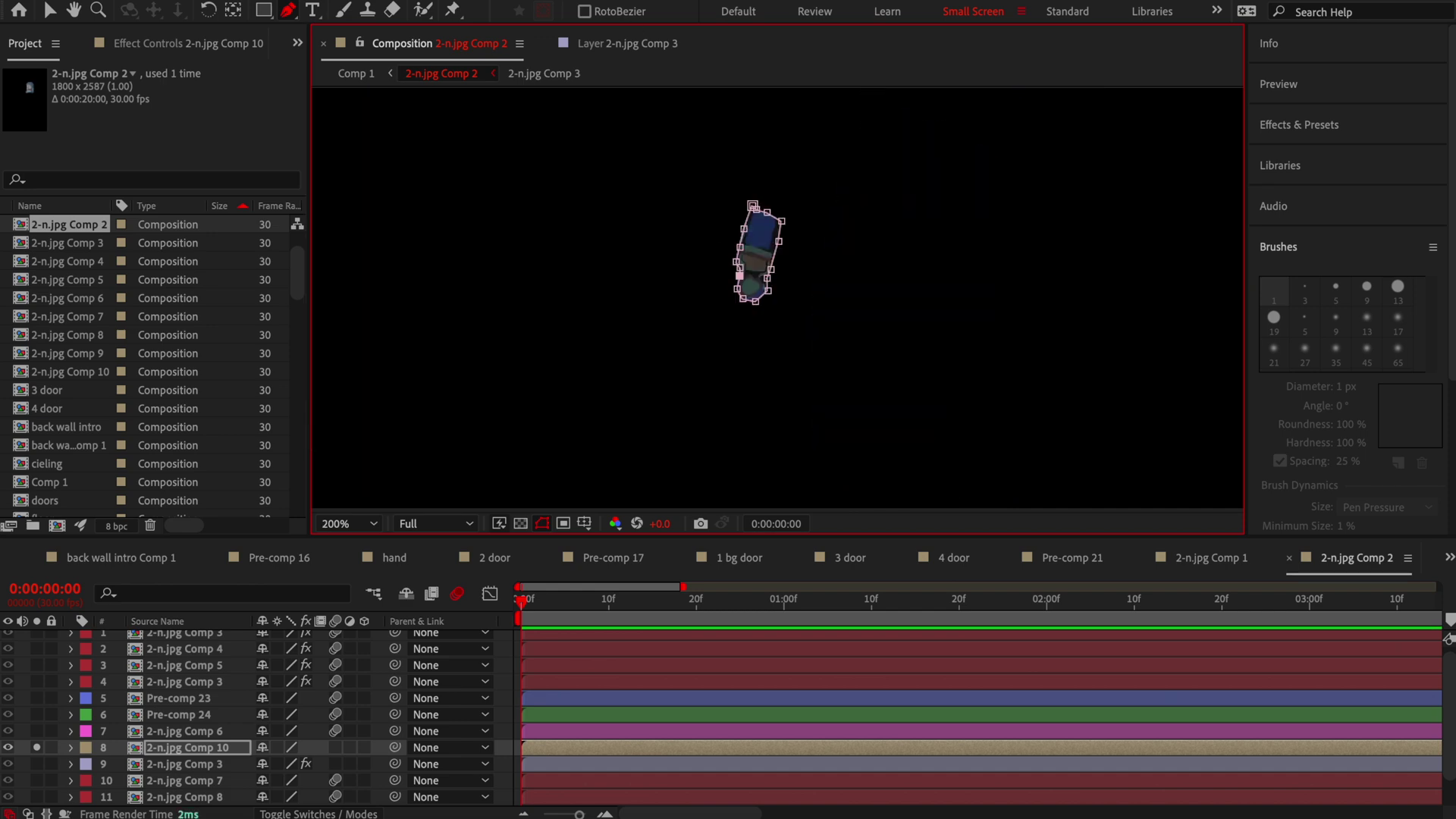
# Flip the strap layer vertically using a 'flip' command search.
pyautogui.press('super+shift+slash')
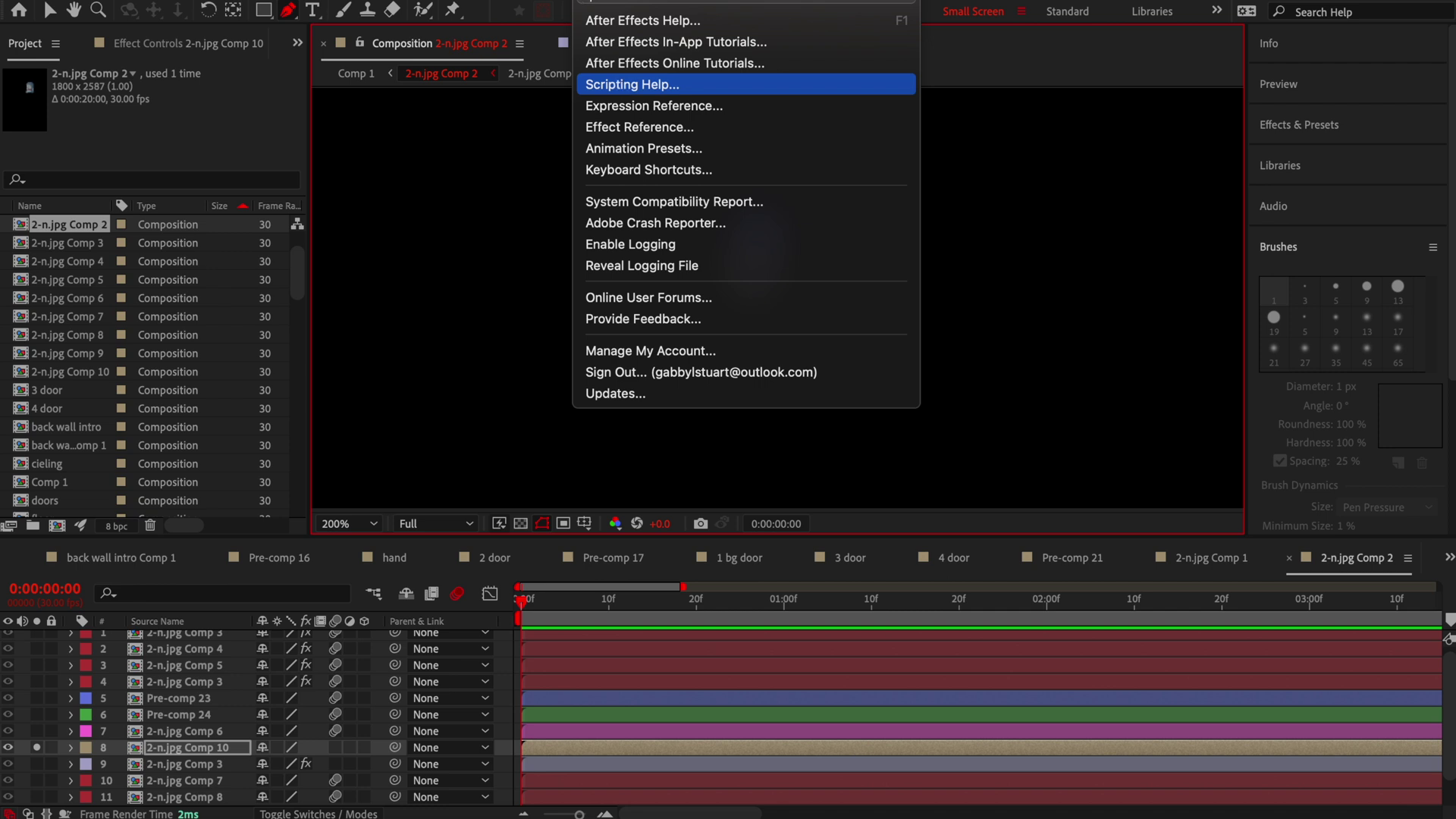
pyautogui.write('flip')
pyautogui.click(679, 47)
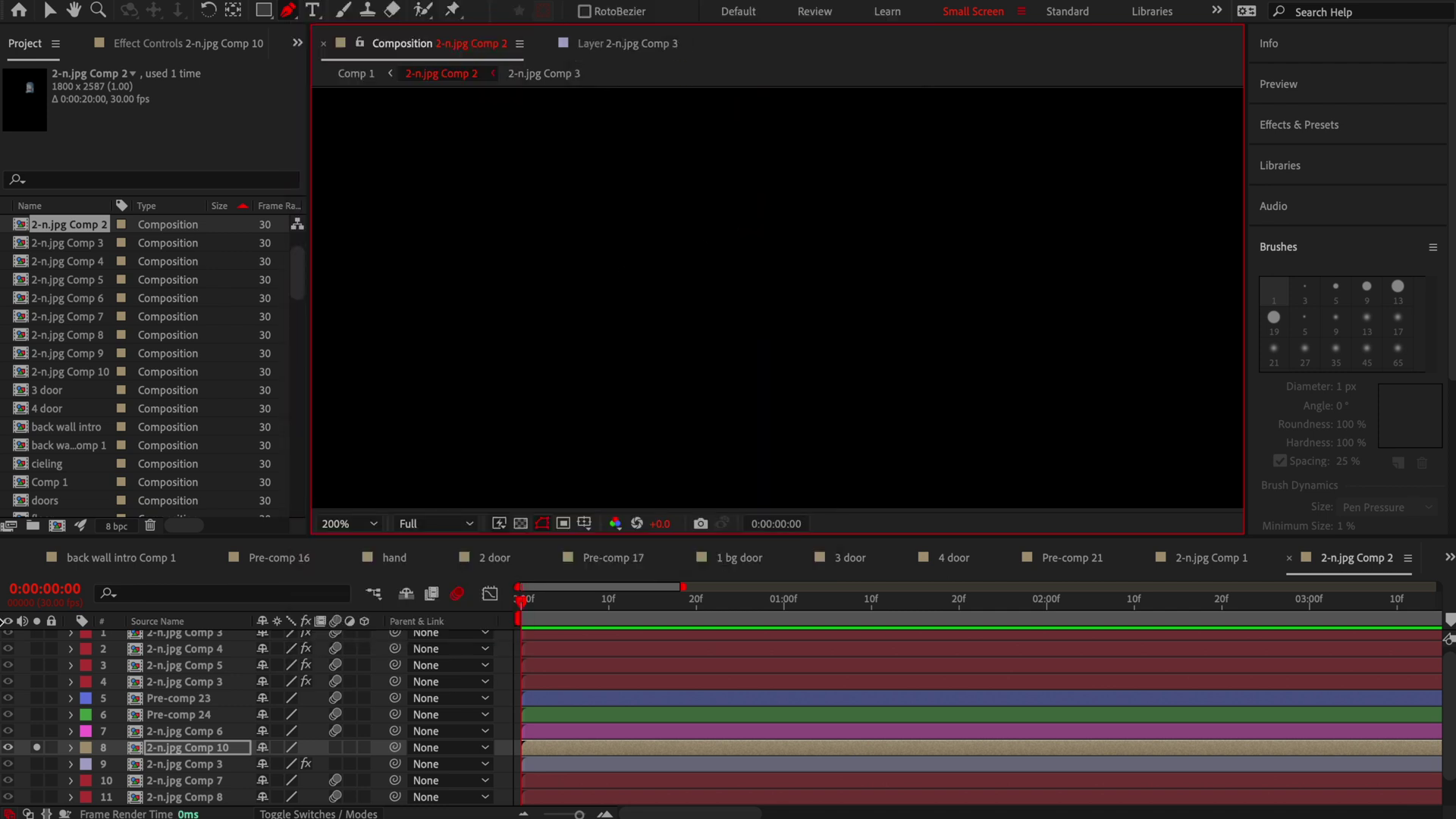
pyautogui.scroll(-2, 464, 251)
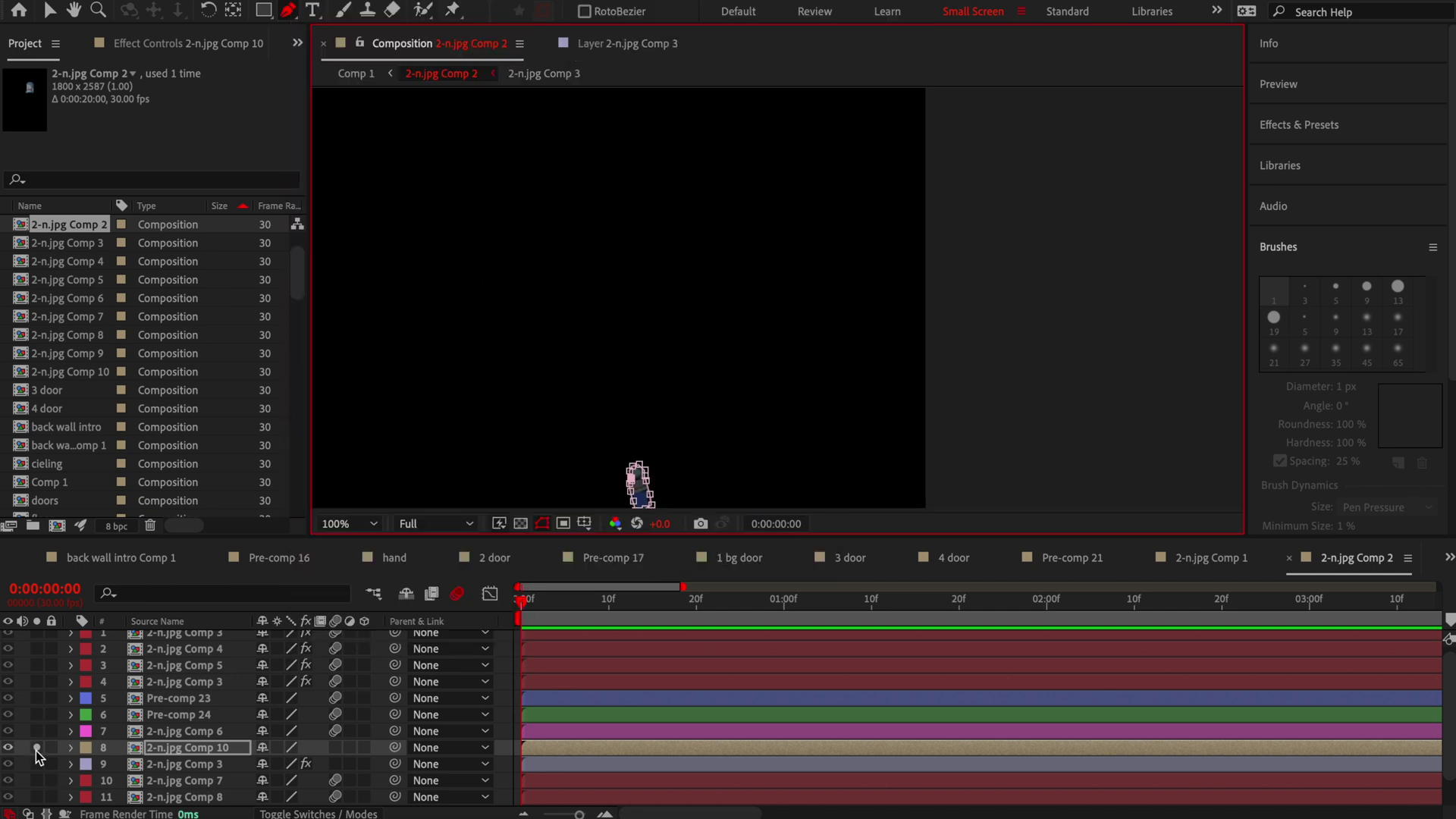
pyautogui.scroll(2, 616, 408)
pyautogui.press('super+shift+slash')
pyautogui.press('Down')
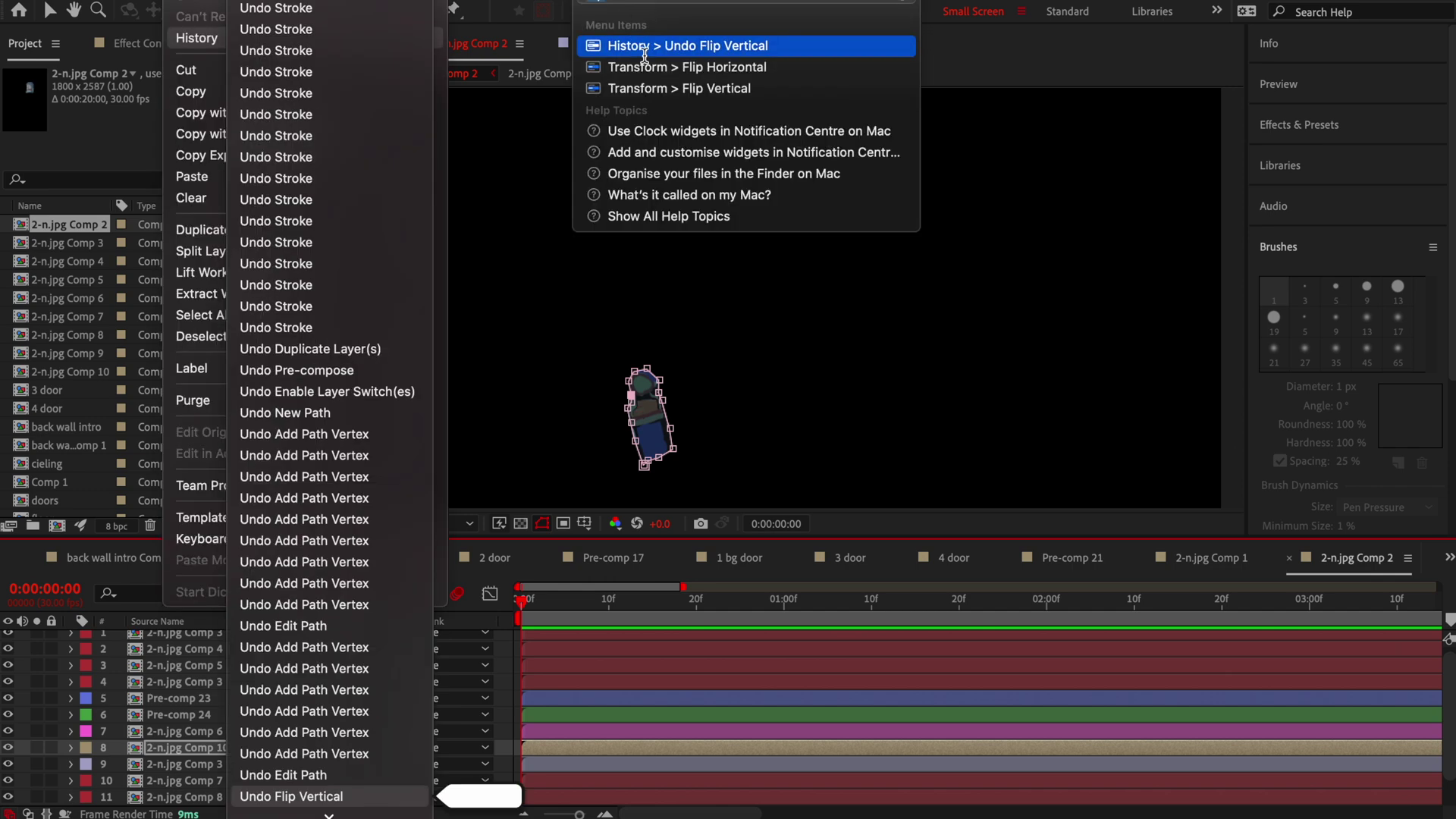
# Undo the vertical flip on the strap layer.
pyautogui.press('Down')
pyautogui.press('Down')
pyautogui.press('Down')
pyautogui.press('Return')
pyautogui.press('super+shift+slash')
pyautogui.press('Down')
pyautogui.press('Down')
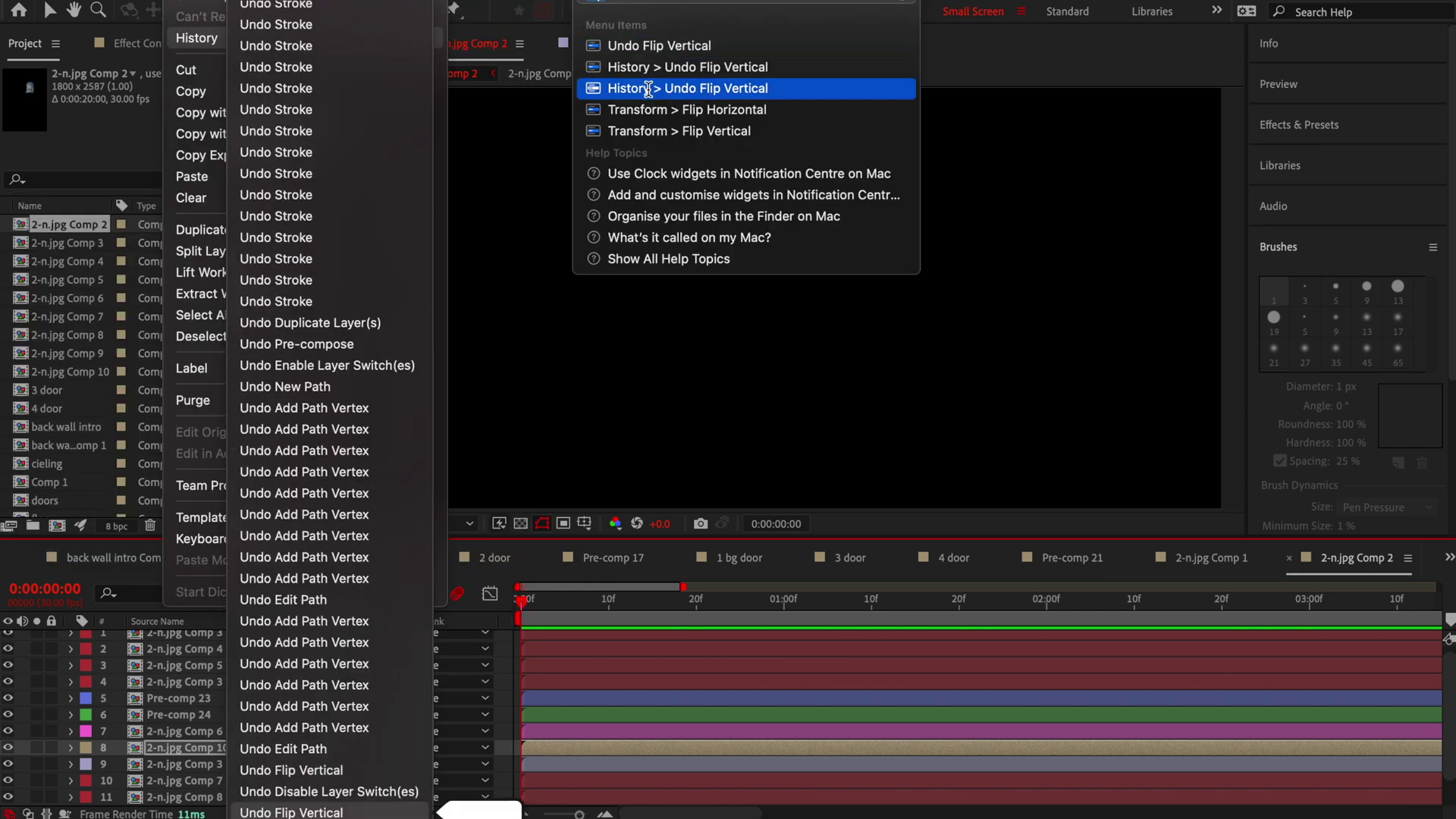
pyautogui.press('Return')
# Move the strap back onto the figure and tighten its mask points around the buckle.
pyautogui.press('v')
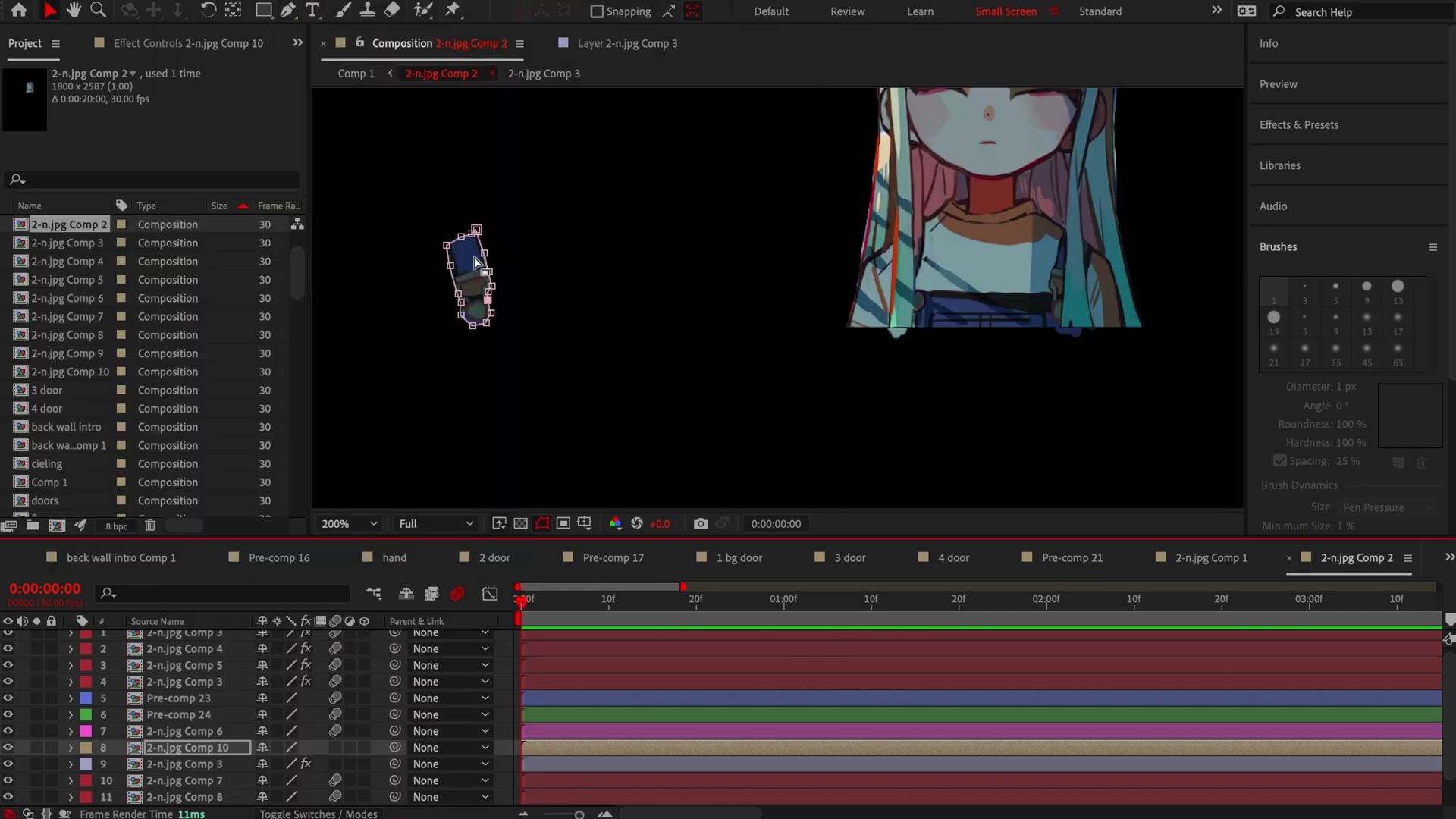
pyautogui.moveTo(463, 265); pyautogui.dragTo(902, 253)
pyautogui.click(36, 747)
pyautogui.click(36, 764)
pyautogui.scroll(-1, 975, 307)
pyautogui.scroll(4, 975, 307)
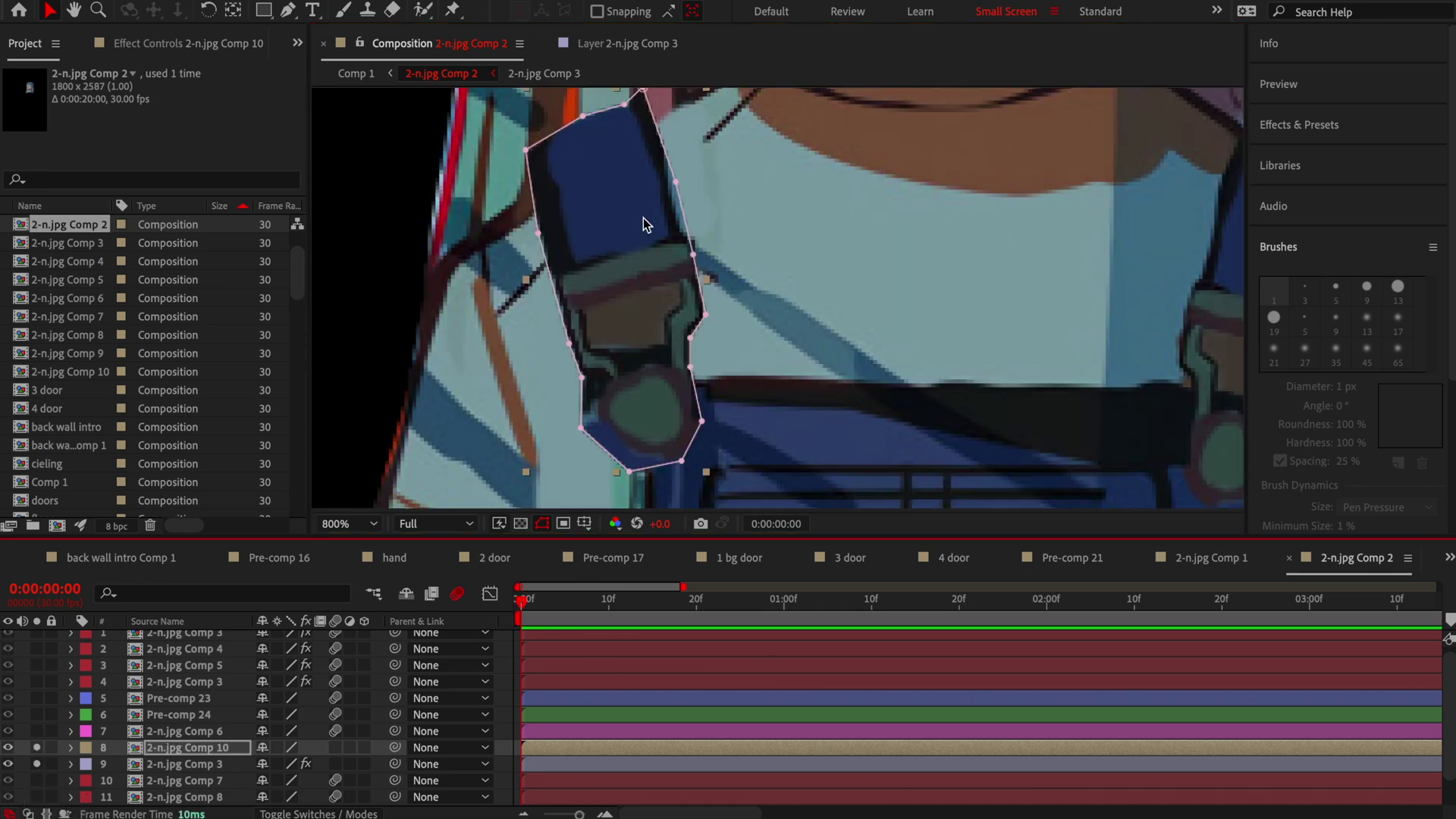
pyautogui.scroll(-2, 645, 319)
pyautogui.scroll(2, 648, 326)
pyautogui.moveTo(648, 326); pyautogui.dragTo(686, 208)
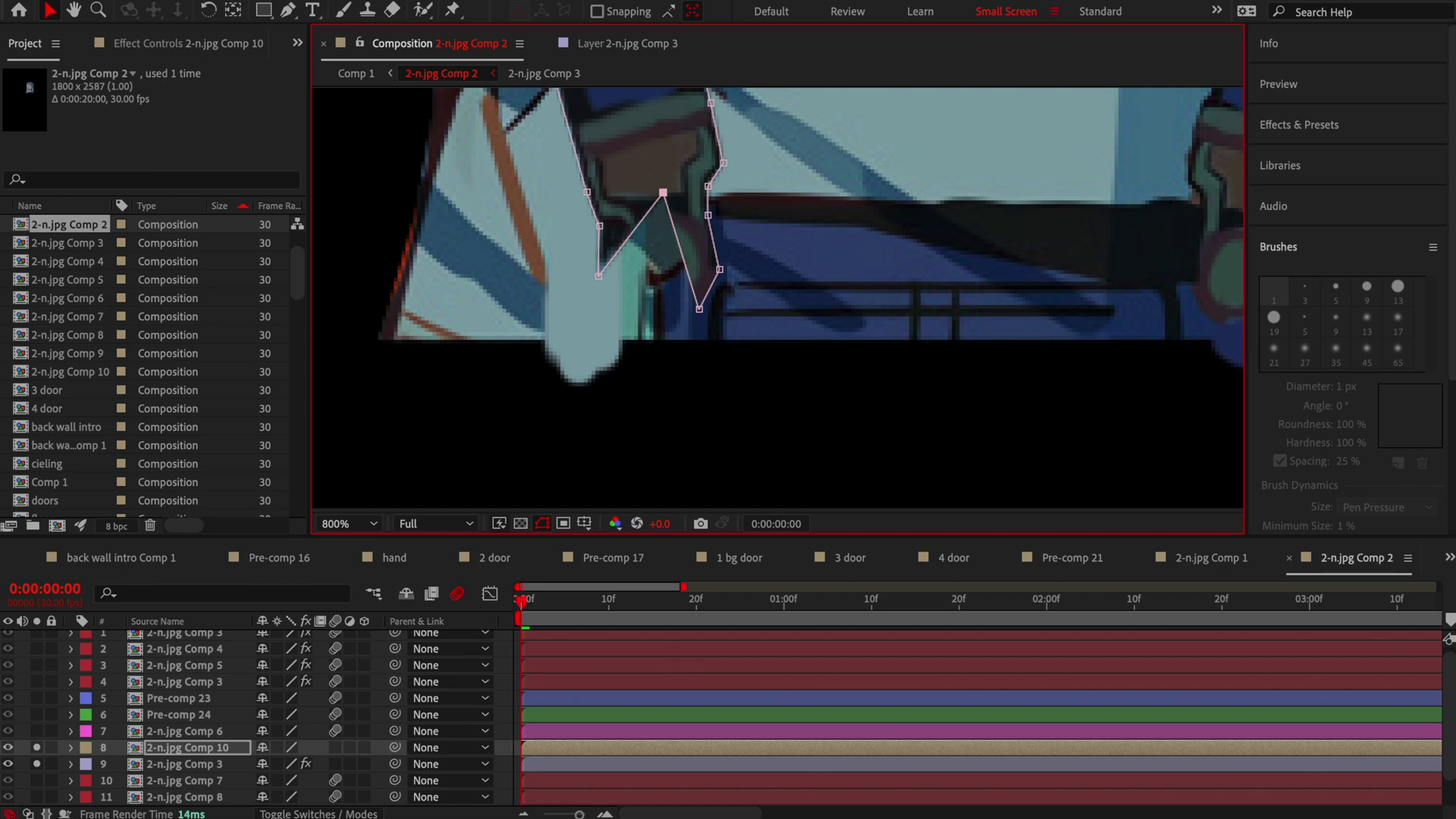
pyautogui.moveTo(599, 278); pyautogui.dragTo(613, 271)
pyautogui.moveTo(646, 319); pyautogui.dragTo(649, 305)
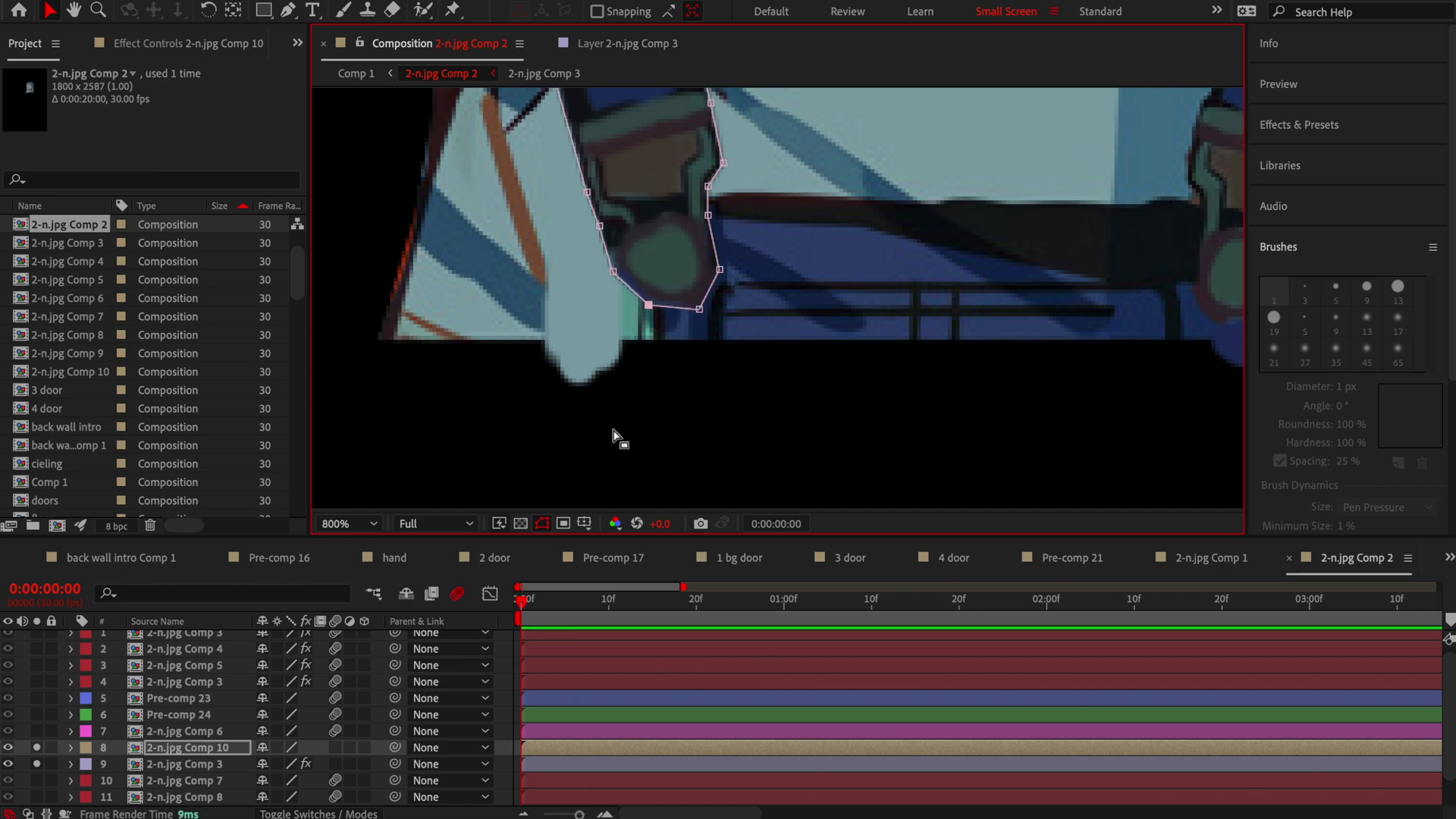
pyautogui.scroll(-2, 614, 437)
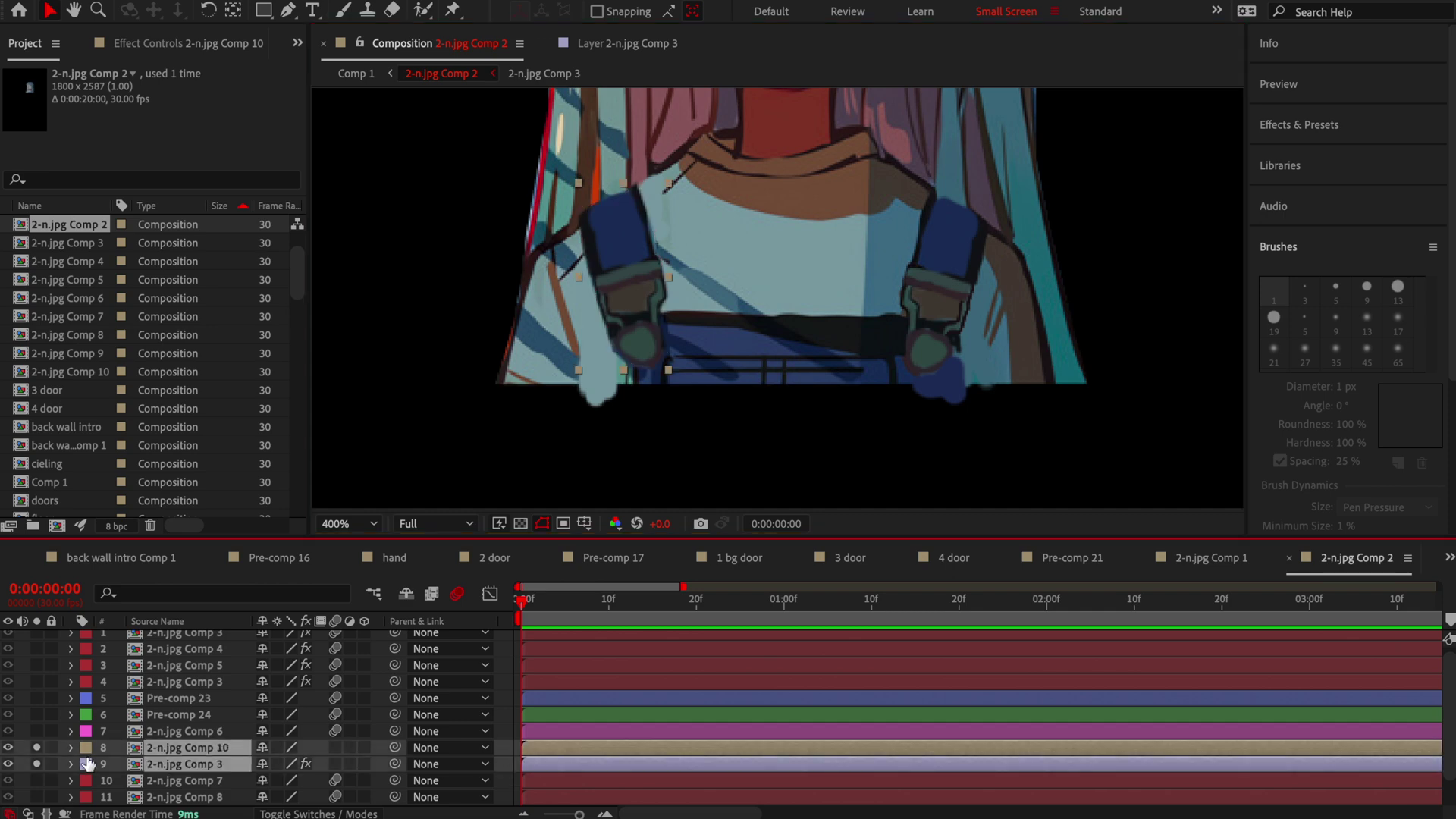
# Pre-compose the strap and the layer beneath it into Pre-comp 25.
pyautogui.keyDown('shift'); pyautogui.click(531, 763); pyautogui.keyUp('shift')
pyautogui.rightClick(535, 752)
pyautogui.click(652, 695)
pyautogui.press('Return')
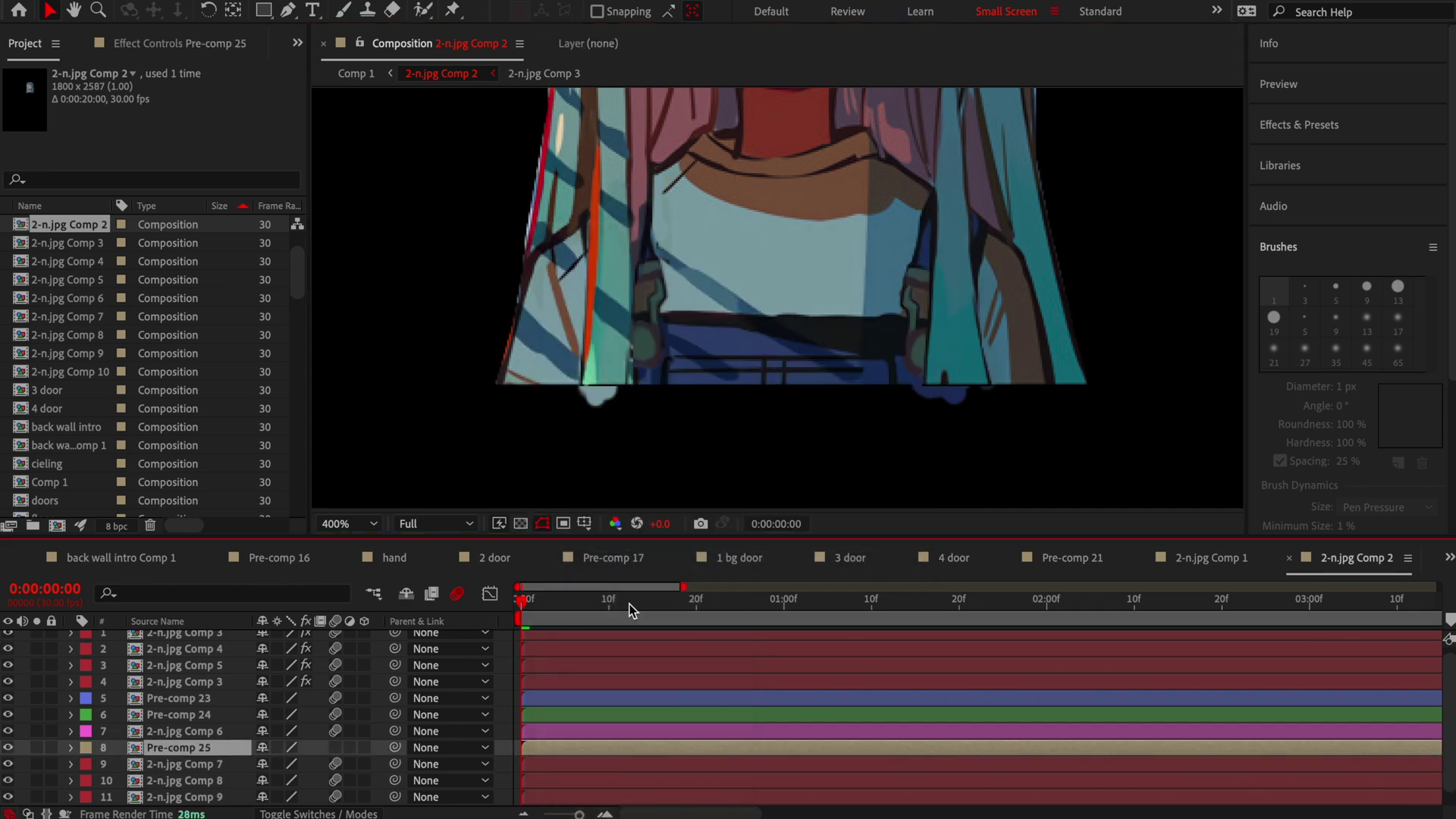
# Open Pre-comp 25 for painting and set the brush colour to dark navy blue.
pyautogui.hotkey('ctrl', 'b')
pyautogui.doubleClick(562, 747)
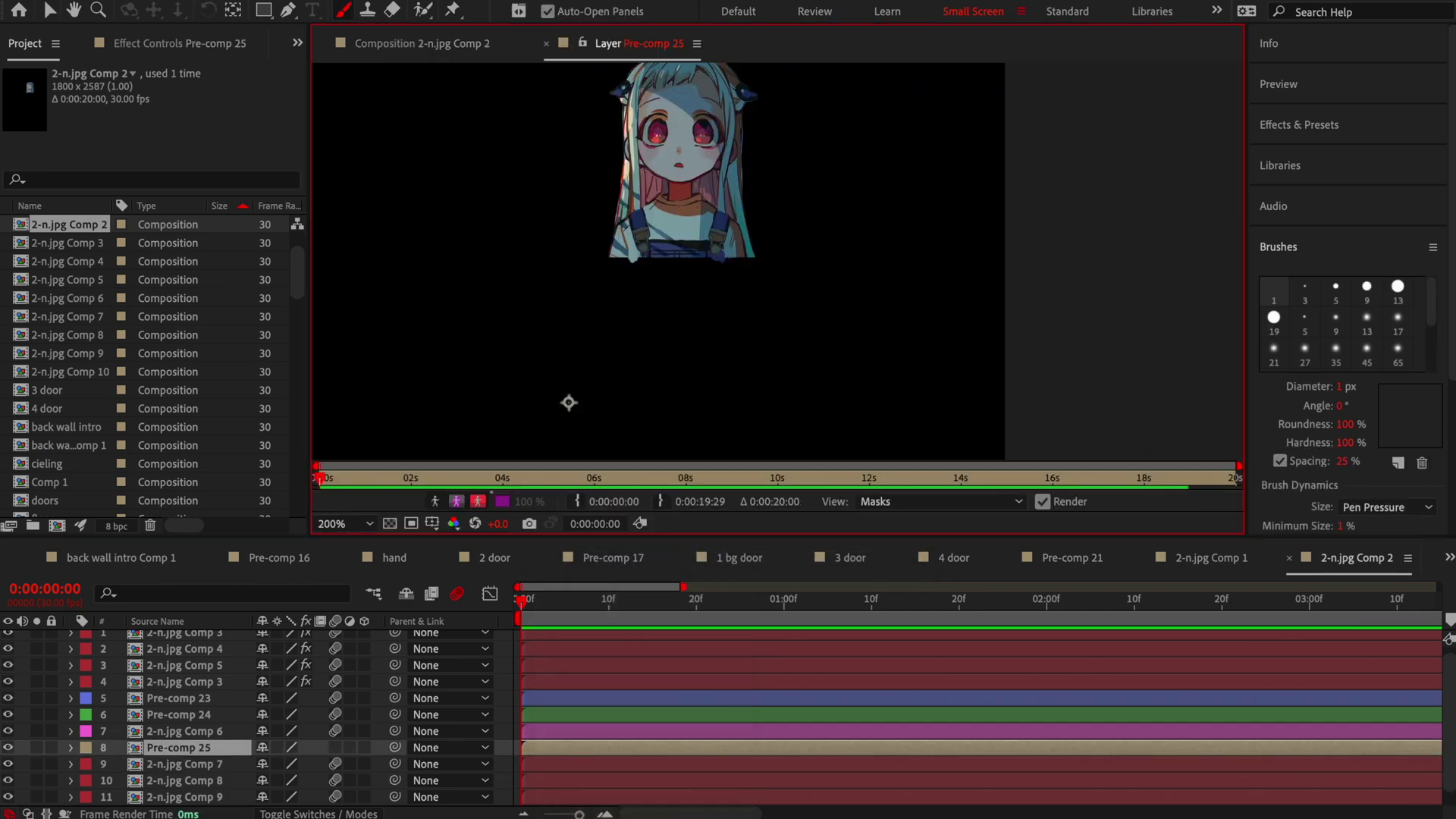
pyautogui.scroll(3, 699, 260)
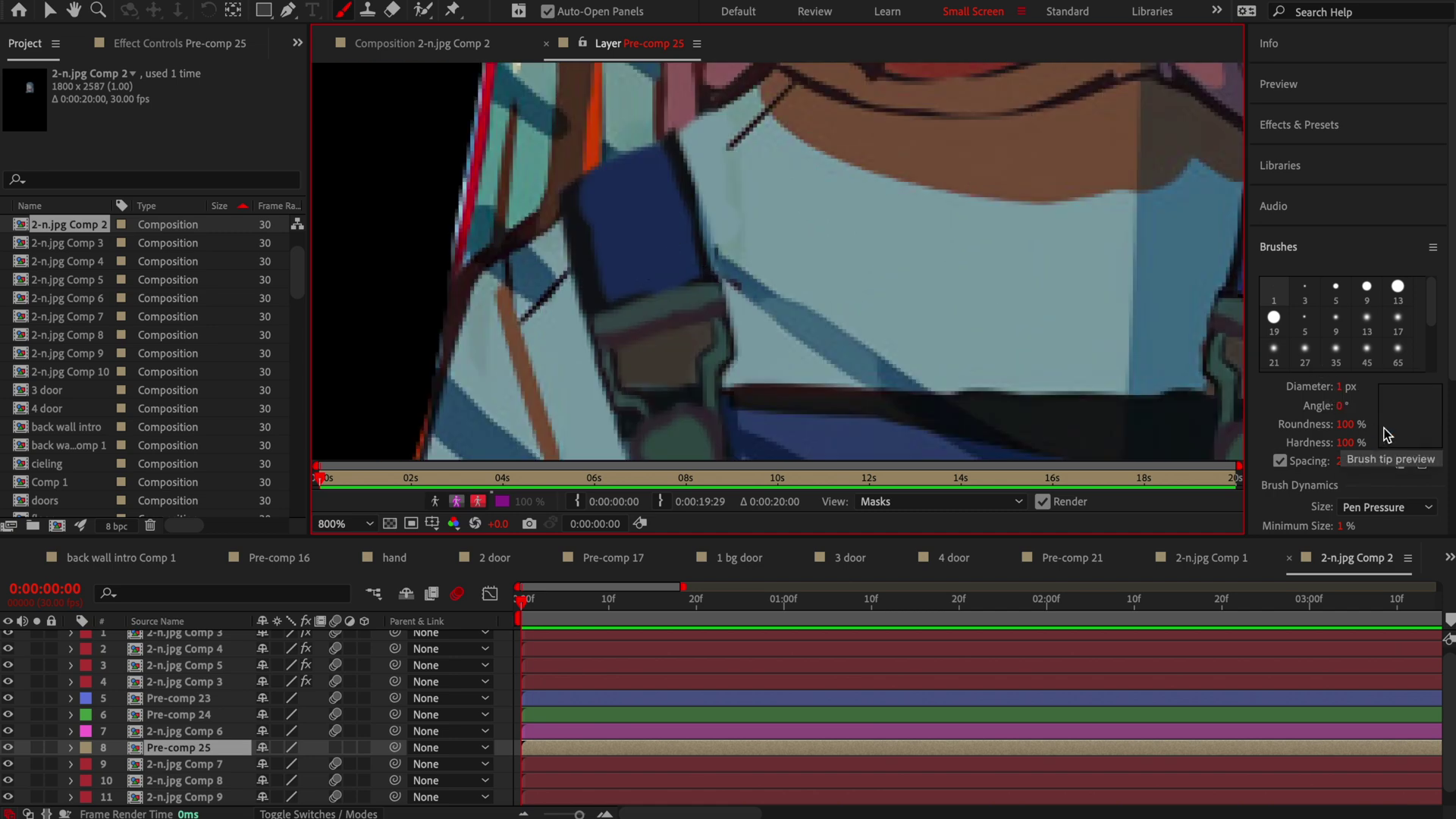
pyautogui.scroll(-1, 1330, 338)
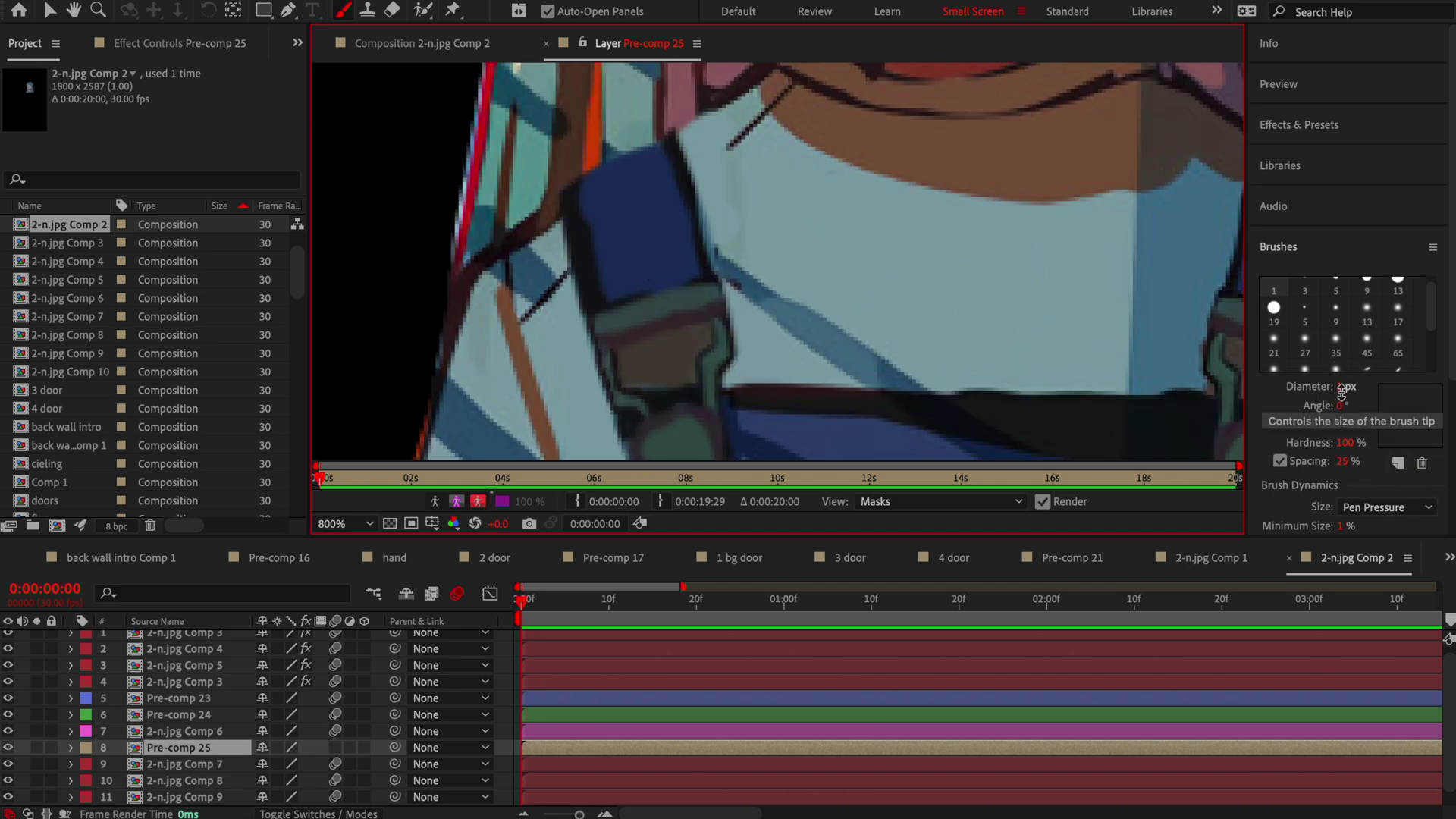
pyautogui.click(1321, 247)
pyautogui.click(1412, 327)
pyautogui.moveTo(252, 606); pyautogui.dragTo(254, 624)
pyautogui.click(517, 444)
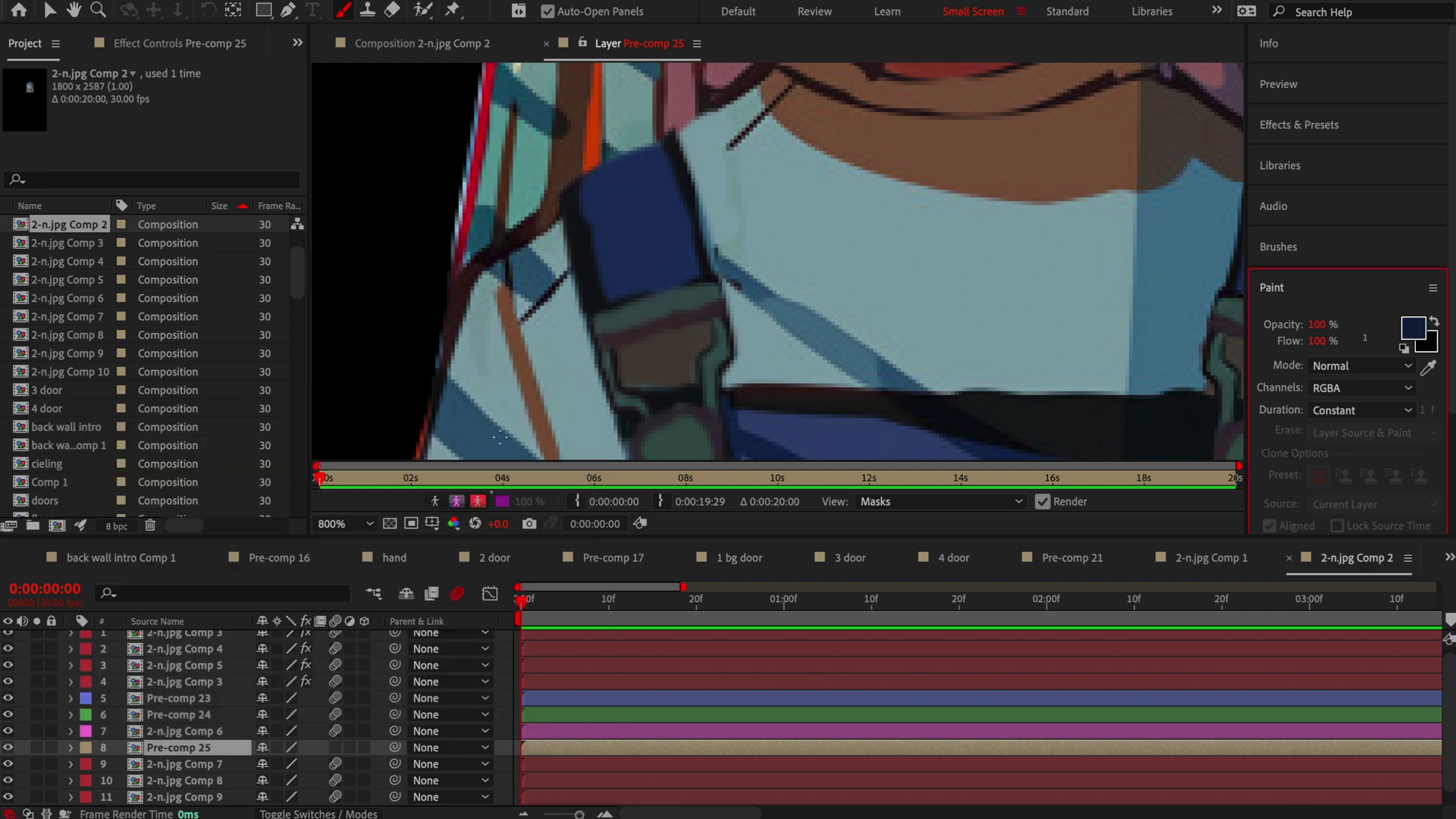
# Paint dark blue over the top of the strap with the 5 px brush.
pyautogui.click(1320, 247)
pyautogui.click(1336, 284)
pyautogui.moveTo(694, 257); pyautogui.dragTo(666, 242)
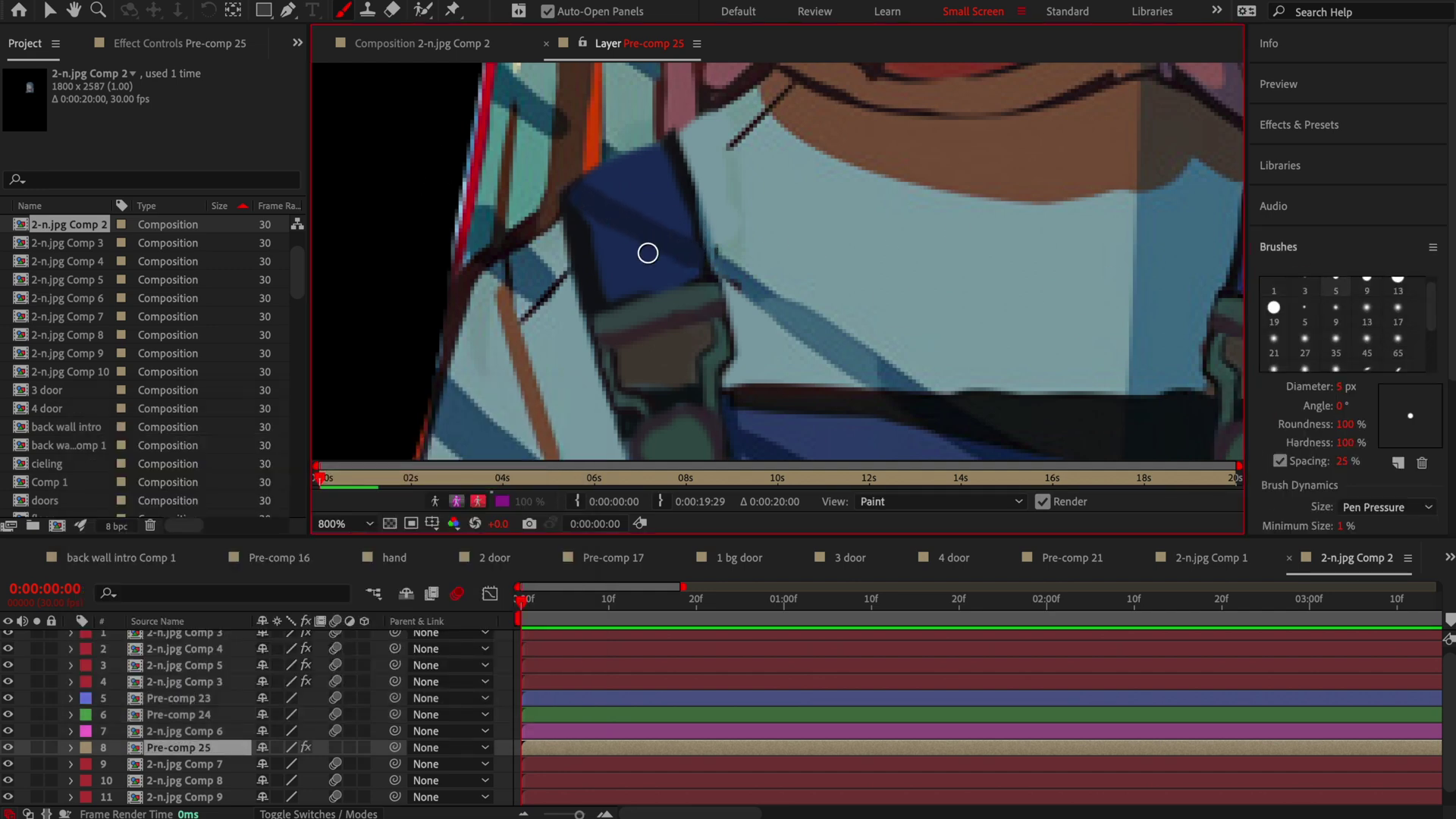
pyautogui.scroll(-3, 691, 250)
pyautogui.scroll(3, 636, 328)
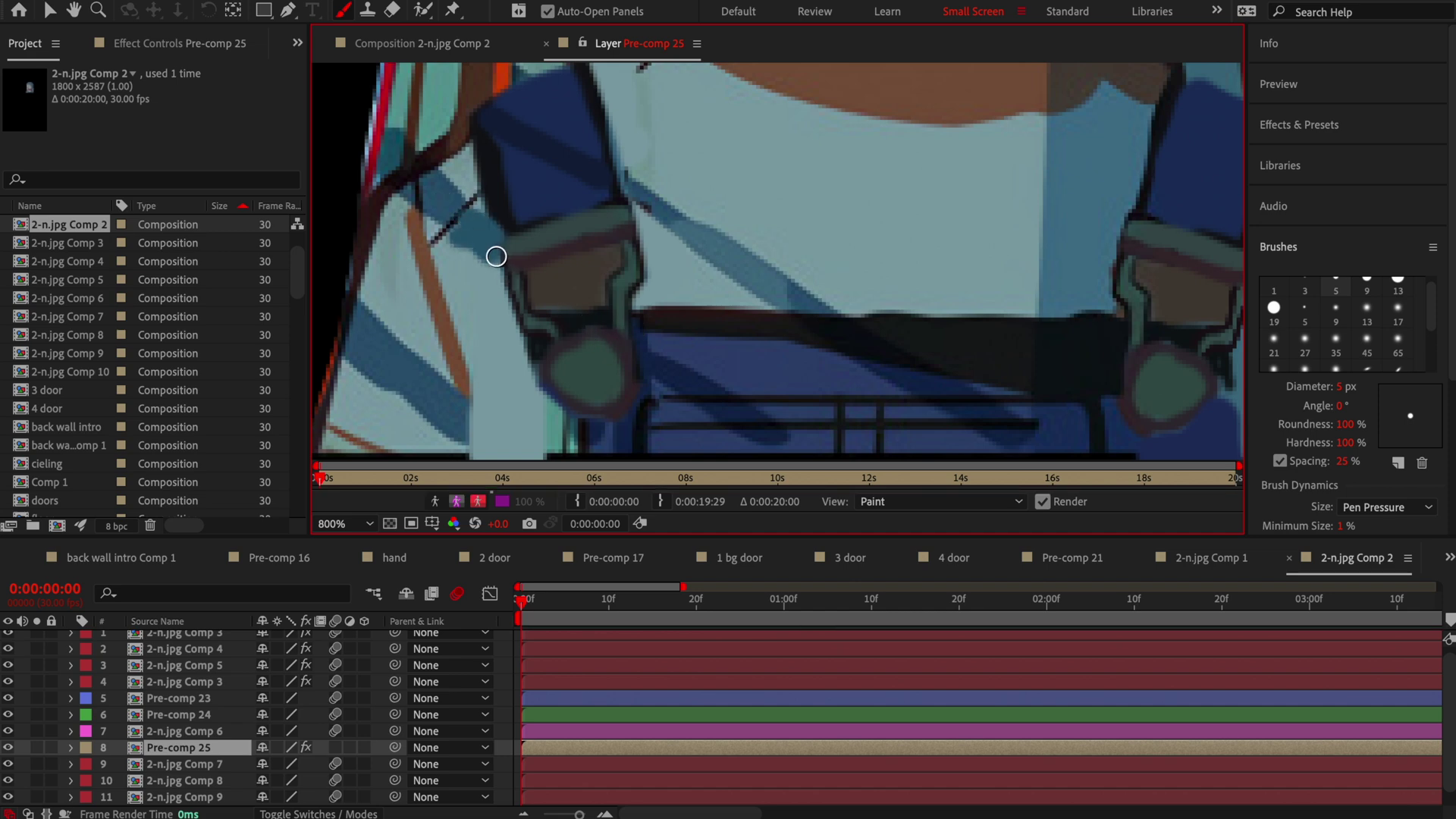
pyautogui.scroll(-1, 545, 231)
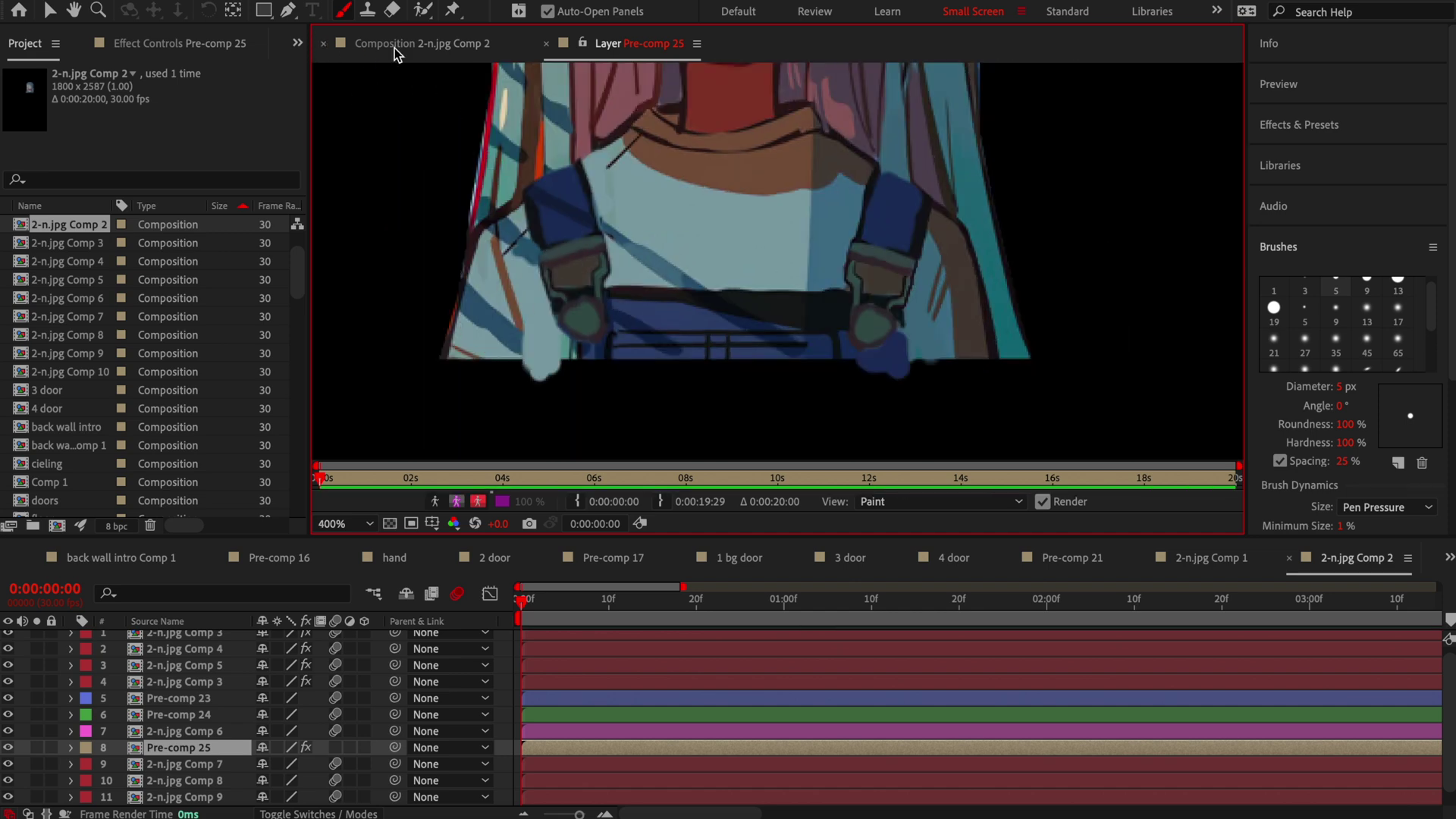
pyautogui.scroll(2, 675, 119)
pyautogui.click(1273, 309)
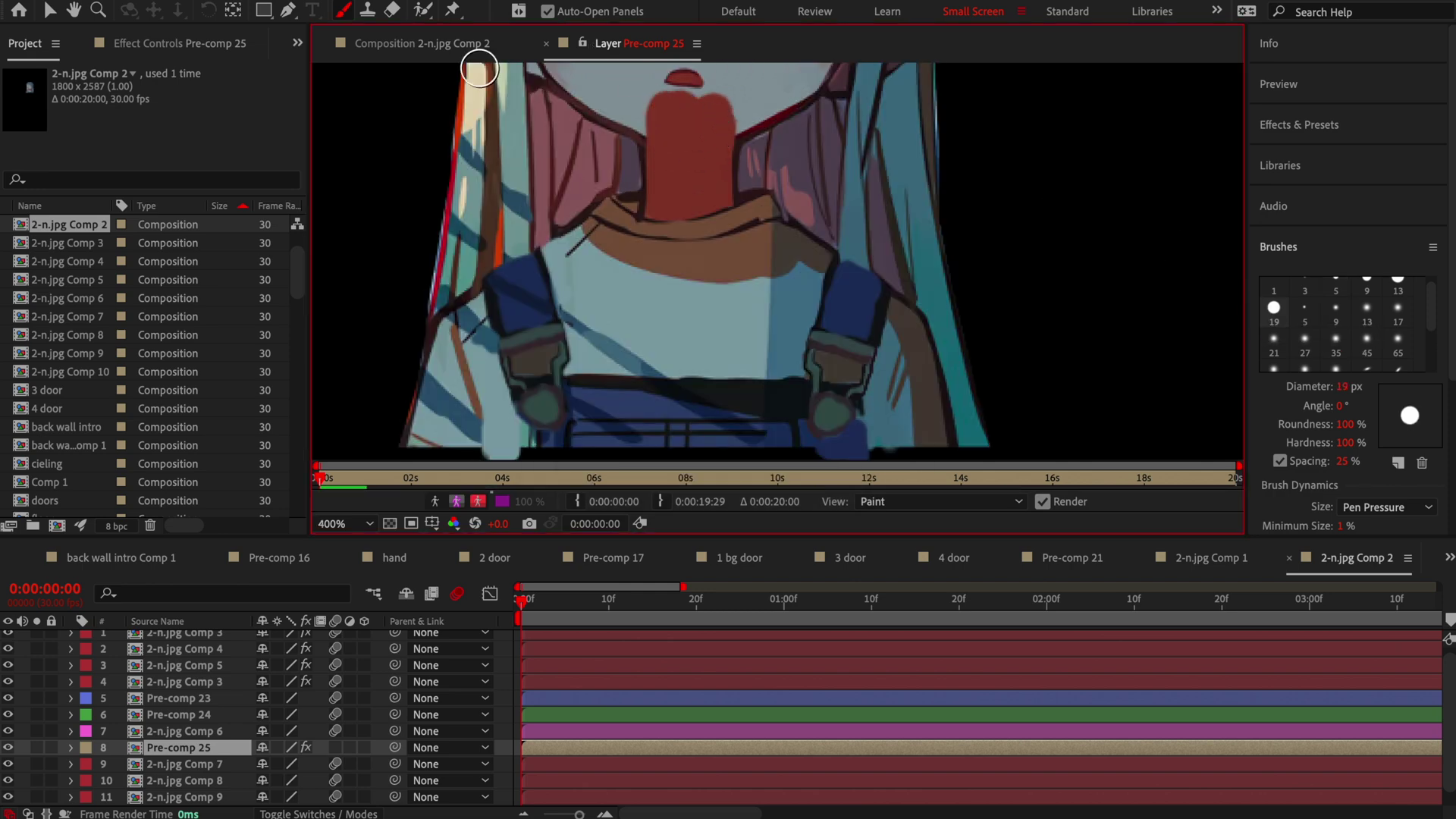
# Back in 2-n.jpg Comp 2, pre-compose the Pre-comp 25 layer into a new precomp.
pyautogui.click(455, 44)
pyautogui.rightClick(562, 748)
pyautogui.click(608, 693)
pyautogui.click(848, 528)
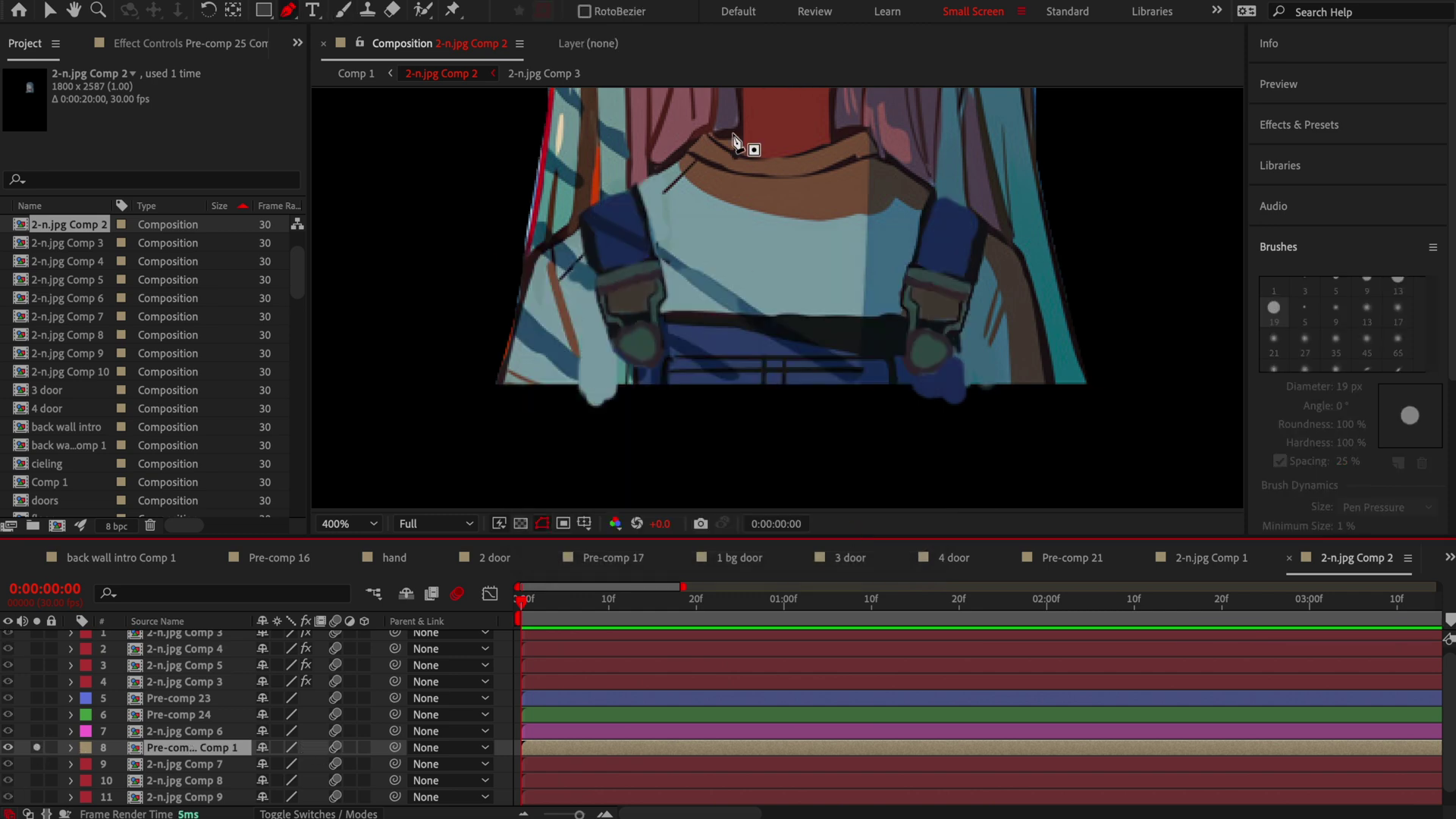
# Start the mask at the neck and add points at the figure's lower left and lower right.
pyautogui.scroll(-4, 734, 140)
pyautogui.scroll(5, 732, 227)
pyautogui.moveTo(744, 172); pyautogui.dragTo(735, 264)
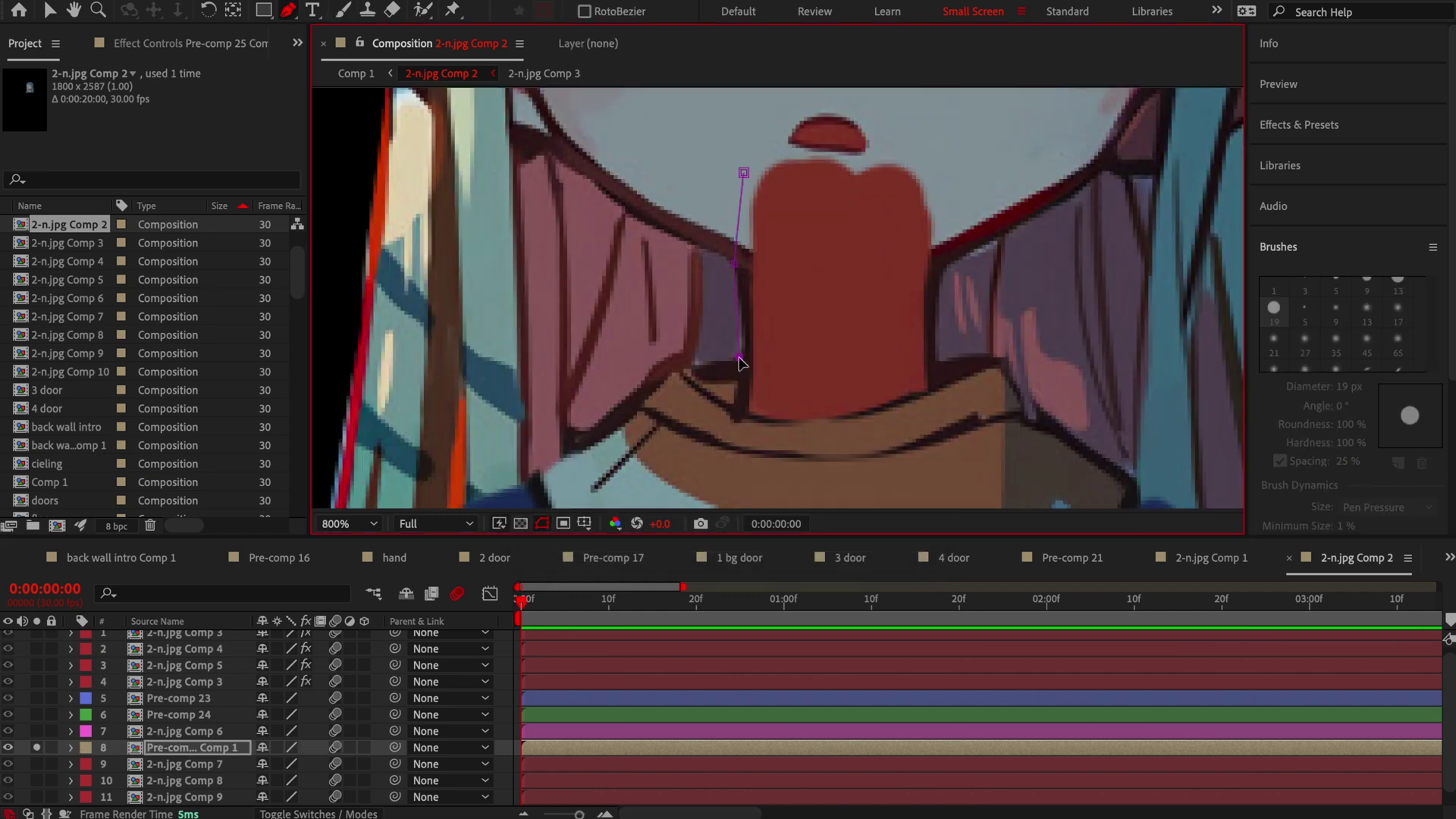
pyautogui.moveTo(565, 452); pyautogui.dragTo(750, 251)
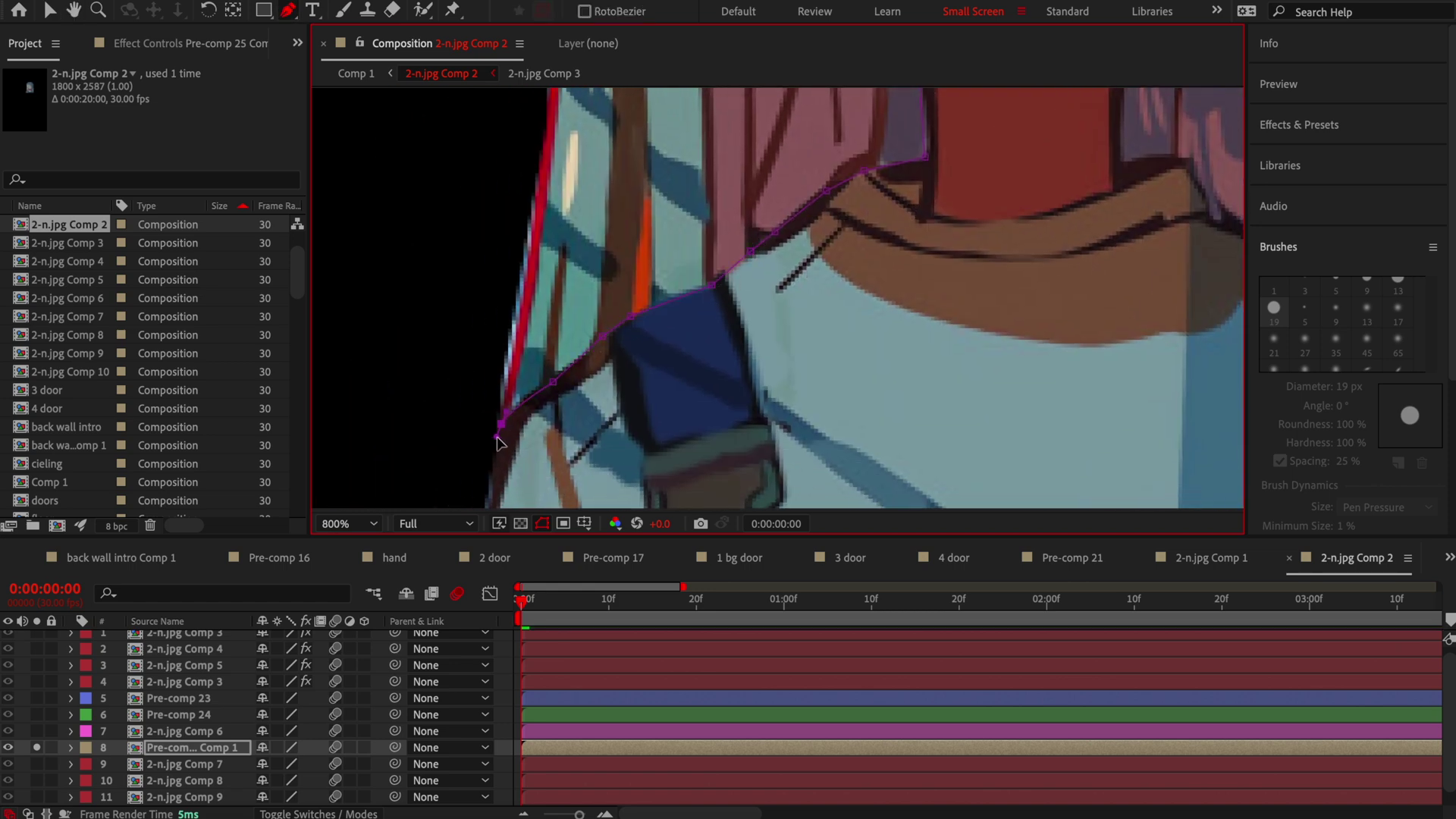
pyautogui.scroll(-4, 531, 386)
pyautogui.click(524, 381)
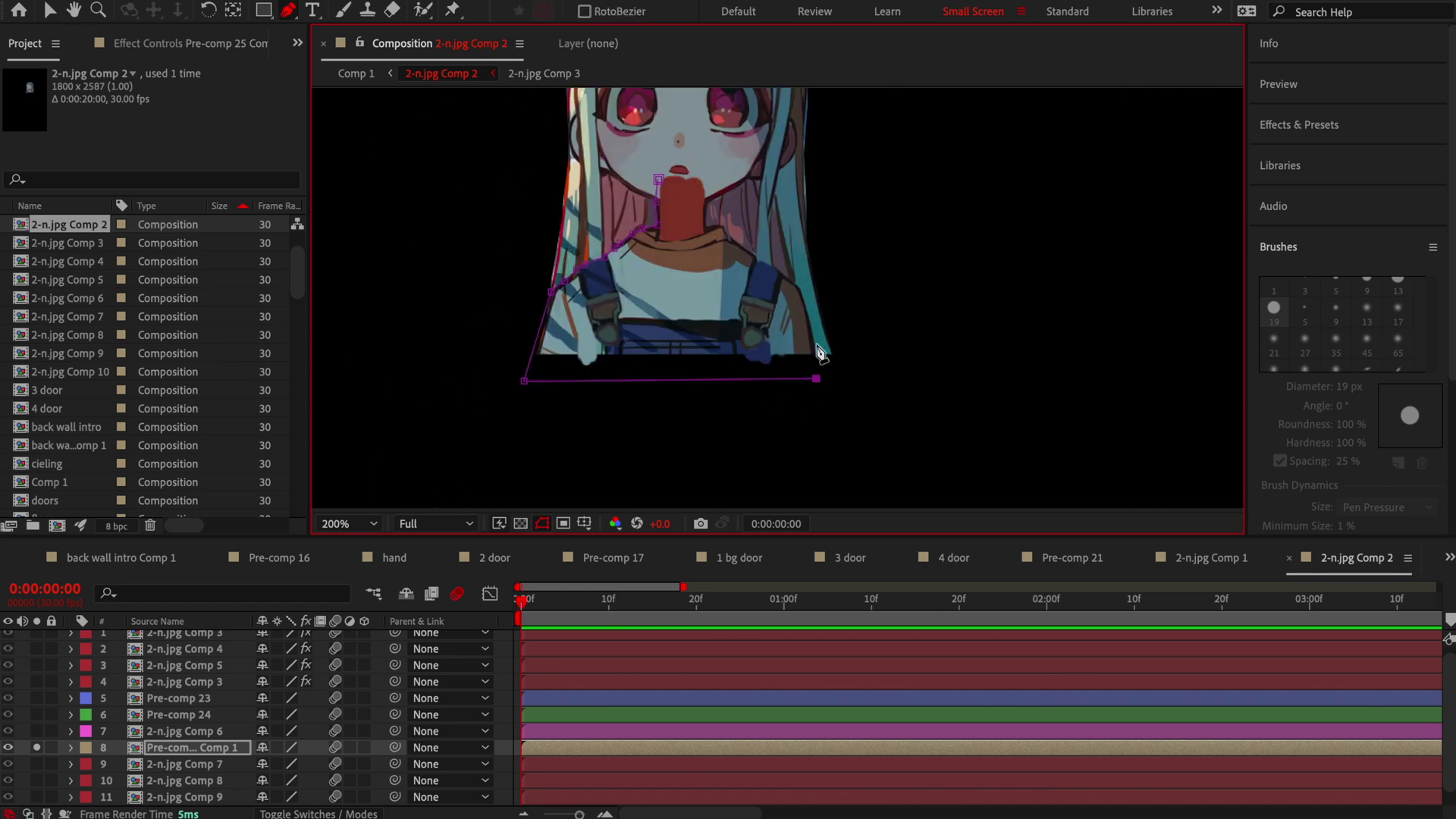
pyautogui.scroll(4, 818, 353)
pyautogui.click(817, 379)
# Trace the mask up the right strap edge to the collar and close it across the chin.
pyautogui.moveTo(748, 143); pyautogui.dragTo(968, 399)
pyautogui.click(945, 349)
pyautogui.click(874, 295)
pyautogui.click(826, 270)
pyautogui.click(794, 245)
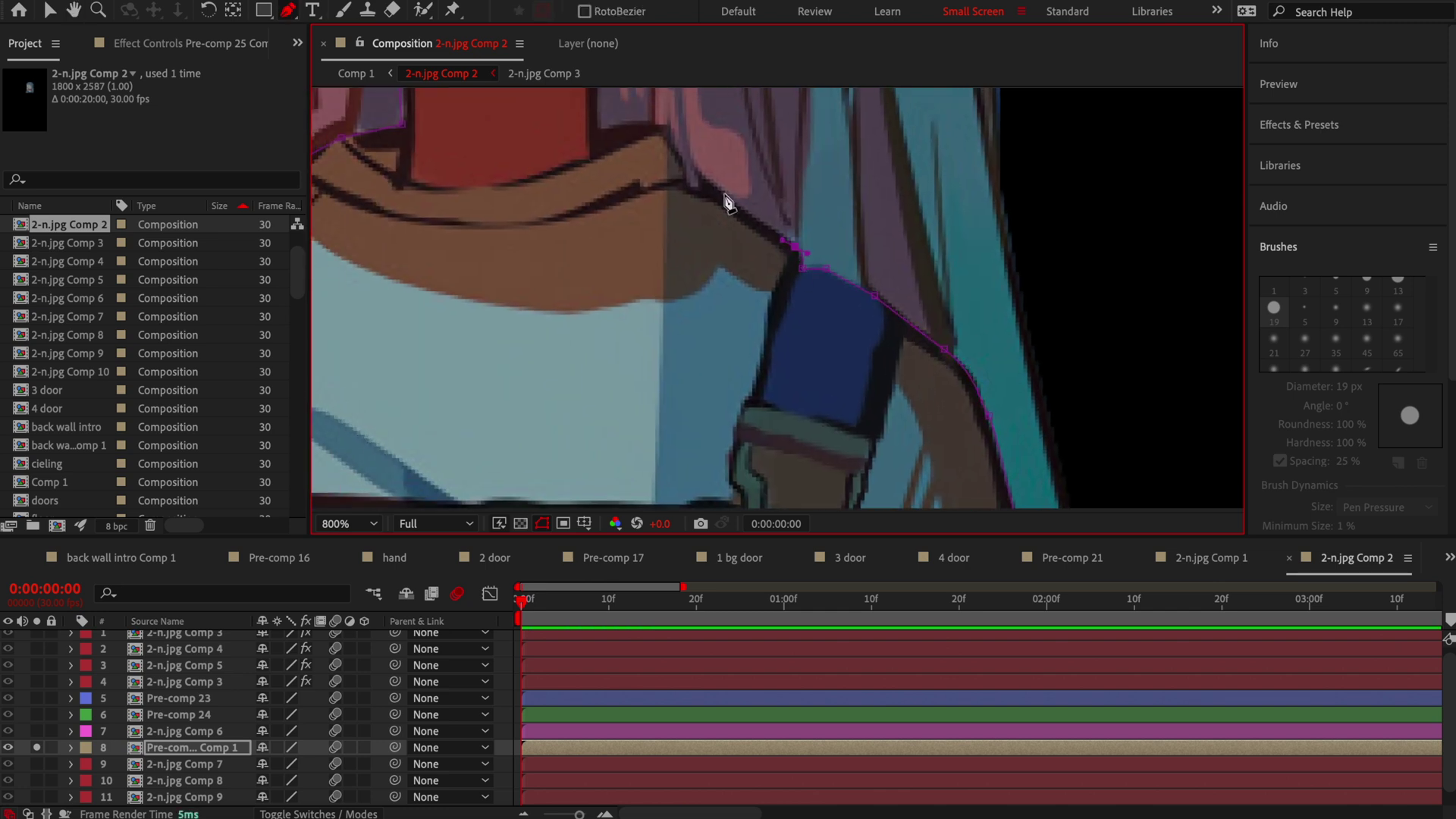
pyautogui.moveTo(667, 129); pyautogui.dragTo(873, 351)
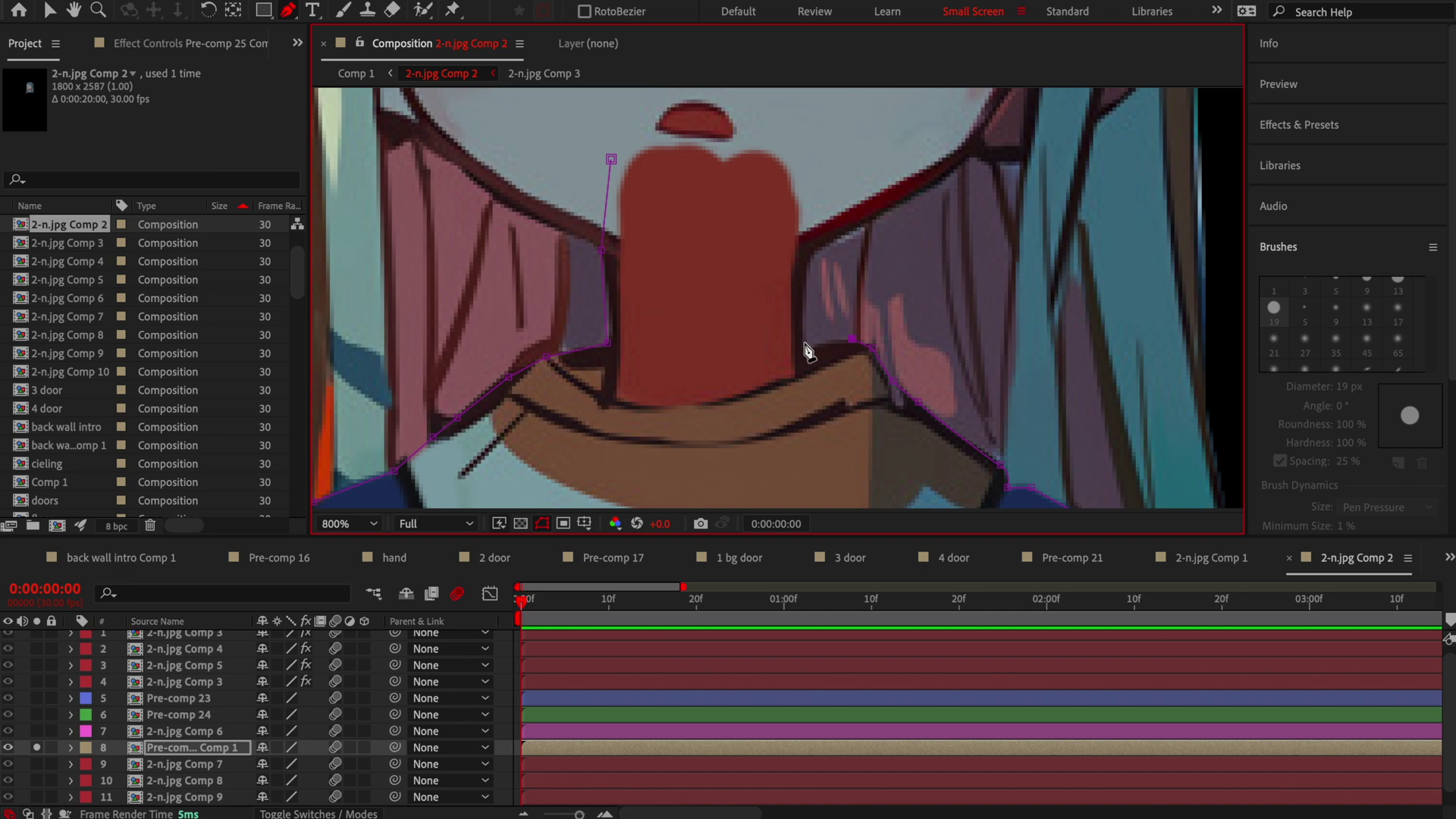
pyautogui.doubleClick(795, 159)
# Zoom out and set the current time to 0:00:06:13.
pyautogui.scroll(-3, 790, 136)
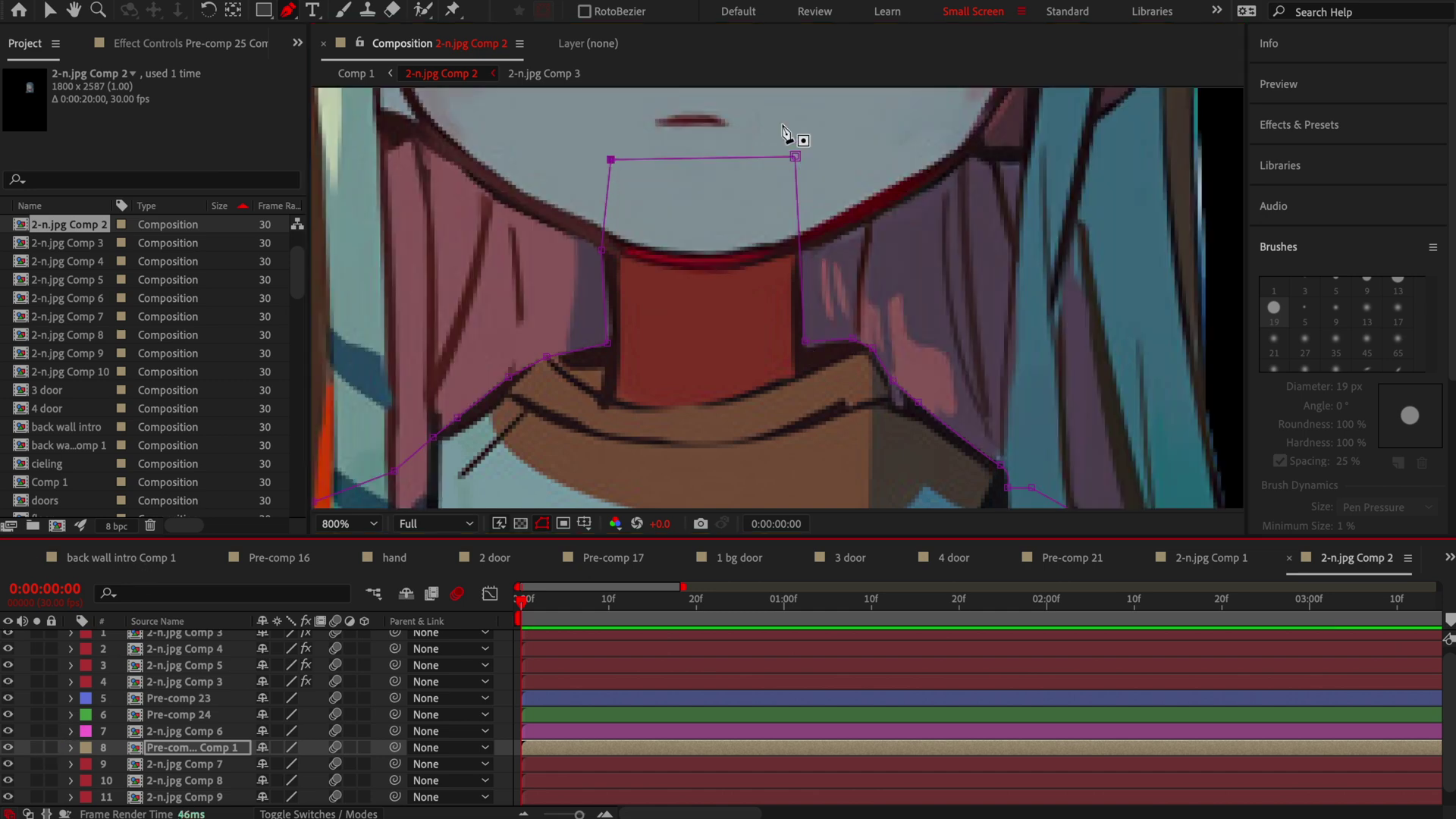
pyautogui.scroll(-3, 790, 137)
pyautogui.scroll(-3, 914, 734)
pyautogui.click(895, 601)
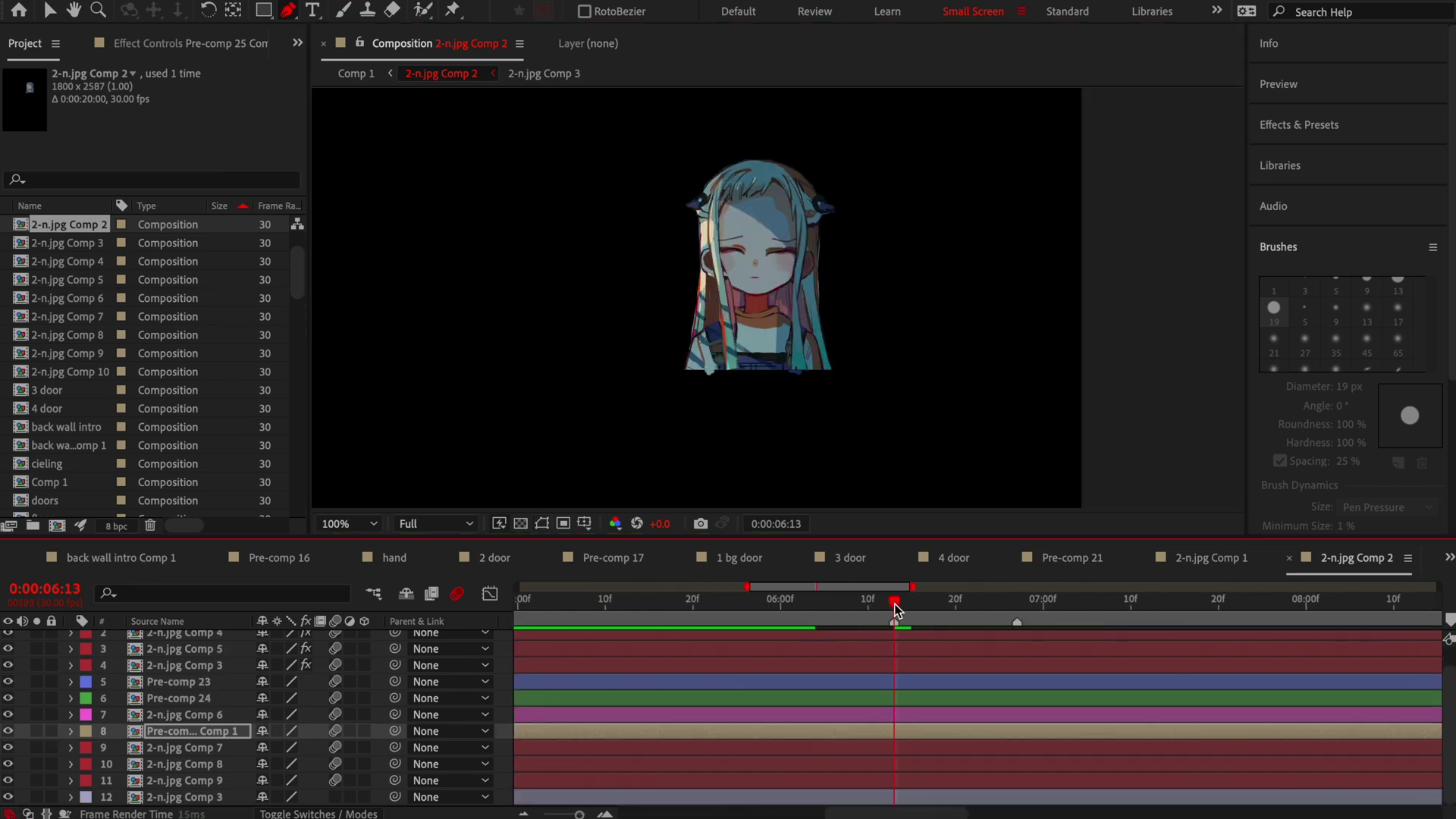
# Preview playback from 6:13, then scrub the current time to 6:26.
pyautogui.press('space')
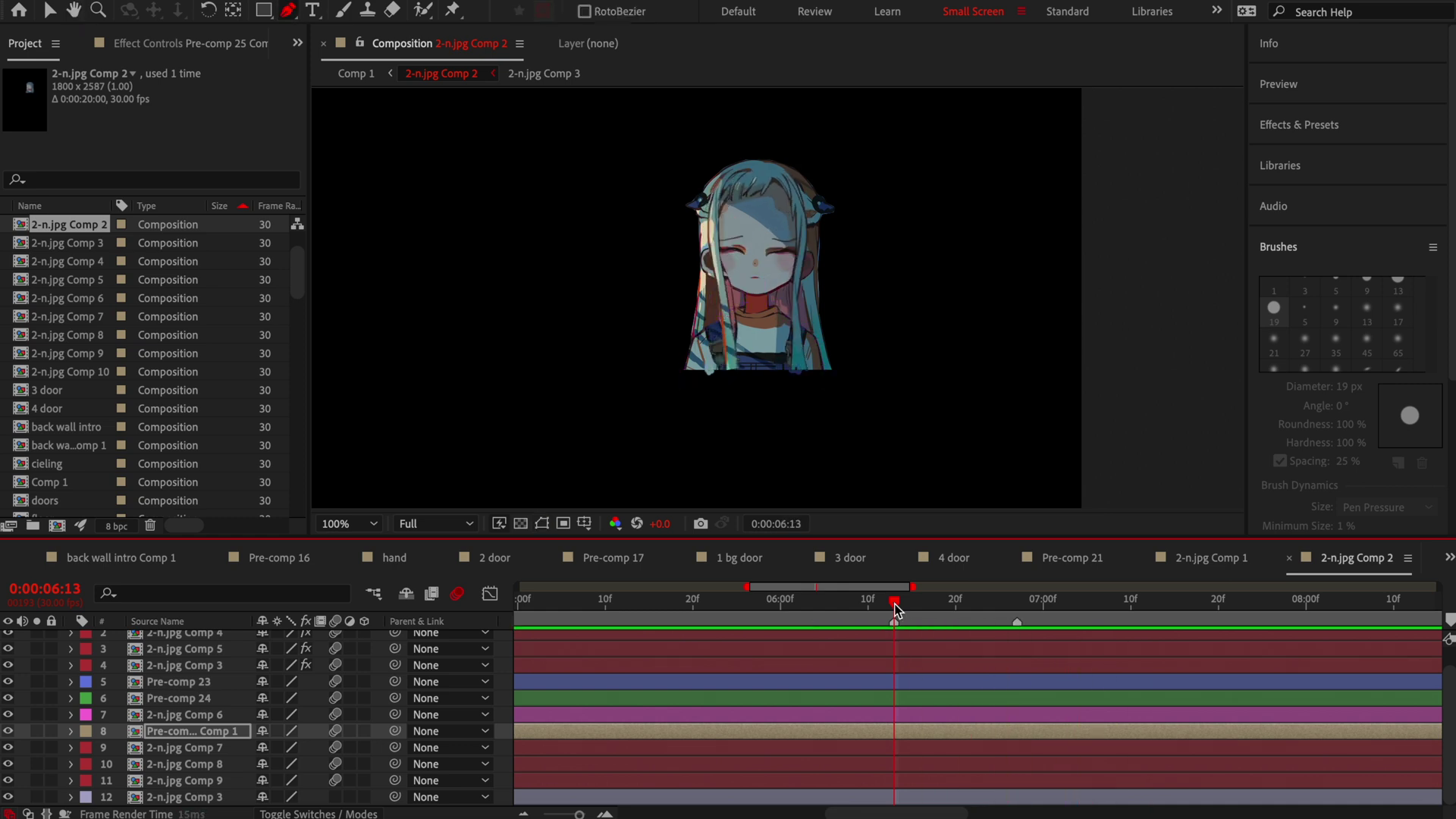
pyautogui.press('space')
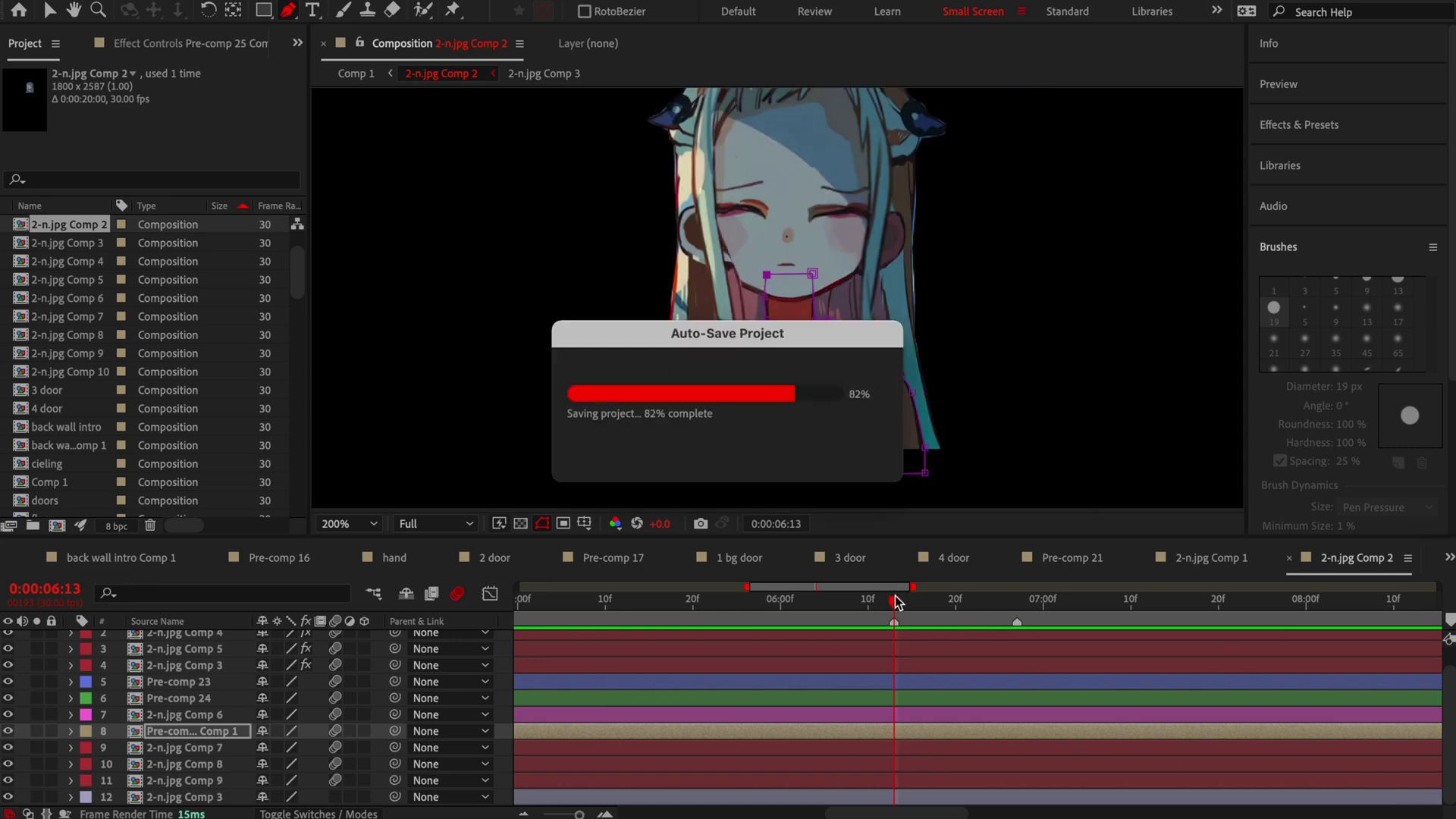
pyautogui.click(948, 601)
pyautogui.moveTo(950, 605); pyautogui.dragTo(1009, 603)
# Open the 2-n.jpg Comp 5 precomp and its 2-n.jpg Comp 3 layer for brush painting.
pyautogui.click(977, 654)
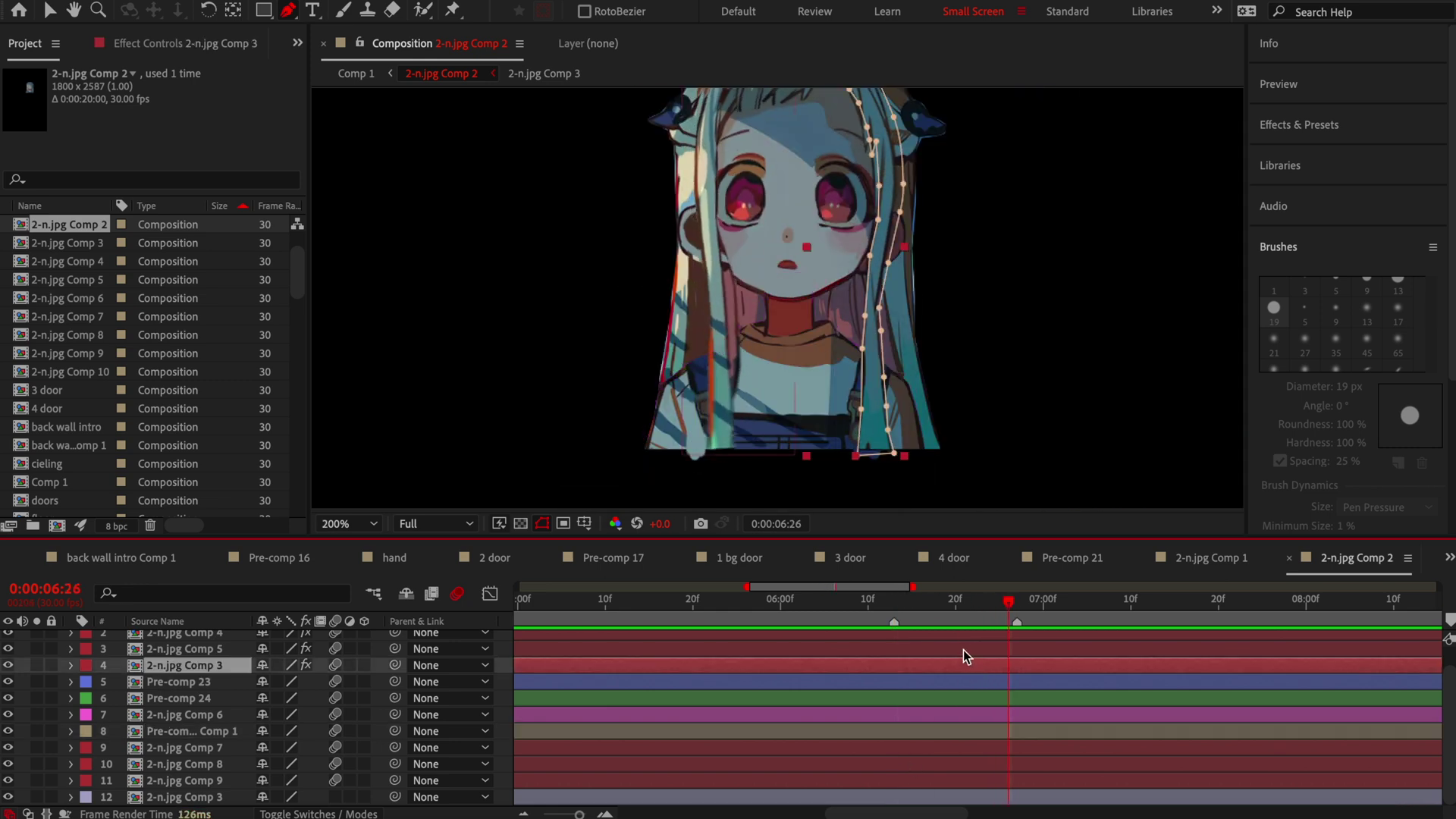
pyautogui.doubleClick(954, 646)
pyautogui.hotkey('ctrl', 'b')
pyautogui.doubleClick(672, 637)
# Set the brush to 5 px, paint a small dab, and close the layer and Comp 5 tabs.
pyautogui.scroll(2, 705, 228)
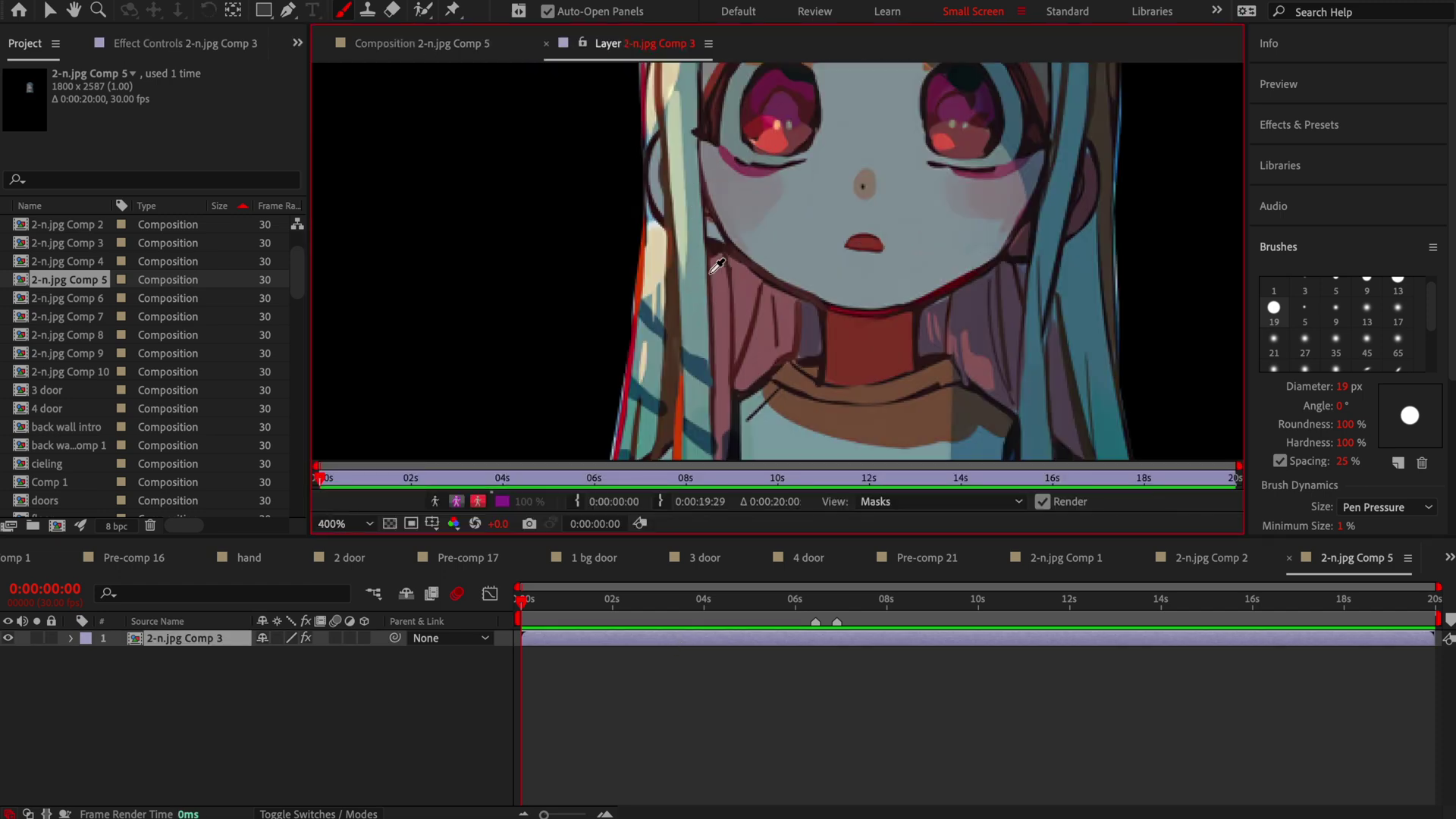
pyautogui.click(1335, 289)
pyautogui.click(718, 251)
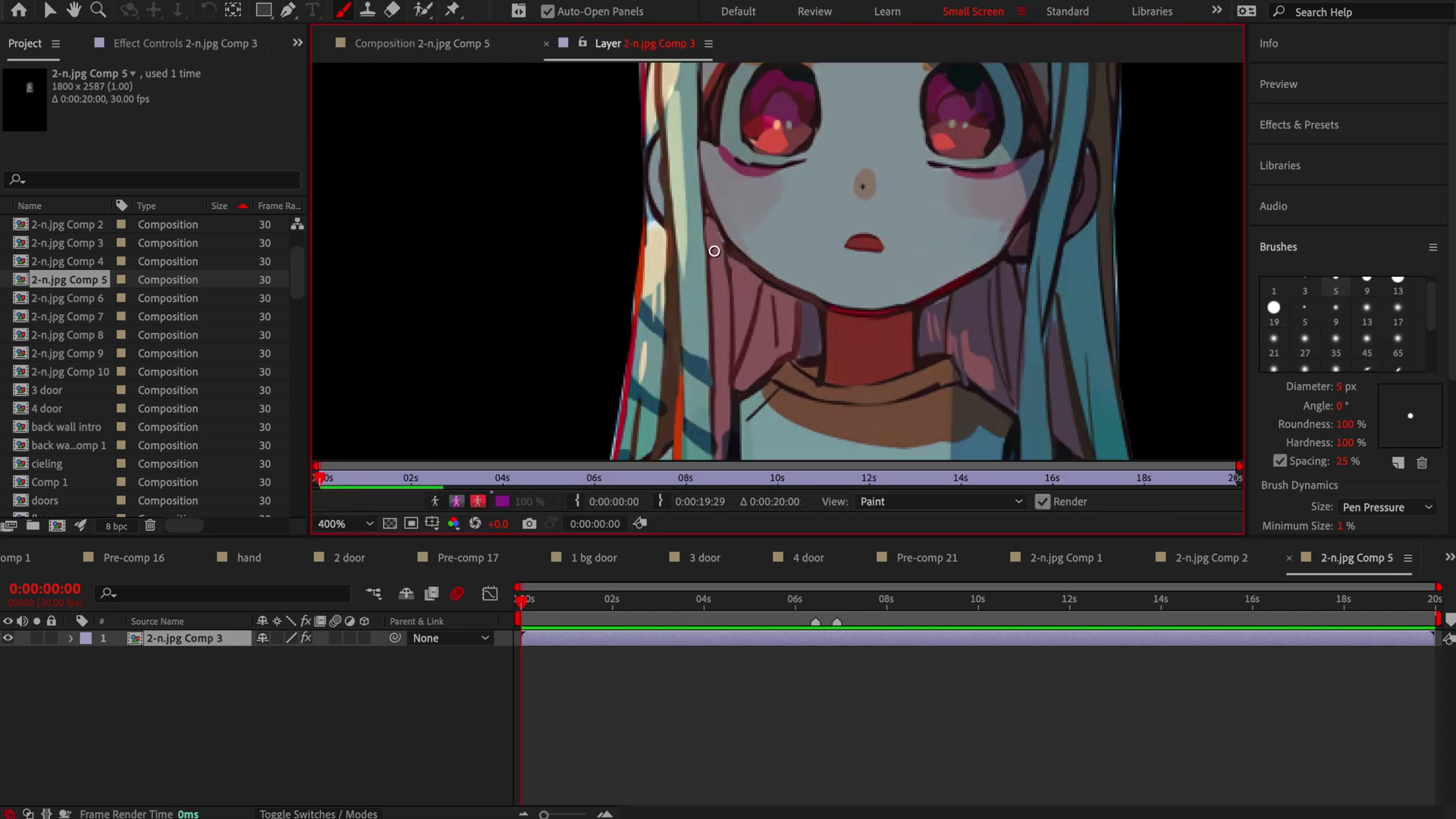
pyautogui.click(546, 44)
pyautogui.click(1289, 559)
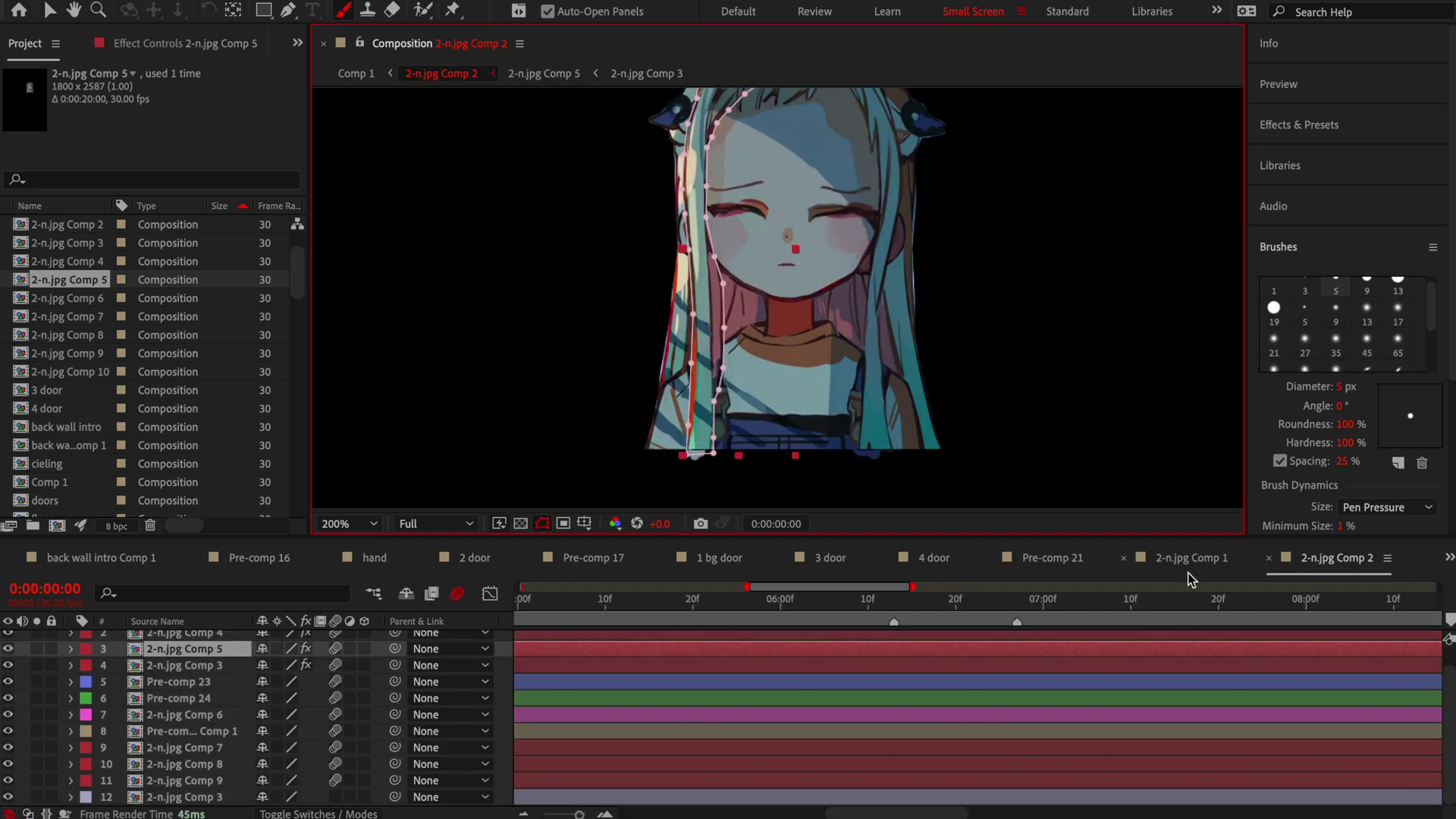
# At 6:13, place four puppet pins along the 2-n.jpg Comp 7 hair strip.
pyautogui.click(794, 747)
pyautogui.click(893, 601)
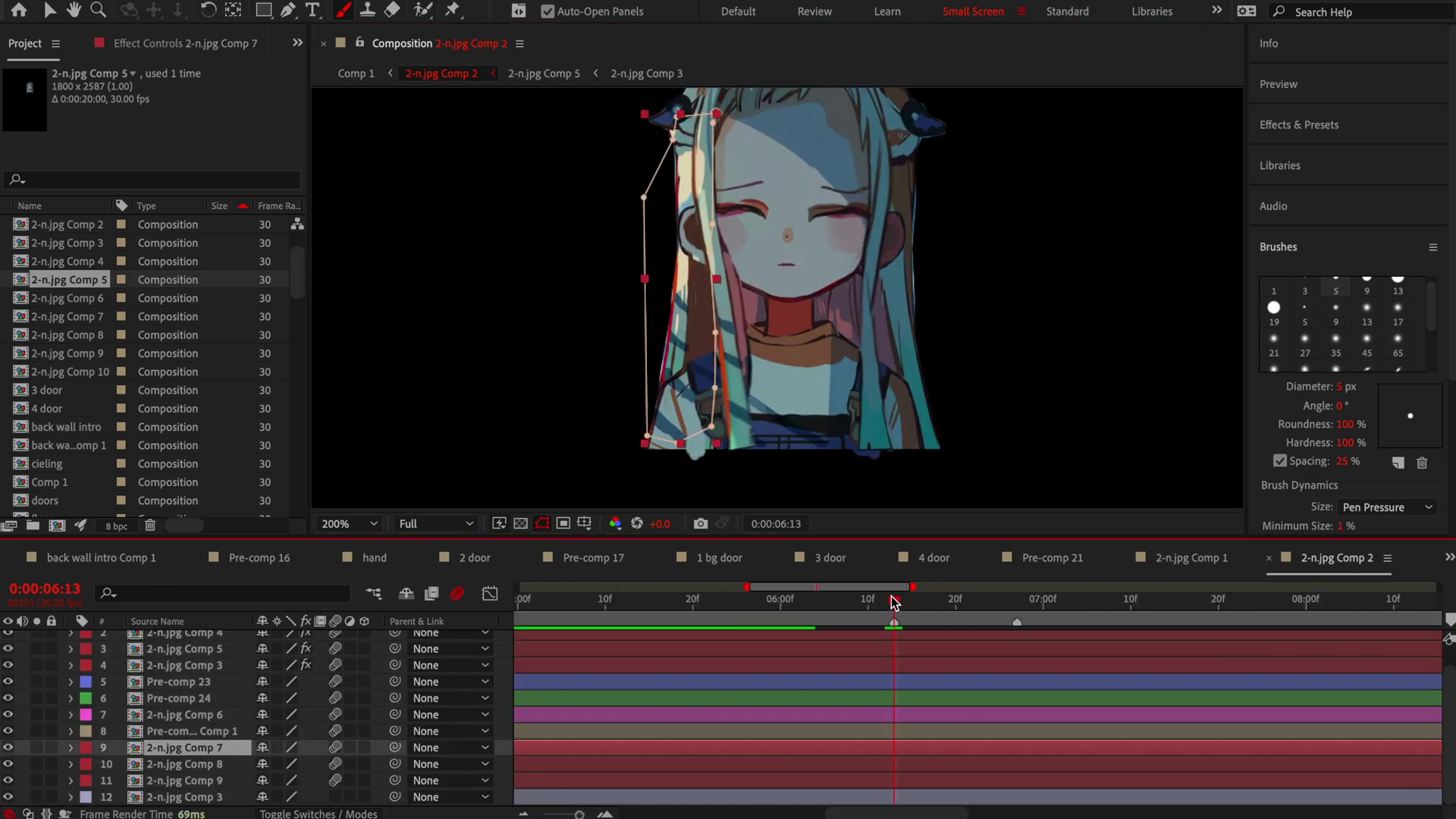
pyautogui.press('v')
pyautogui.click(453, 9)
pyautogui.click(36, 747)
pyautogui.click(715, 114)
pyautogui.click(671, 133)
pyautogui.click(691, 290)
pyautogui.click(681, 439)
pyautogui.click(37, 747)
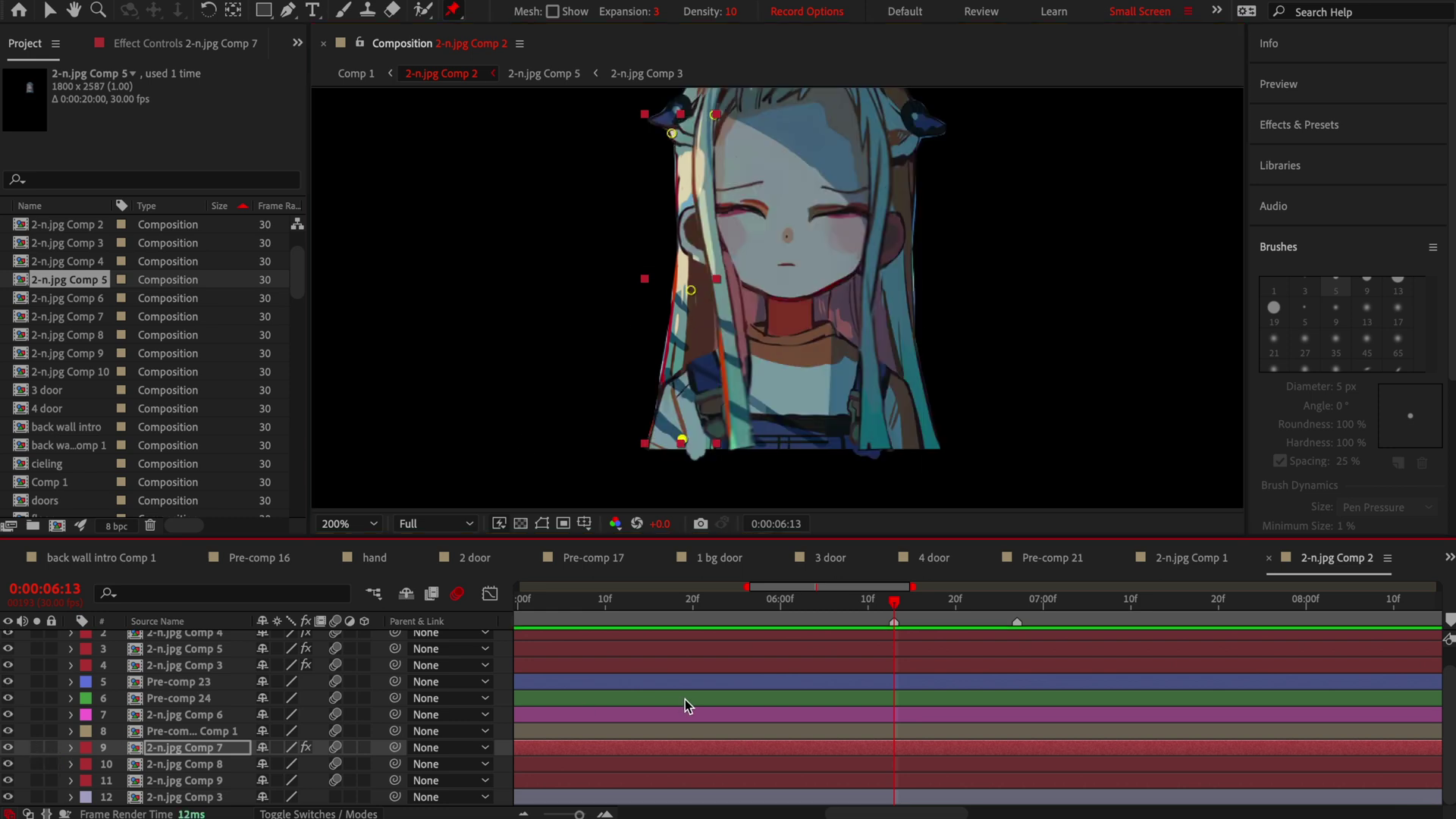
# Bend the Comp 7 middle pin at 6:22, copy the pin keys to 7:01, and offset Pin 3 earlier.
pyautogui.click(974, 605)
pyautogui.press('v')
pyautogui.moveTo(691, 290)
pyautogui.mouseDown()
pyautogui.moveTo(713, 291)
pyautogui.moveTo(703, 298)
pyautogui.mouseUp()
pyautogui.press('u')
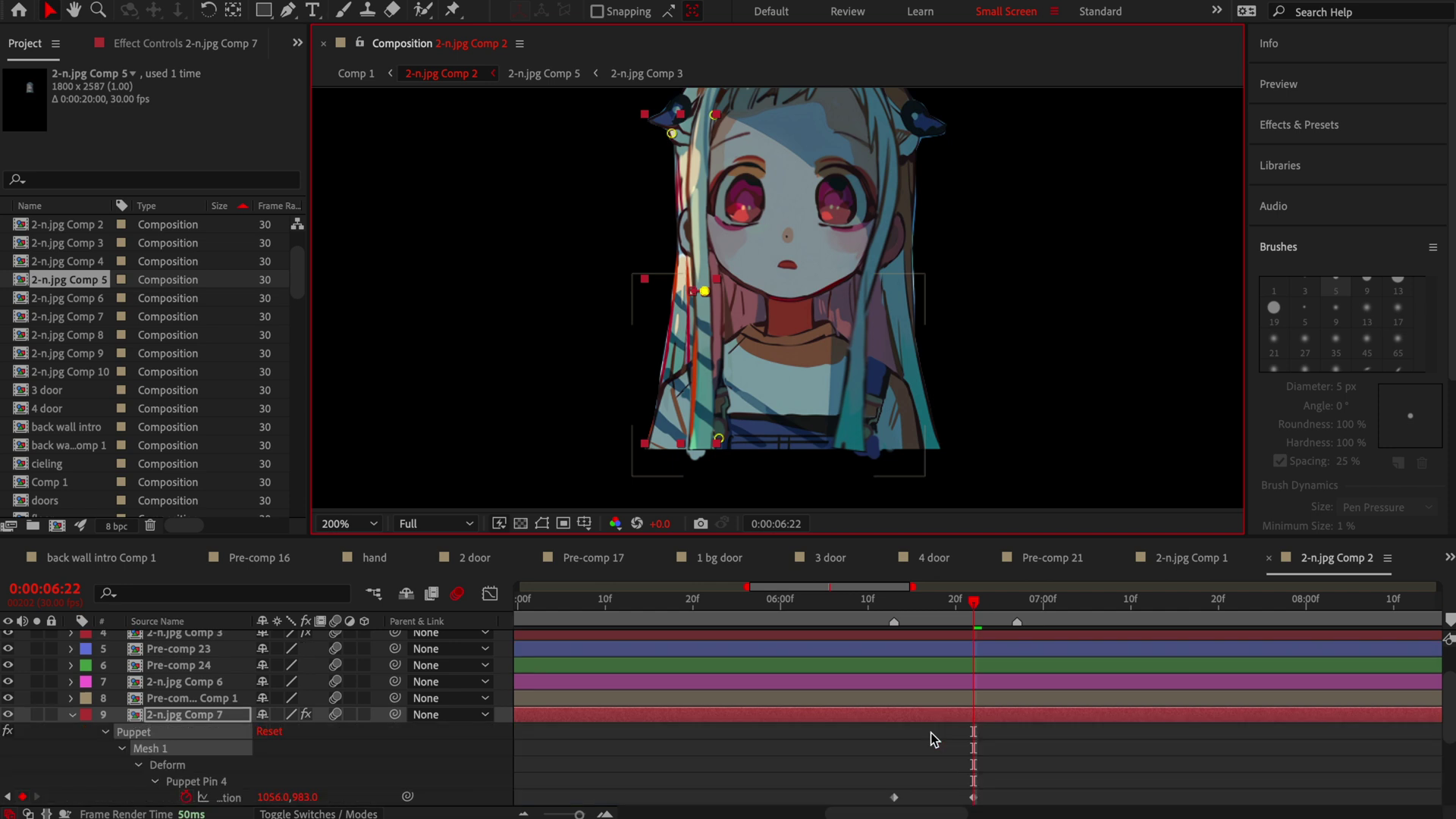
pyautogui.moveTo(1001, 708); pyautogui.dragTo(846, 807)
pyautogui.hotkey('ctrl', 'c')
pyautogui.click(1053, 612)
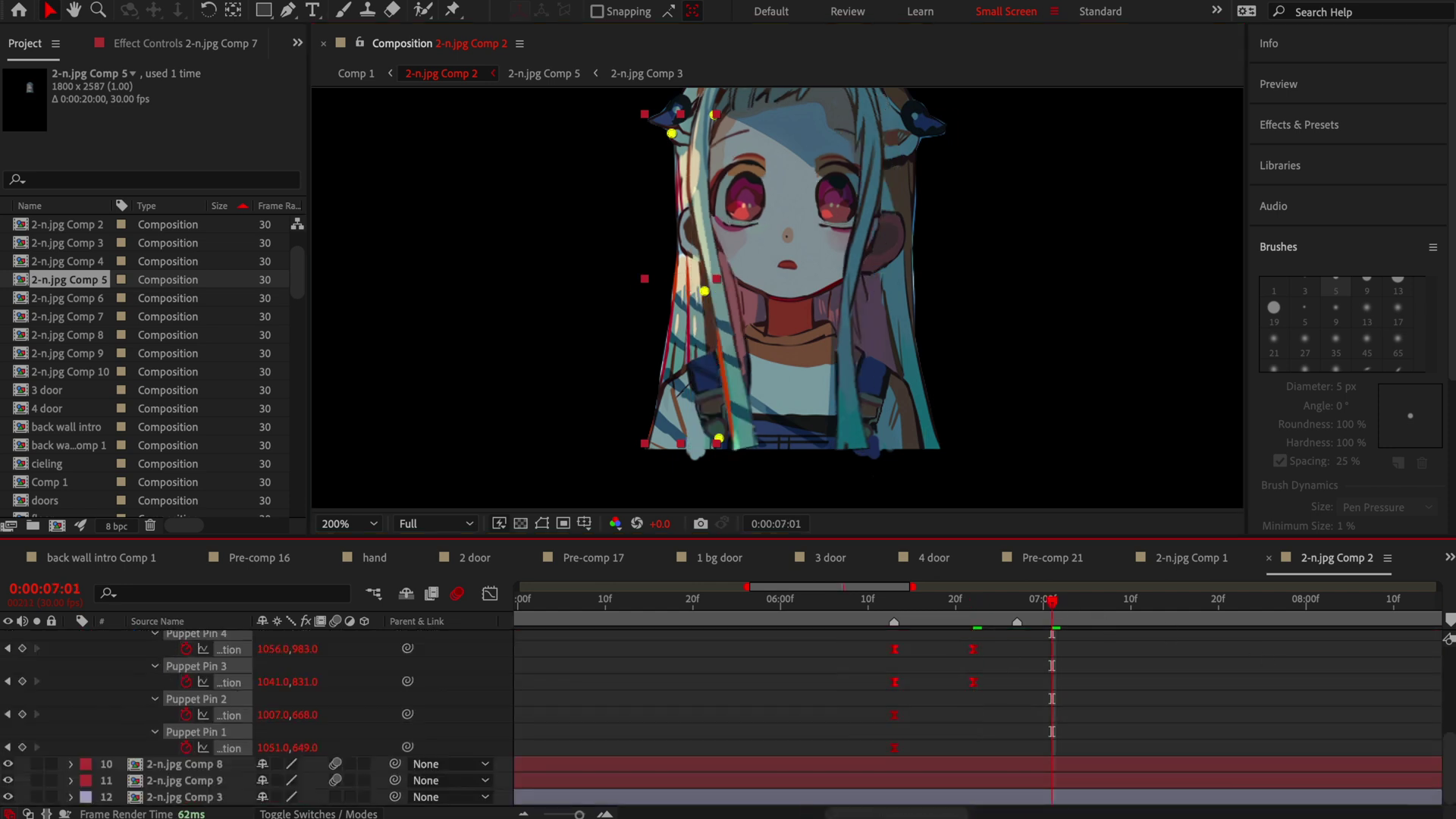
pyautogui.hotkey('ctrl', 'v')
pyautogui.moveTo(974, 764); pyautogui.dragTo(948, 764)
pyautogui.click(894, 605)
pyautogui.press('u')
# Place three puppet pins along the 2-n.jpg Comp 8 hair strip.
pyautogui.click(852, 764)
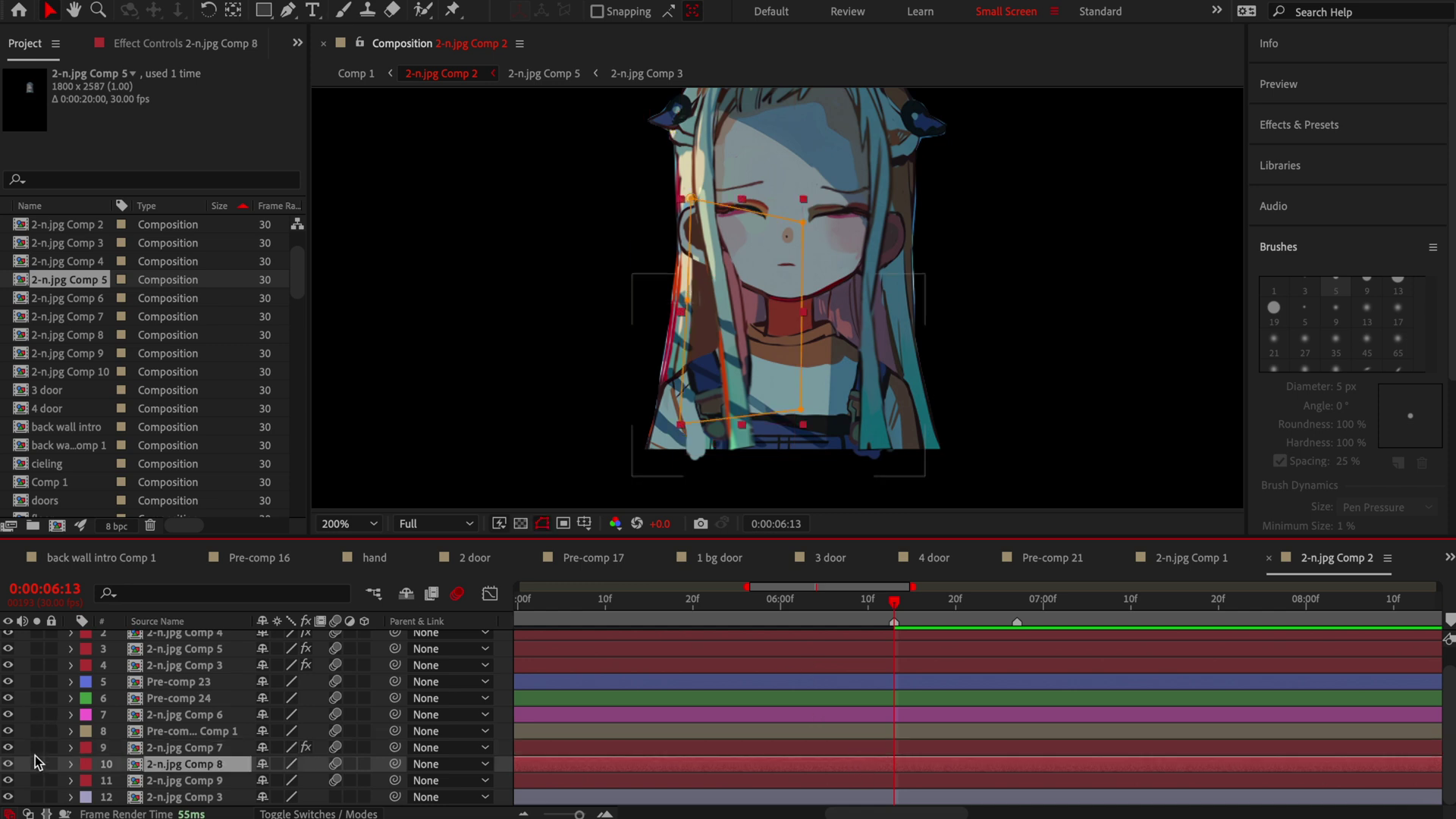
pyautogui.click(37, 763)
pyautogui.click(453, 9)
pyautogui.click(691, 202)
pyautogui.click(791, 225)
pyautogui.click(747, 307)
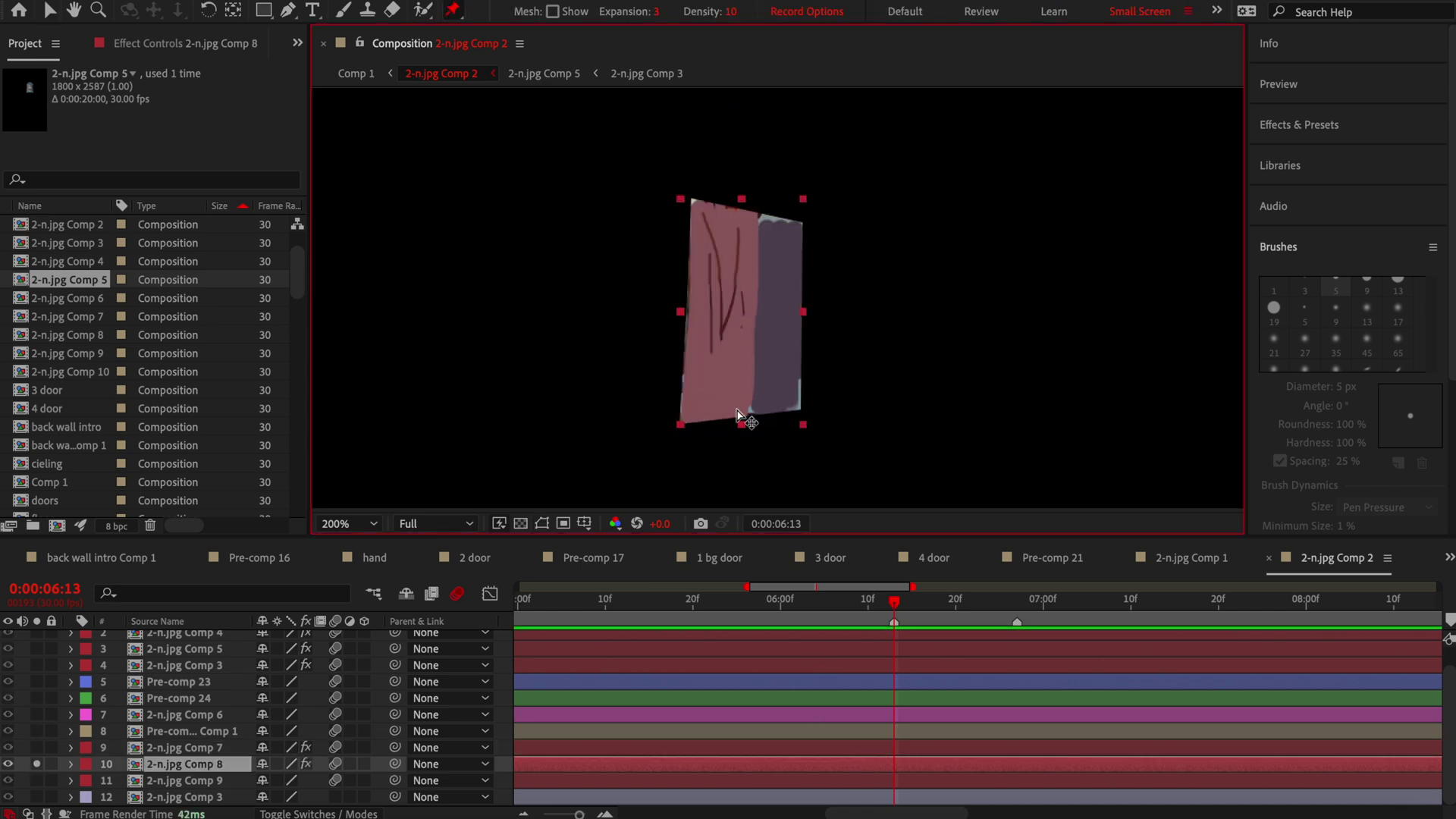
pyautogui.click(37, 764)
# Bend the Comp 8 strip at 6:21, paste the pin keys at 7:01, and offset Pin 3 earlier.
pyautogui.press('u')
pyautogui.click(961, 604)
pyautogui.press('v')
pyautogui.moveTo(735, 408); pyautogui.dragTo(762, 410)
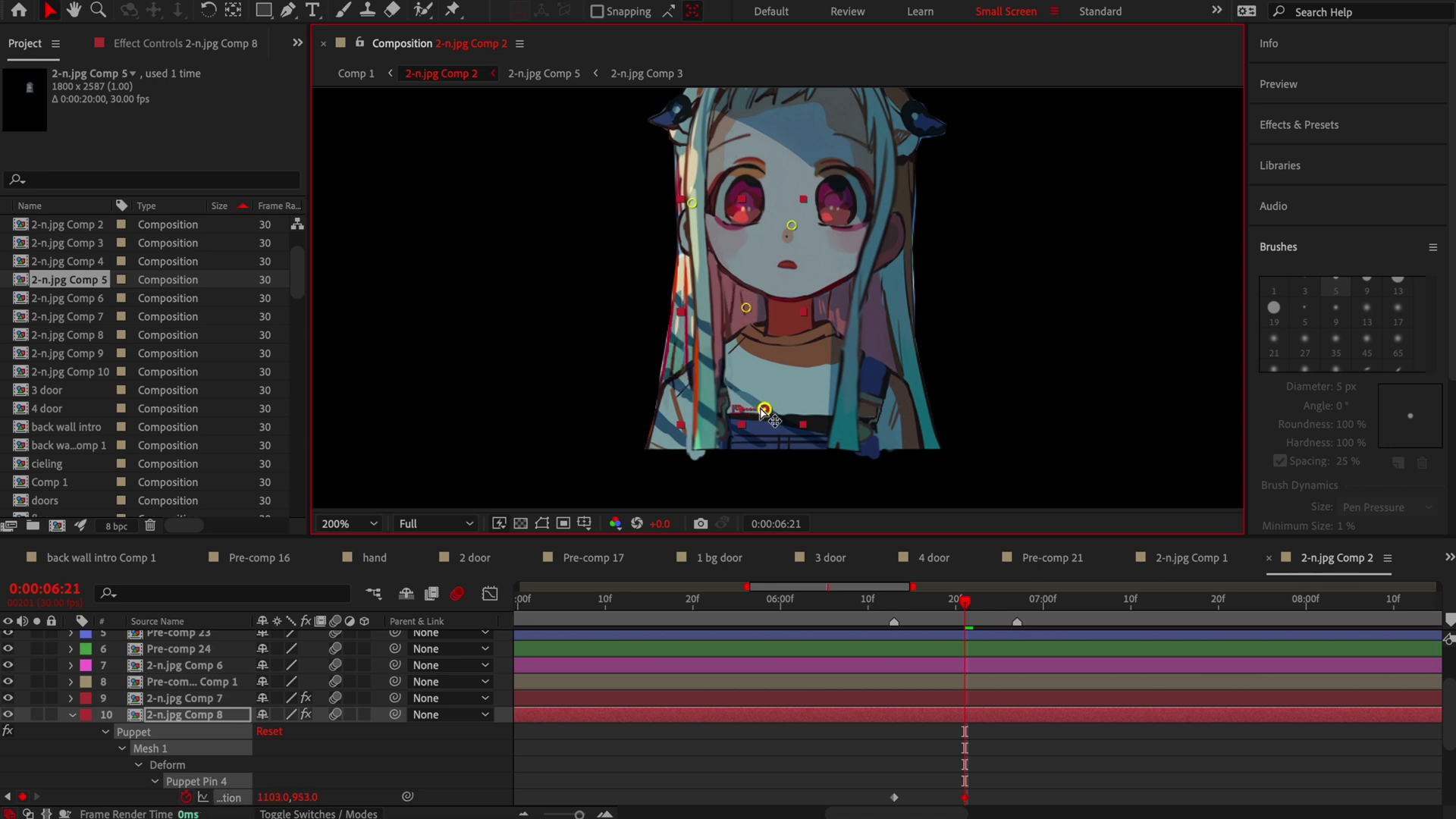
pyautogui.click(747, 325)
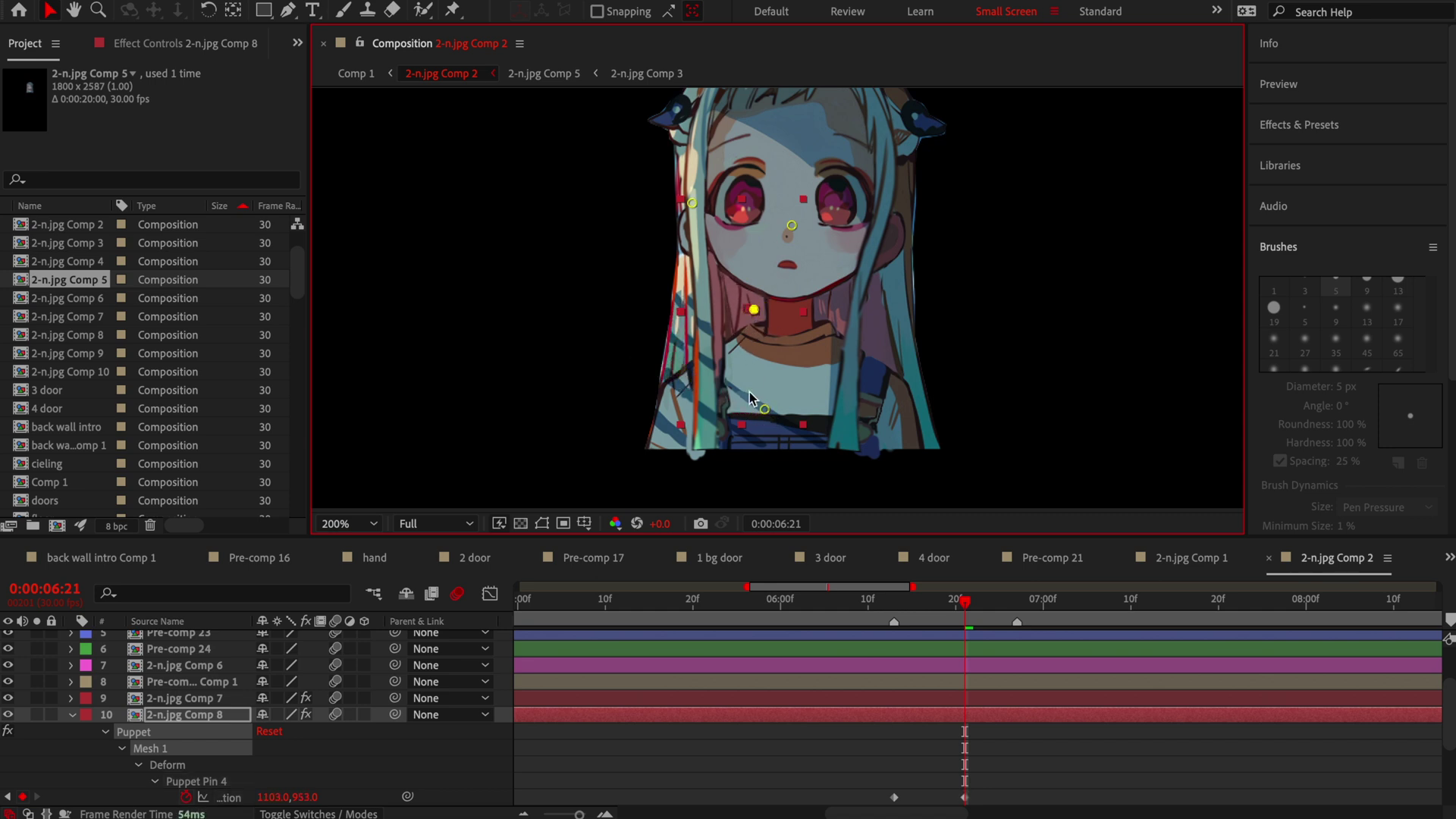
pyautogui.moveTo(986, 727); pyautogui.dragTo(874, 815)
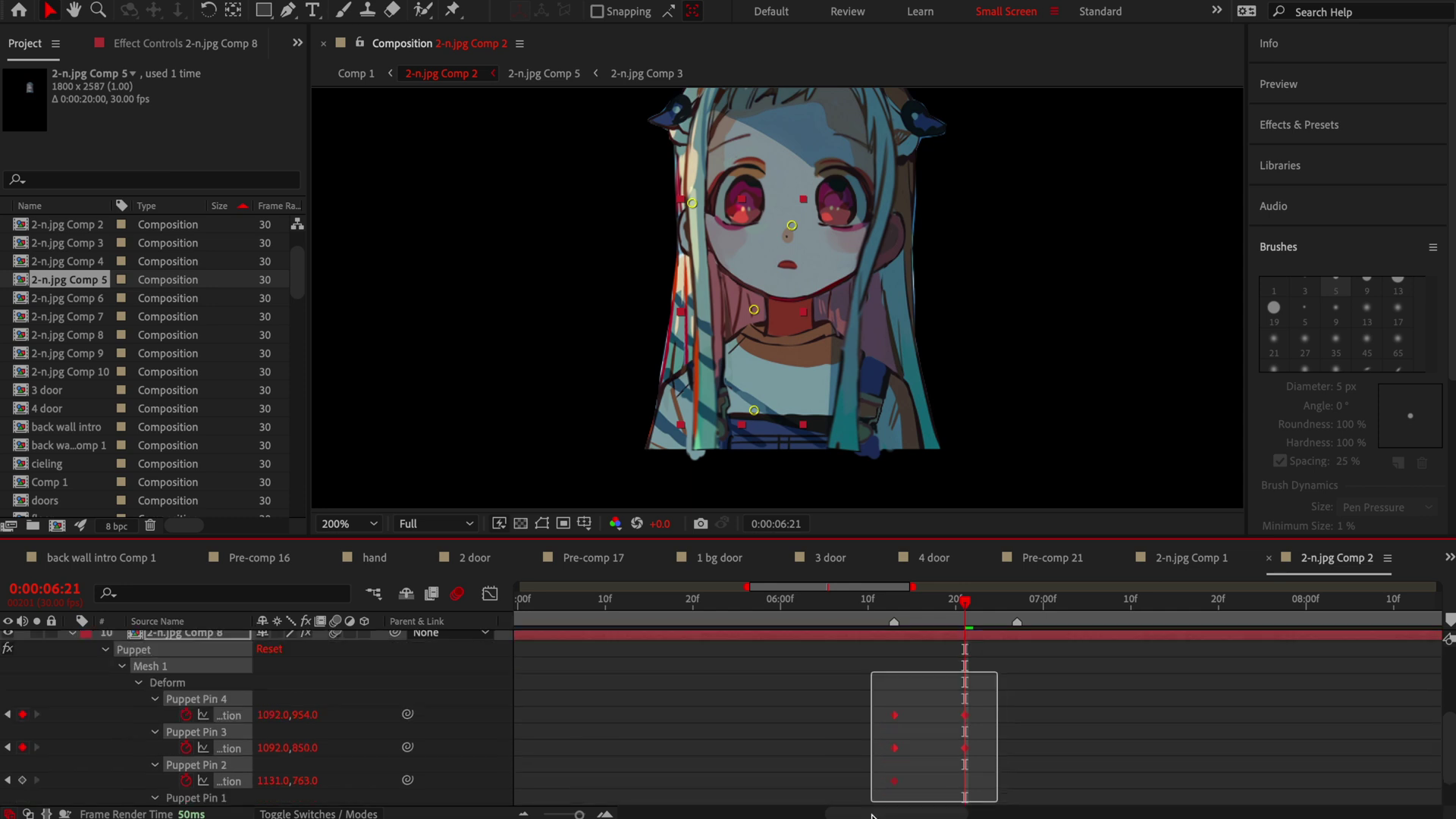
pyautogui.hotkey('shift', 'pagedown')
pyautogui.hotkey('ctrl', 'v')
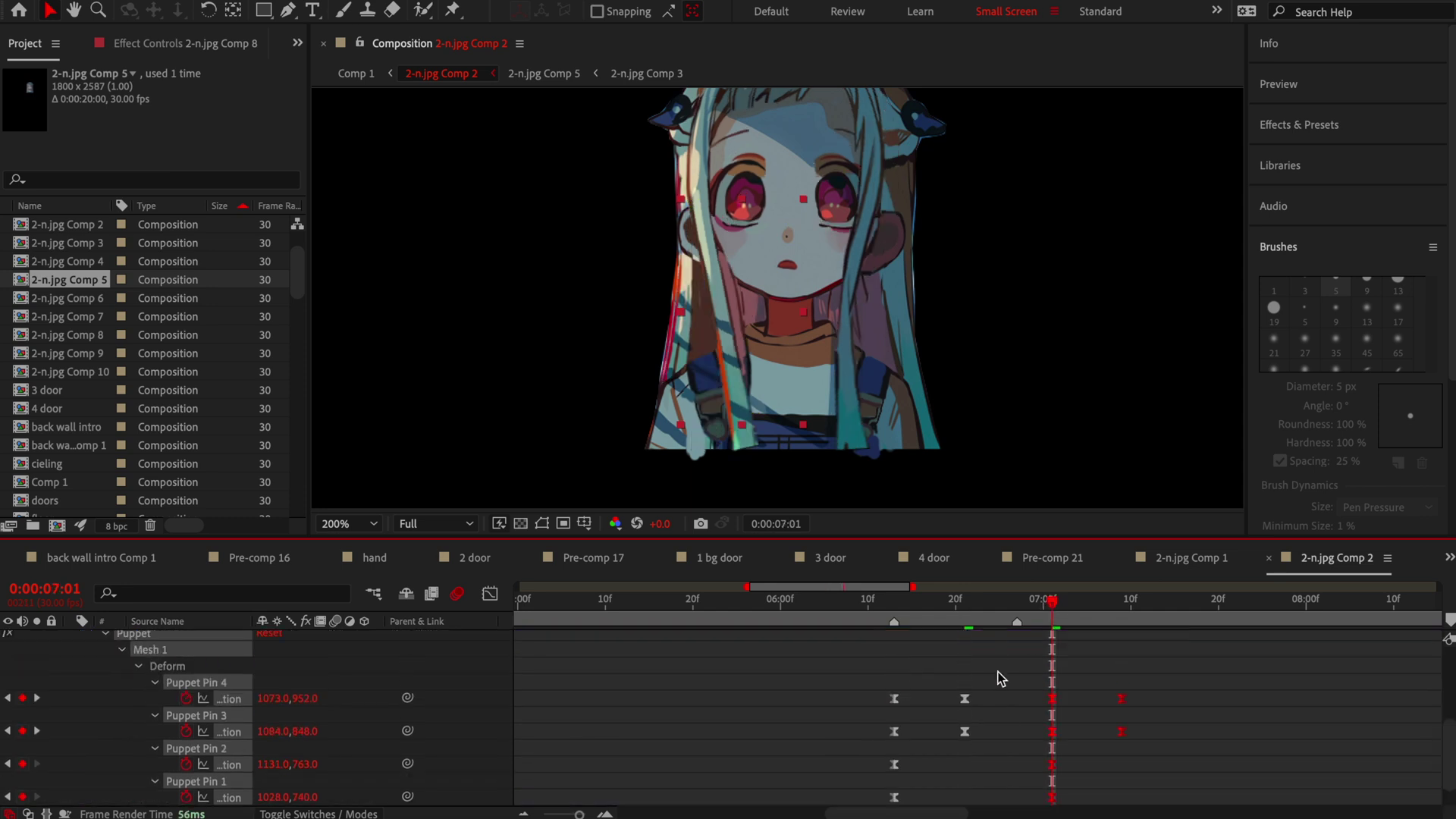
pyautogui.moveTo(1138, 734); pyautogui.dragTo(872, 742)
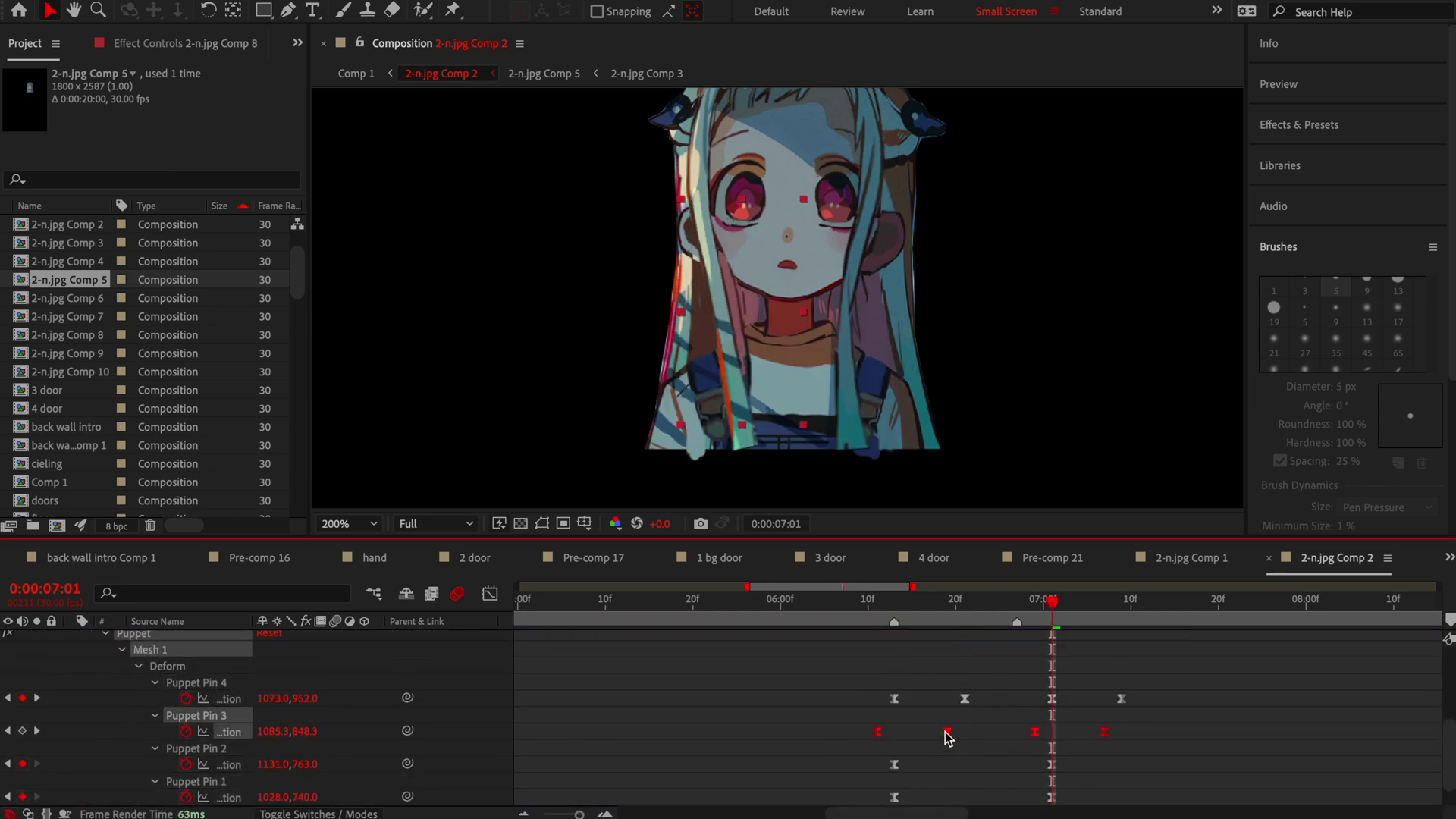
pyautogui.press('u')
# At 6:13, place a puppet pin at the lower end of the 2-n.jpg Comp 9 strip.
pyautogui.click(925, 781)
pyautogui.click(895, 601)
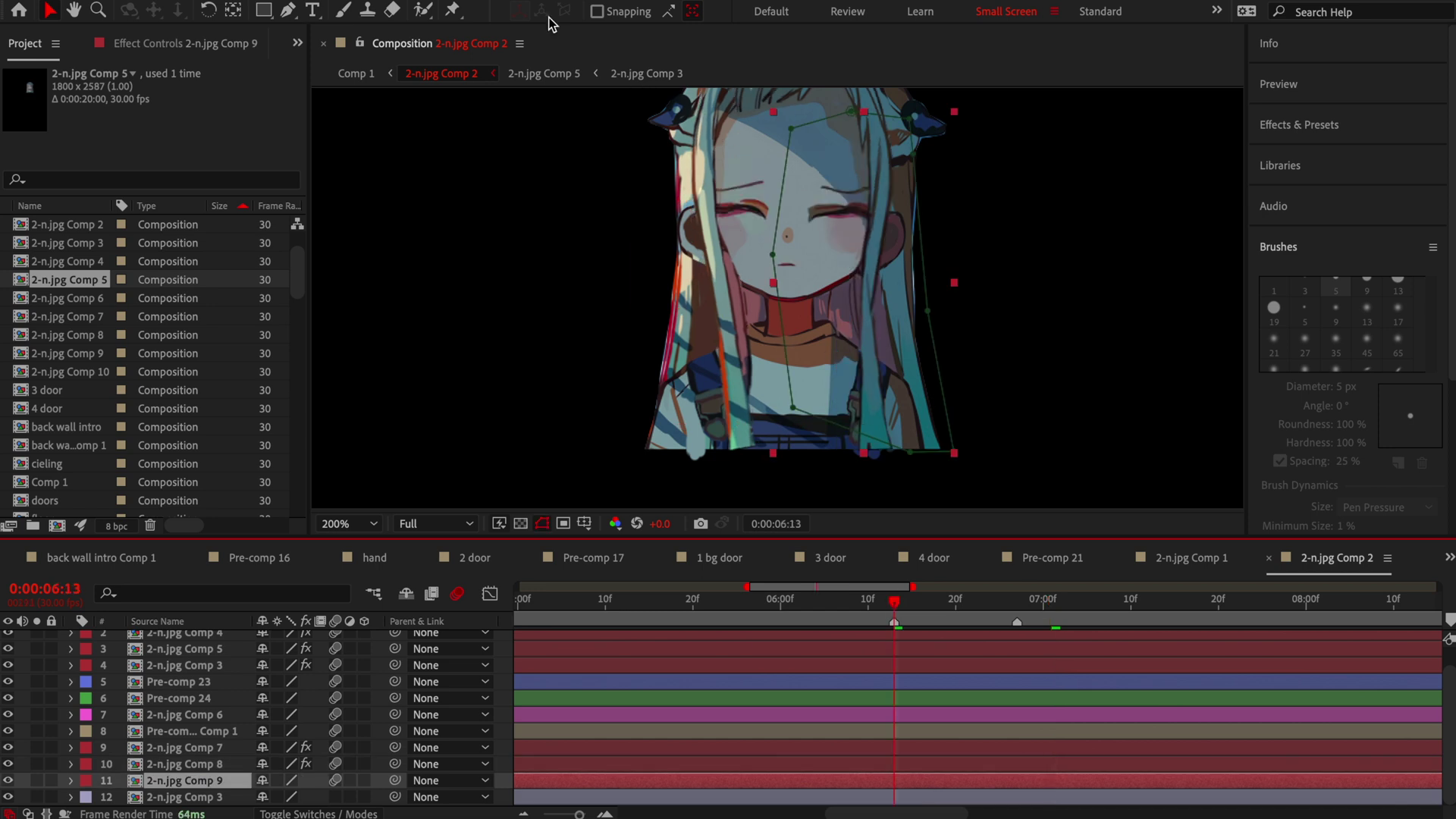
pyautogui.click(453, 9)
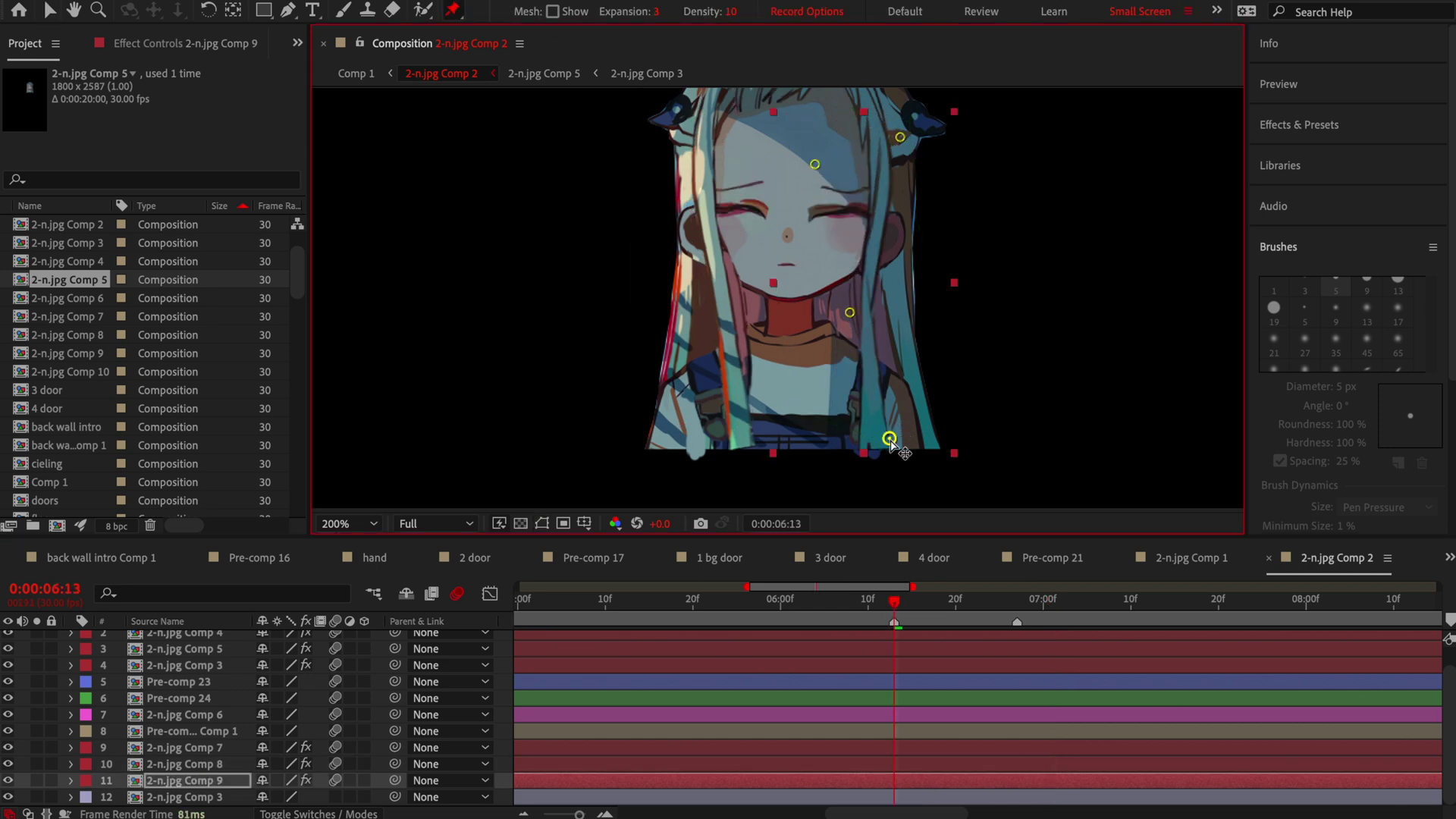
pyautogui.click(889, 440)
# At 6:21 pull the Comp 9 bottom and neck pins left, paste keys at 7:00, offset Pin 3.
pyautogui.click(964, 601)
pyautogui.press('v')
pyautogui.moveTo(889, 439); pyautogui.dragTo(868, 442)
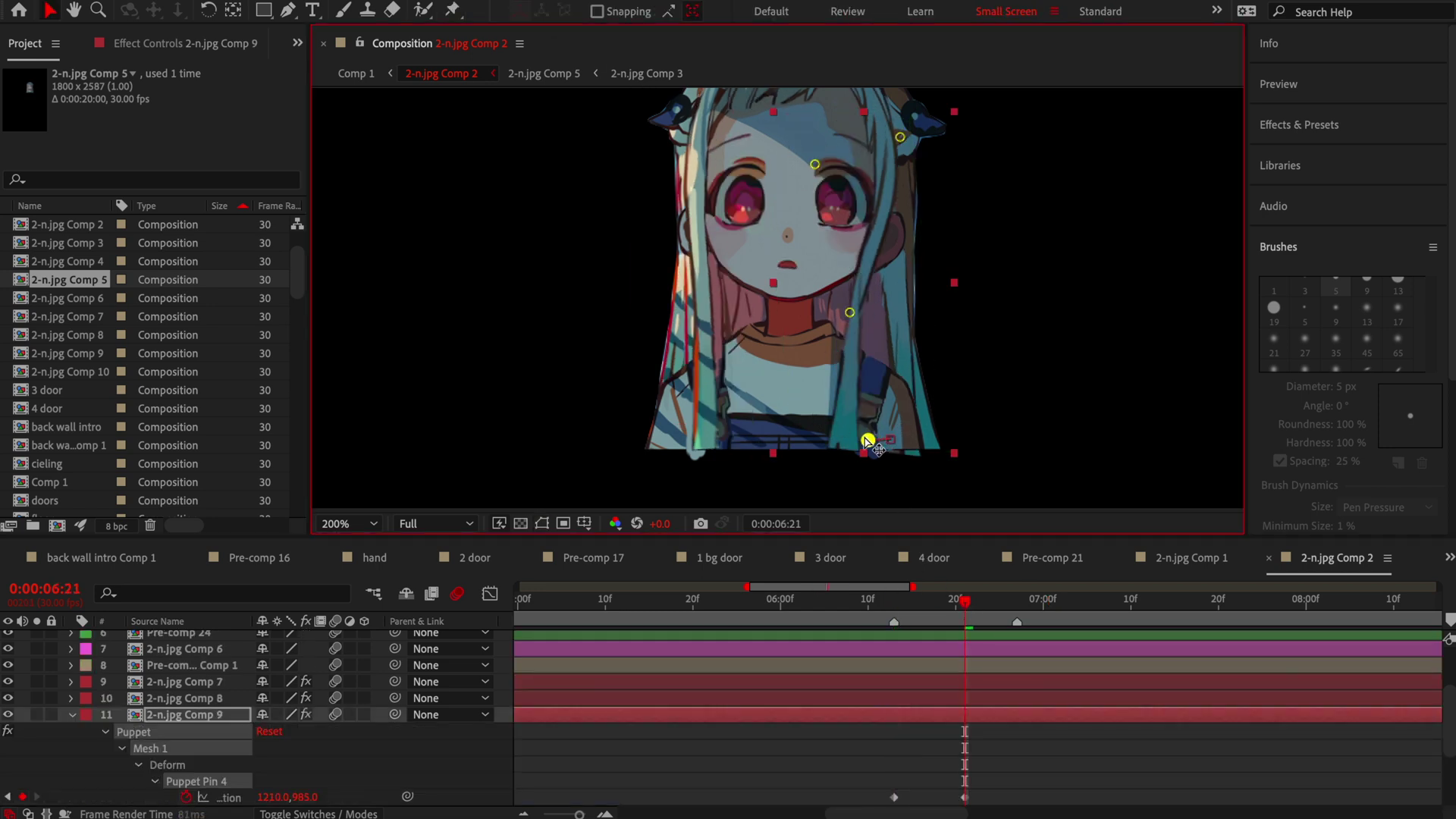
pyautogui.moveTo(850, 312); pyautogui.dragTo(834, 312)
pyautogui.press('u')
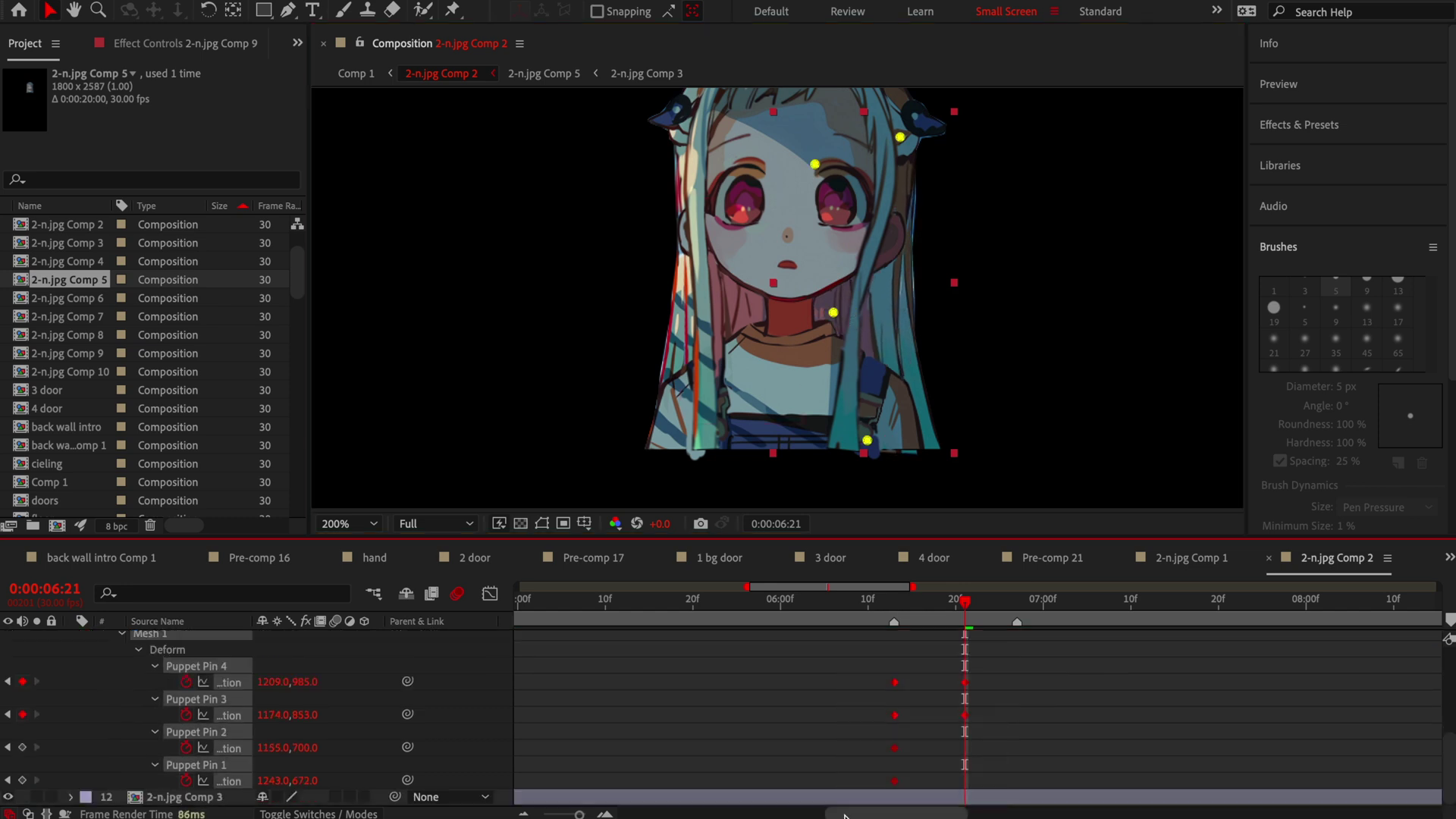
pyautogui.click(1043, 599)
pyautogui.hotkey('ctrl', 'v')
pyautogui.moveTo(1137, 701)
pyautogui.mouseDown()
pyautogui.moveTo(884, 724)
pyautogui.moveTo(939, 714)
pyautogui.mouseUp()
# Preview the hair sway from 6:13, then select the 2-n.jpg Comp 5 layer.
pyautogui.click(894, 601)
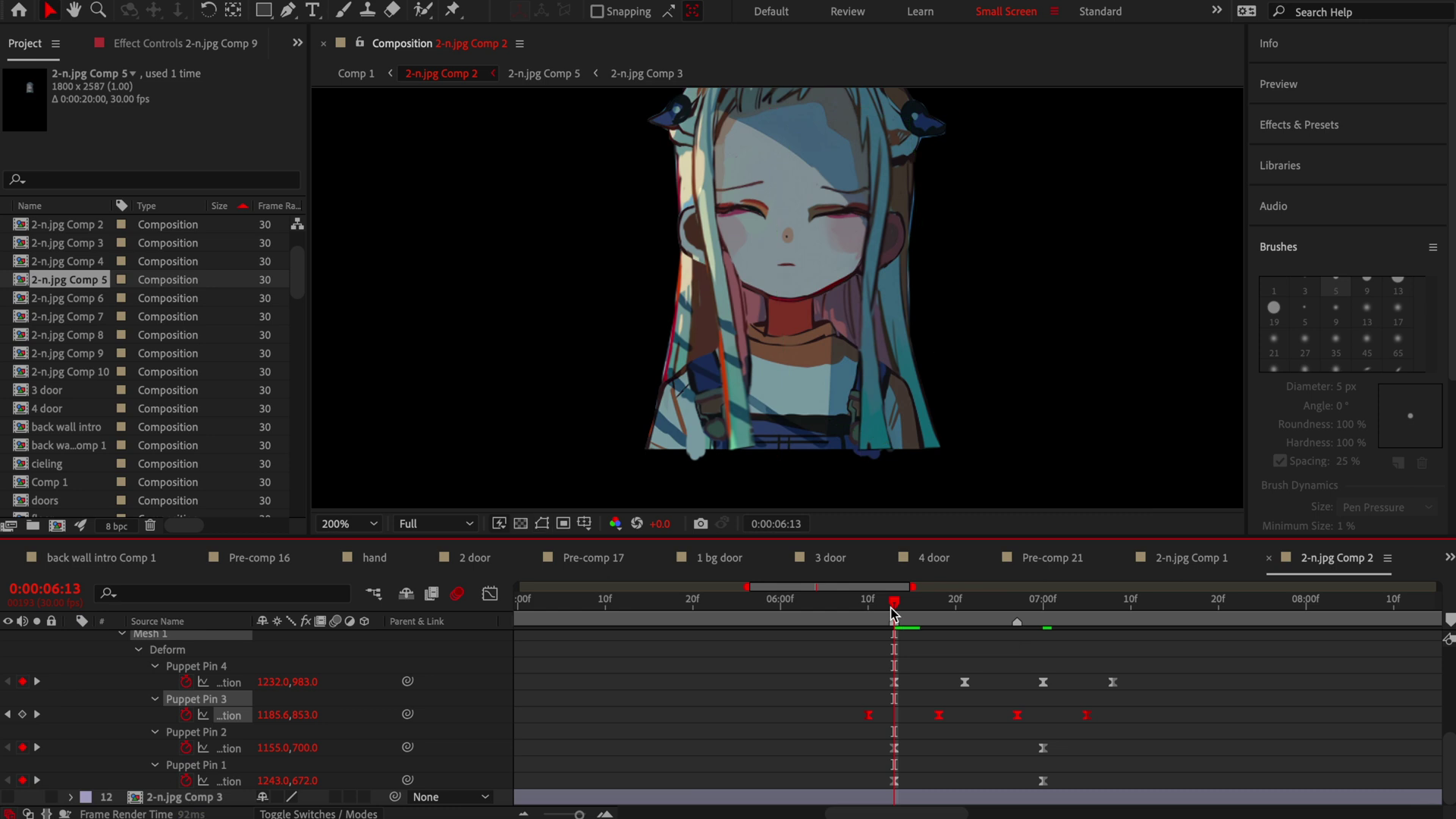
pyautogui.press('space')
pyautogui.press('space')
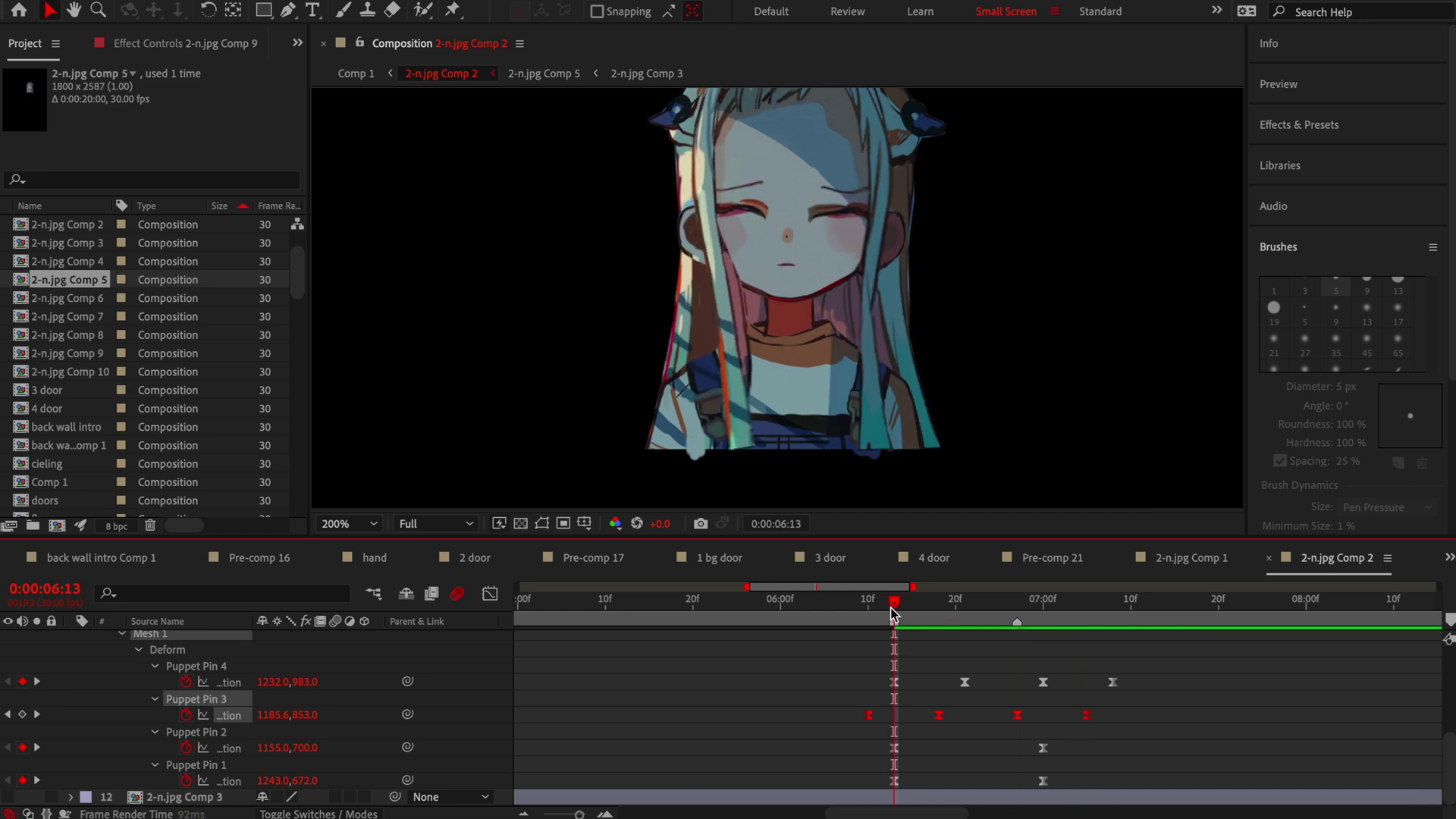
pyautogui.press('u')
pyautogui.click(593, 672)
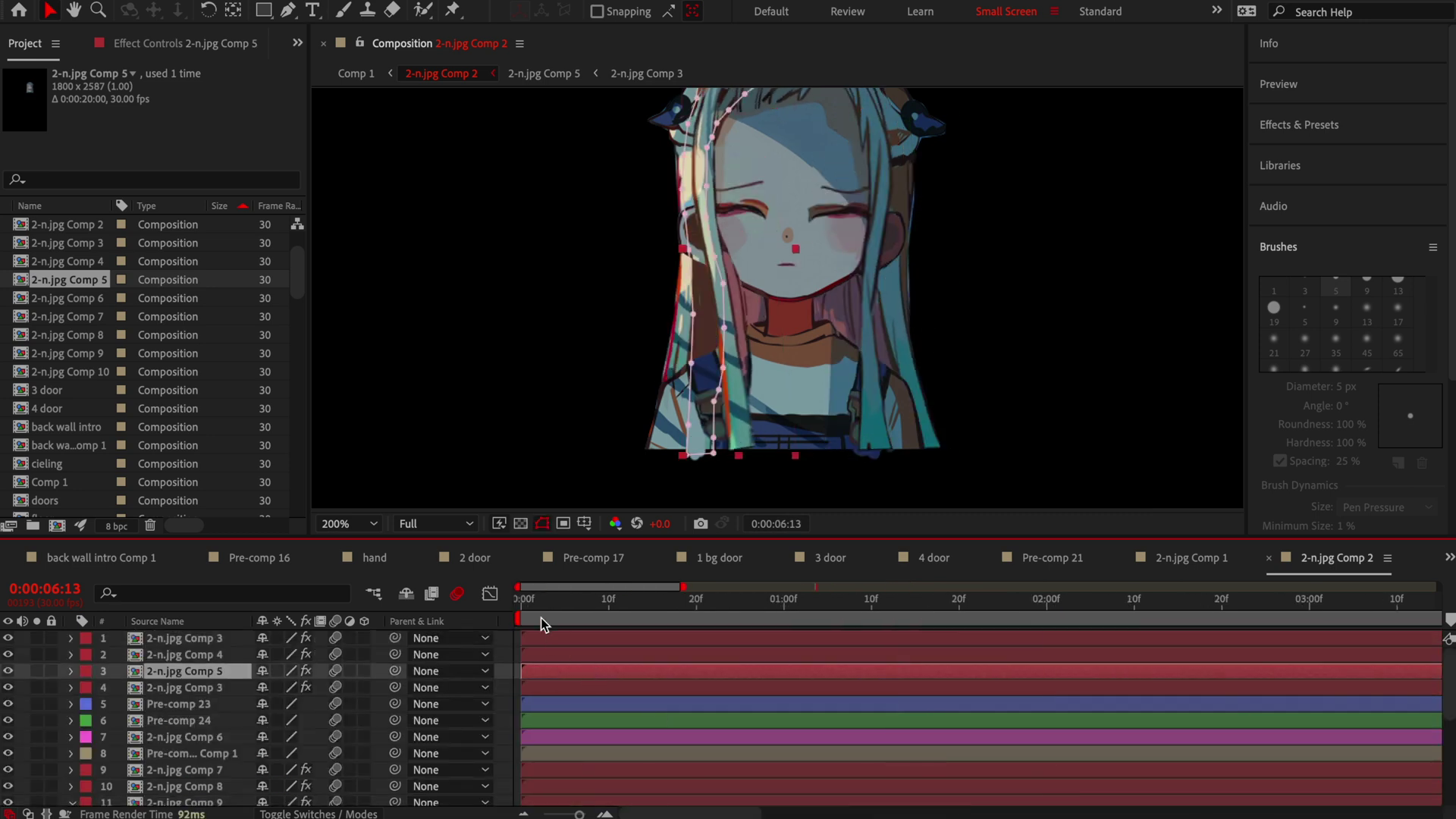
# Paint over the hair edge near the shoulder on Comp 5's 2-n.jpg Comp 3 layer, then return to Comp 2.
pyautogui.doubleClick(530, 671)
pyautogui.hotkey('ctrl', 'b')
pyautogui.doubleClick(564, 637)
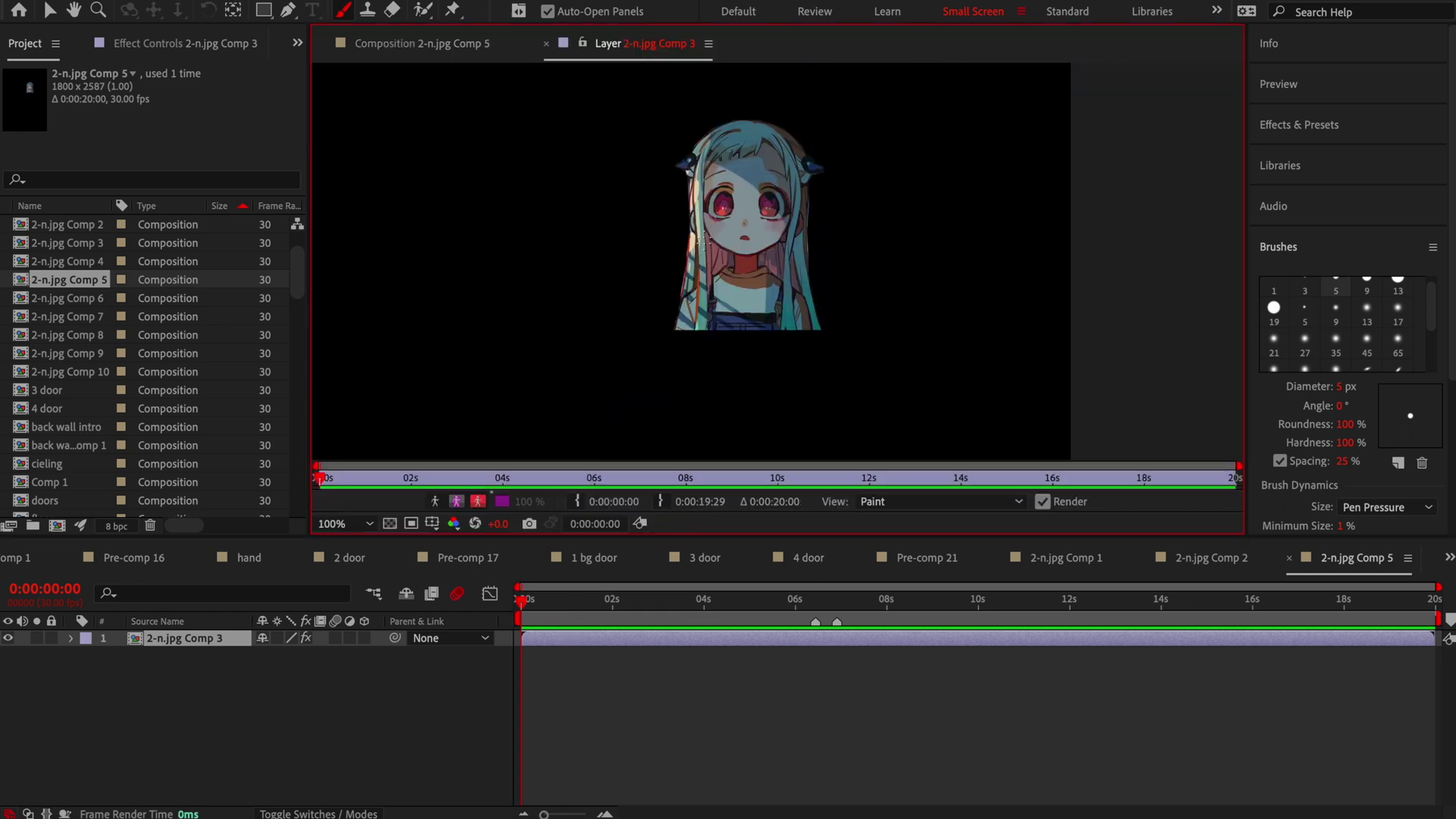
pyautogui.scroll(4, 708, 261)
pyautogui.moveTo(704, 242)
pyautogui.mouseDown()
pyautogui.moveTo(717, 361)
pyautogui.moveTo(734, 261)
pyautogui.mouseUp()
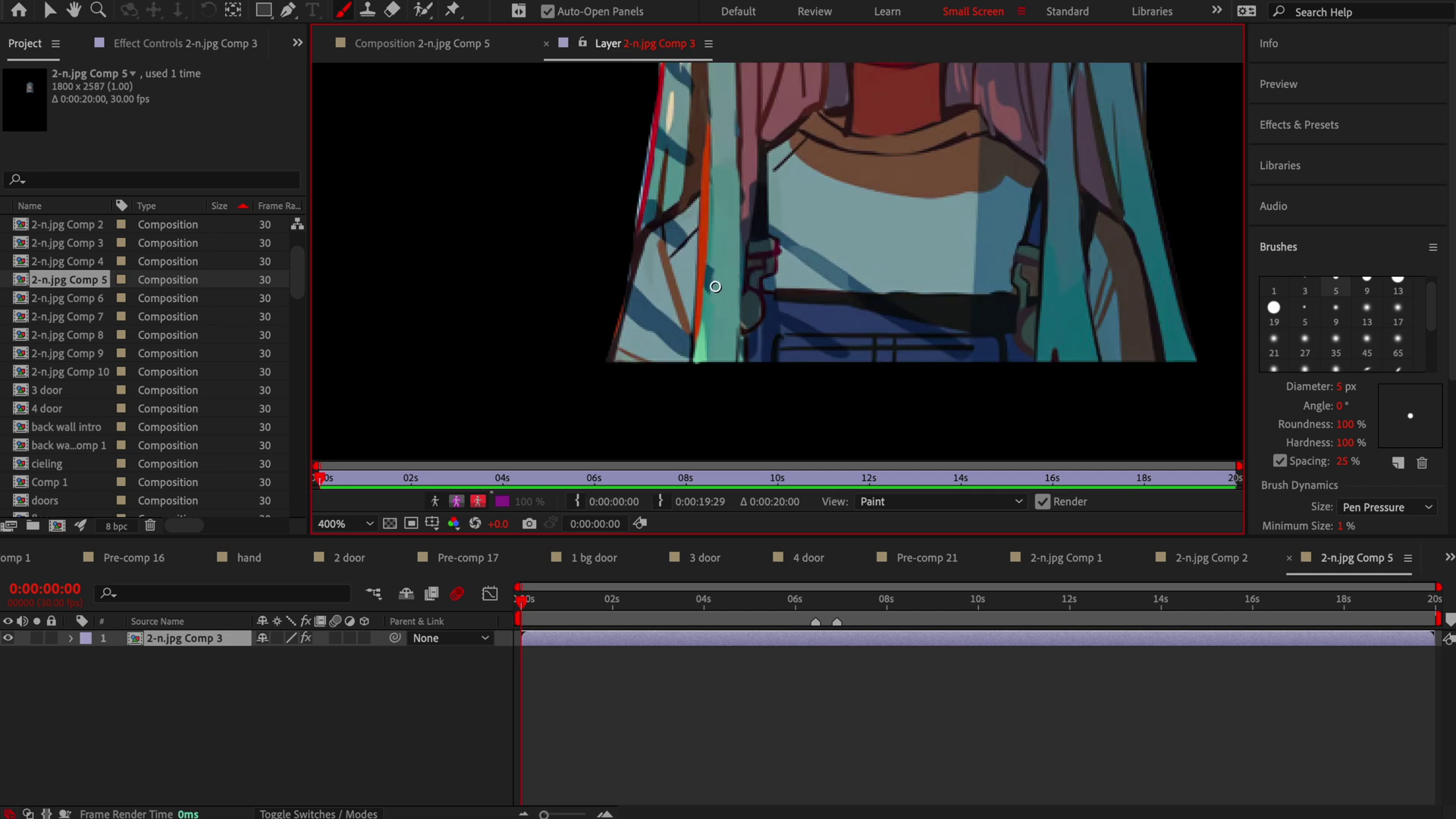
pyautogui.click(546, 44)
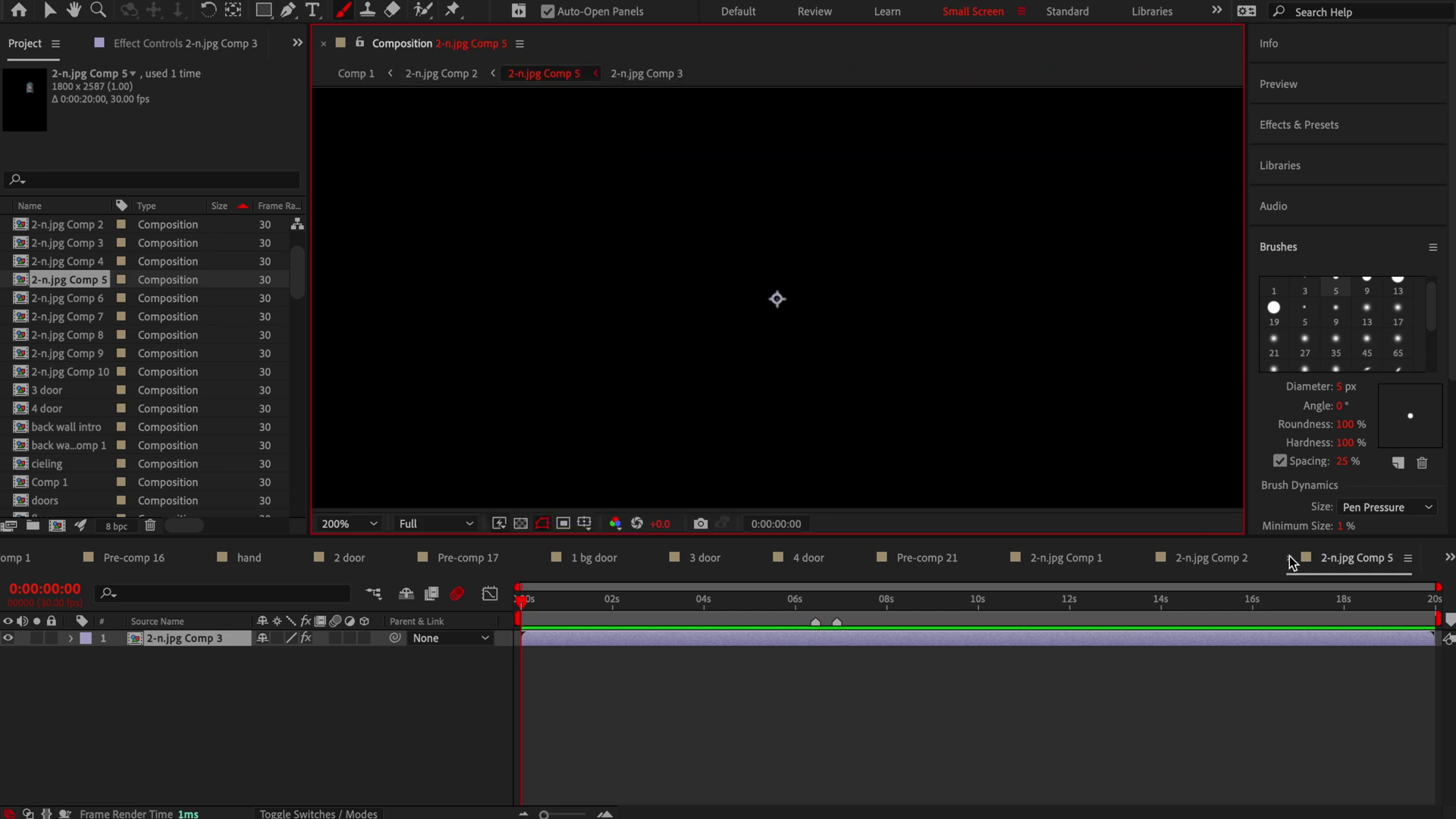
pyautogui.click(1292, 560)
# Paint teal over the dark blue hair shapes on Comp 7's 2-n.jpg Comp 3 layer, then close Comp 7.
pyautogui.scroll(-2, 555, 690)
pyautogui.click(555, 750)
pyautogui.doubleClick(557, 734)
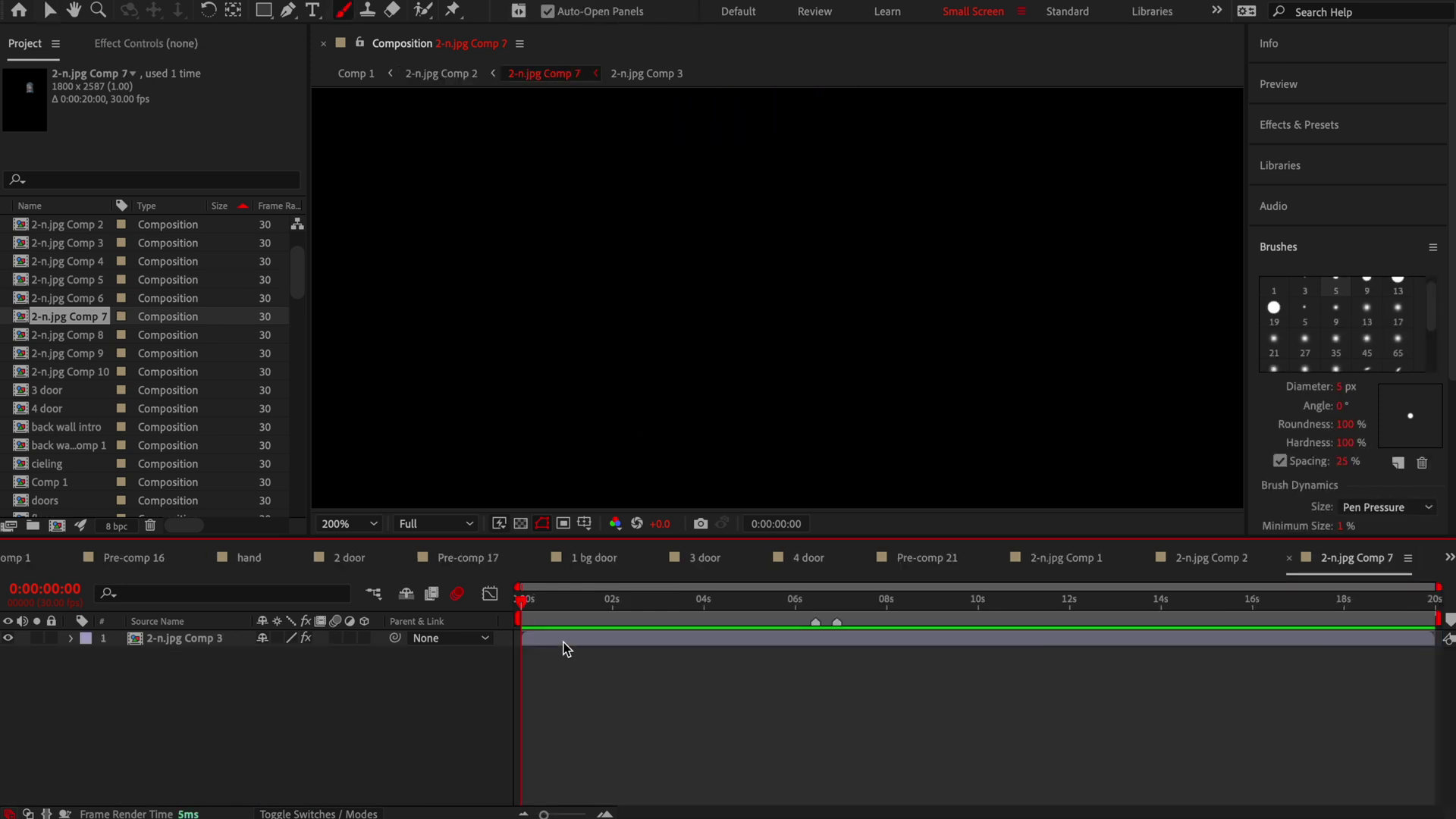
pyautogui.doubleClick(563, 643)
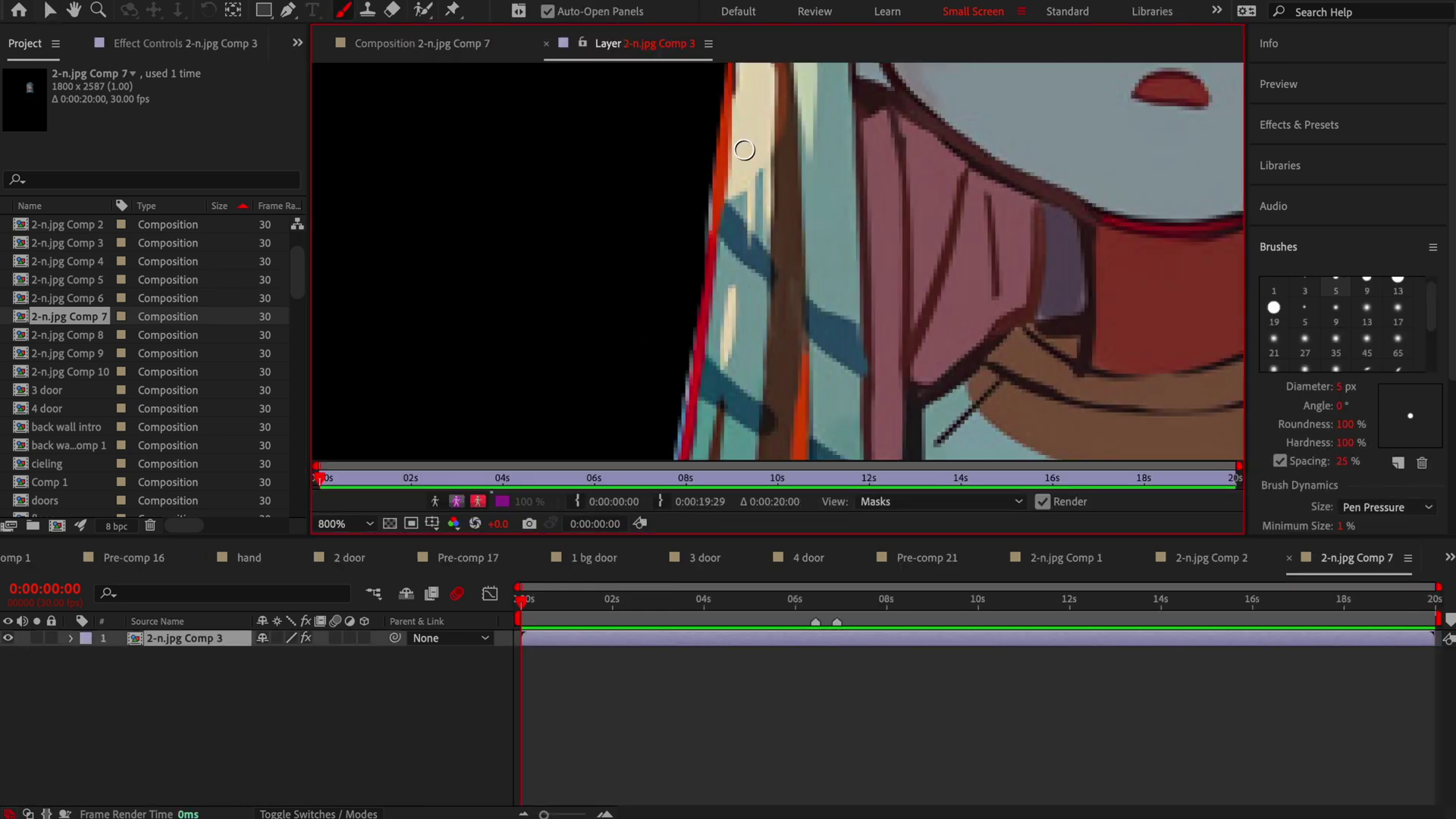
pyautogui.click(732, 256)
pyautogui.moveTo(730, 255)
pyautogui.mouseDown()
pyautogui.moveTo(733, 415)
pyautogui.moveTo(708, 318)
pyautogui.mouseUp()
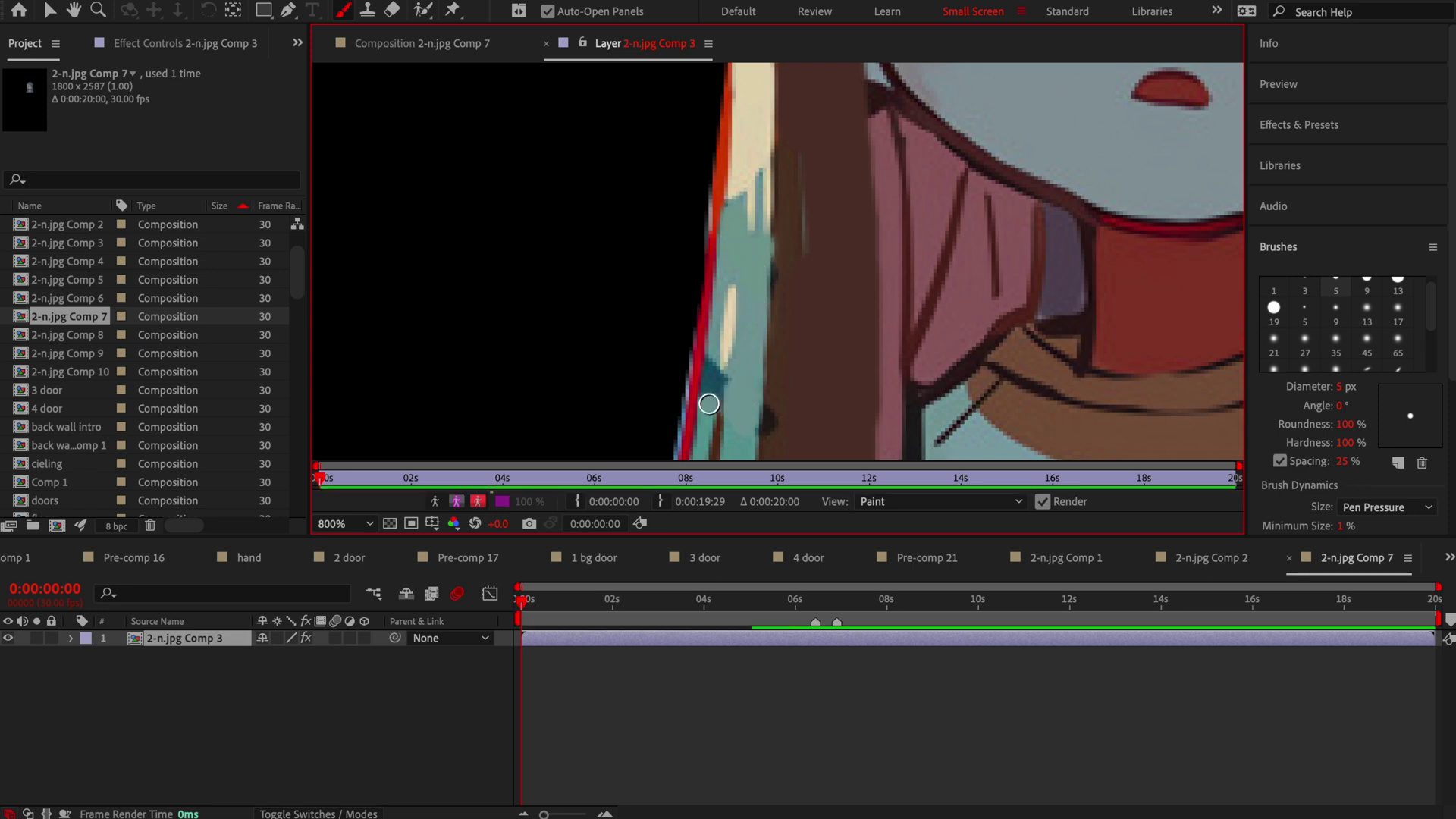
pyautogui.scroll(-3, 706, 410)
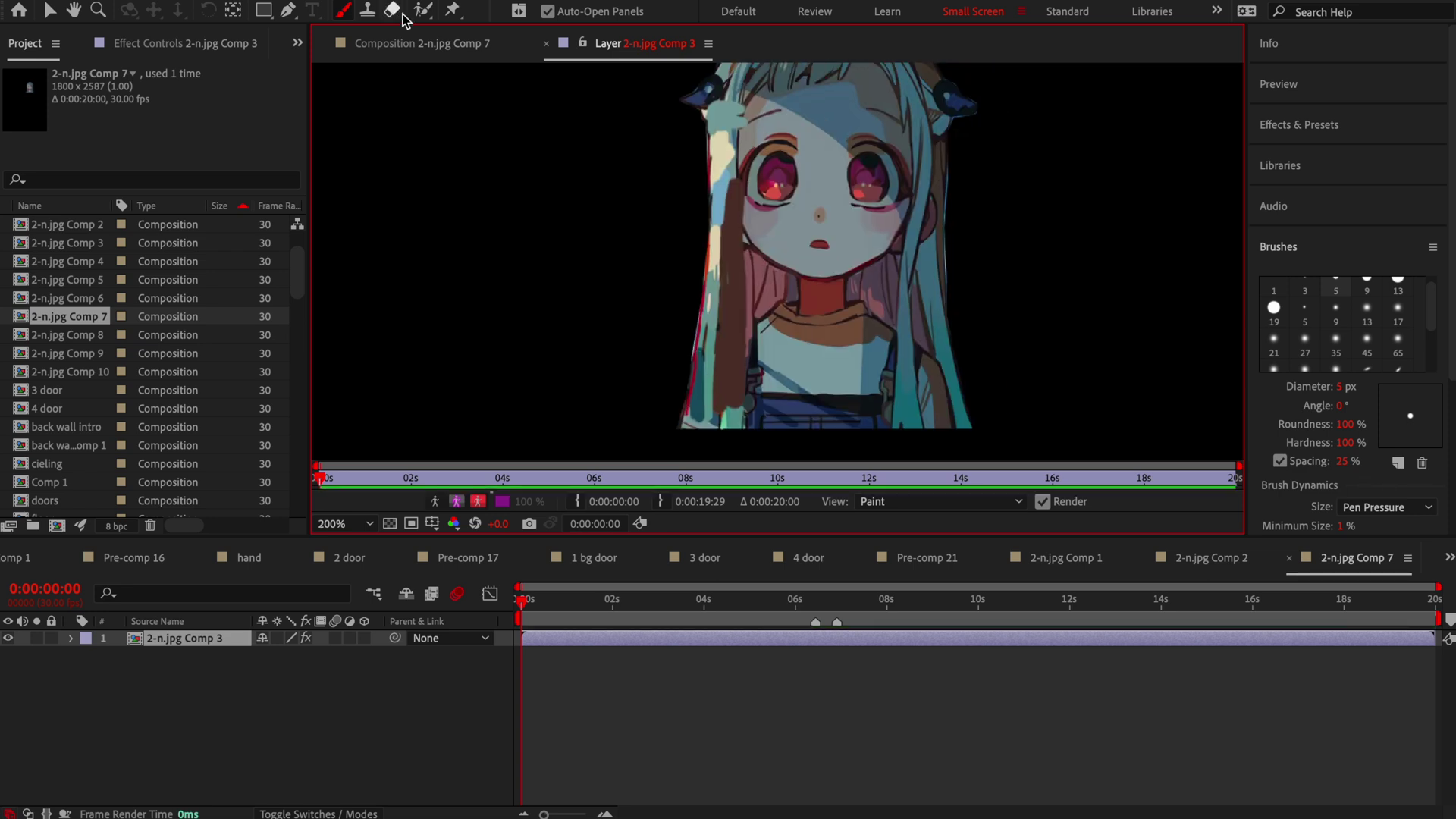
pyautogui.click(1288, 558)
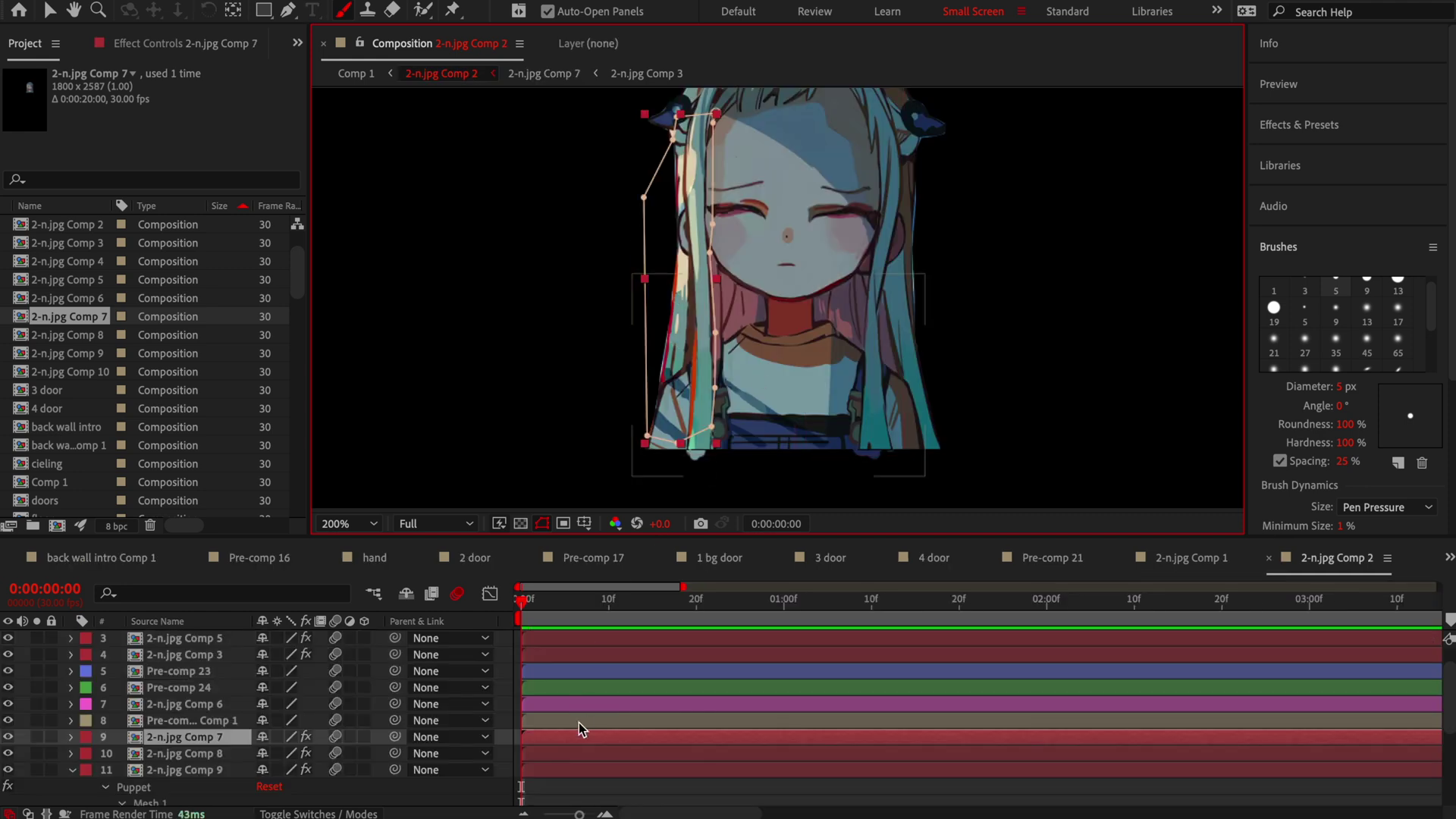
# Open Pre-comp 25's layer and paint a 5 px touch-up stroke on the shirt.
pyautogui.doubleClick(580, 722)
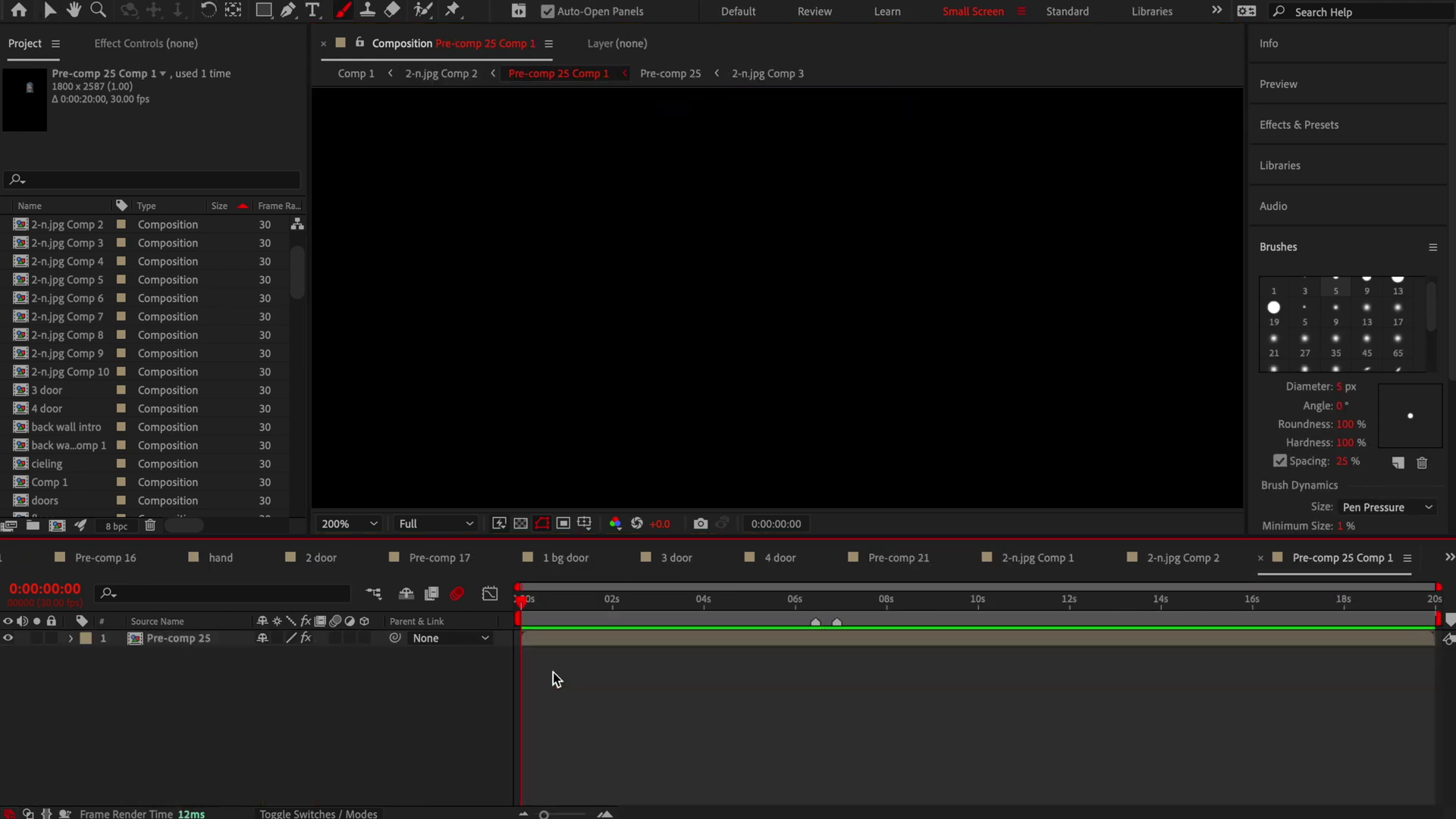
pyautogui.doubleClick(557, 638)
pyautogui.scroll(5, 756, 233)
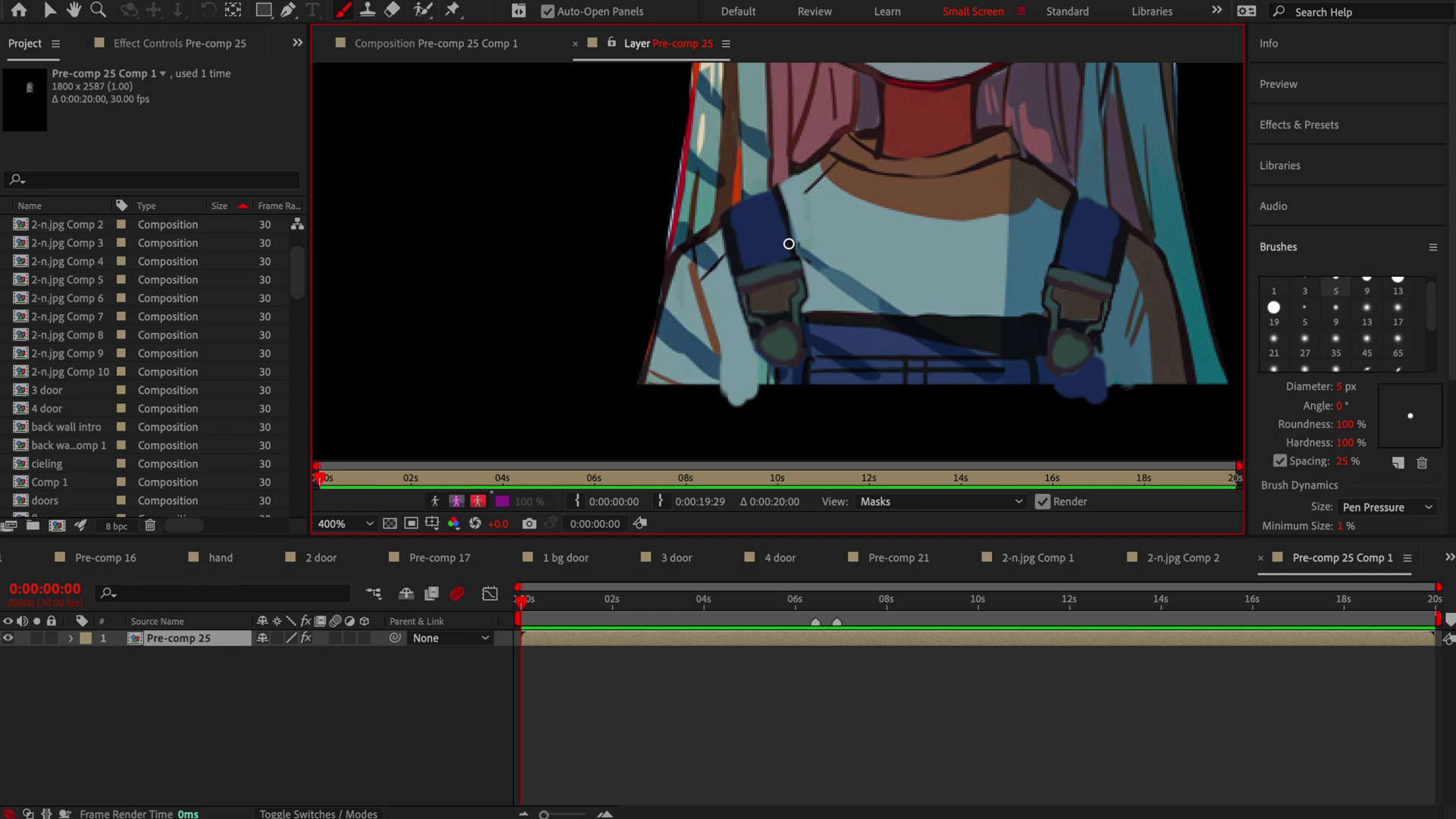
pyautogui.moveTo(829, 246); pyautogui.dragTo(804, 245)
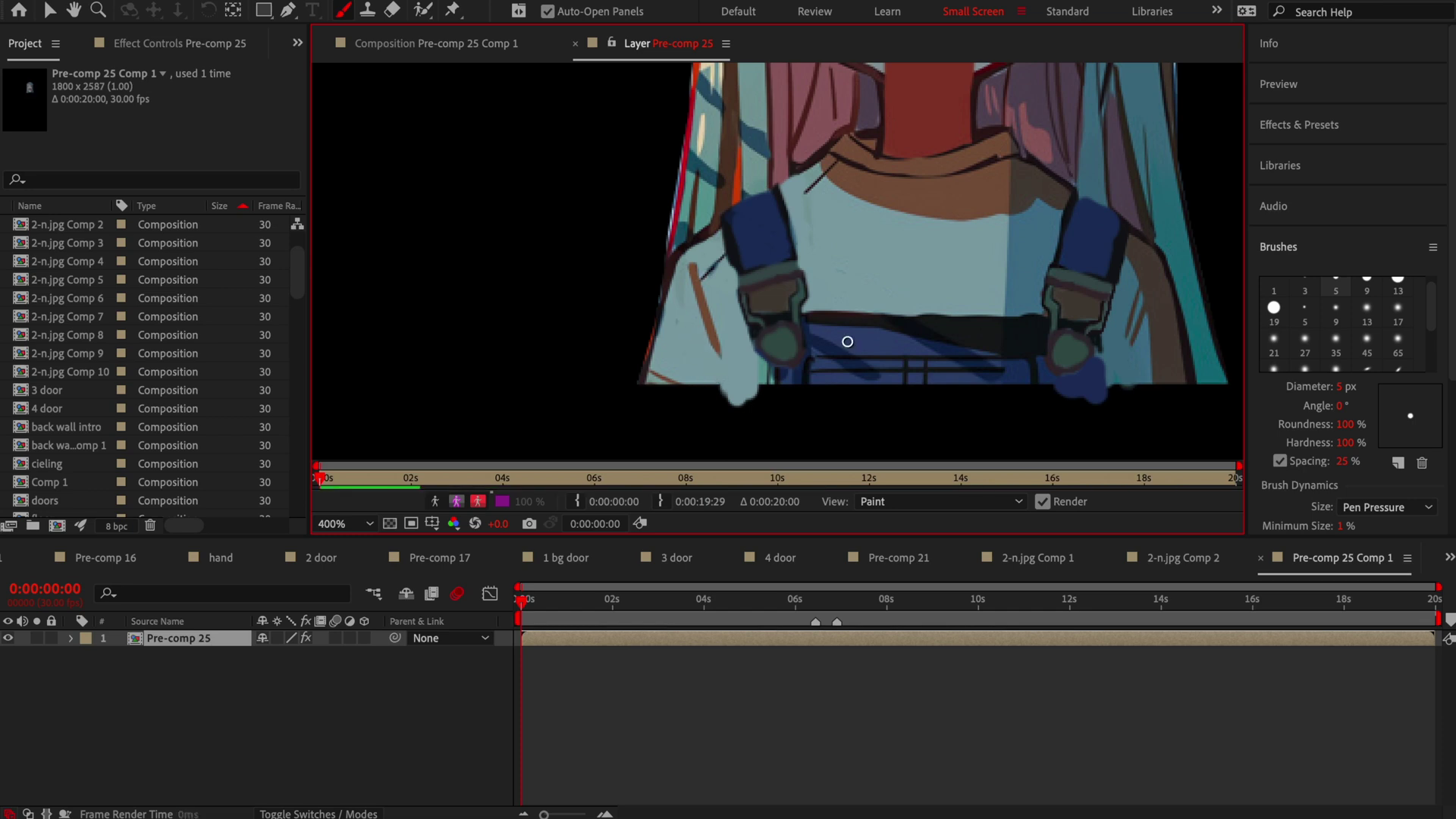
# Touch up the overalls with a 3 px brush and return to 2-n.jpg Comp 2.
pyautogui.scroll(1, 846, 342)
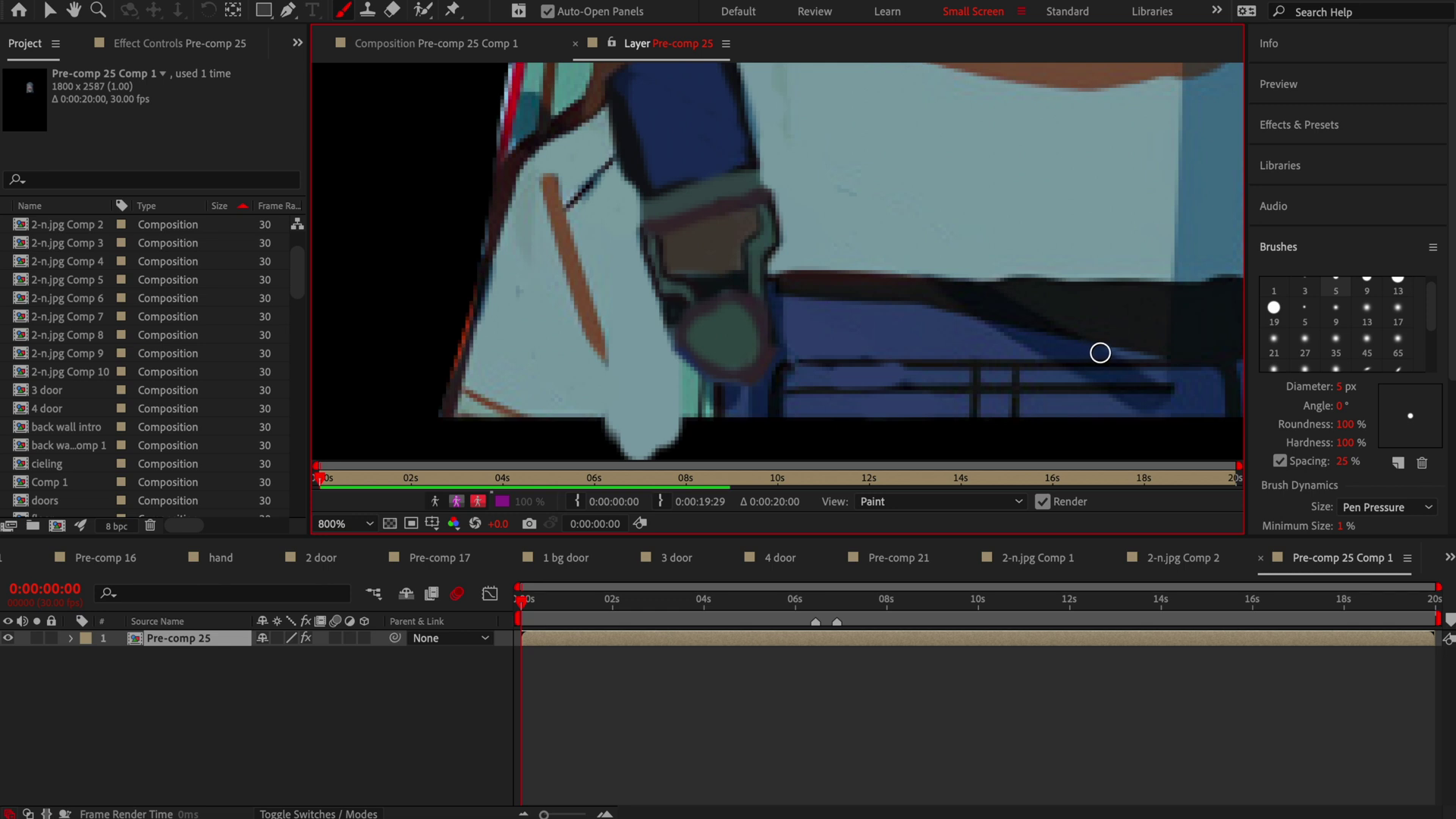
pyautogui.click(1304, 286)
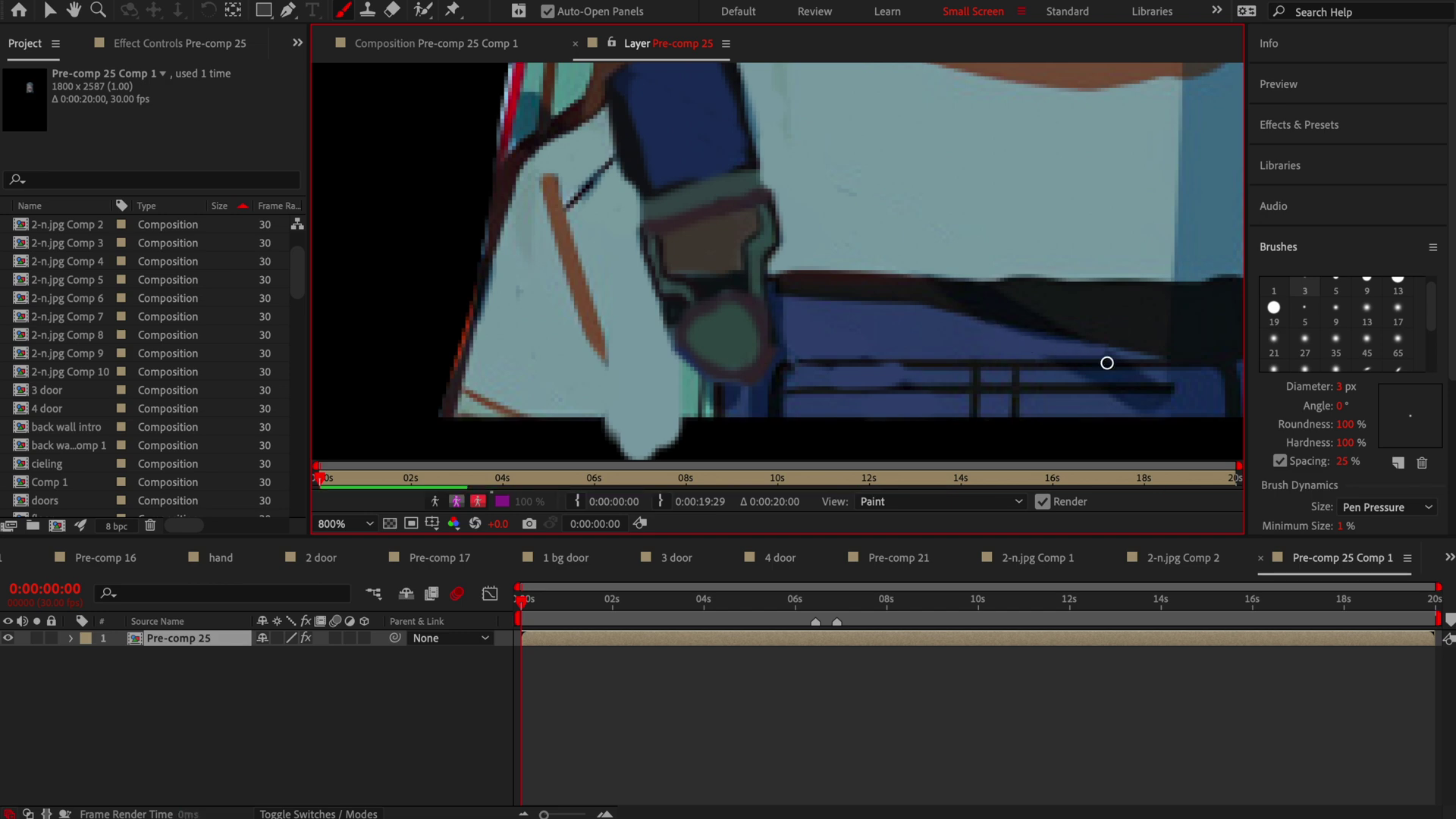
pyautogui.moveTo(1145, 400); pyautogui.dragTo(1142, 402)
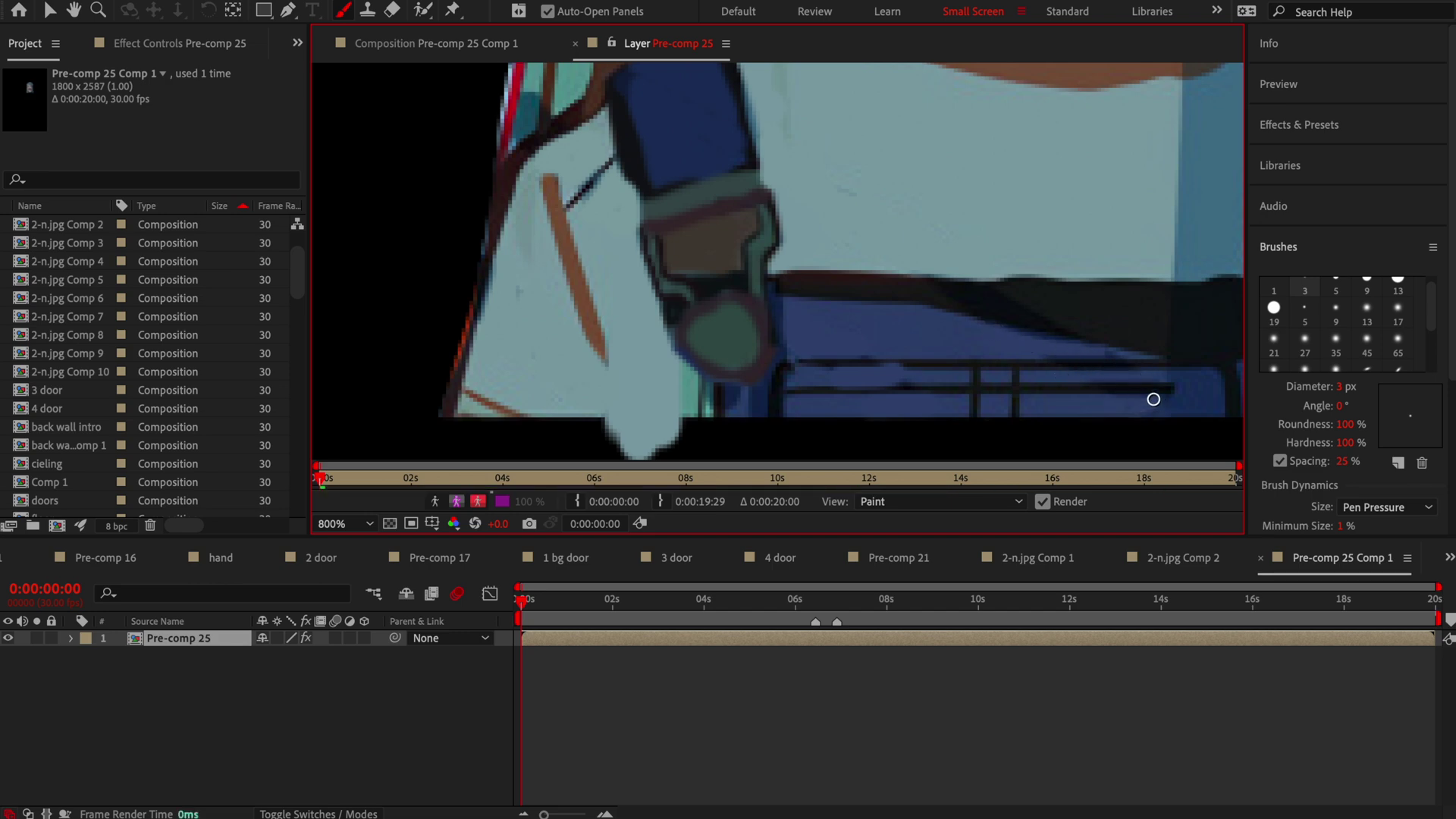
pyautogui.hotkey('shift', '/')
pyautogui.click(1260, 558)
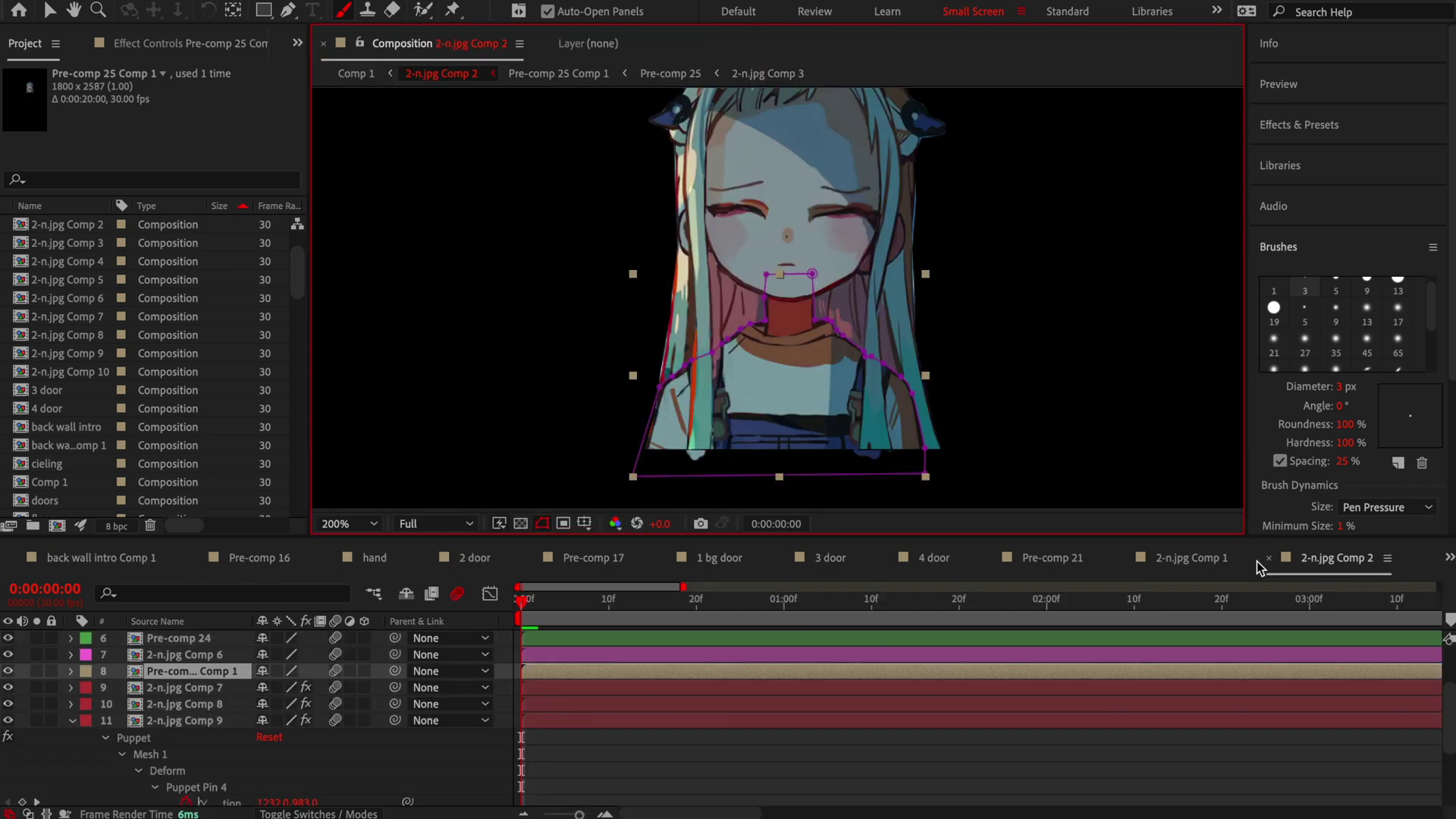
# Add a new adjustment layer above the 2-n.jpg Comp 3 layer.
pyautogui.click(618, 763)
pyautogui.scroll(-4, 618, 763)
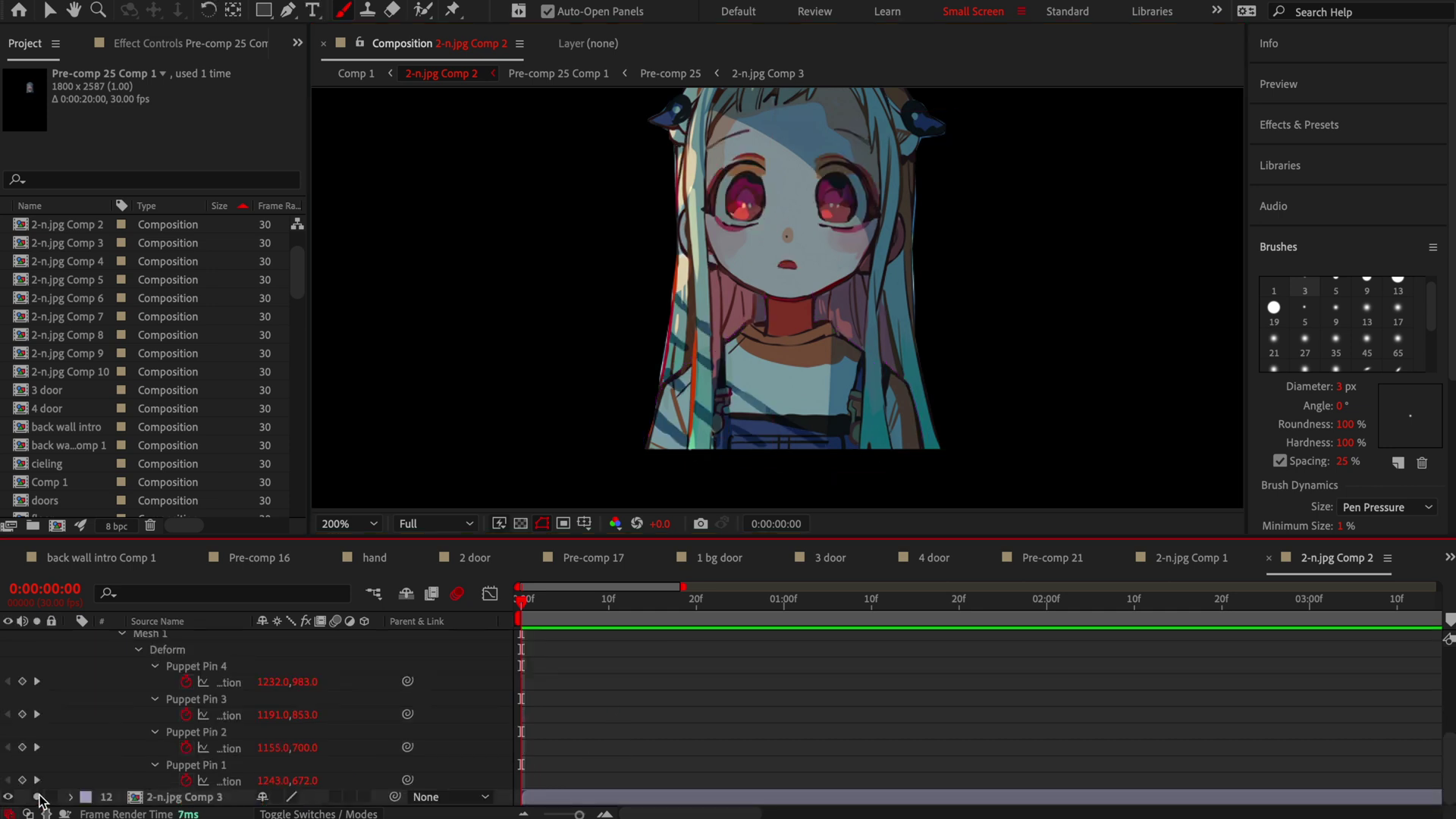
pyautogui.click(46, 798)
pyautogui.rightClick(284, 796)
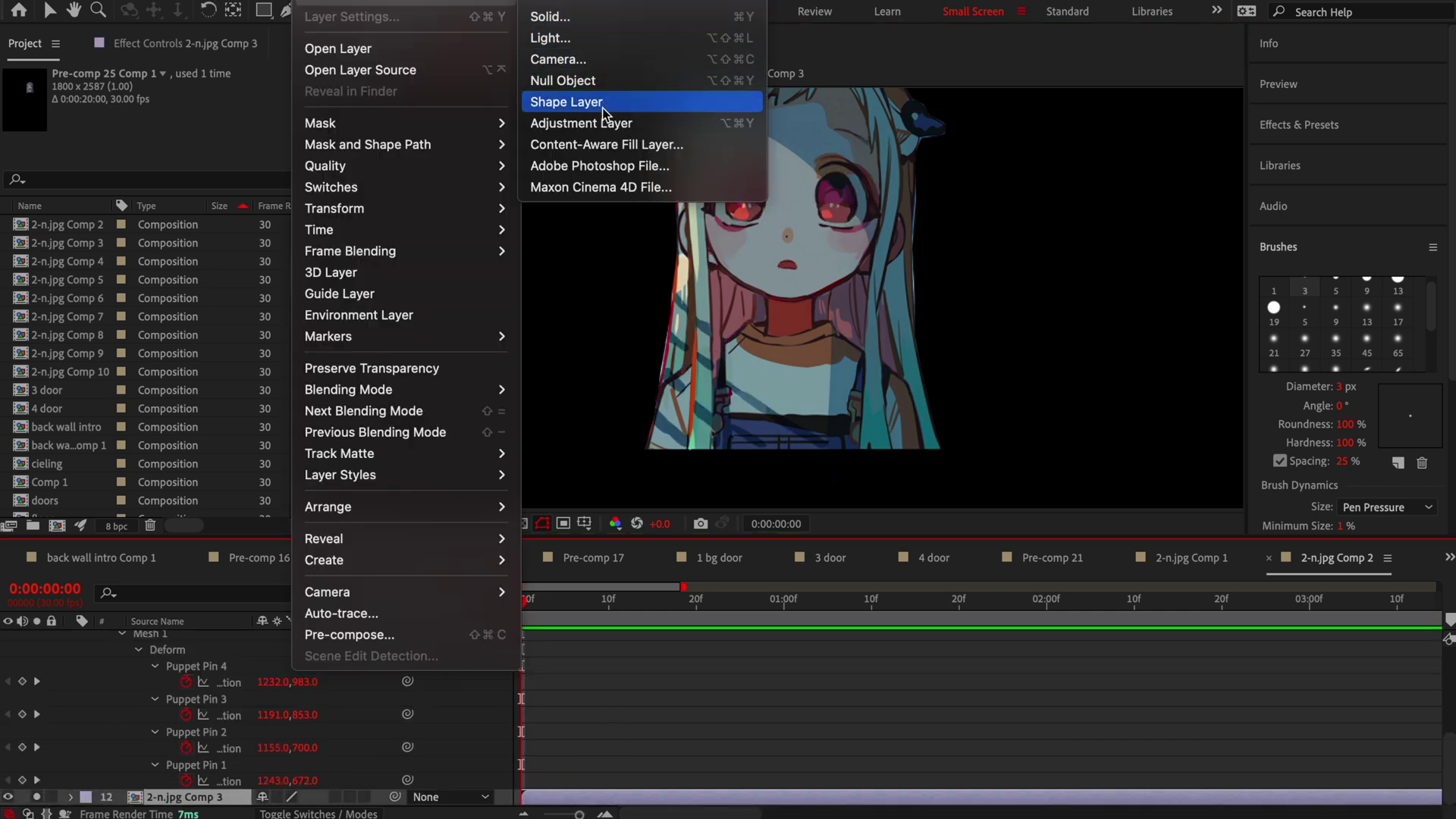
pyautogui.click(584, 123)
pyautogui.scroll(-1, 597, 698)
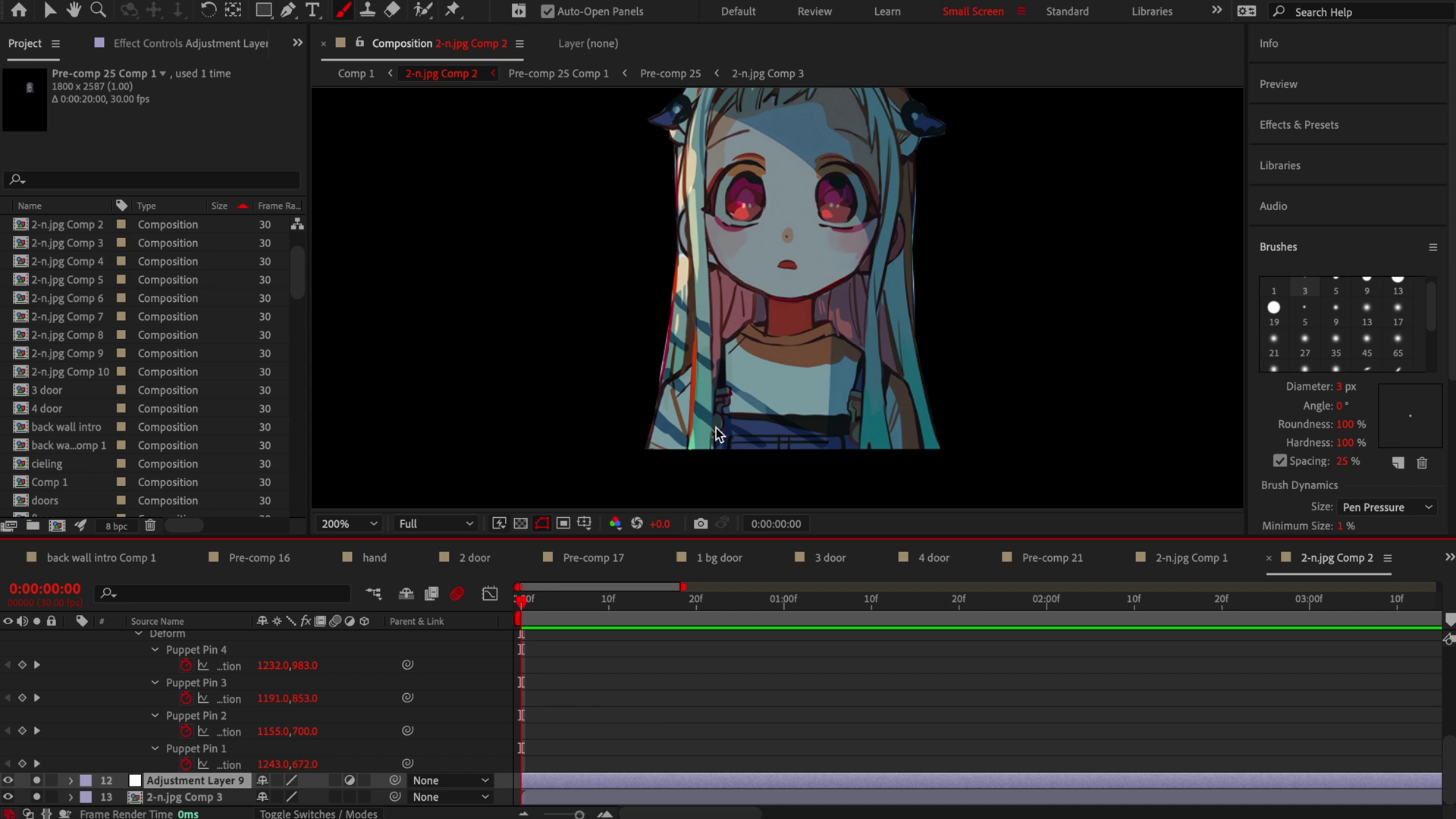
pyautogui.scroll(1, 710, 357)
# With the Pen tool (G), draw two curved shadow masks along the left hair strands.
pyautogui.press('g')
pyautogui.click(577, 111)
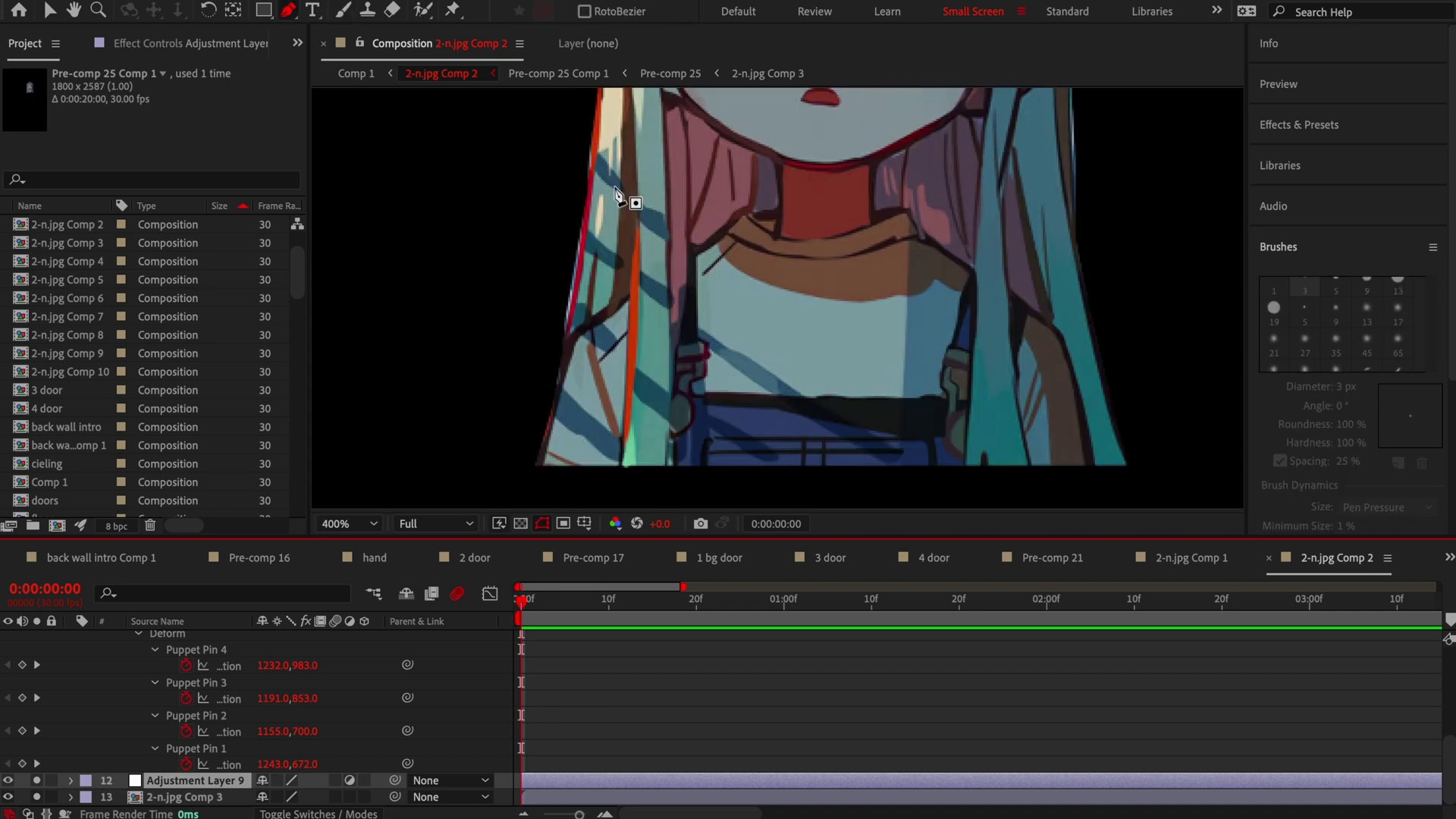
pyautogui.moveTo(672, 242)
pyautogui.mouseDown()
pyautogui.moveTo(634, 215)
pyautogui.moveTo(606, 244)
pyautogui.mouseUp()
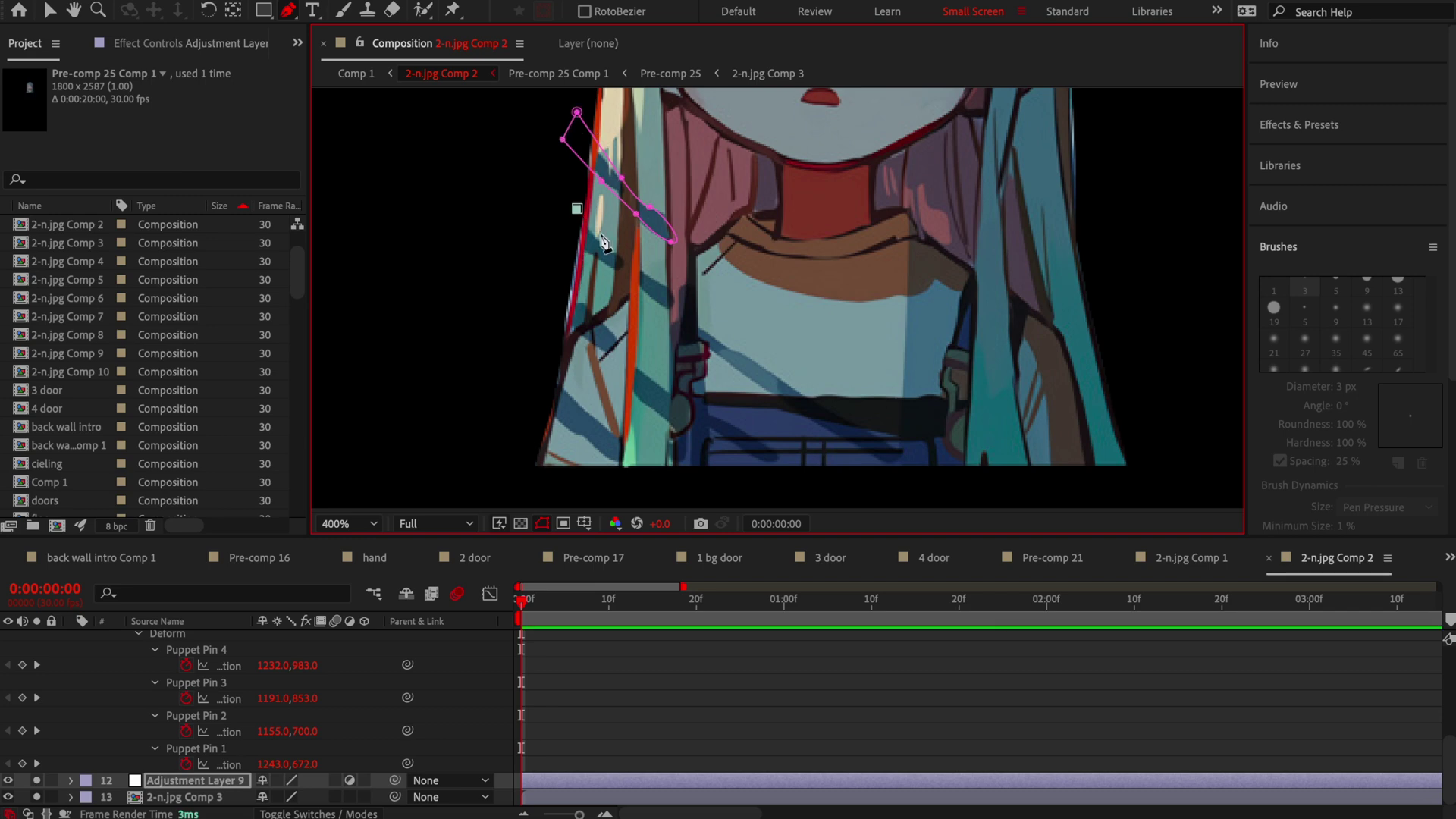
pyautogui.scroll(1, 606, 242)
pyautogui.moveTo(640, 291); pyautogui.dragTo(653, 283)
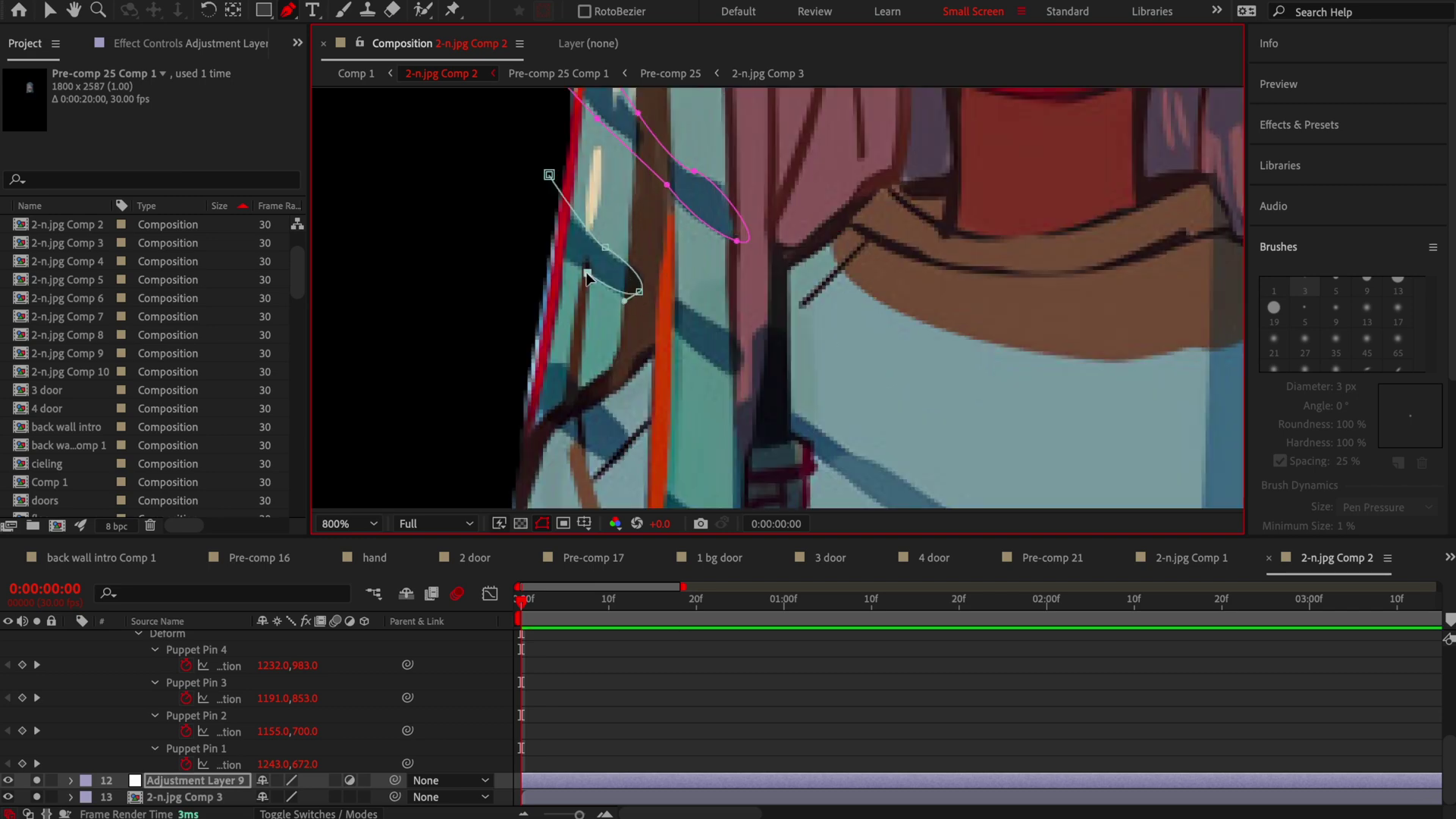
pyautogui.click(662, 282)
pyautogui.moveTo(739, 363); pyautogui.dragTo(702, 354)
pyautogui.click(662, 282)
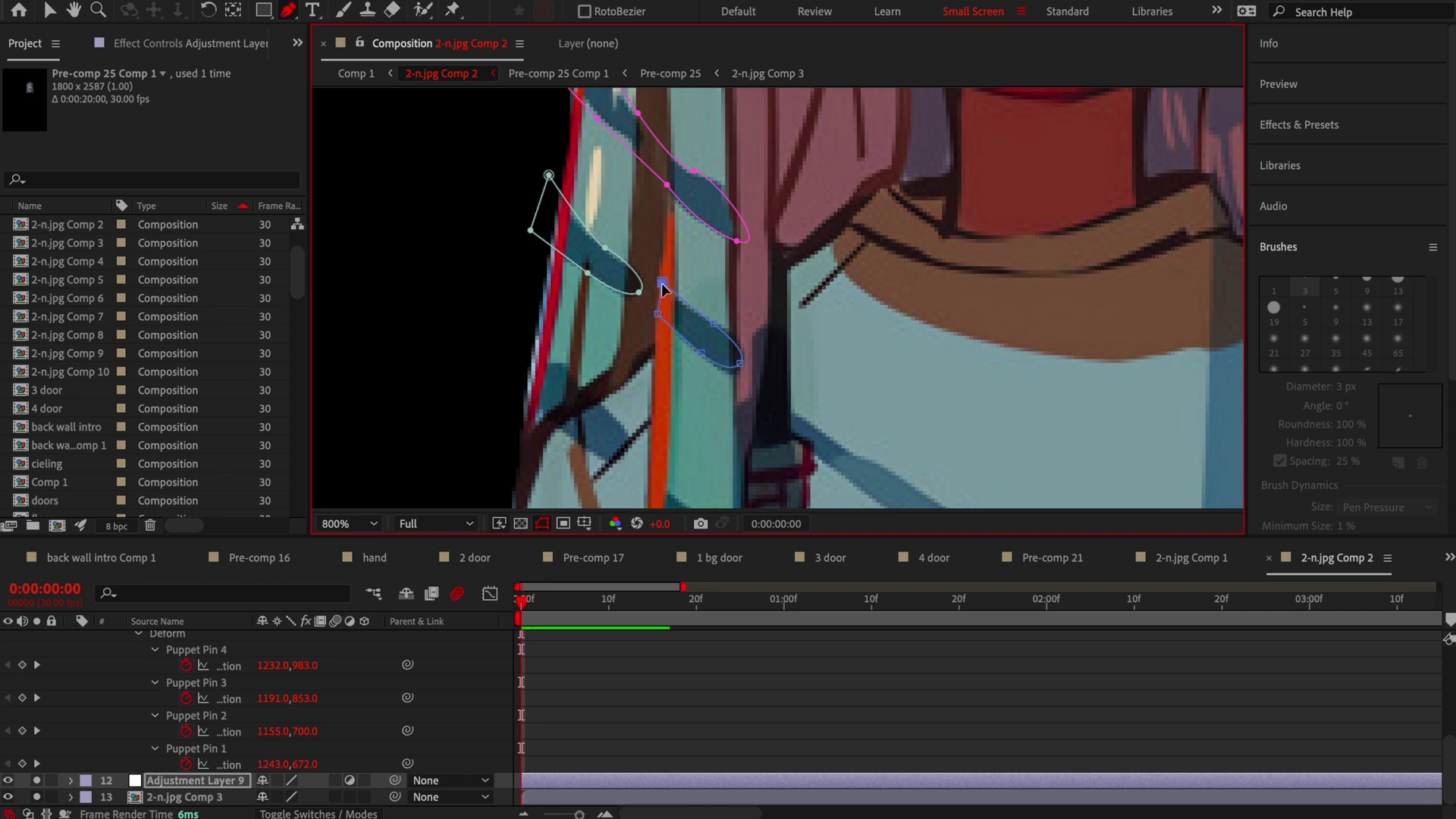
pyautogui.scroll(-2, 562, 323)
pyautogui.scroll(1, 578, 309)
pyautogui.hscroll(-2, 849, 317)
# Draw a diagonal shadow mask across the shirt and a small shadow mask on the left hair.
pyautogui.click(779, 270)
pyautogui.click(816, 301)
pyautogui.moveTo(968, 420); pyautogui.dragTo(985, 420)
pyautogui.click(779, 270)
pyautogui.click(671, 255)
pyautogui.click(706, 297)
pyautogui.click(681, 301)
pyautogui.click(641, 266)
pyautogui.click(644, 253)
pyautogui.click(671, 256)
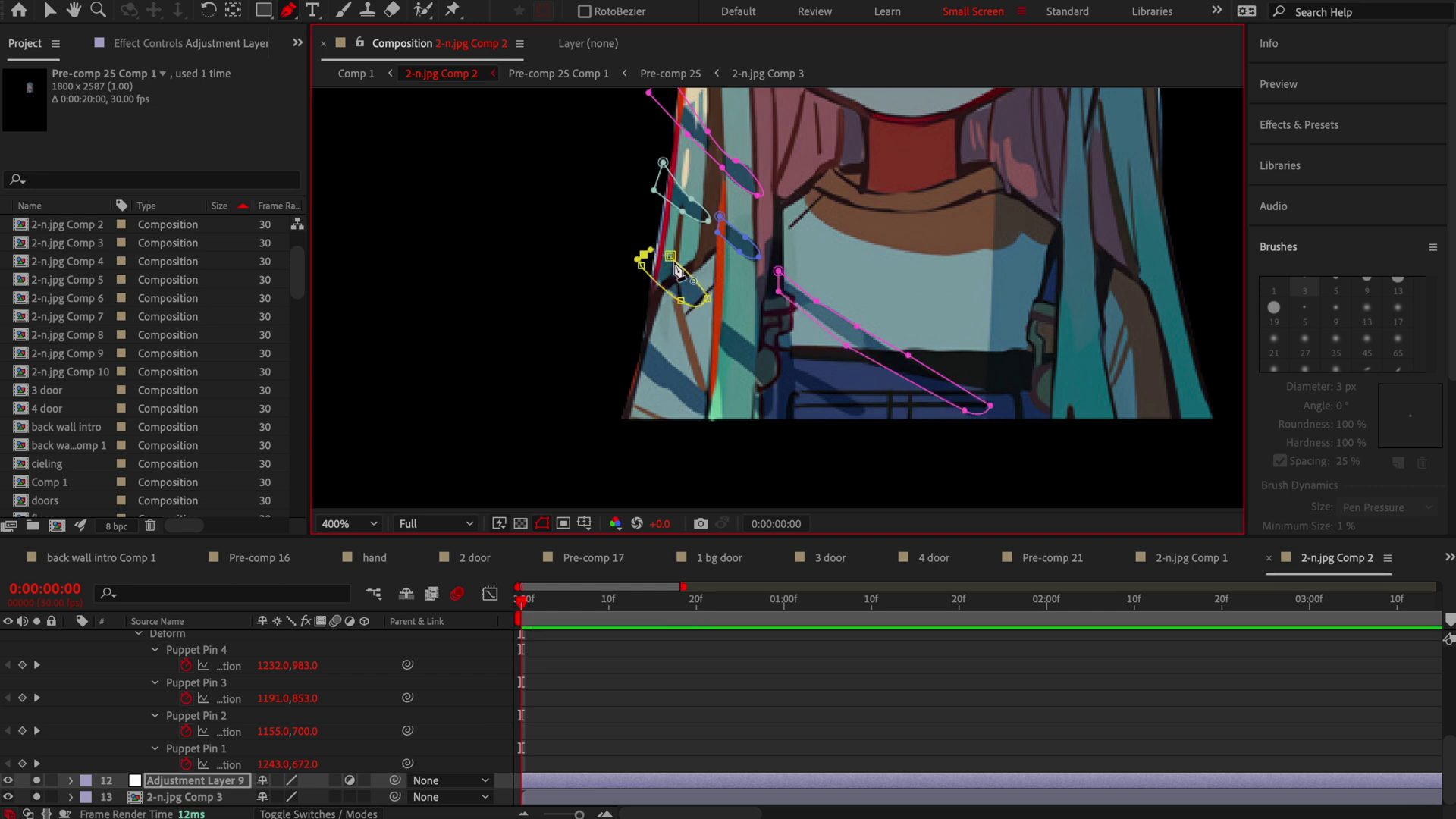
# Add strap and lower-left shadow masks, then toggle 2-n.jpg Comp 3 visibility to check them.
pyautogui.moveTo(863, 414); pyautogui.dragTo(878, 414)
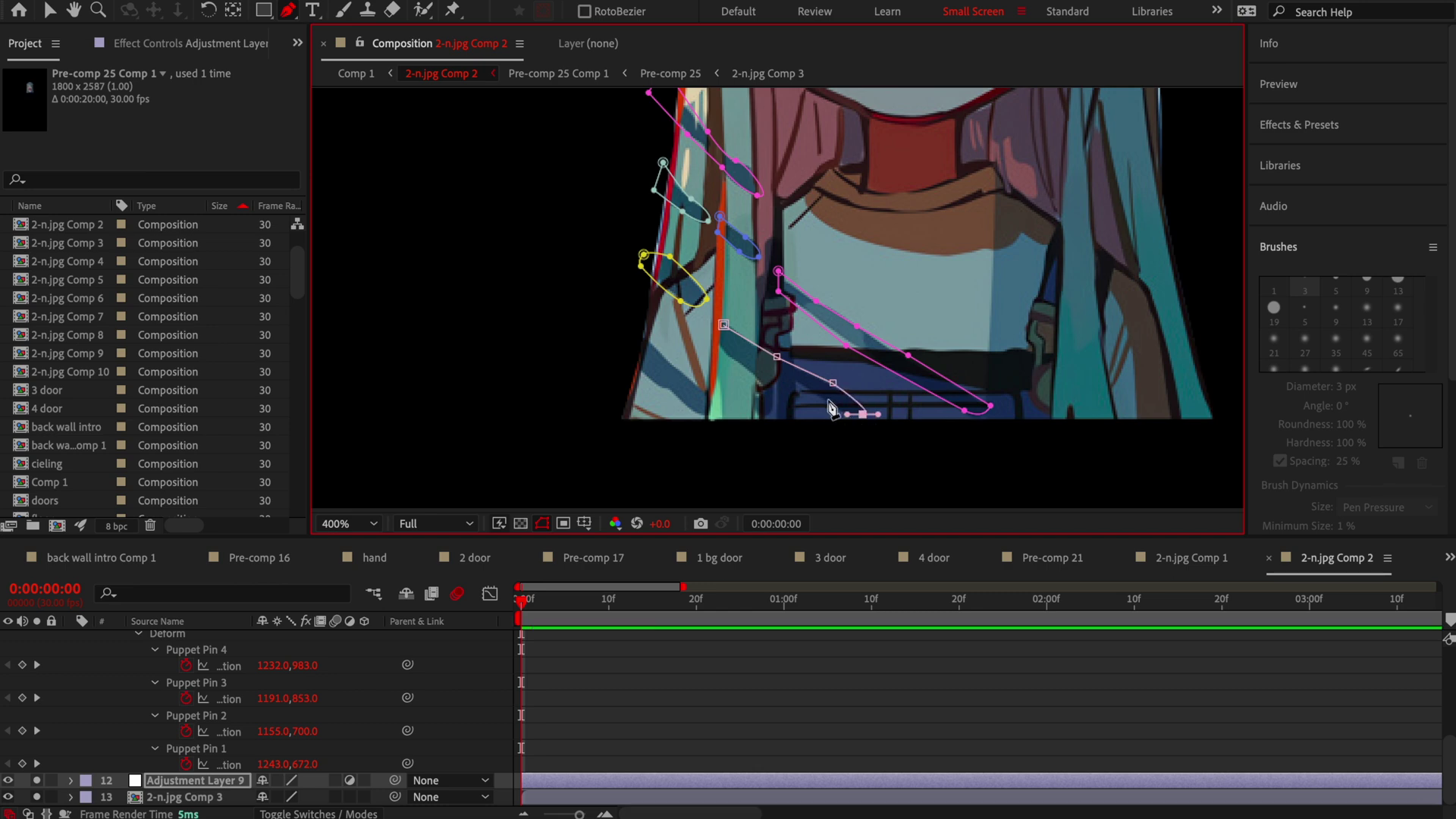
pyautogui.click(724, 325)
pyautogui.click(625, 315)
pyautogui.moveTo(734, 418); pyautogui.dragTo(724, 418)
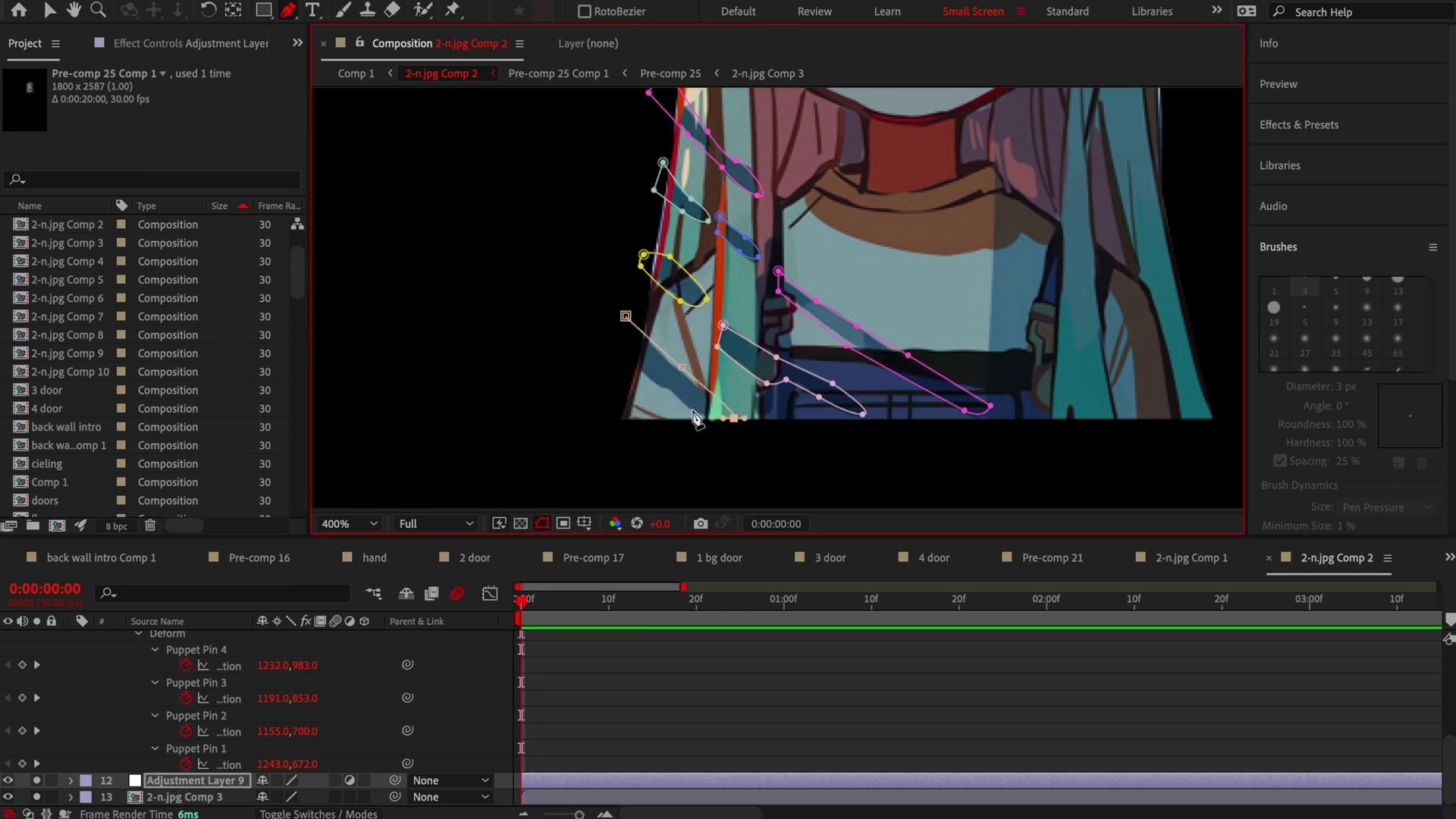
pyautogui.click(631, 366)
pyautogui.click(585, 331)
pyautogui.click(625, 316)
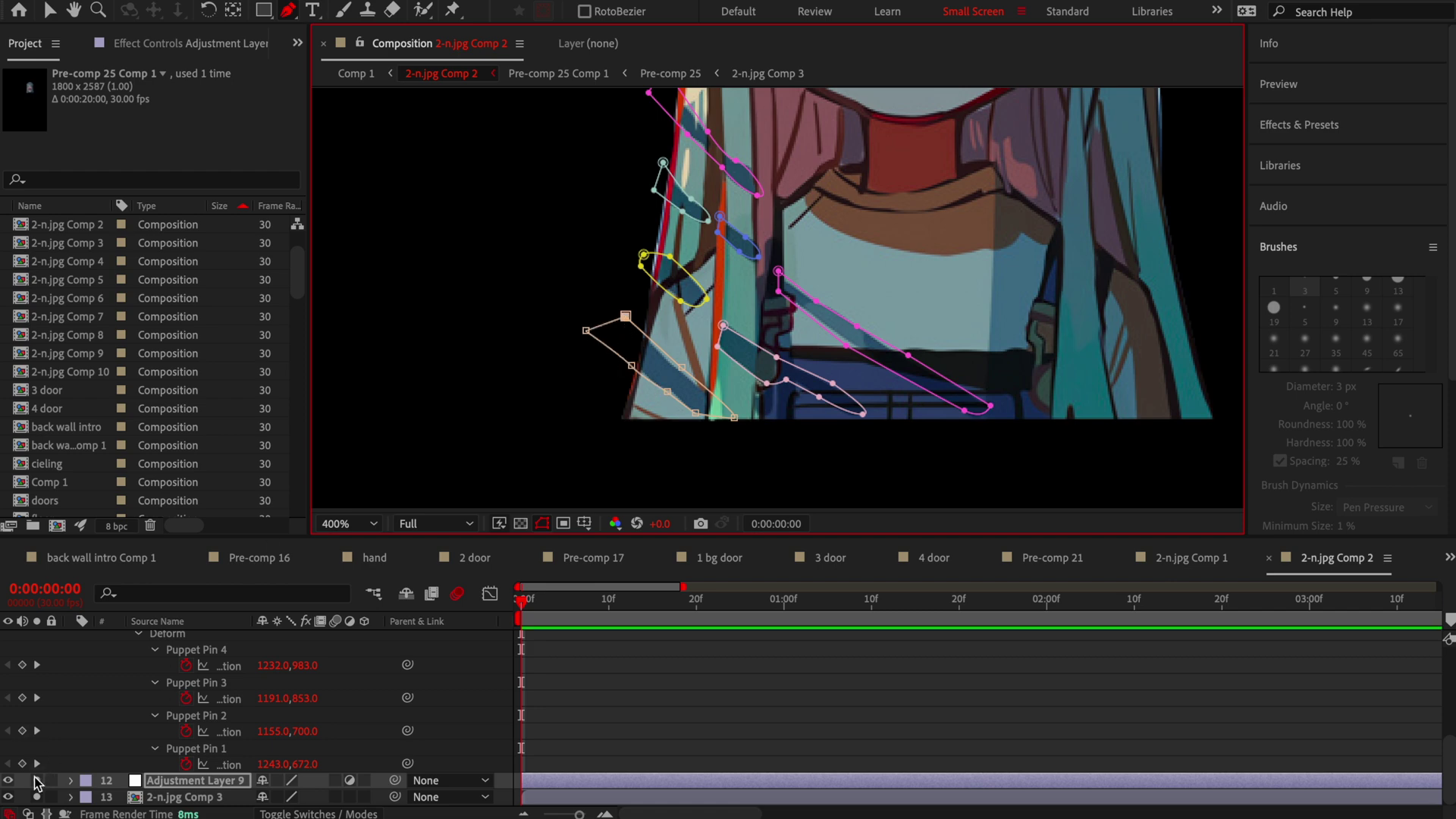
pyautogui.click(8, 797)
pyautogui.click(8, 796)
pyautogui.scroll(-2, 660, 366)
# Move Adjustment Layer 9 to the top and apply Hue/Saturation, darkening and saturating the masked shadows.
pyautogui.moveTo(168, 785); pyautogui.dragTo(180, 644)
pyautogui.click(1362, 126)
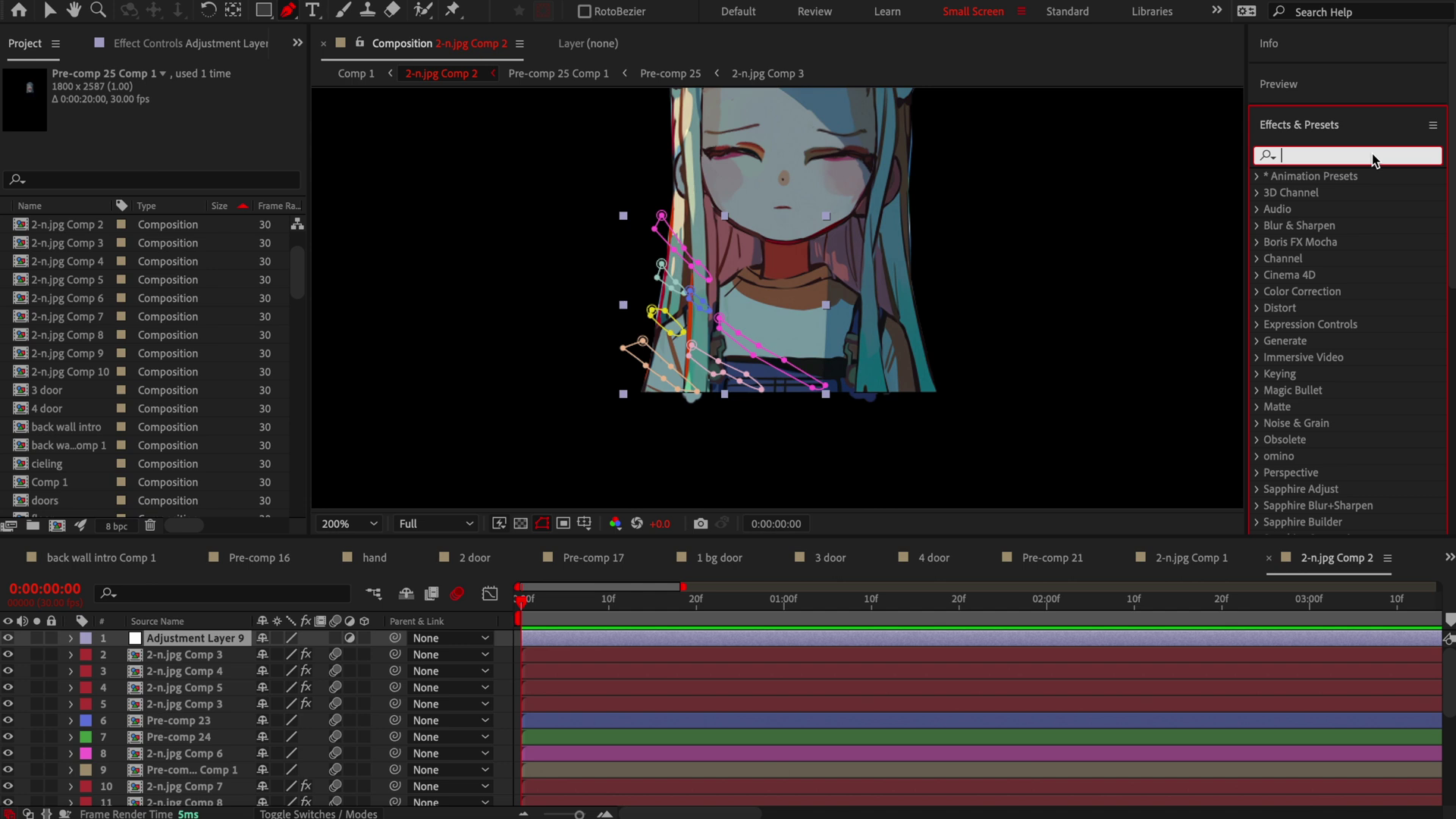
pyautogui.write('hue')
pyautogui.doubleClick(1352, 340)
pyautogui.press('v')
pyautogui.scroll(3, 645, 348)
pyautogui.moveTo(160, 309)
pyautogui.mouseDown()
pyautogui.moveTo(118, 309)
pyautogui.moveTo(189, 266)
pyautogui.mouseUp()
# Feather all the adjustment layer's masks by 2 pixels.
pyautogui.press('f')
pyautogui.click(178, 662)
pyautogui.hotkey('ctrl', 'a')
pyautogui.moveTo(280, 671); pyautogui.dragTo(291, 681)
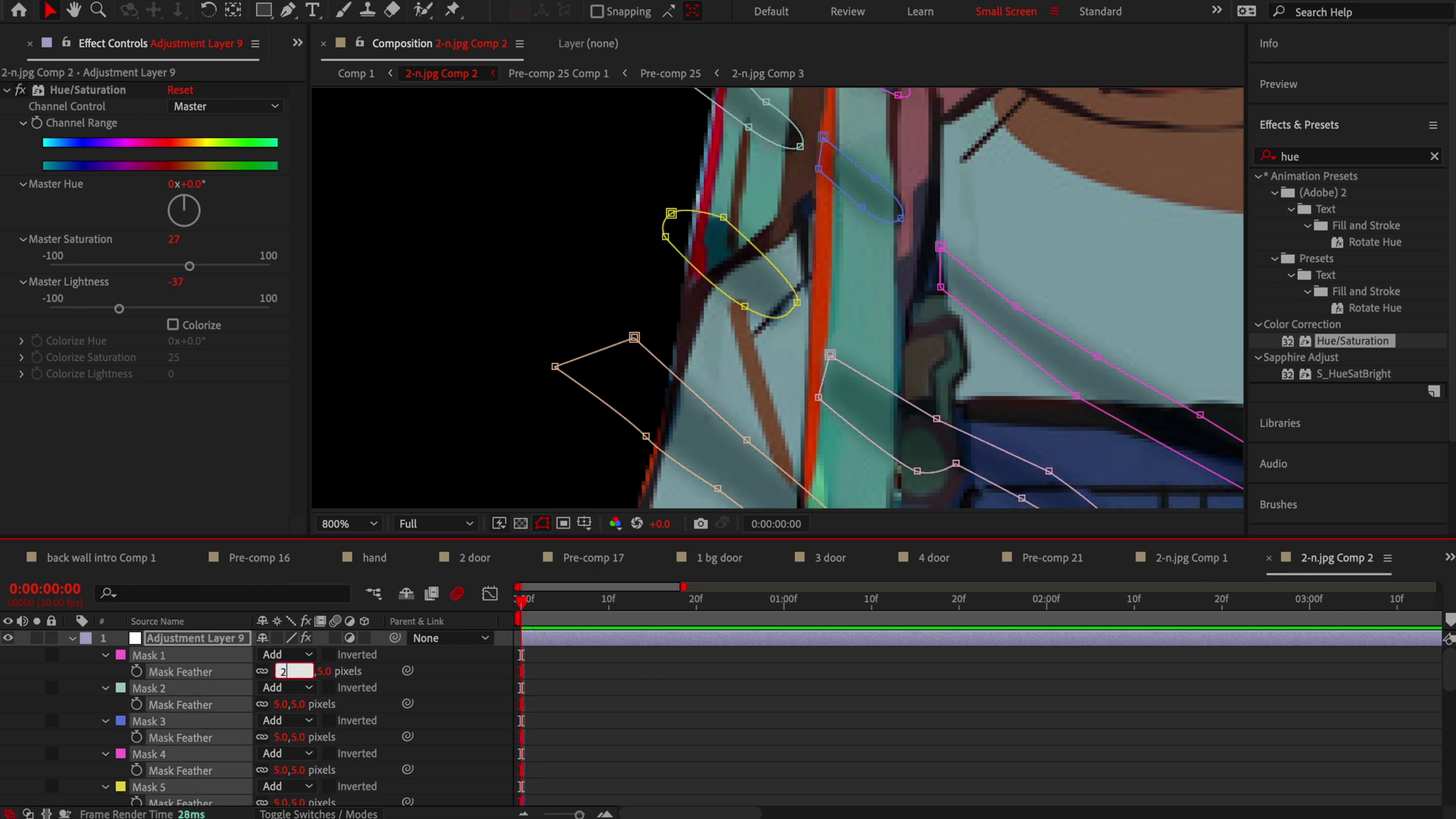
pyautogui.press('F2')
pyautogui.scroll(-7, 669, 250)
pyautogui.click(681, 712)
pyautogui.scroll(-15, 682, 712)
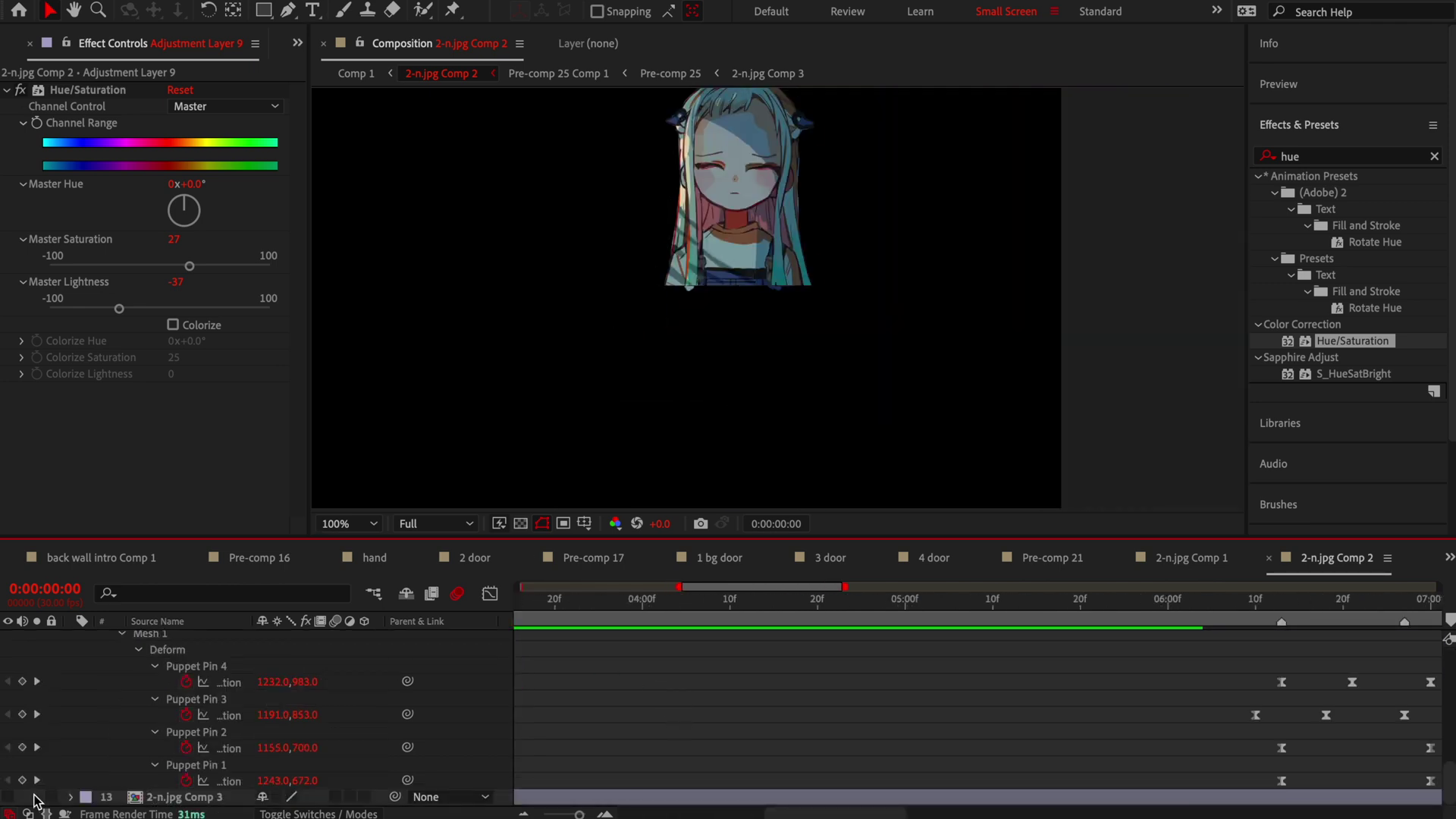
# Darken the shadow lightness further and set the hue to +13°.
pyautogui.moveTo(119, 309); pyautogui.dragTo(114, 309)
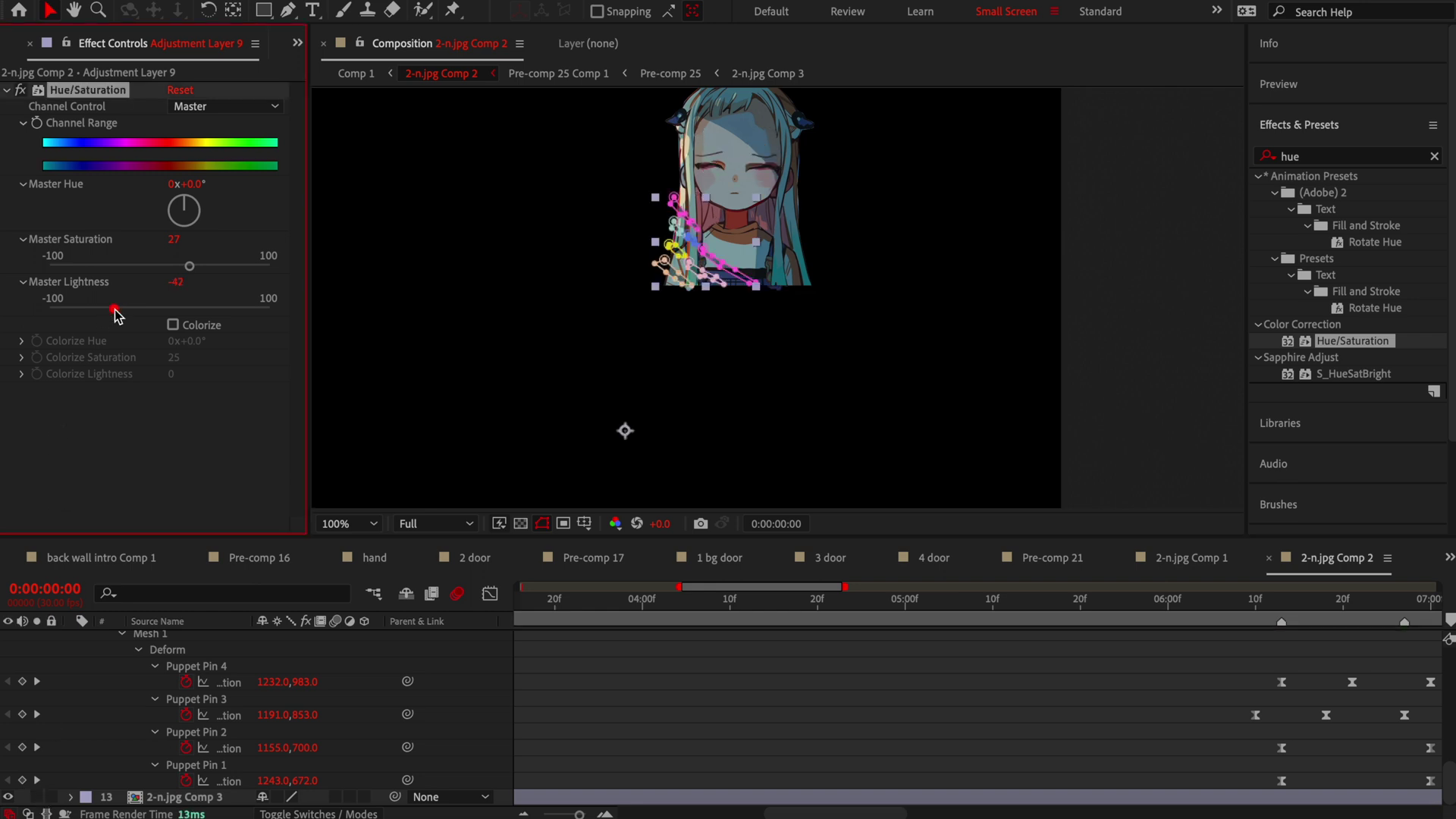
pyautogui.scroll(4, 704, 251)
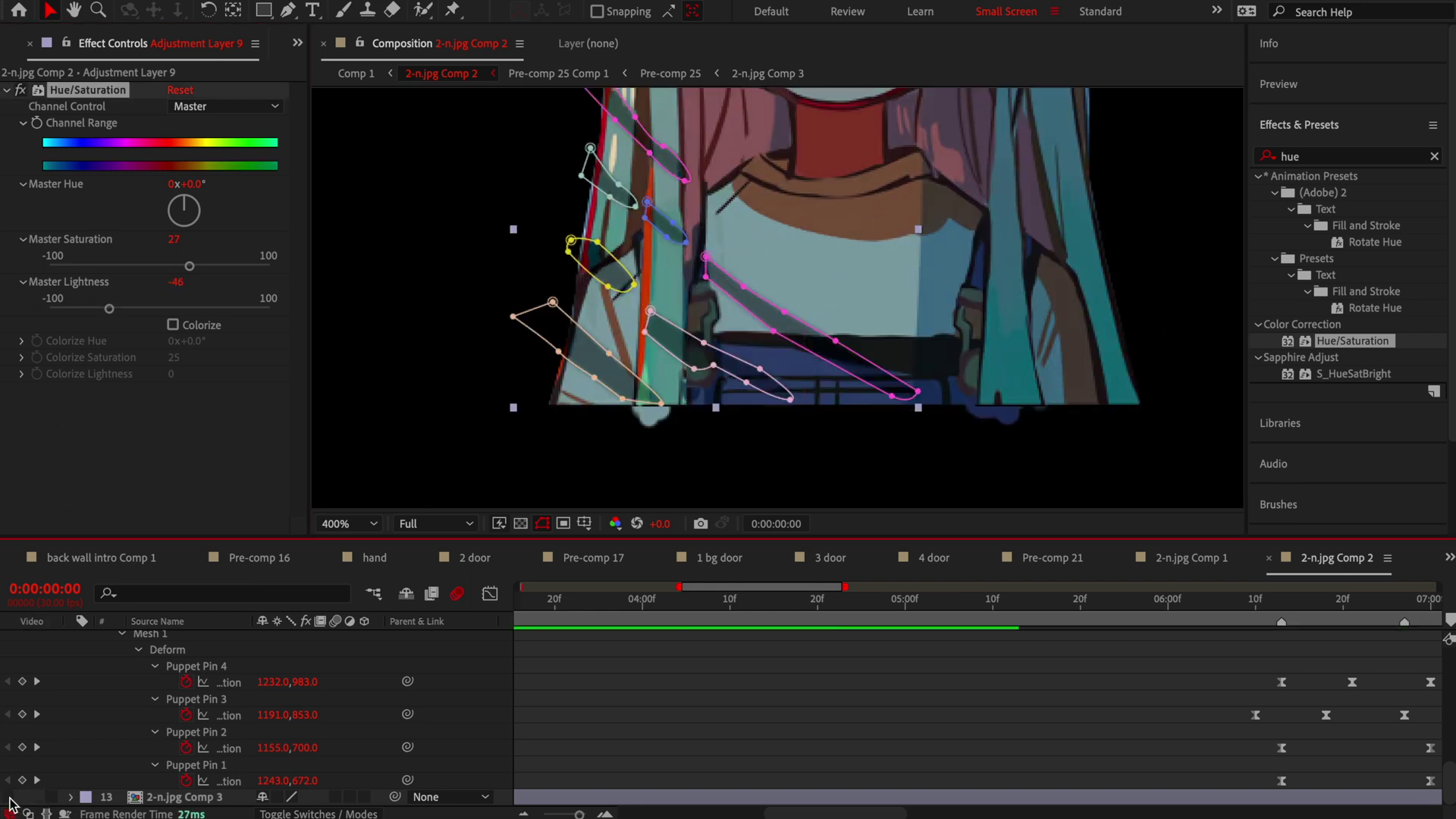
pyautogui.click(8, 796)
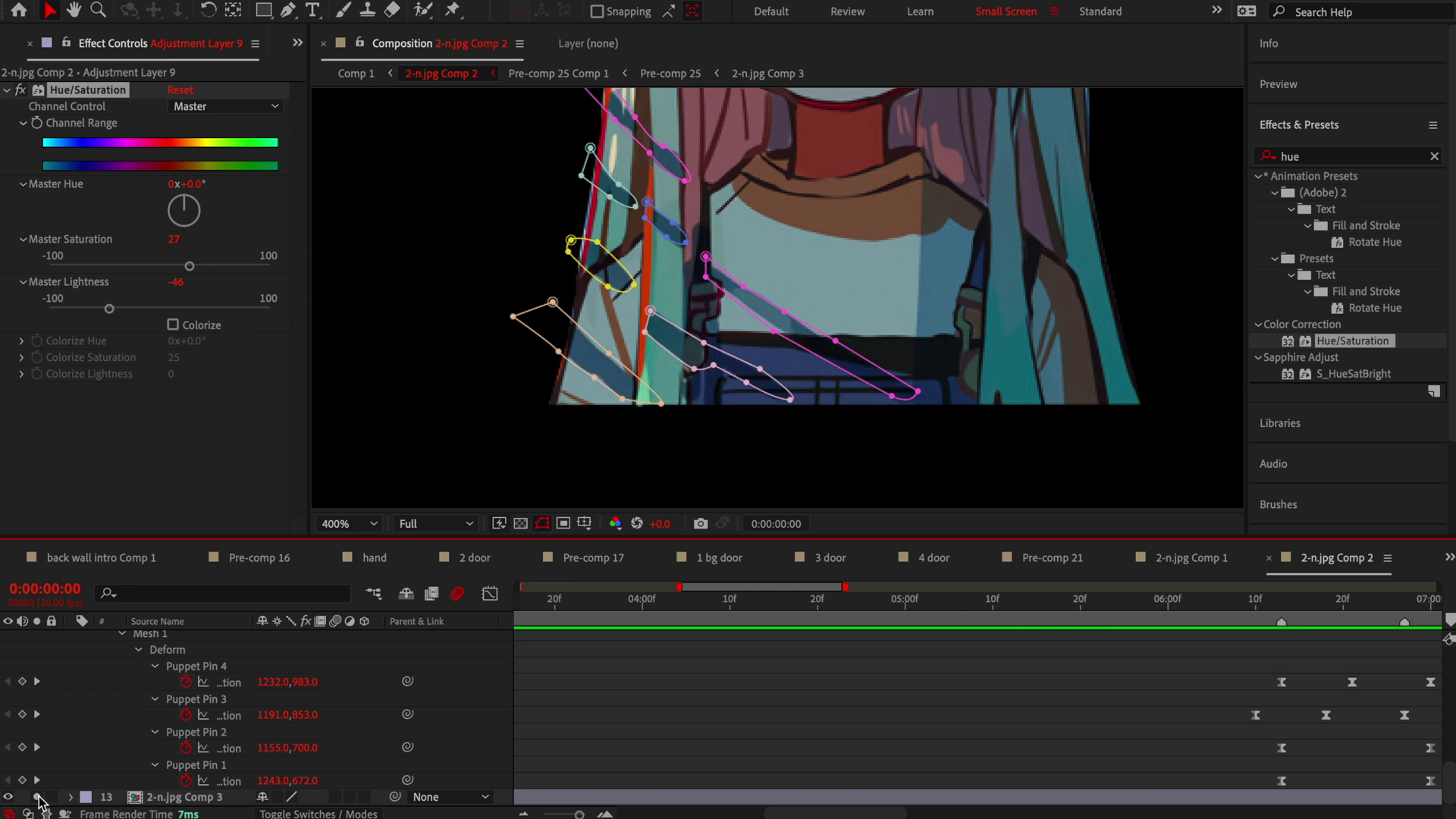
pyautogui.moveTo(182, 202); pyautogui.dragTo(184, 205)
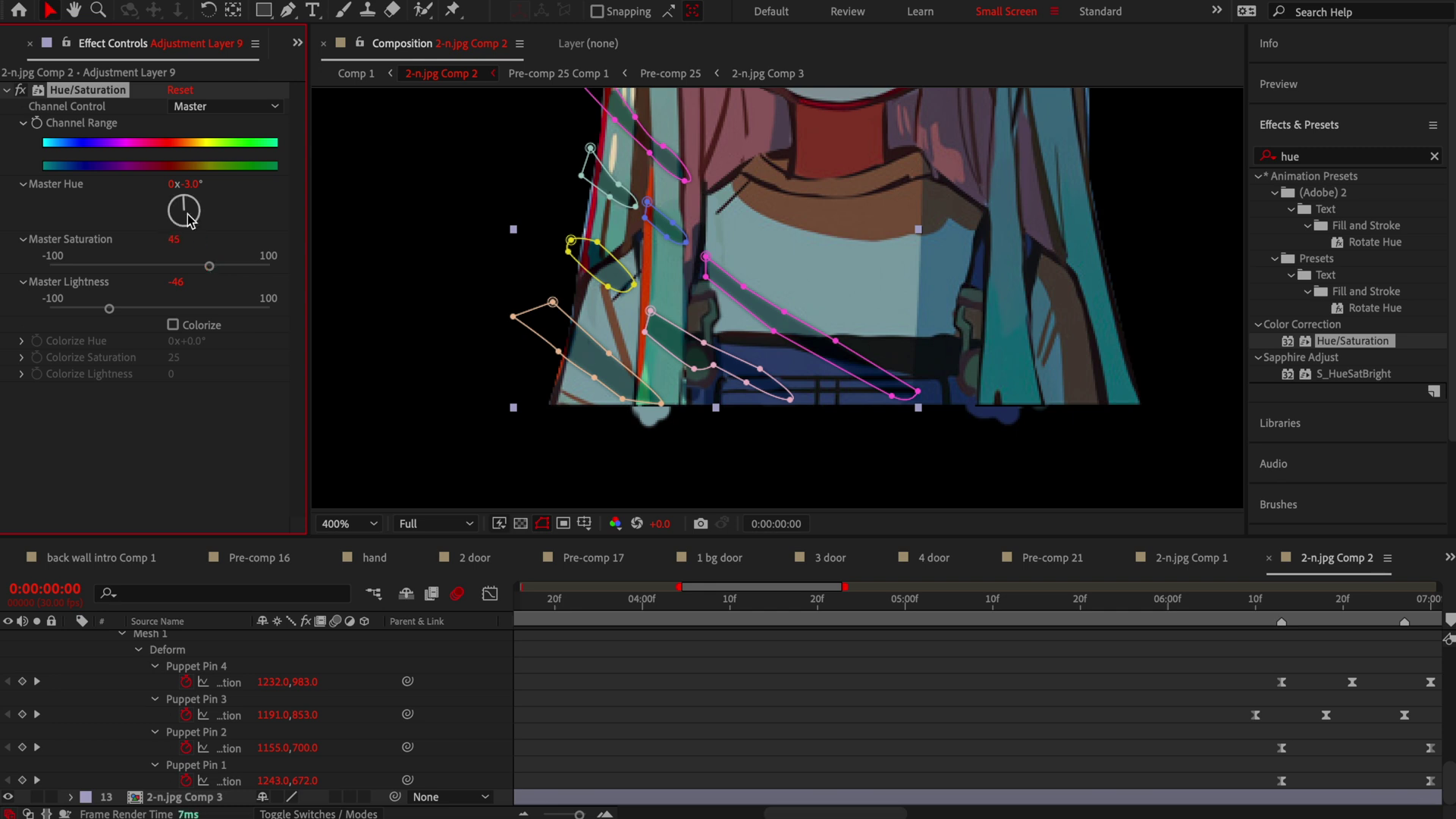
pyautogui.moveTo(184, 207); pyautogui.dragTo(188, 199)
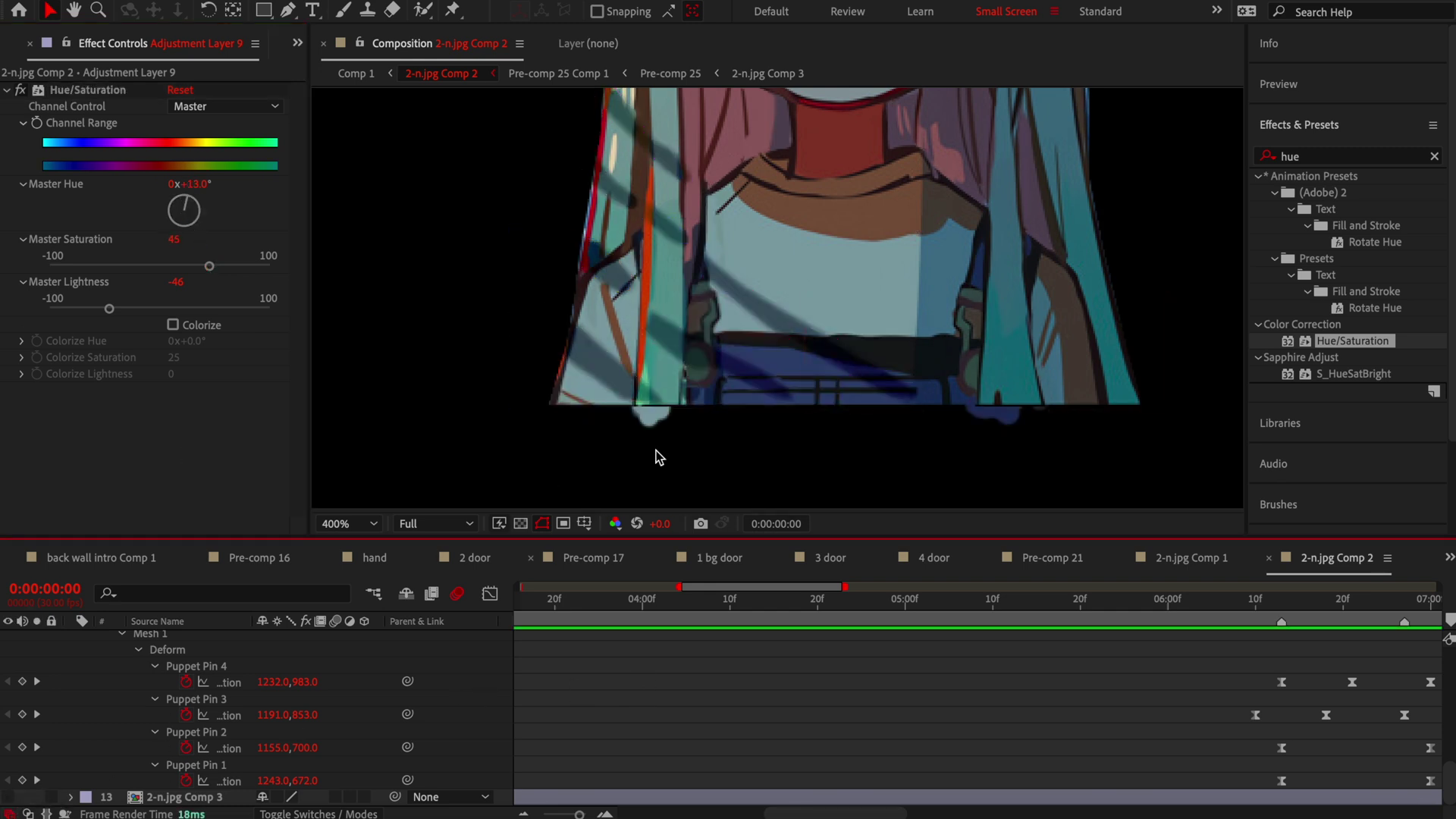
pyautogui.scroll(-4, 654, 452)
pyautogui.hscroll(5, 842, 654)
# Preview the shading animation from 0:00:06:13.
pyautogui.click(817, 599)
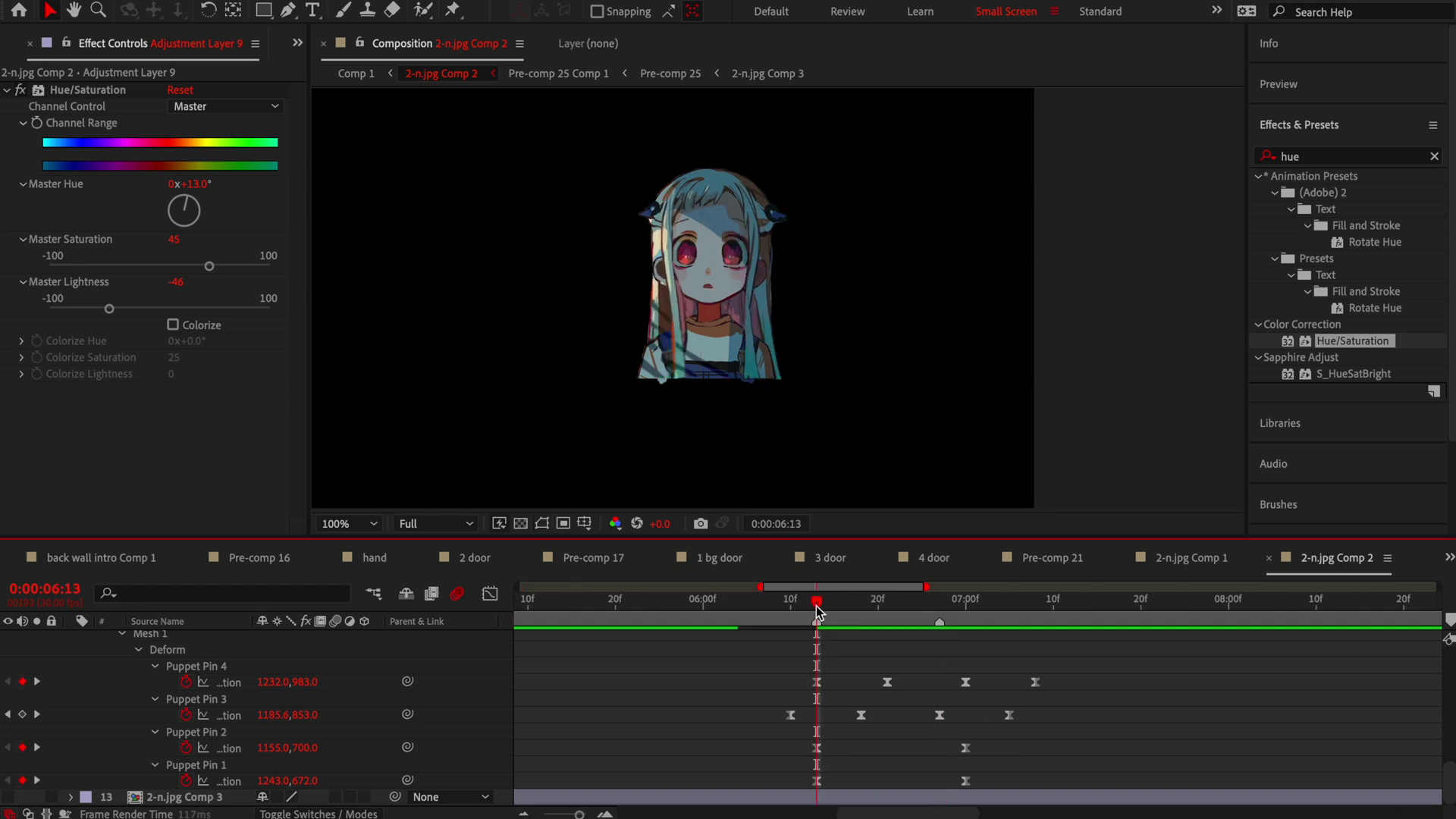
pyautogui.press('.')
pyautogui.press('space')
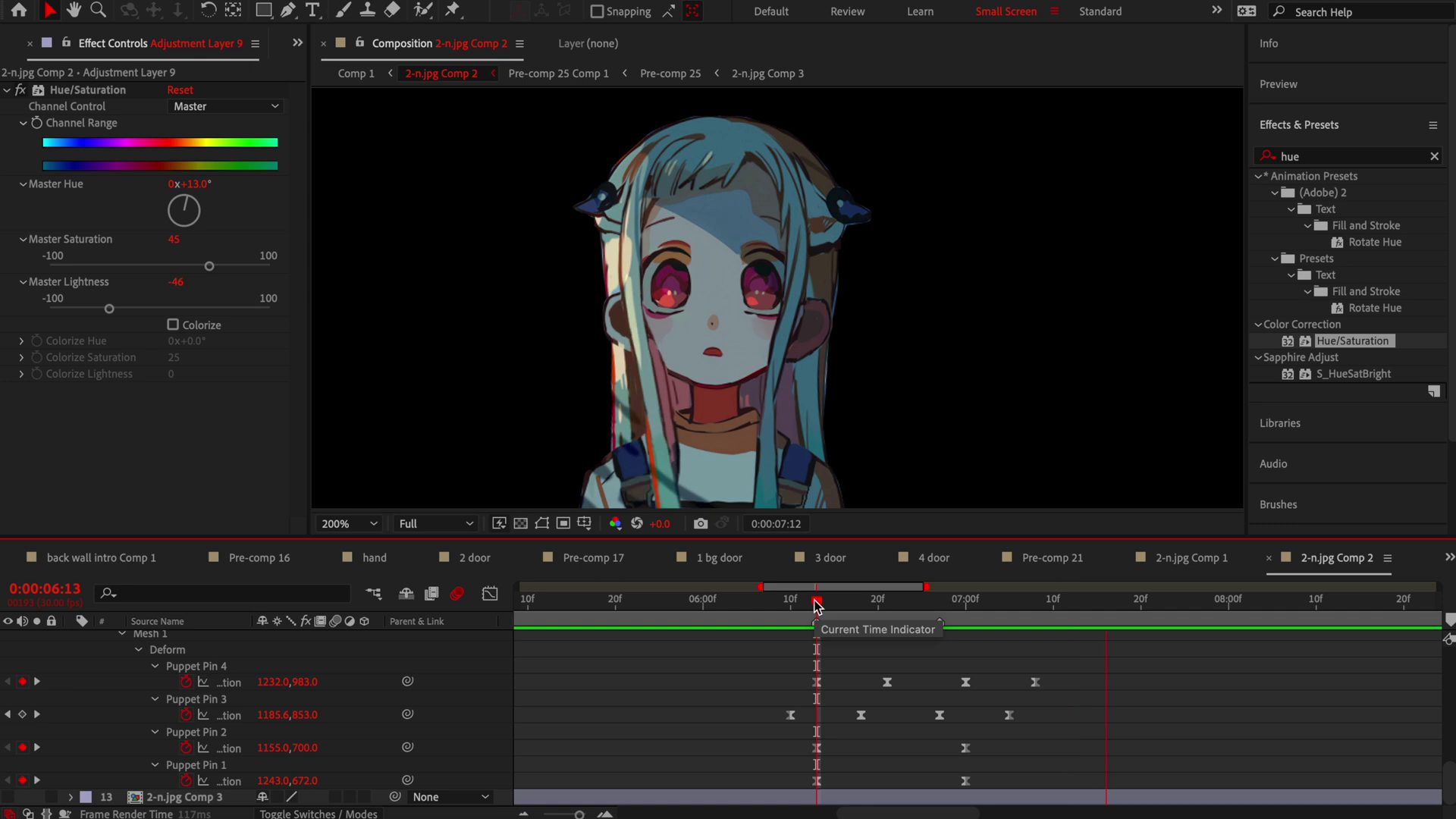
pyautogui.press('f')
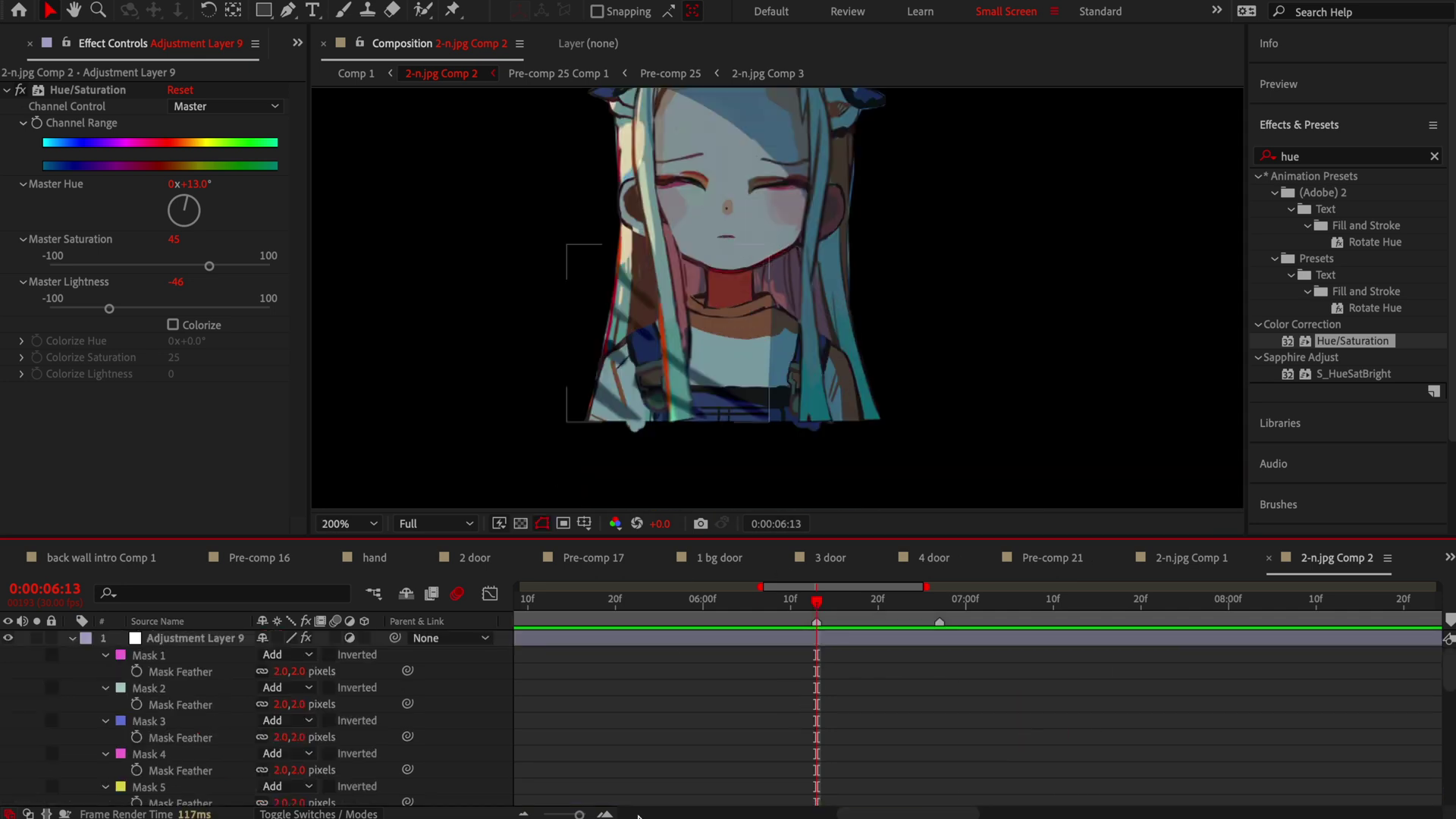
# Collapse the mask properties and select 2-n.jpg Comp 3 to add a layer above it.
pyautogui.hotkey('ctrl', 'a')
pyautogui.press('f')
pyautogui.click(829, 659)
pyautogui.rightClick(287, 656)
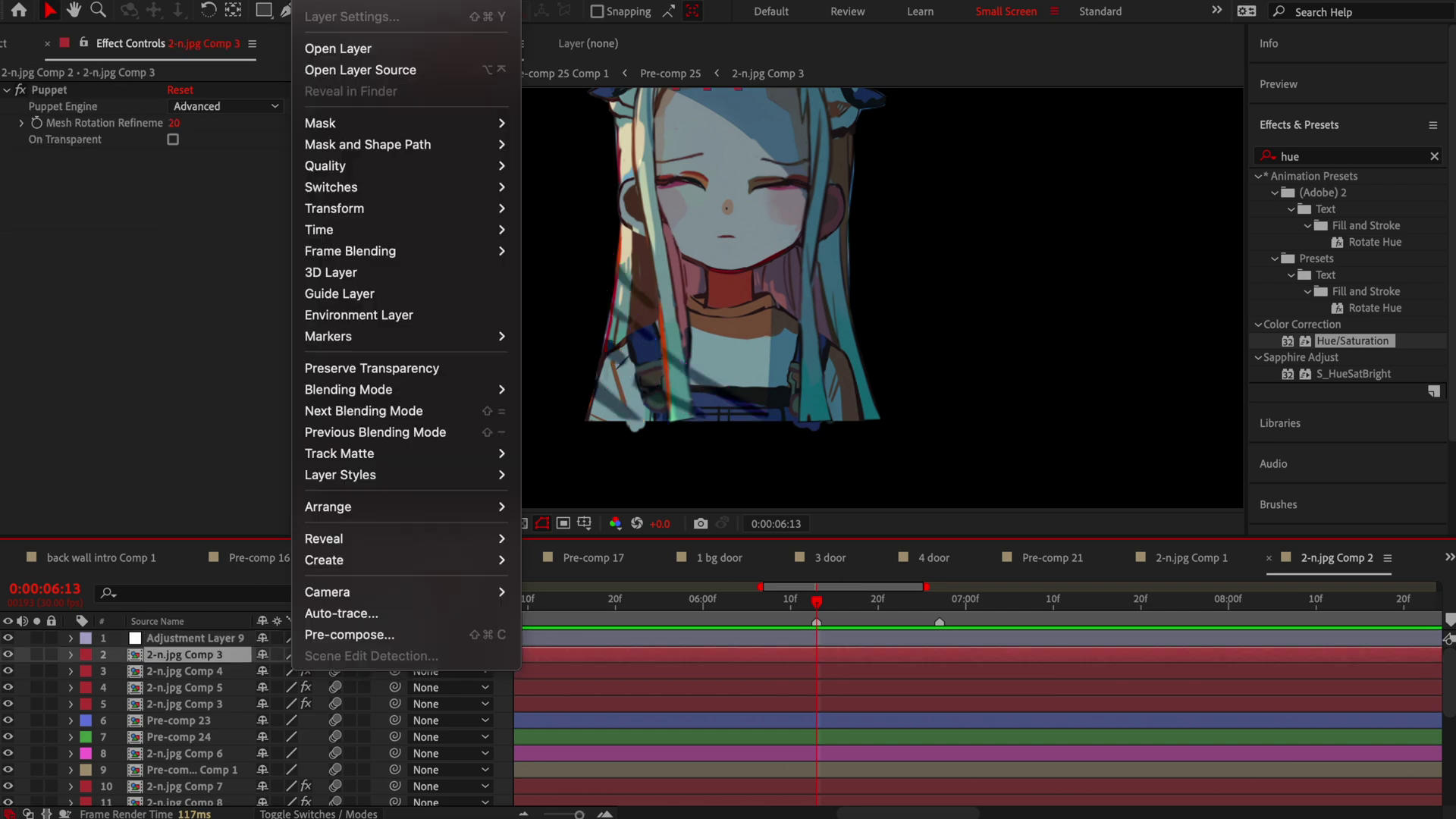
# Add Null 14 above 2-n.jpg Comp 3 and place it on the character's chest.
pyautogui.moveTo(318, 13)
pyautogui.click(576, 129)
pyautogui.scroll(-3, 591, 303)
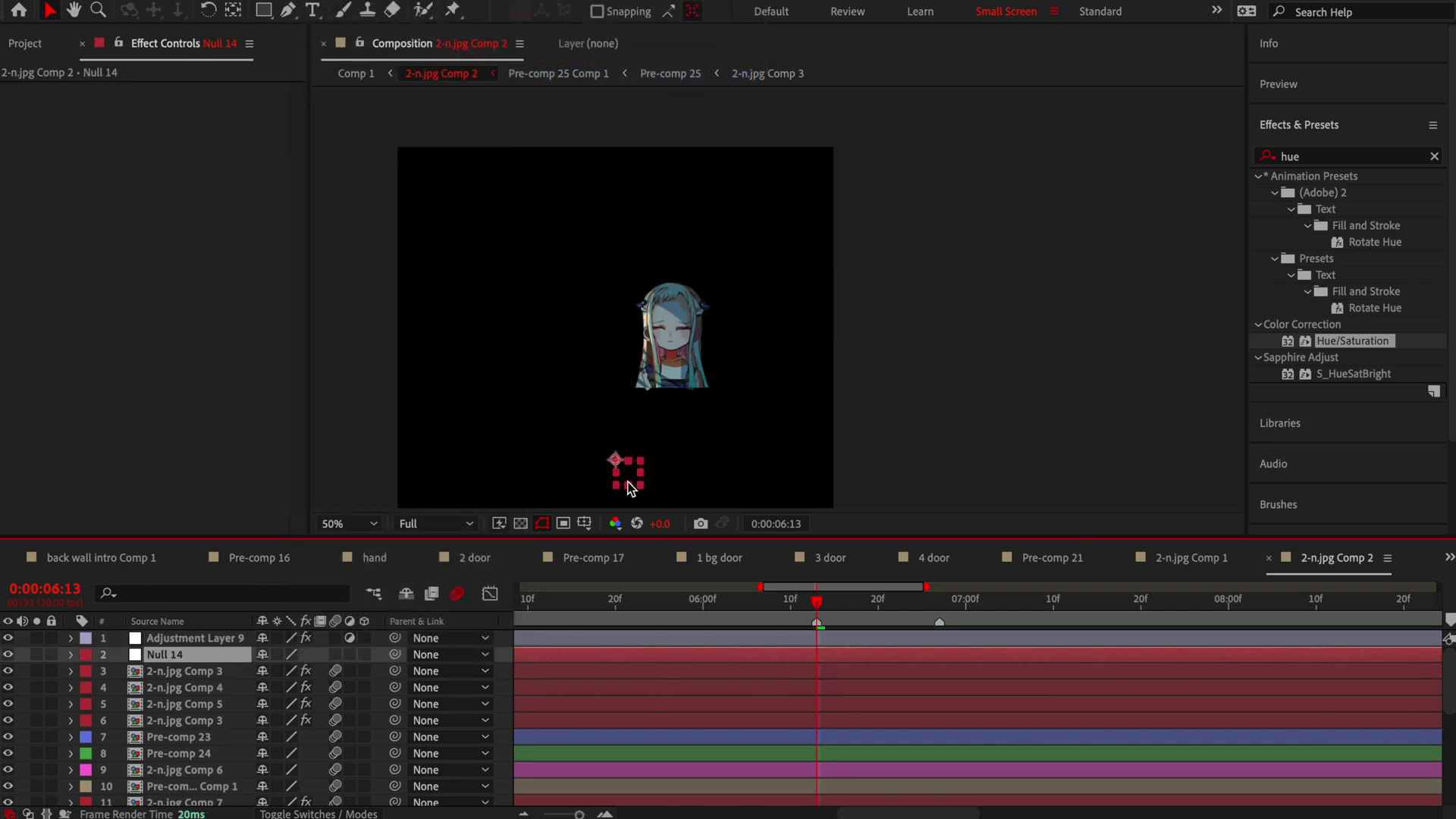
pyautogui.moveTo(625, 471); pyautogui.dragTo(693, 350)
pyautogui.scroll(3, 693, 351)
pyautogui.scroll(-5, 592, 693)
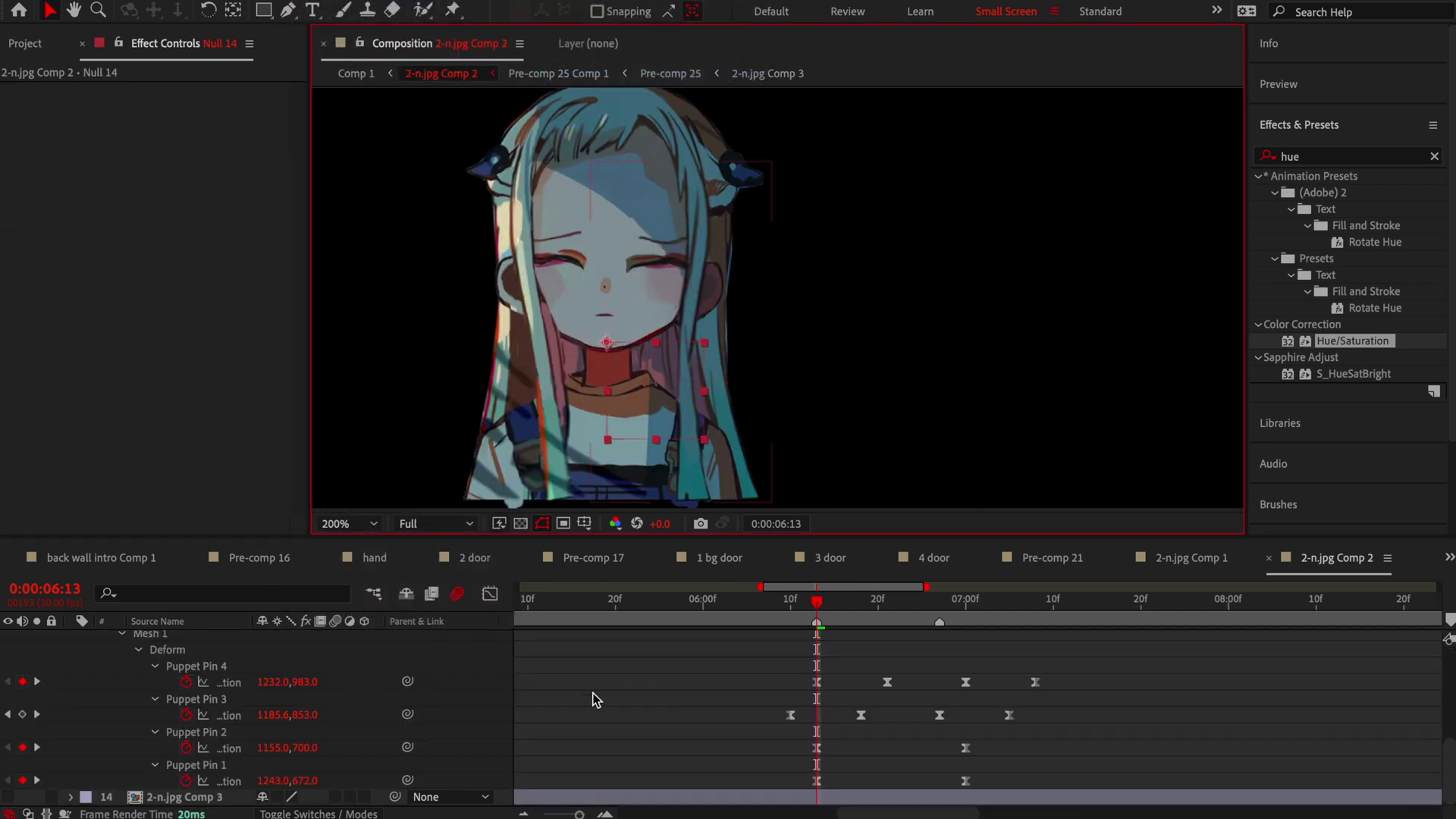
# Parent the character layers to Null 14, setting layer 10's parent to None.
pyautogui.moveTo(501, 726); pyautogui.dragTo(485, 678)
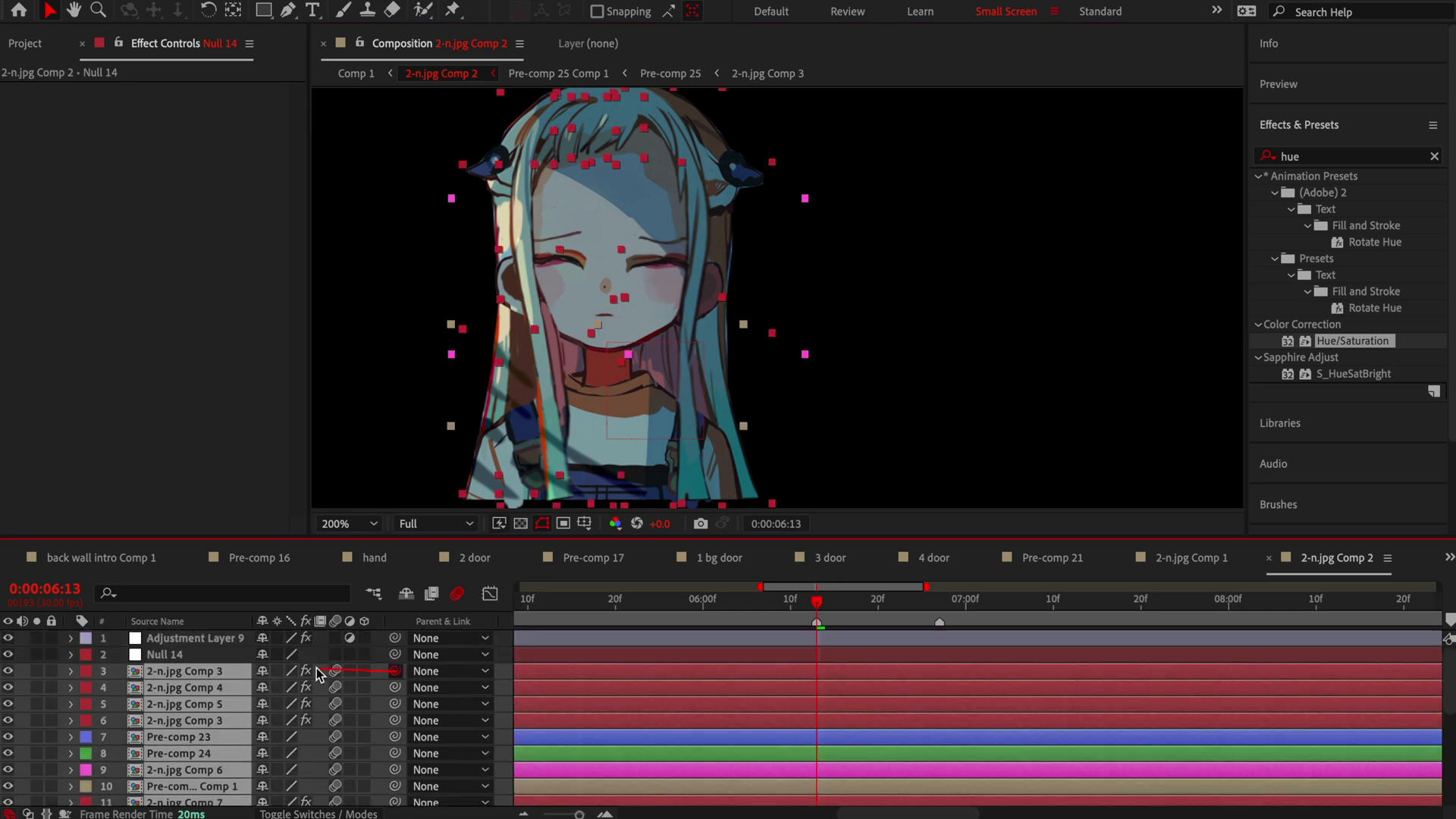
pyautogui.scroll(-3, 673, 721)
pyautogui.click(467, 687)
pyautogui.click(466, 504)
pyautogui.scroll(3, 826, 643)
# At frame 6:26, reveal Null 14's Position property.
pyautogui.click(891, 599)
pyautogui.click(758, 654)
pyautogui.press('p')
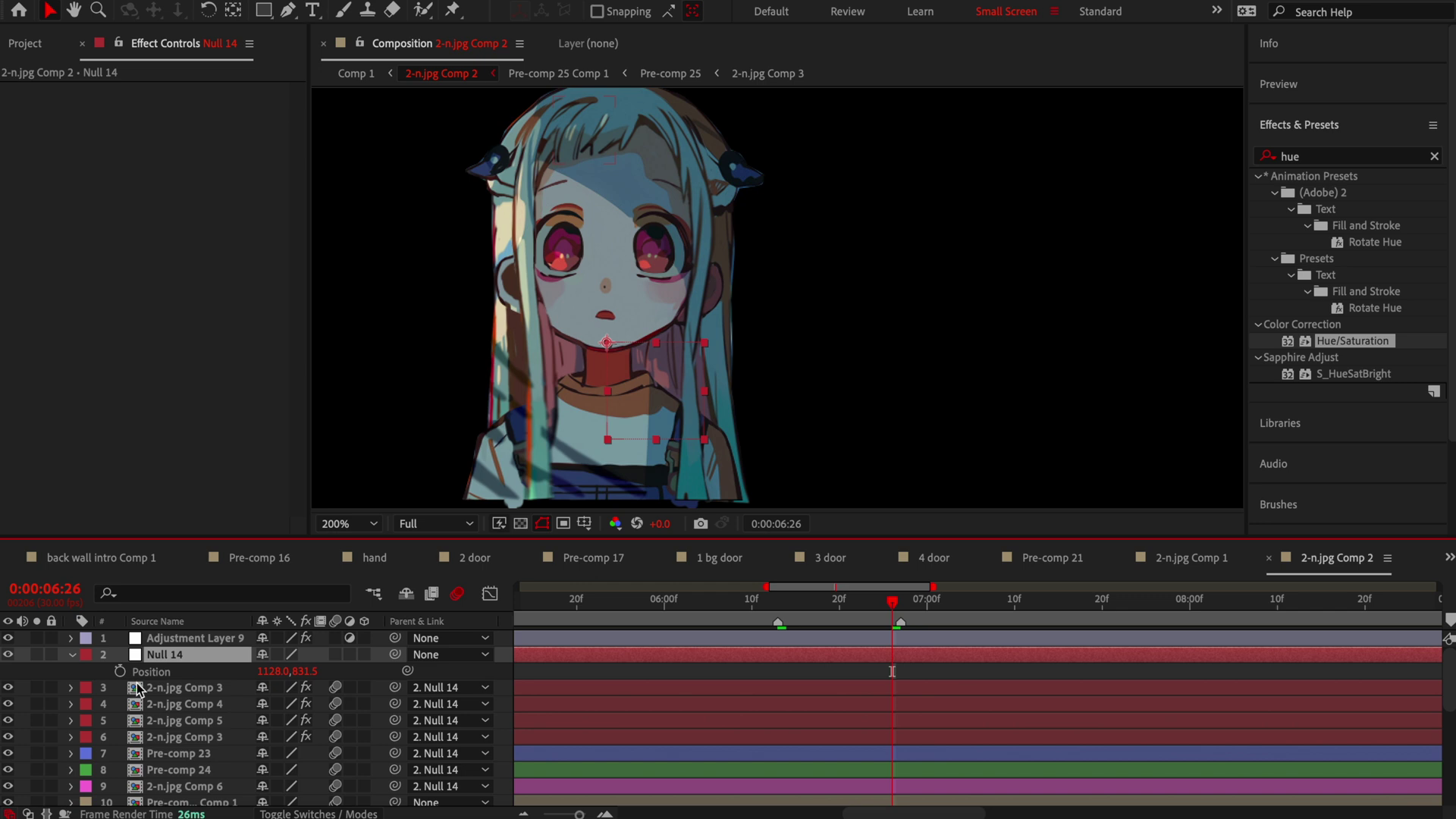
pyautogui.scroll(-3, 747, 740)
# Place puppet pins on the neck and lower body of Pre-comp 25 Comp 1.
pyautogui.click(754, 656)
pyautogui.click(452, 9)
pyautogui.click(624, 339)
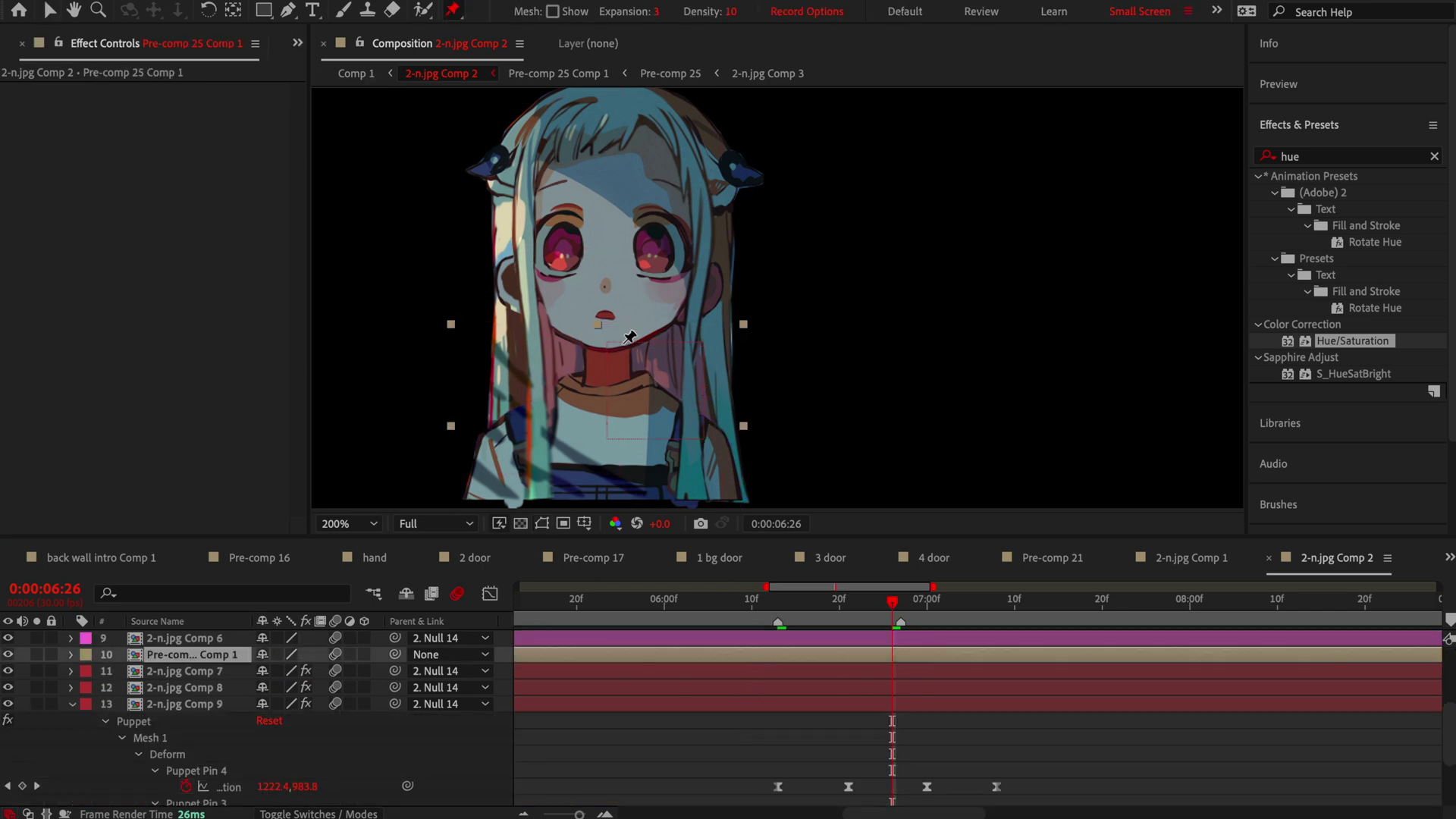
pyautogui.click(588, 335)
pyautogui.click(575, 374)
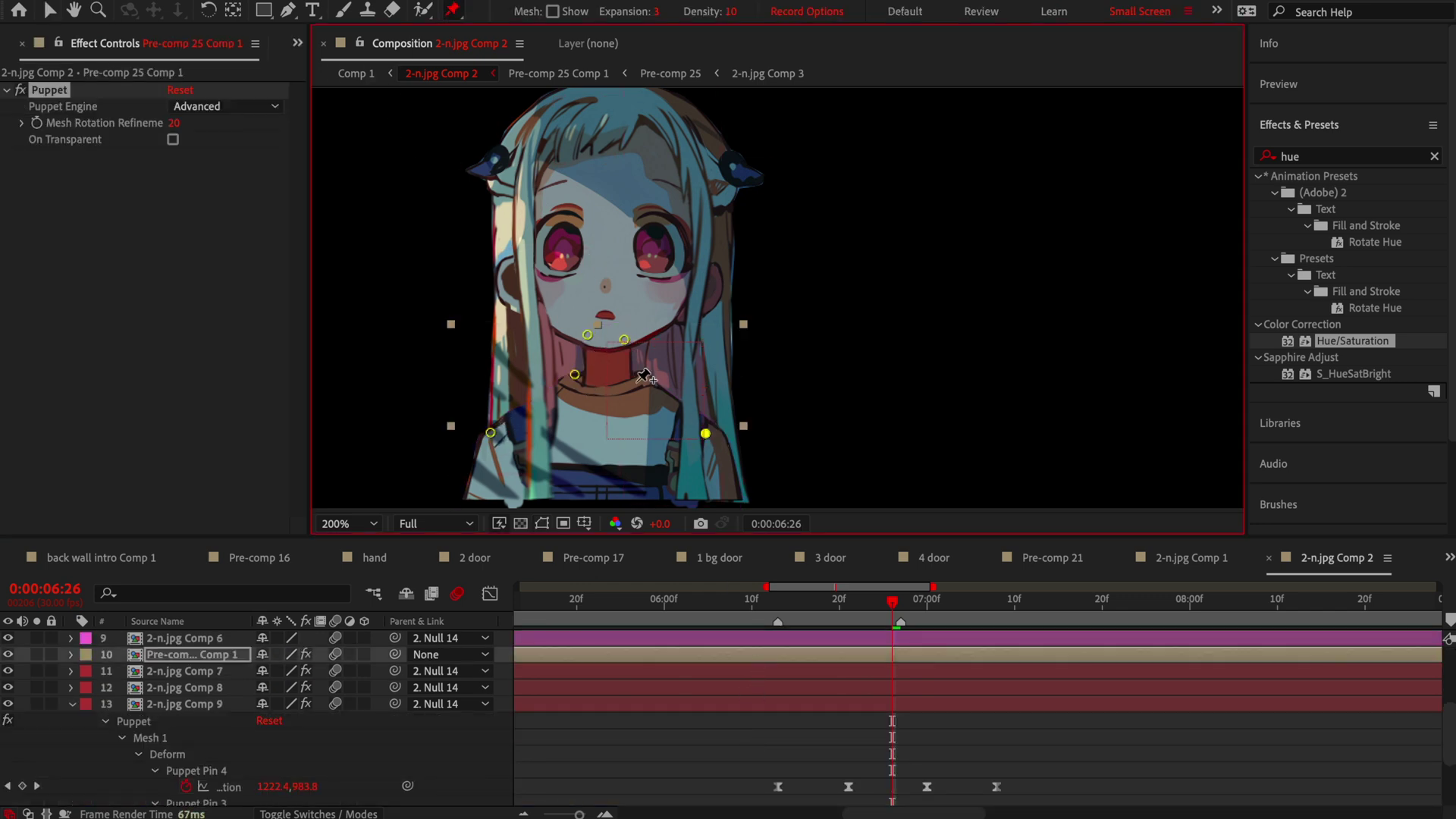
pyautogui.click(716, 434)
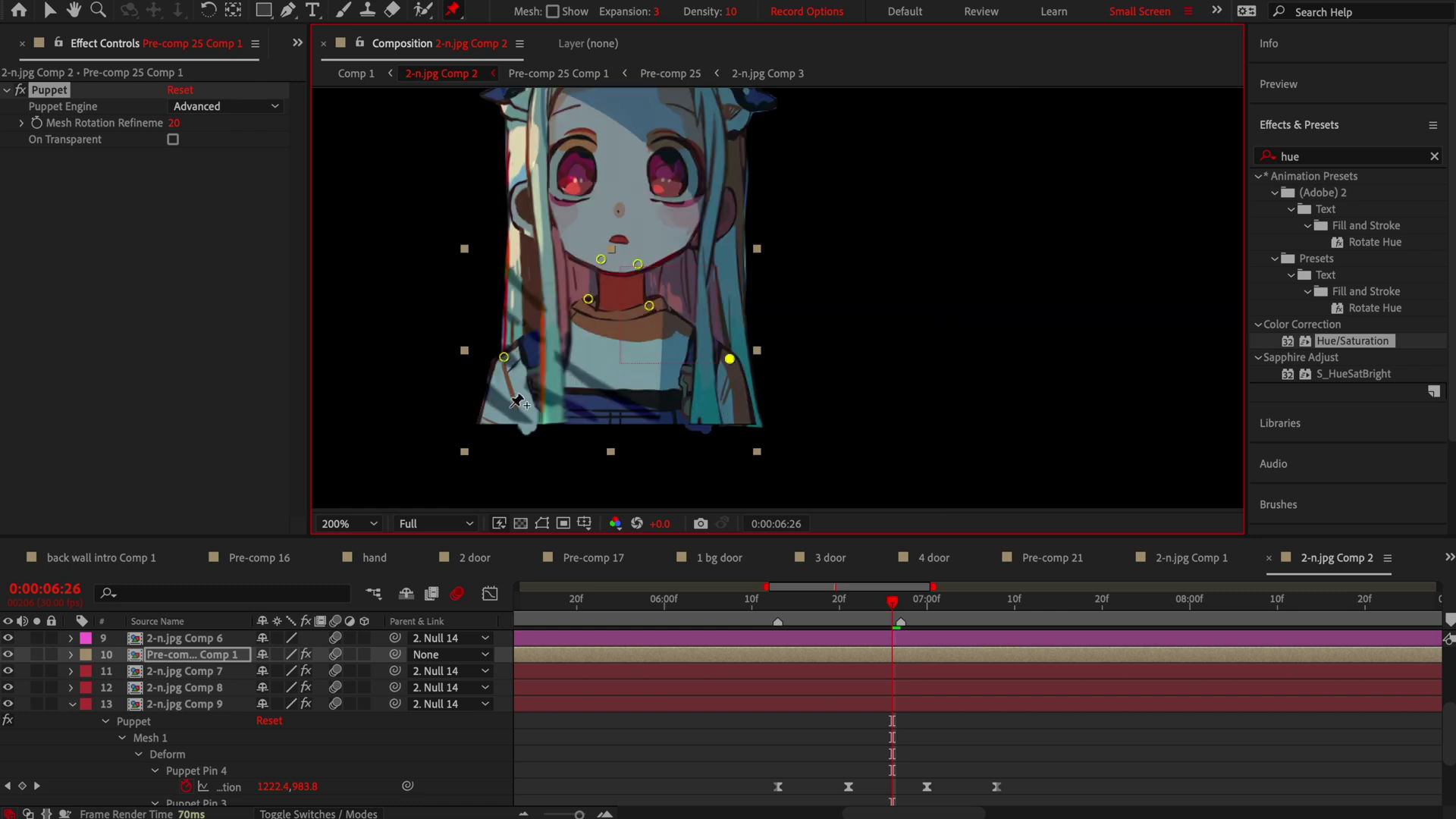
pyautogui.click(737, 425)
pyautogui.scroll(-3, 750, 699)
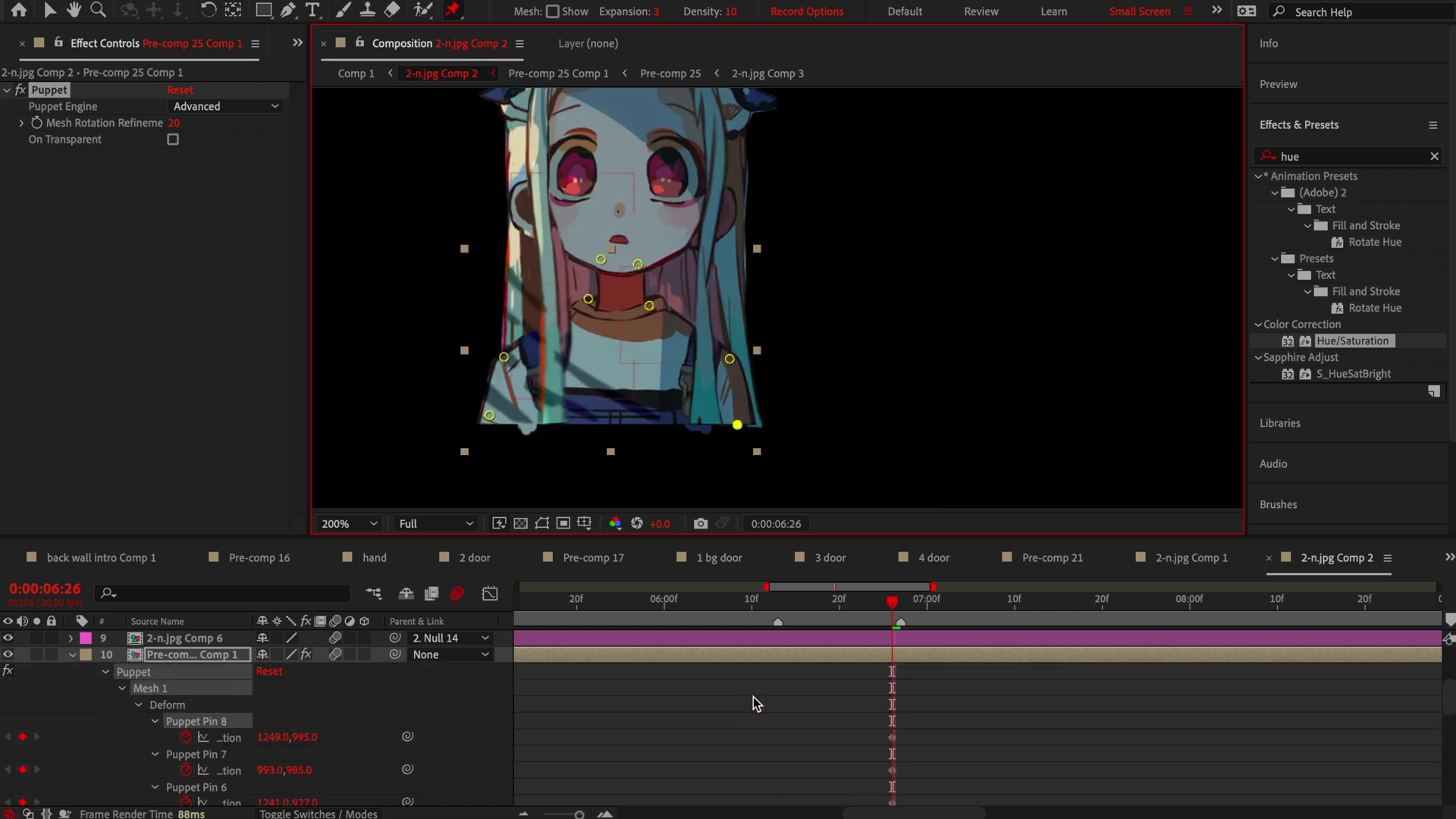
# Keyframe Null 14 lowered to 1128.0,845.5 at 6:13, then select Pre-comp 23 at 6:26.
pyautogui.click(778, 603)
pyautogui.press('v')
pyautogui.scroll(5, 798, 685)
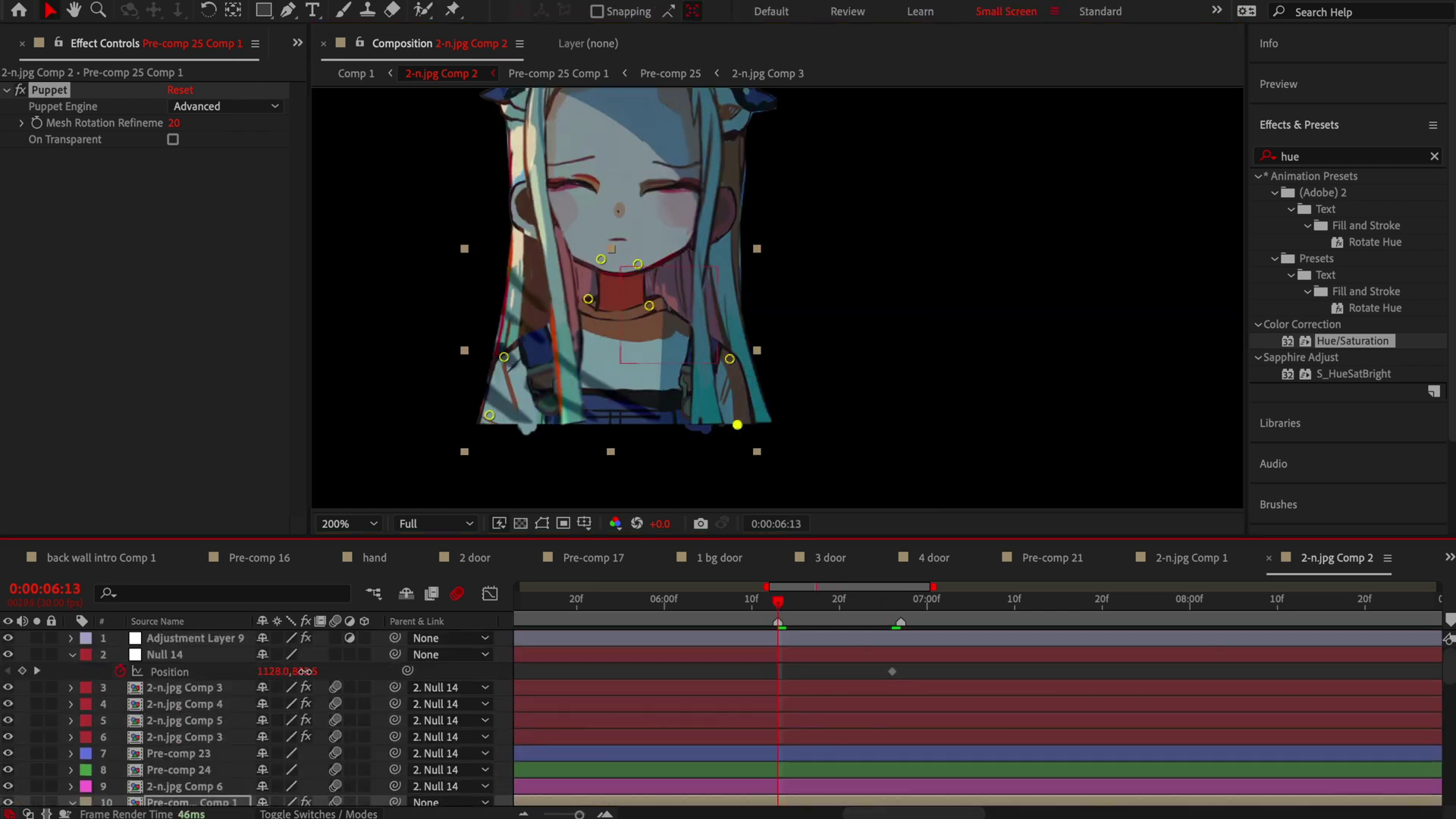
pyautogui.moveTo(305, 672); pyautogui.dragTo(319, 672)
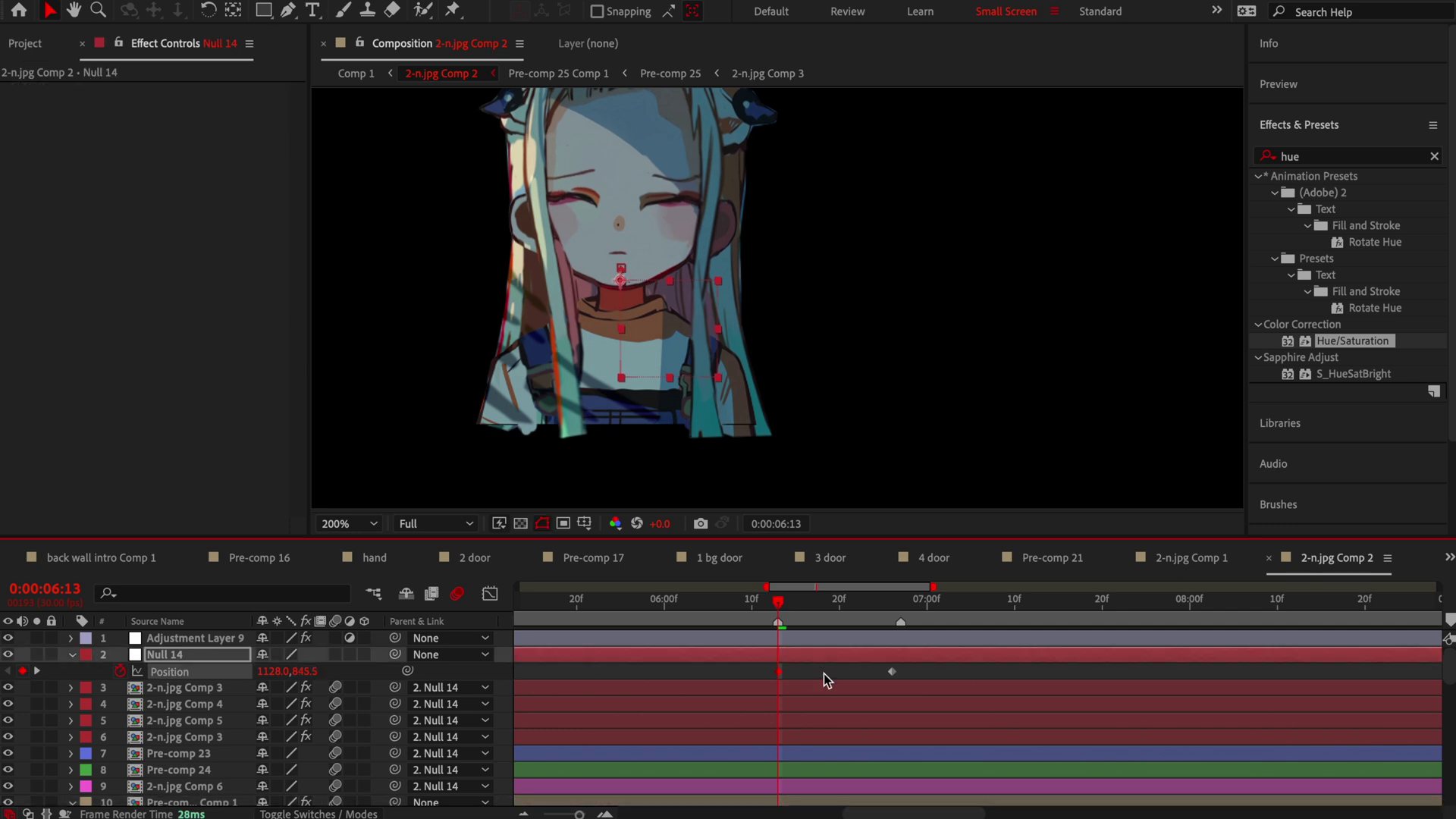
pyautogui.click(893, 601)
pyautogui.click(876, 753)
pyautogui.scroll(-1, 574, 201)
# Parent Pre-comp 24 to Pre-comp 23.
pyautogui.press('y')
pyautogui.click(570, 250)
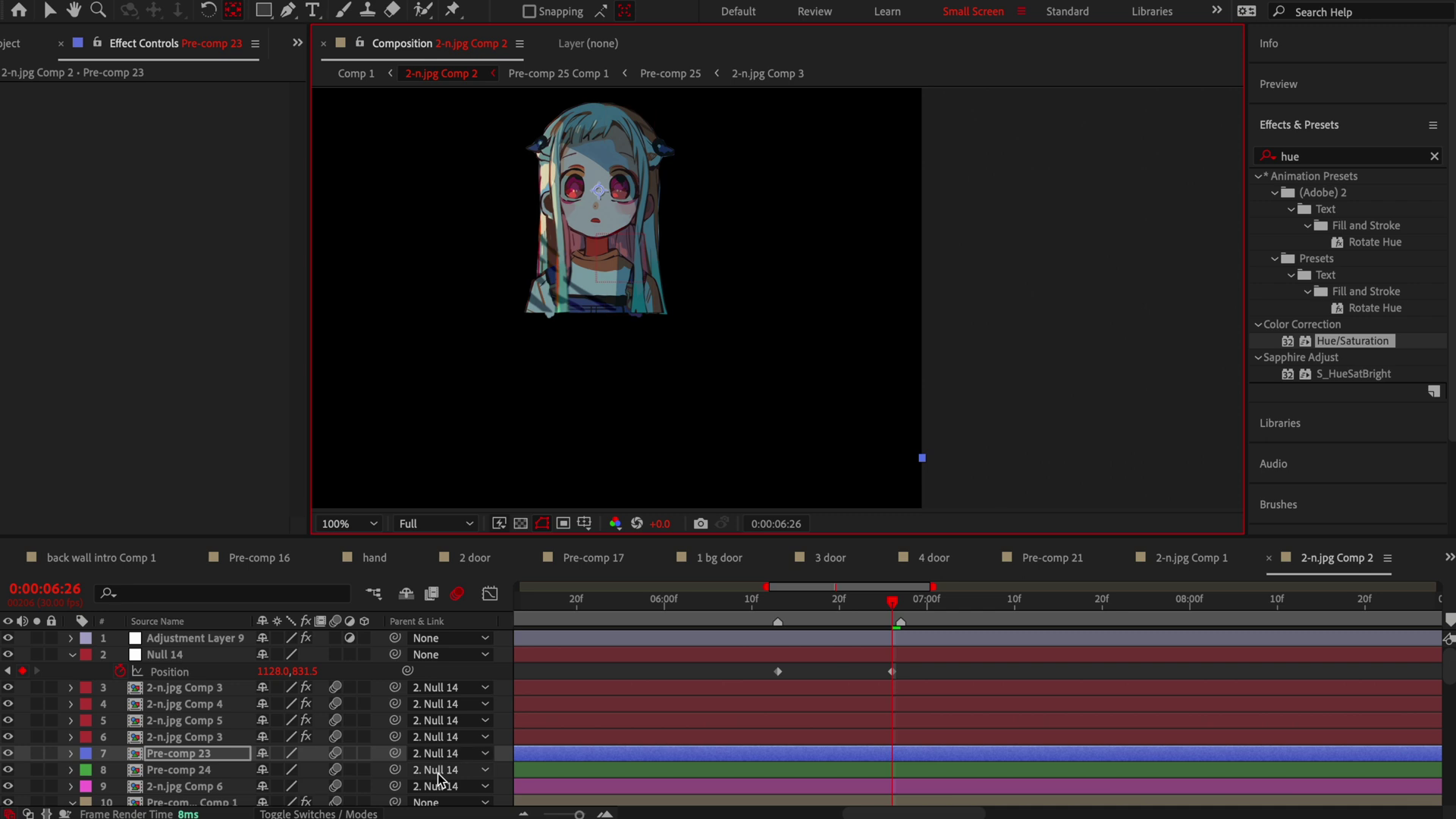
pyautogui.moveTo(394, 770); pyautogui.dragTo(194, 753)
# Keyframe Pre-comp 23's Position at 6.0,-80.0 at frame 6:13 and preview the head motion.
pyautogui.press('p')
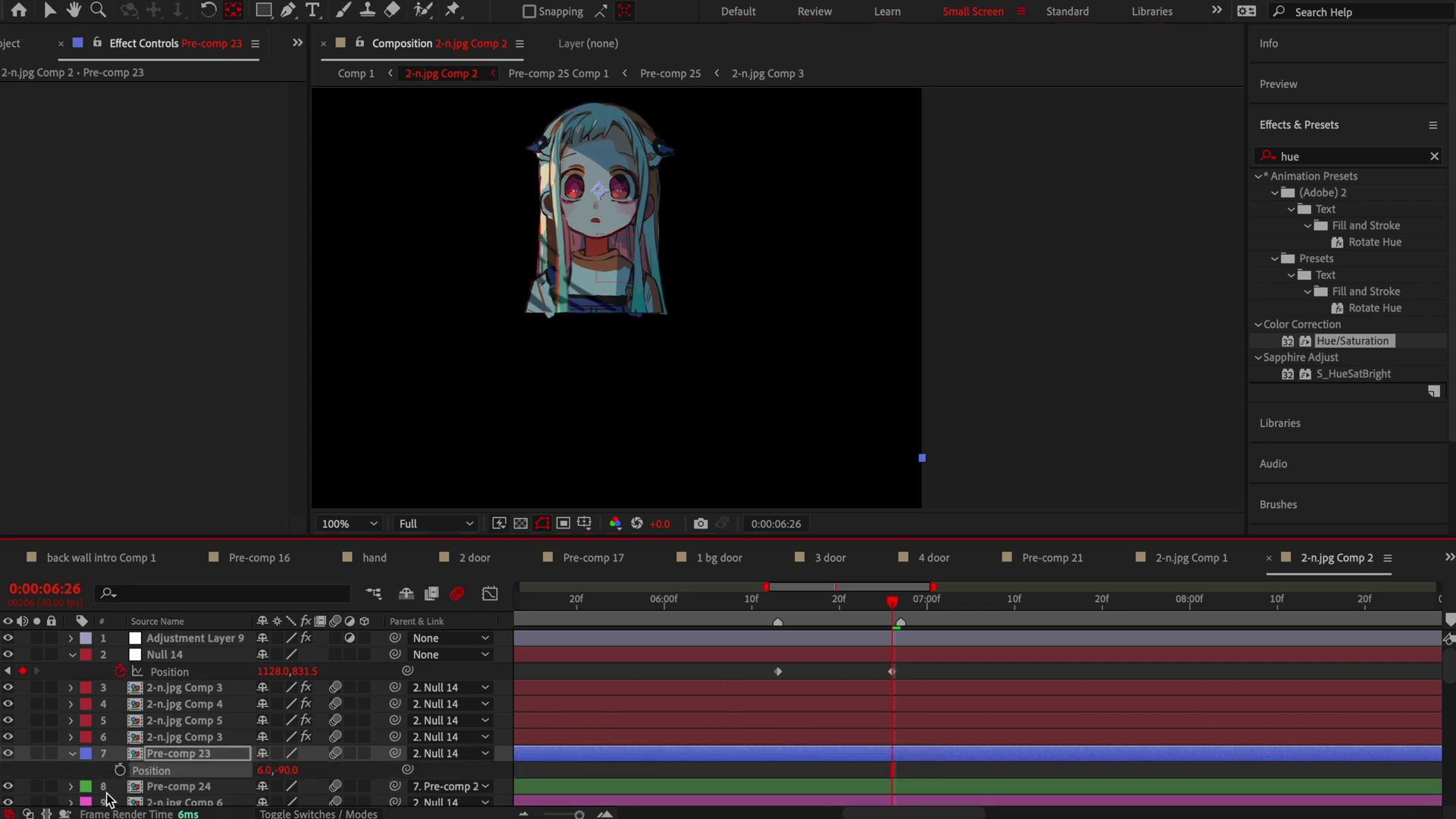
pyautogui.click(778, 601)
pyautogui.press('v')
pyautogui.moveTo(286, 770); pyautogui.dragTo(300, 768)
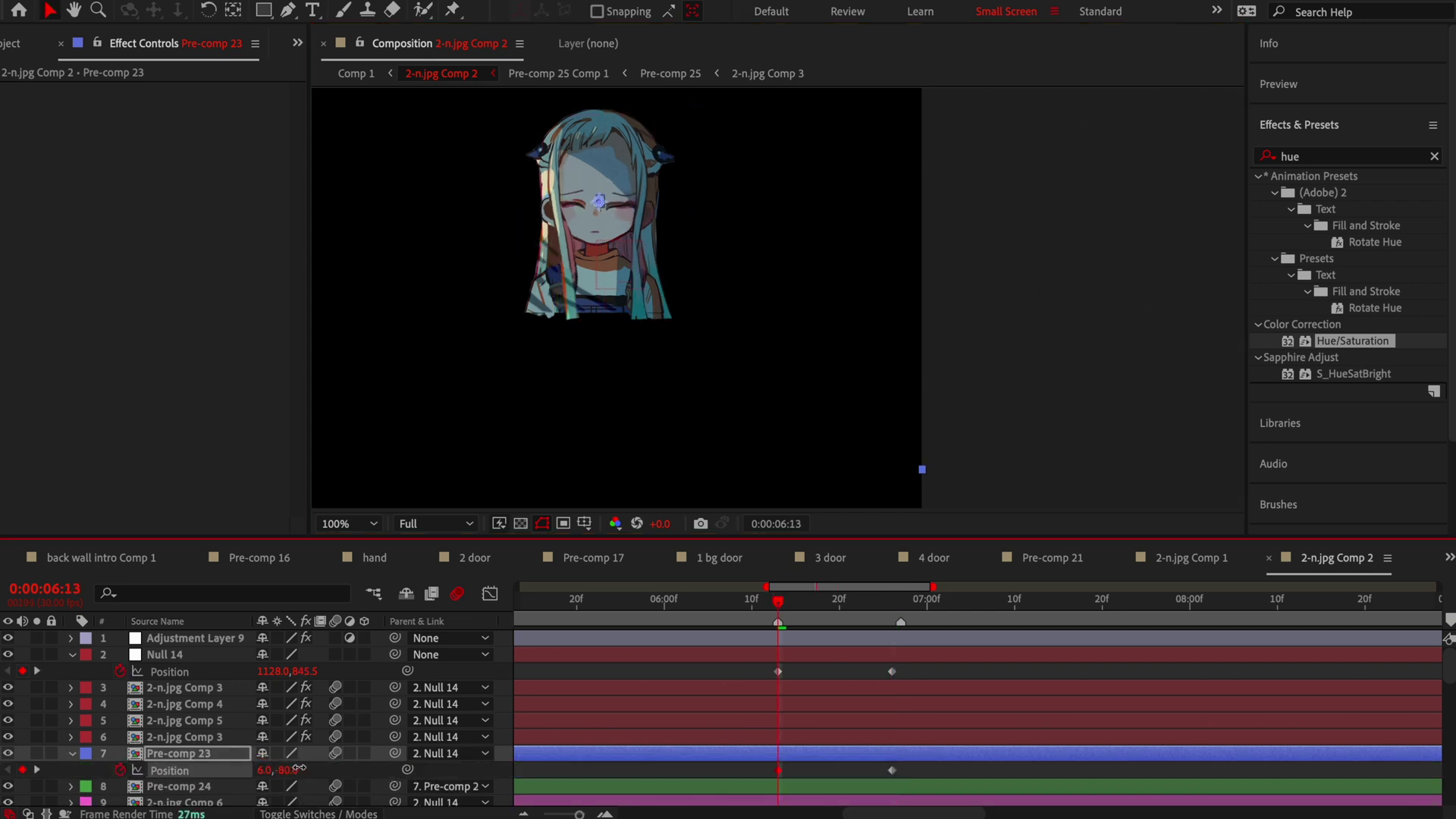
pyautogui.scroll(1, 594, 195)
pyautogui.scroll(-5, 761, 687)
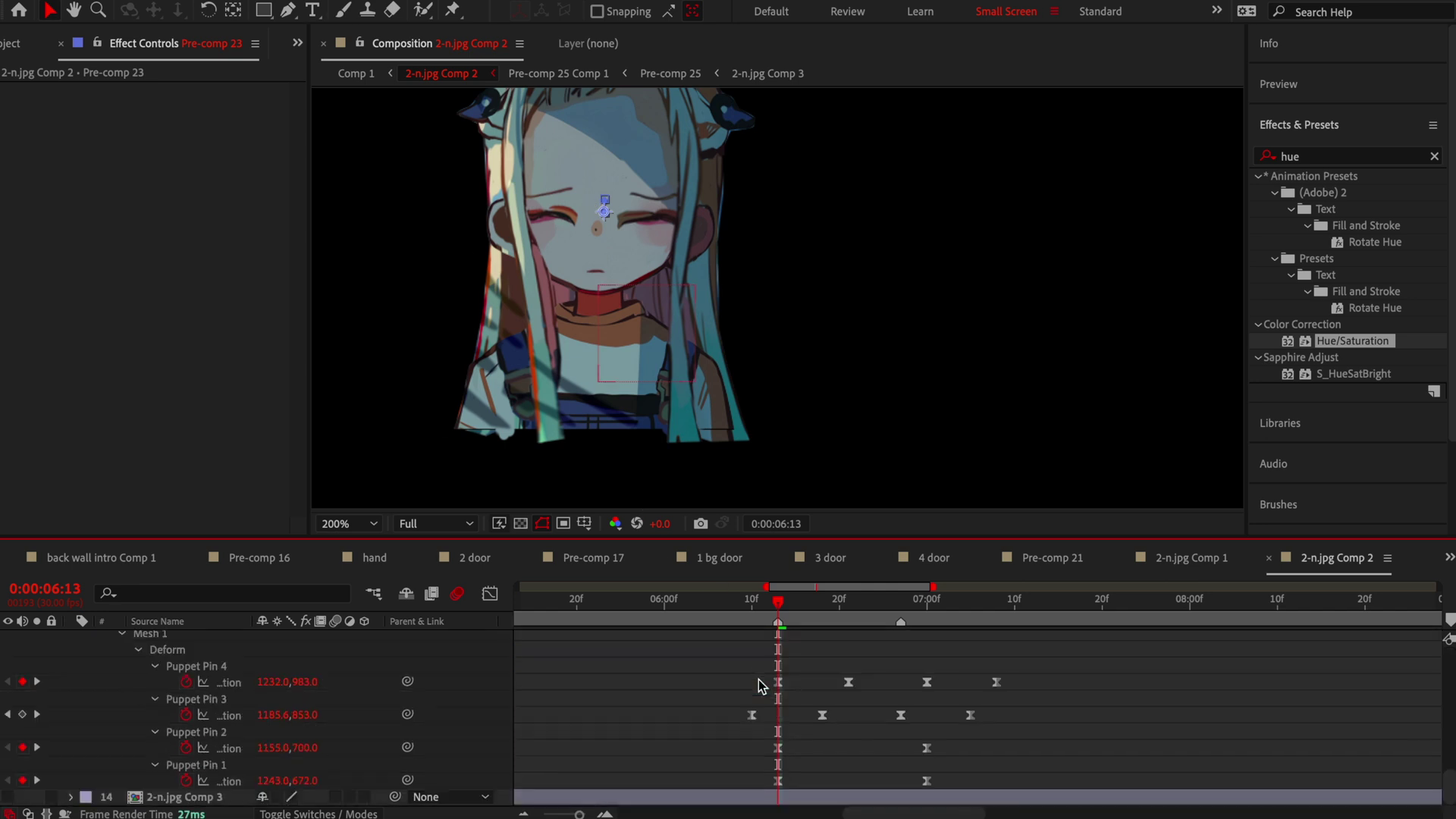
pyautogui.press('space')
pyautogui.press('space')
# Lower the neck puppet pins, keyframing Puppet Pin 6 at 1241.0, 918.0 at 6:13.
pyautogui.scroll(5, 790, 672)
pyautogui.scroll(5, 791, 672)
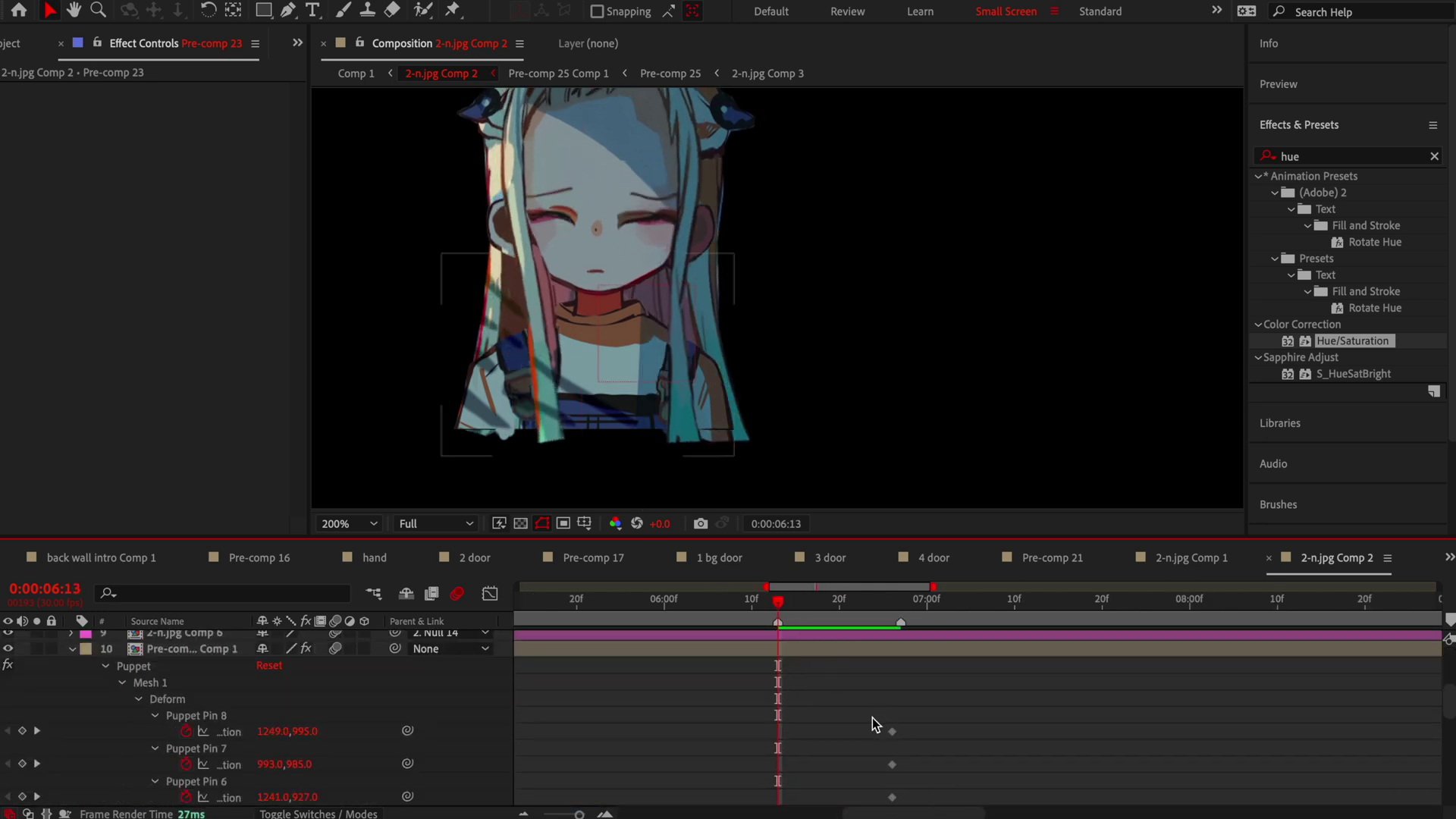
pyautogui.click(150, 683)
pyautogui.moveTo(627, 329); pyautogui.dragTo(570, 322)
pyautogui.click(614, 269)
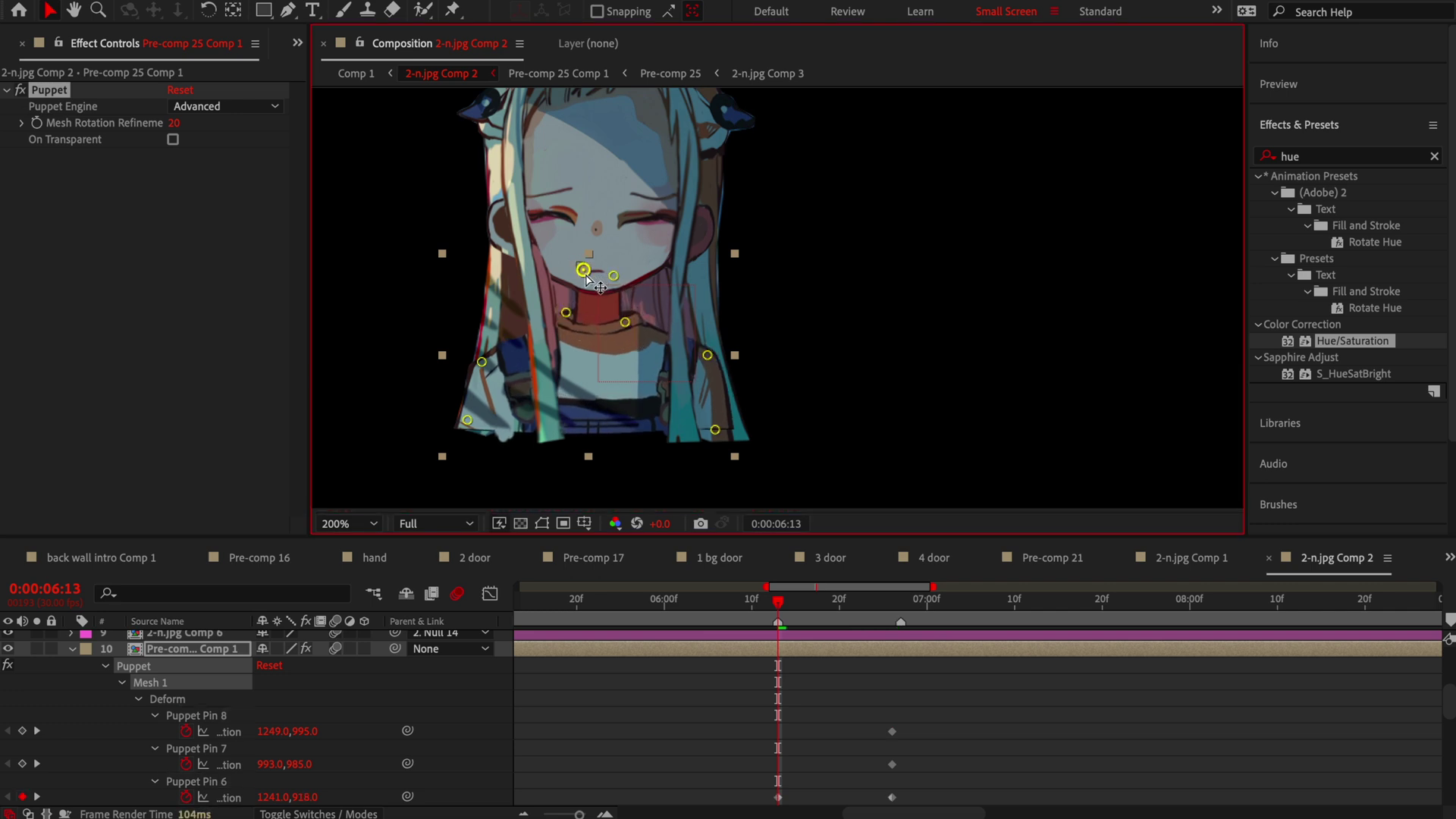
pyautogui.moveTo(566, 312)
pyautogui.mouseDown()
pyautogui.moveTo(567, 326)
pyautogui.moveTo(623, 327)
pyautogui.mouseUp()
pyautogui.press('space')
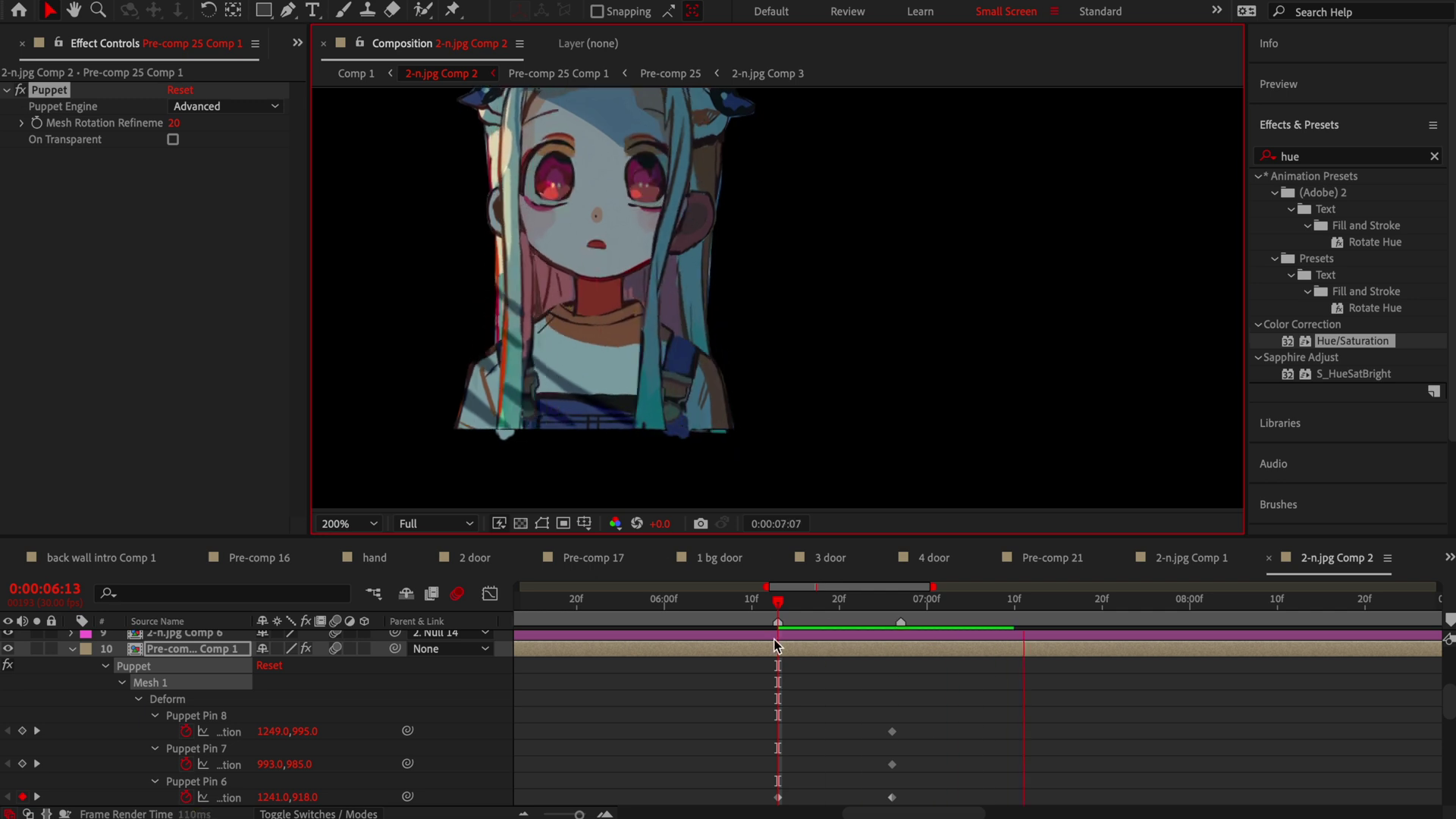
pyautogui.click(781, 611)
# Select the position keyframes and show them in the Graph Editor.
pyautogui.scroll(-5, 819, 715)
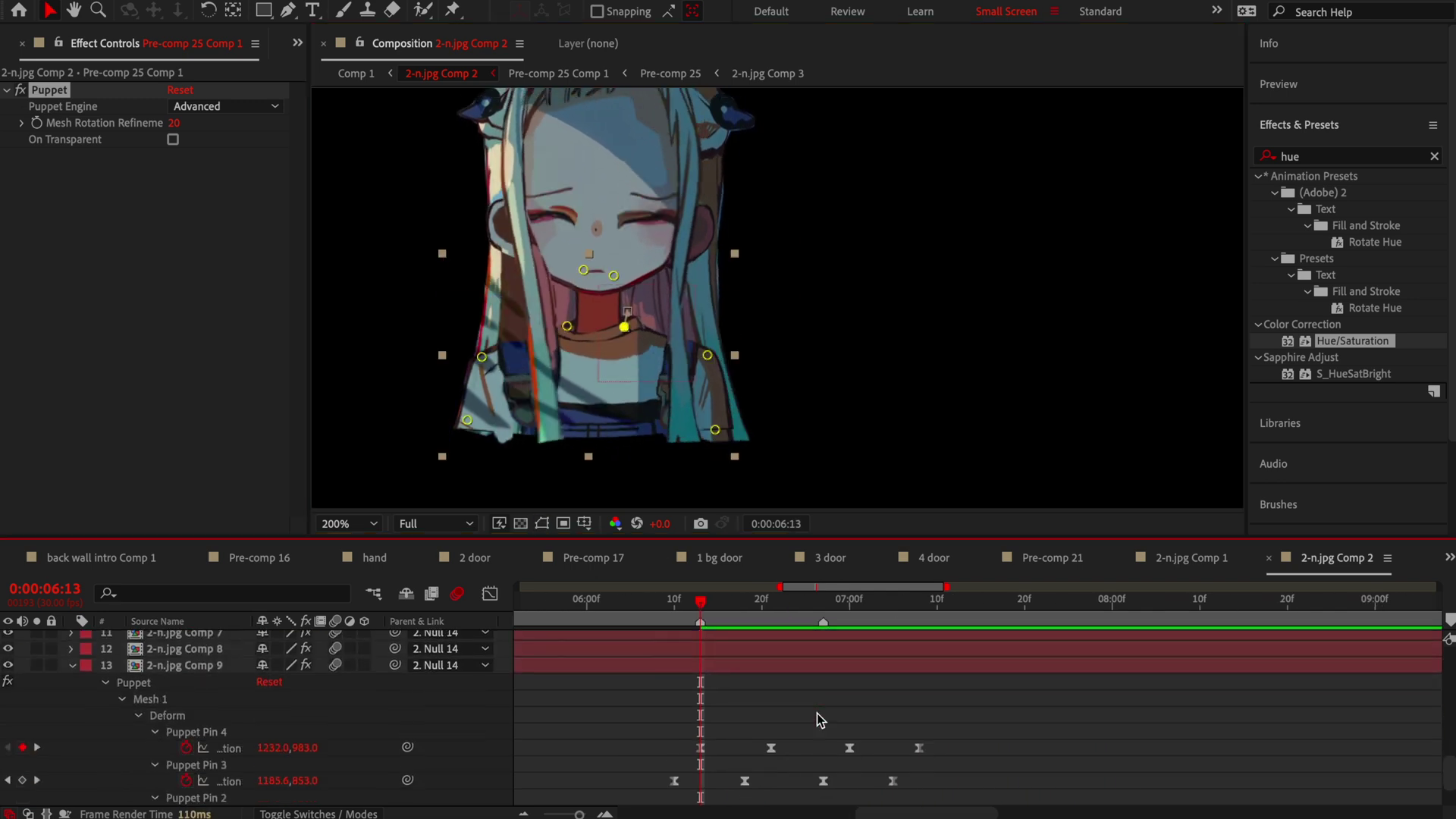
pyautogui.moveTo(827, 733)
pyautogui.mouseDown()
pyautogui.moveTo(634, 691)
pyautogui.moveTo(682, 653)
pyautogui.mouseUp()
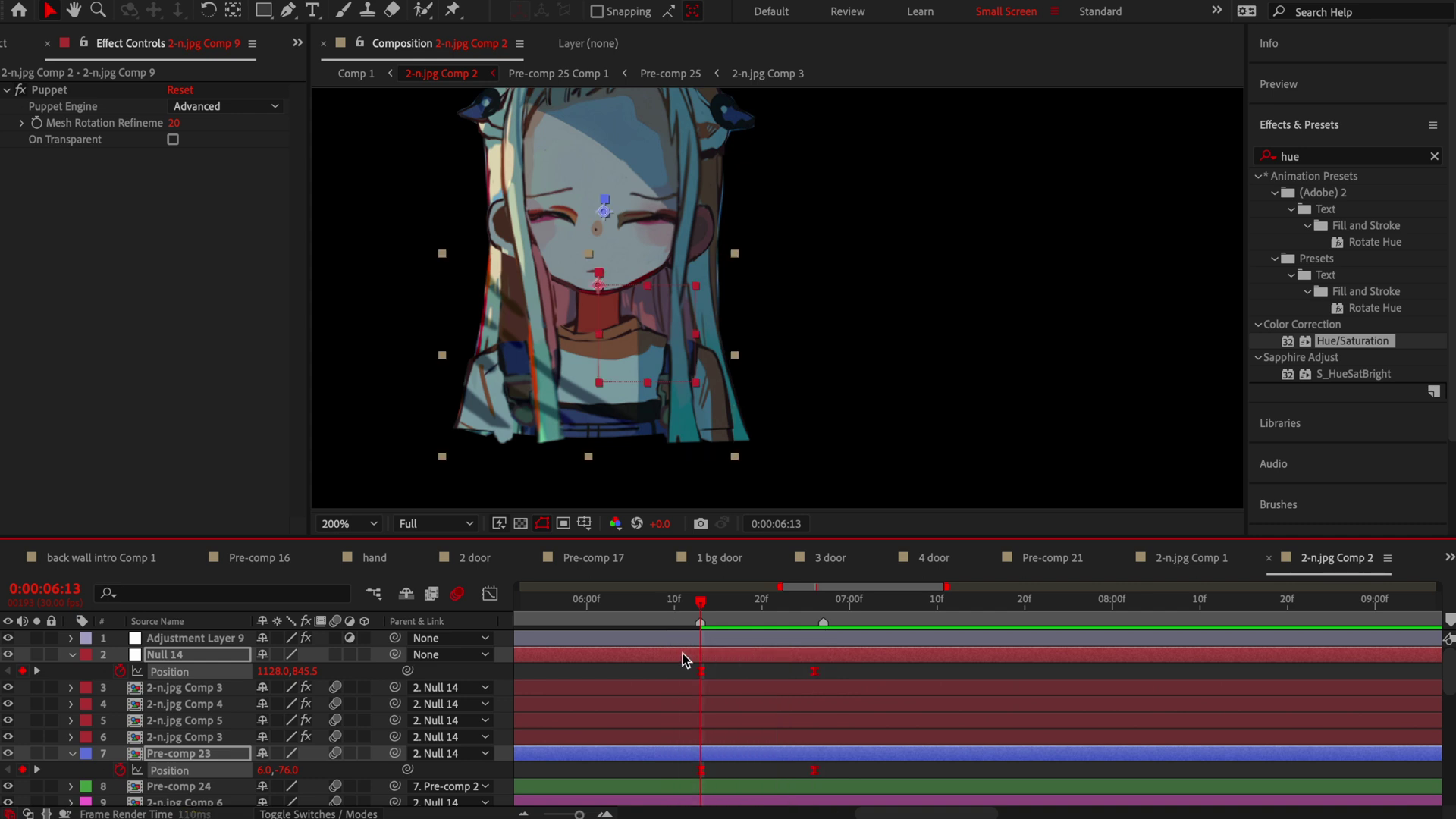
pyautogui.hotkey('shift', 'F3')
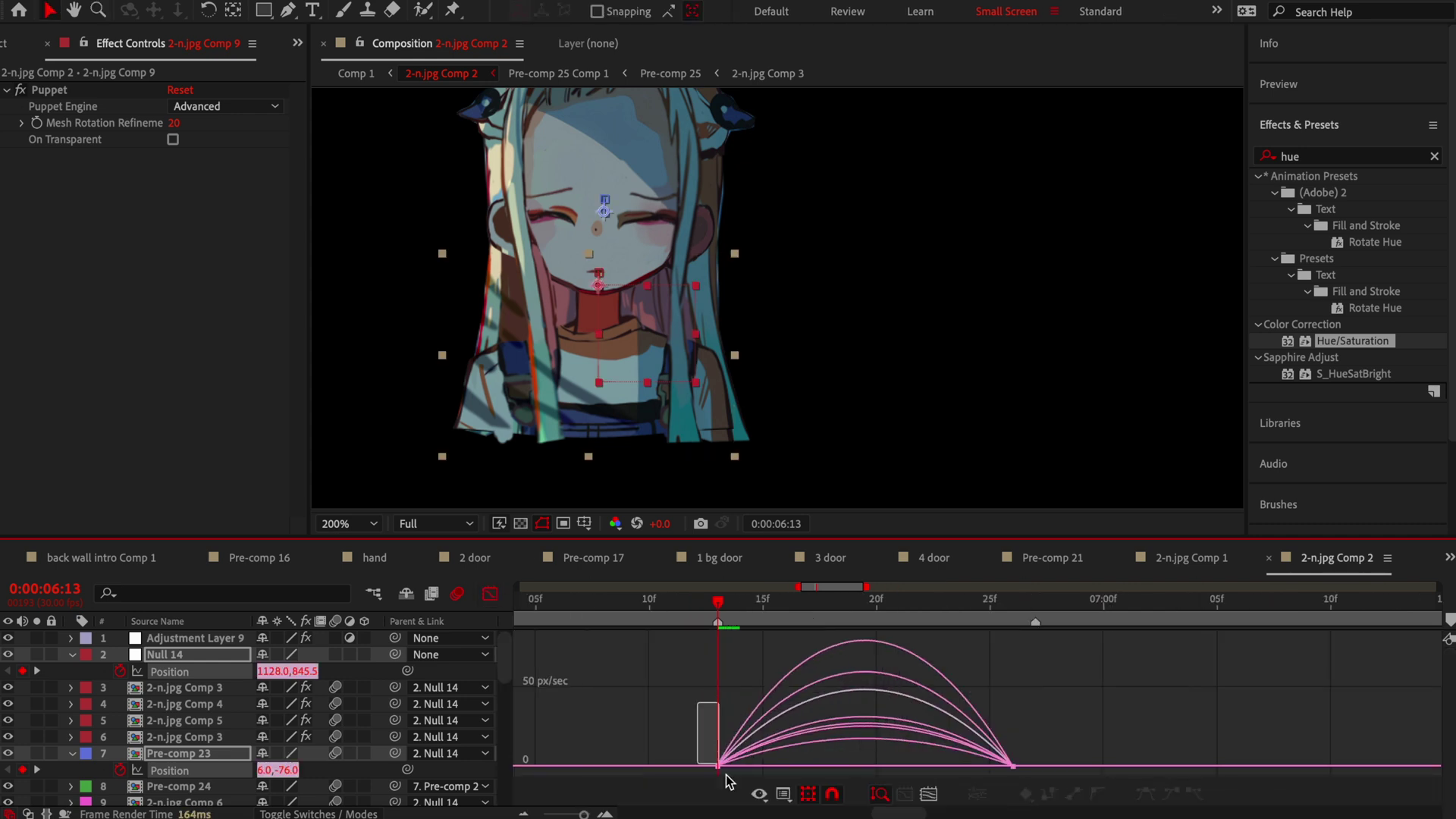
# Ease into the end position keyframes with 68% incoming influence and preview the motion.
pyautogui.scroll(3, 698, 721)
pyautogui.click(770, 757)
pyautogui.moveTo(963, 757); pyautogui.dragTo(910, 760)
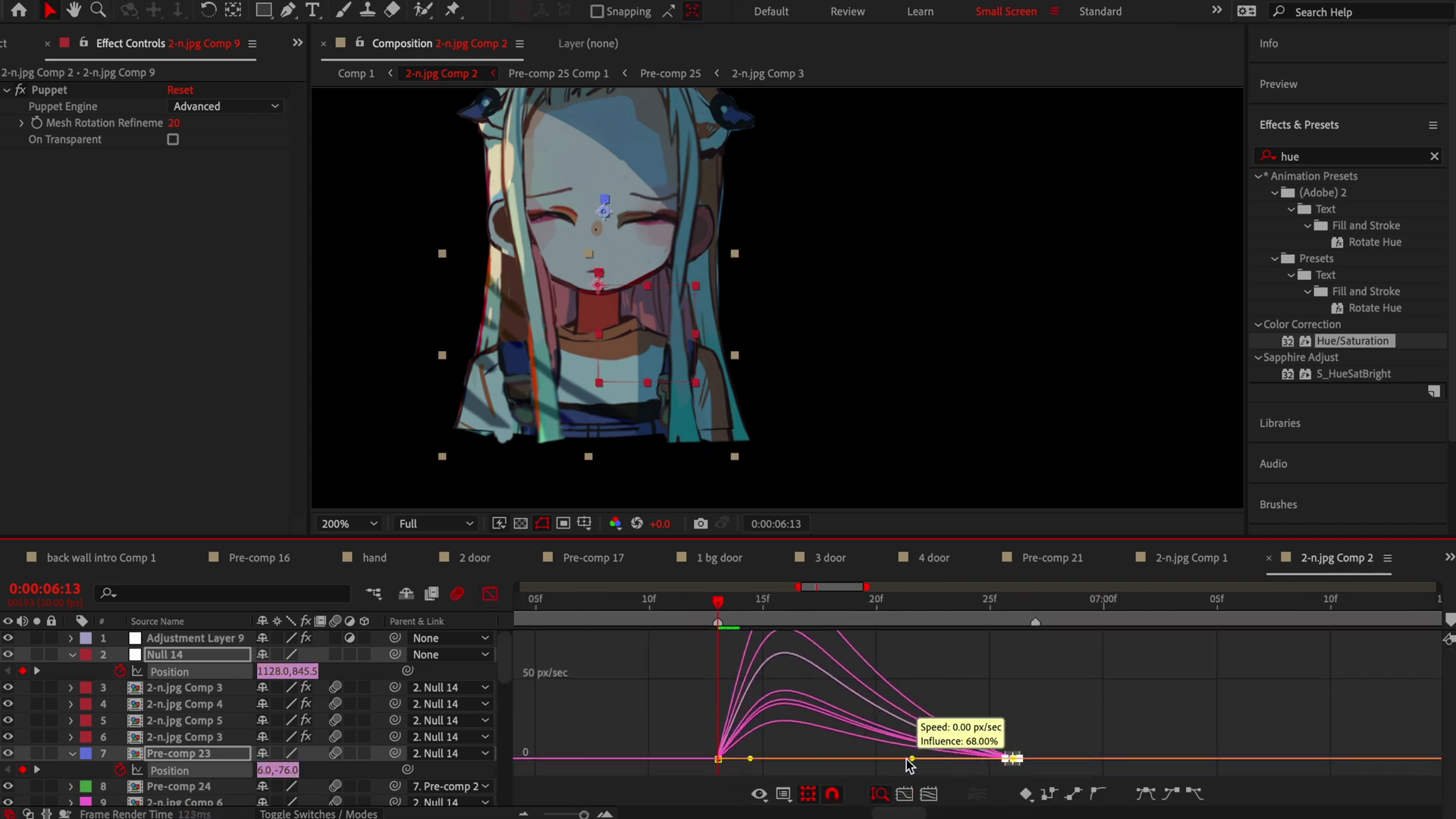
pyautogui.press('space')
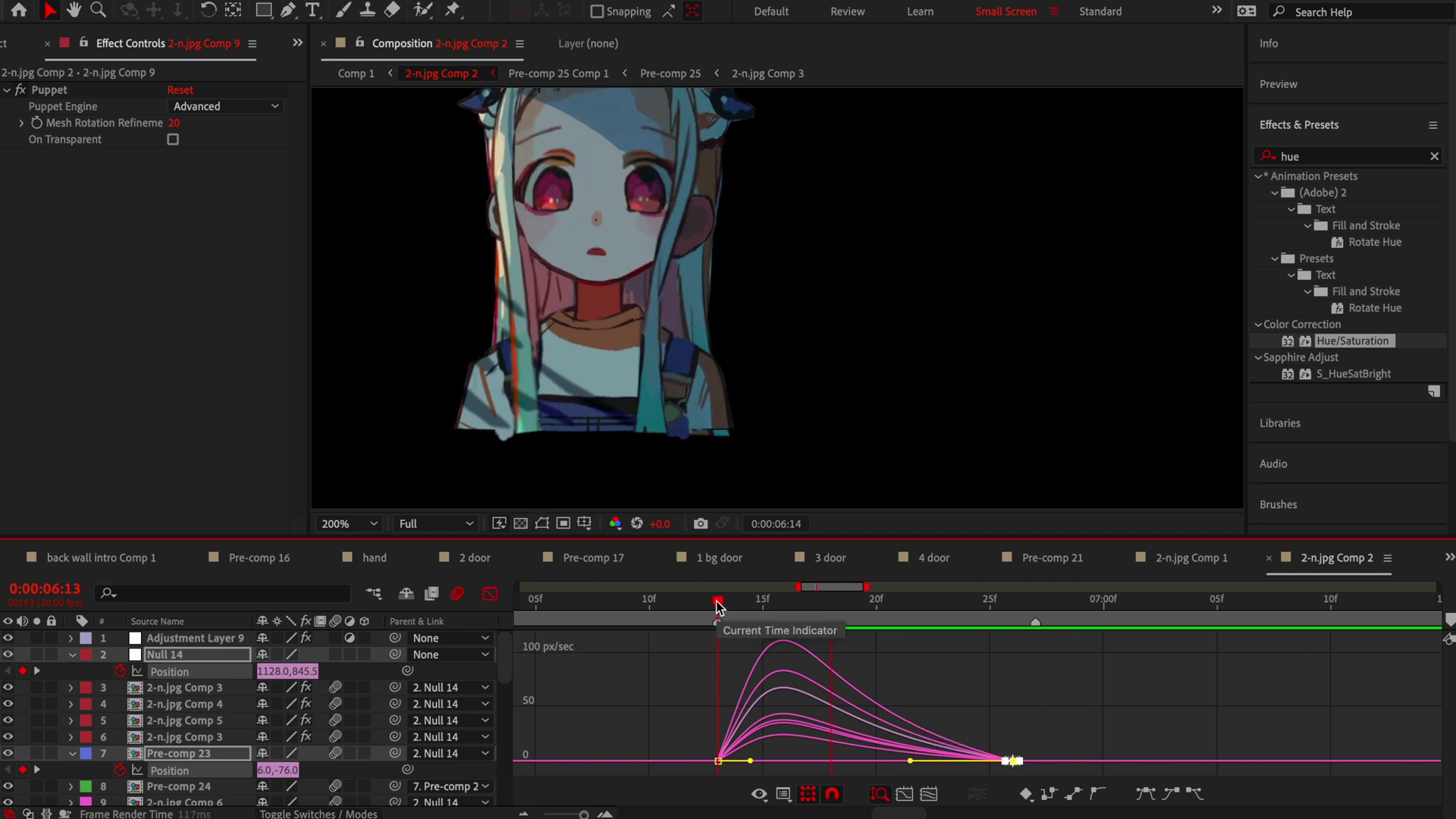
pyautogui.press('space')
pyautogui.hotkey('shift', 'F3')
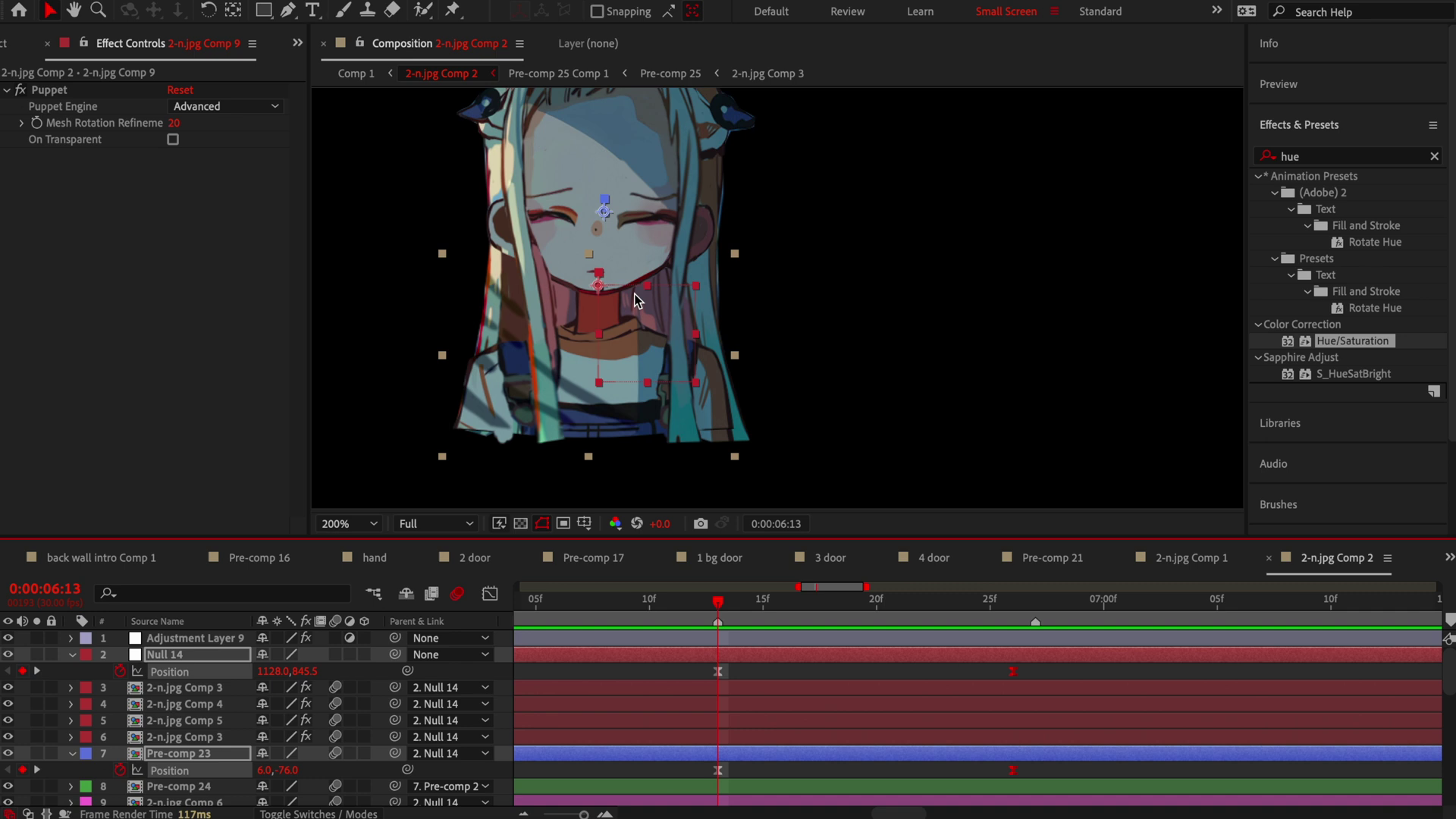
# Centre the character in the view and play the finished animation, stopping at 6:13.
pyautogui.click(847, 666)
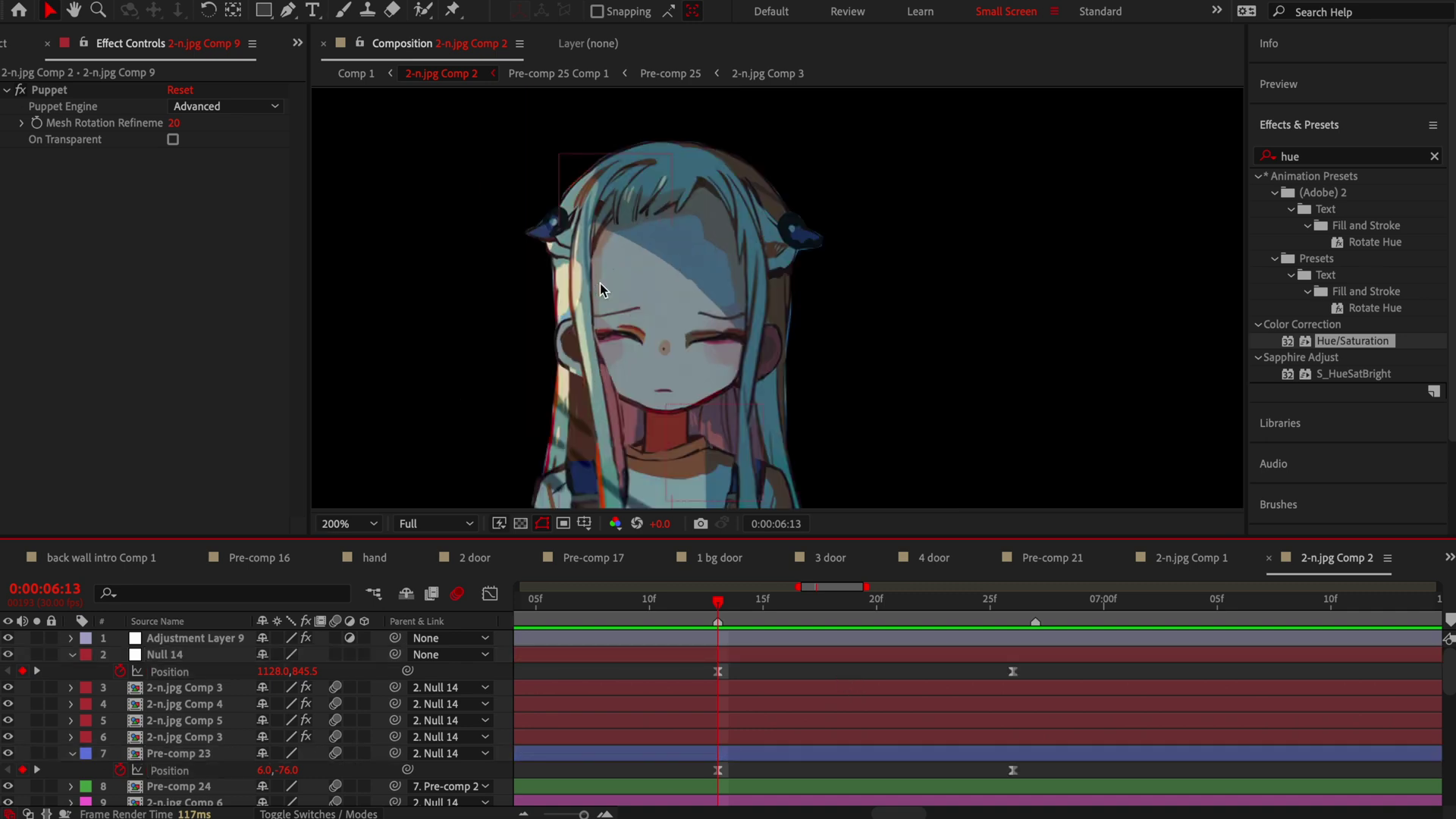
pyautogui.press('h')
pyautogui.moveTo(570, 361); pyautogui.dragTo(636, 322)
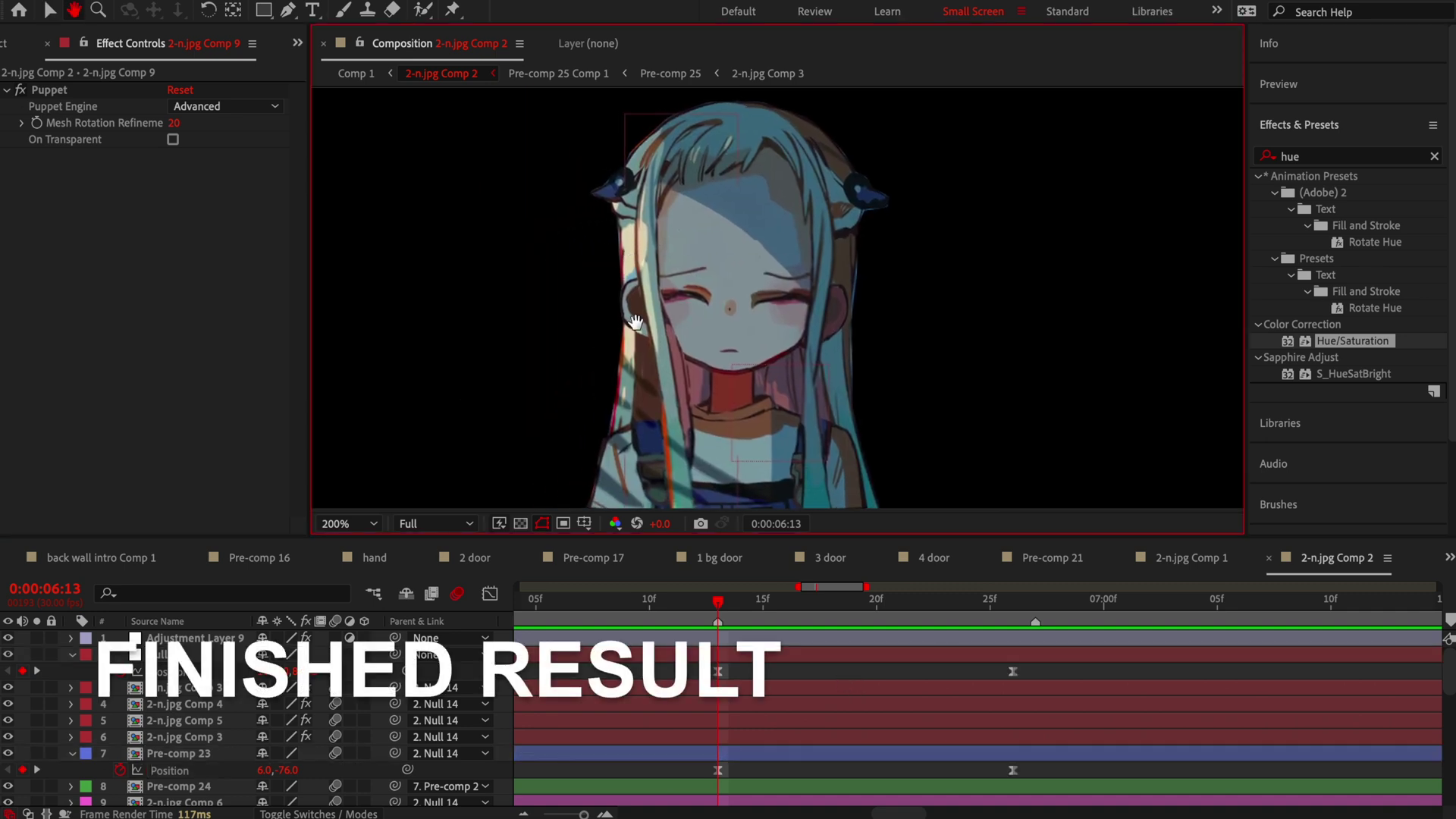
pyautogui.press('space')
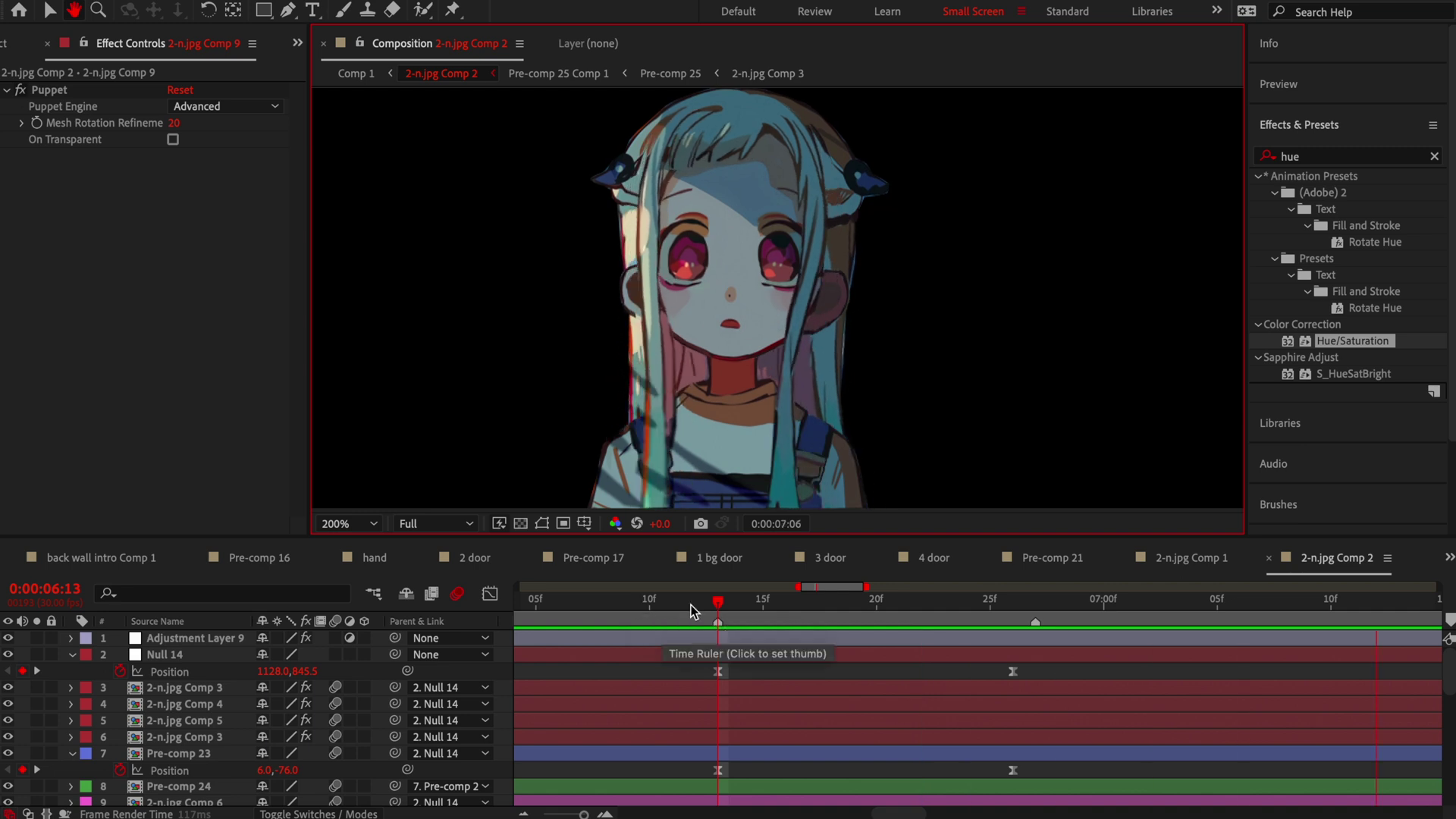
pyautogui.click(718, 603)
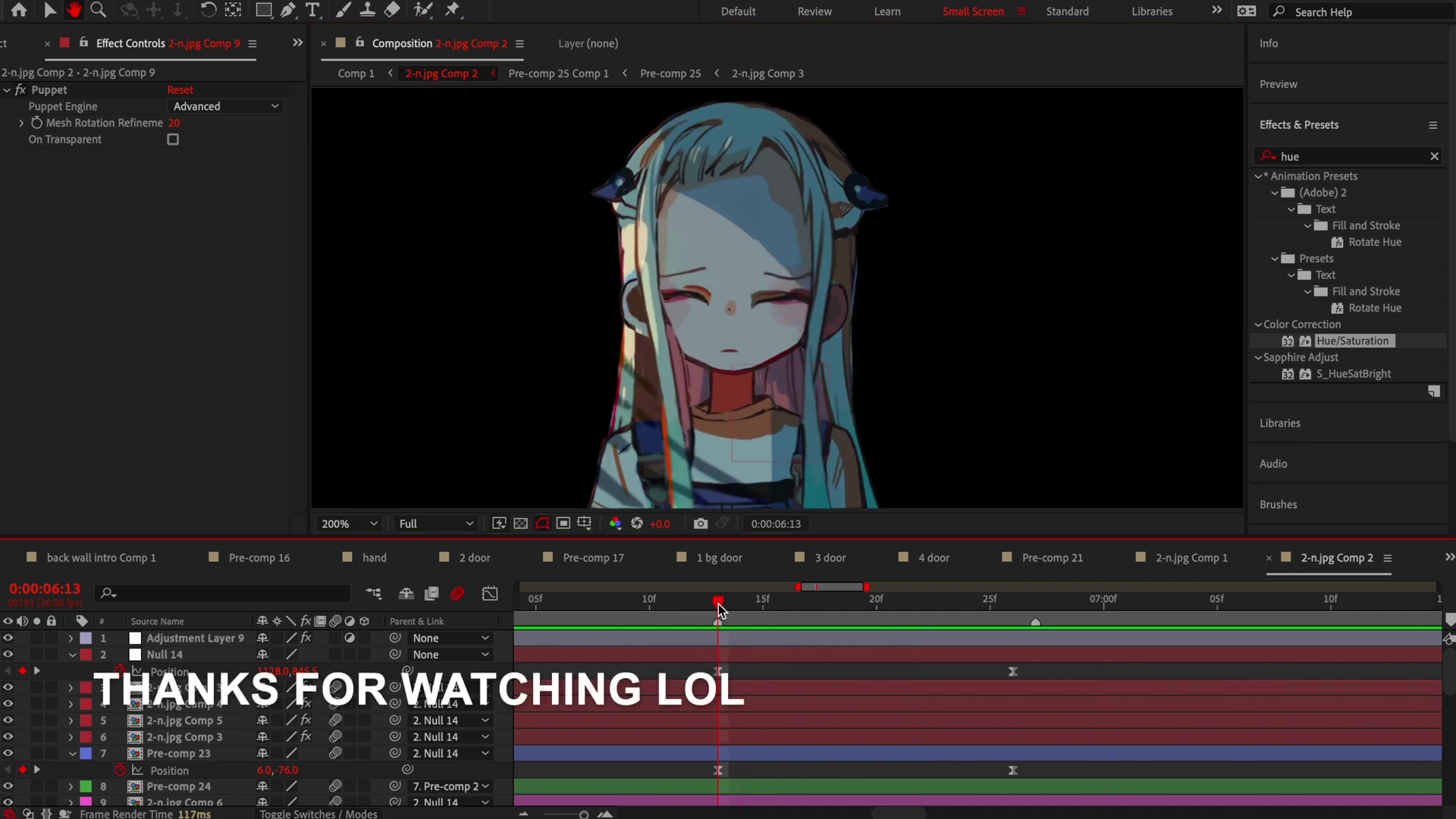